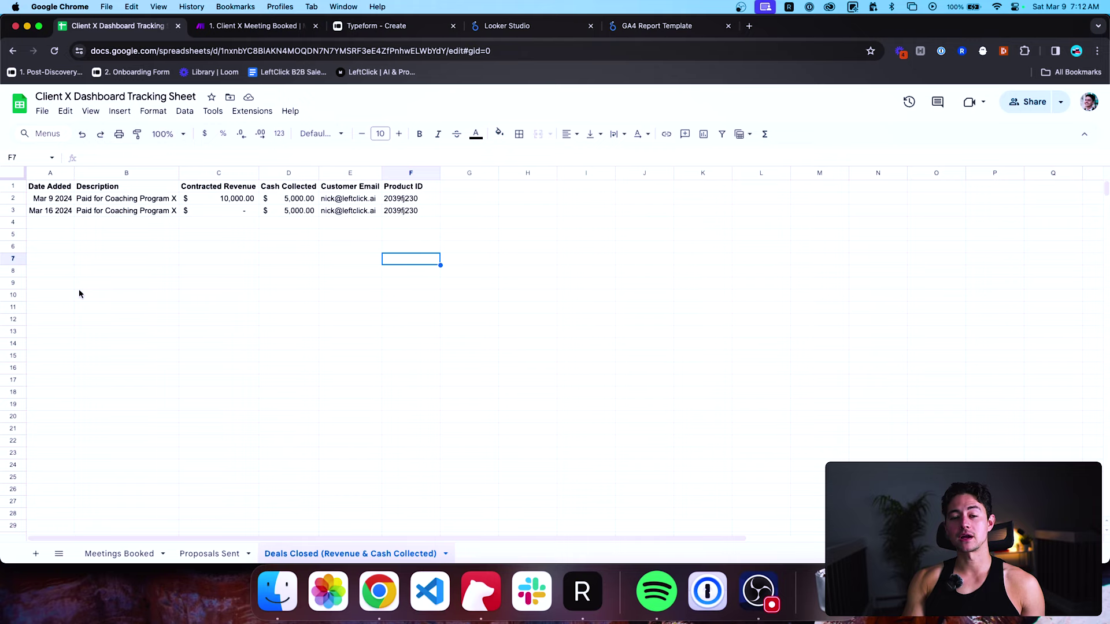
Flip through the Meetings Booked, Proposals Sent and Deals Closed sheets, landing on Deals Closed.
click(112, 556)
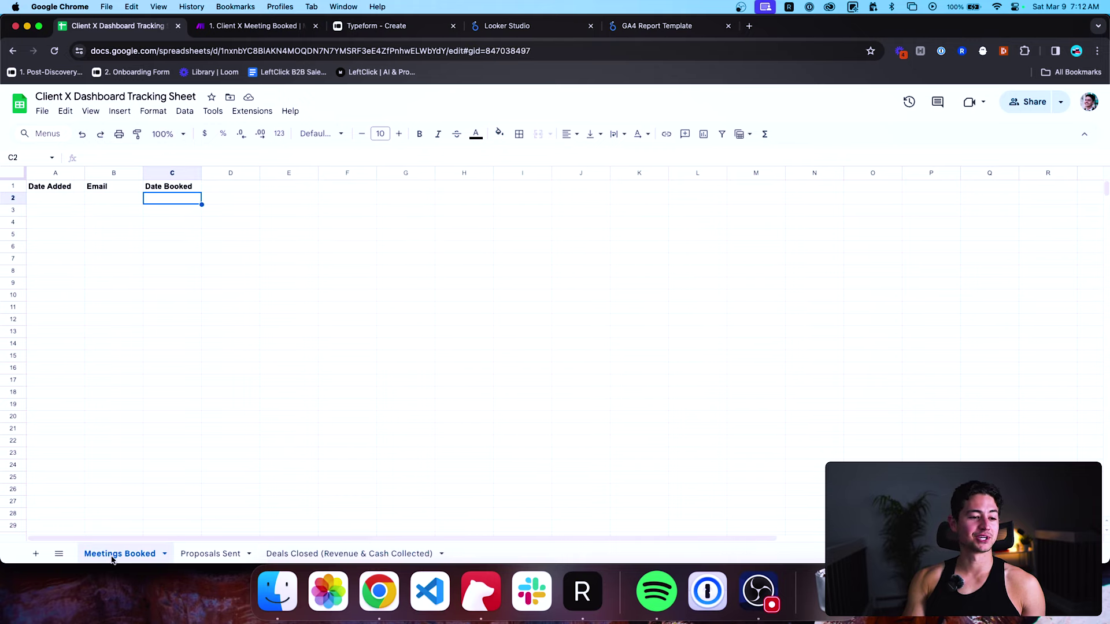
click(335, 320)
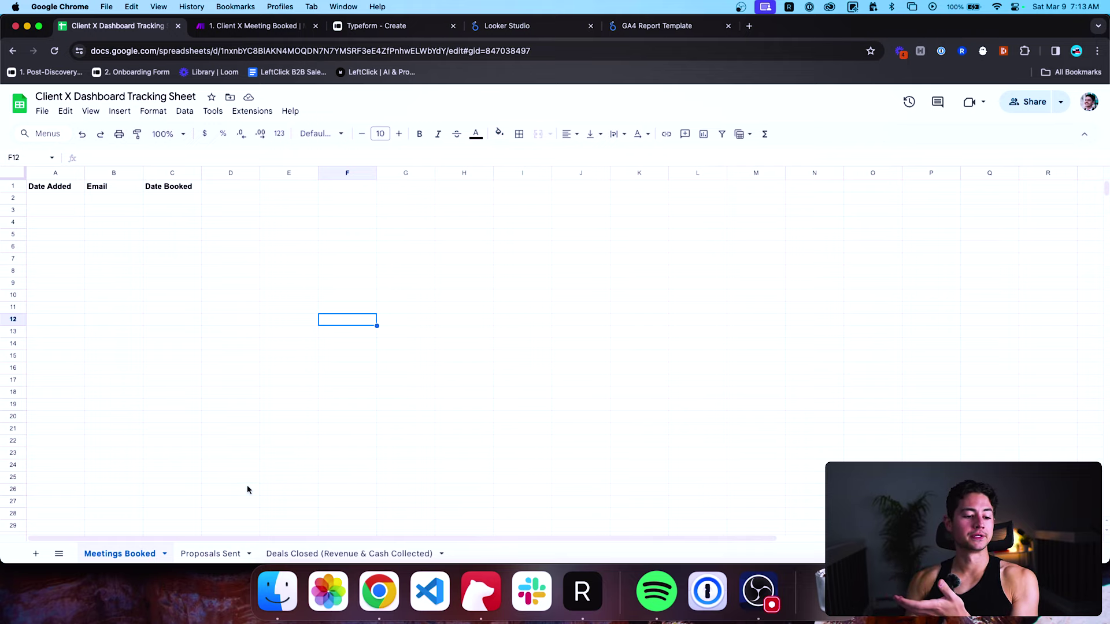
click(203, 553)
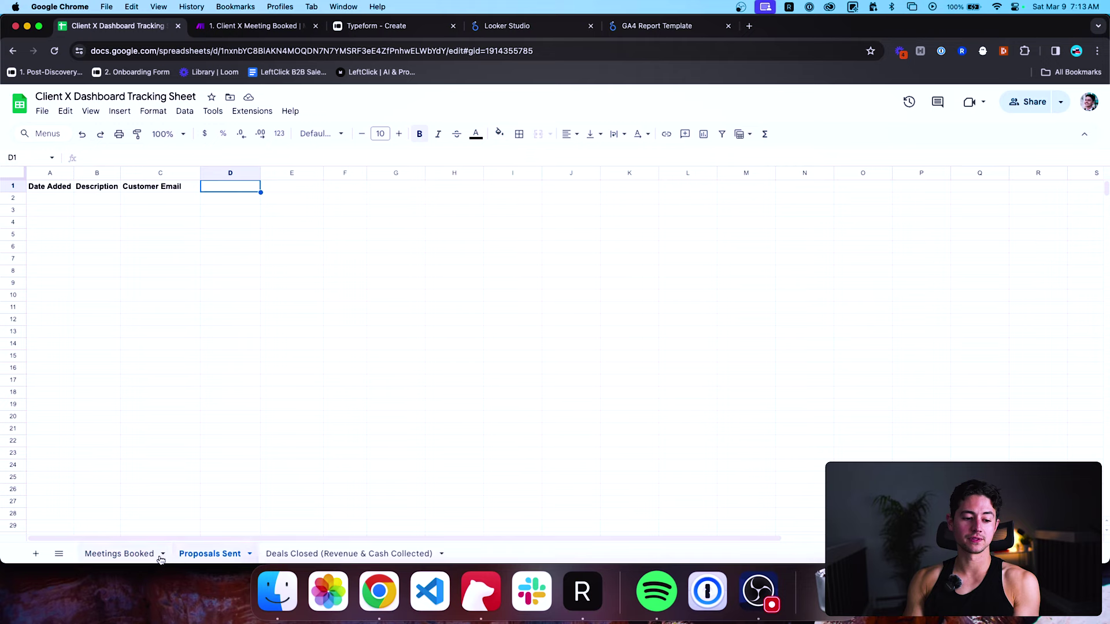
click(292, 555)
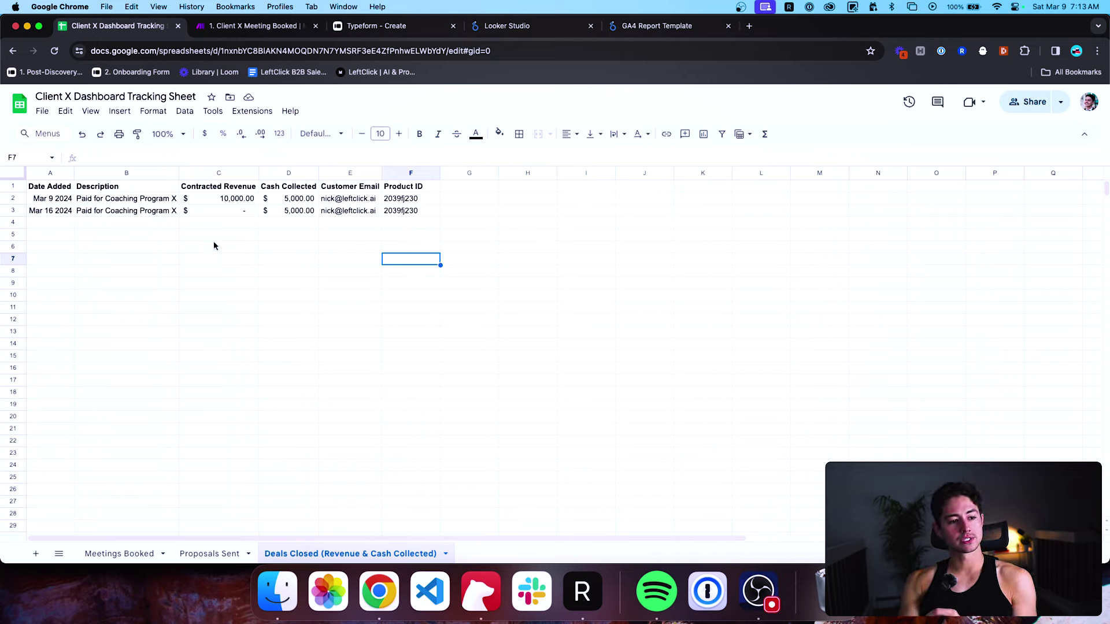
click(234, 187)
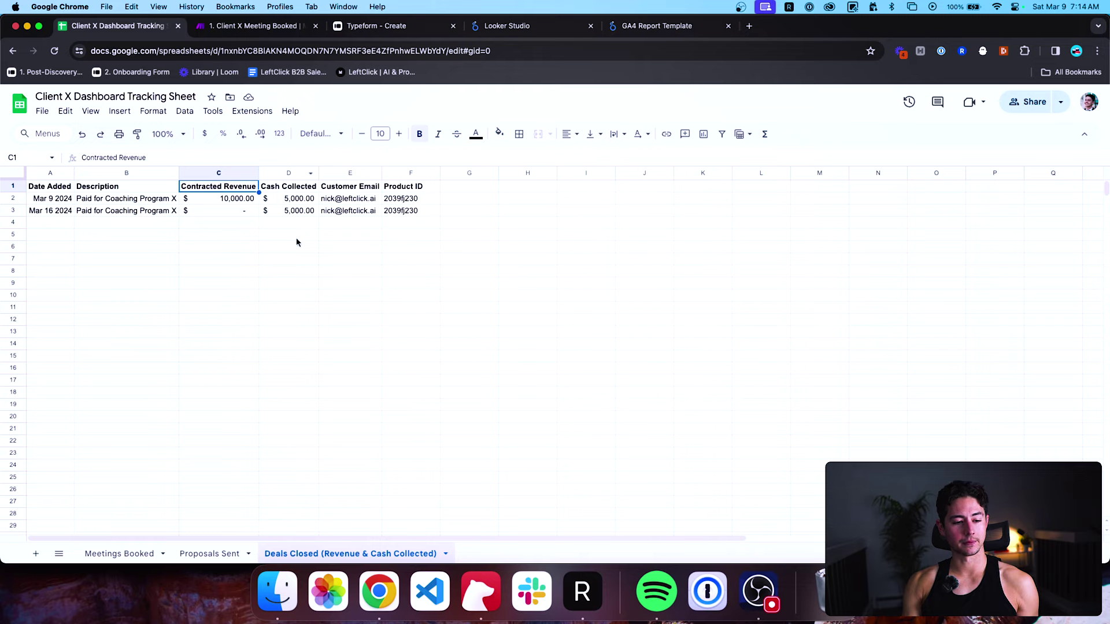
Select the Deals Closed revenue columns and first deal row, checking the C2 and D2 values.
shift+click(295, 215)
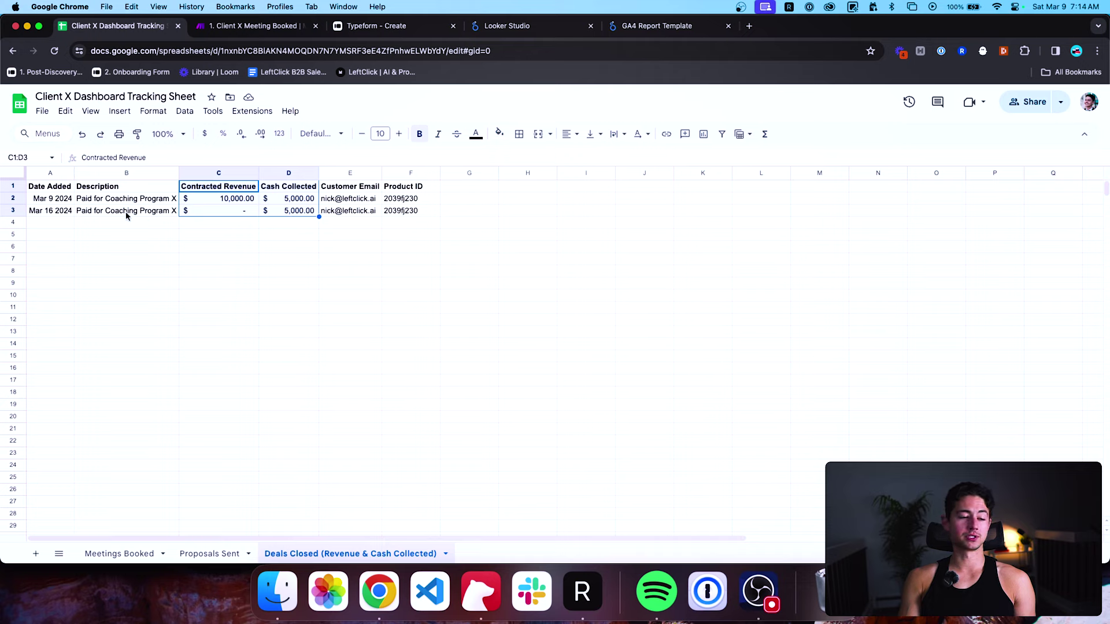
click(78, 216)
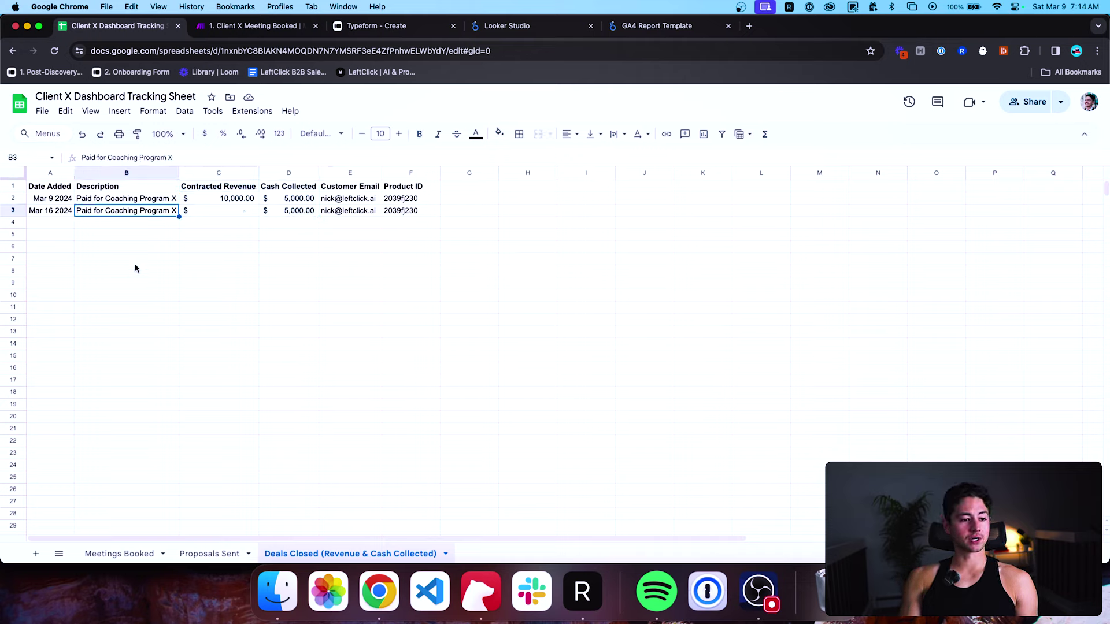
click(72, 200)
key(super+shift+Right)
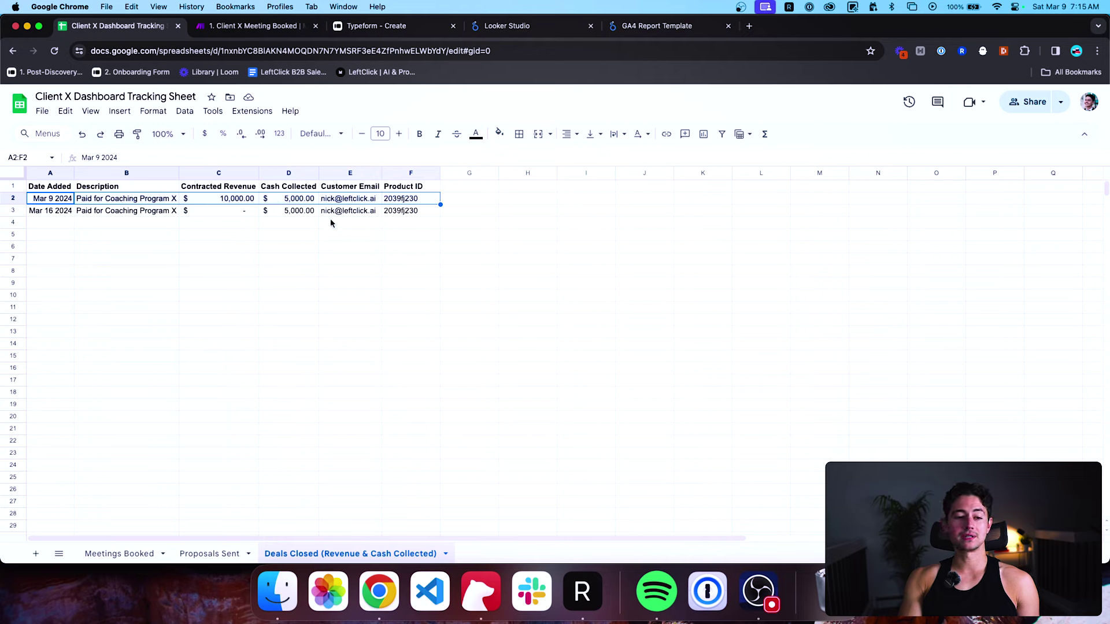
click(305, 200)
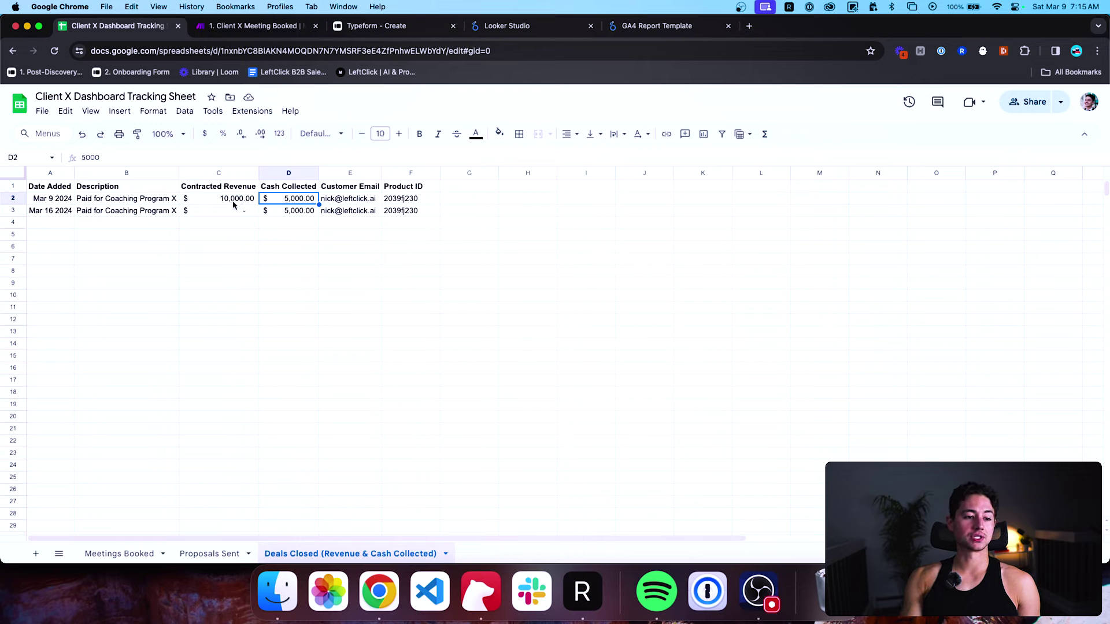
click(237, 203)
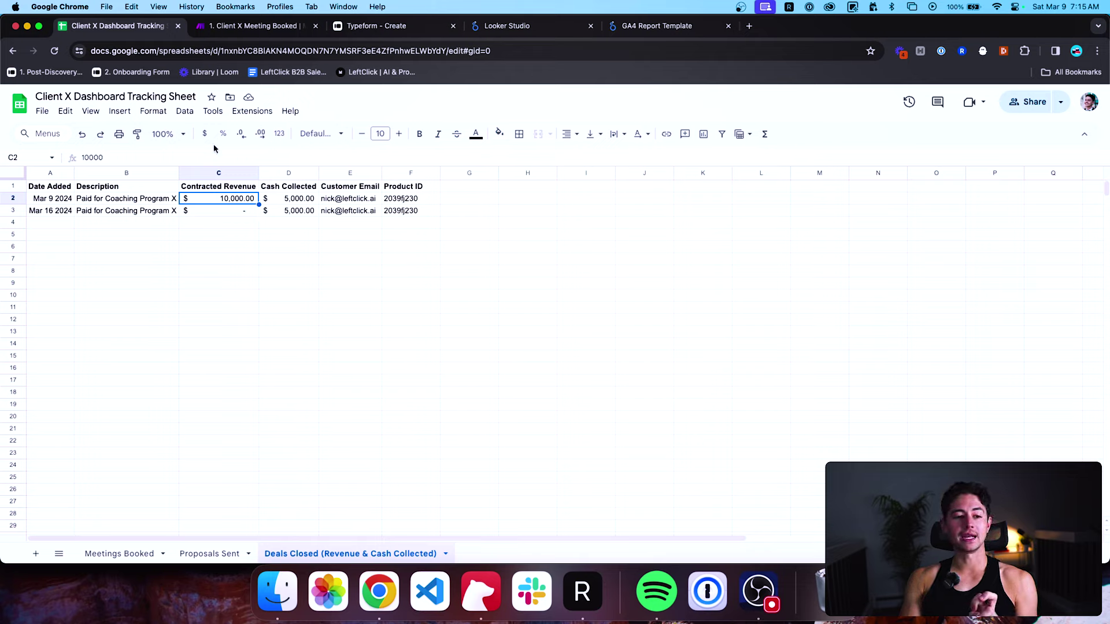
Review the product ID and revenue values in row 3, then switch to Meetings Booked.
click(393, 214)
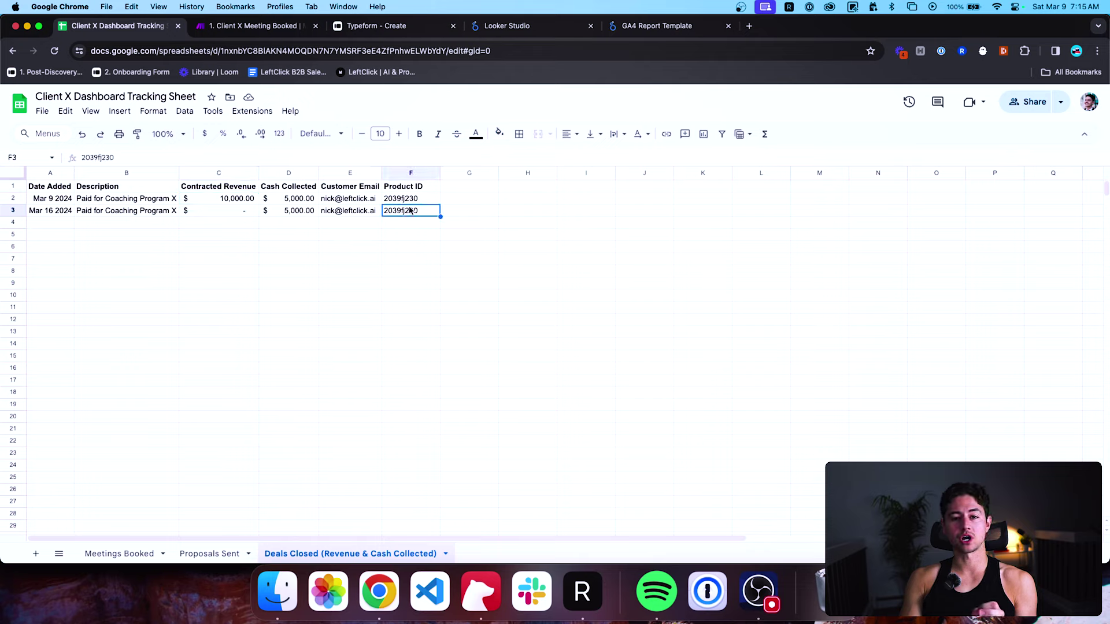
click(228, 215)
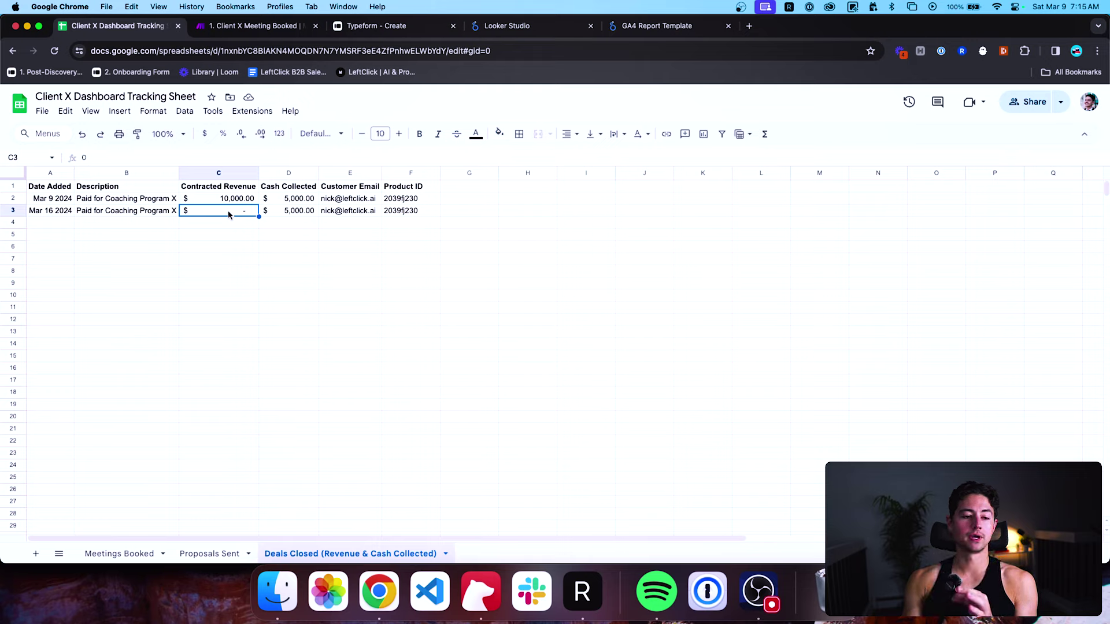
click(284, 212)
click(284, 199)
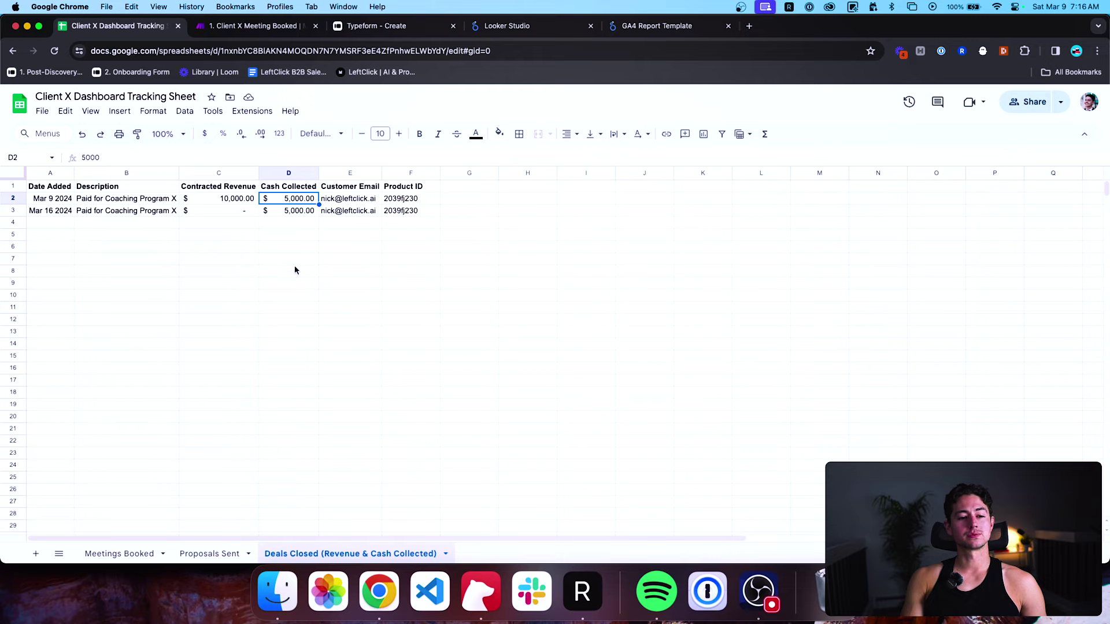
click(274, 214)
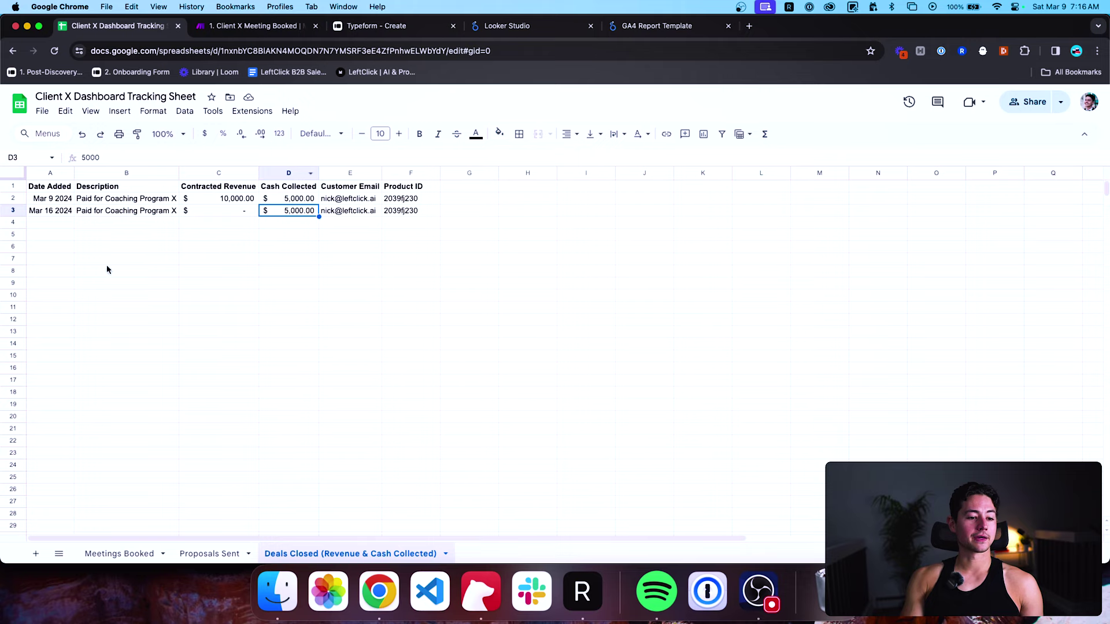
click(123, 553)
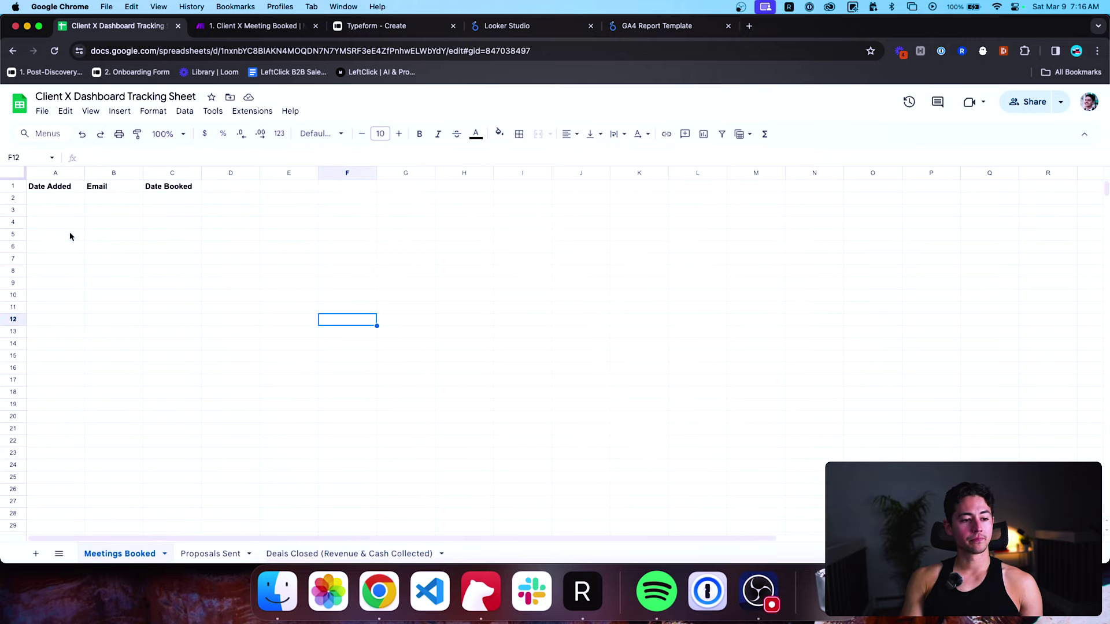
Inspect the Meetings Booked headers Date Added, Email, Date Booked and the empty cells after them.
click(56, 189)
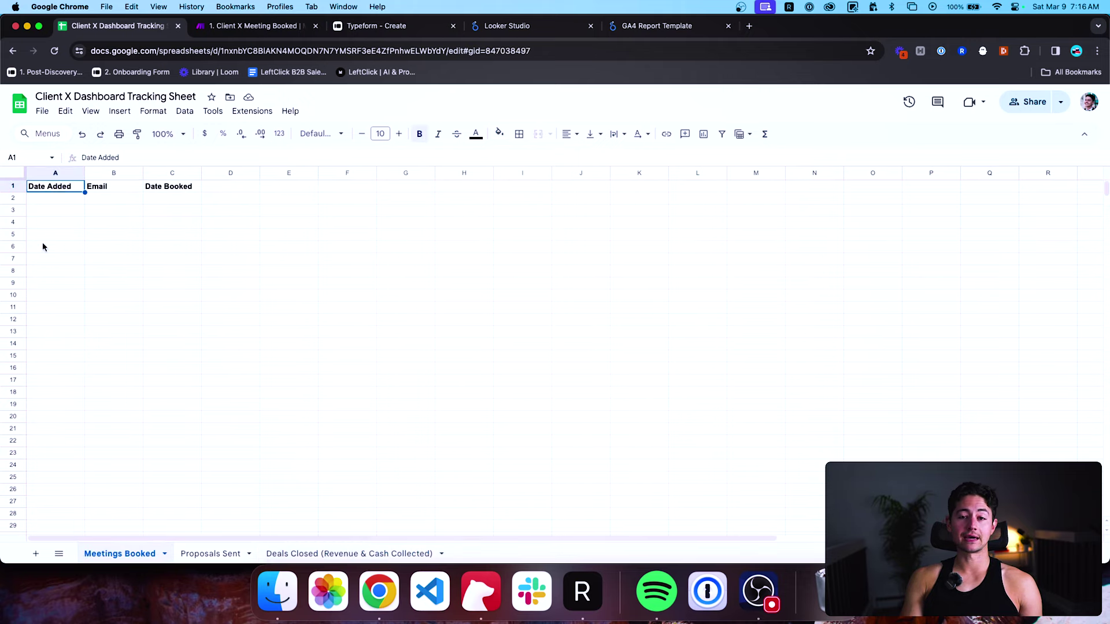
click(103, 191)
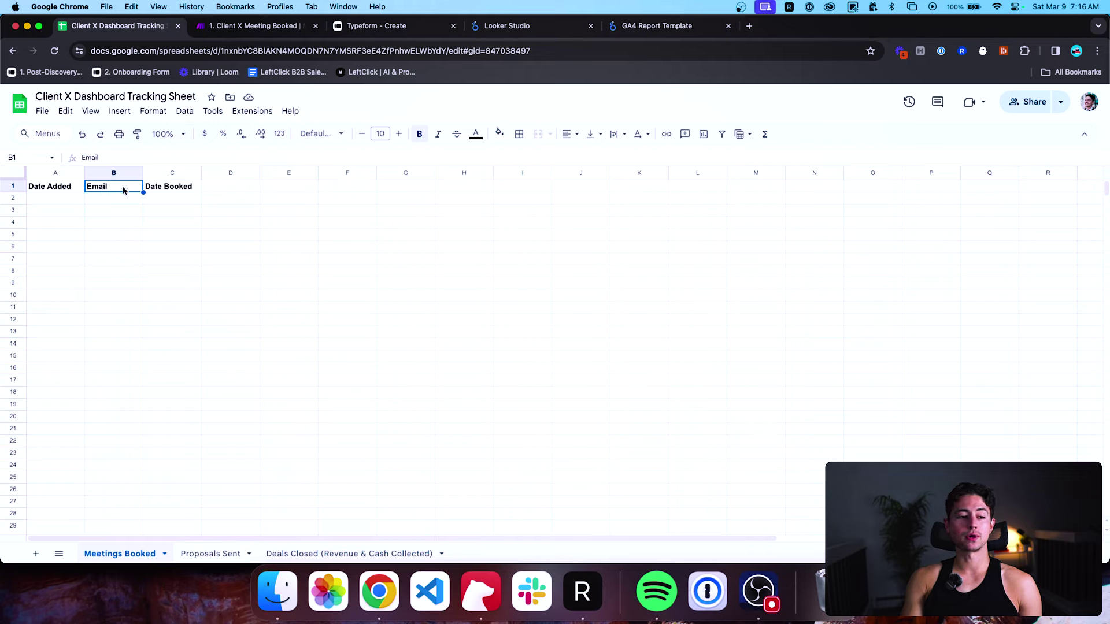
click(160, 188)
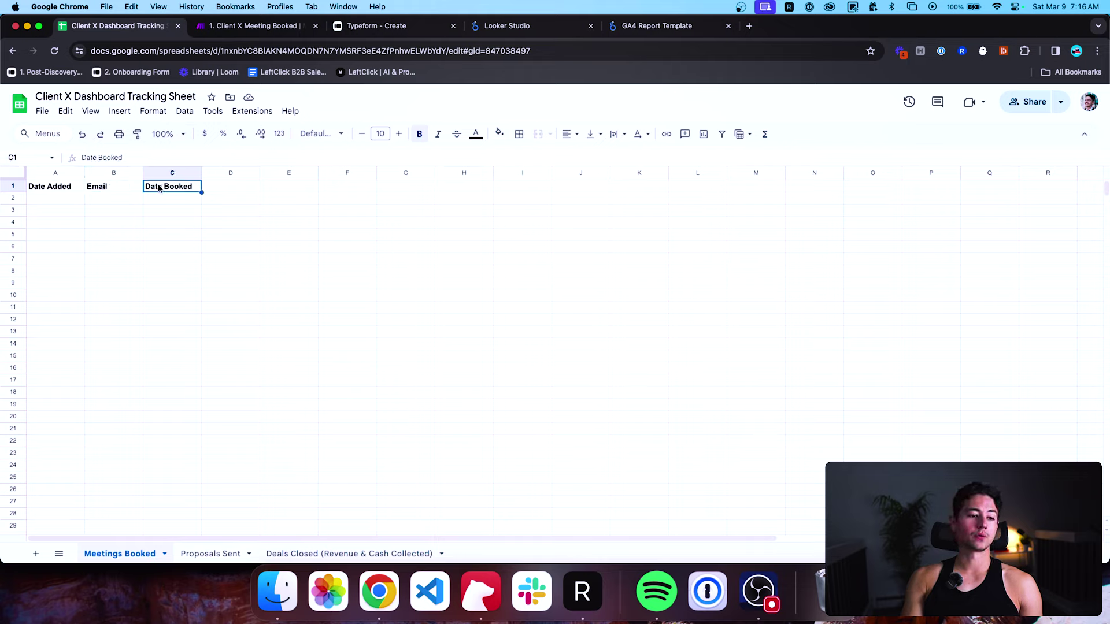
click(208, 193)
click(263, 192)
click(324, 191)
click(377, 190)
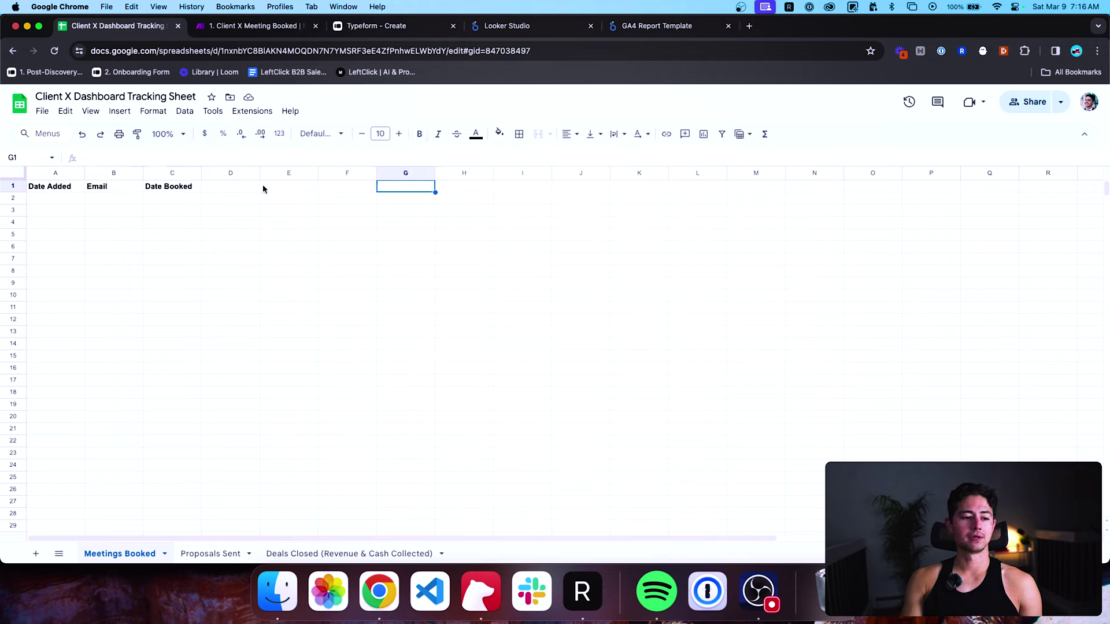
Rename the Proposals Sent C1 header from 'Customer Email' to 'Email', then return to Deals Closed.
click(202, 554)
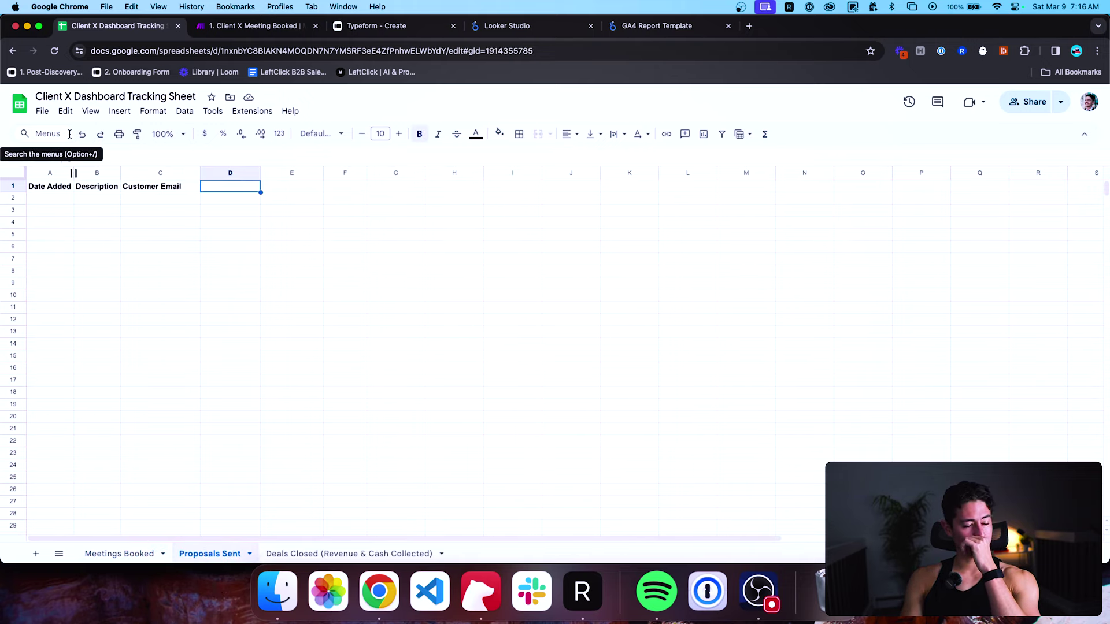
click(80, 187)
click(132, 188)
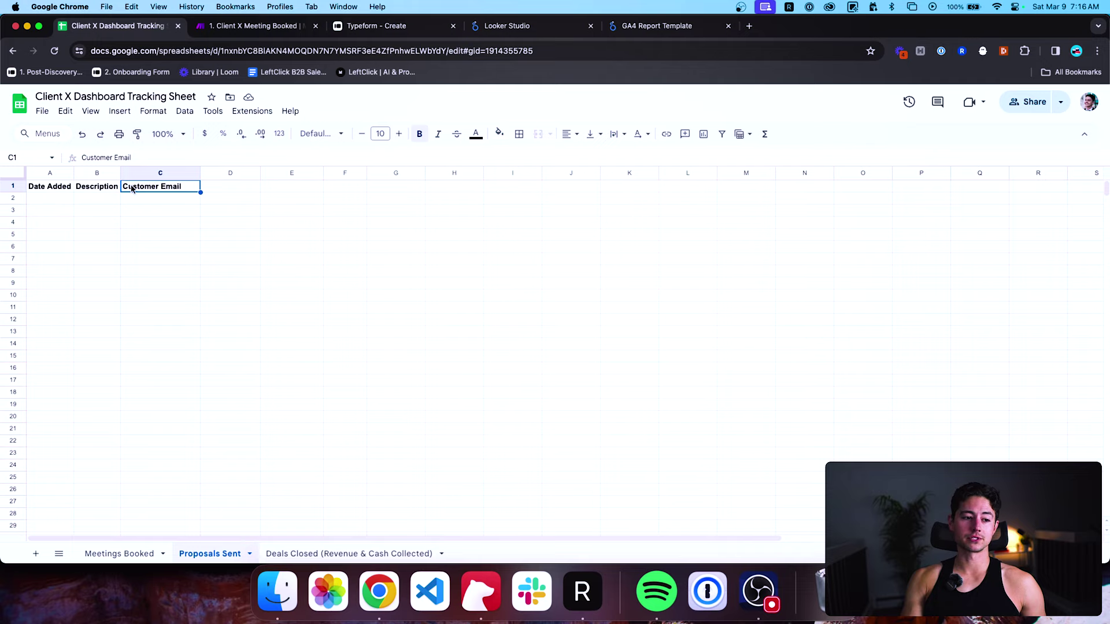
double_click(132, 188)
double_click(132, 188)
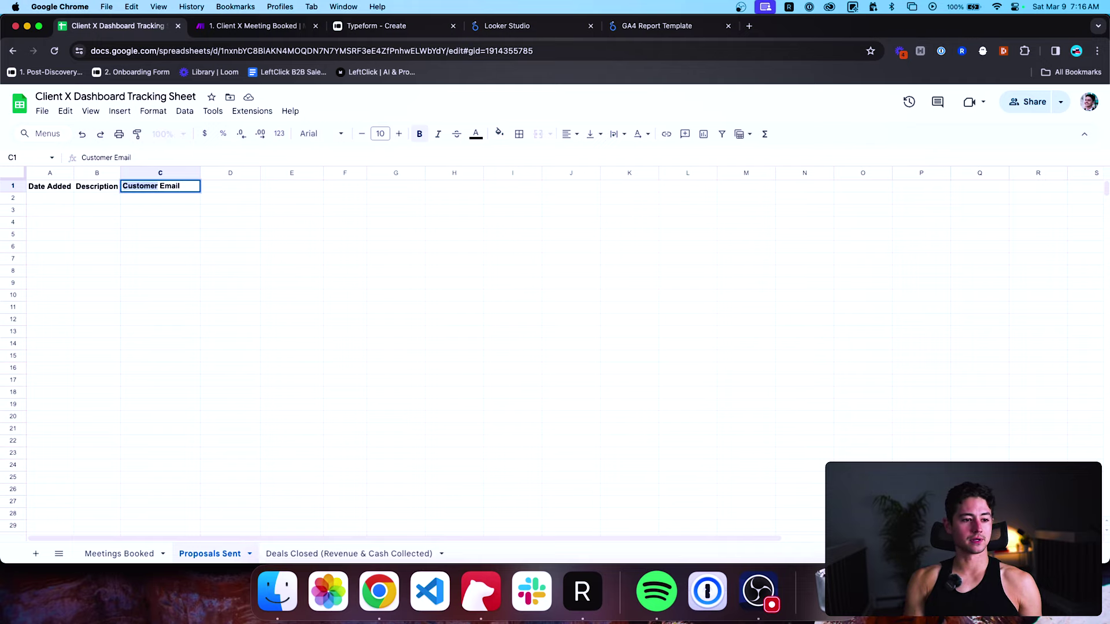
key(BackSpace)
key(Delete)
key(Return)
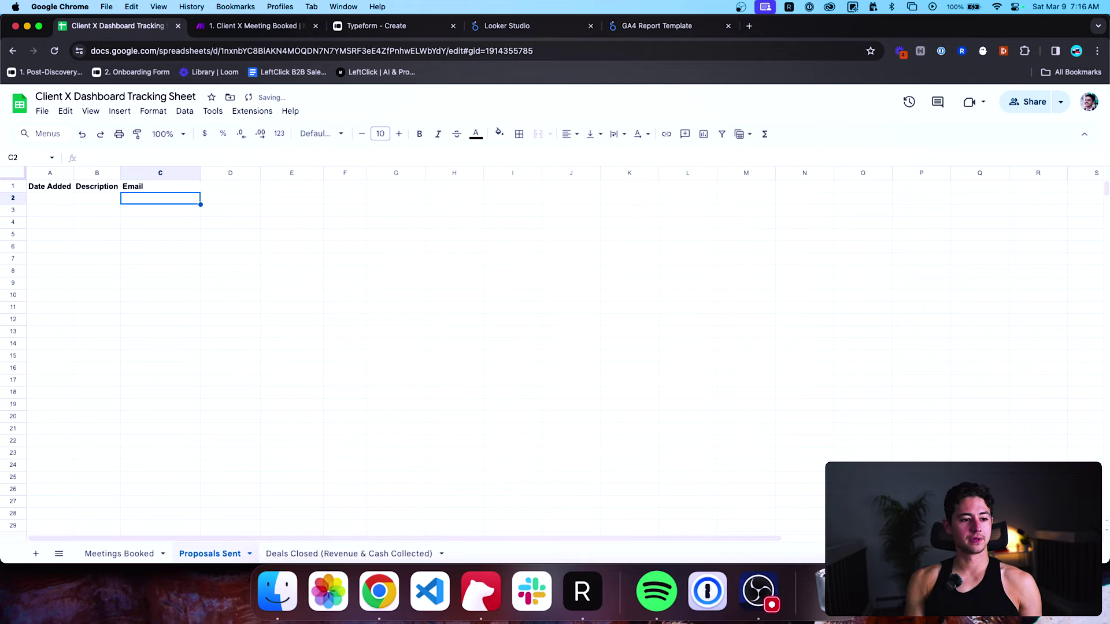
click(325, 554)
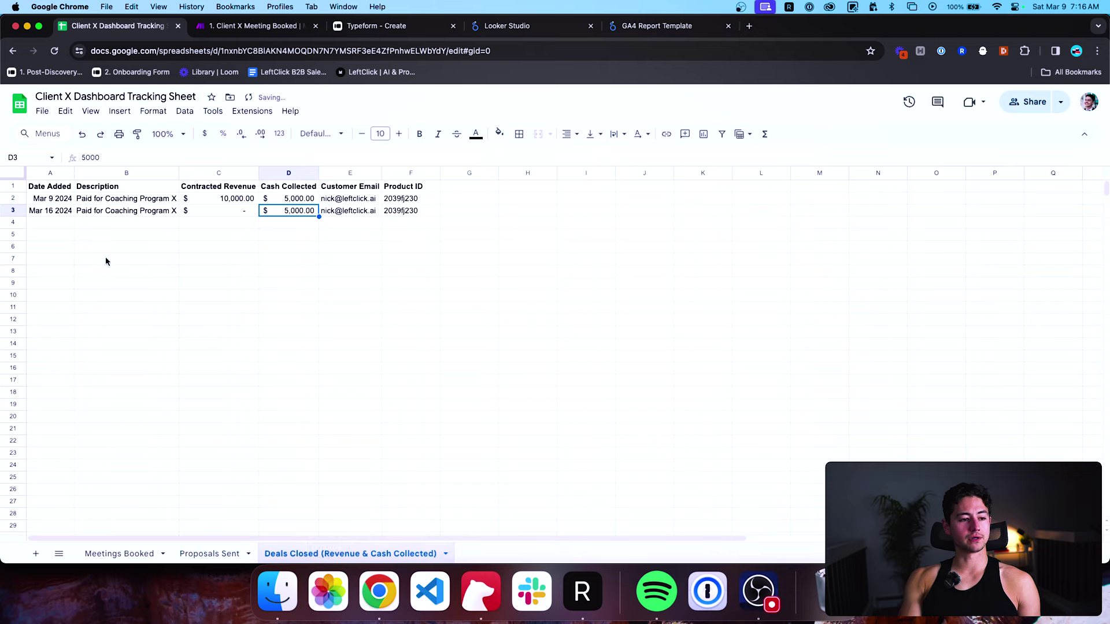
Review the Deals Closed headers and dates, undoing an accidental move of the Product ID header.
click(115, 188)
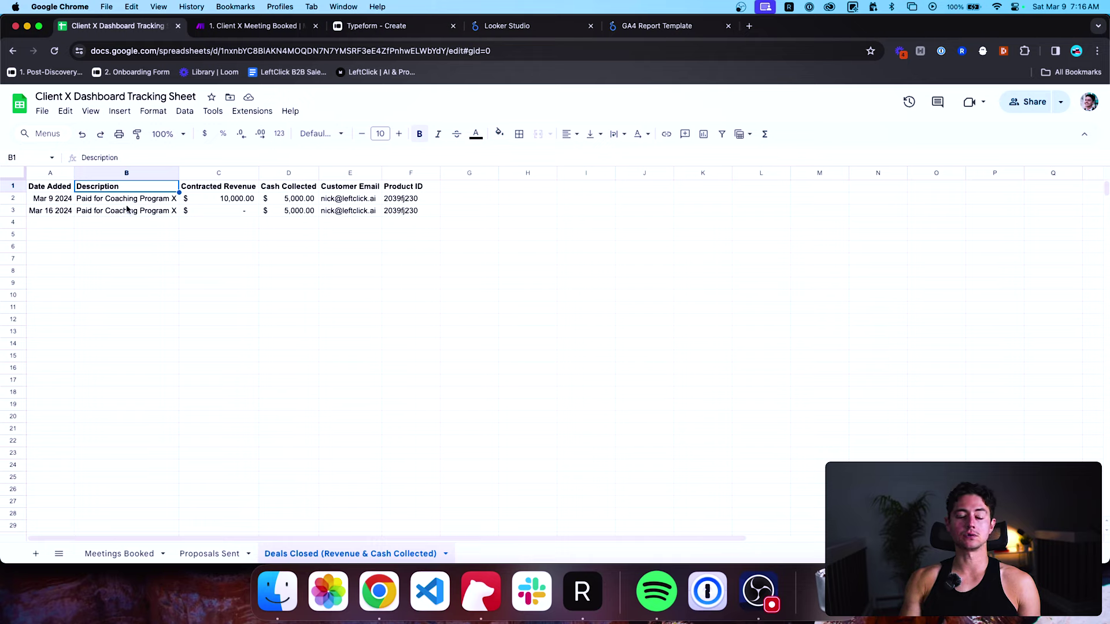
click(224, 188)
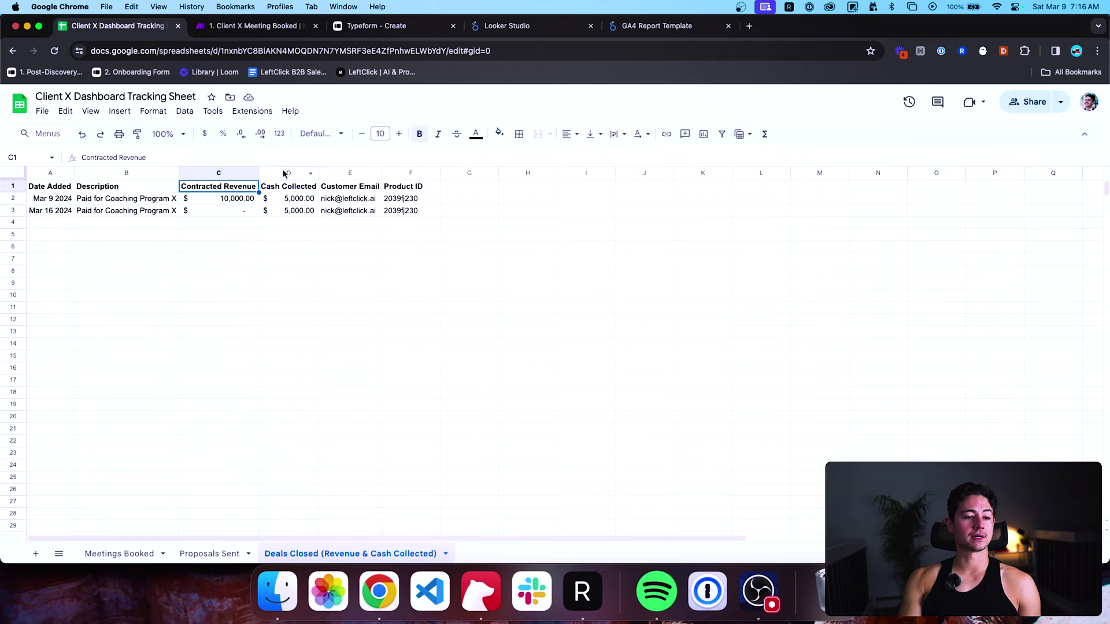
click(338, 189)
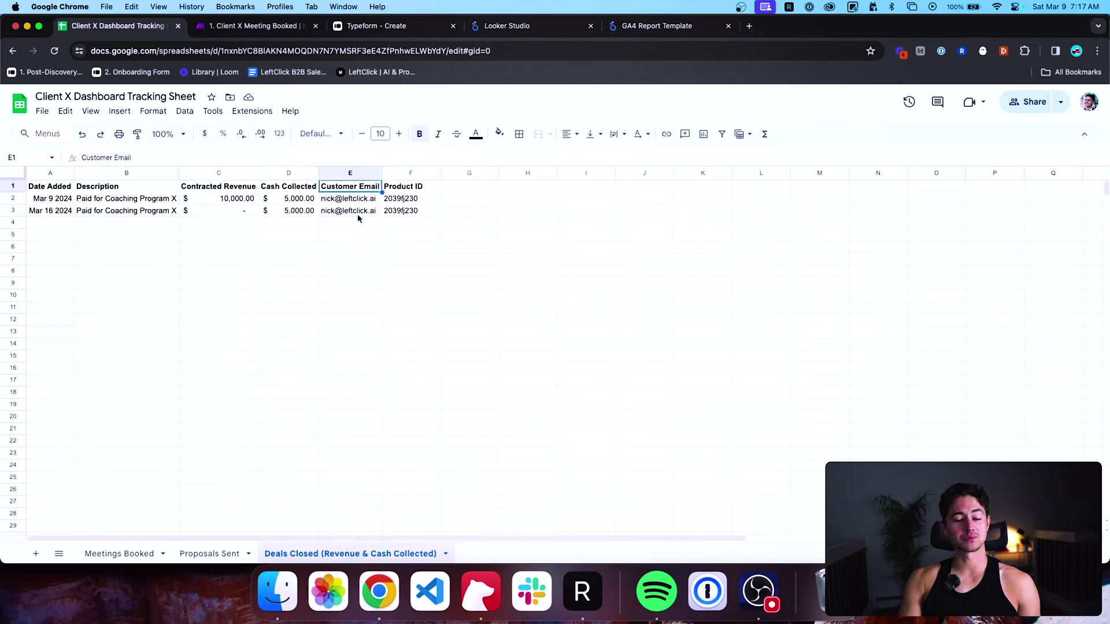
click(404, 189)
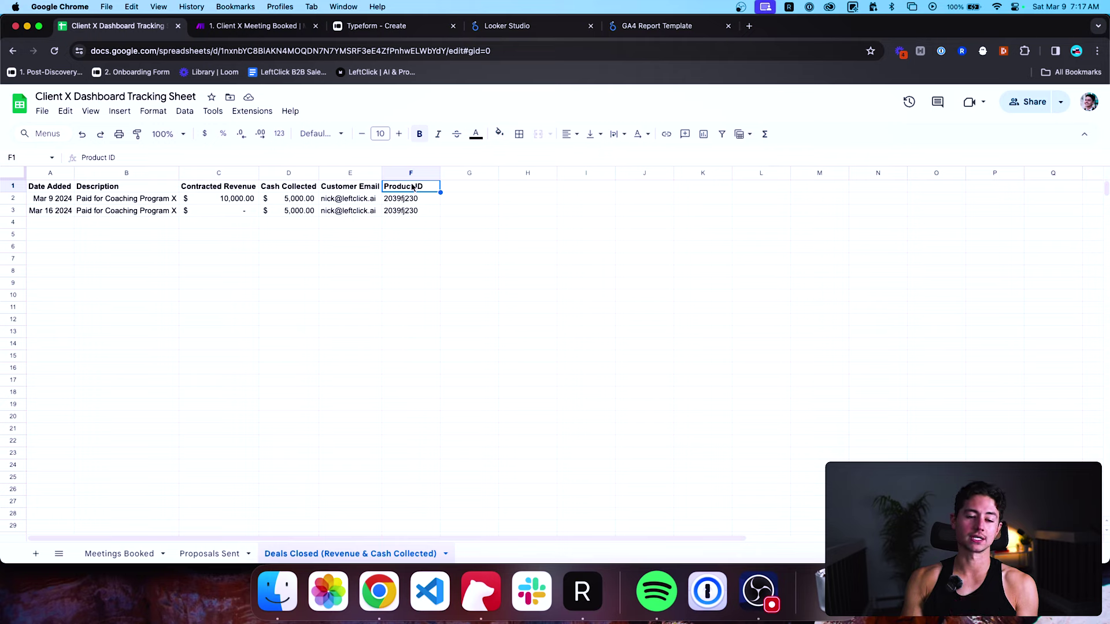
drag(413, 186, 411, 202)
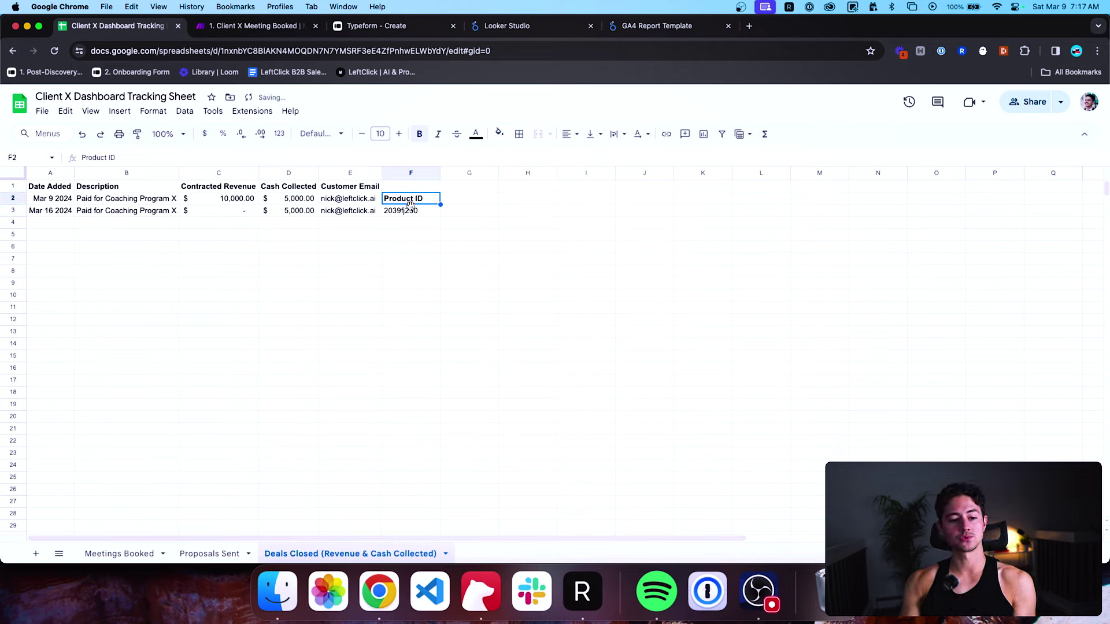
key(super+z)
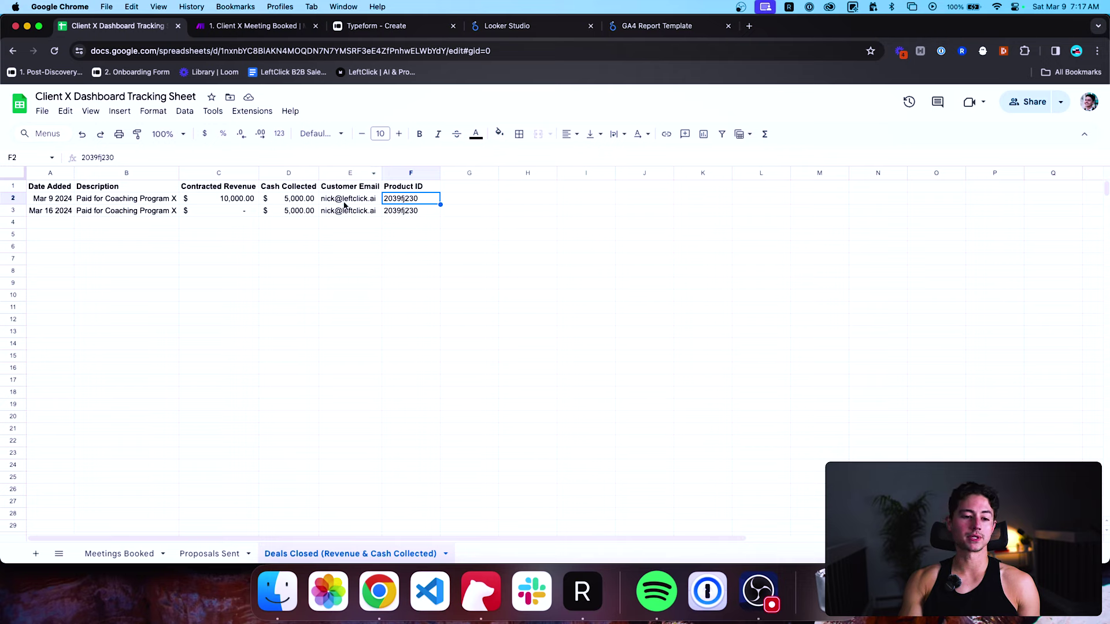
click(70, 213)
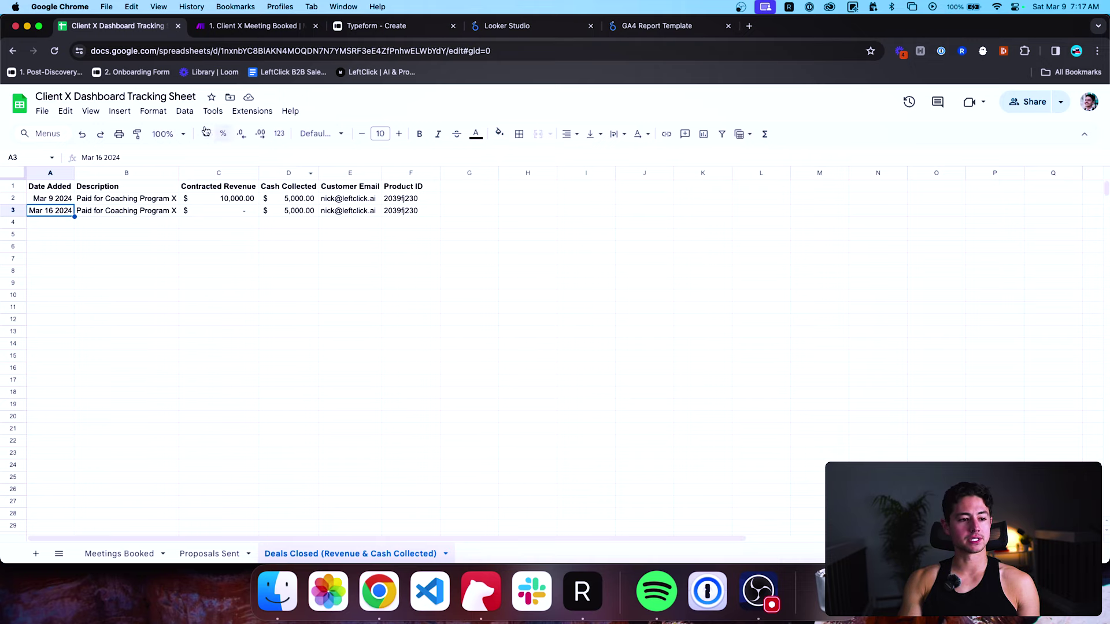
Cycle through the sheet tabs back to Meetings Booked, then switch to the Client X Meeting Booked scenario.
click(119, 554)
click(211, 554)
click(347, 554)
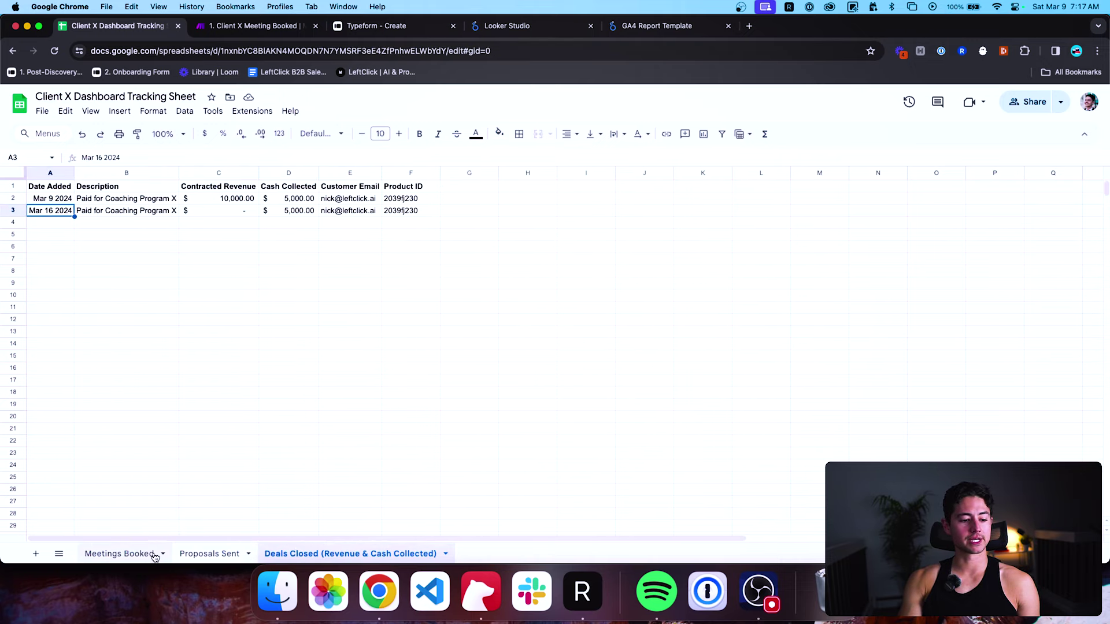
click(147, 554)
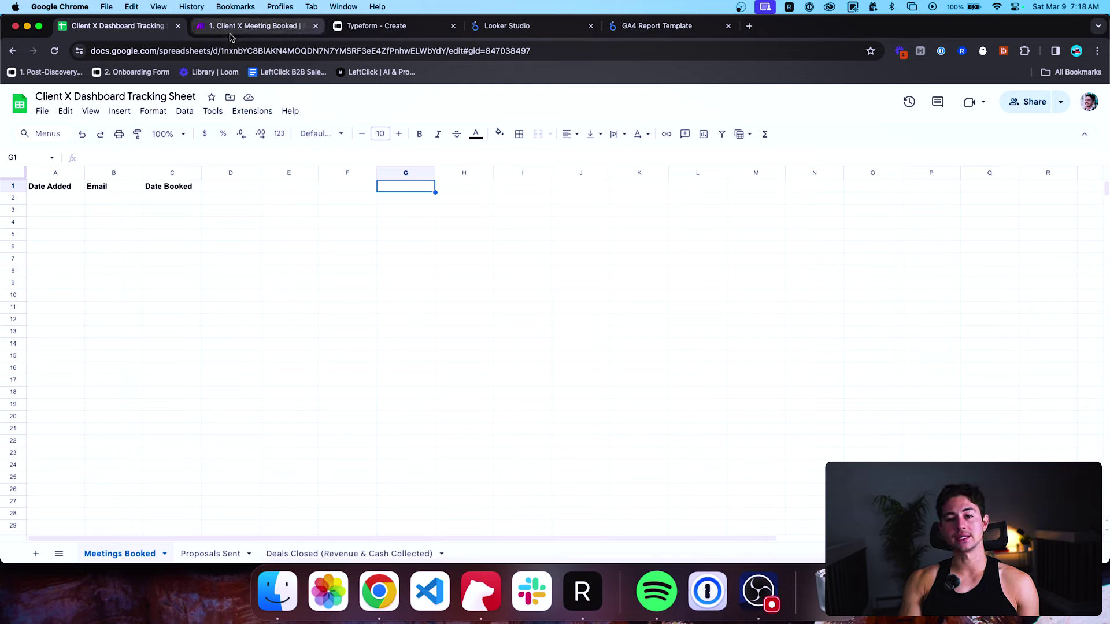
click(50, 199)
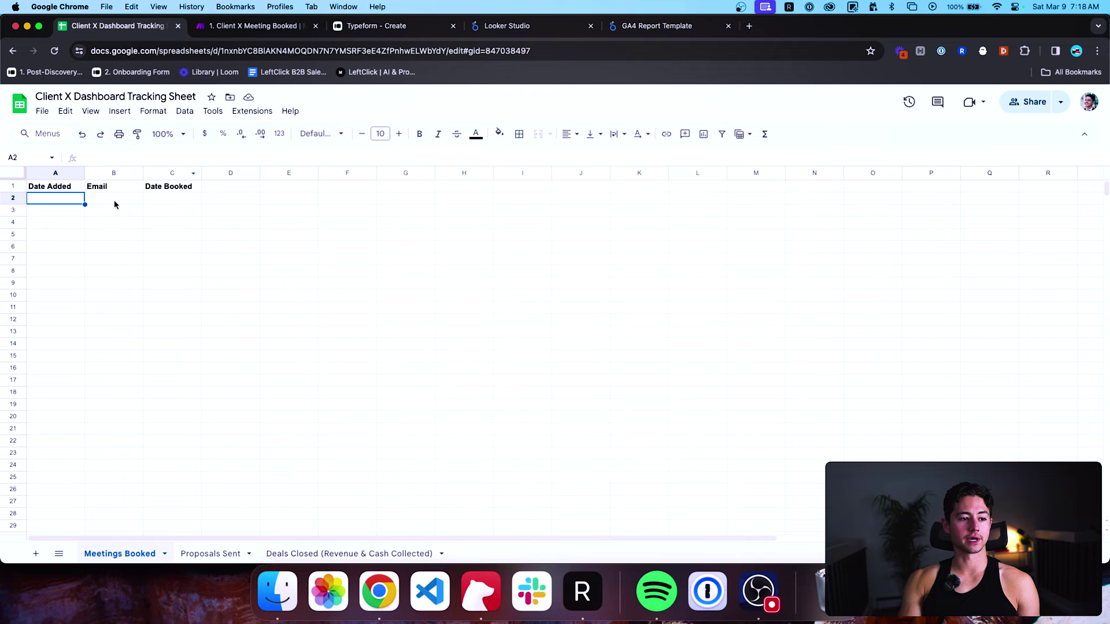
click(255, 25)
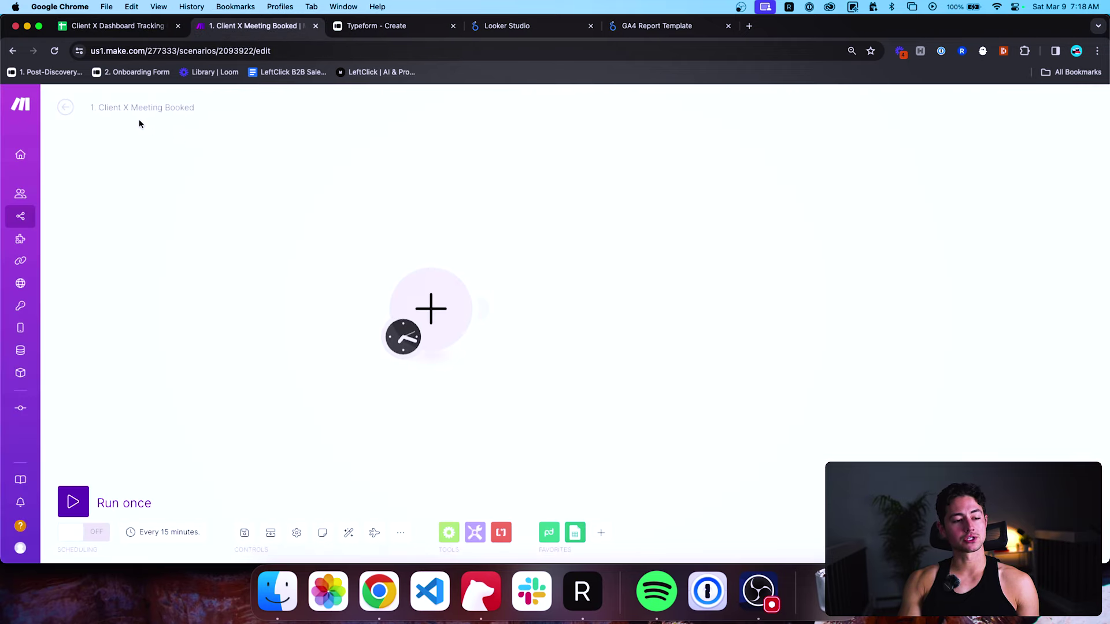
Add the Webhooks app's Custom webhook trigger as the scenario's first module.
click(403, 304)
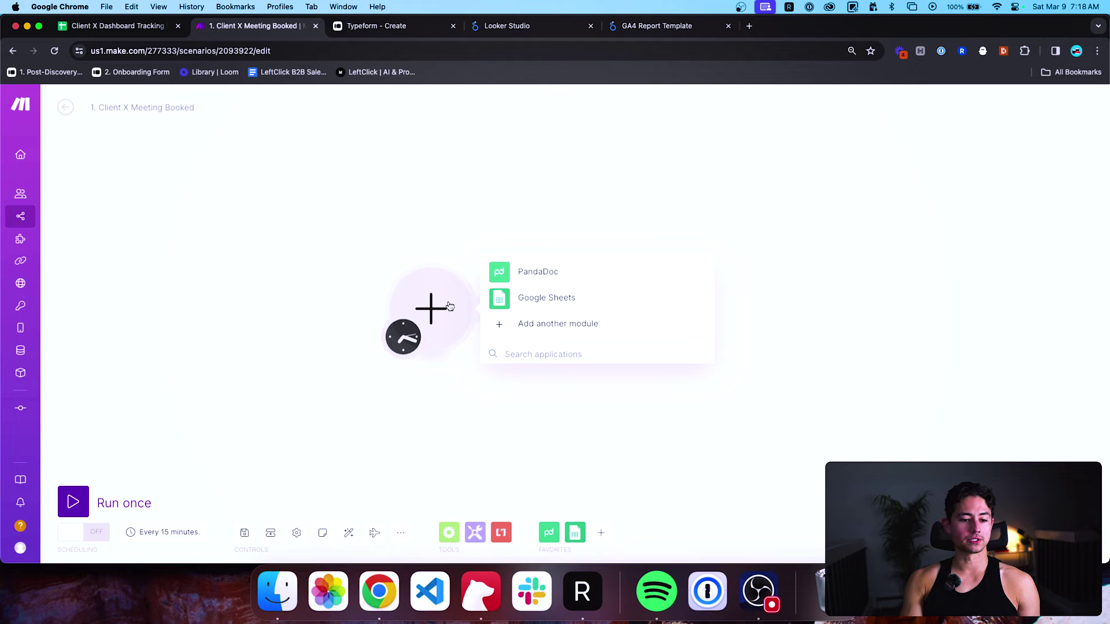
click(538, 354)
text(webhook)
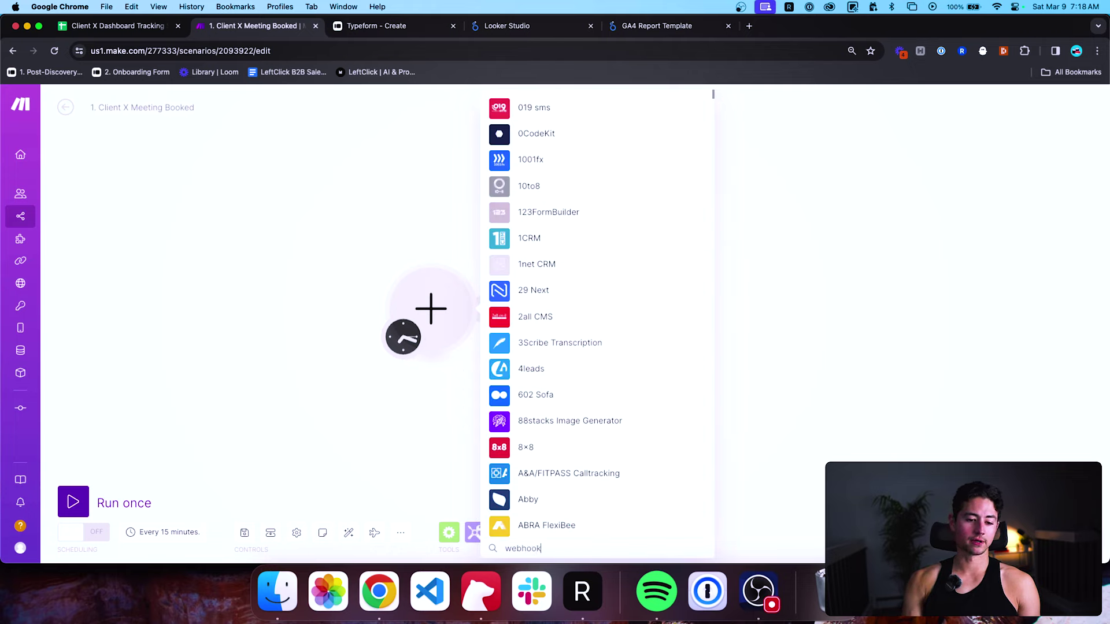
click(544, 101)
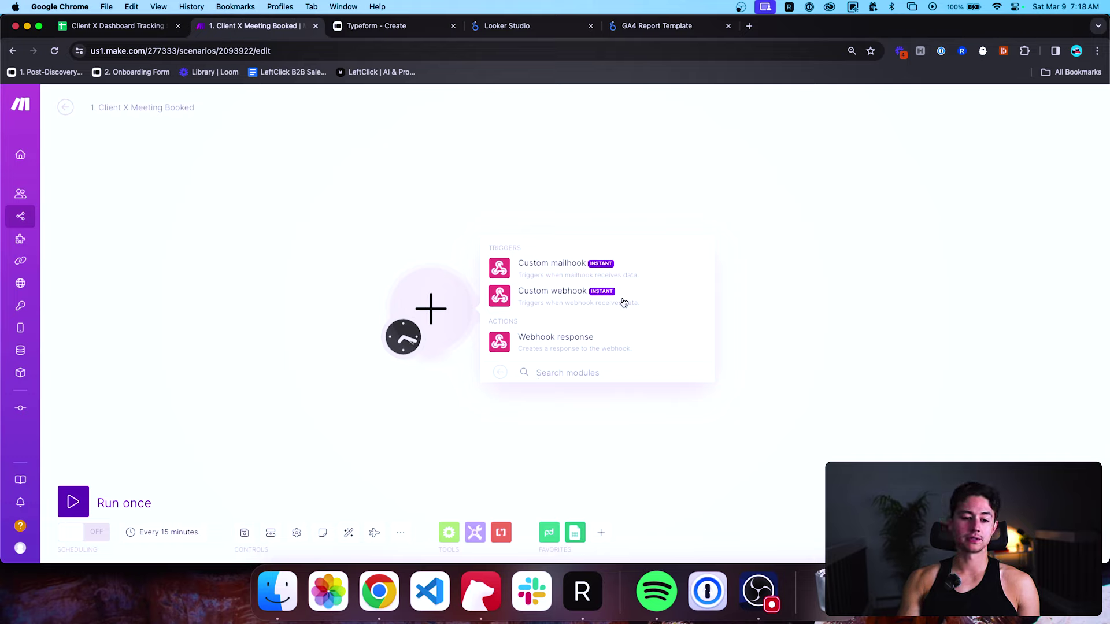
click(501, 373)
click(540, 354)
text(ca)
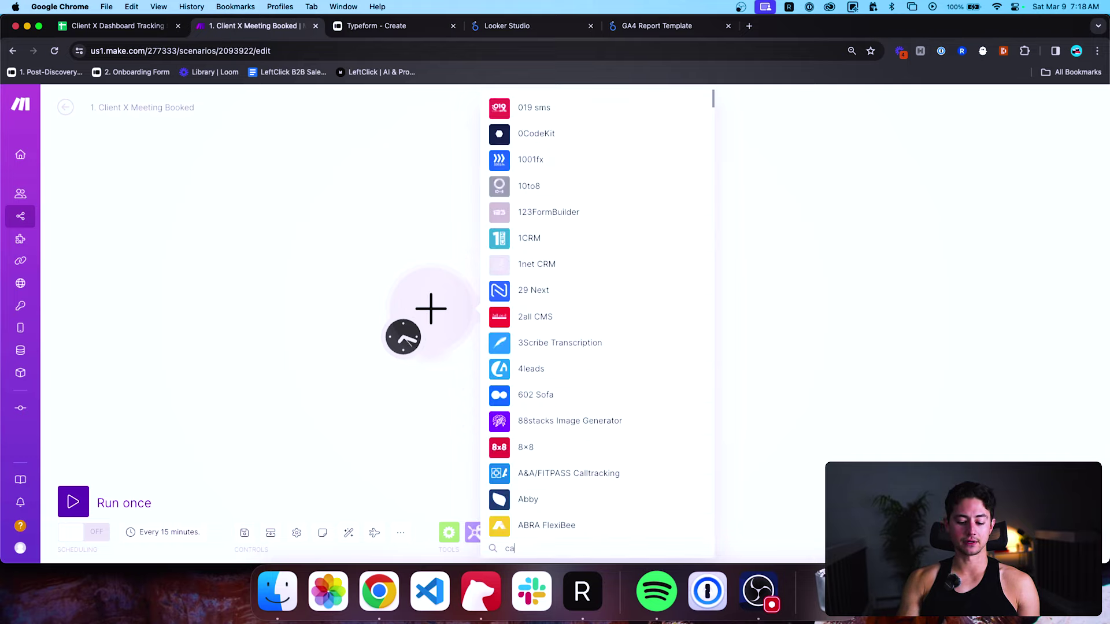
text(lendly)
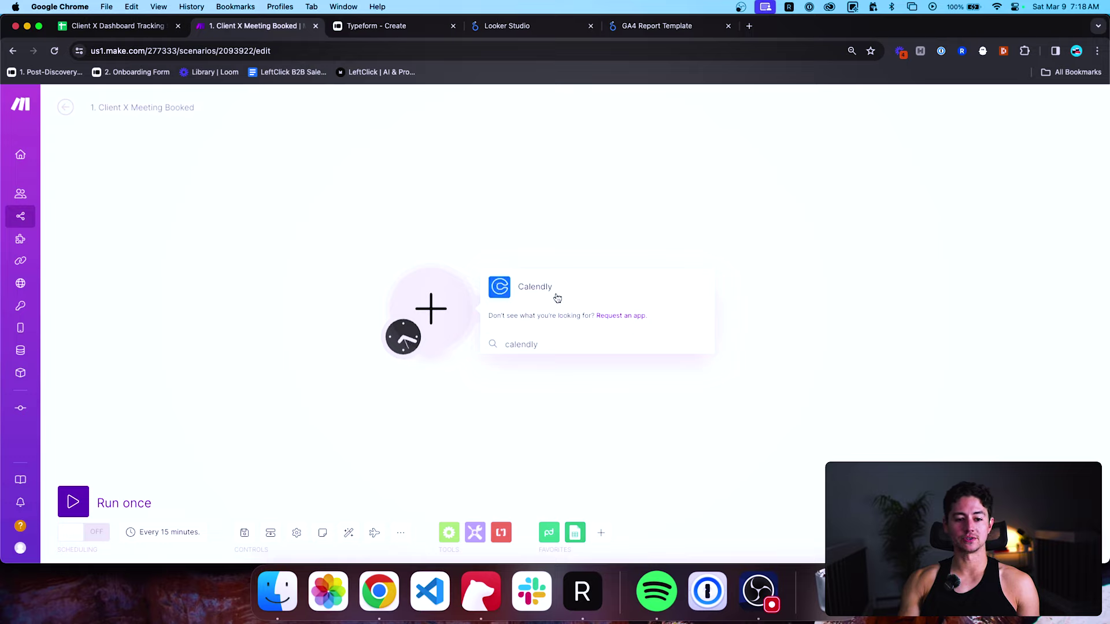
key(BackSpace)
key(BackSpace)
key(BackSpace)
key(BackSpace)
key(BackSpace)
key(BackSpace)
key(BackSpace)
key(BackSpace)
text(webh)
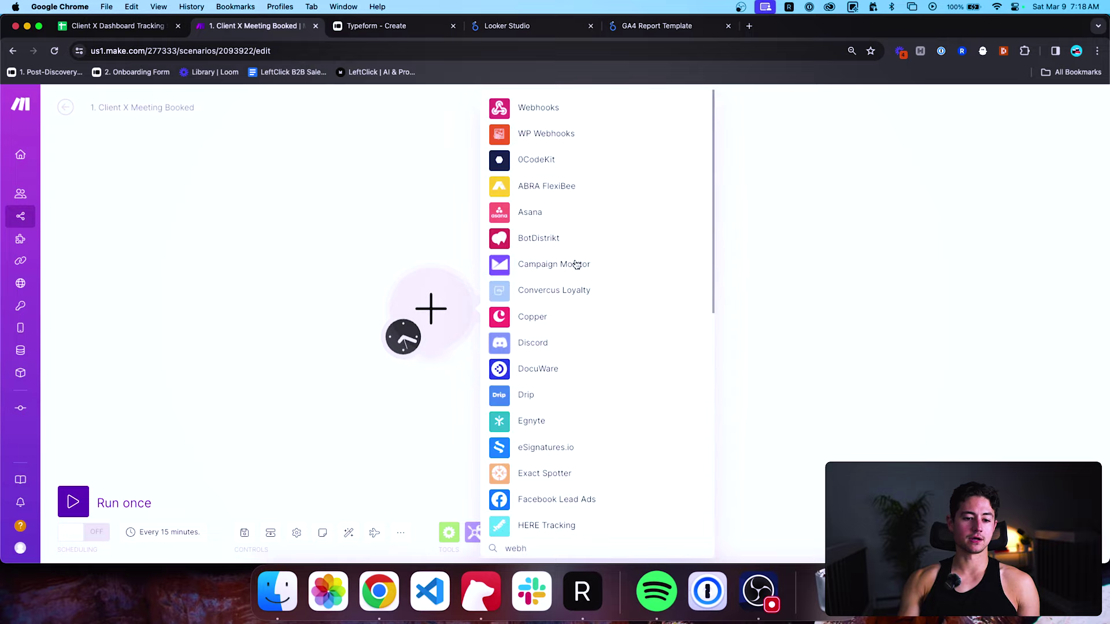
click(554, 109)
click(563, 294)
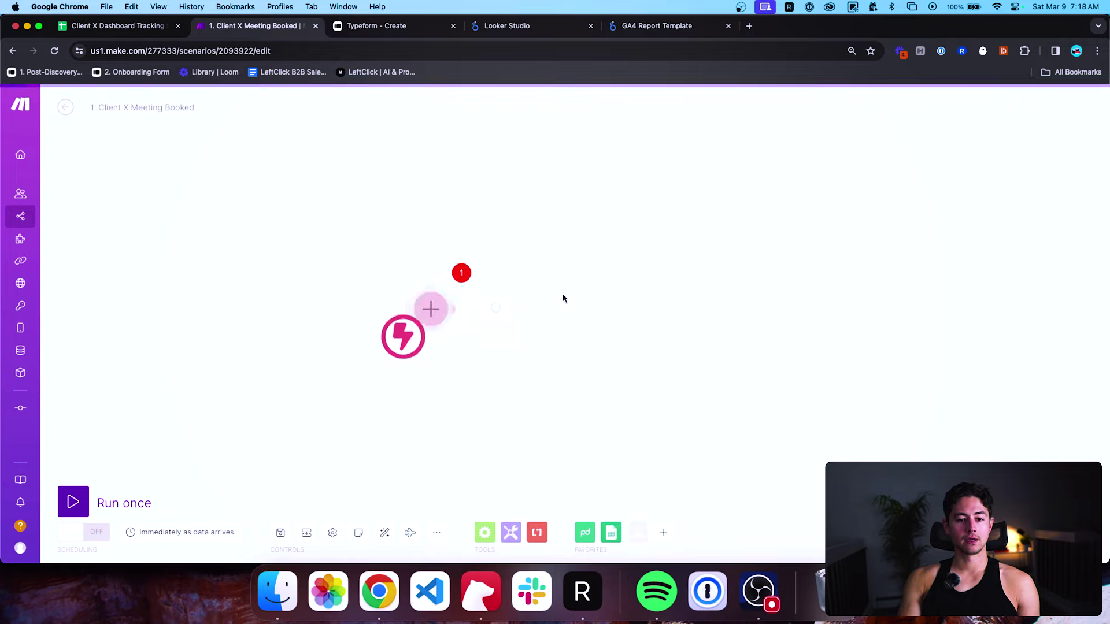
Create a hook named 'New Example Booking (Mar 9, 2024)', save it, and copy its address.
click(417, 310)
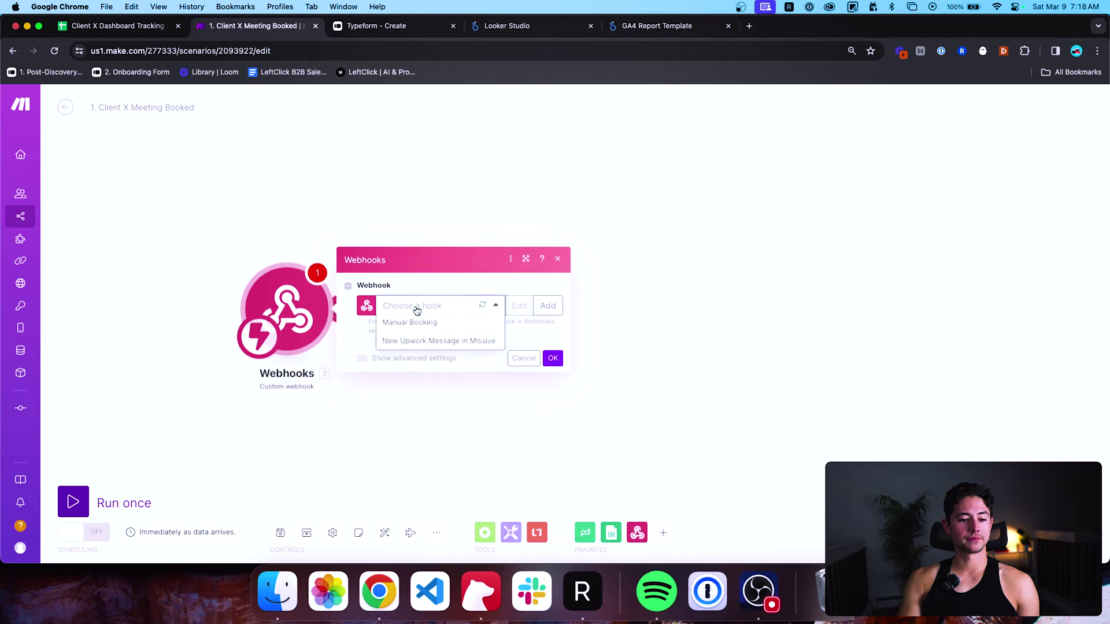
click(544, 306)
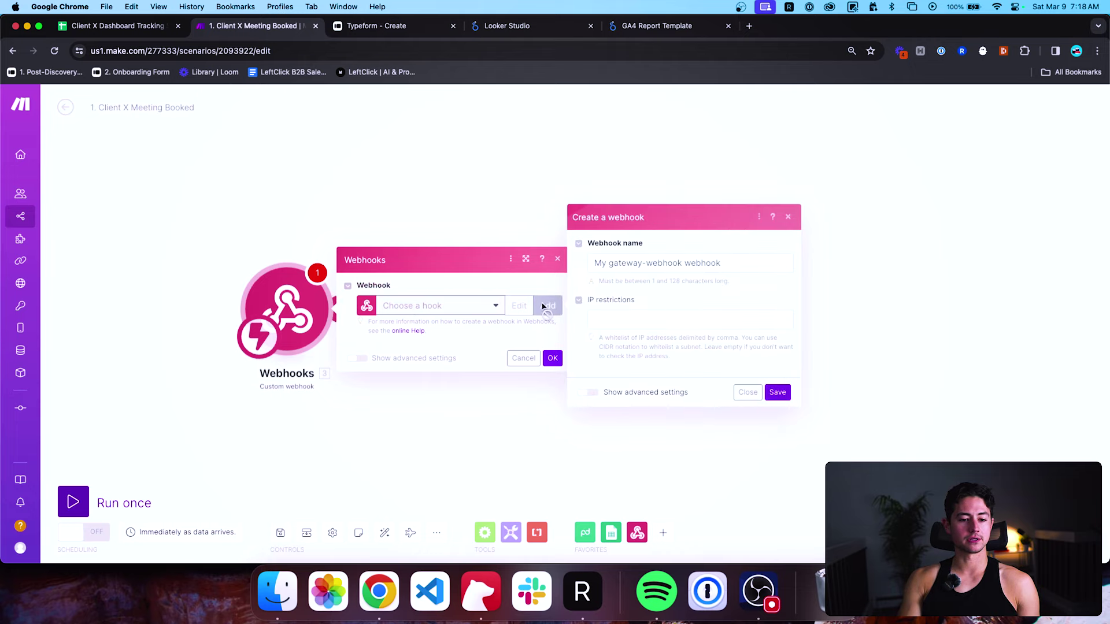
triple_click(658, 261)
text(New )
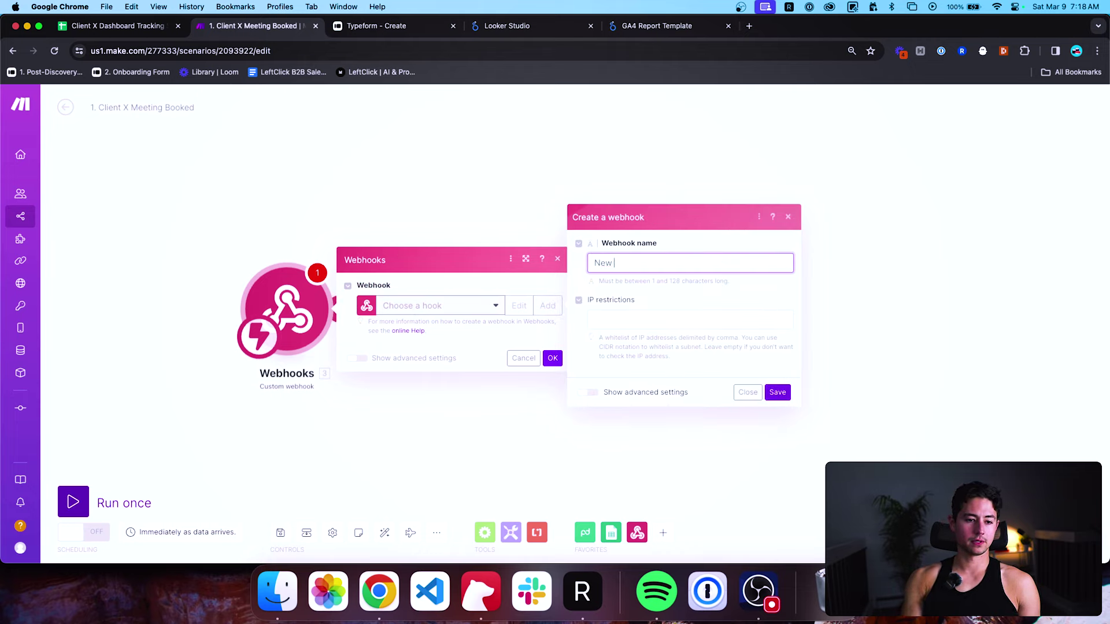
text(C)
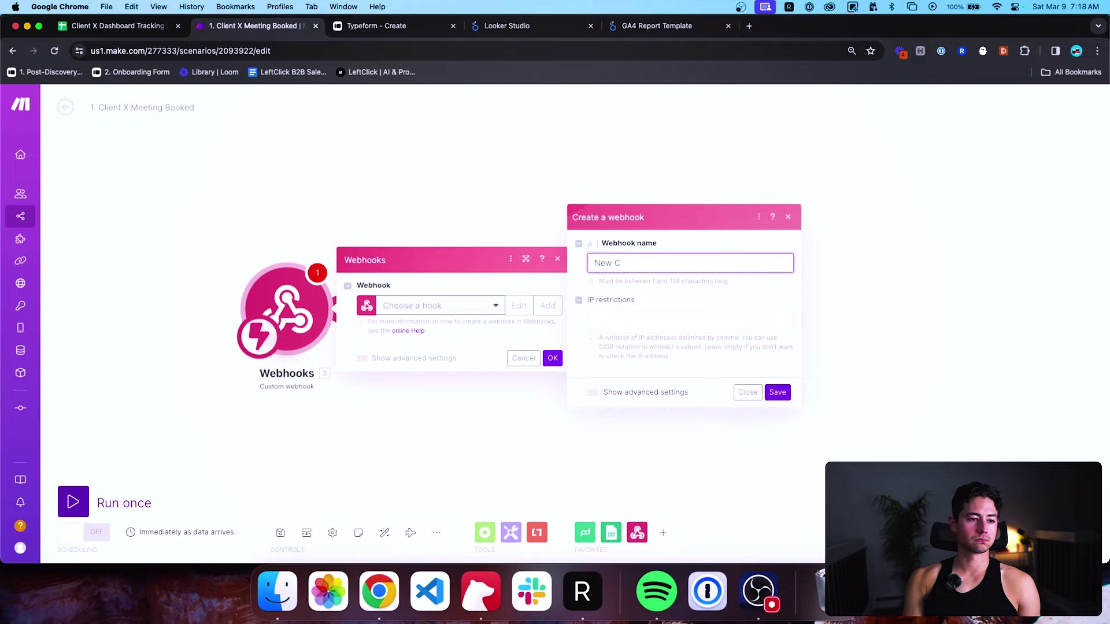
key(BackSpace)
text(Example Book)
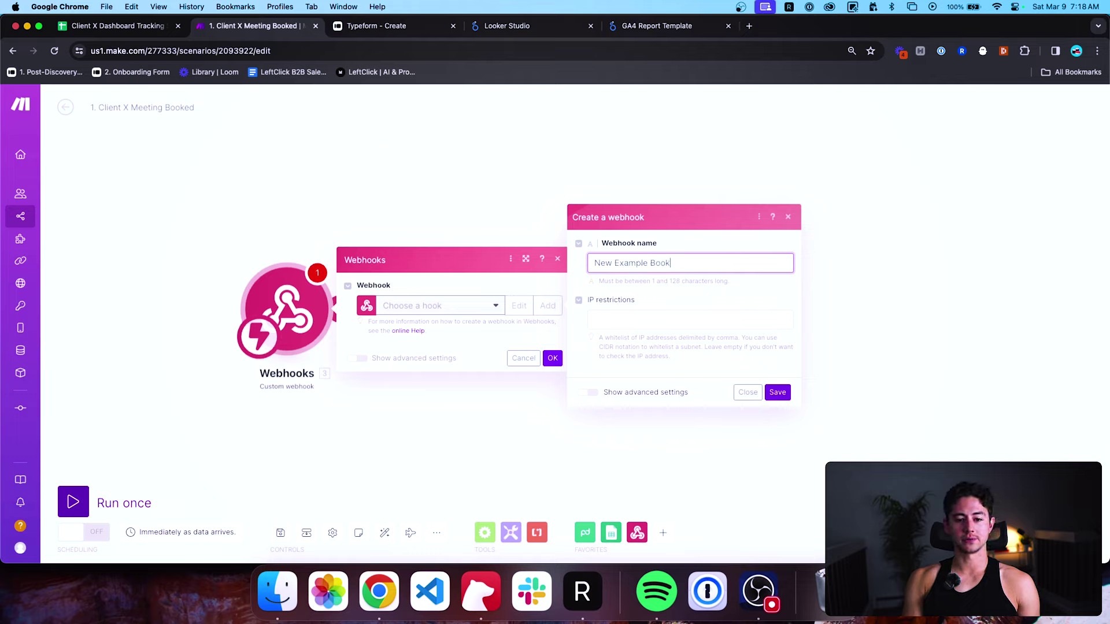
text(ing (Mar 9, 2024))
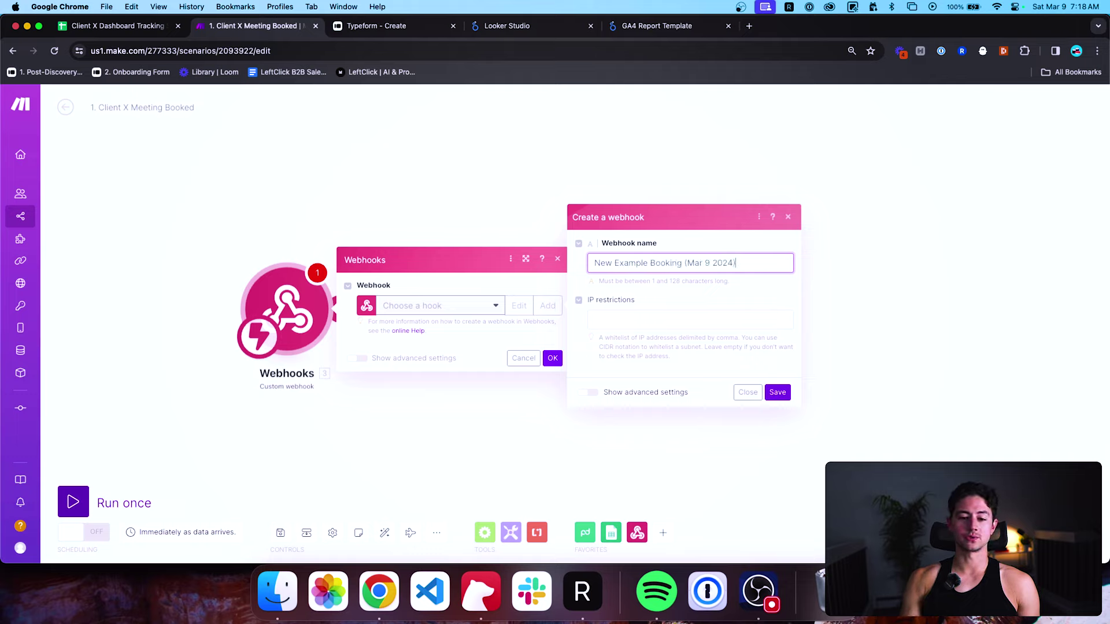
click(782, 391)
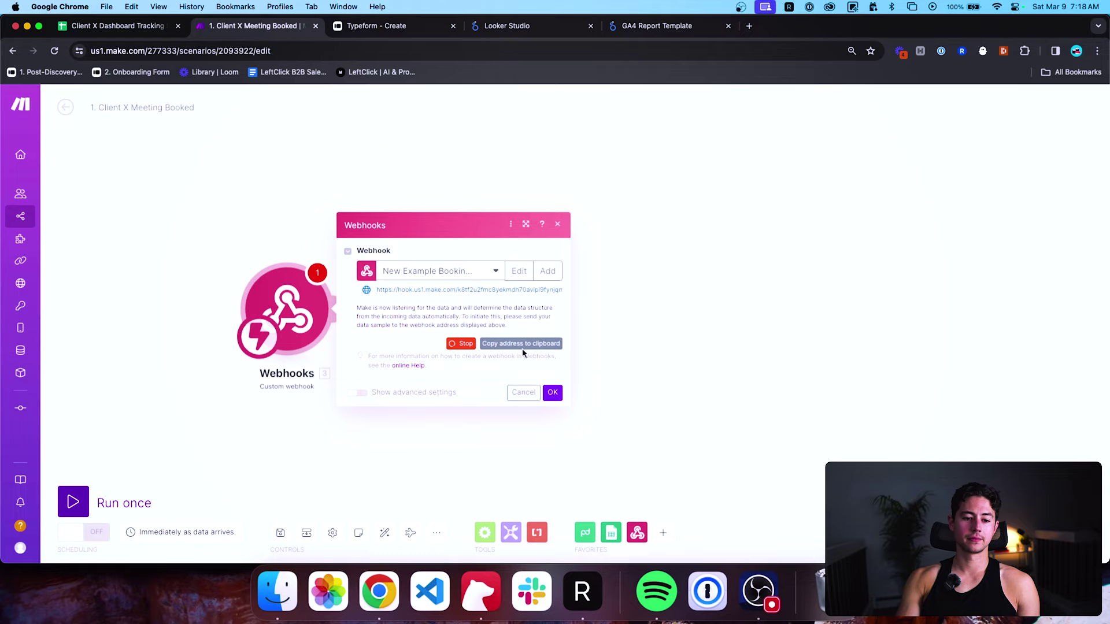
click(521, 344)
Load cal.com in a new tab and open the Freelancer Demo Call (30) event type.
key(super+t)
text(cal.com)
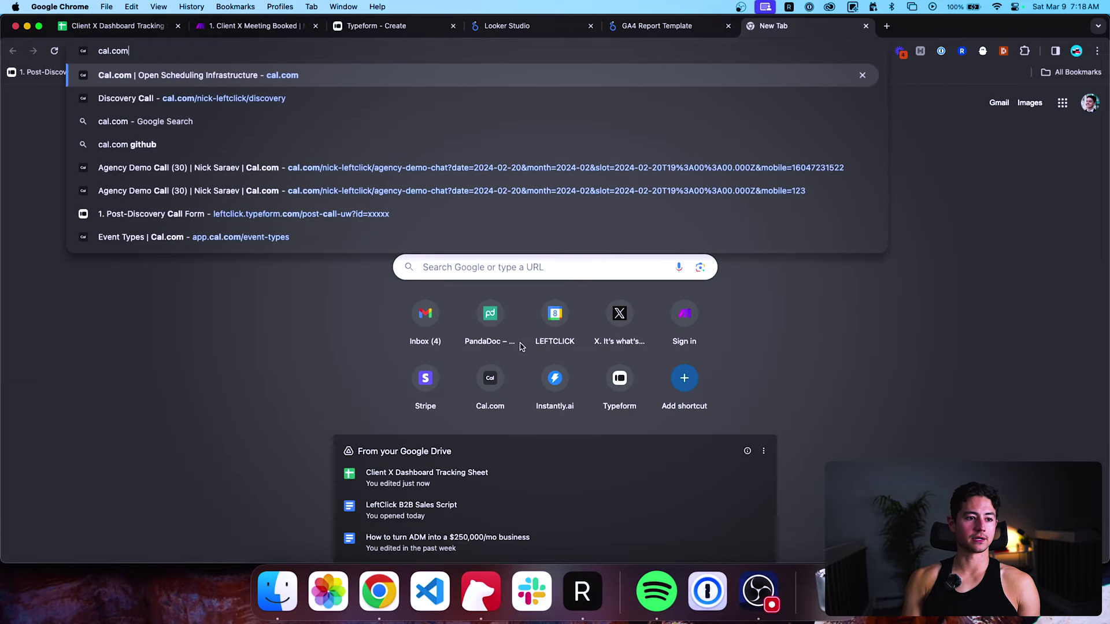
key(Return)
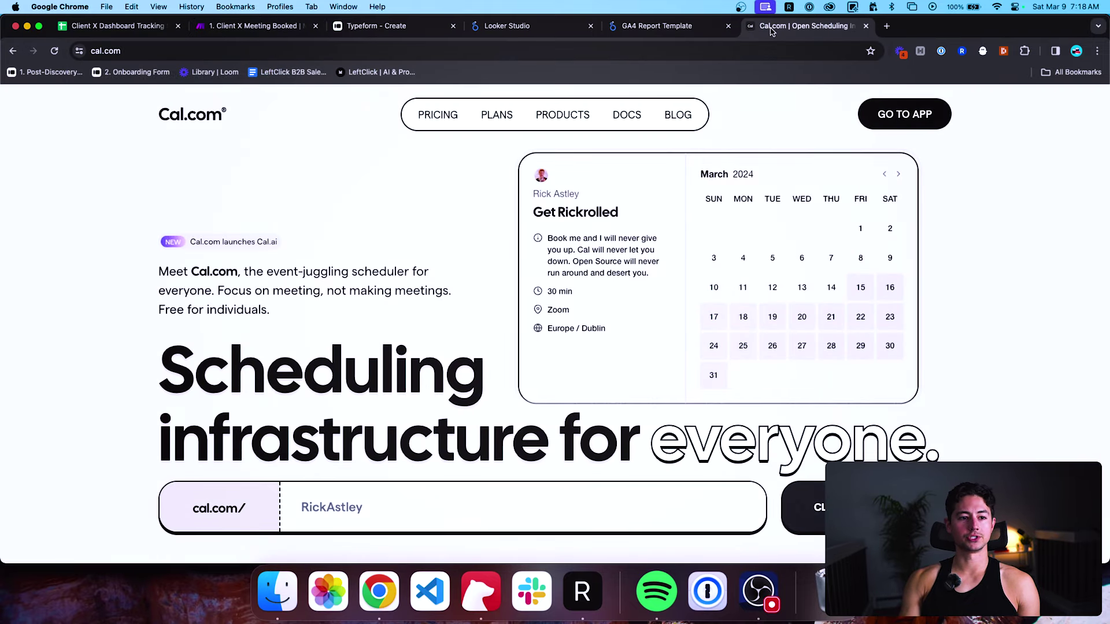
drag(804, 25, 529, 25)
click(878, 115)
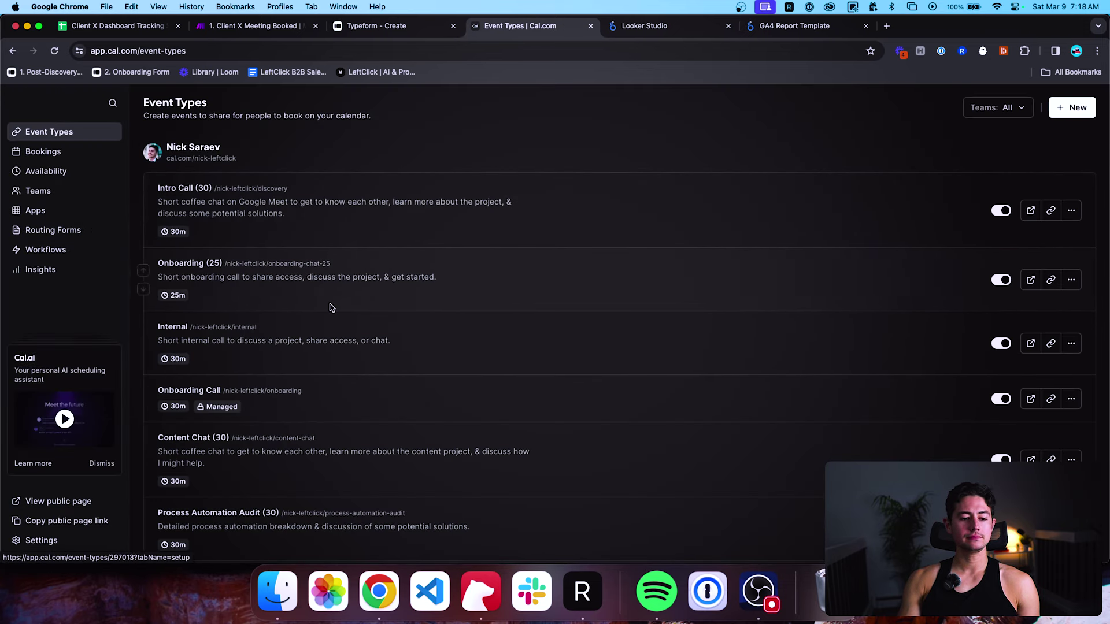
scroll(332, 307, down, 6)
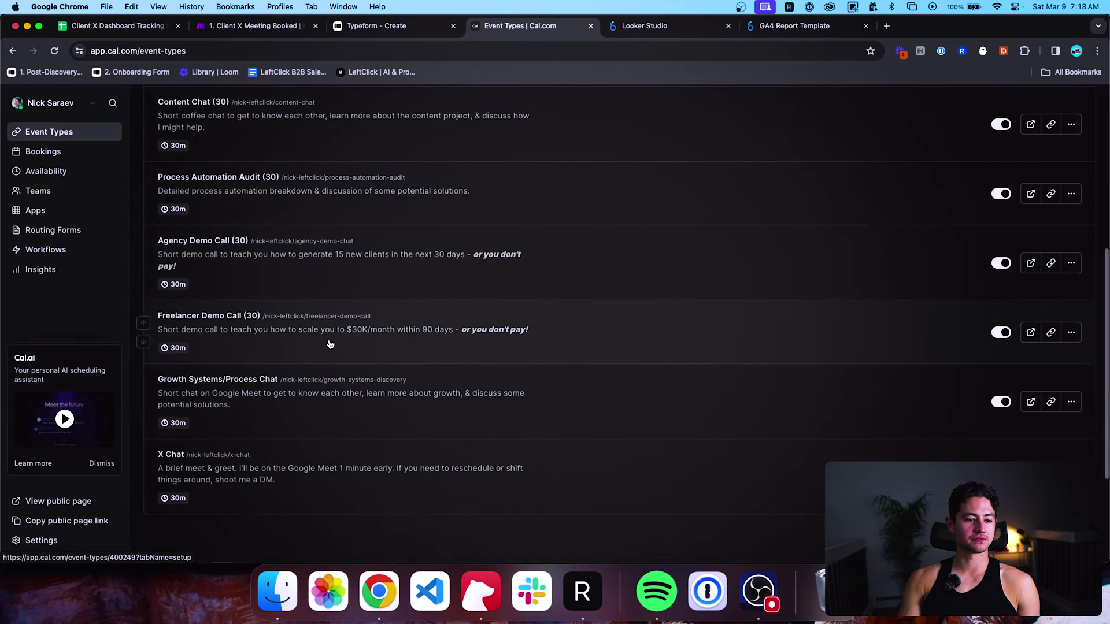
click(330, 345)
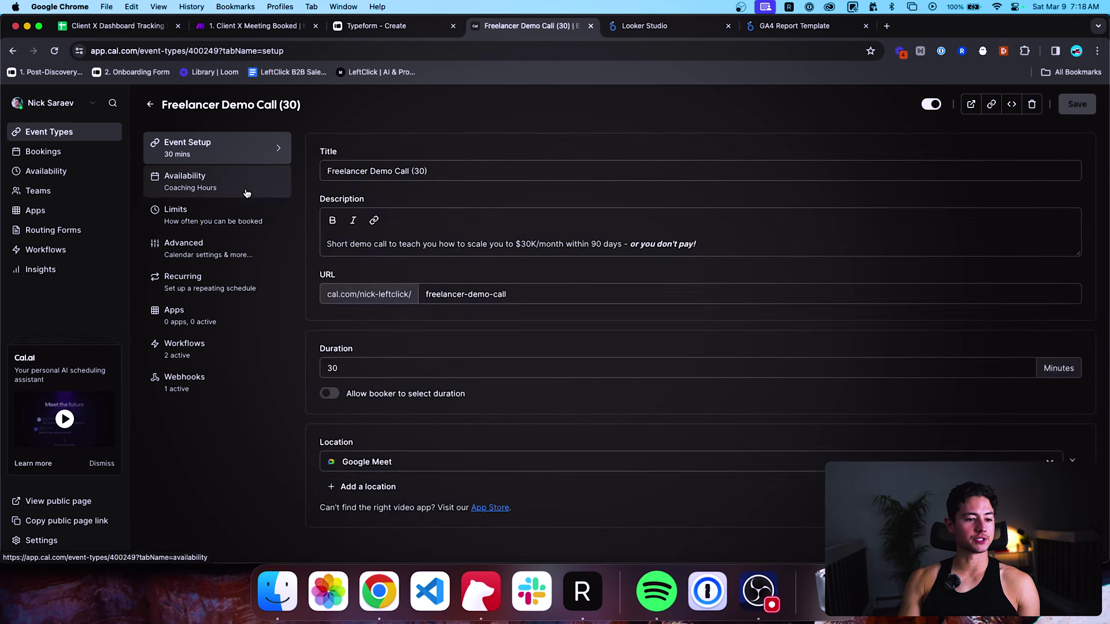
Delete the existing Make webhook in the event's Webhooks settings and begin a new webhook.
click(242, 244)
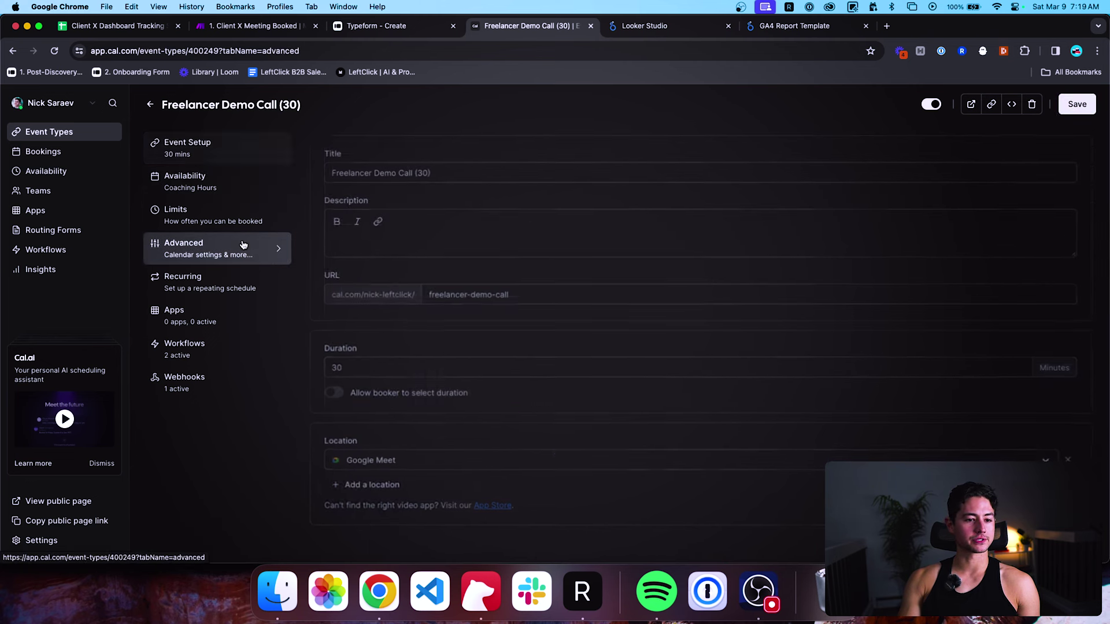
scroll(232, 263, down, 1)
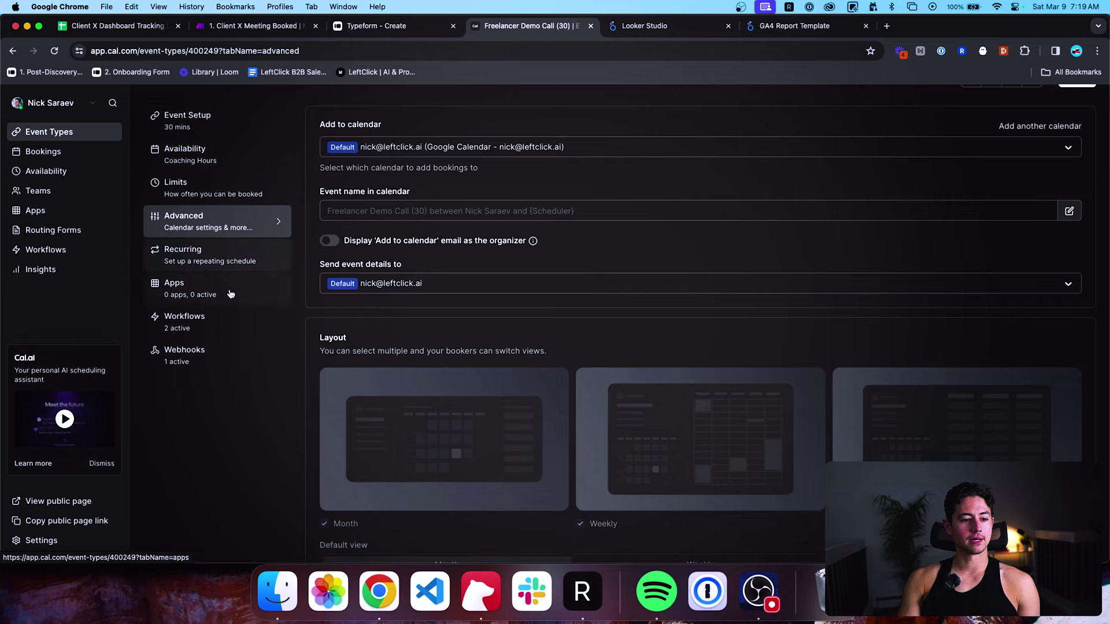
click(228, 315)
click(226, 392)
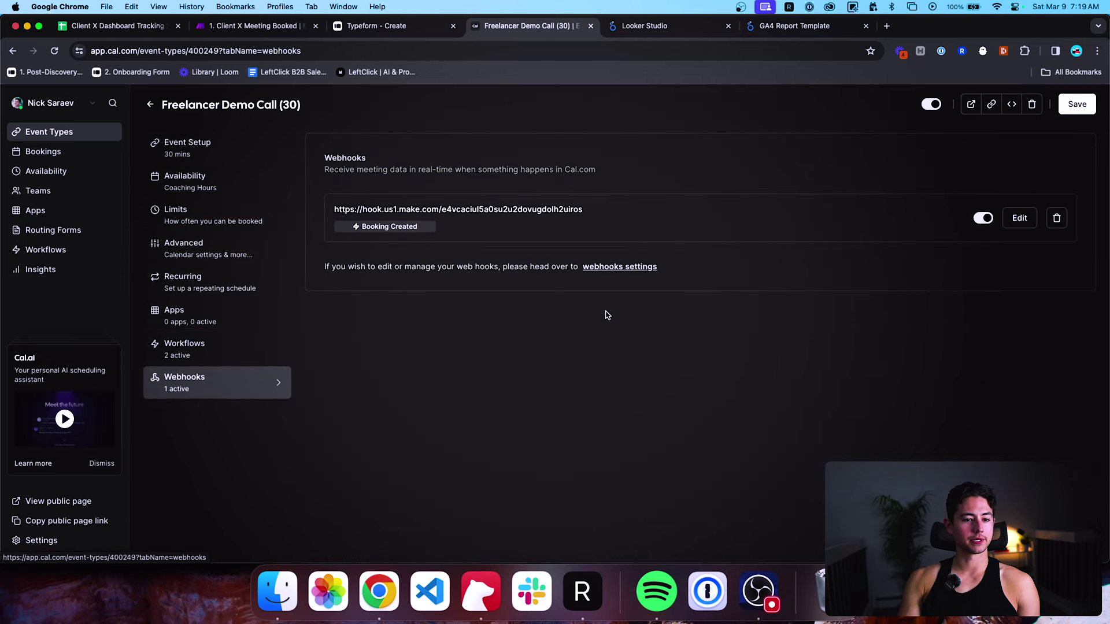
click(1057, 218)
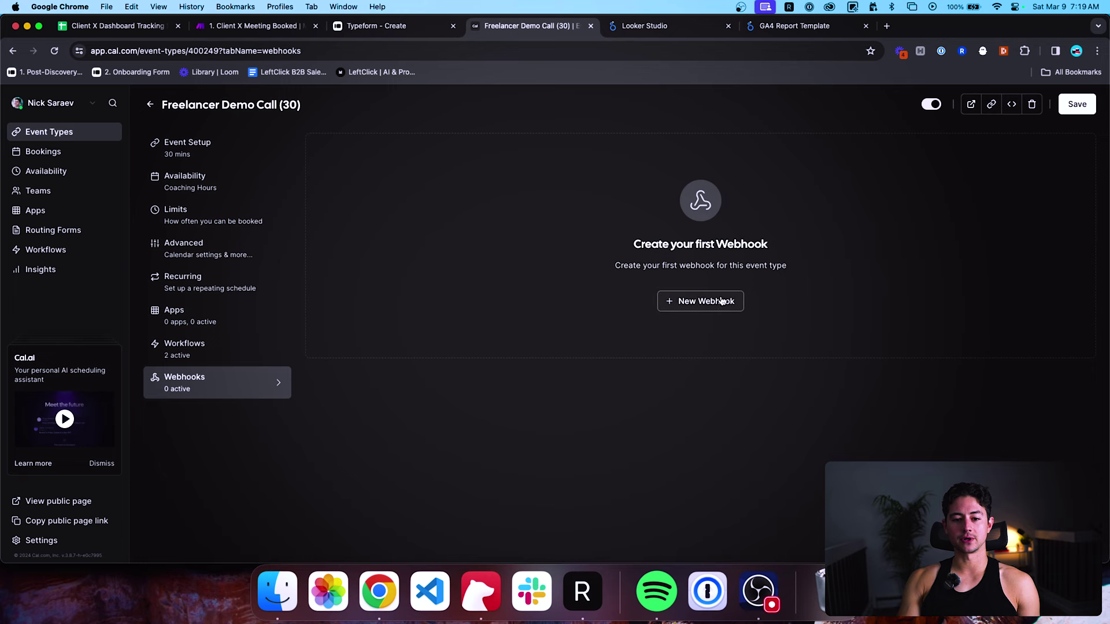
click(721, 300)
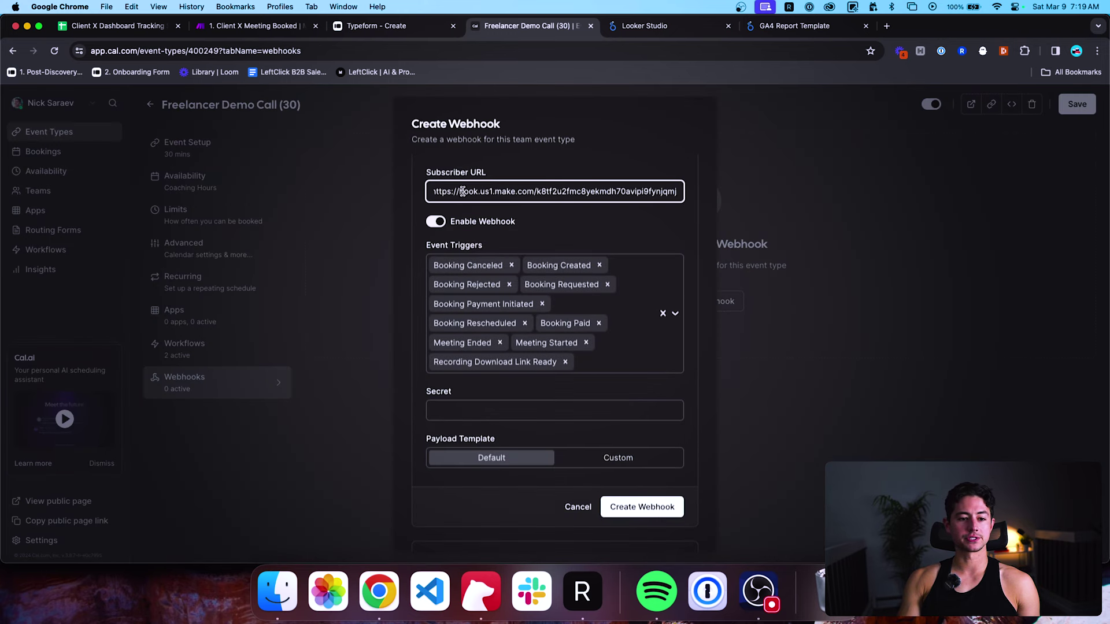
Paste the Make webhook address as the new webhook's subscriber URL.
click(432, 194)
drag(653, 207, 710, 206)
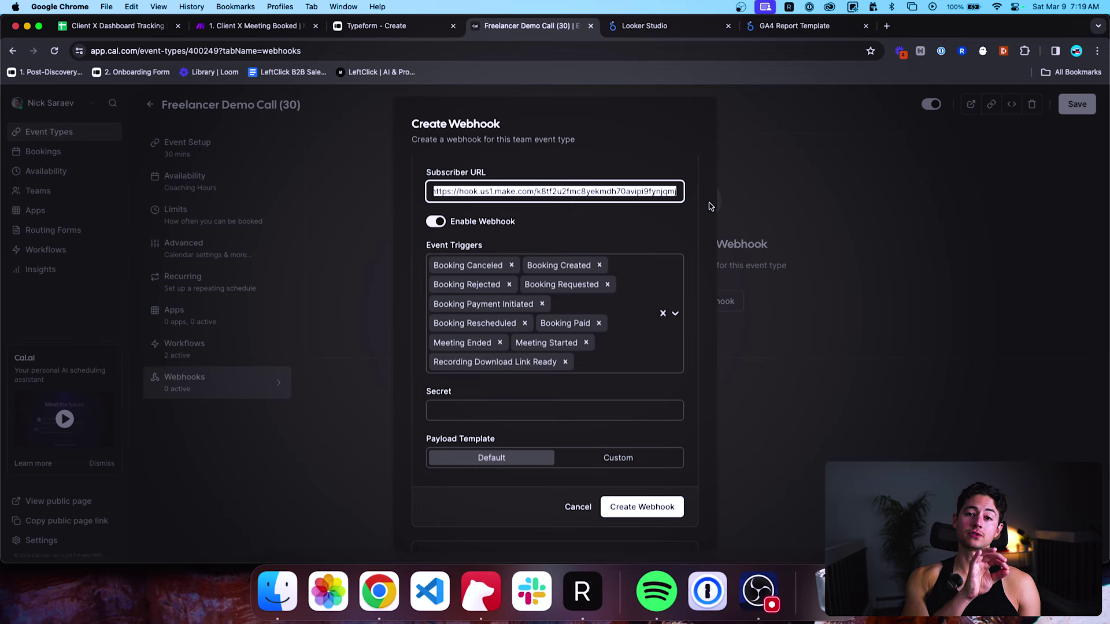
click(260, 26)
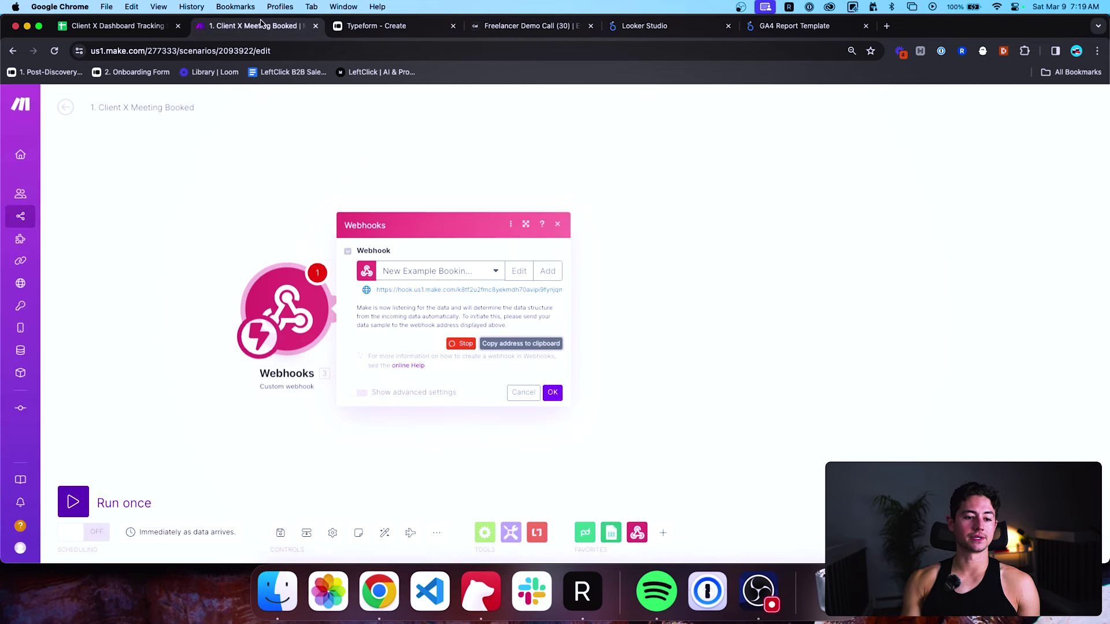
click(535, 26)
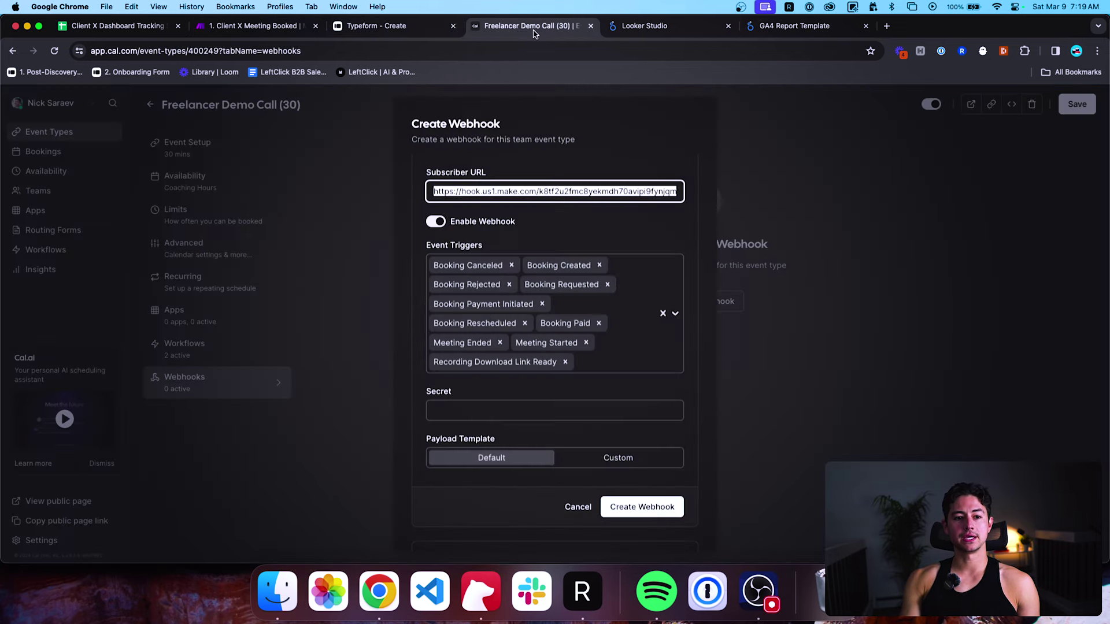
click(597, 146)
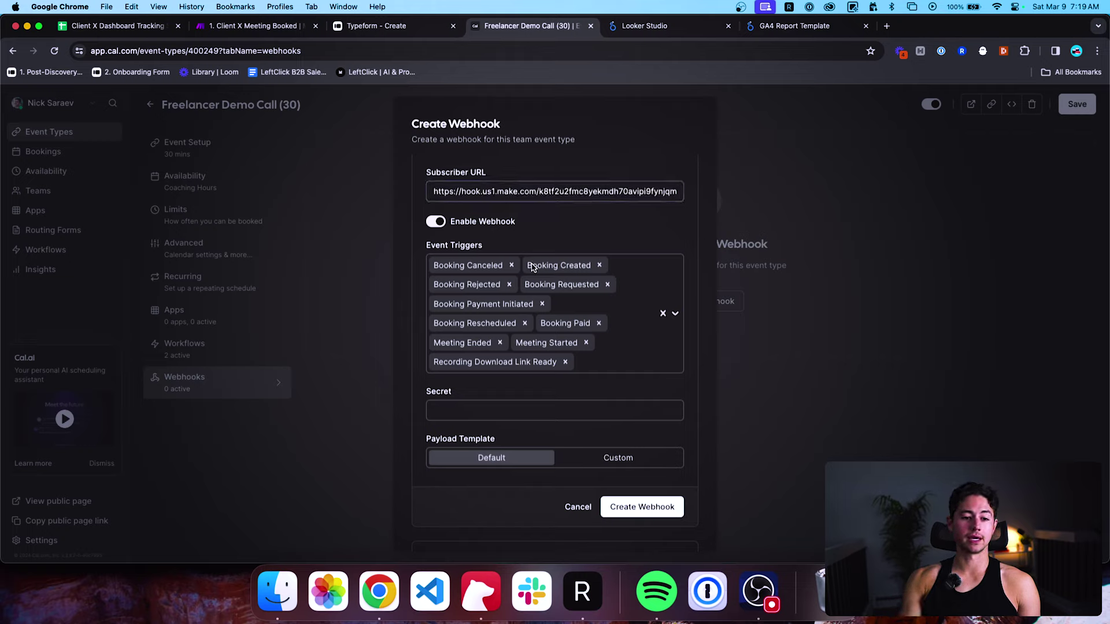
Remove the Canceled, Rejected, Requested, Payment, Rescheduled, Paid, Meeting and Recording triggers, keeping Booking Created.
scroll(570, 168, down, 3)
scroll(565, 172, down, 1)
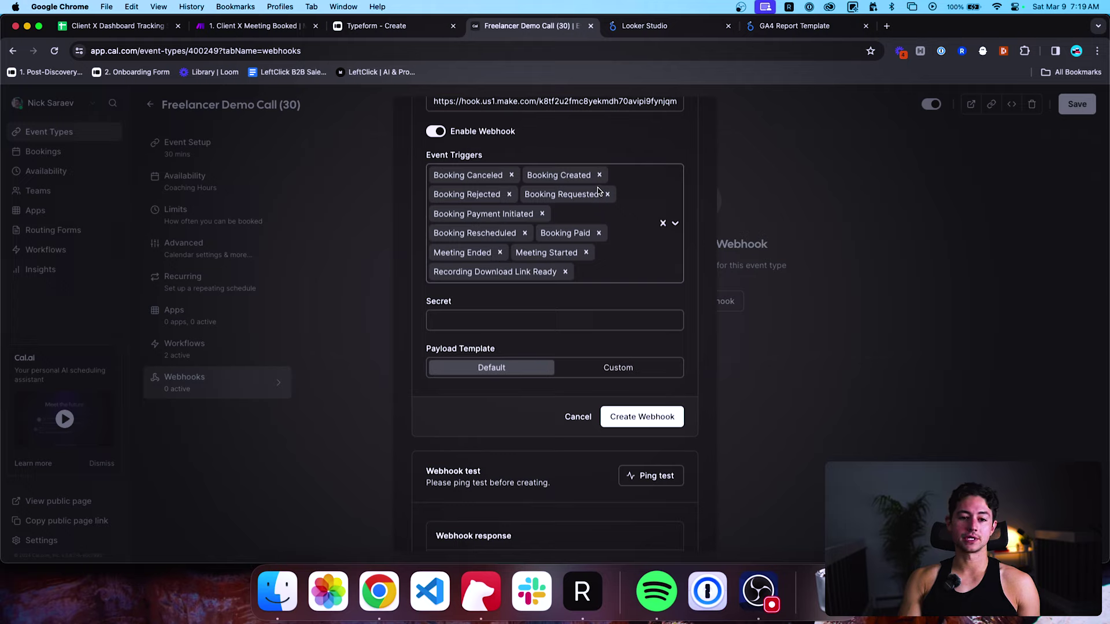
click(511, 175)
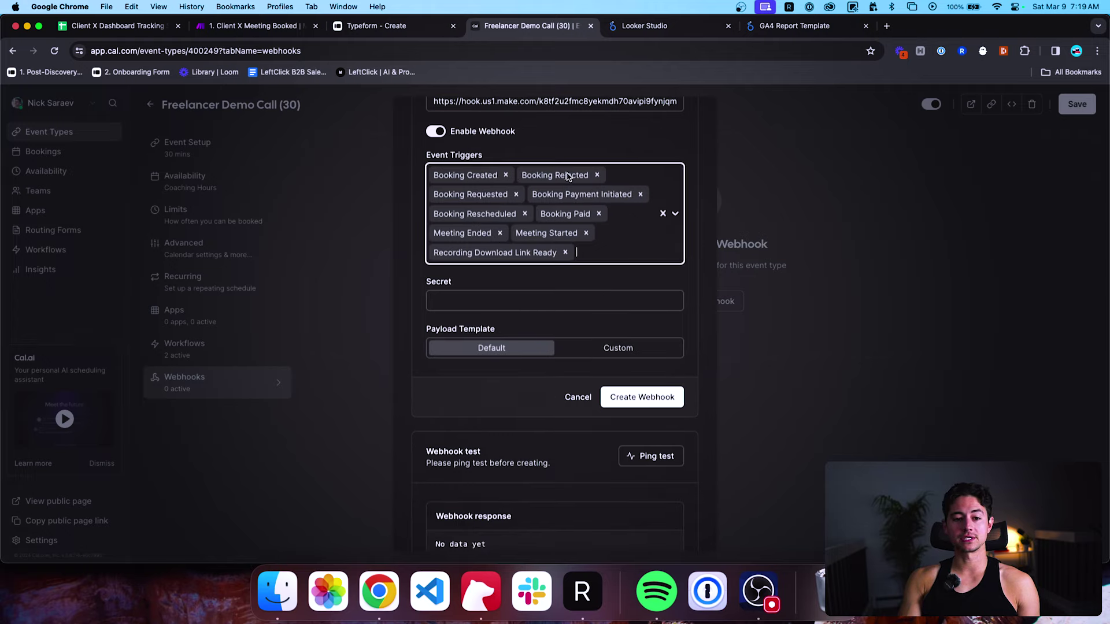
click(597, 175)
click(605, 175)
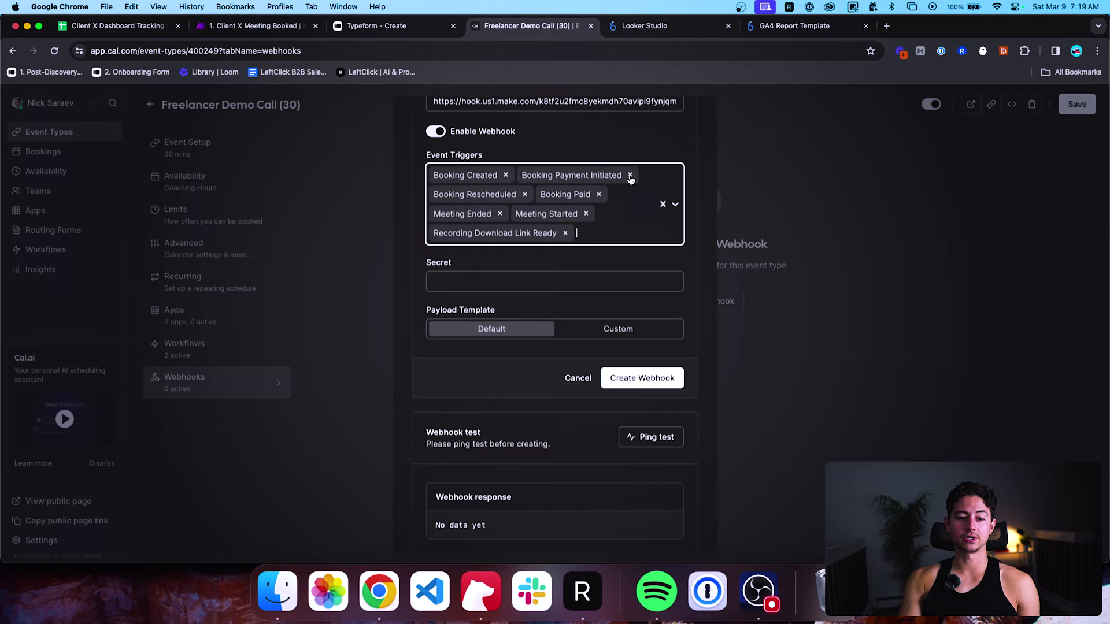
click(630, 176)
click(611, 176)
click(581, 187)
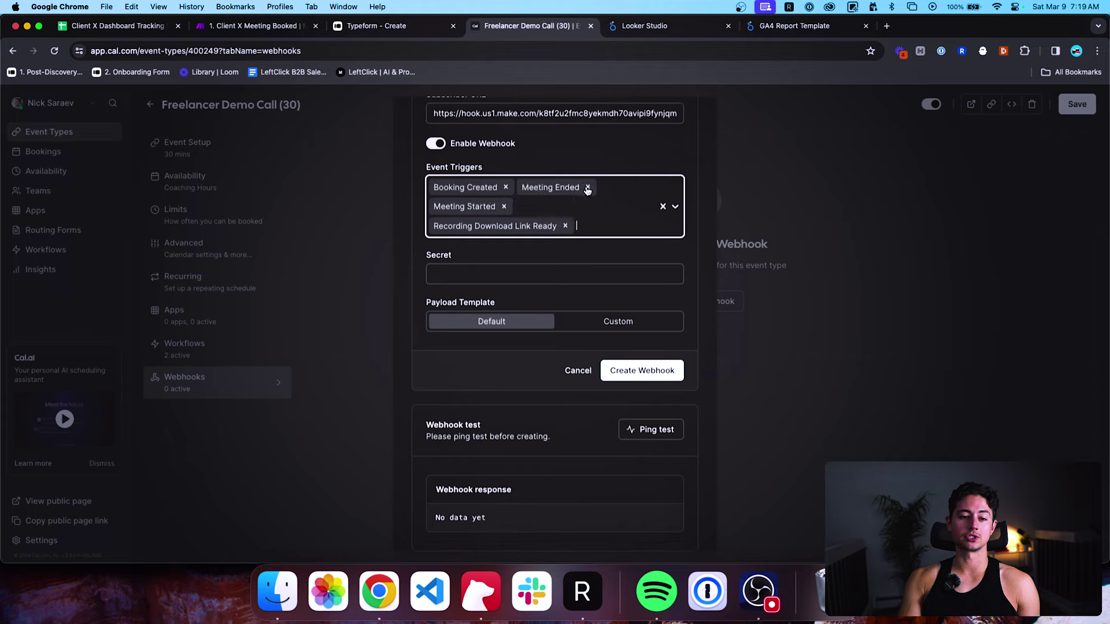
click(582, 187)
click(586, 206)
click(566, 226)
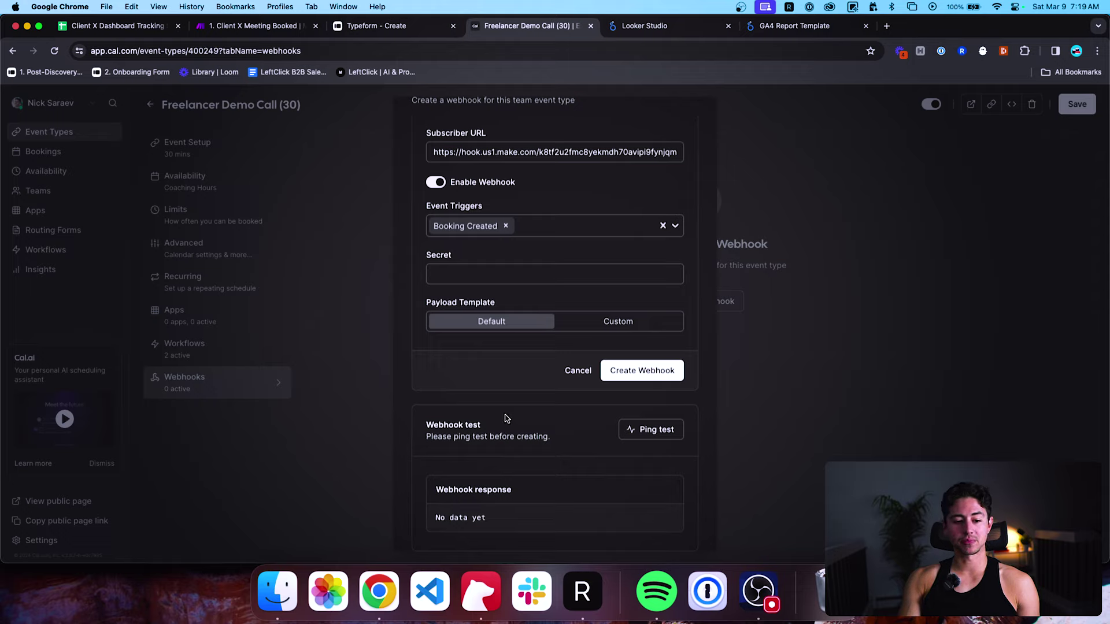
Confirm the Make webhook settings with OK and start the scenario with Run once.
click(254, 25)
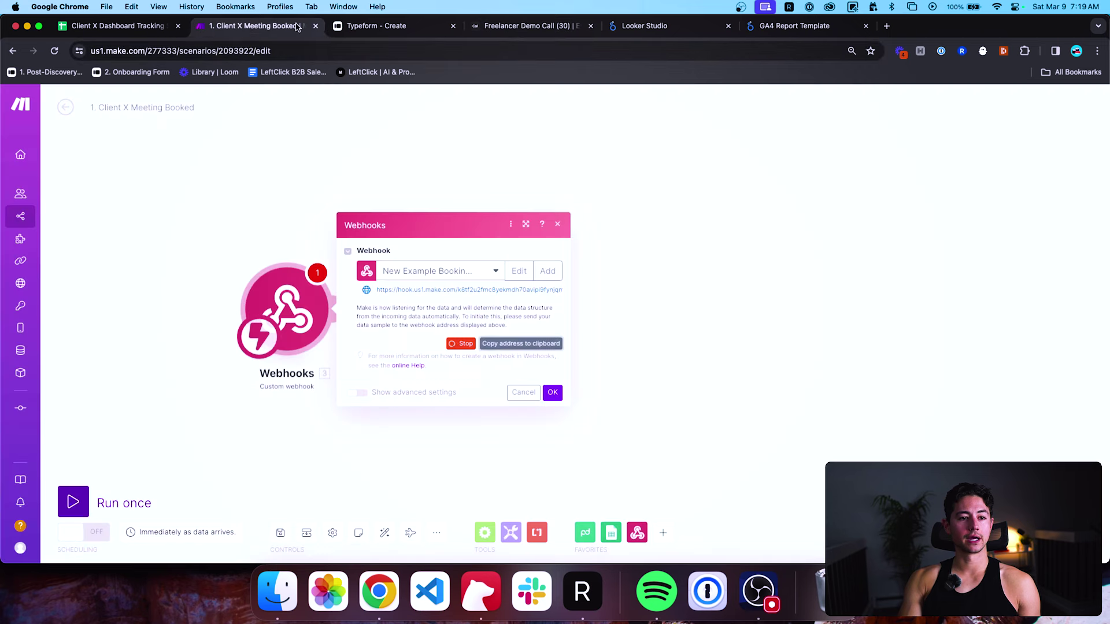
drag(254, 25, 393, 26)
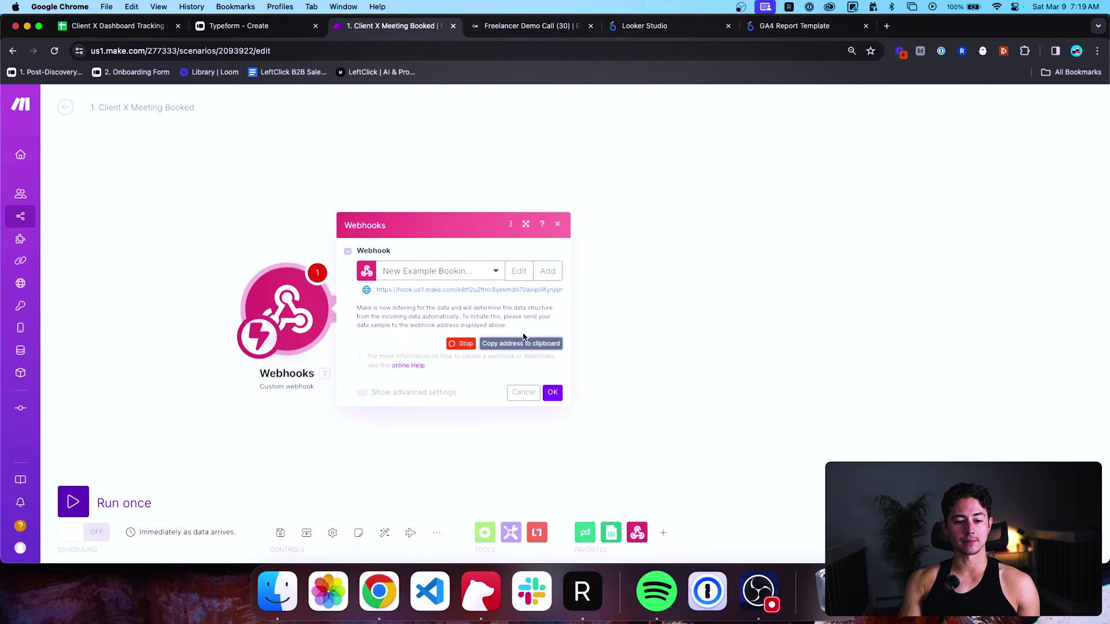
key(ctrl+Tab)
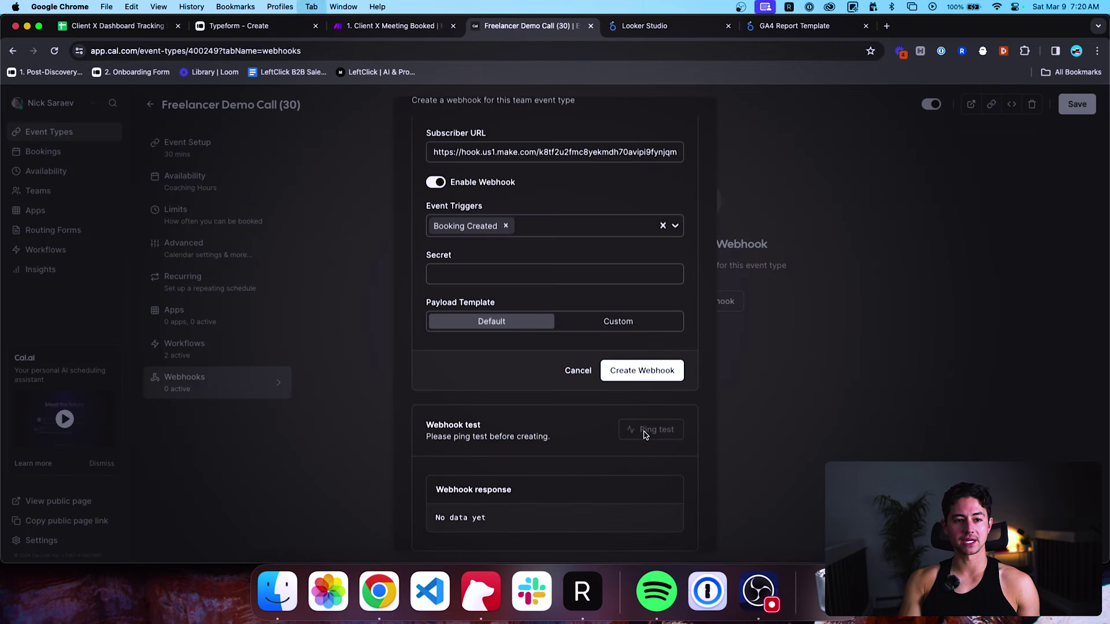
key(ctrl+shift+Tab)
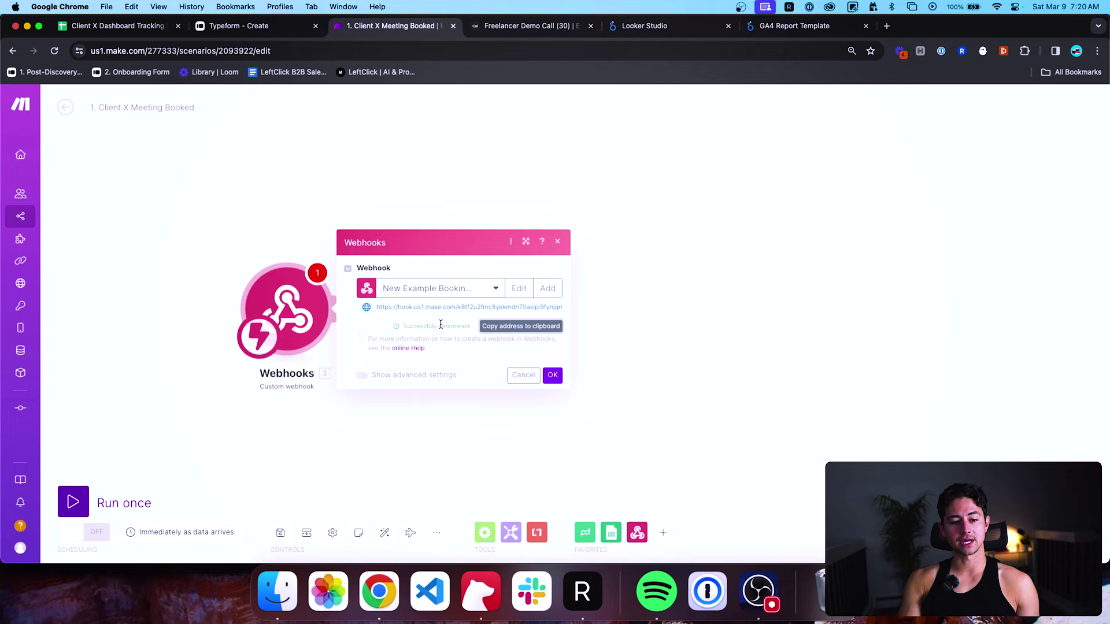
click(551, 376)
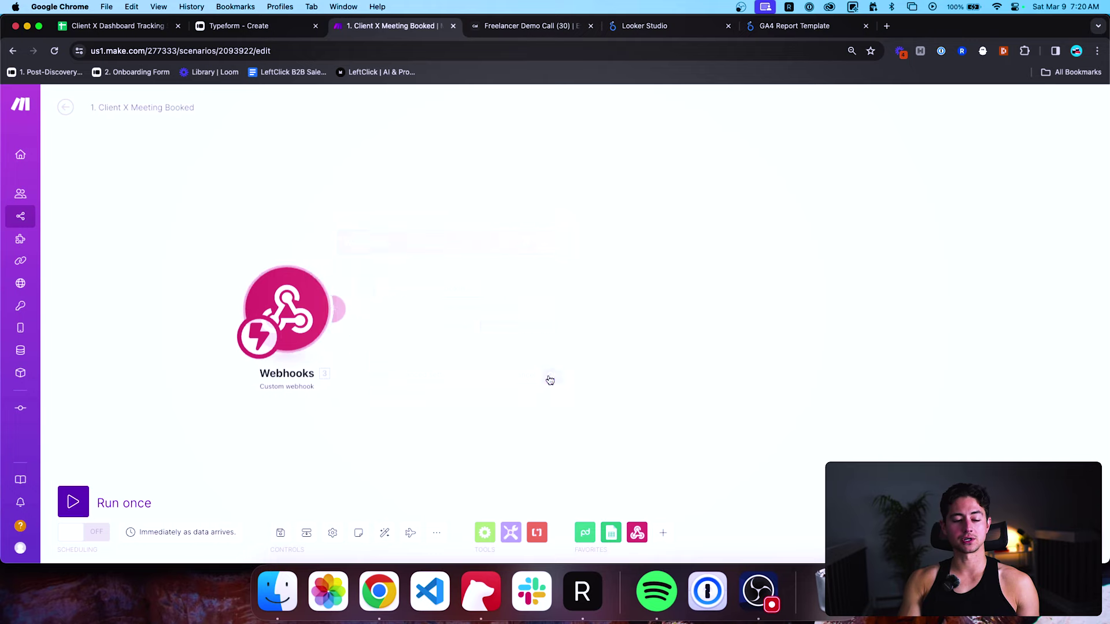
click(121, 500)
Send a Cal.com ping test to the webhook and check the Make run.
key(ctrl+Tab)
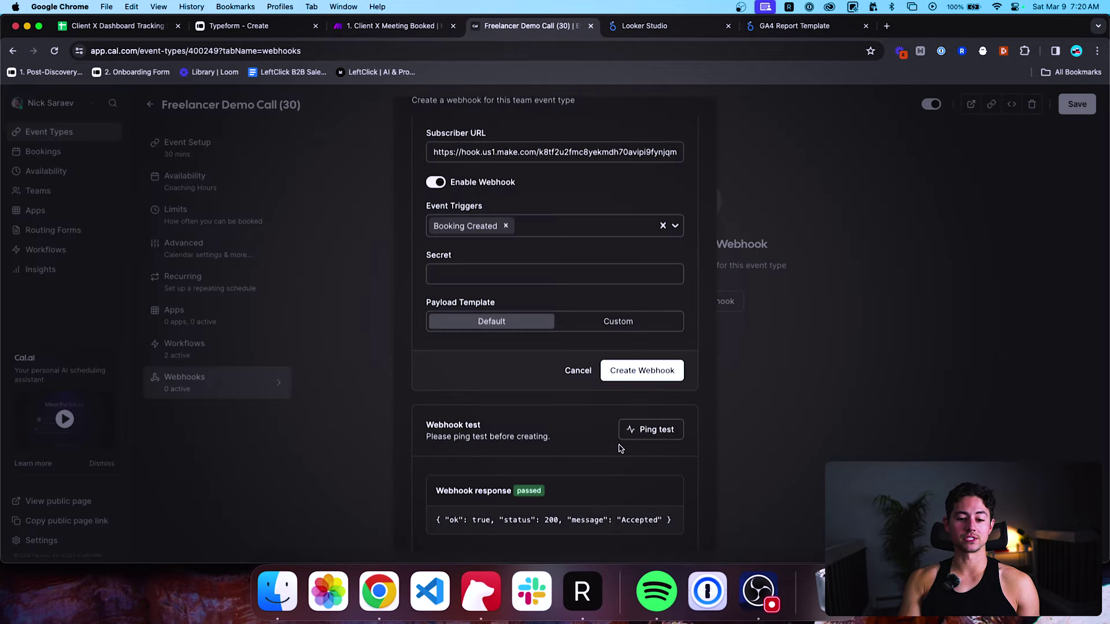
key(ctrl+shift+Tab)
key(ctrl+Tab)
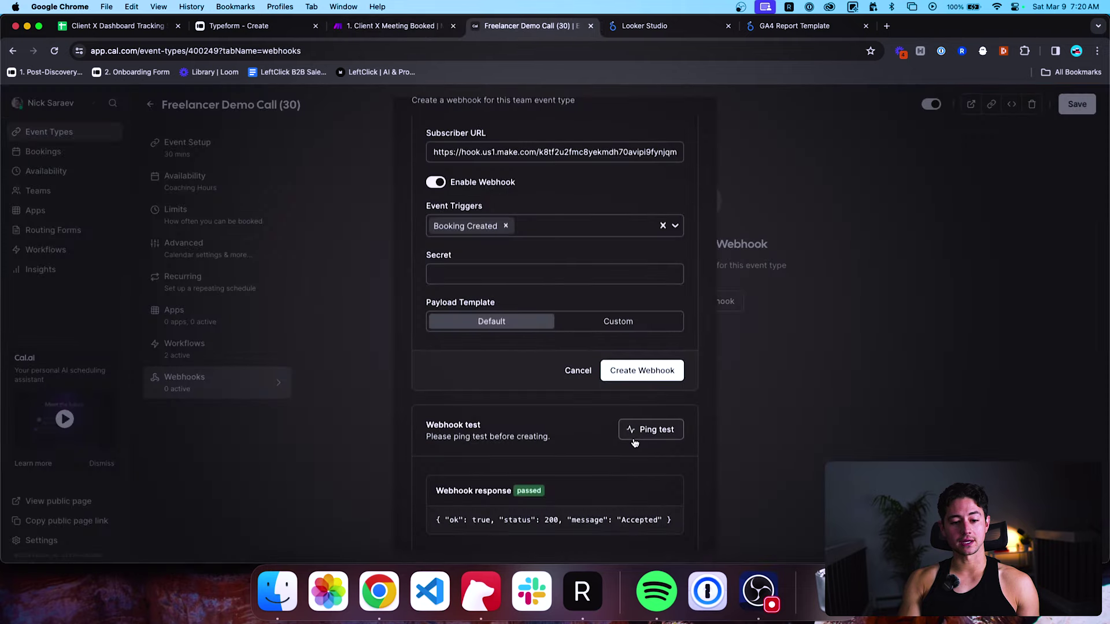
click(648, 435)
key(ctrl+shift+Tab)
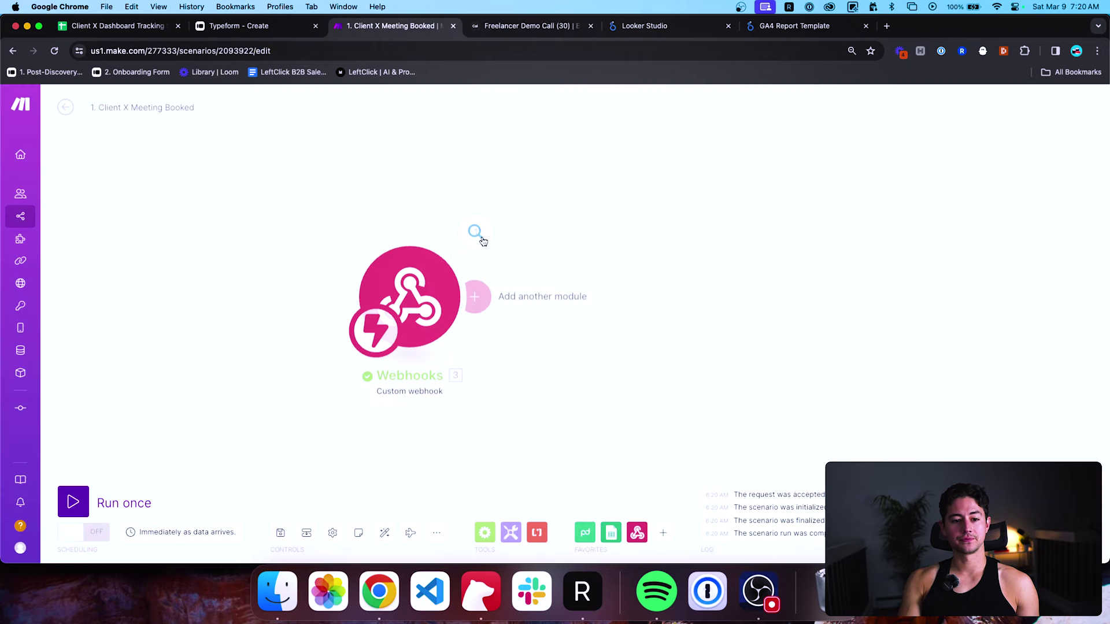
click(476, 231)
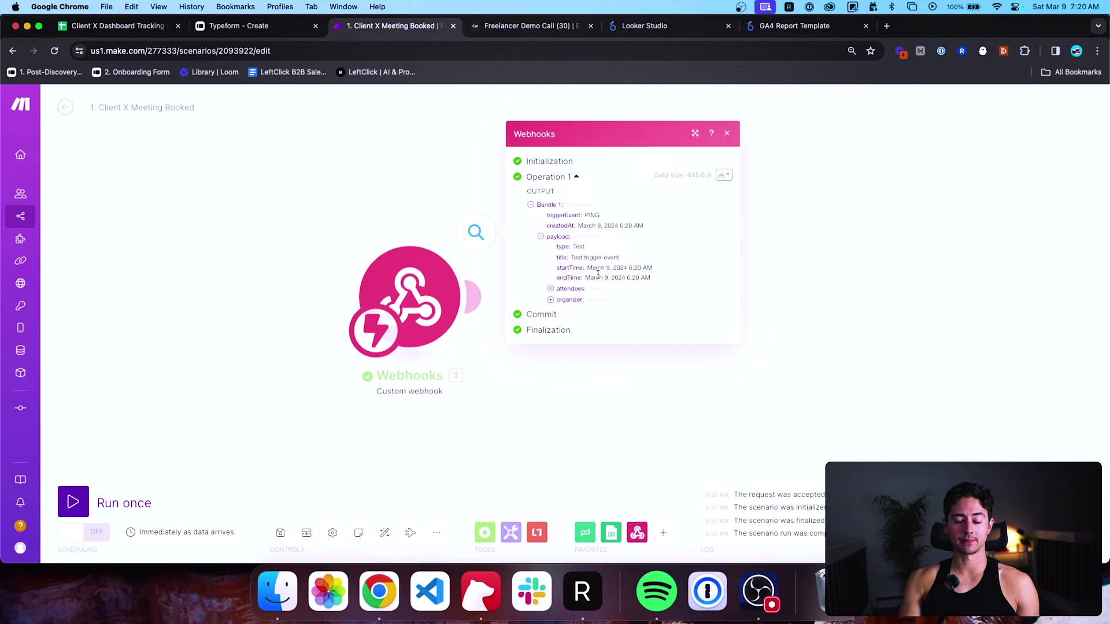
double_click(572, 268)
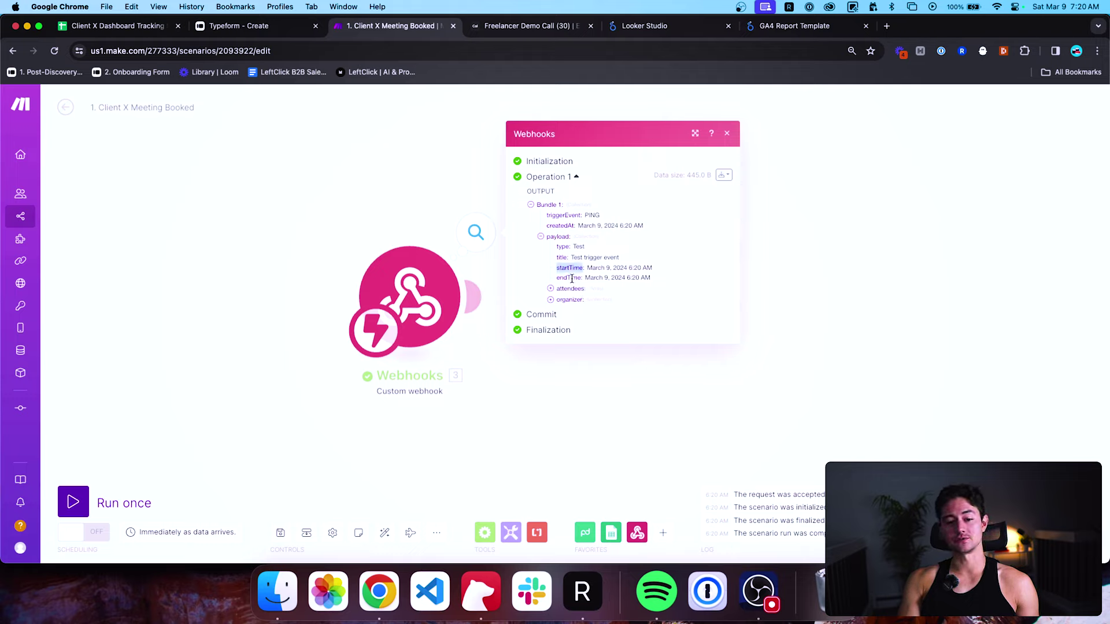
double_click(572, 278)
click(566, 289)
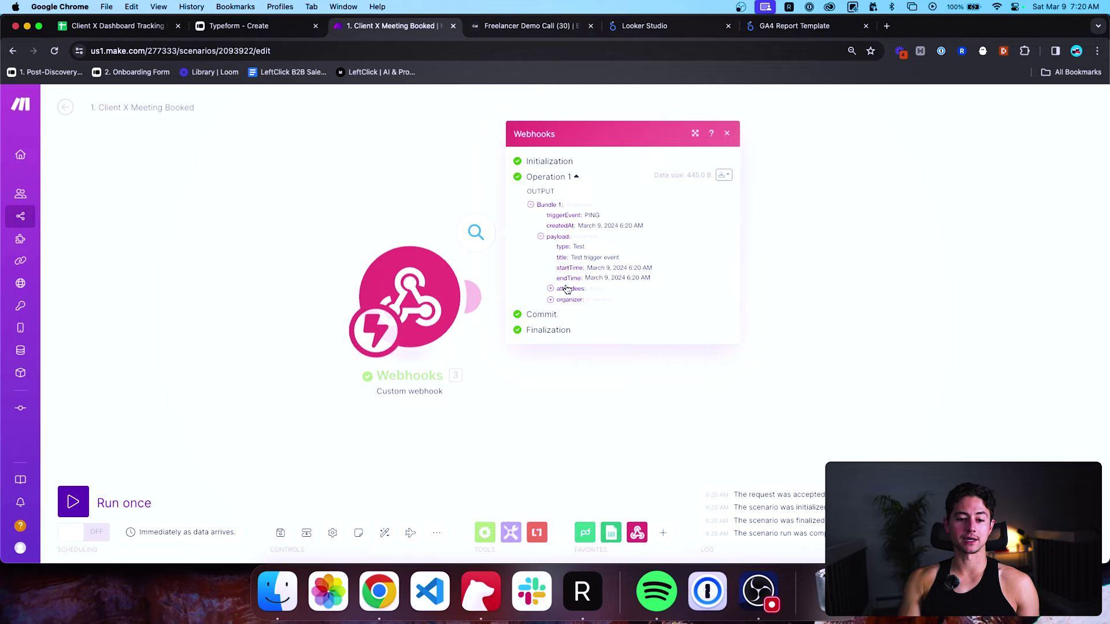
click(567, 311)
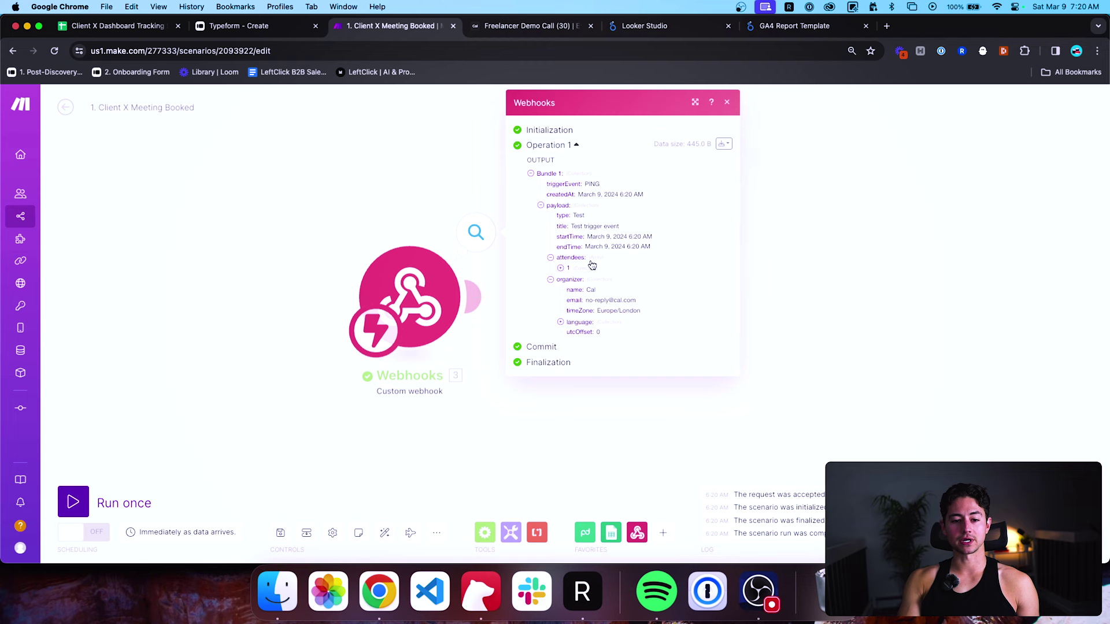
click(115, 25)
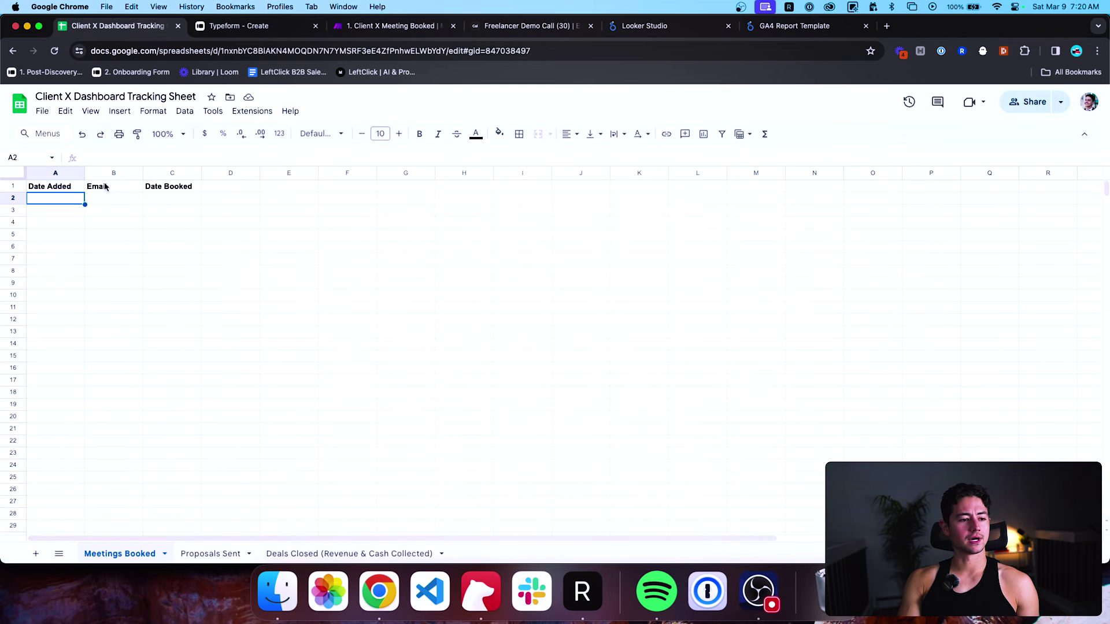
click(359, 31)
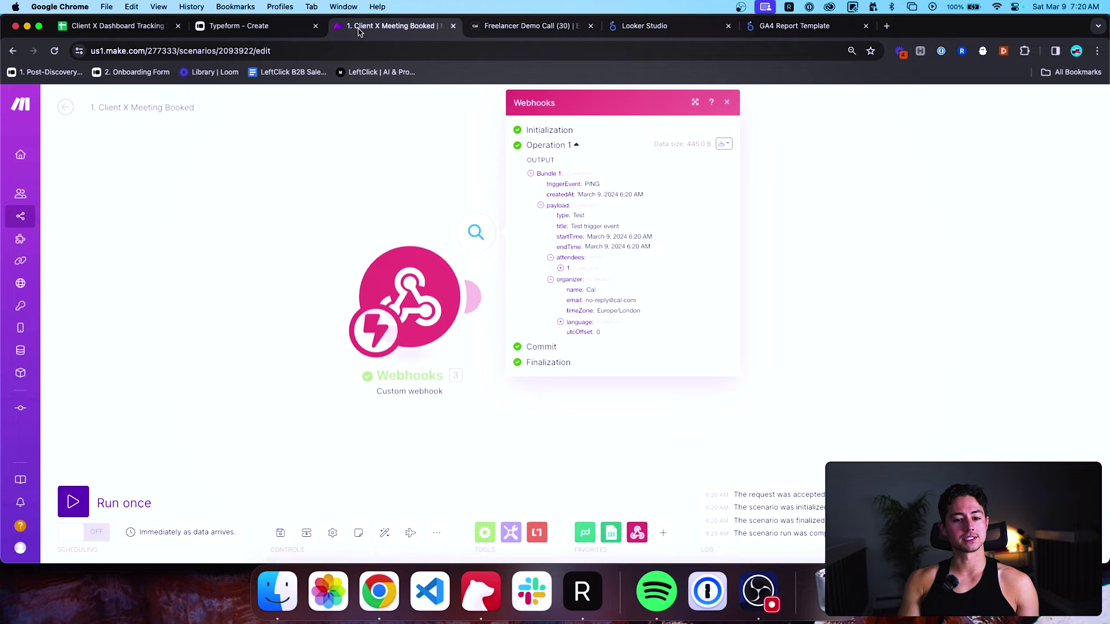
click(440, 155)
scroll(466, 192, down, 3)
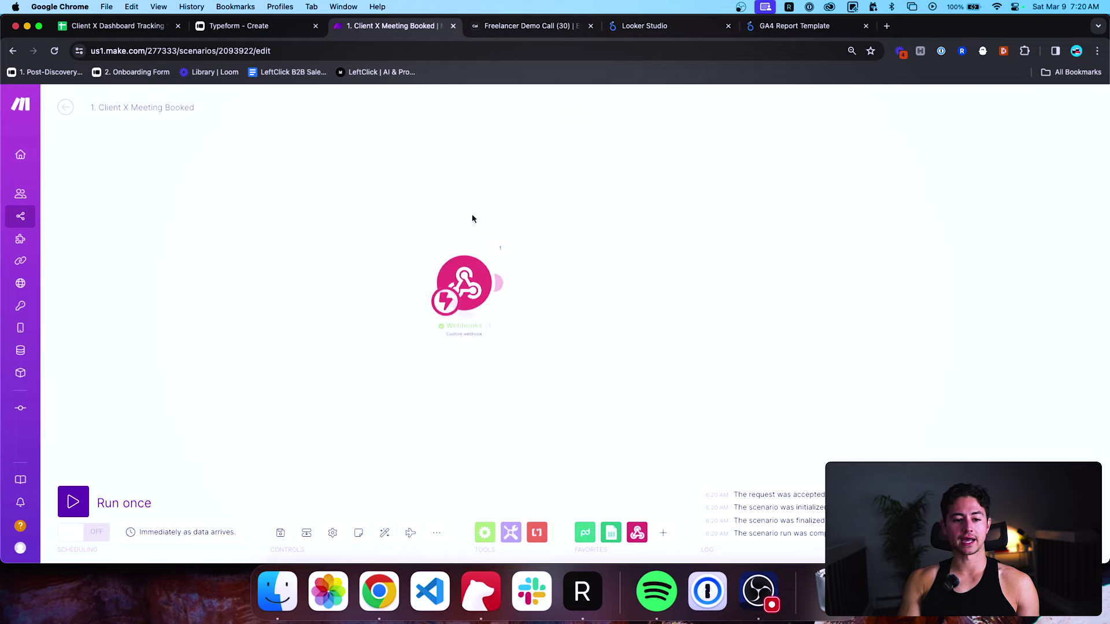
Find Google Sheets among the apps and attach its Add a Row action after the webhook.
drag(473, 196, 485, 203)
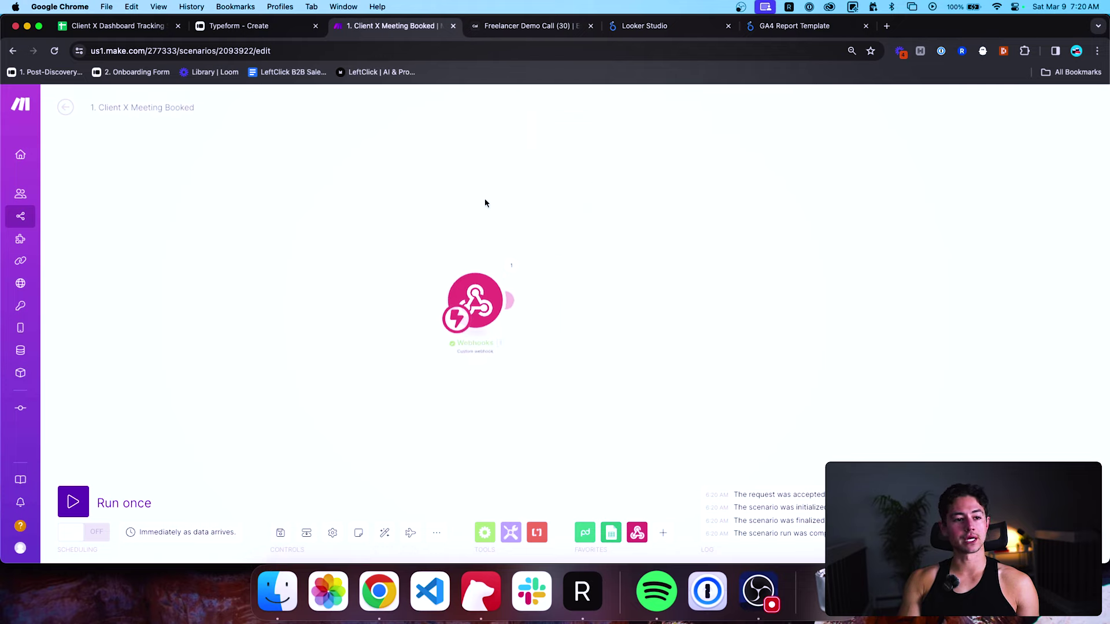
click(611, 535)
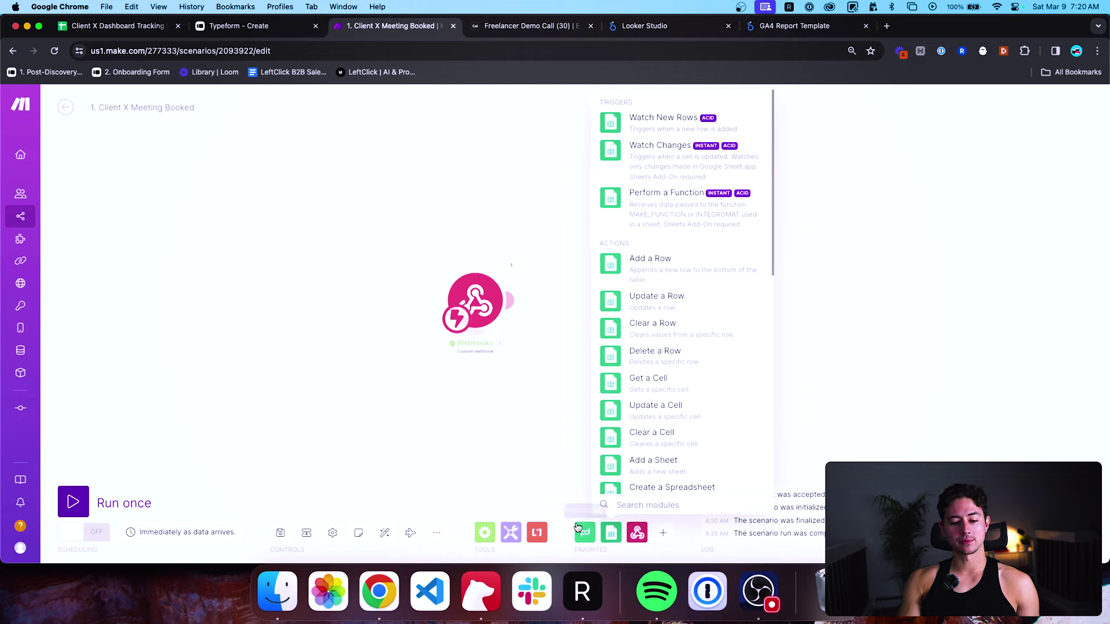
click(663, 533)
text(googl)
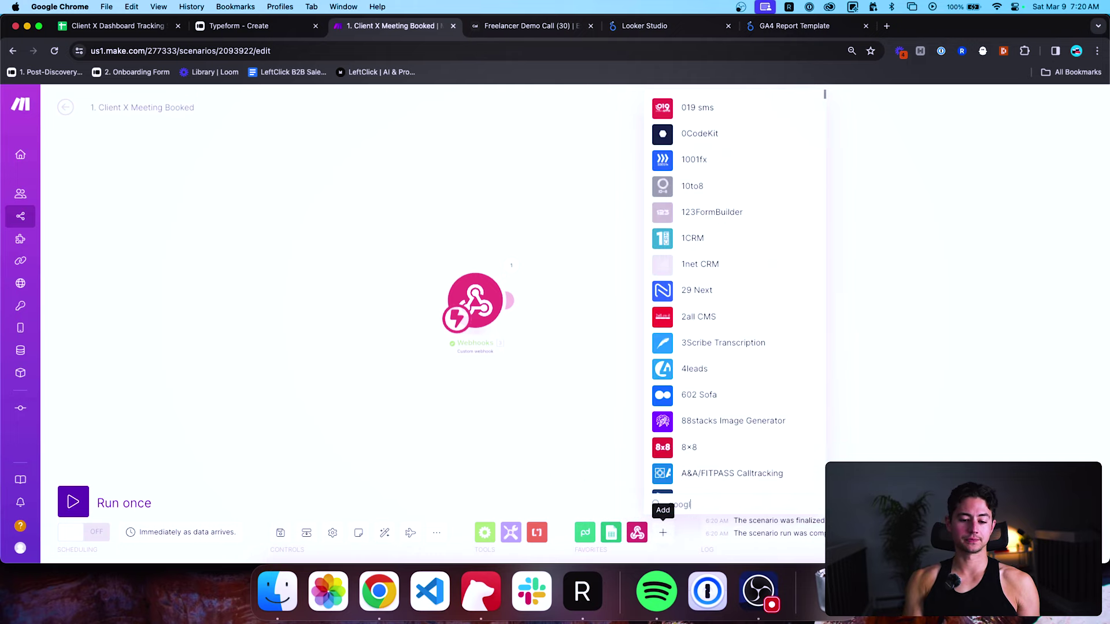
text(e sheets)
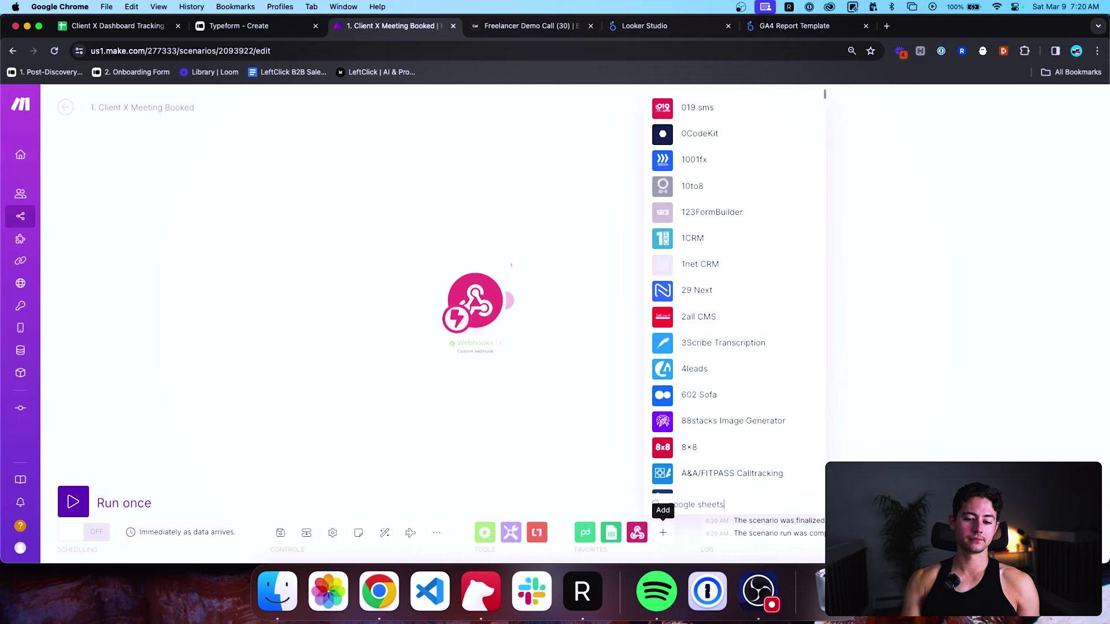
key(super+a)
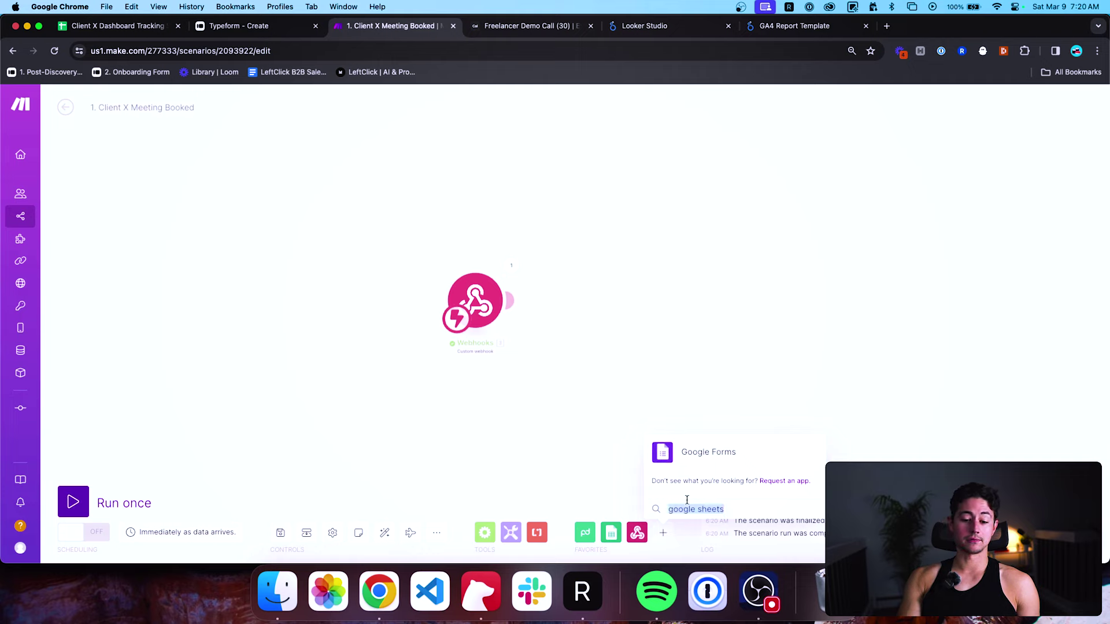
key(BackSpace)
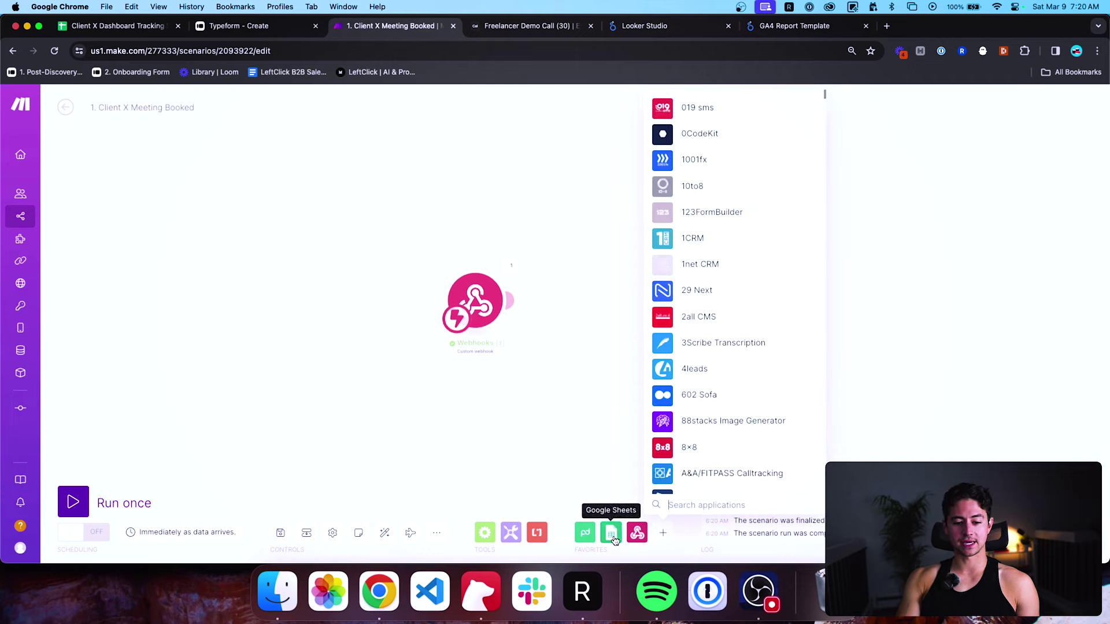
click(611, 533)
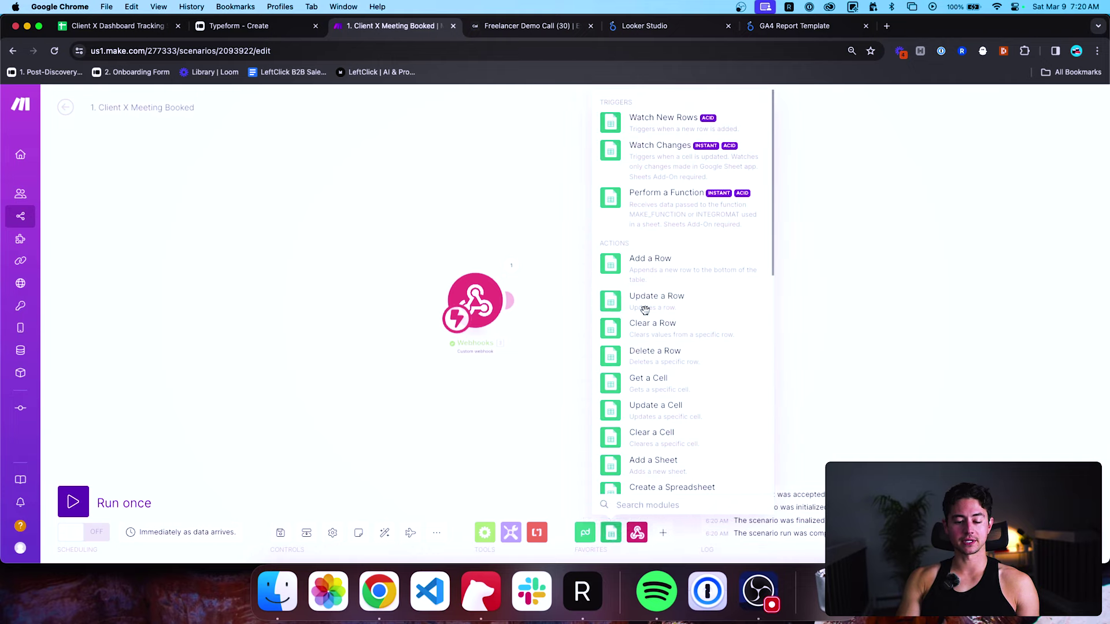
click(654, 263)
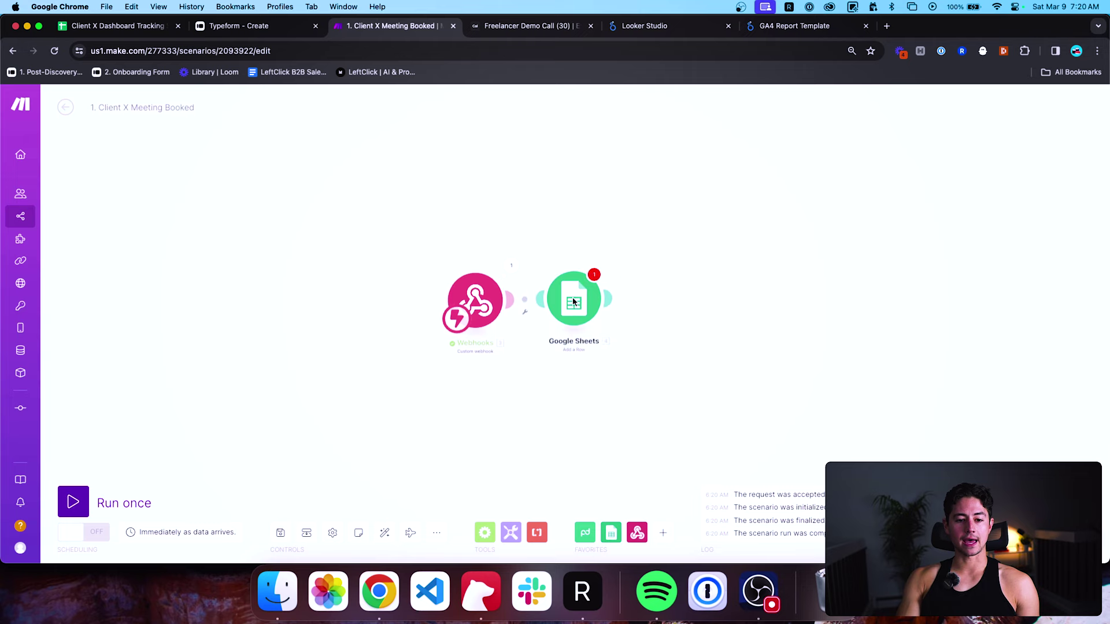
Open the Add a Row settings and confirm the signed-in Google account on the tracking spreadsheet.
click(585, 301)
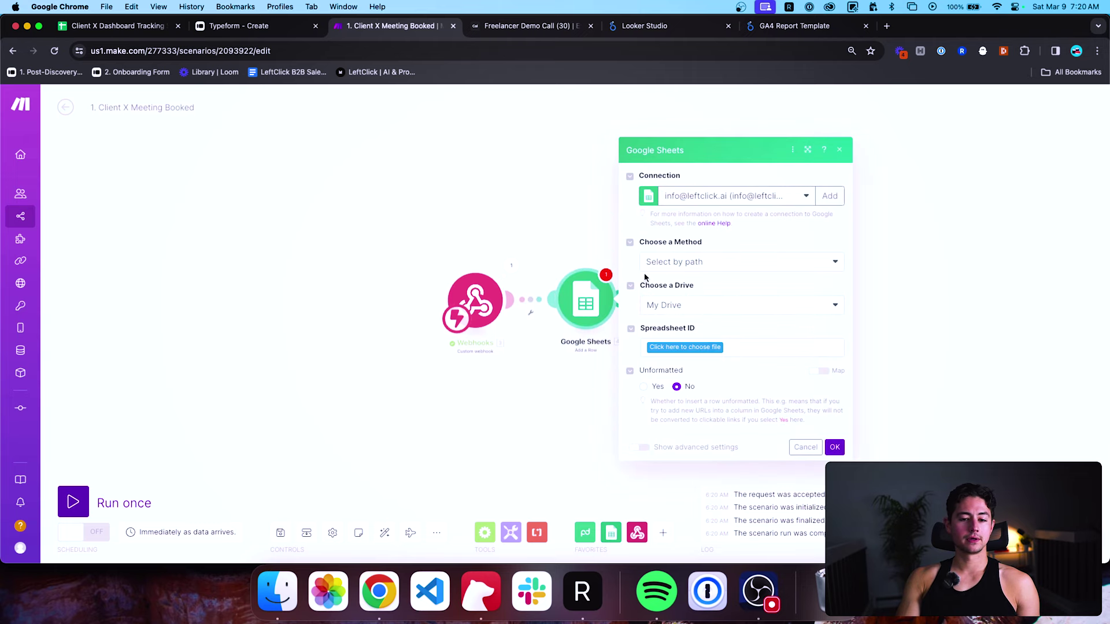
click(115, 26)
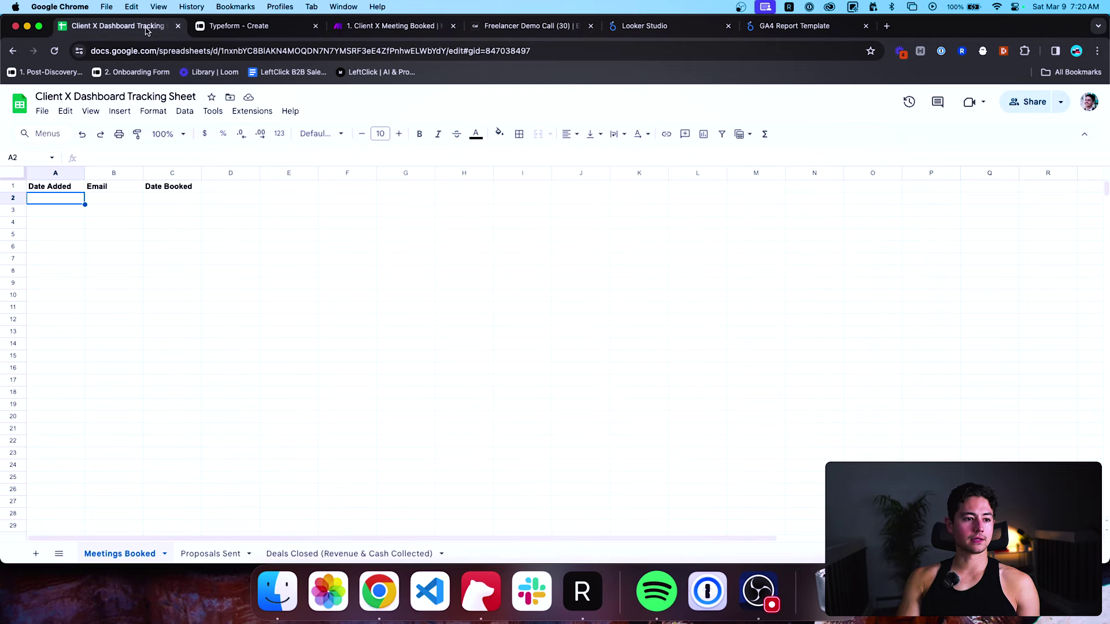
click(1083, 102)
click(814, 102)
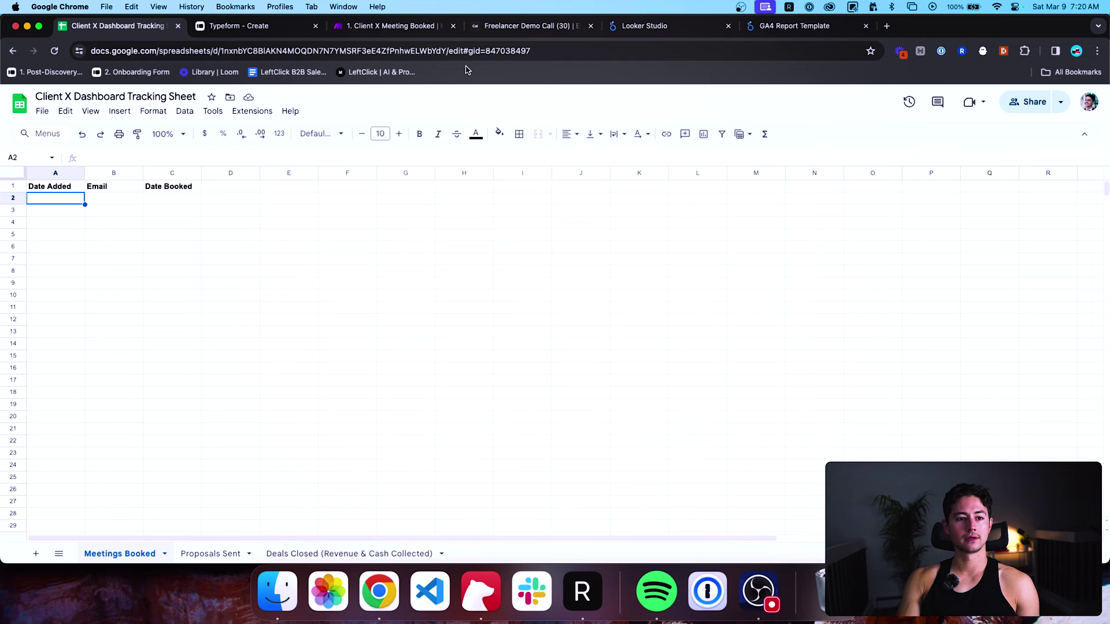
click(391, 26)
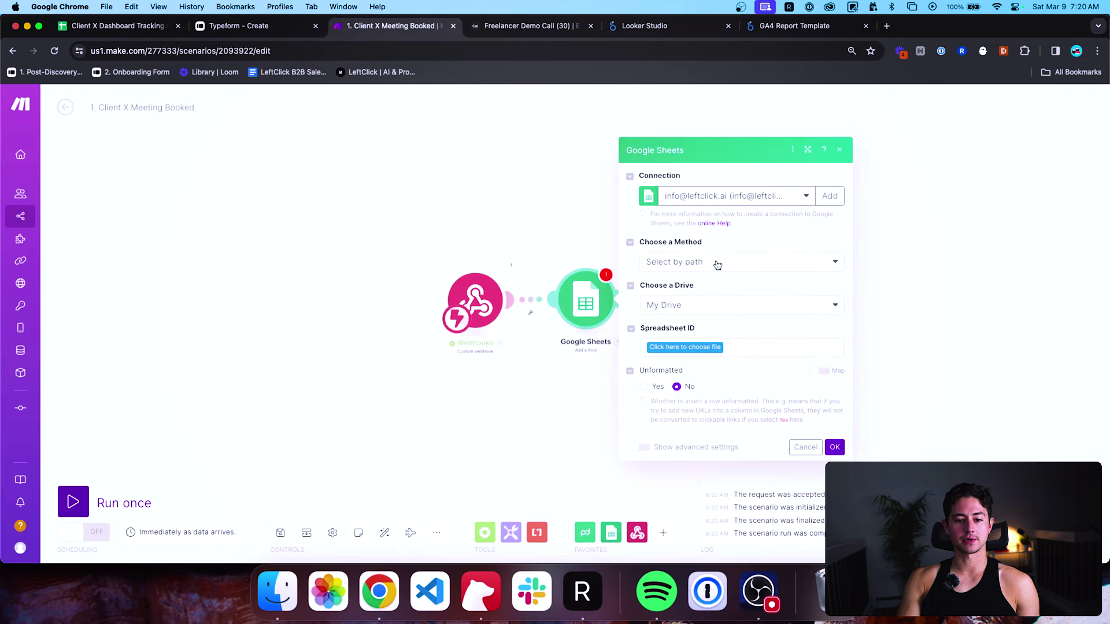
Set the drive to Shared With Me, keeping the same Google connection.
click(706, 310)
click(696, 343)
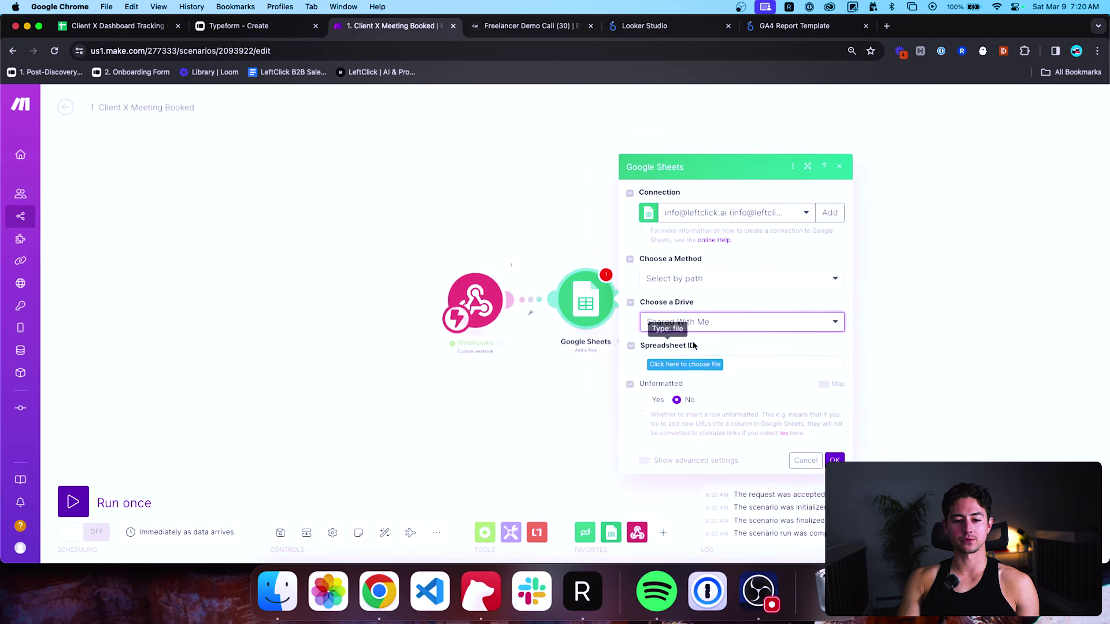
click(690, 346)
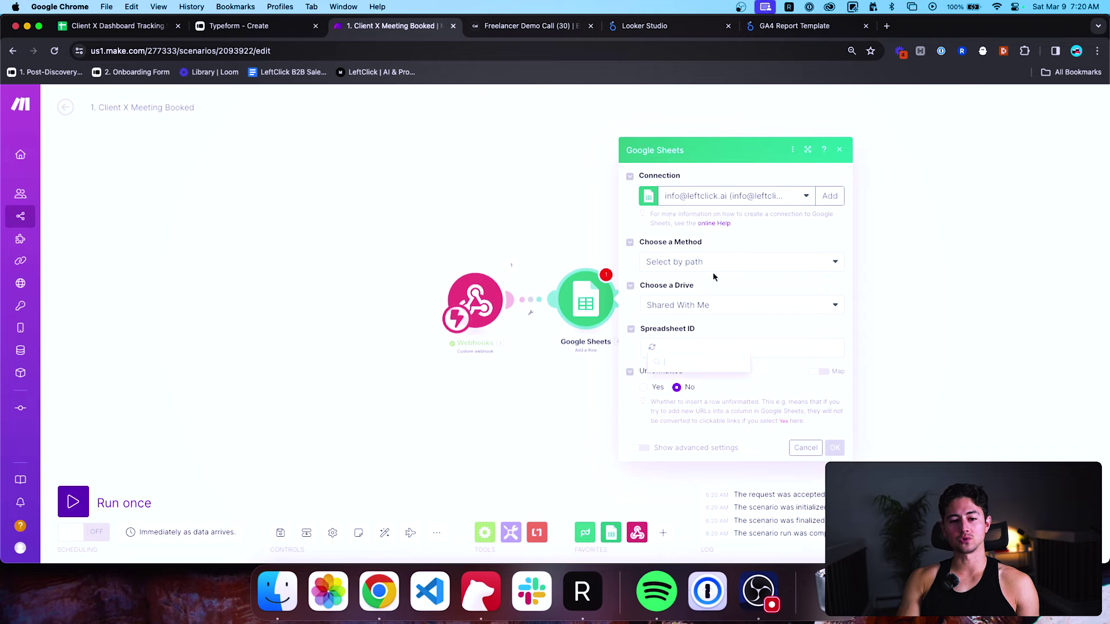
click(717, 200)
click(716, 230)
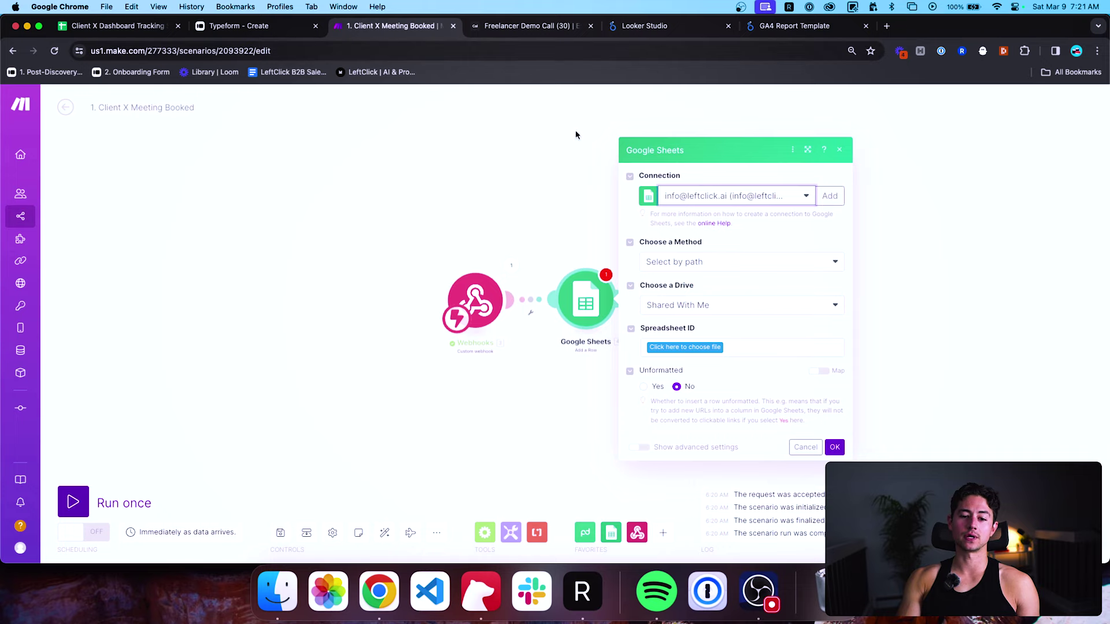
click(691, 305)
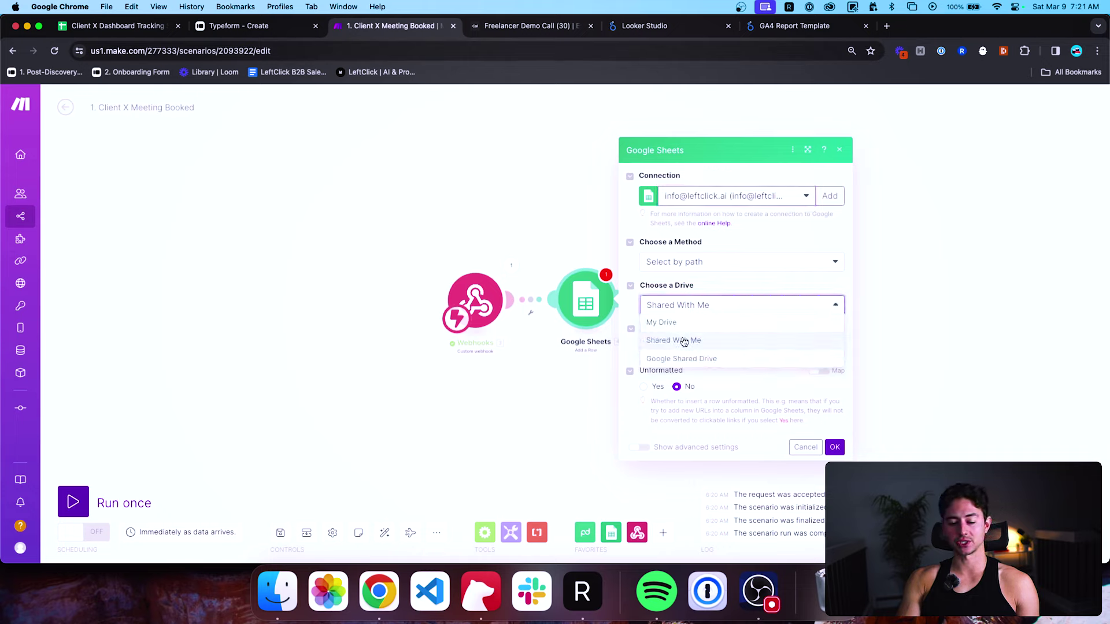
click(684, 341)
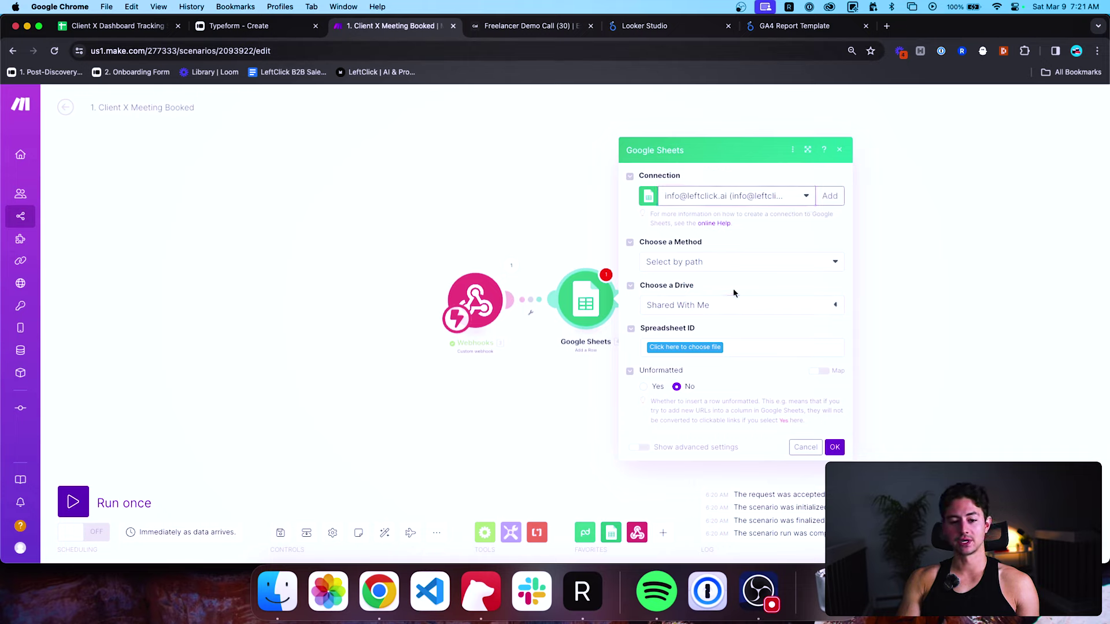
click(688, 329)
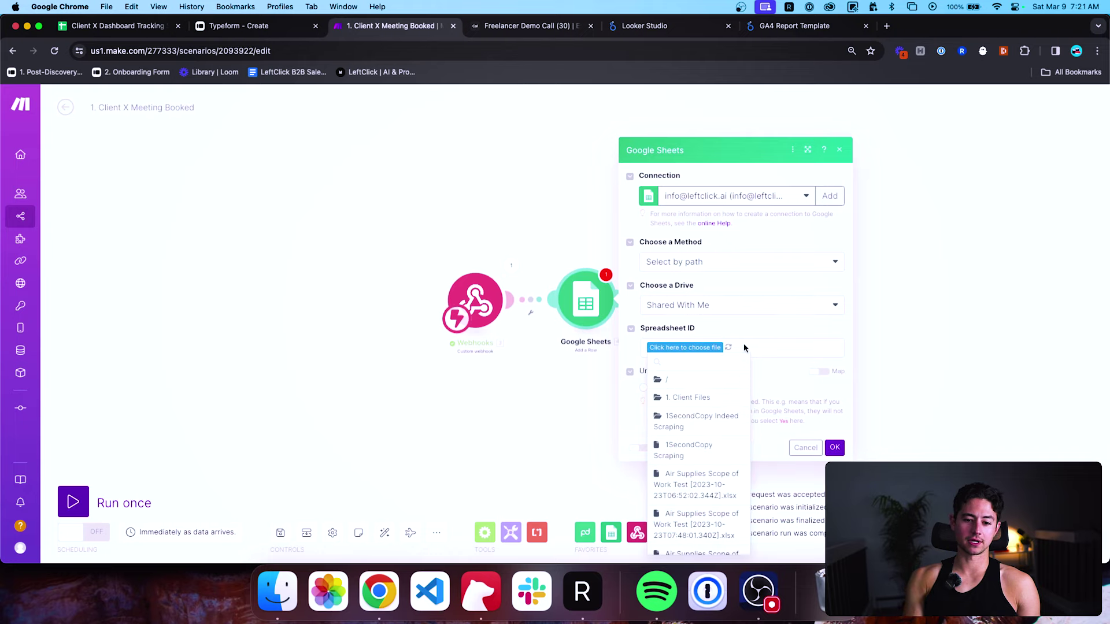
Choose the Client X Dashboard Tracking Sheet file and its Meetings Booked sheet.
text(clie)
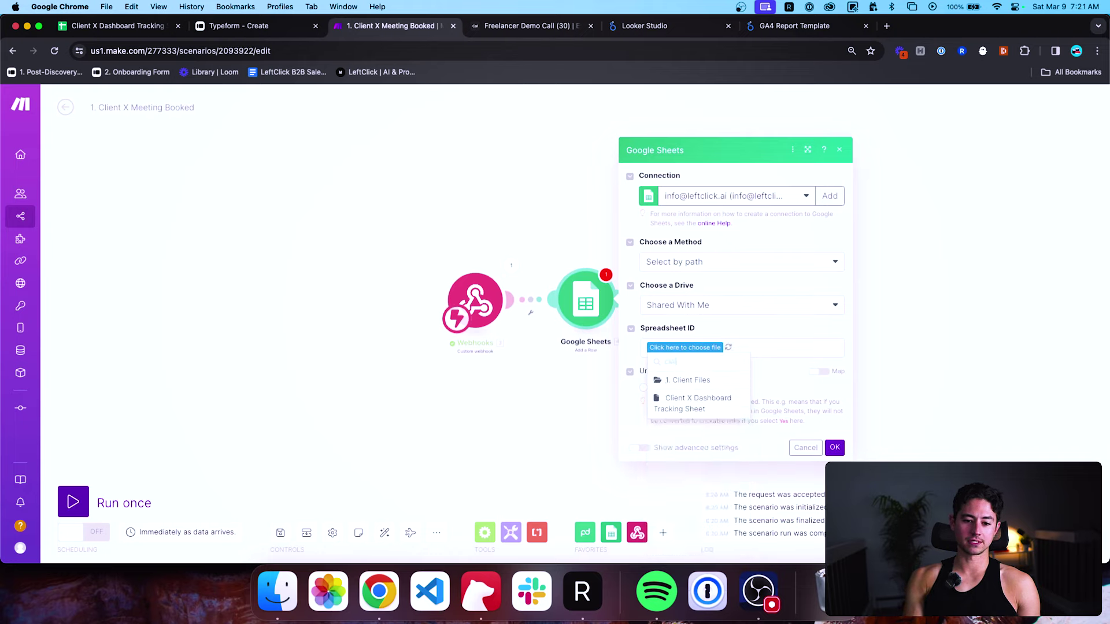
click(694, 404)
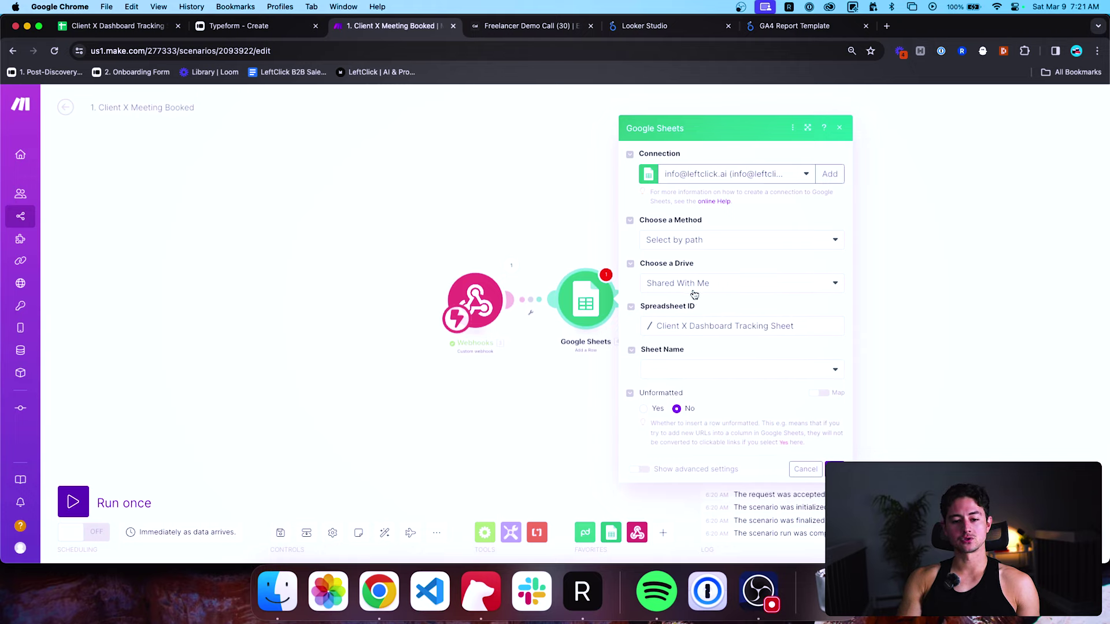
click(705, 373)
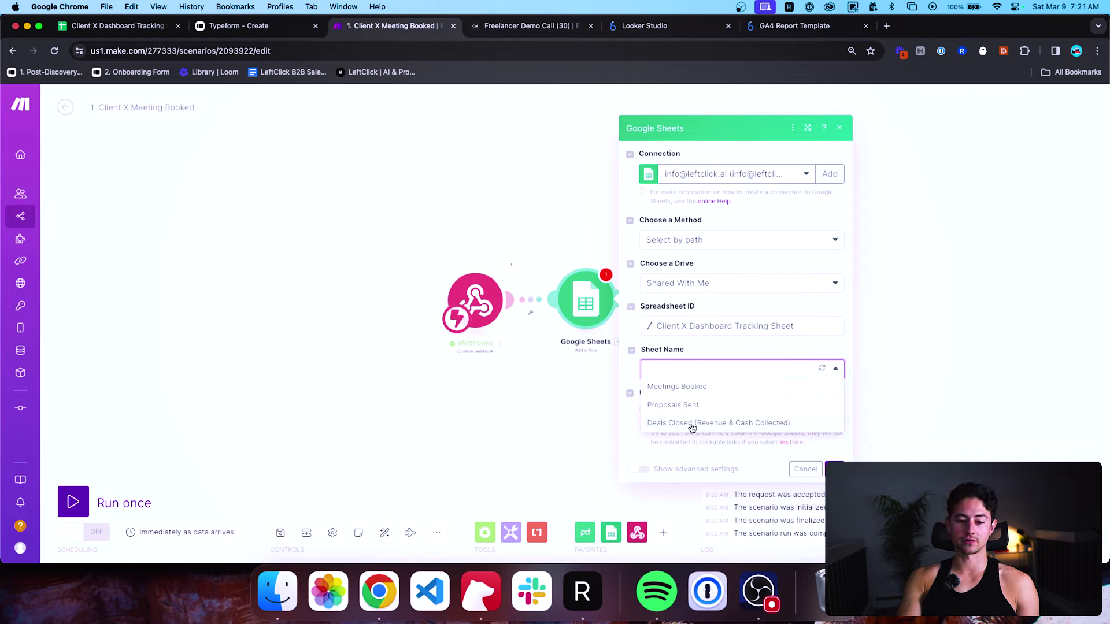
click(695, 391)
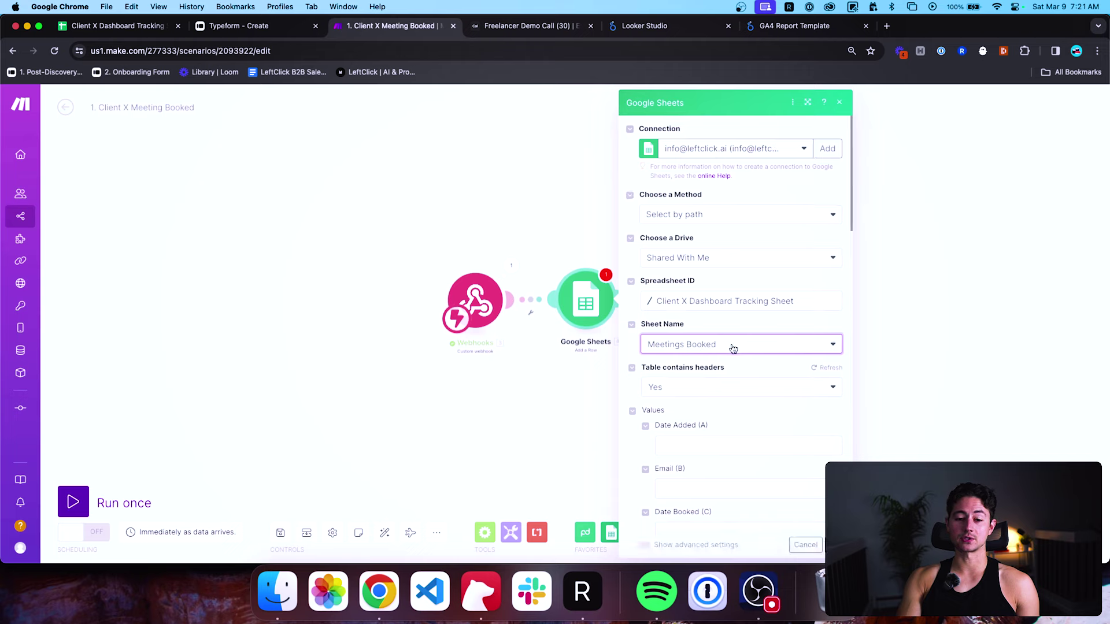
scroll(732, 353, down, 5)
Map createdAt, attendee email and startTime into Date Added (A), Email (B) and Date Booked (C).
click(713, 283)
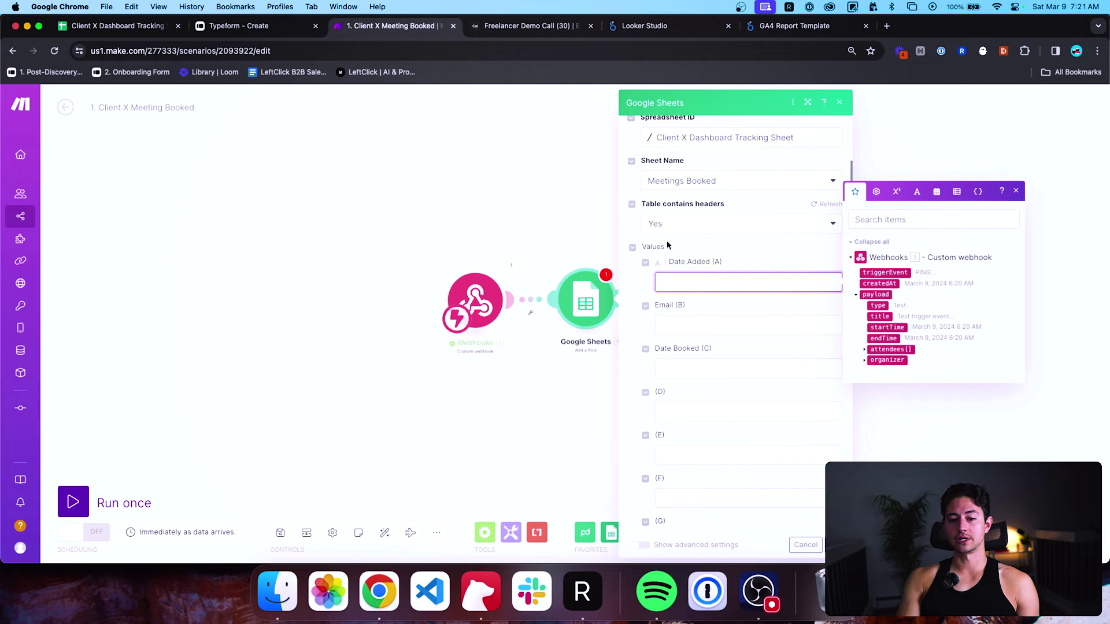
click(897, 285)
click(800, 325)
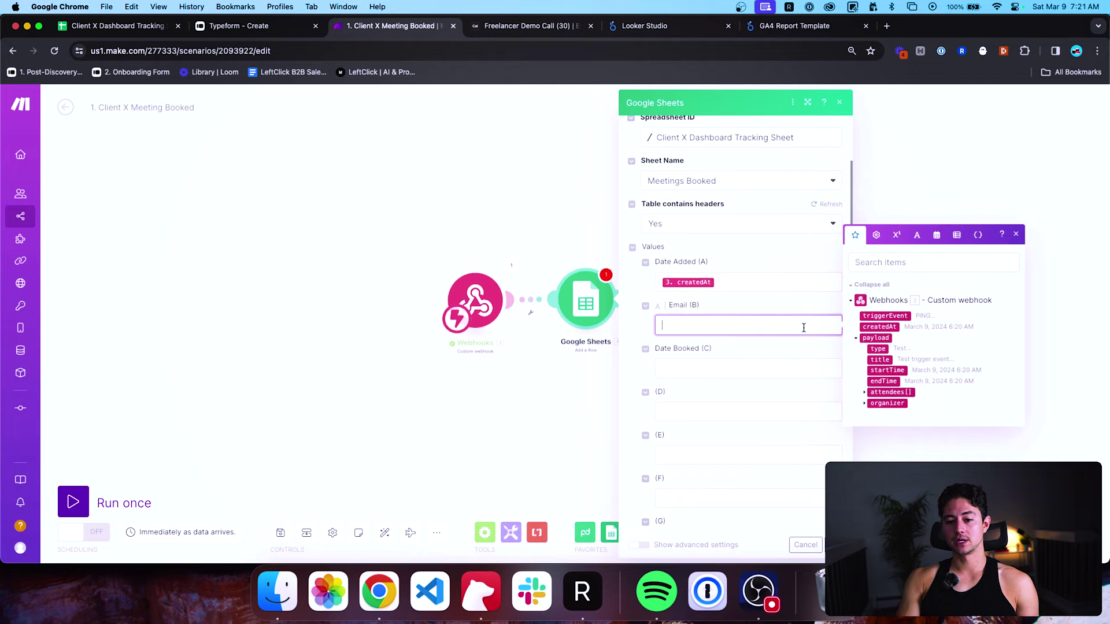
click(865, 392)
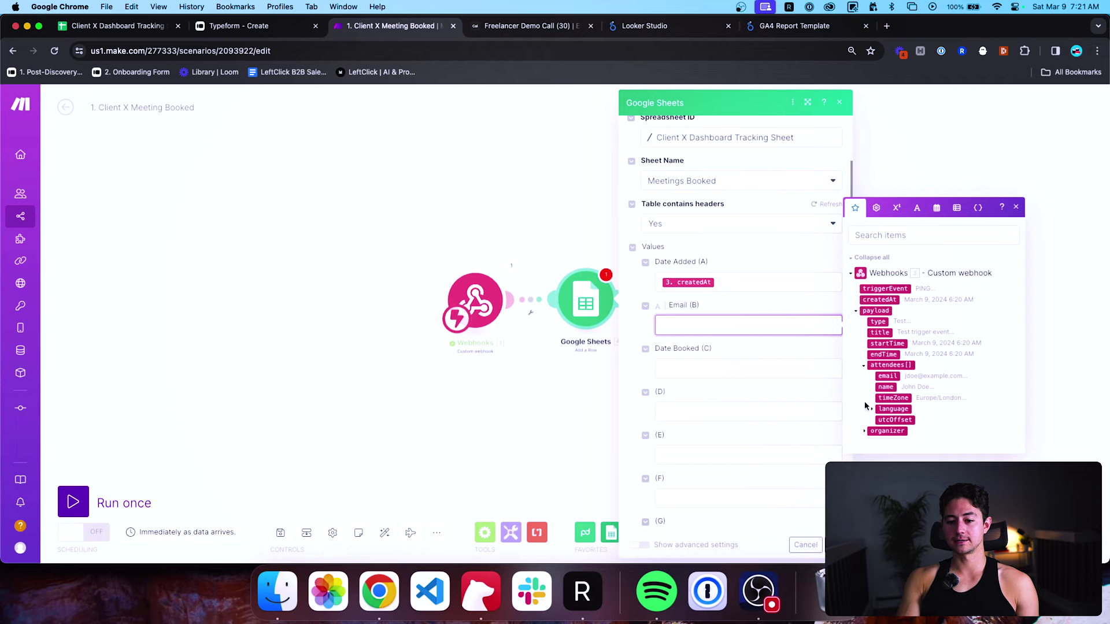
click(863, 430)
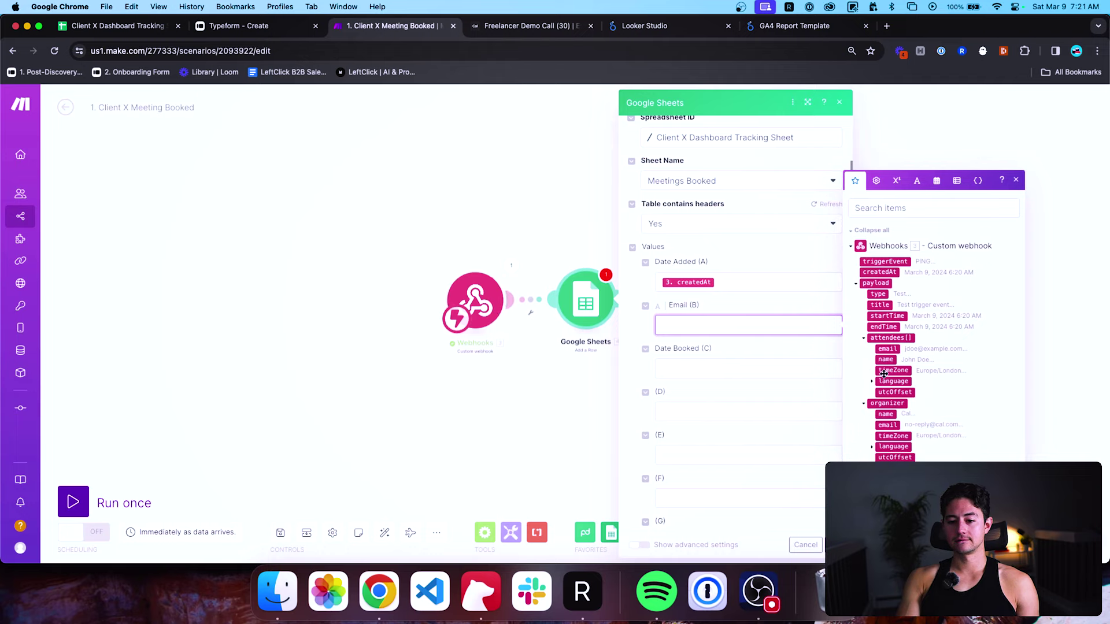
click(887, 348)
click(744, 363)
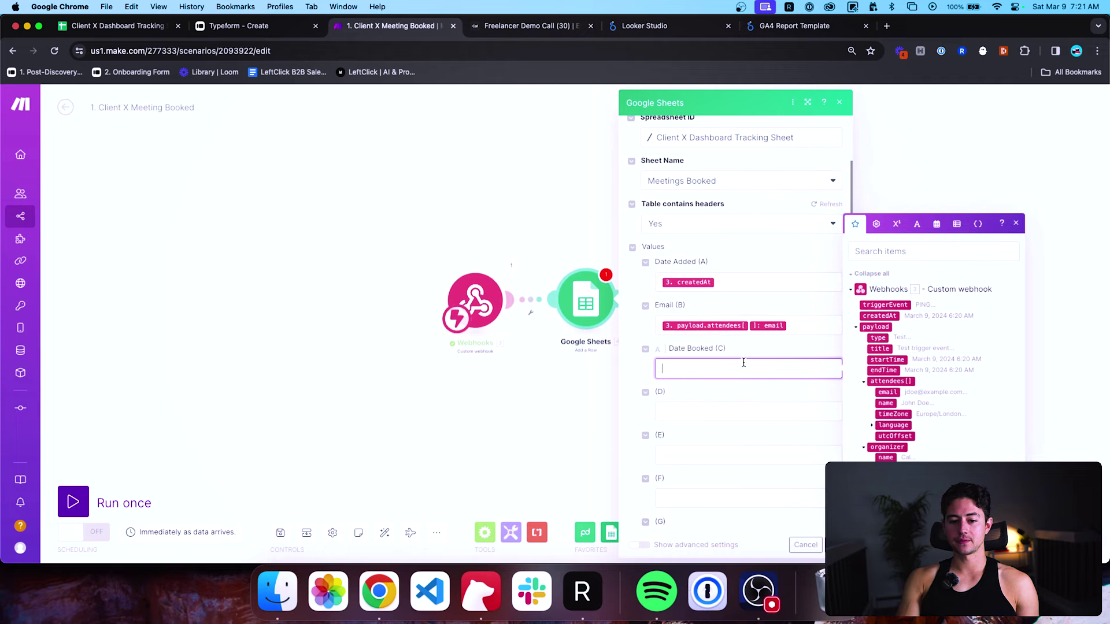
click(902, 361)
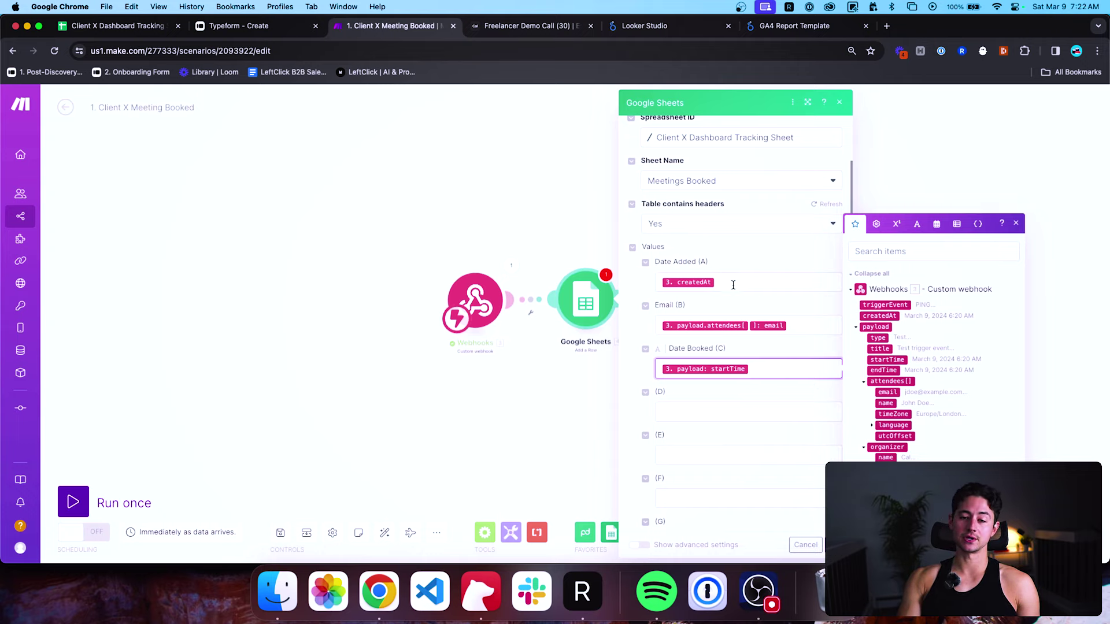
click(756, 410)
scroll(757, 408, down, 5)
click(839, 544)
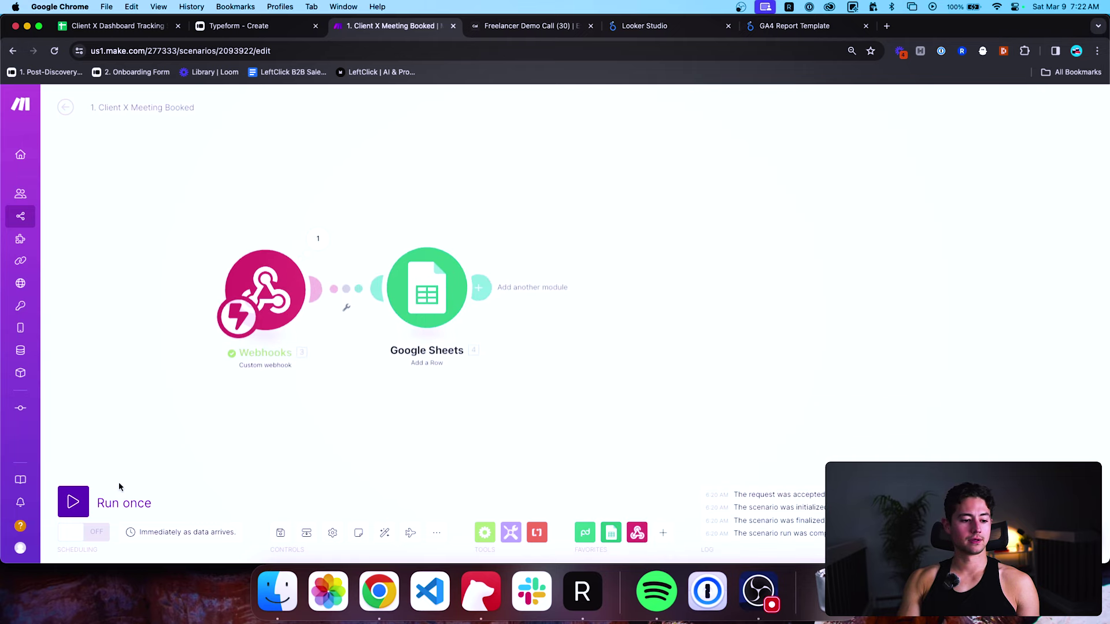
Run the scenario once so it waits for a new booking.
click(104, 499)
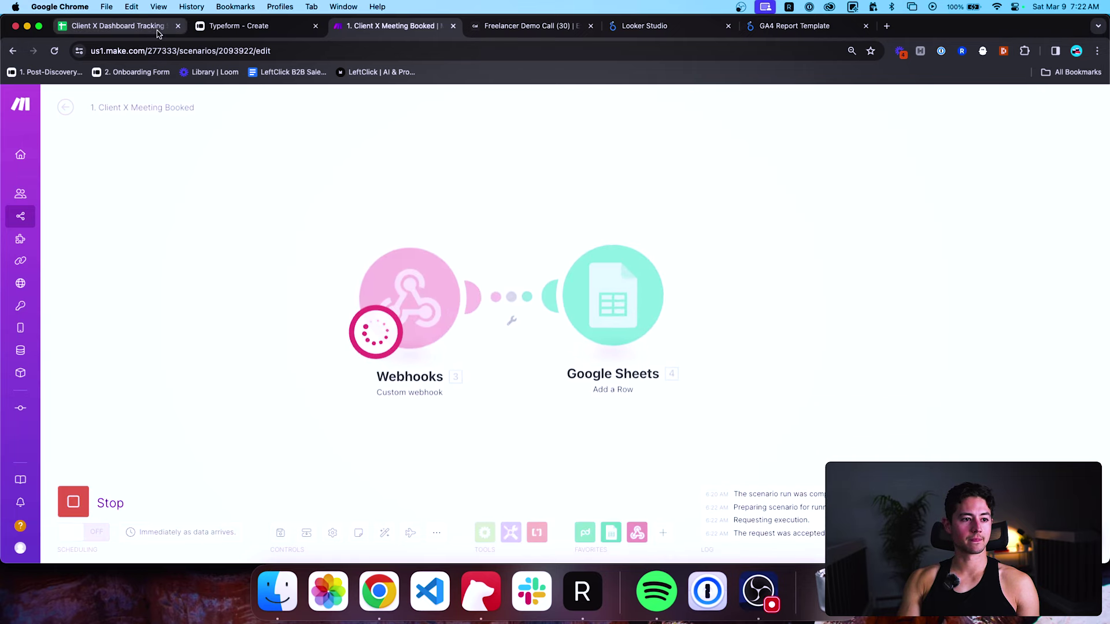
drag(157, 34, 272, 30)
click(393, 26)
Create the new-bookings webhook and pick the 11:00am March 11 slot on the public booking page.
click(496, 29)
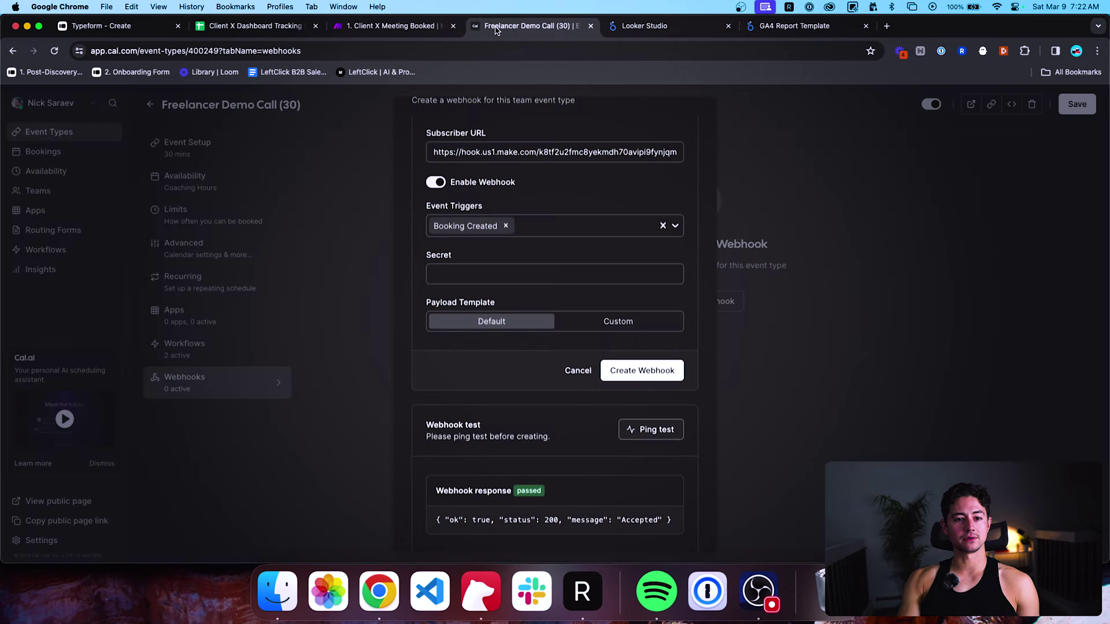
scroll(671, 463, up, 3)
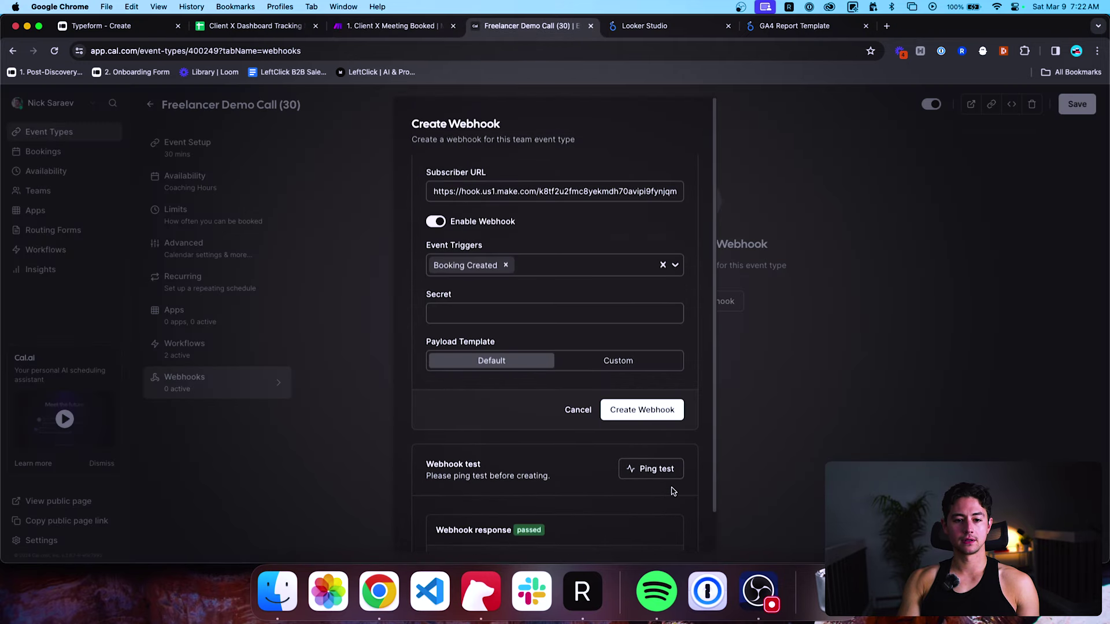
click(647, 410)
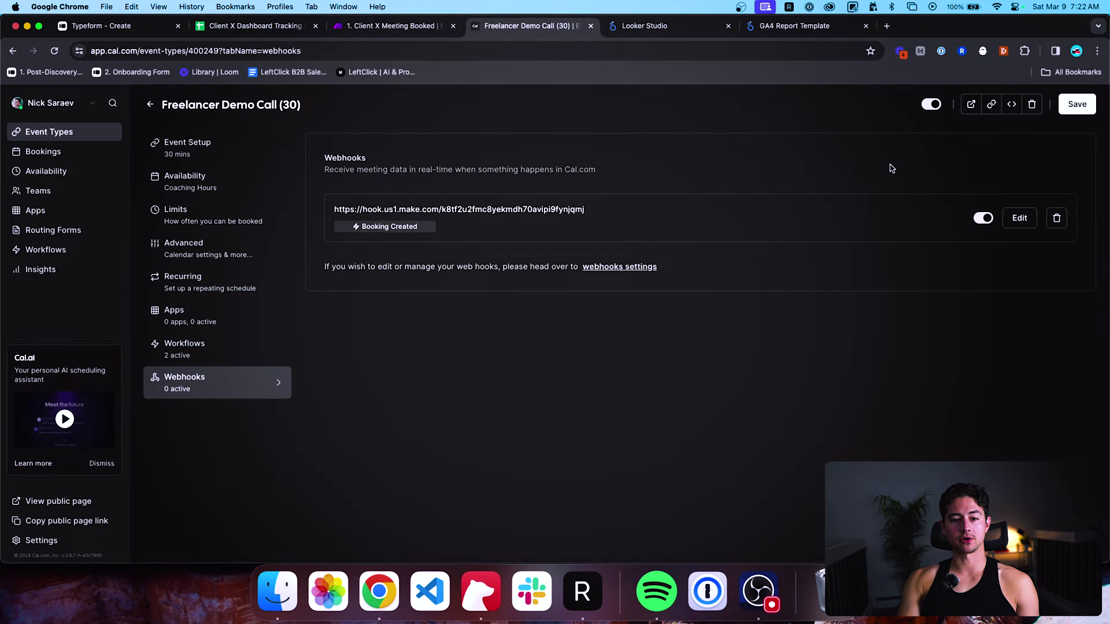
click(972, 104)
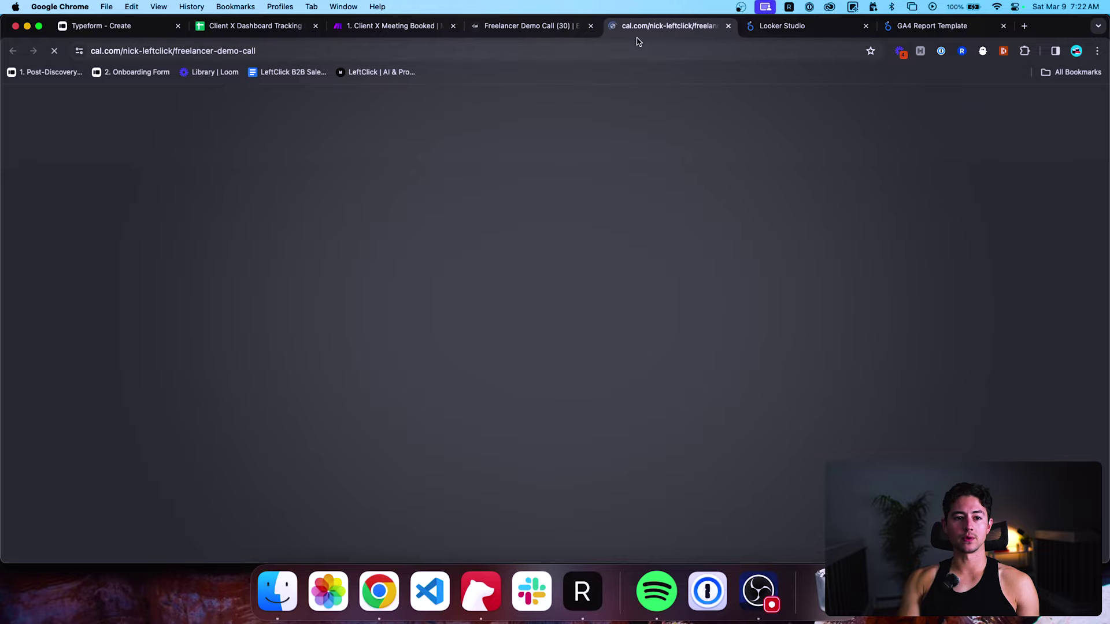
drag(636, 26, 537, 26)
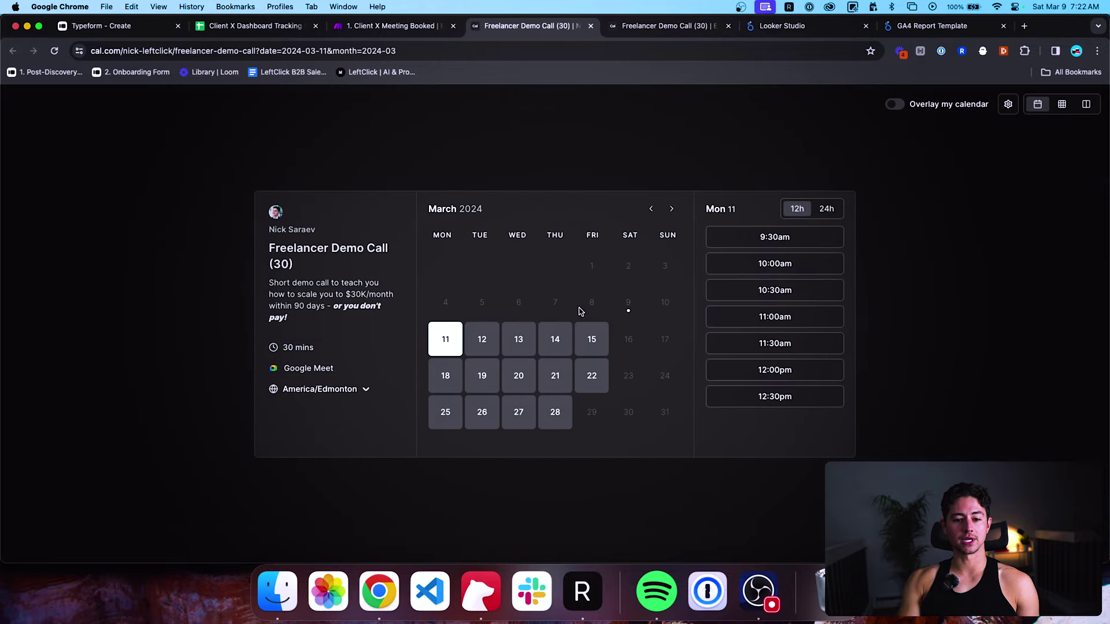
click(758, 317)
Enter the mobile phone number, promise to attend, and choose $20K-$50K/mo revenue.
click(646, 280)
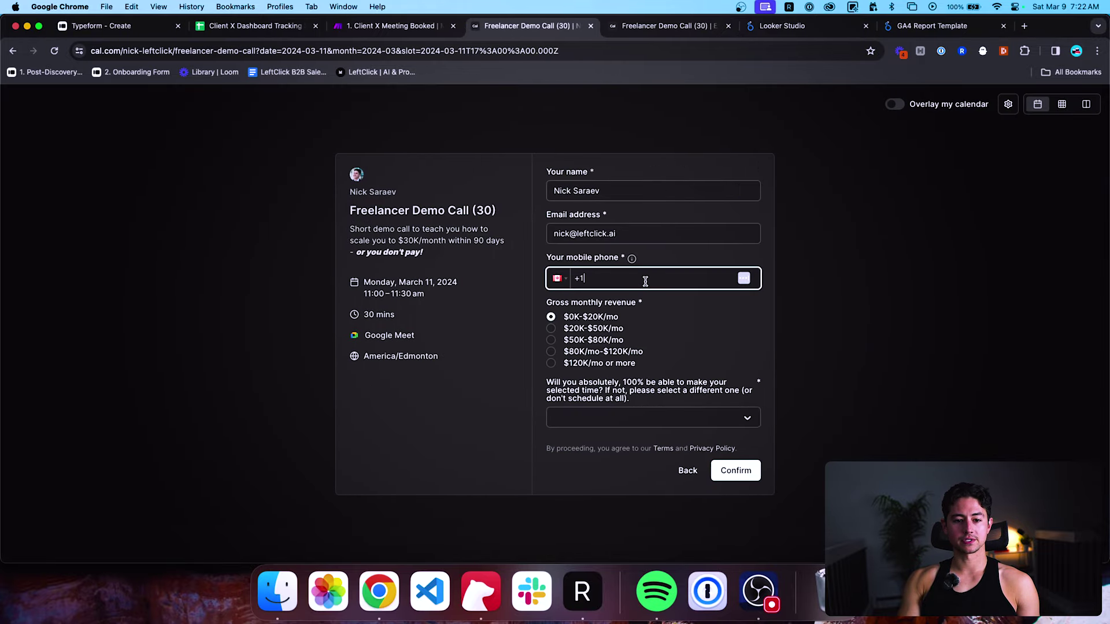
text(604500)
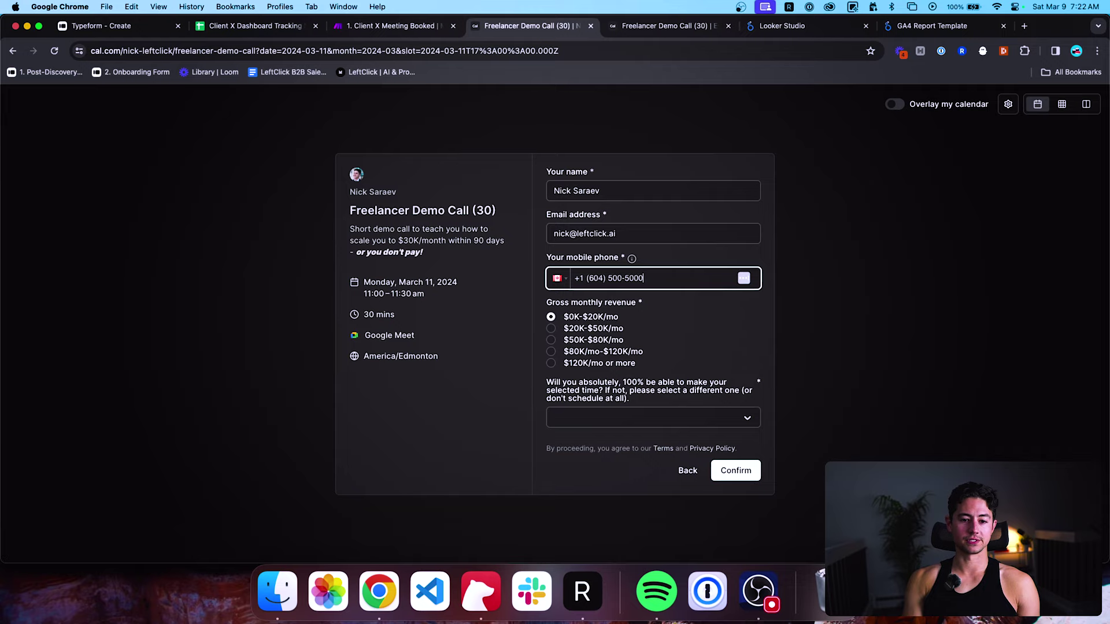
click(782, 357)
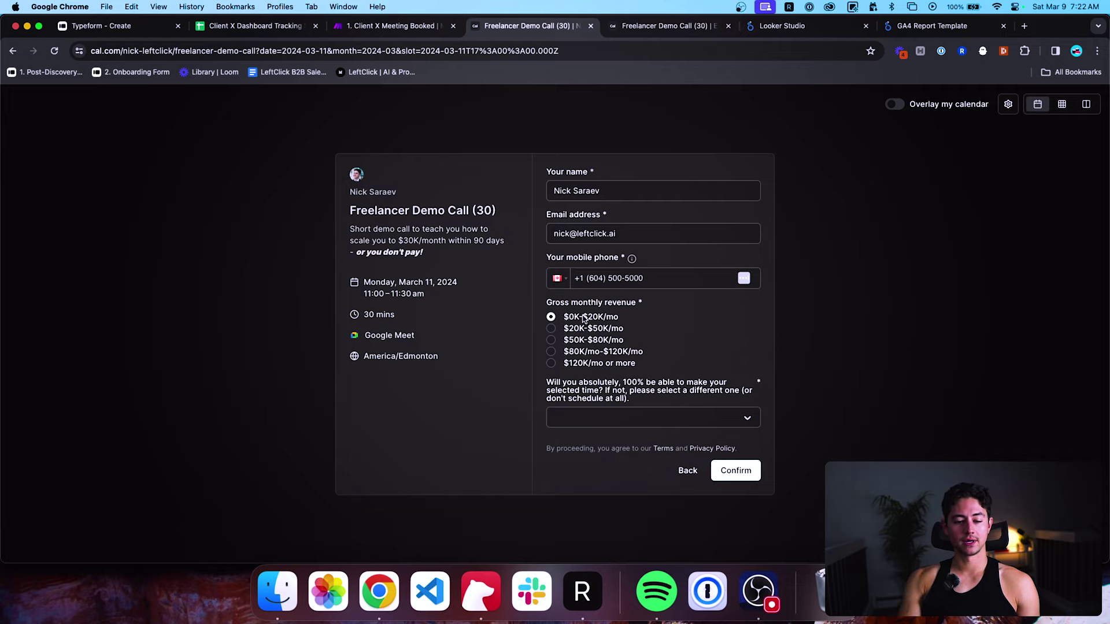
click(633, 424)
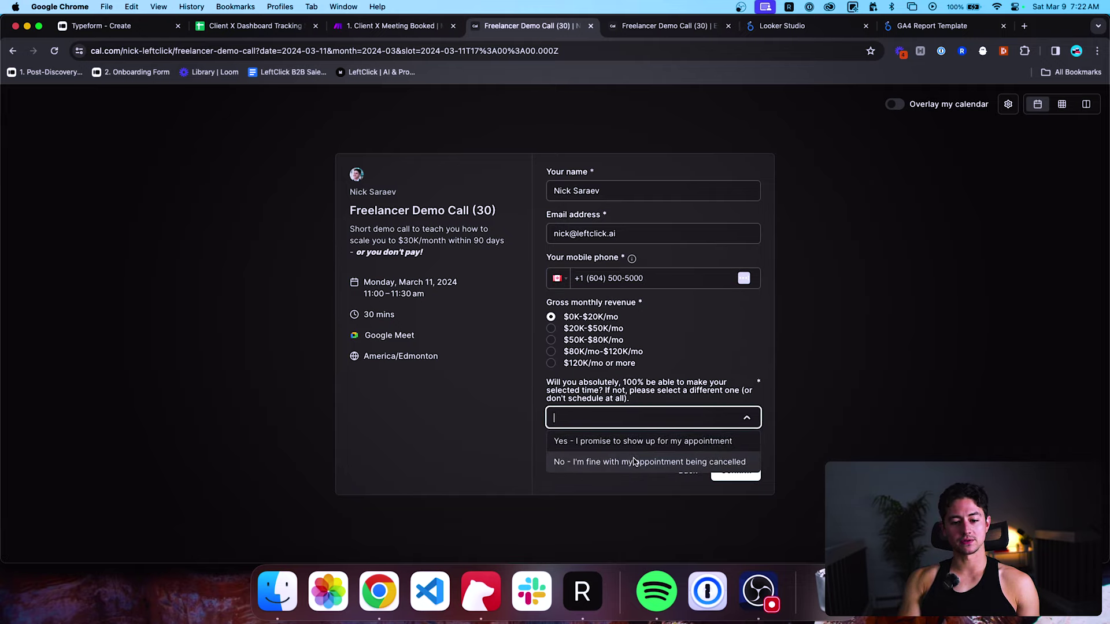
click(635, 443)
click(552, 329)
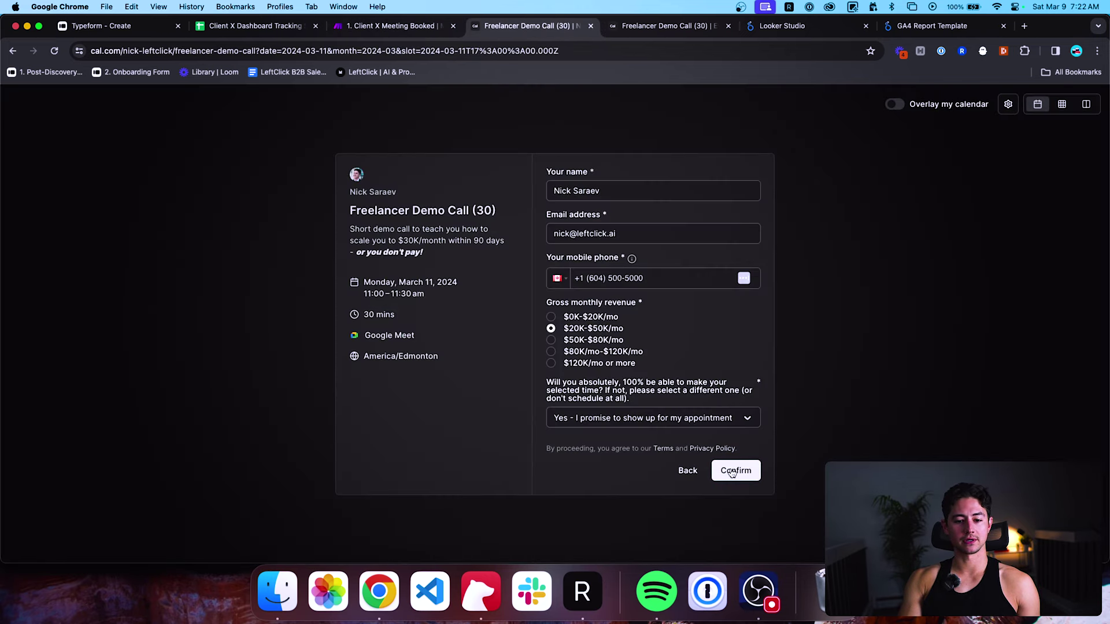
Submit the booking and check the webhook bundle's BOOKING_CREATED event and creation date.
click(732, 471)
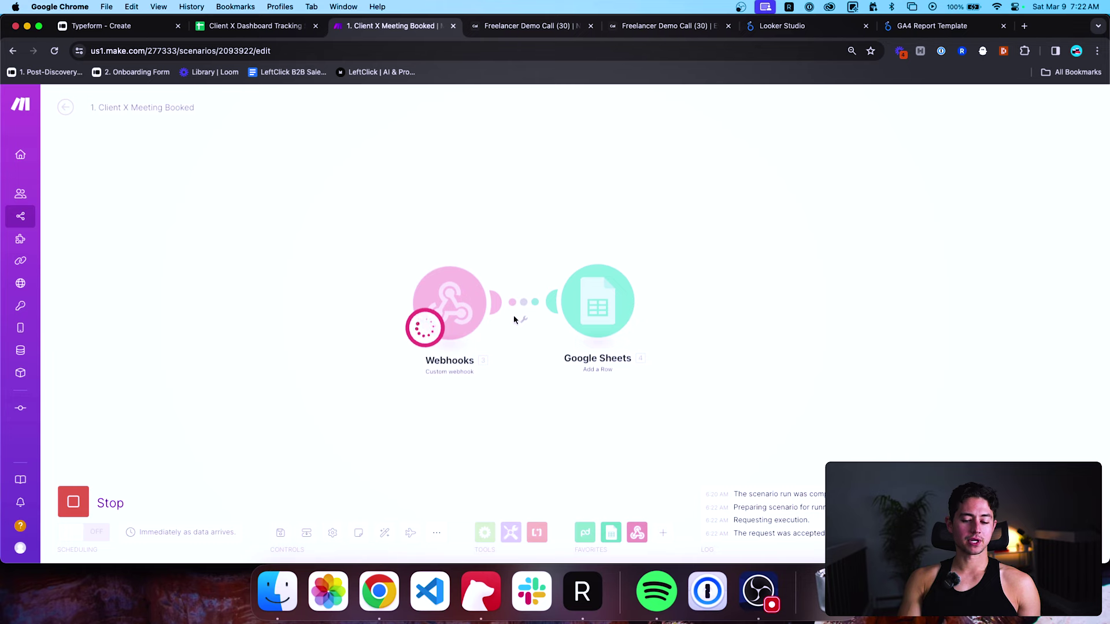
scroll(601, 217, right, 2)
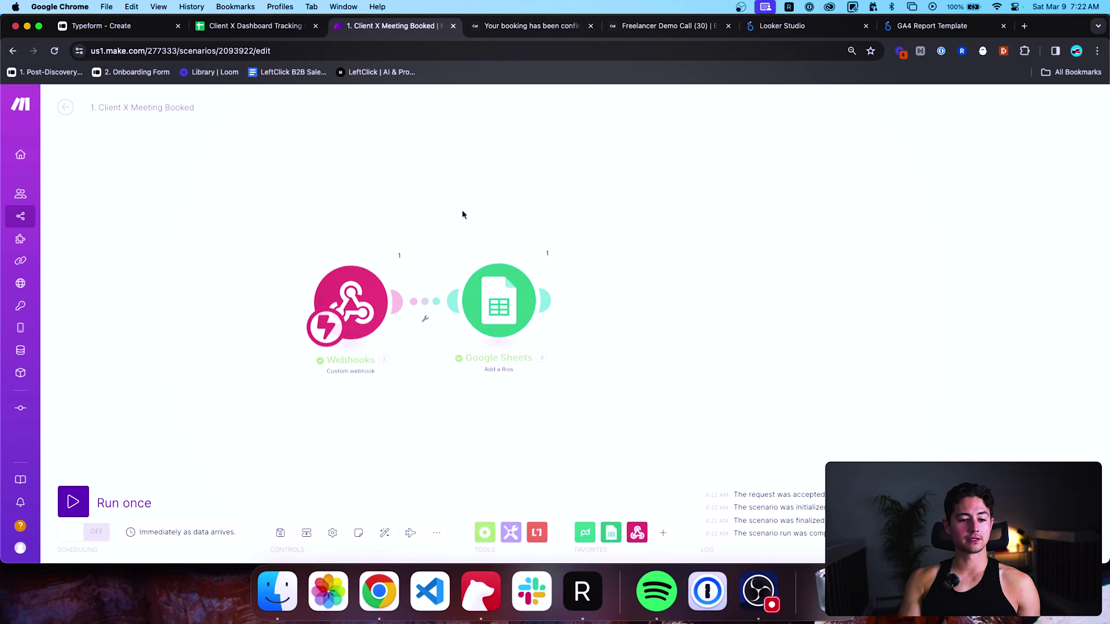
click(399, 256)
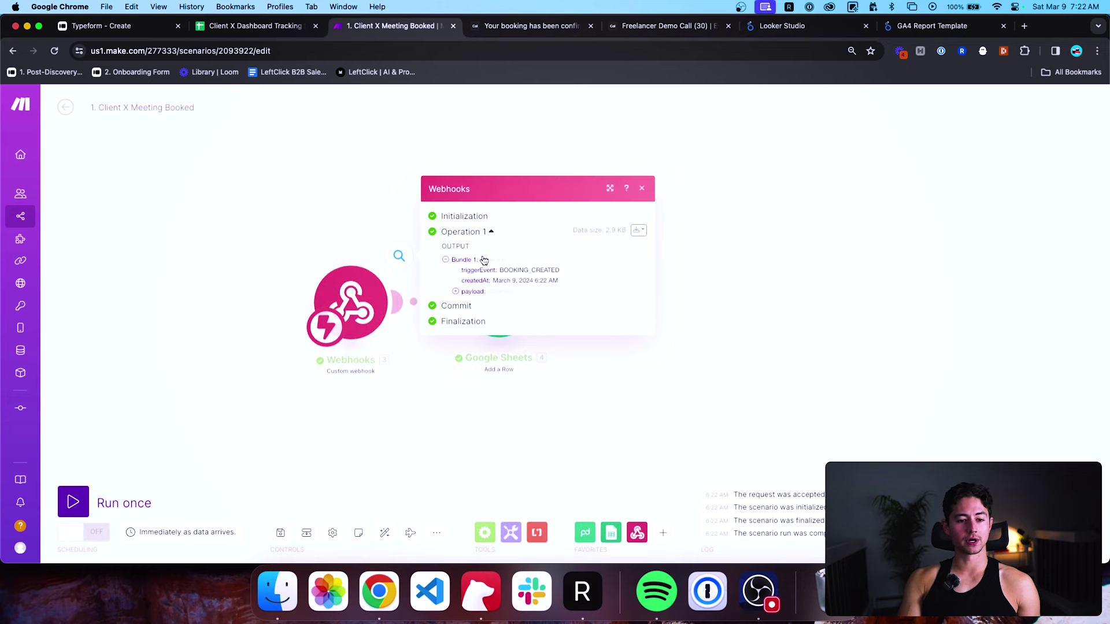
click(465, 292)
double_click(520, 183)
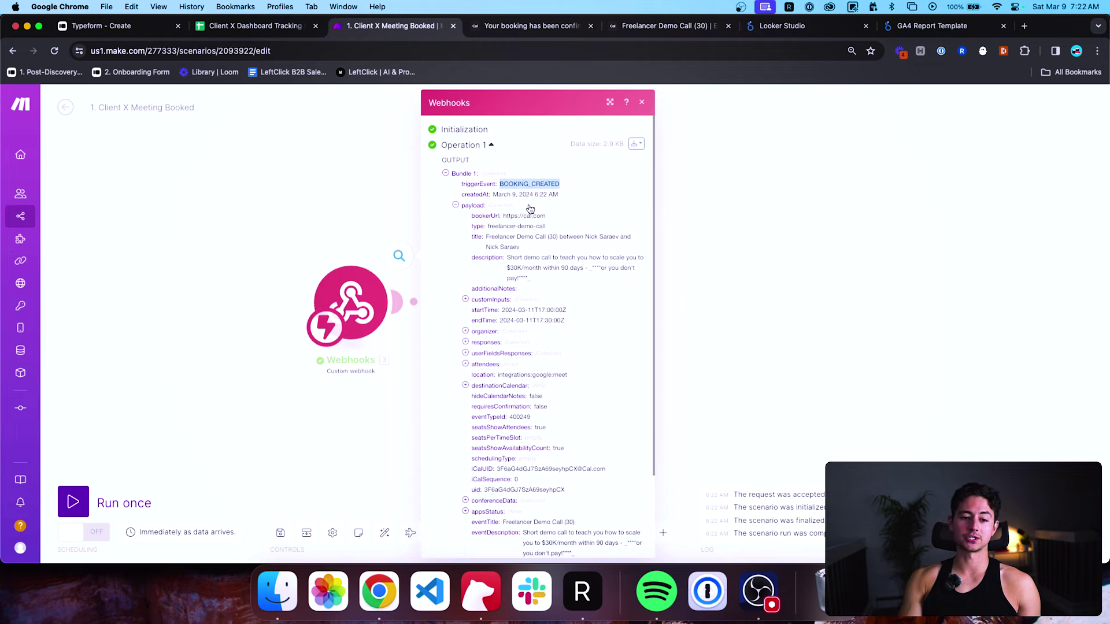
scroll(528, 208, down, 1)
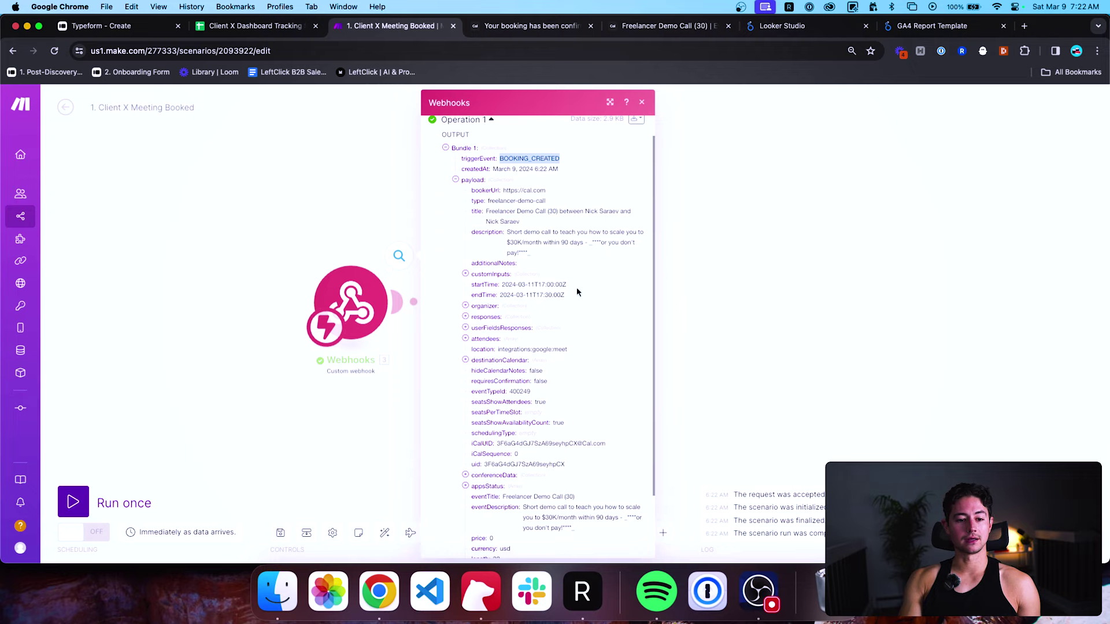
click(506, 284)
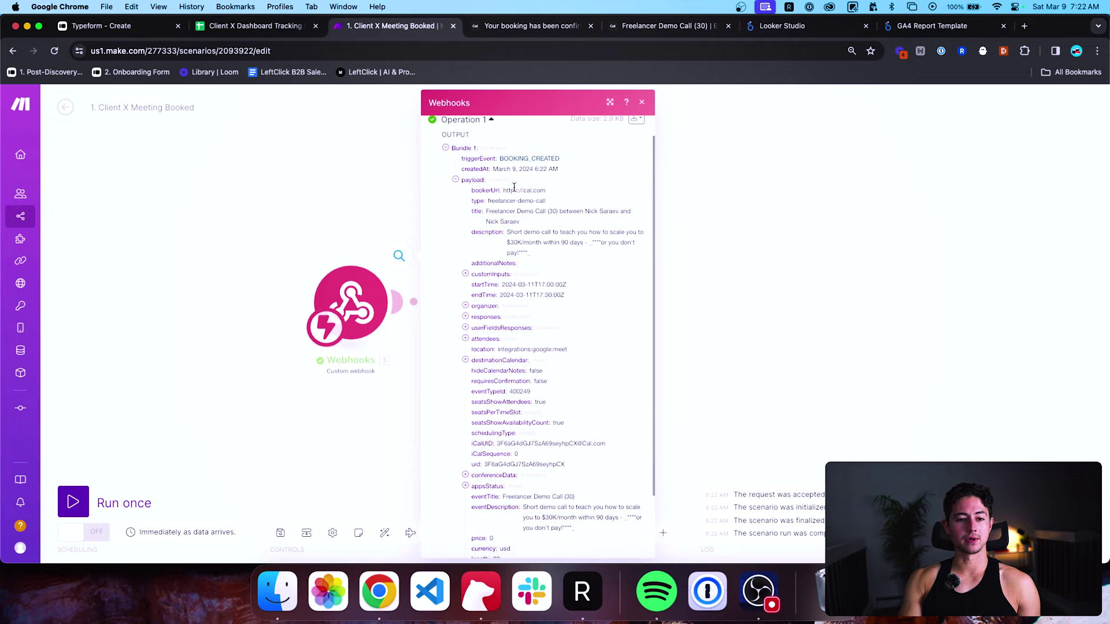
drag(494, 169, 536, 169)
click(736, 237)
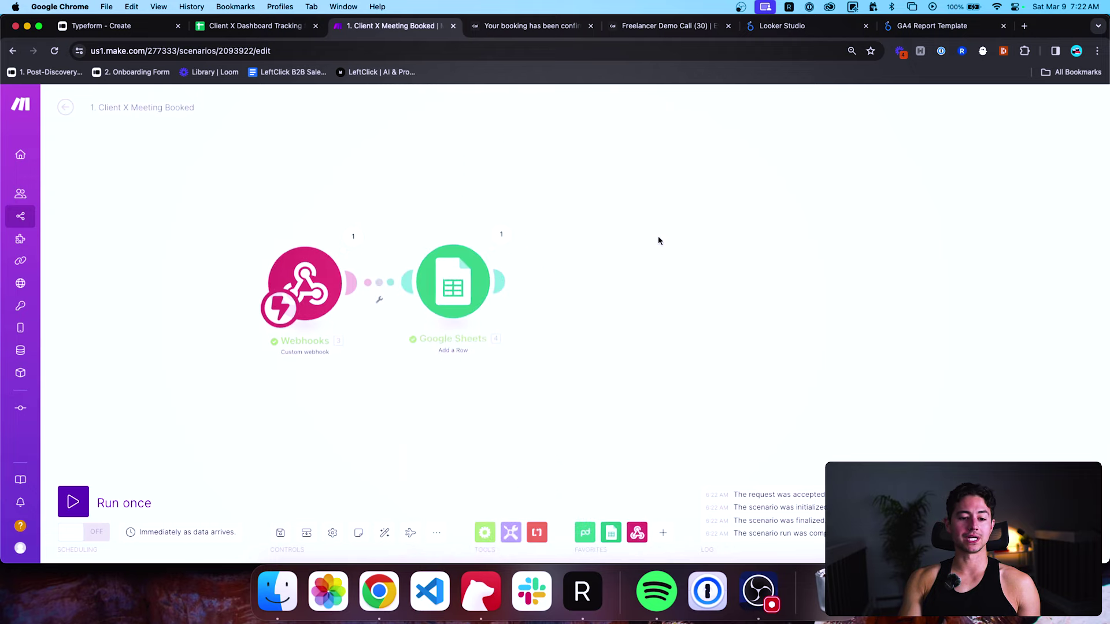
Check the Date Added and Date Booked values sent to the Google Sheets row.
click(499, 235)
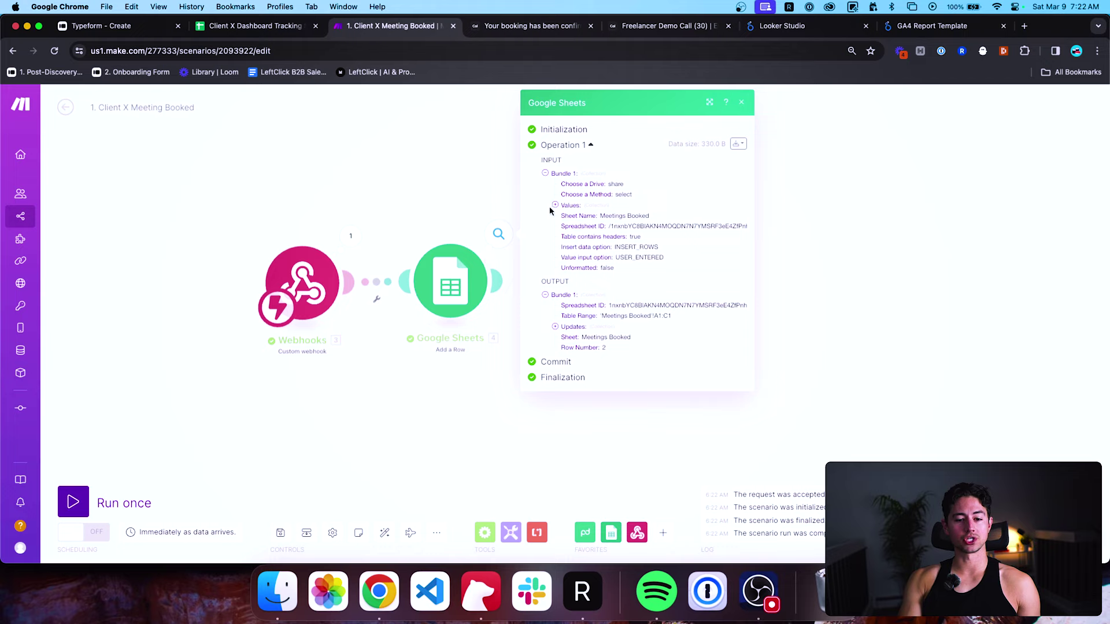
click(566, 207)
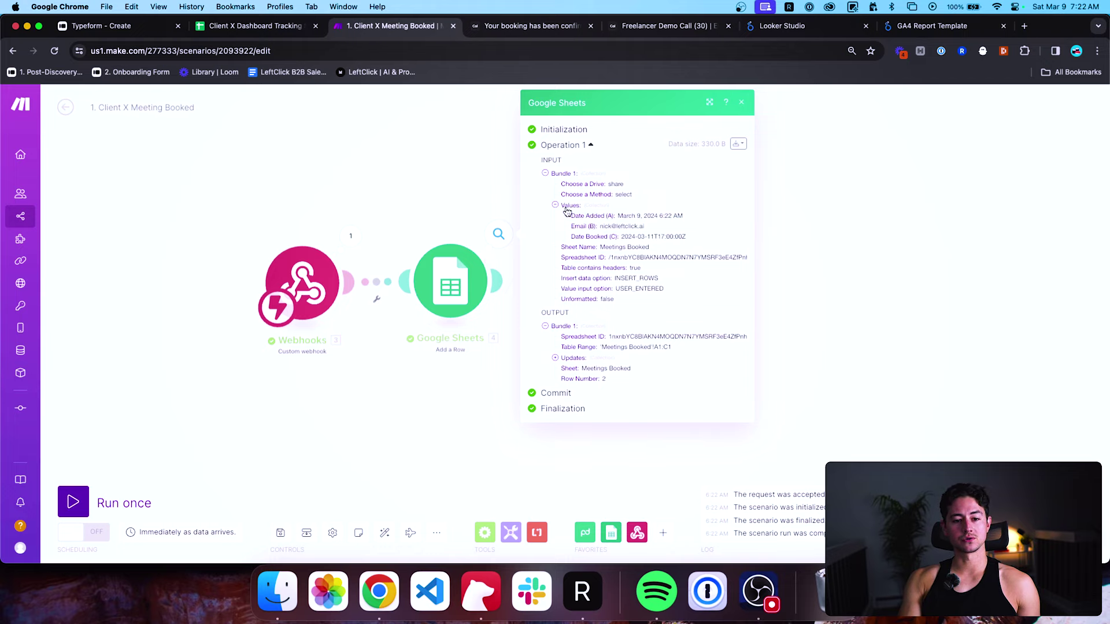
drag(623, 236, 675, 236)
click(633, 218)
double_click(633, 217)
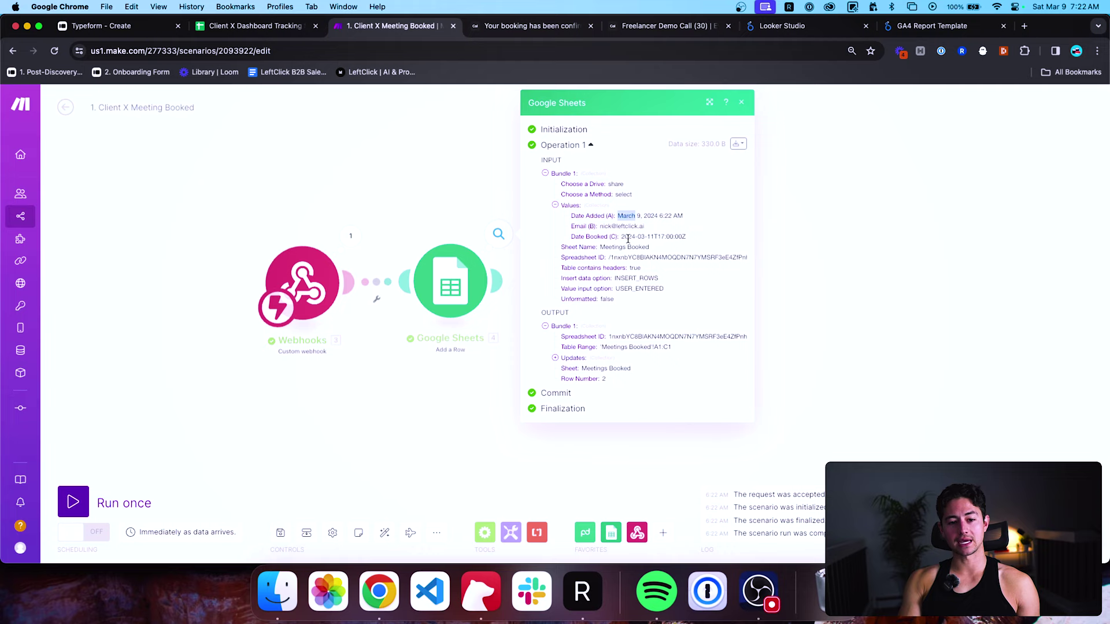
double_click(634, 235)
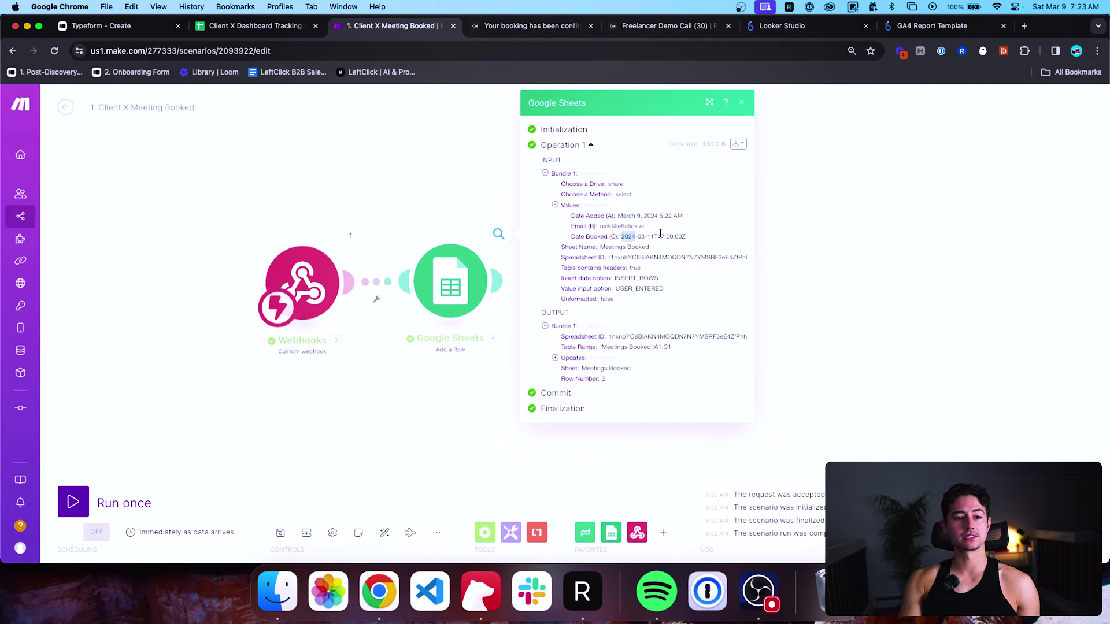
click(272, 25)
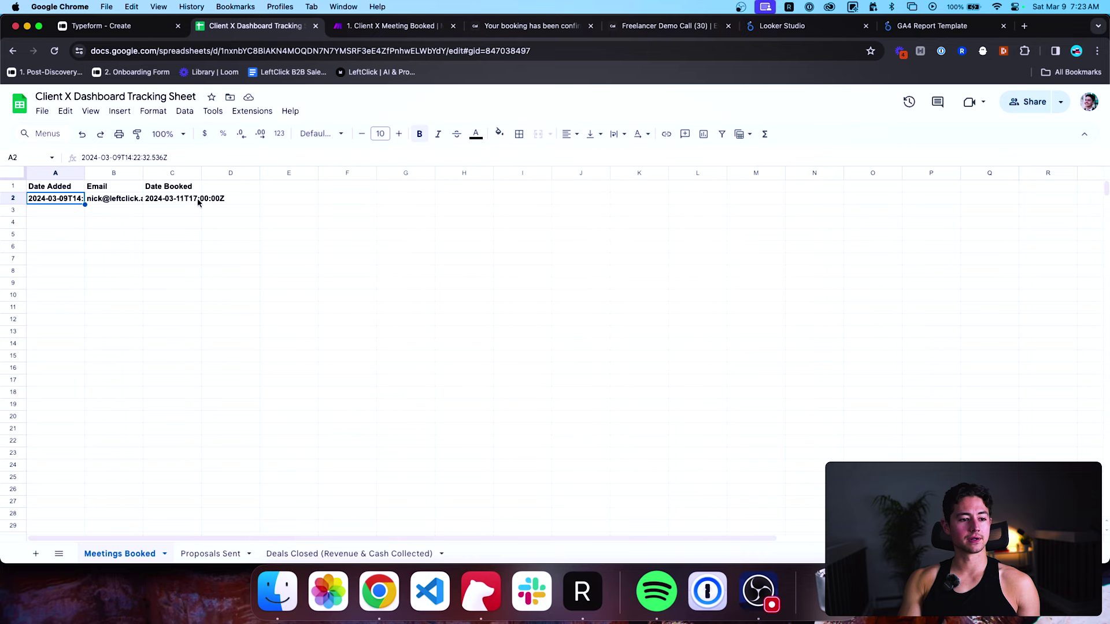
Remove bold from the booking values in row 2.
click(156, 201)
key(shift+Left)
key(shift+Left)
key(ctrl+b)
Auto-fit and widen columns A–C so the full Date Added and Date Booked values show.
click(156, 201)
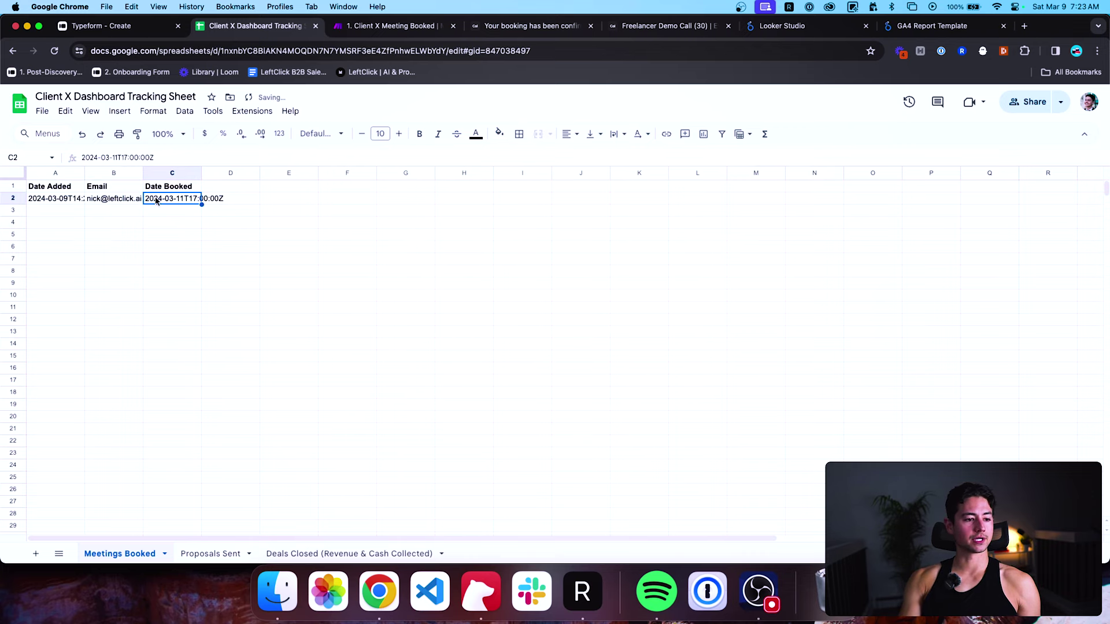
key(super+a)
key(super+a)
double_click(85, 173)
click(90, 202)
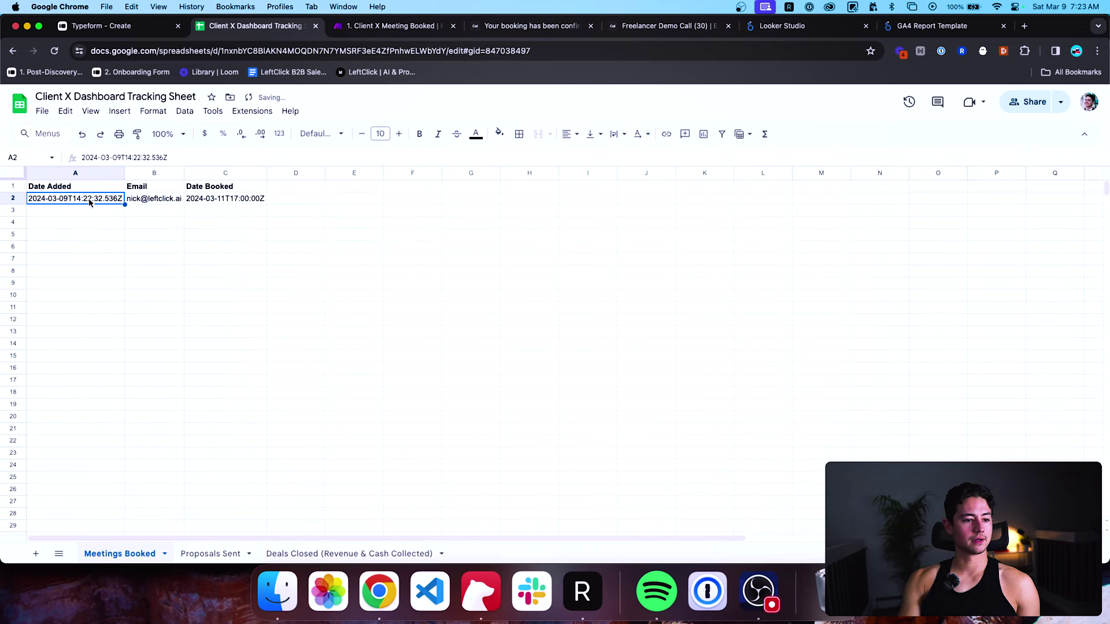
click(228, 199)
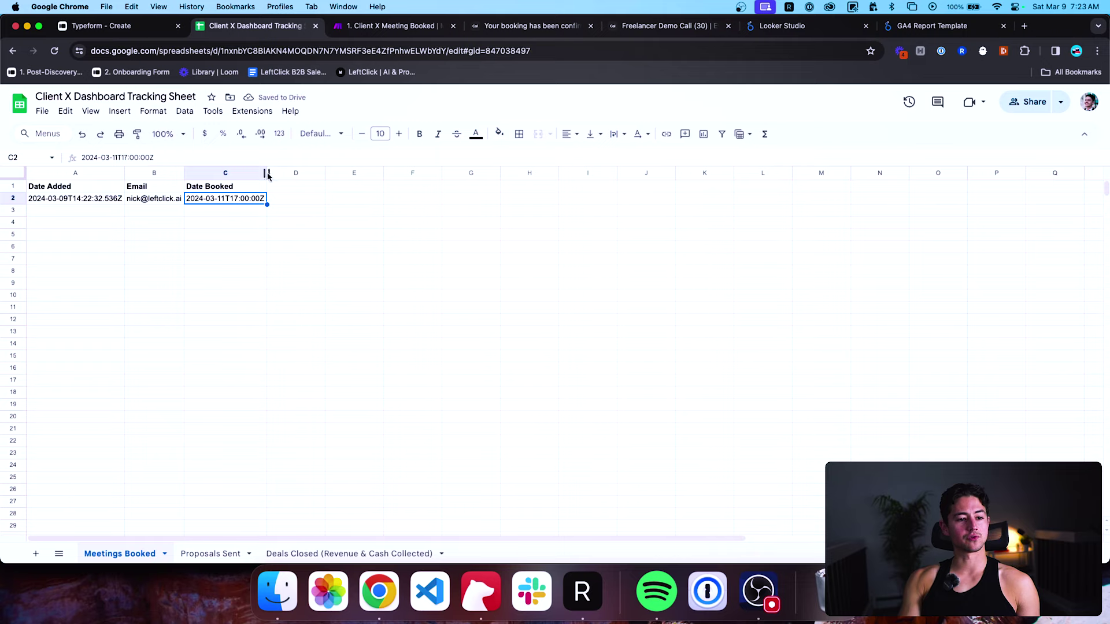
drag(267, 174, 285, 173)
drag(183, 173, 204, 173)
key(Down)
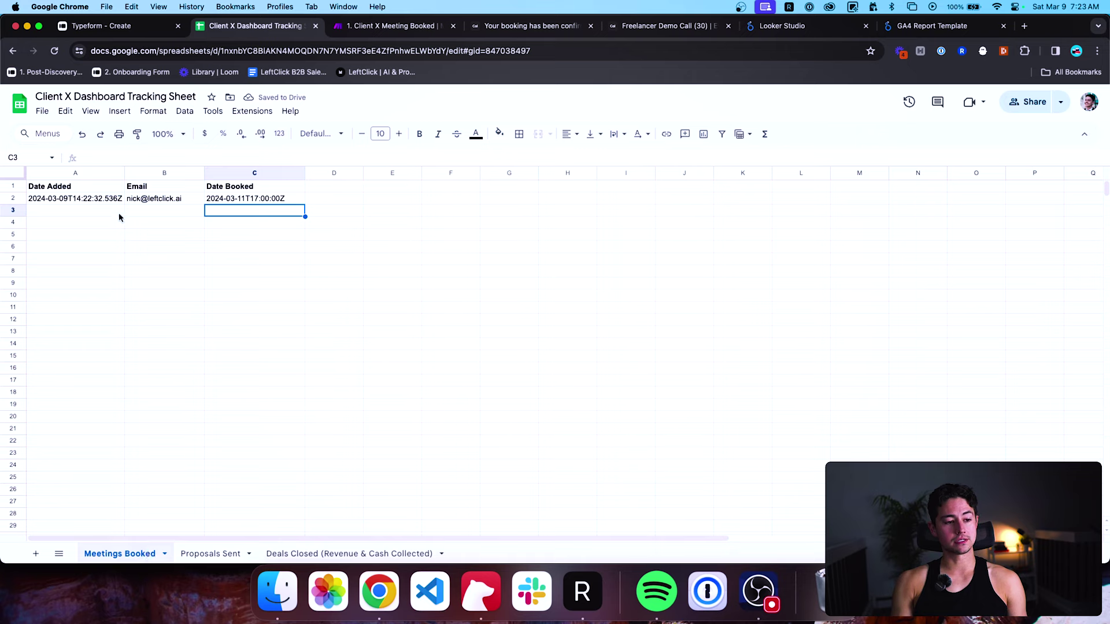
click(117, 200)
mouse_move(145, 200)
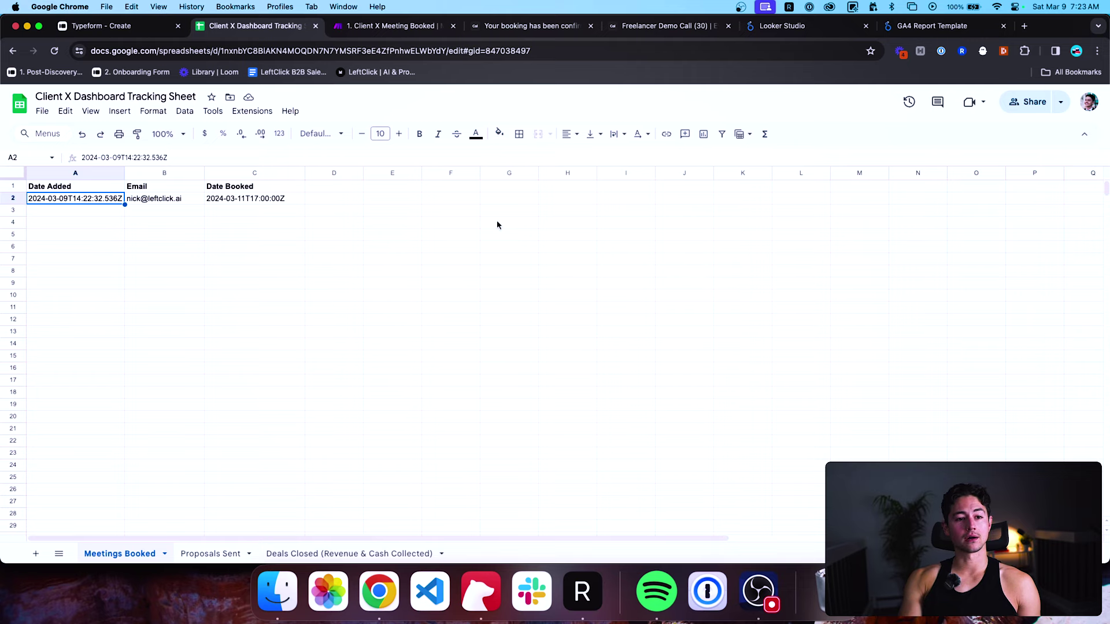
Resize the Proposals Sent columns, including C, to fit their headers like Email.
click(197, 555)
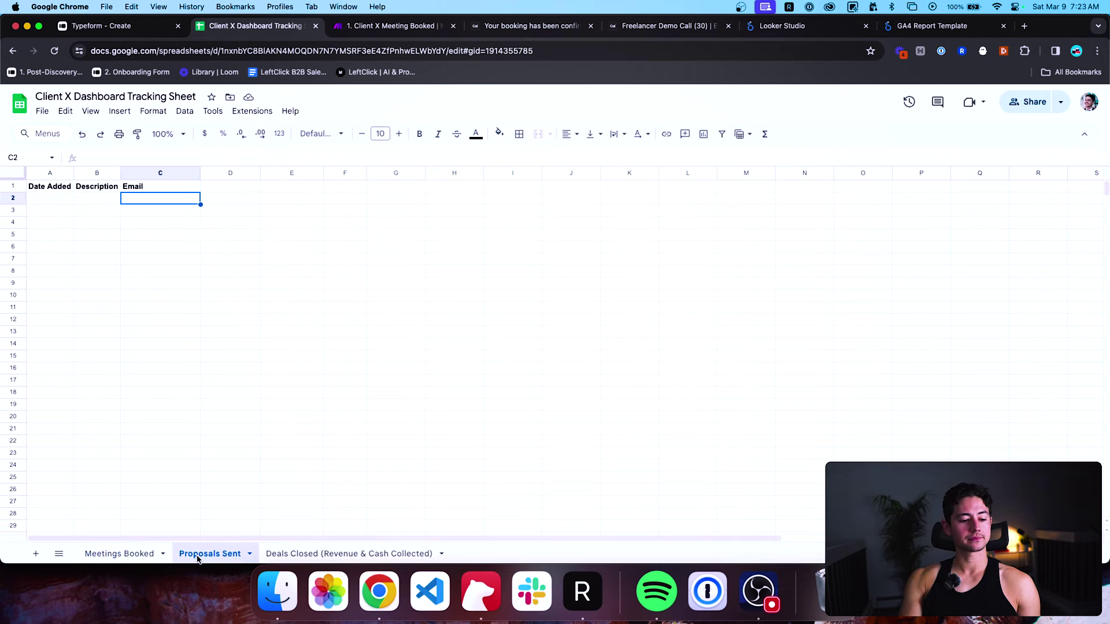
click(100, 212)
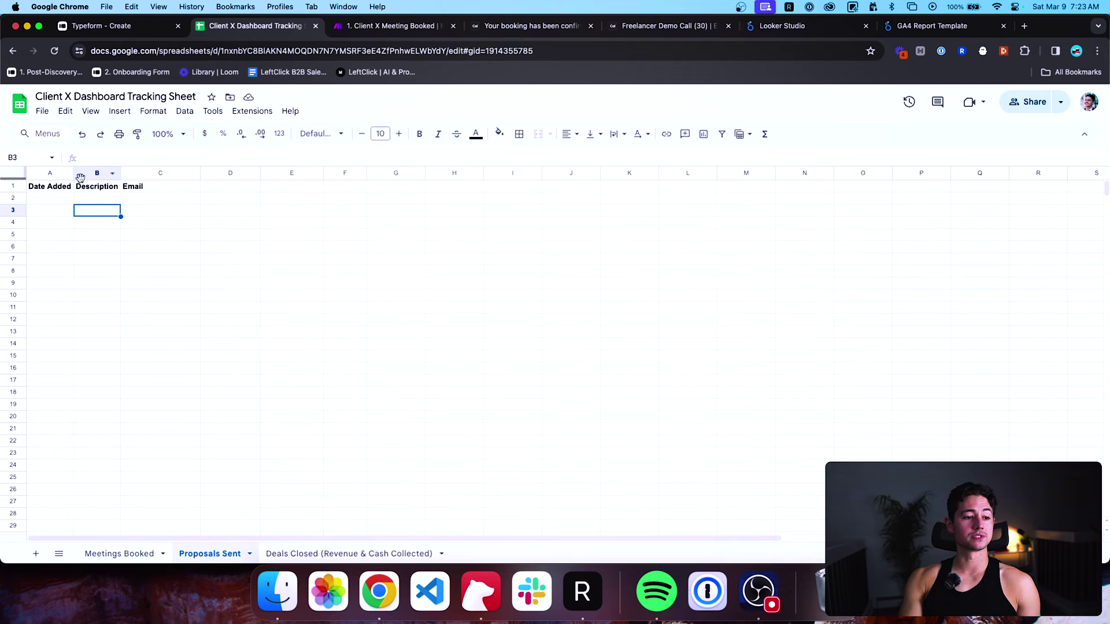
click(158, 208)
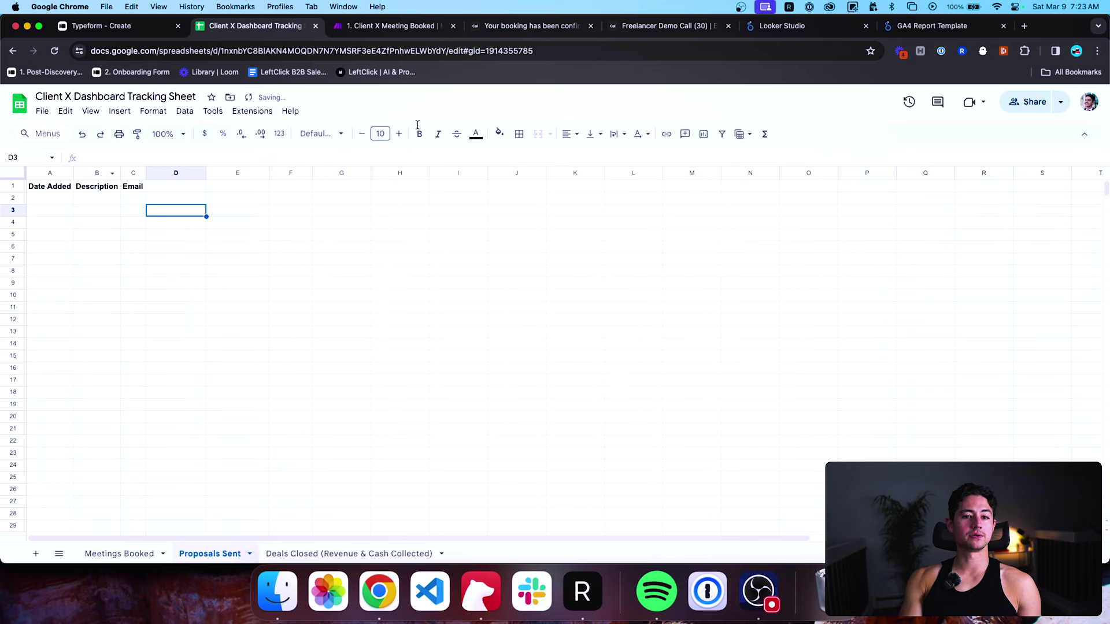
click(145, 25)
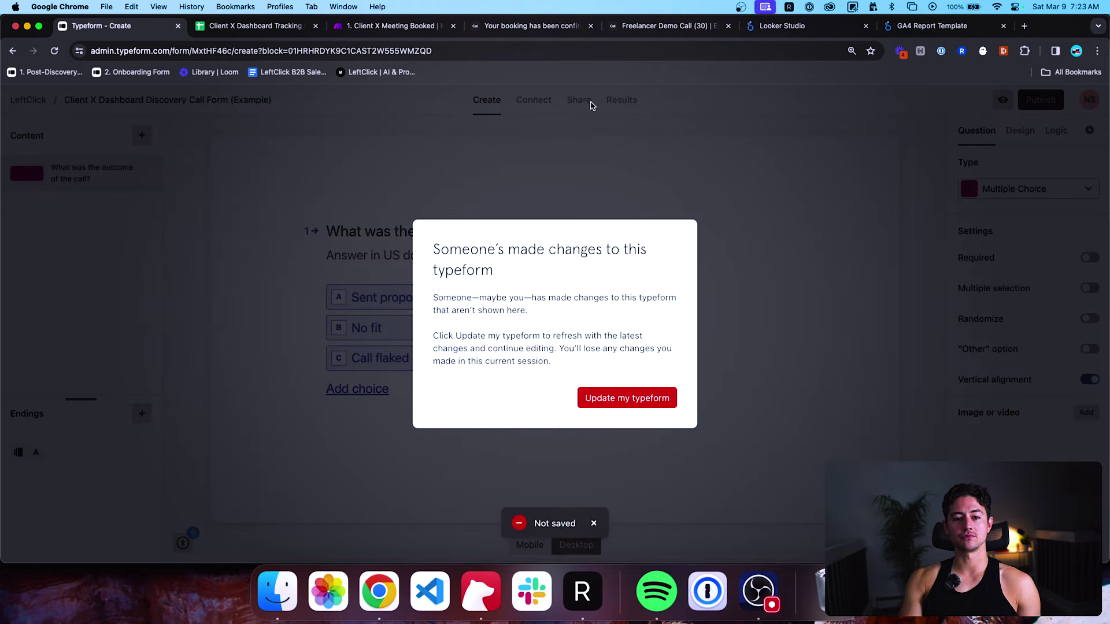
Reload the latest typeform, copy its share link and open it in an incognito window.
click(622, 398)
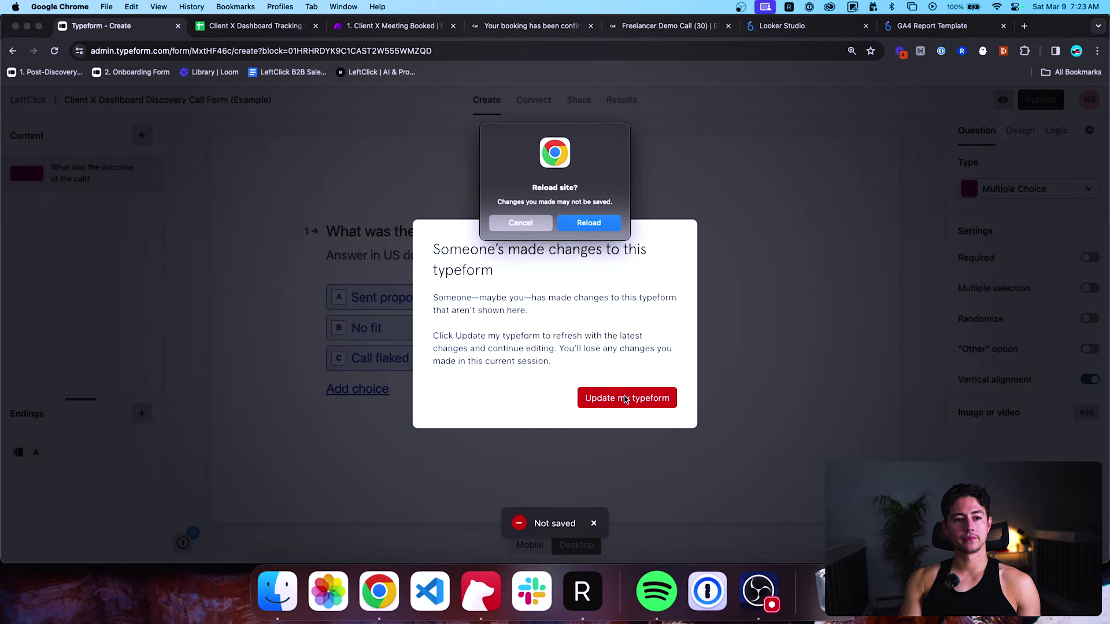
click(589, 223)
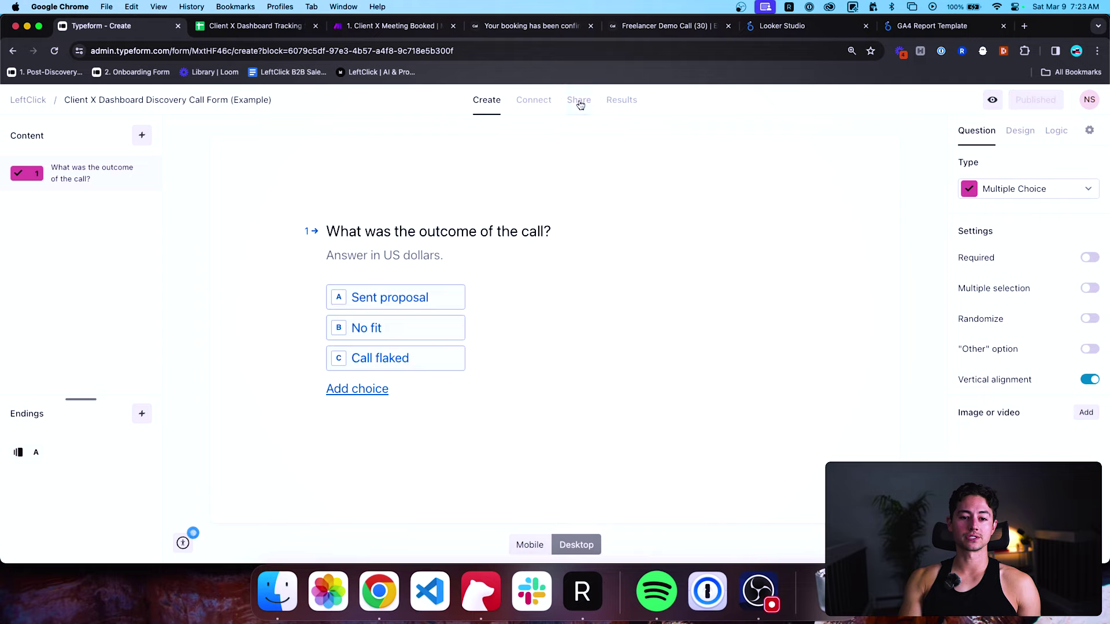
click(580, 103)
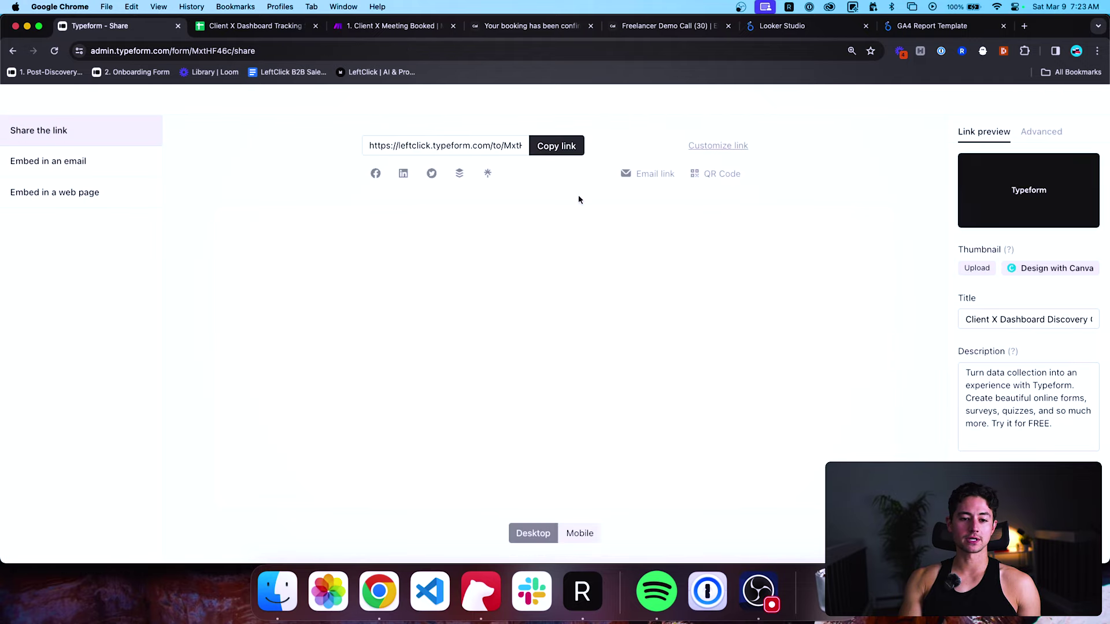
click(577, 146)
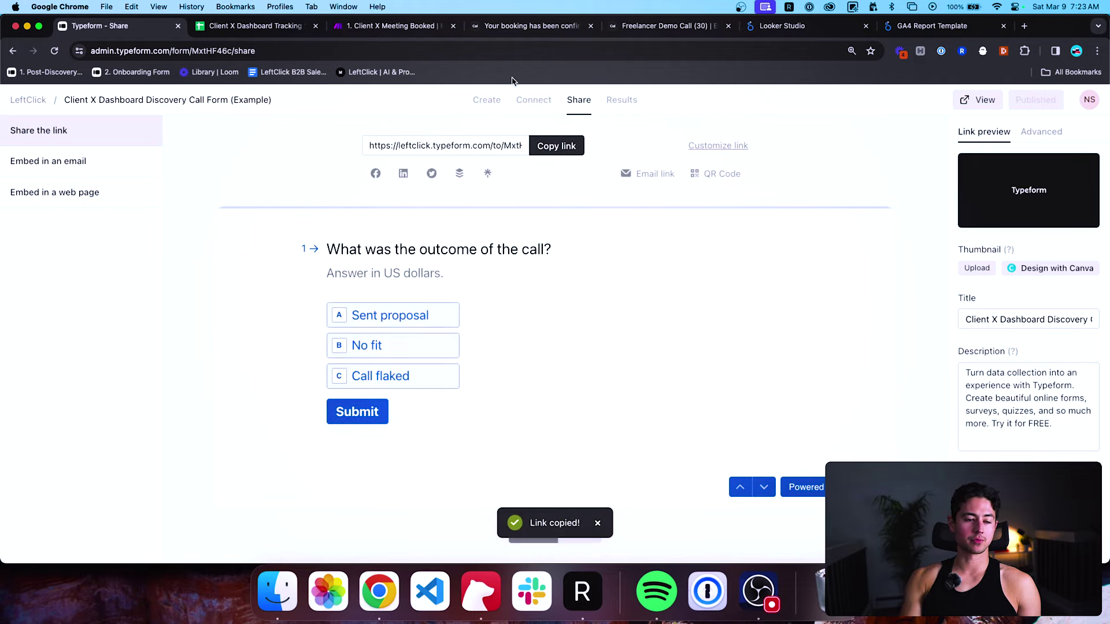
key(super+shift+n)
key(super+v)
key(Return)
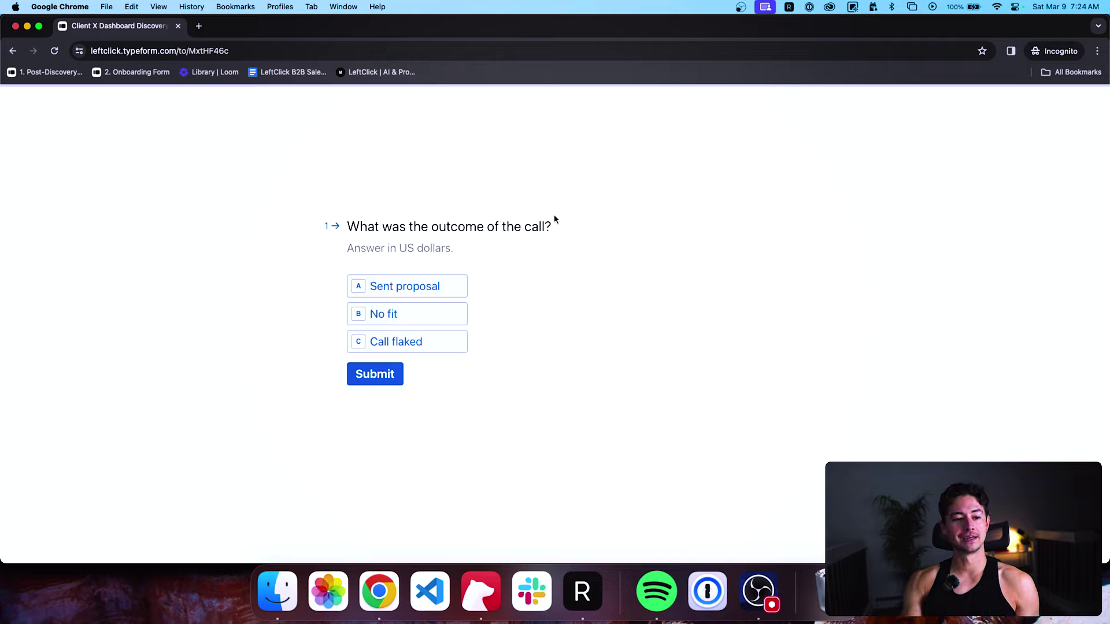
Answer 'What was the outcome of the call?' with Sent proposal and close the incognito window.
triple_click(436, 225)
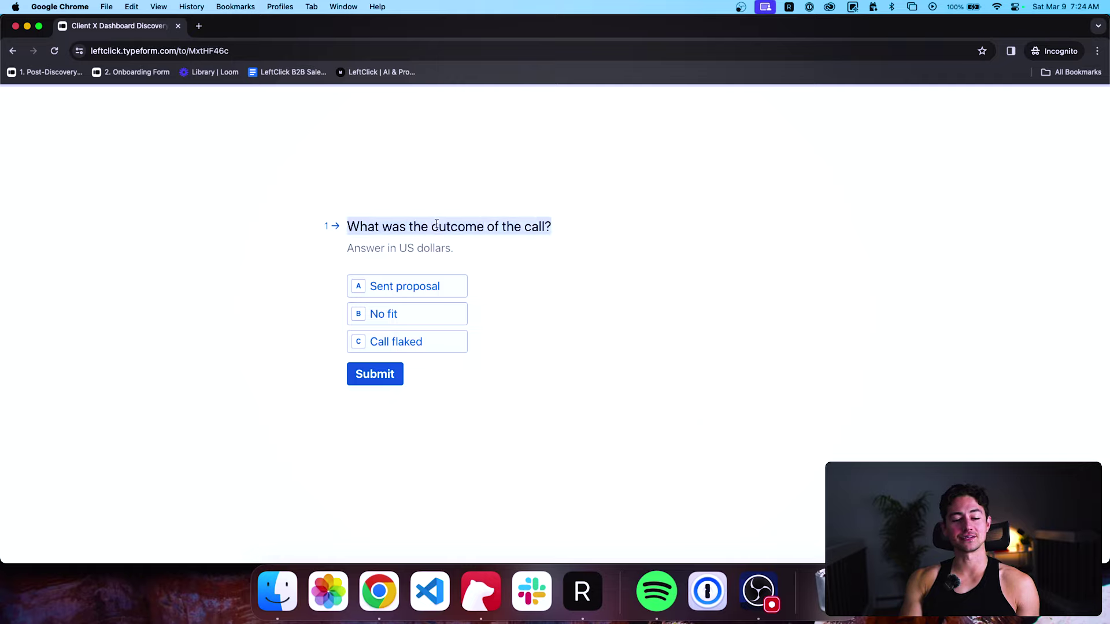
click(567, 128)
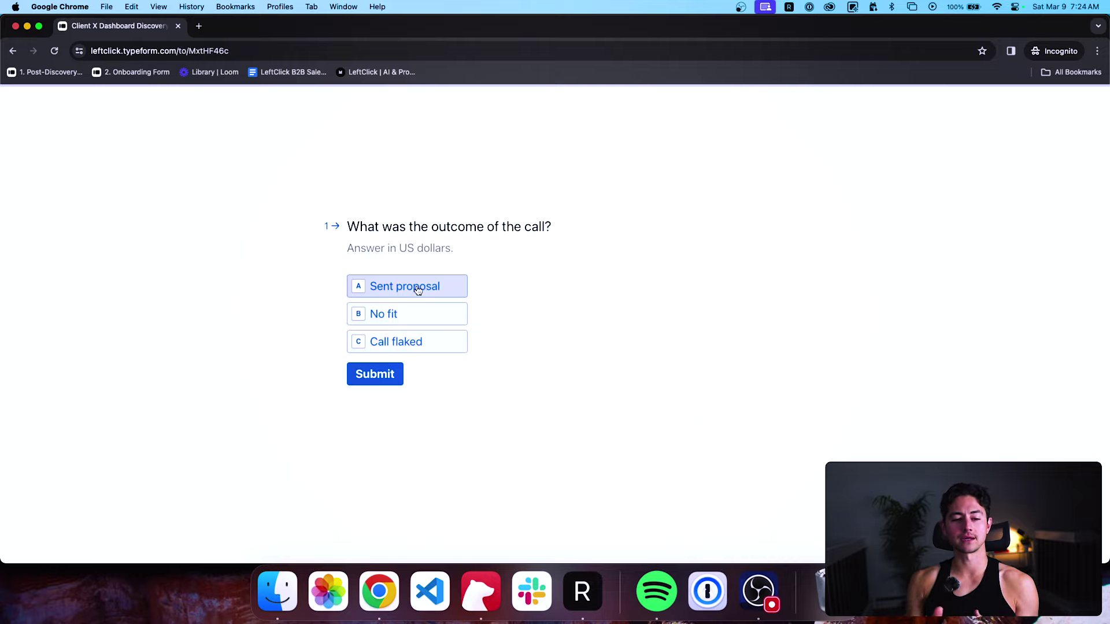
click(455, 287)
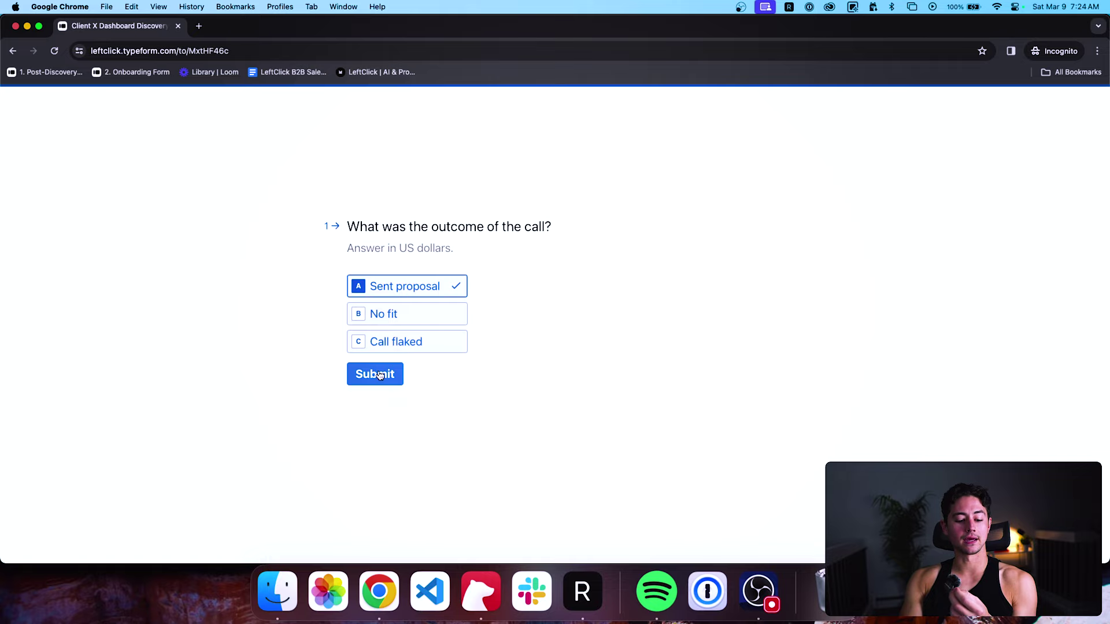
key(super+w)
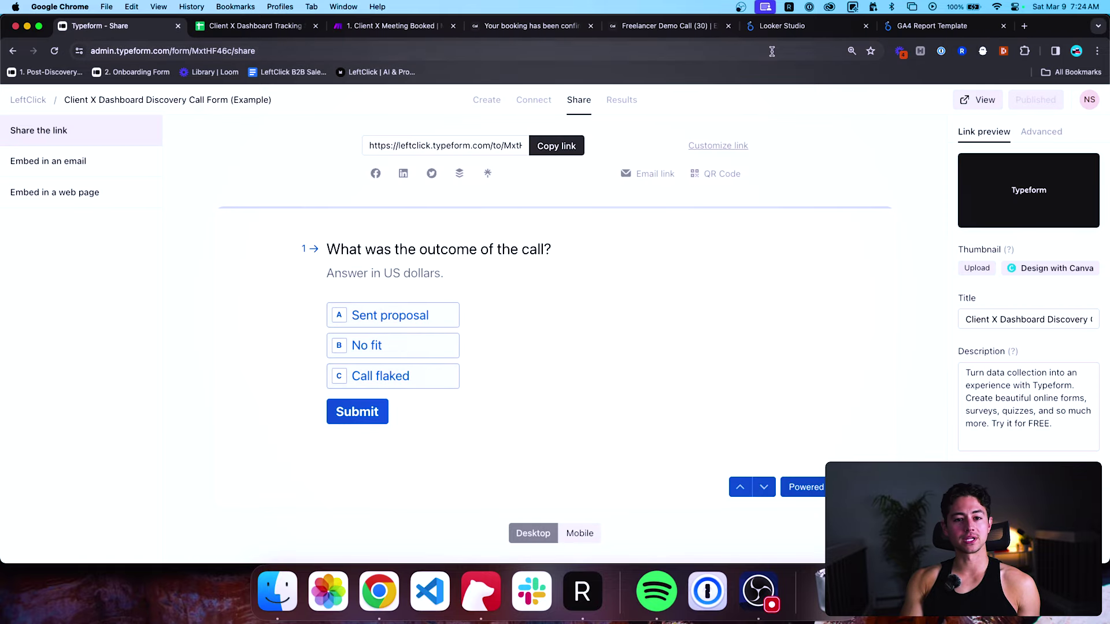
Turn on Client X Meeting Booked, then create a new scenario in Sales & Marketing › Example Builds.
click(393, 26)
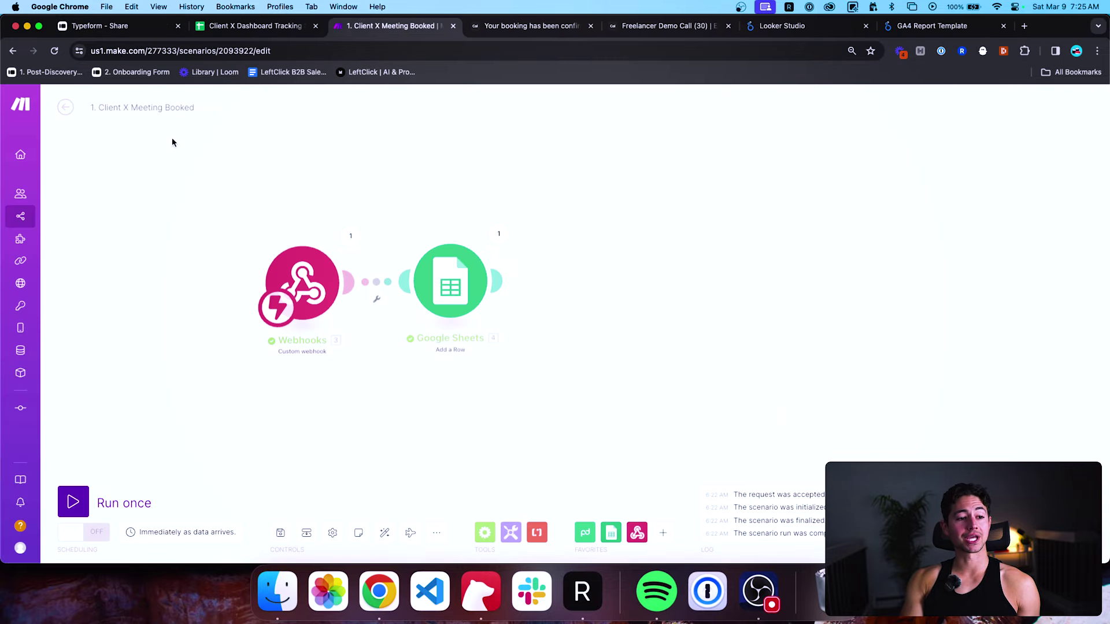
click(81, 532)
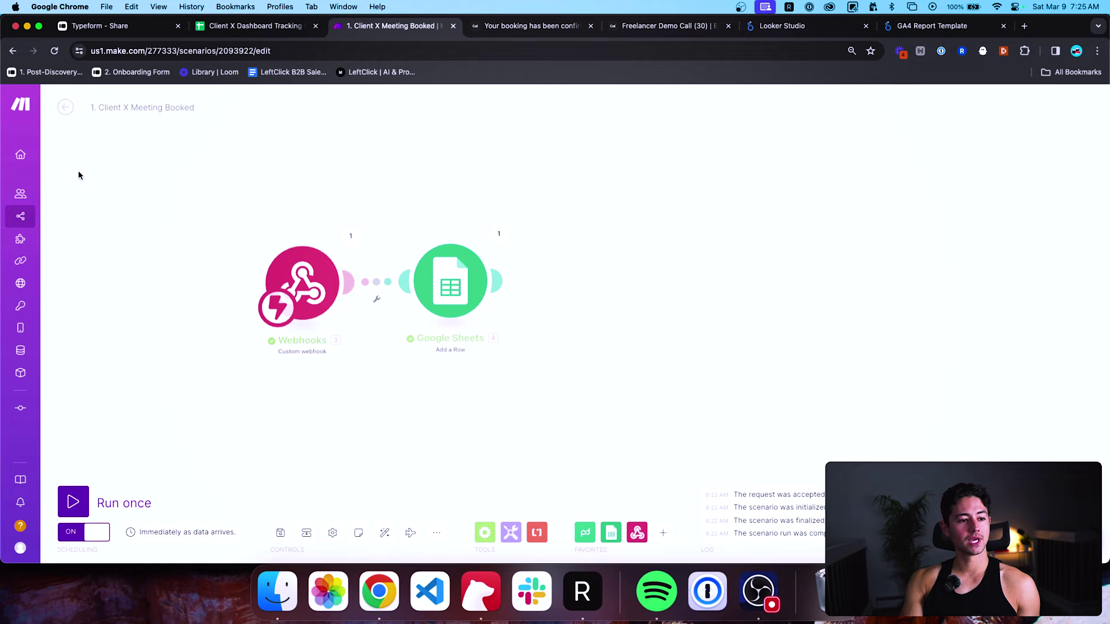
click(65, 108)
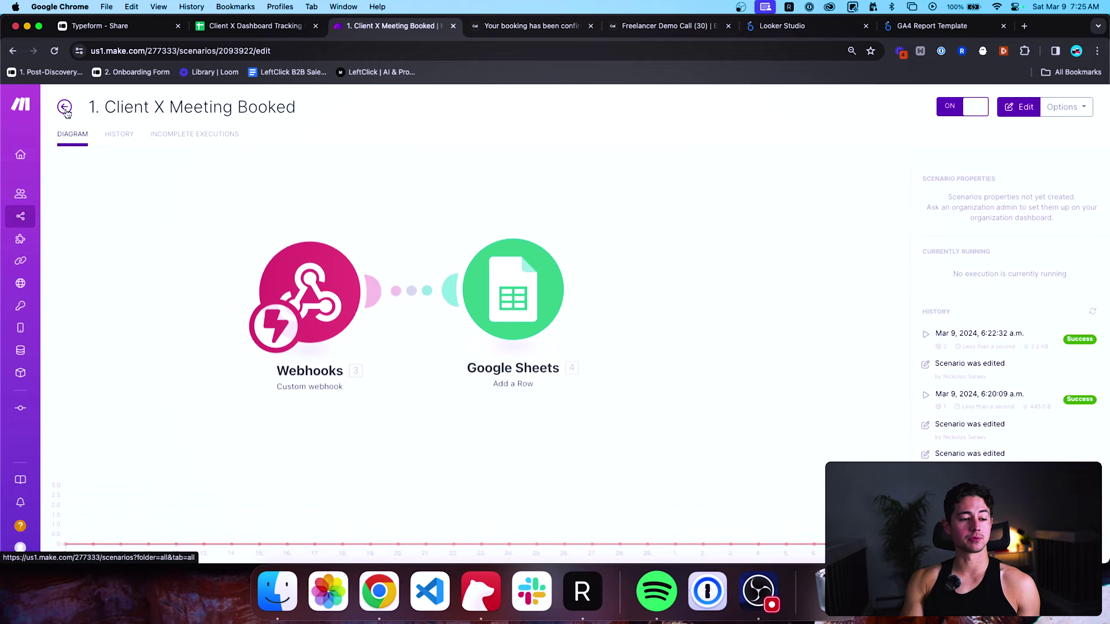
click(31, 215)
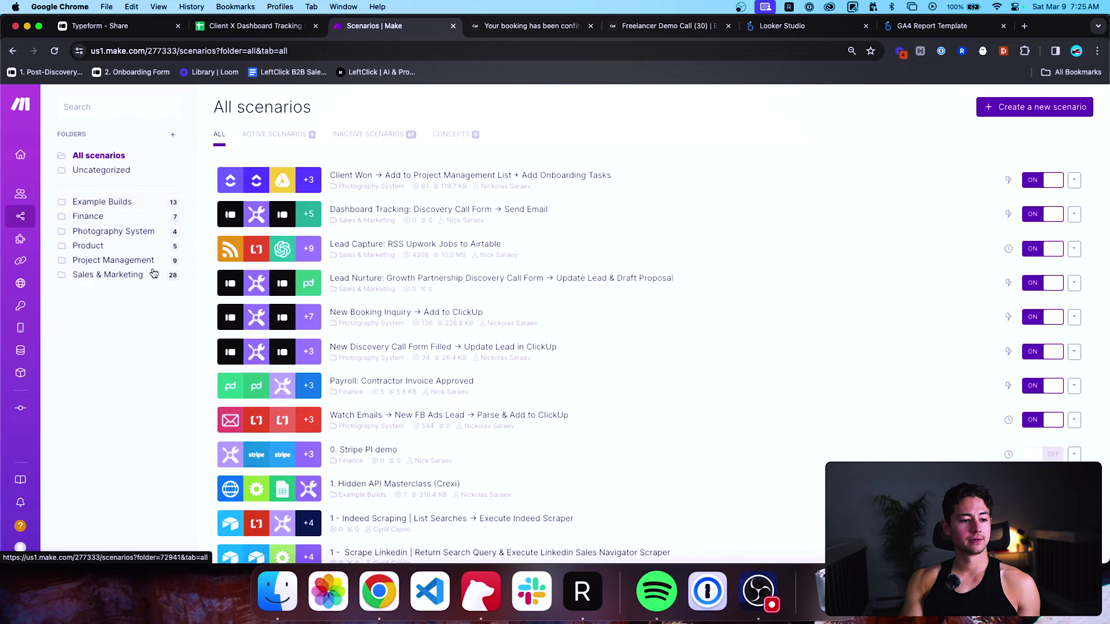
click(148, 276)
click(131, 203)
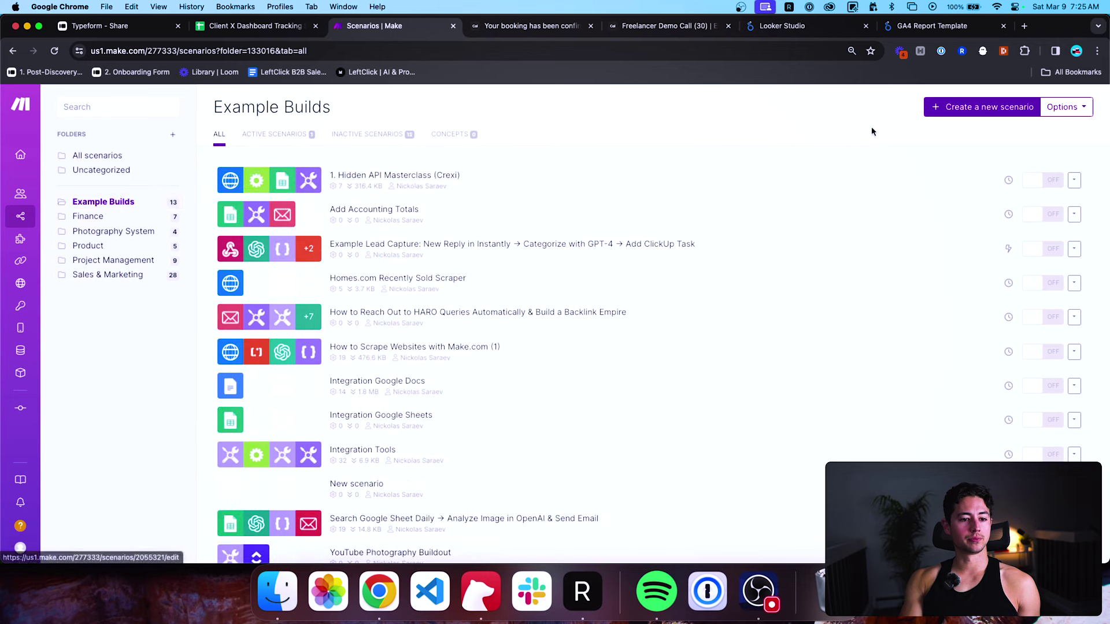
scroll(879, 247, down, 2)
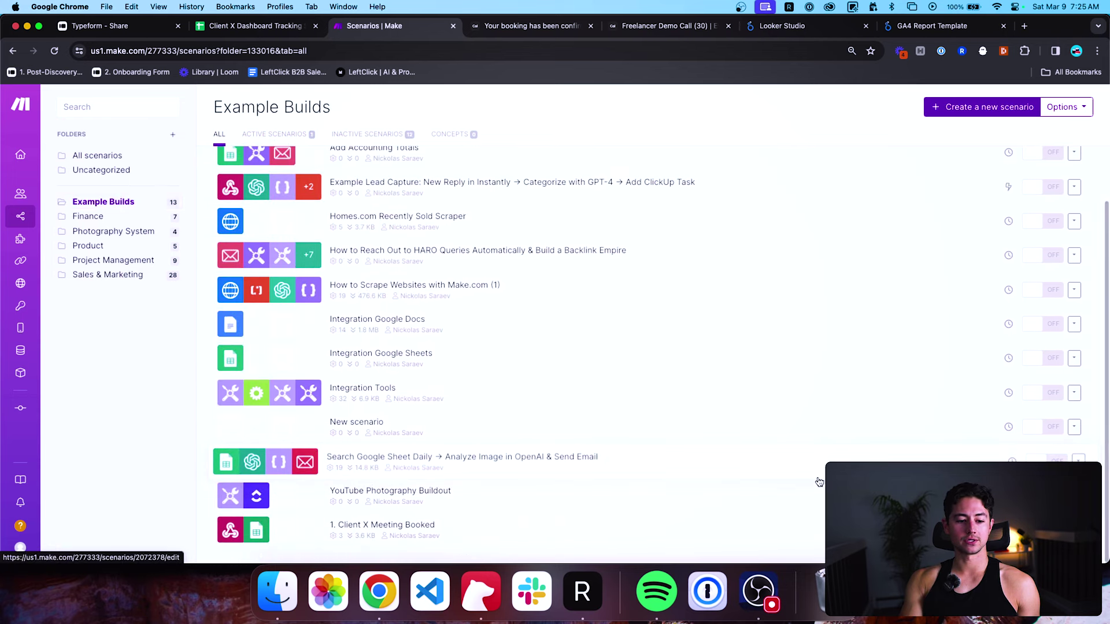
click(986, 107)
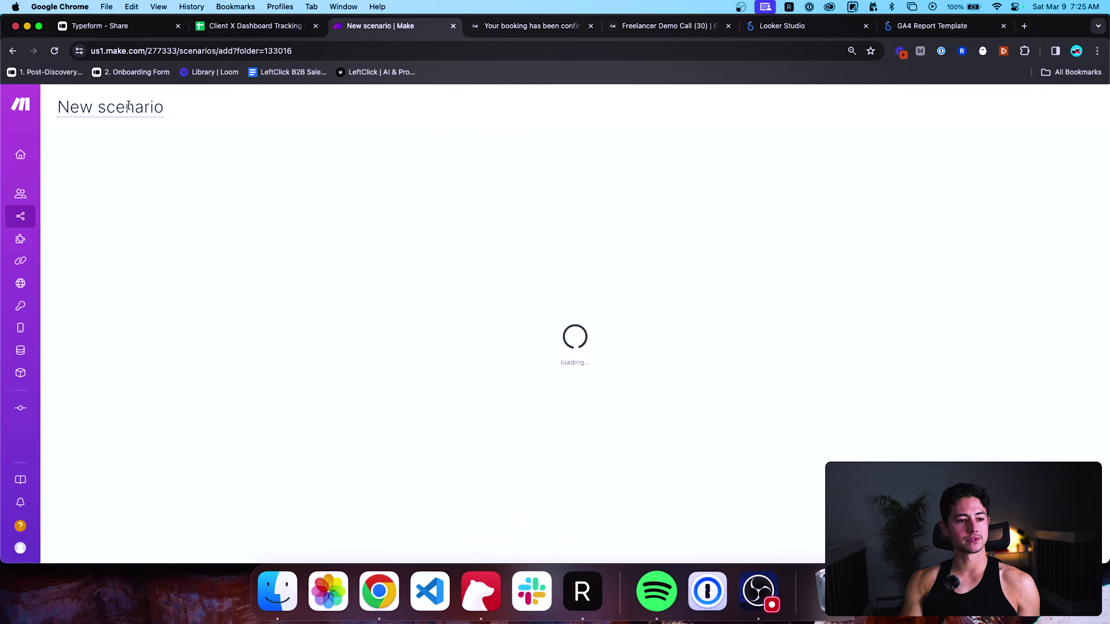
Rename the scenario to '2. Client X Discovery Form Filled'.
key(super+a)
text(2. Client X)
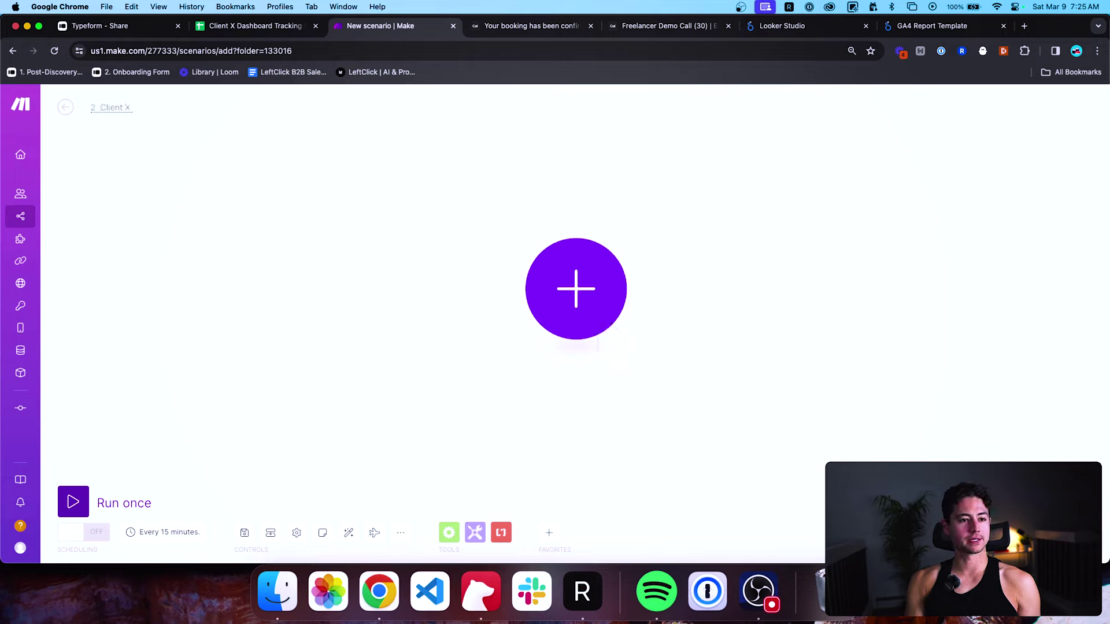
text( Discovery F)
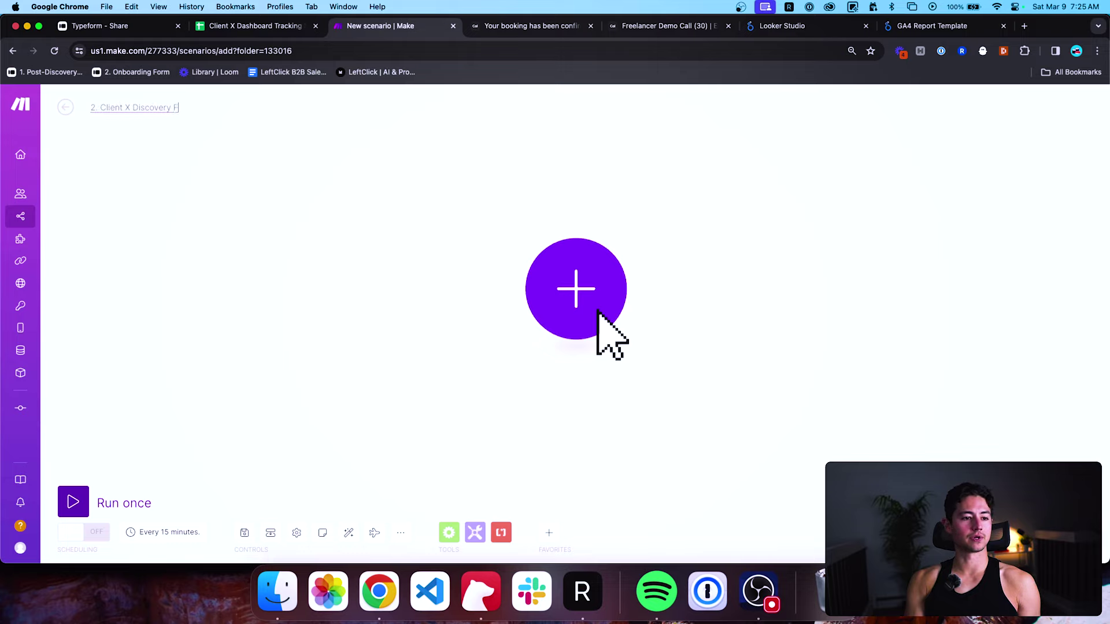
text(orm Filled)
key(Return)
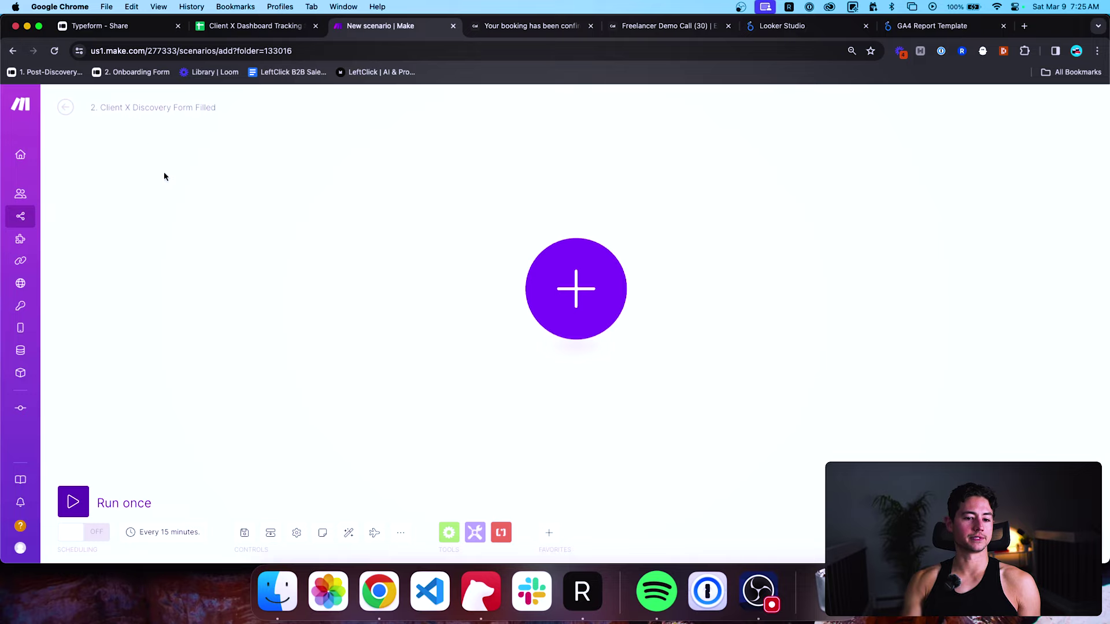
click(419, 298)
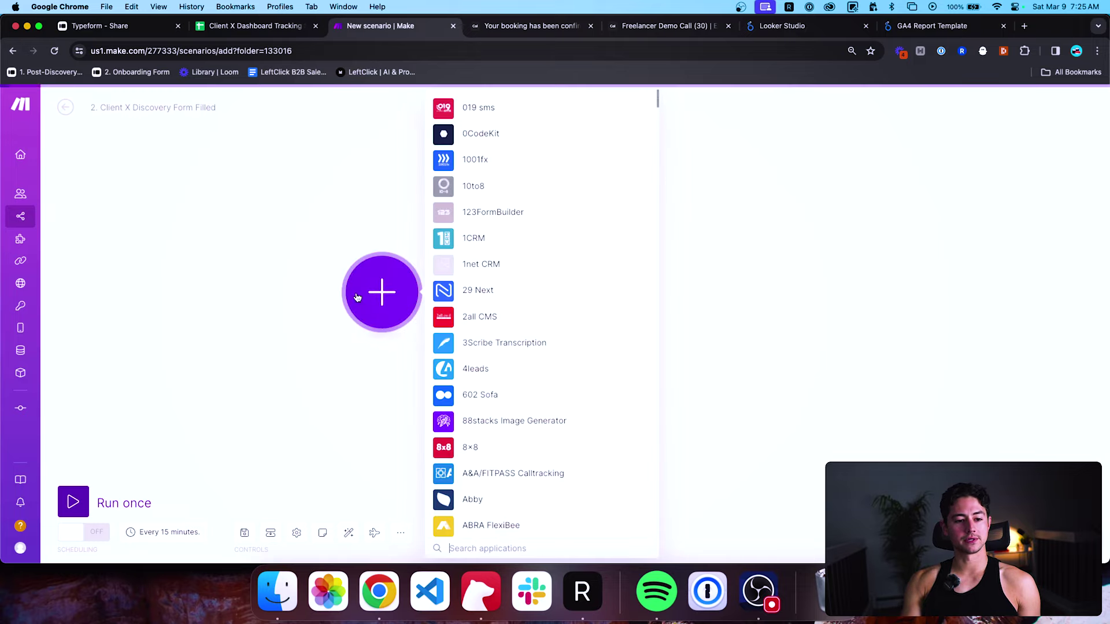
text(typeform)
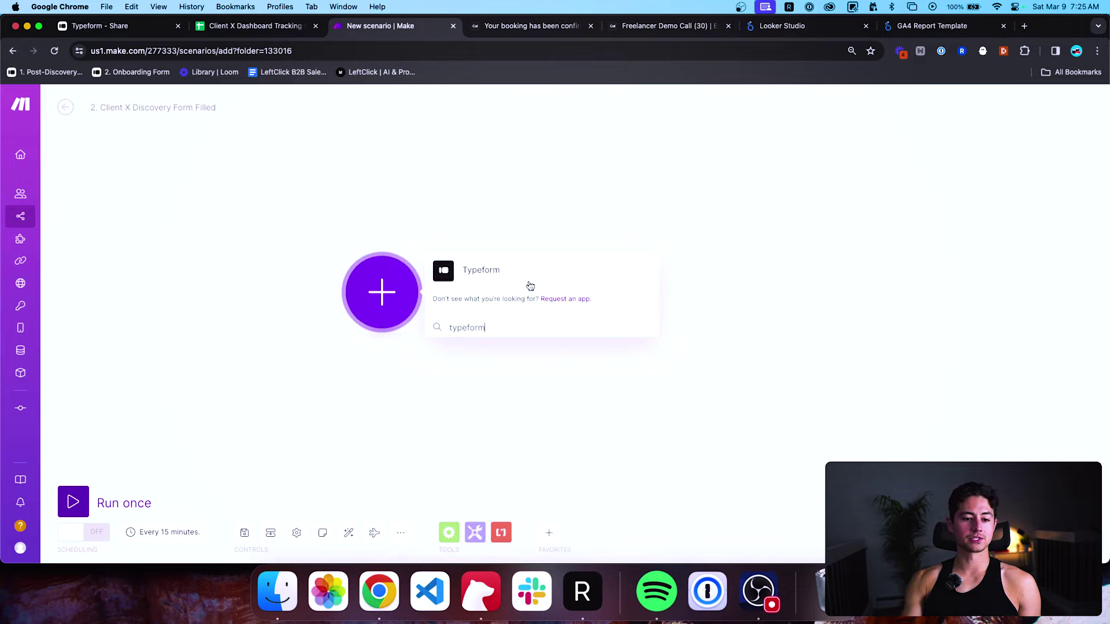
click(524, 276)
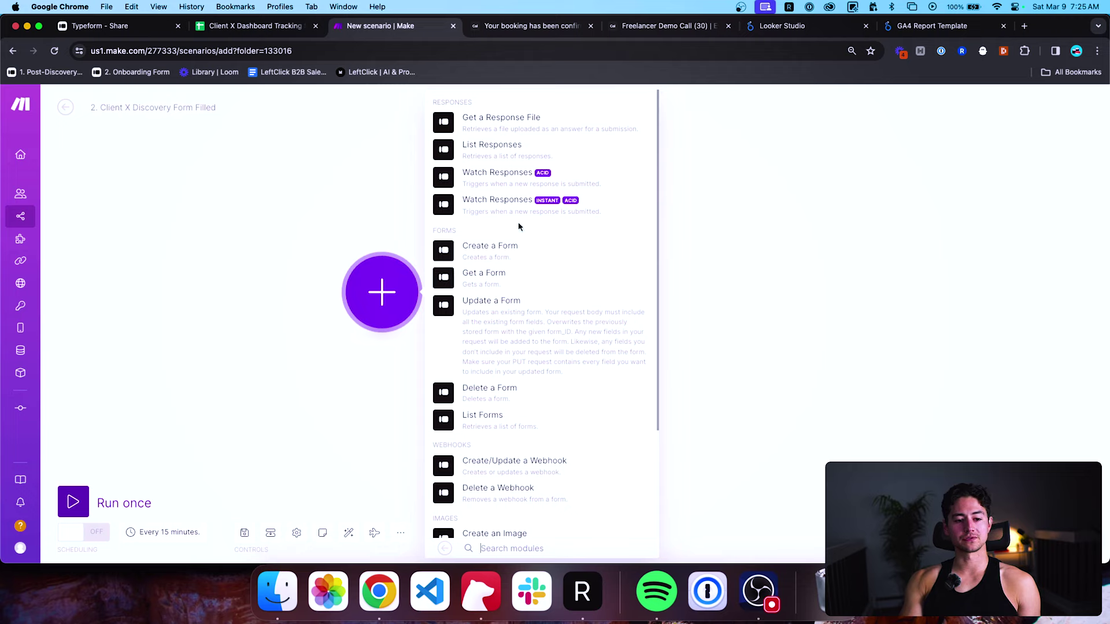
click(521, 205)
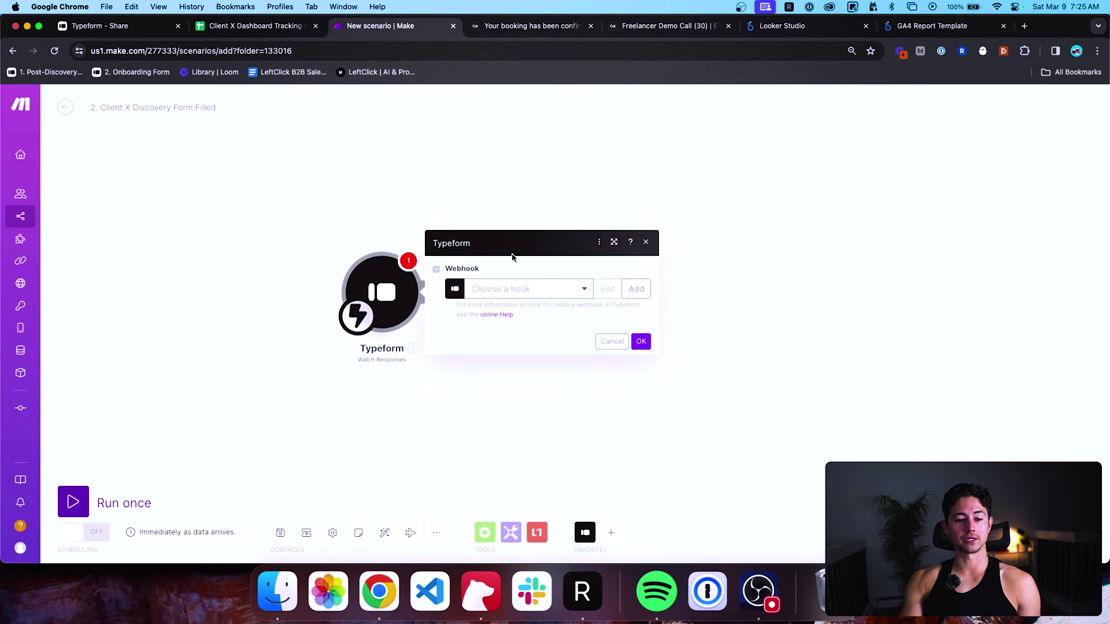
Add and save webhook 'Example Dashboard Discovery Call Form' for Client X Dashboard Discovery Call Form (Example).
click(541, 288)
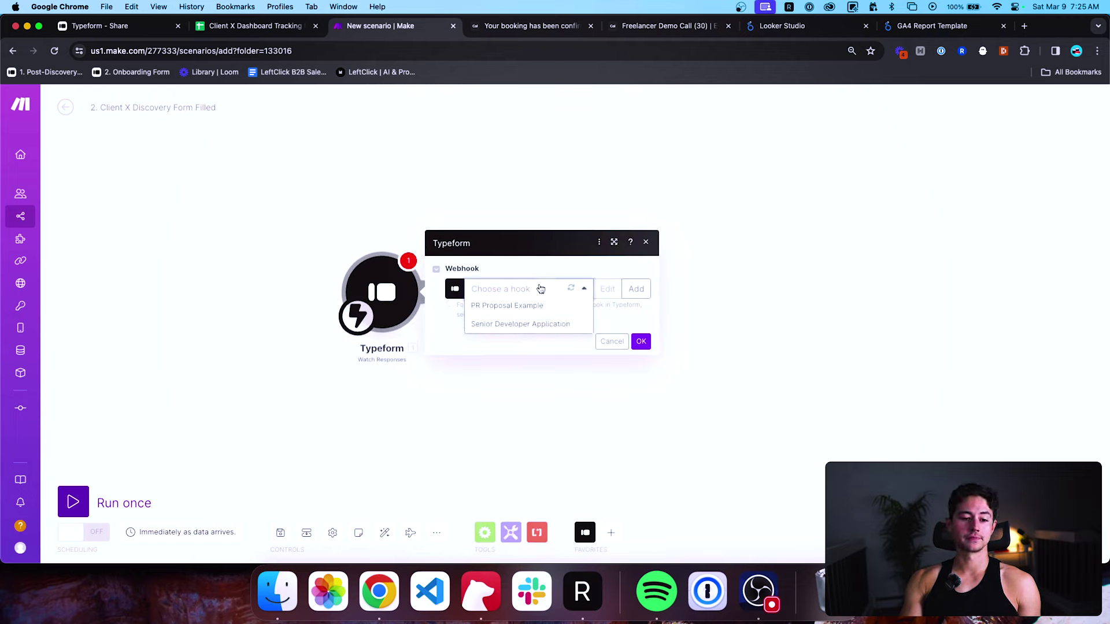
click(582, 287)
click(626, 288)
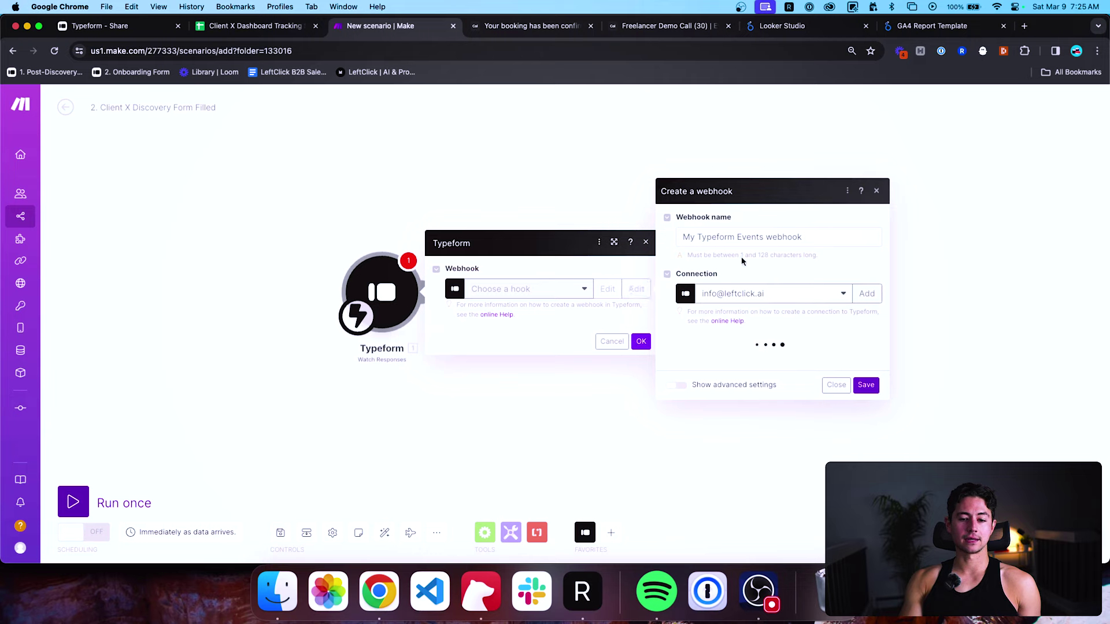
key(BackSpace)
text(Exam)
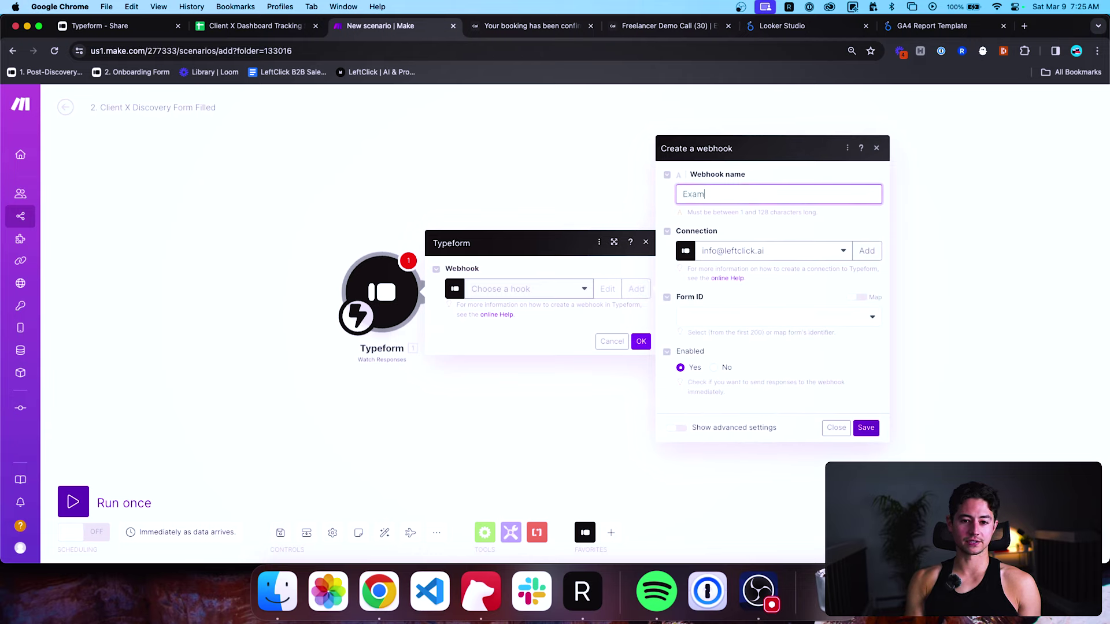
text(ple)
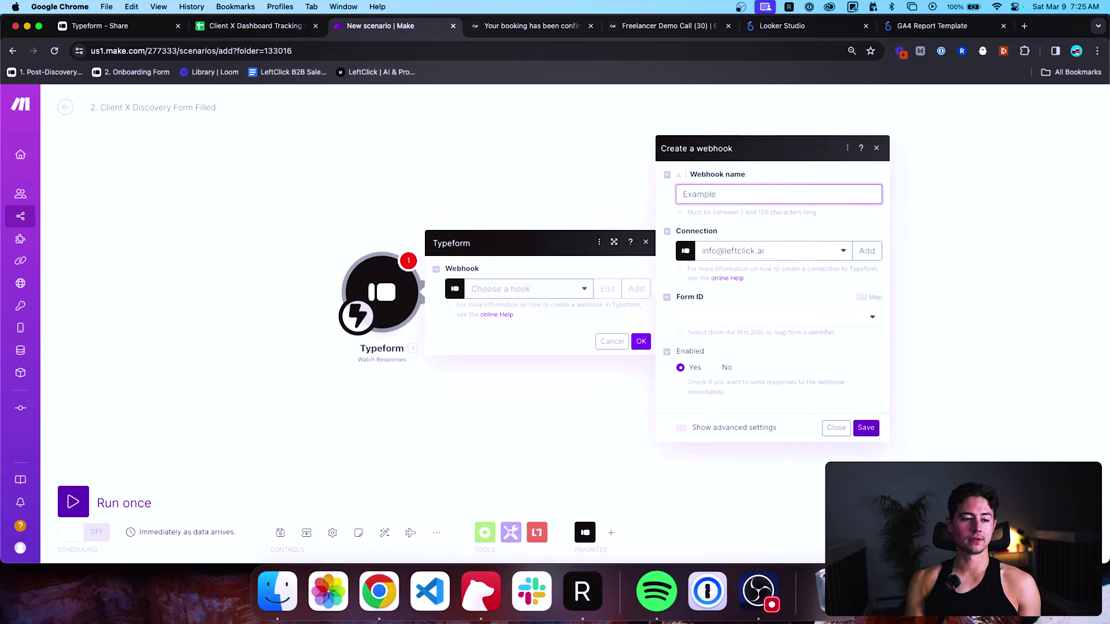
text( Dashboard)
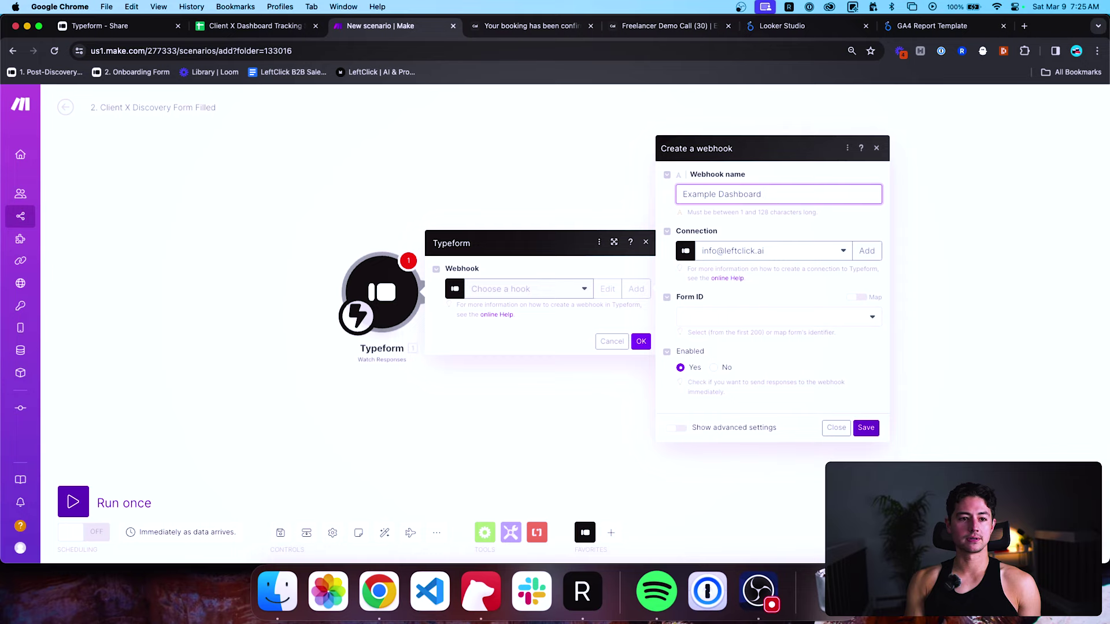
text( Discovery Call Form)
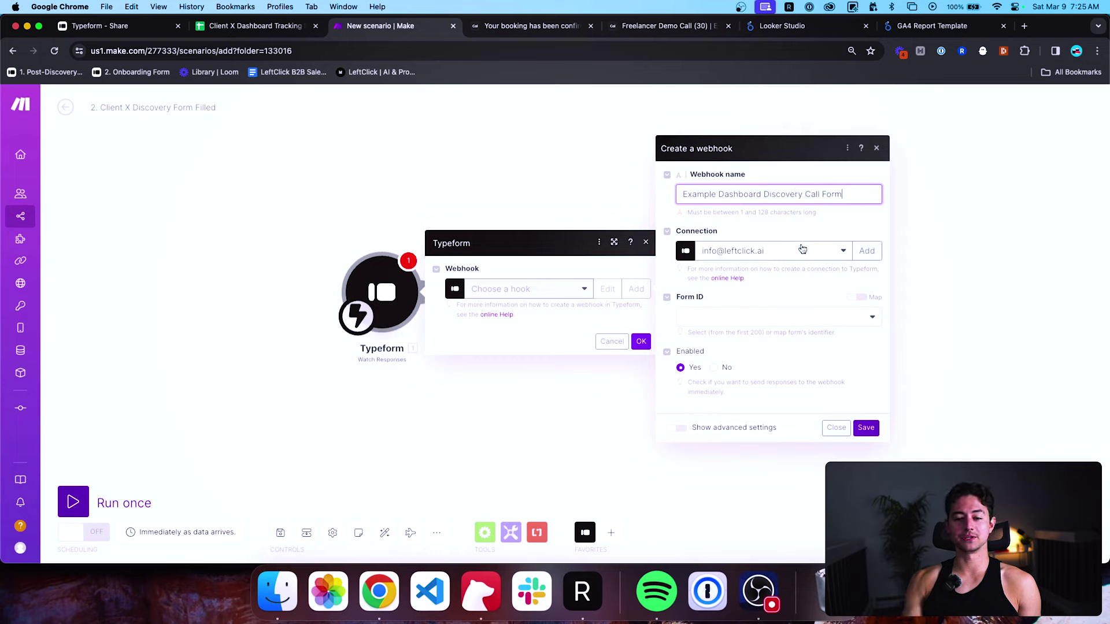
click(830, 316)
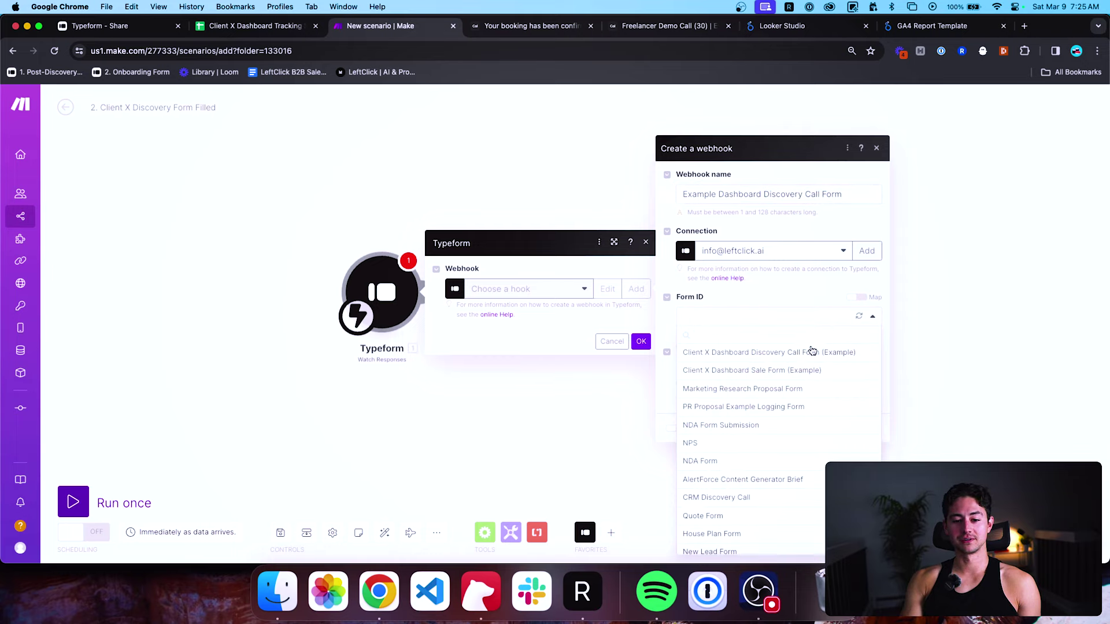
click(711, 358)
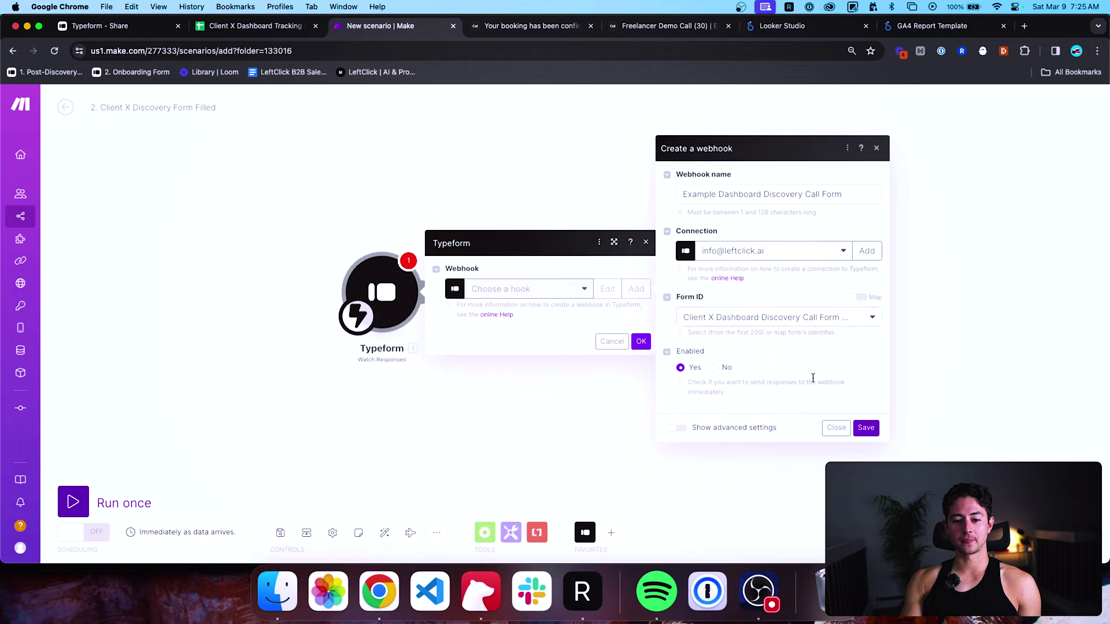
click(863, 427)
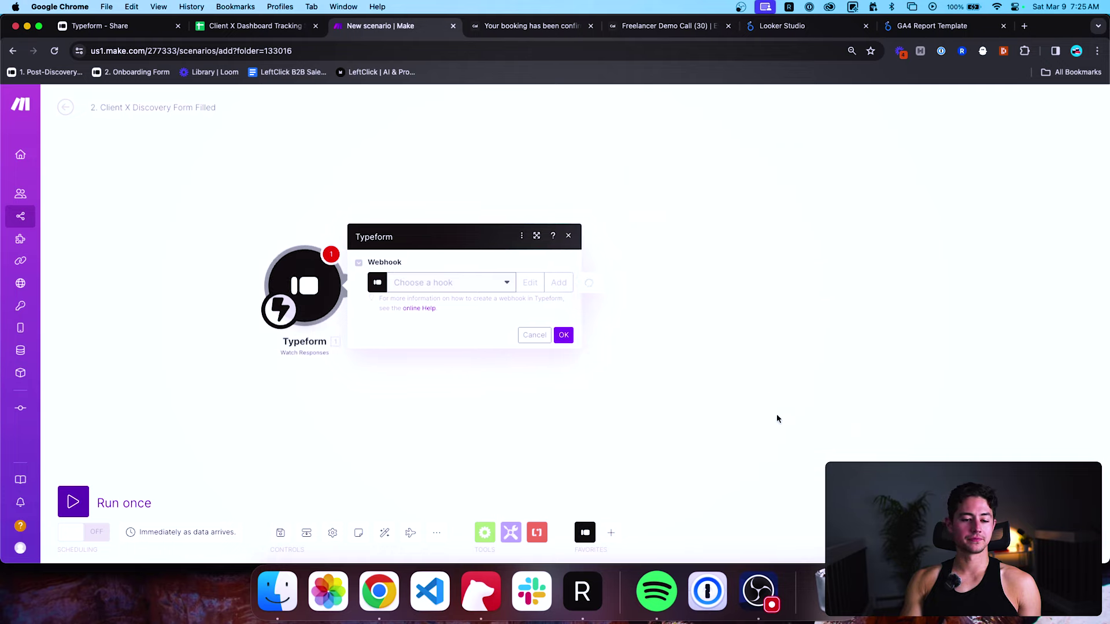
Confirm the Typeform trigger and add a Tools Sleep step with a 2-second delay after it.
click(572, 358)
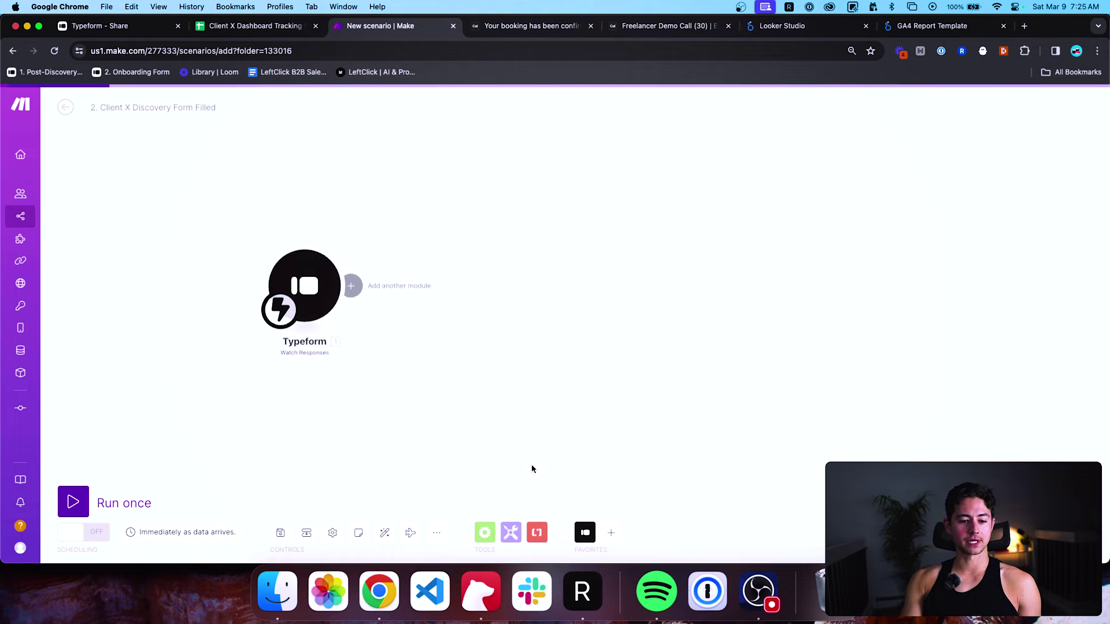
click(511, 532)
click(541, 226)
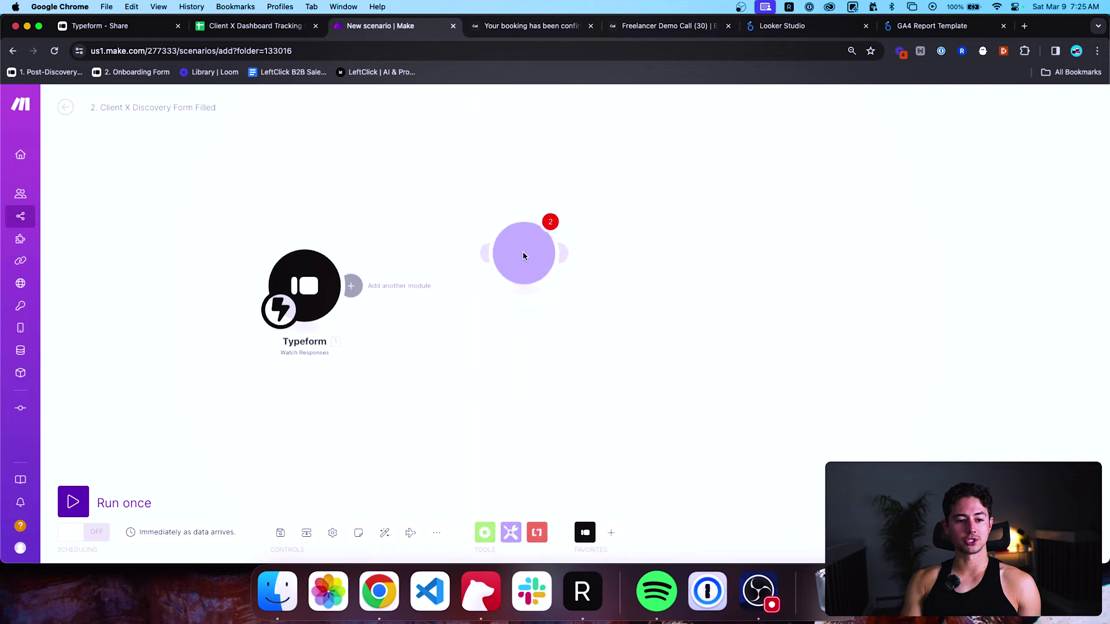
click(453, 284)
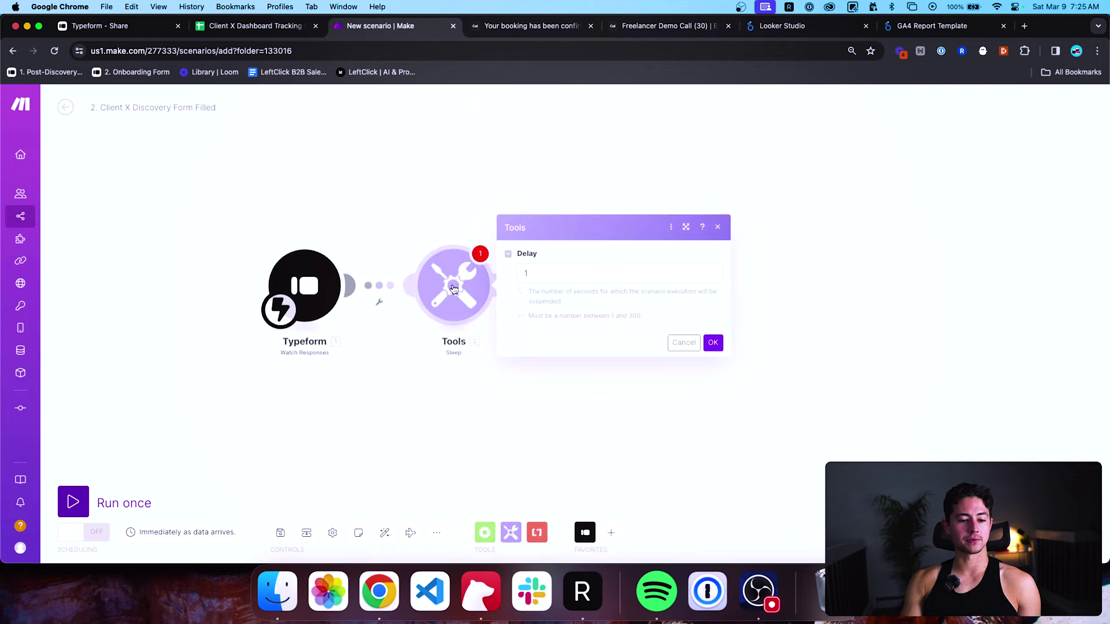
text(2)
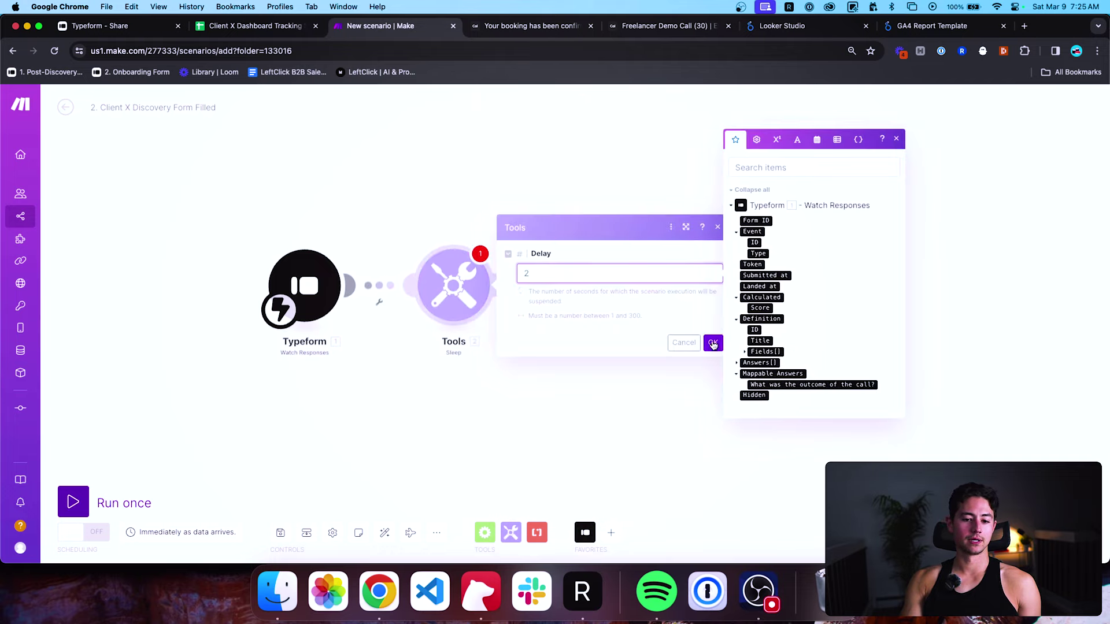
click(713, 344)
click(585, 534)
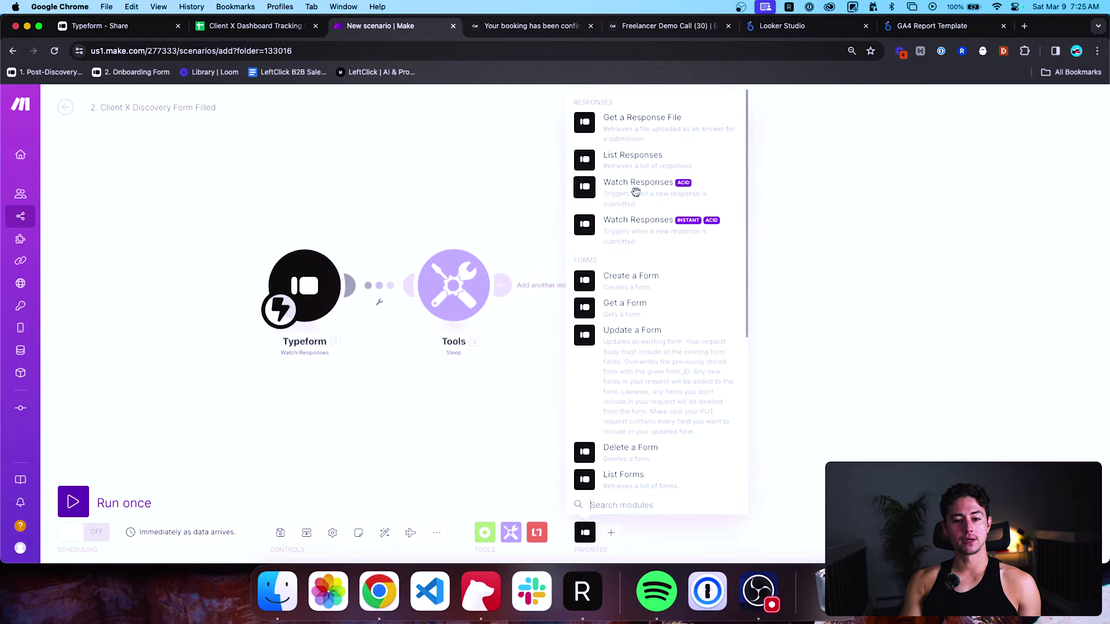
Add a Typeform List Responses step on the other connection for Client X Dashboard Discovery Call Form (Example).
click(633, 159)
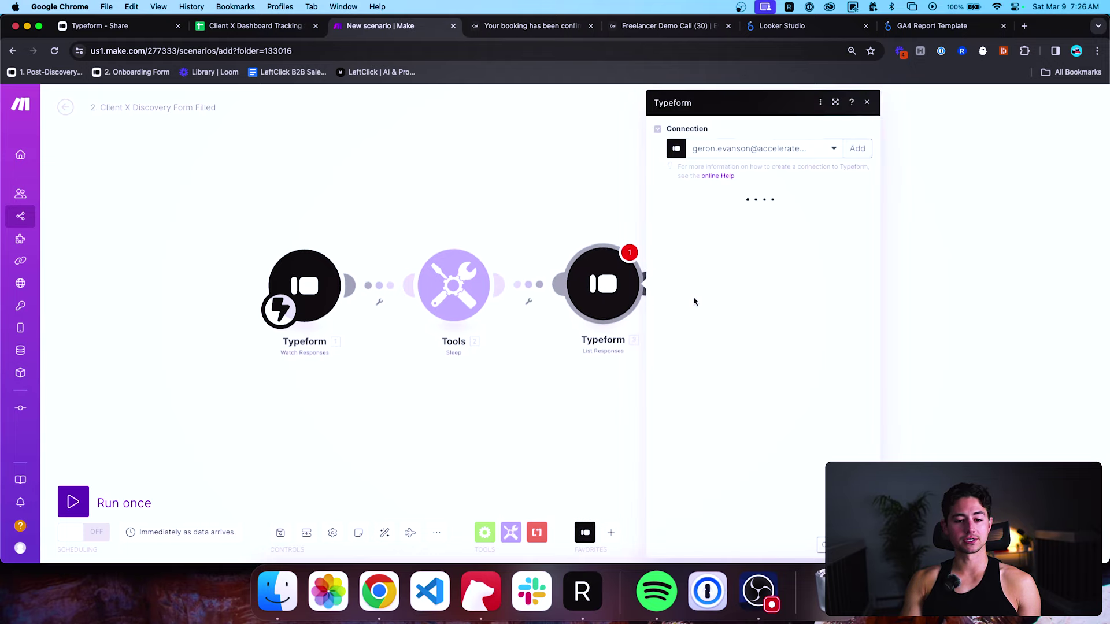
click(633, 274)
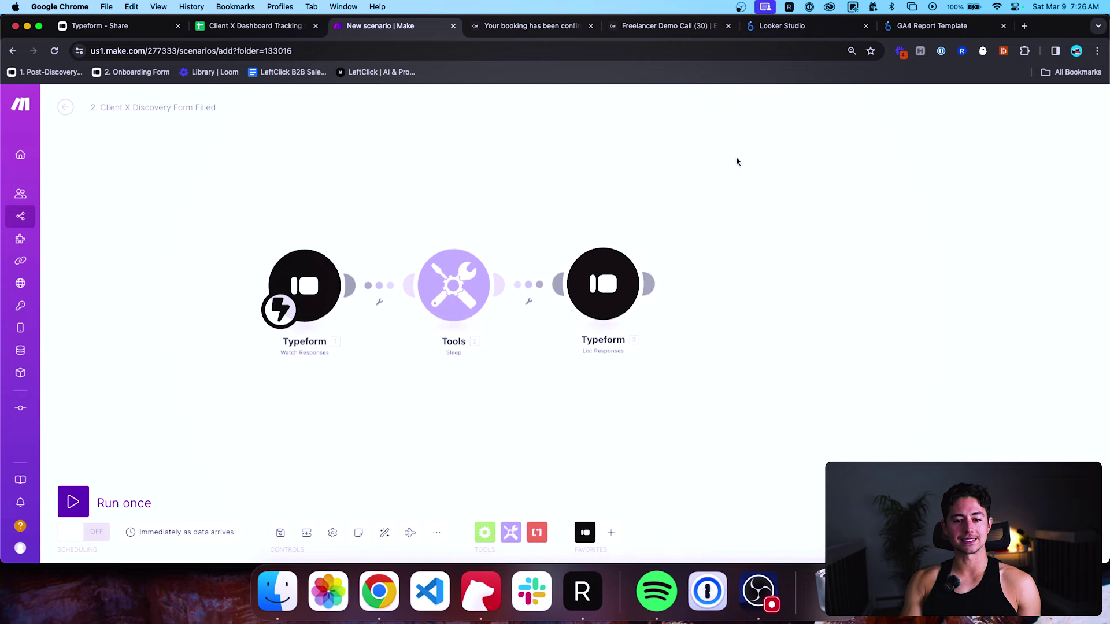
click(636, 280)
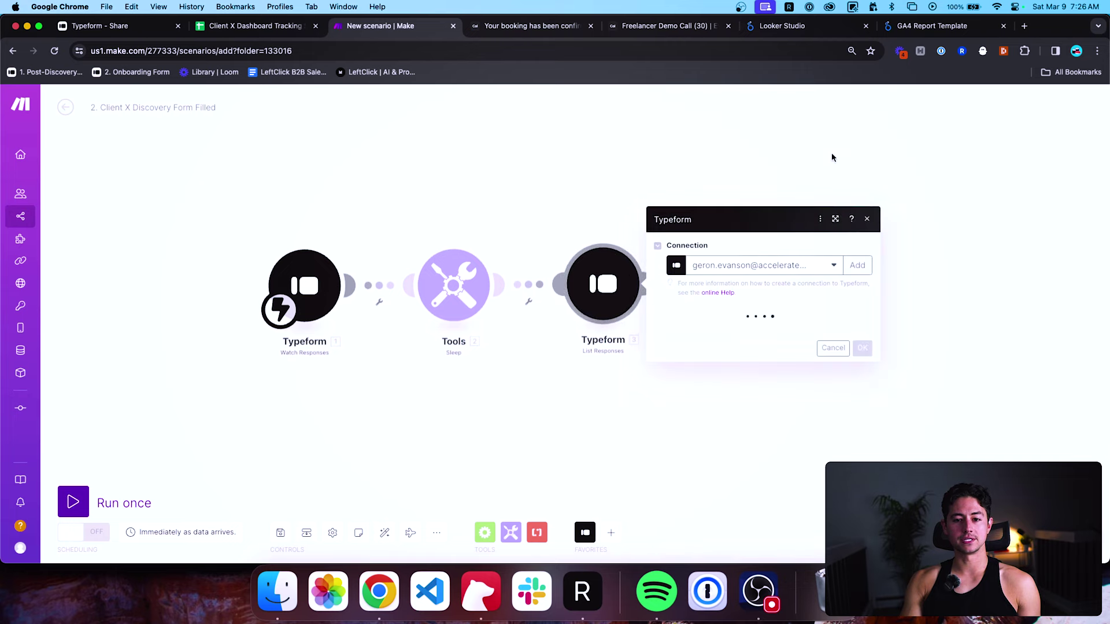
click(827, 152)
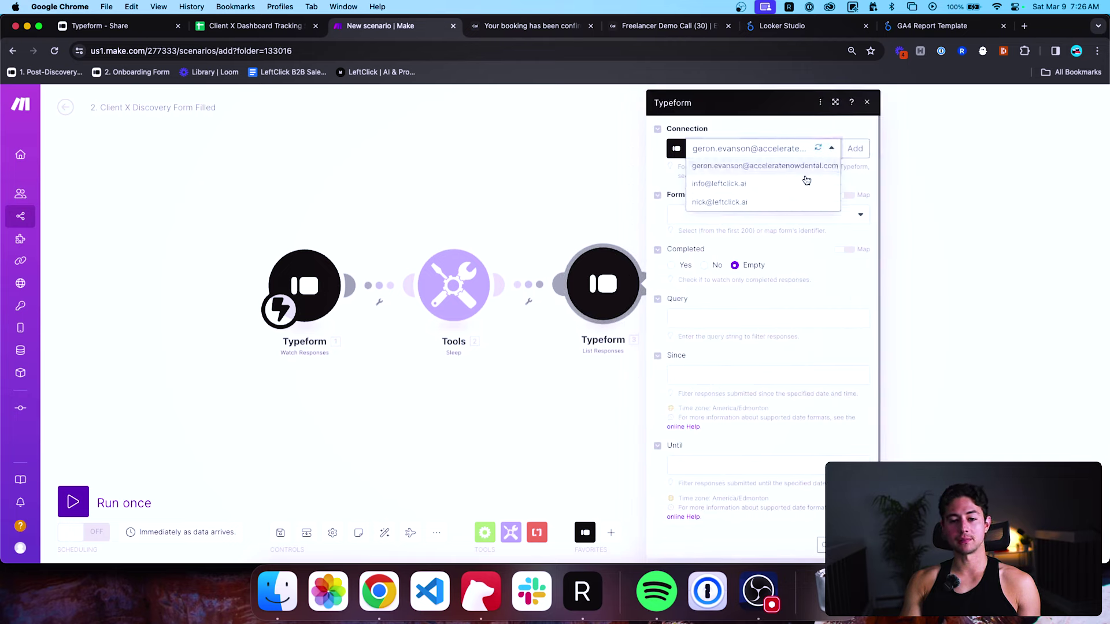
click(797, 178)
click(740, 218)
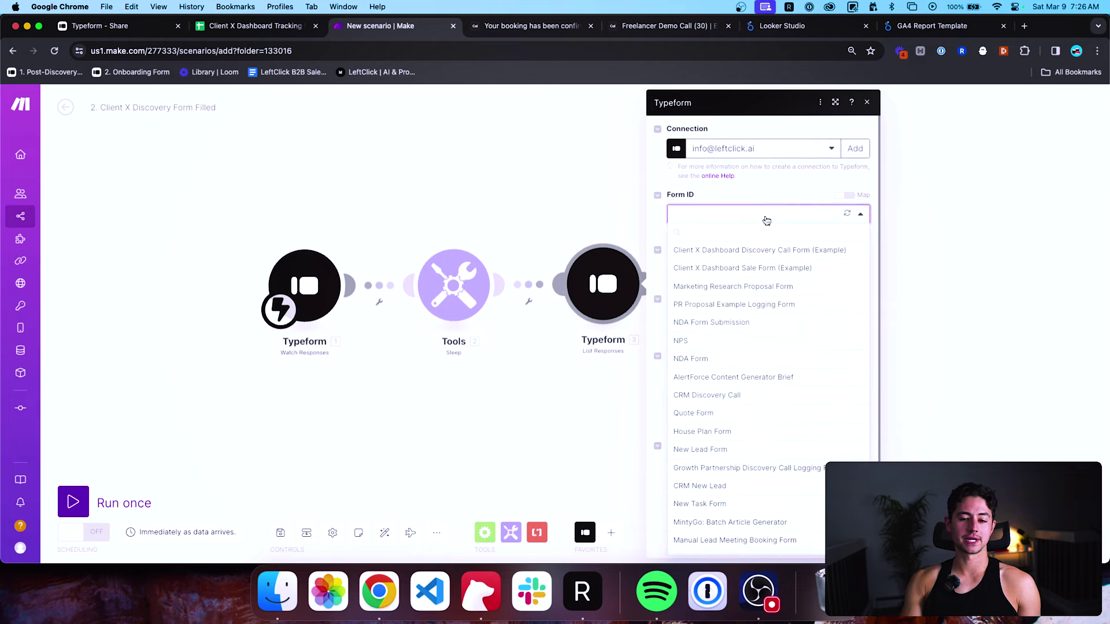
click(752, 251)
Set the List Responses limit to 1, save the module, and auto-arrange the canvas.
scroll(816, 280, down, 5)
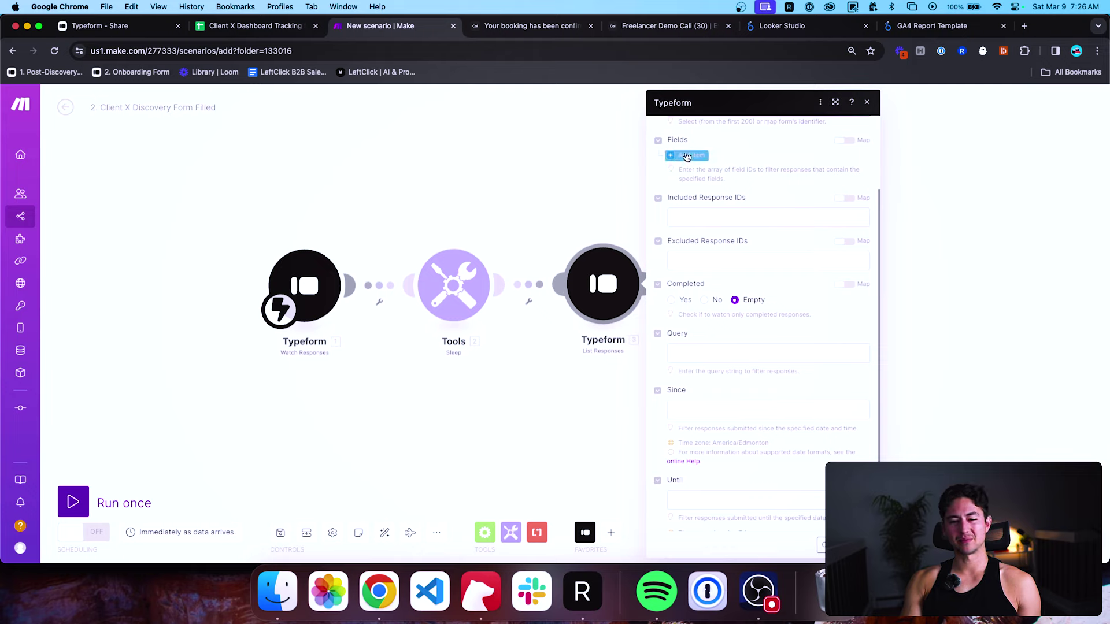
scroll(740, 271, down, 2)
click(726, 497)
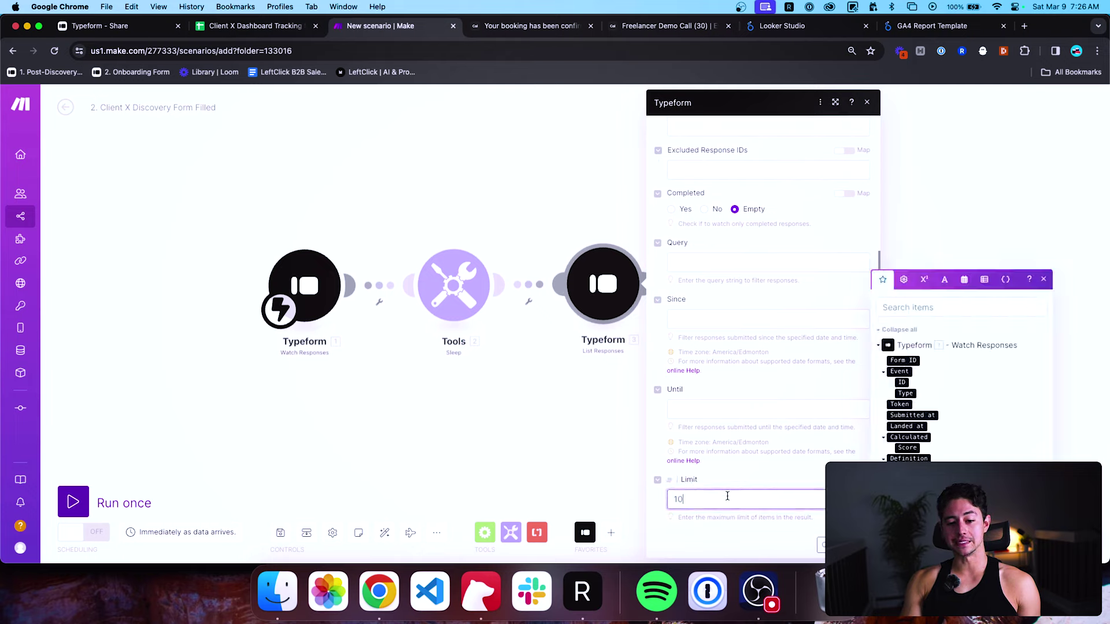
key(super+a)
text(1)
click(855, 545)
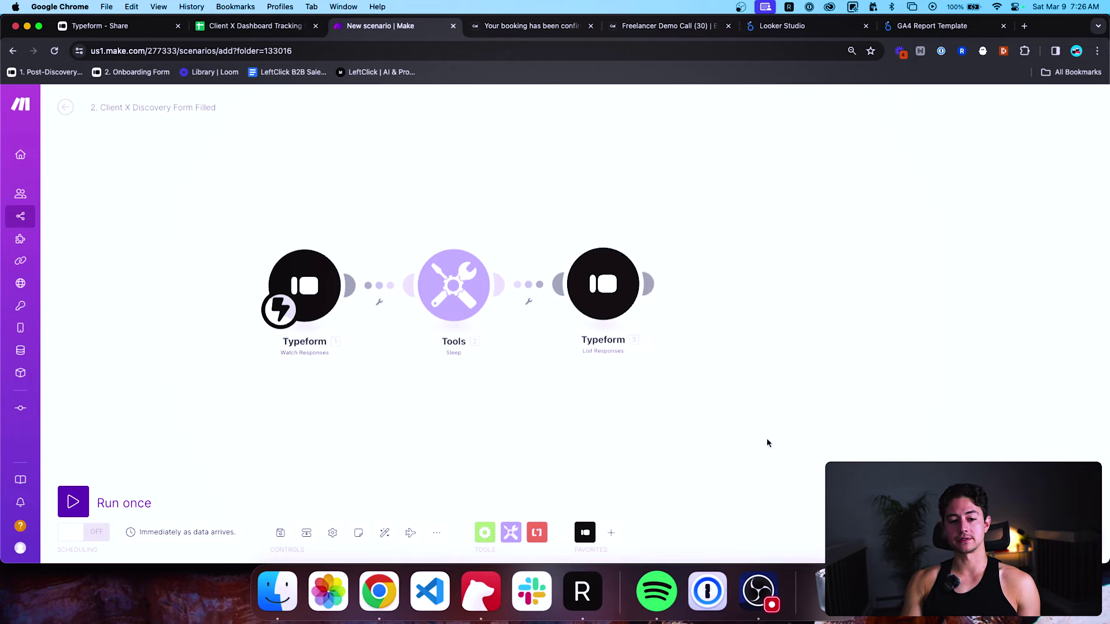
click(385, 533)
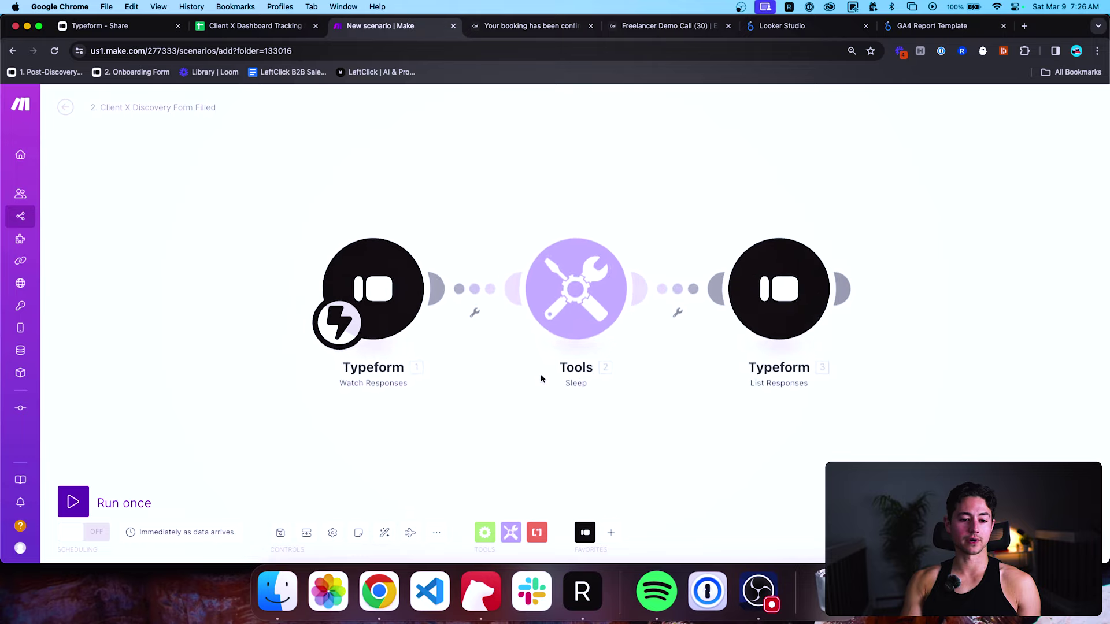
Review the Sleep and trigger settings, then run once and submit a Sent proposal test answer.
click(577, 313)
click(533, 208)
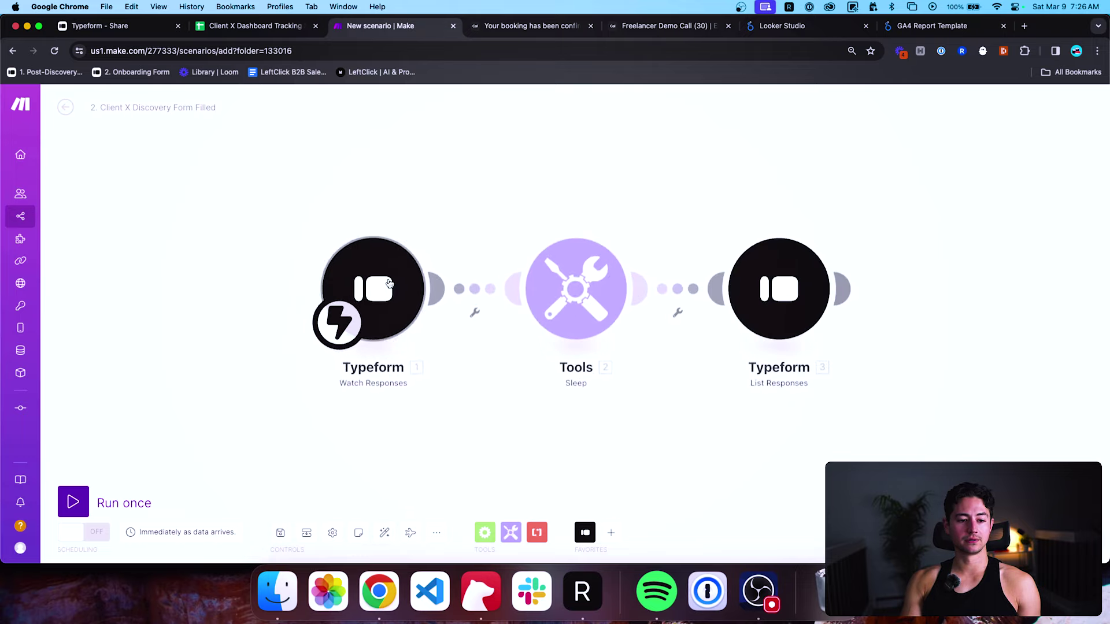
click(373, 290)
click(626, 183)
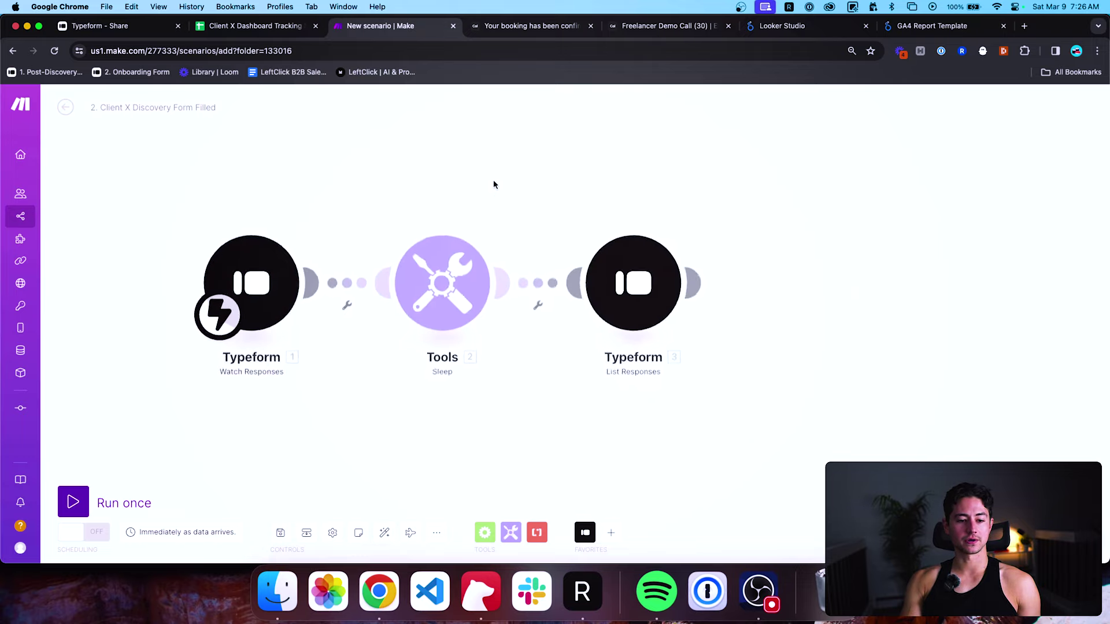
click(74, 501)
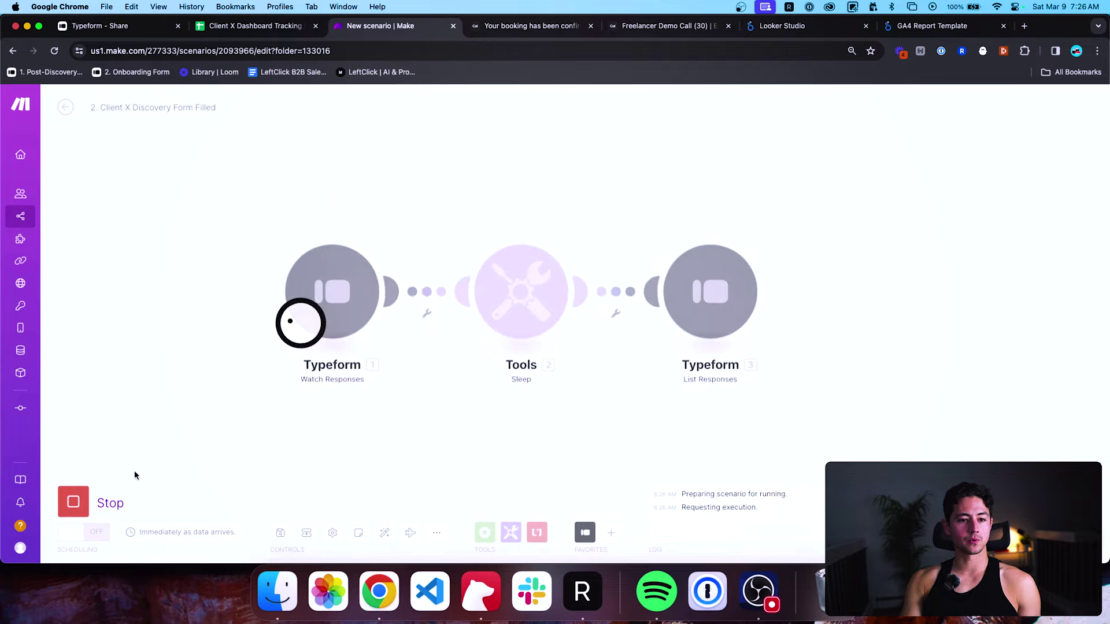
key(super+grave)
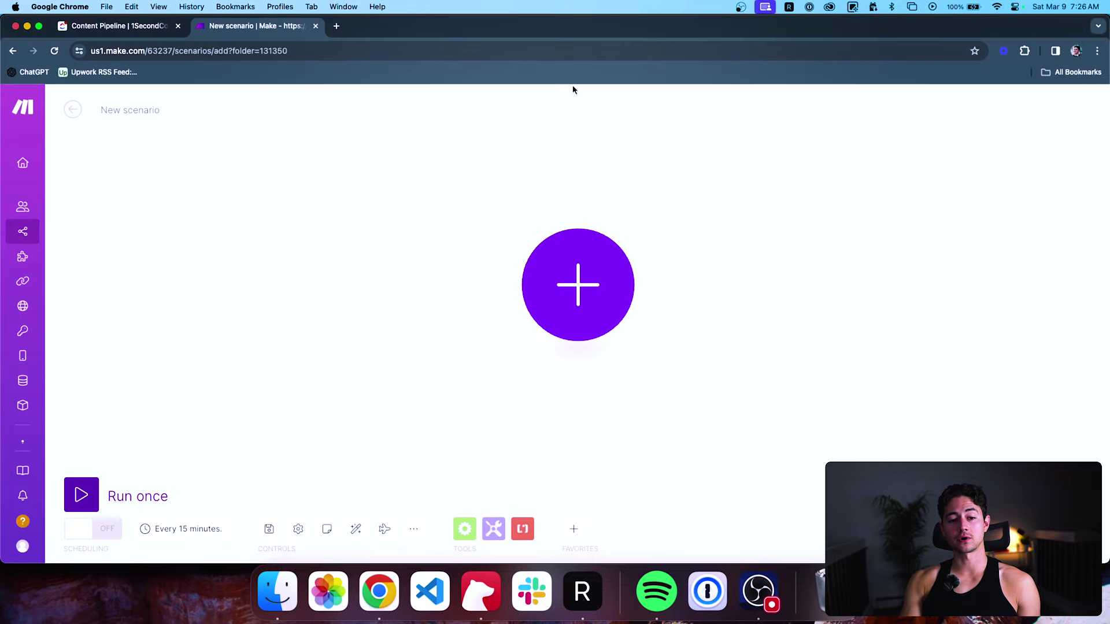
key(super+grave)
key(super+grave)
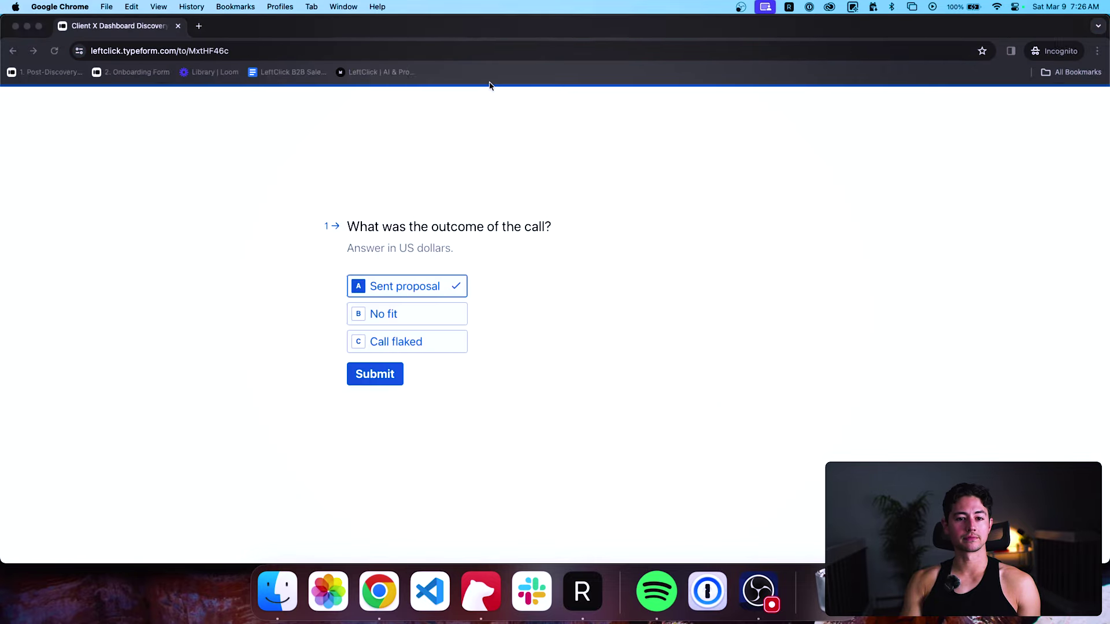
key(Return)
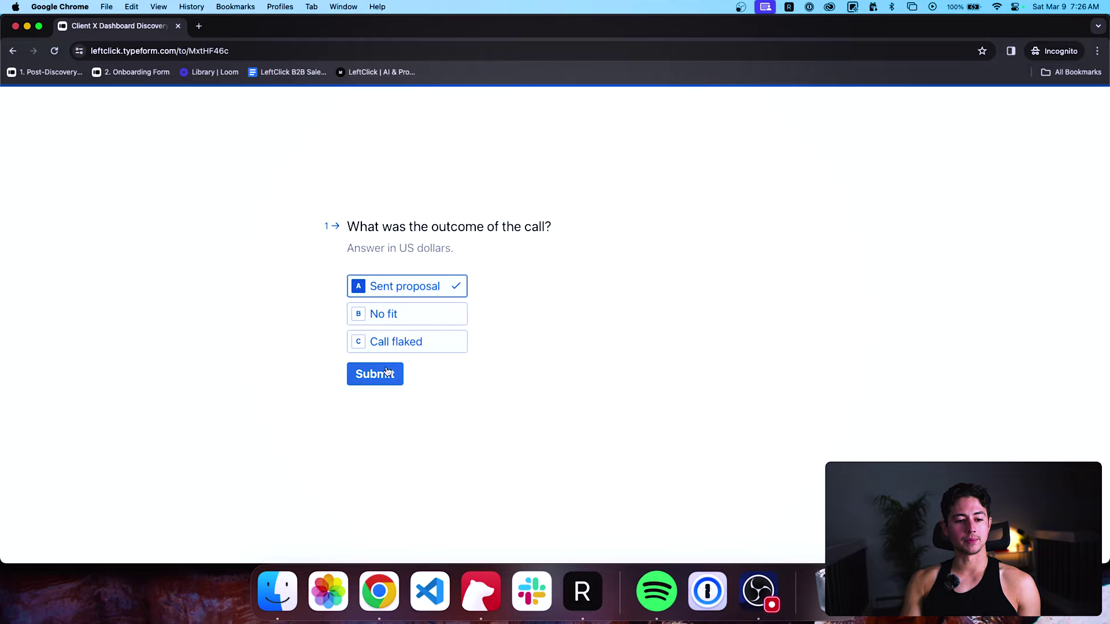
key(super+grave)
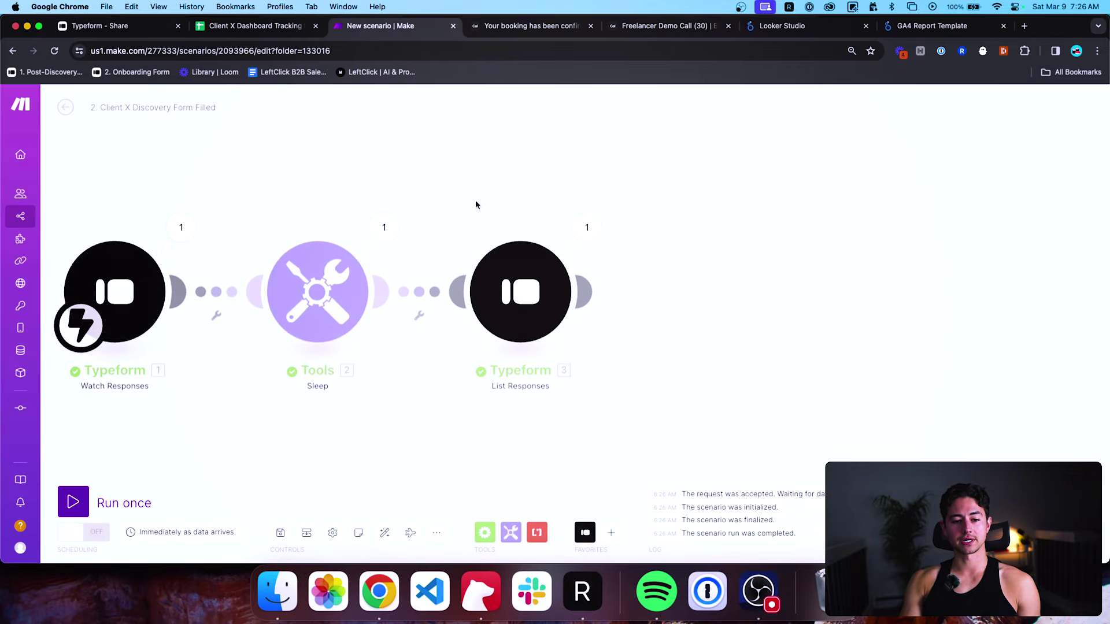
Inspect the List Responses output, confirming the Sent proposal answer under Mappable Answers.
click(584, 226)
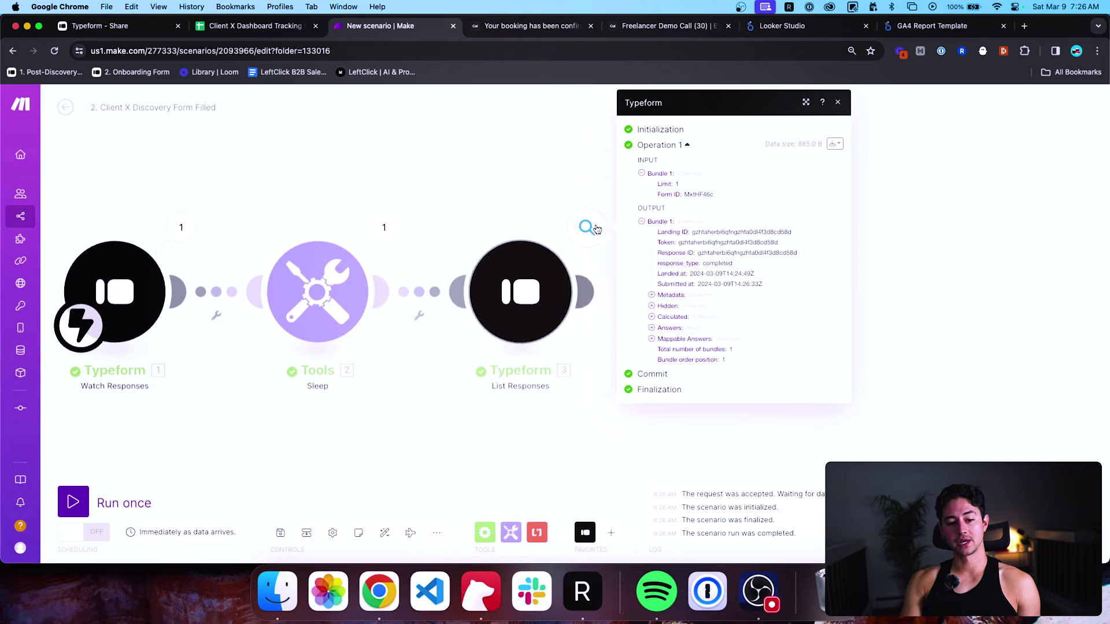
click(669, 340)
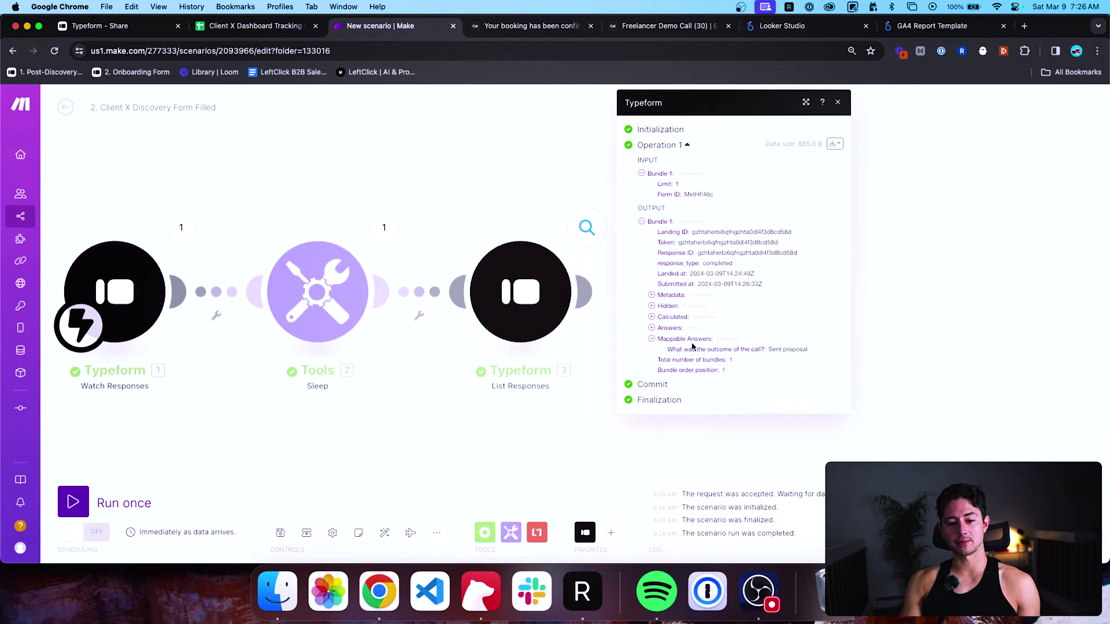
drag(671, 351, 778, 350)
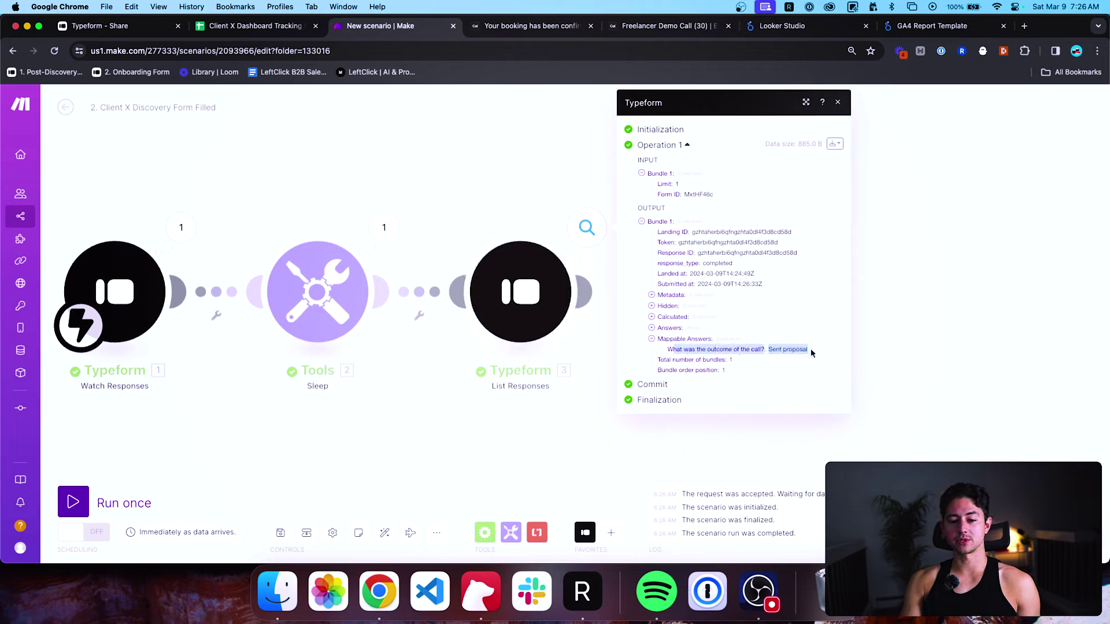
click(604, 324)
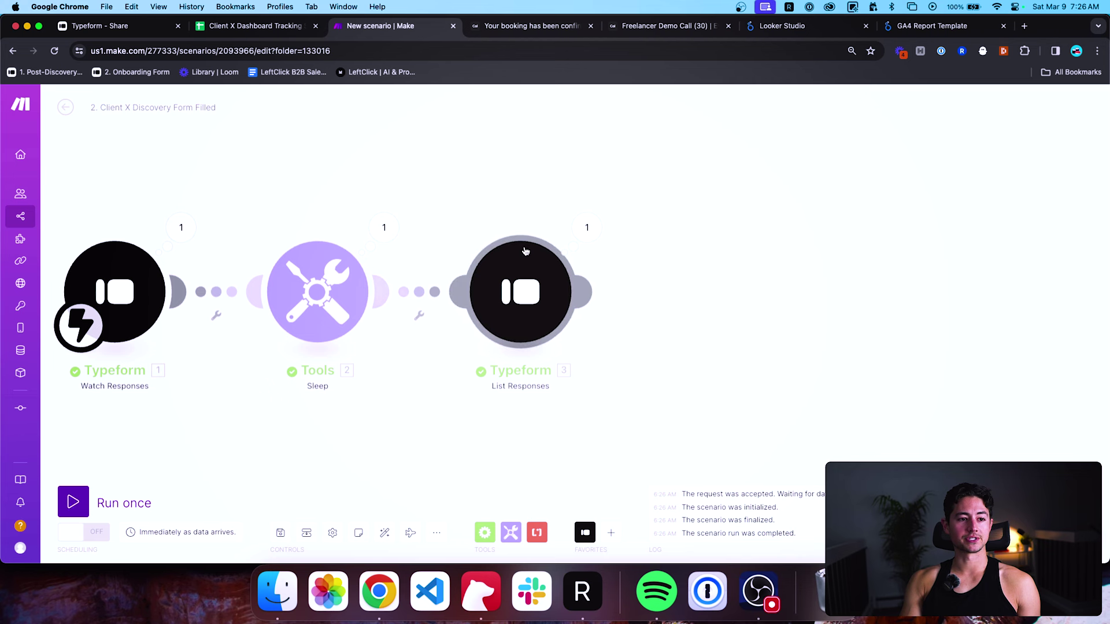
Check cells A2, C1 (Email) and C2 on the tracking sheet's Proposals Sent tab.
click(283, 29)
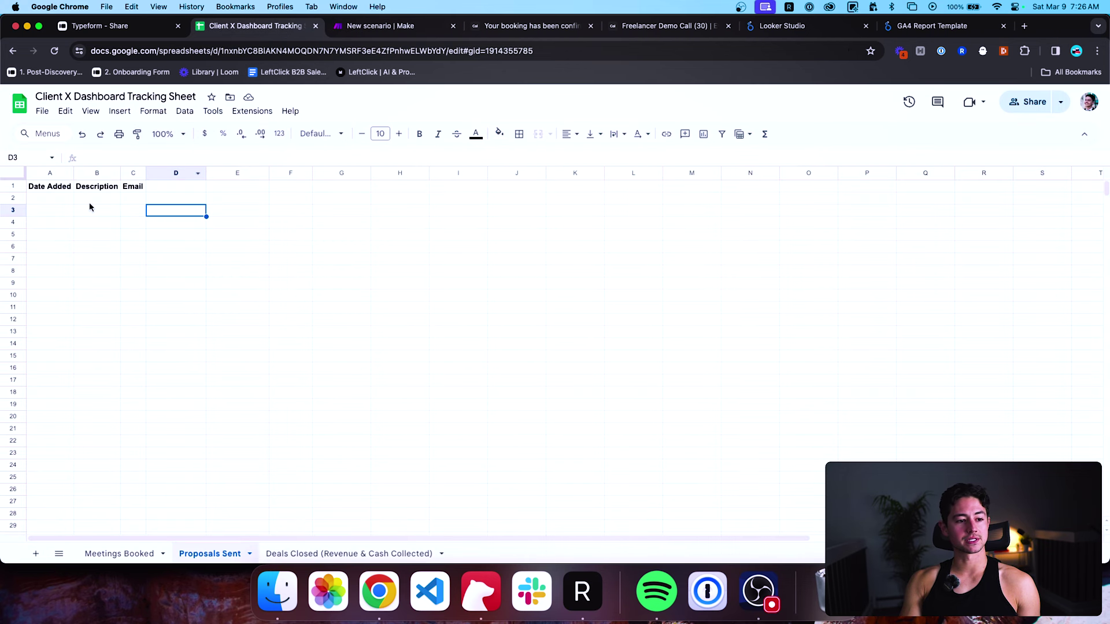
click(60, 202)
click(132, 188)
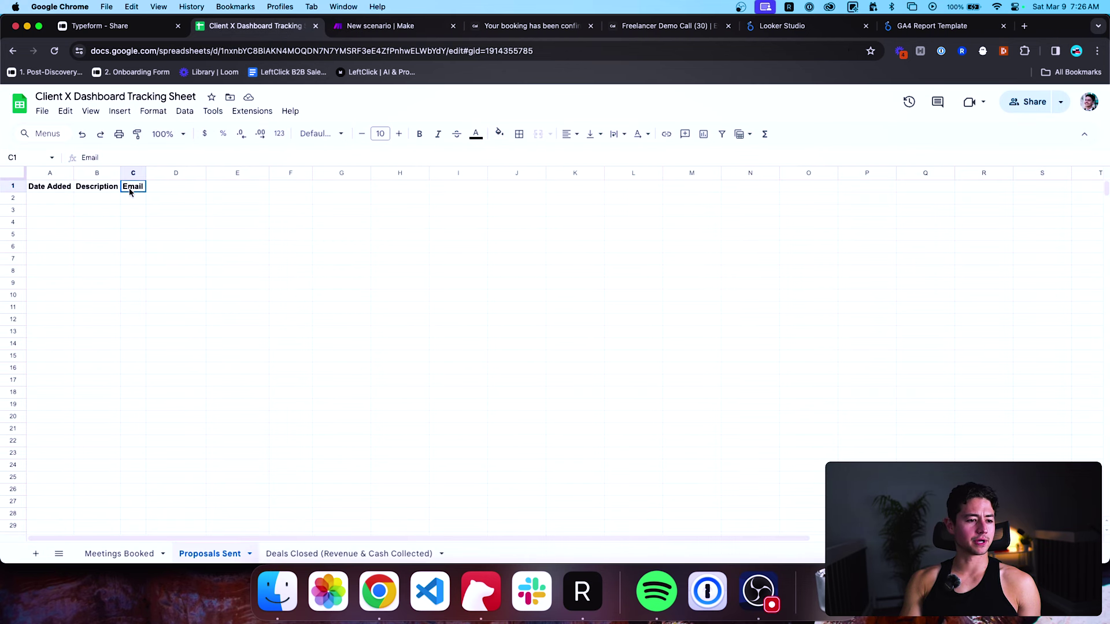
click(131, 201)
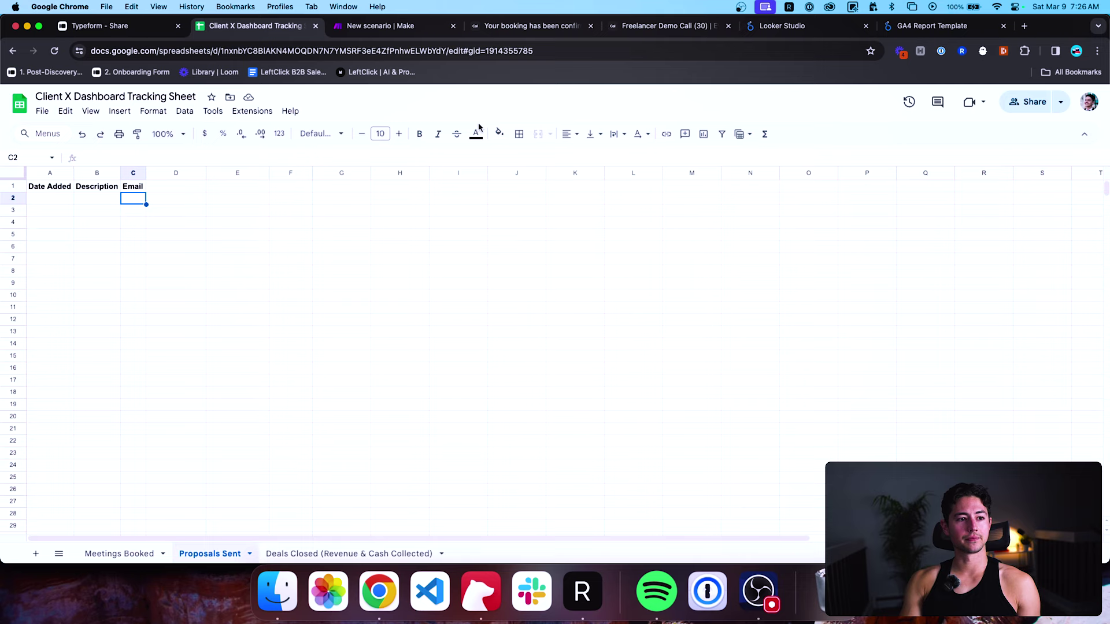
key(ctrl+shift+Tab)
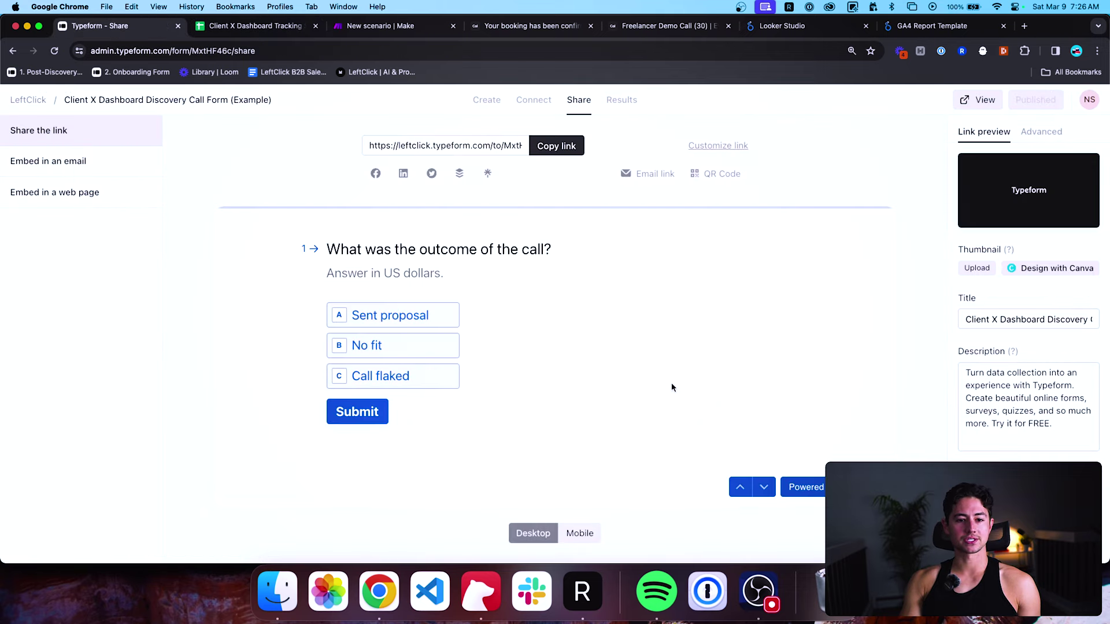
Add a bold 'What's the client email?' Email question as question 2 and make it required.
click(489, 101)
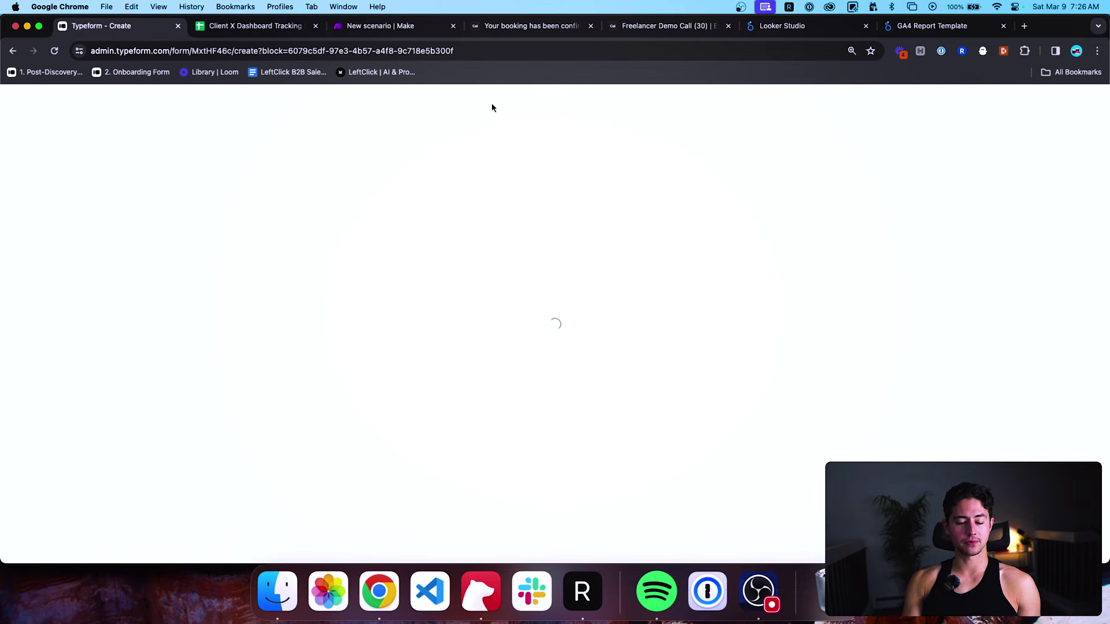
click(141, 135)
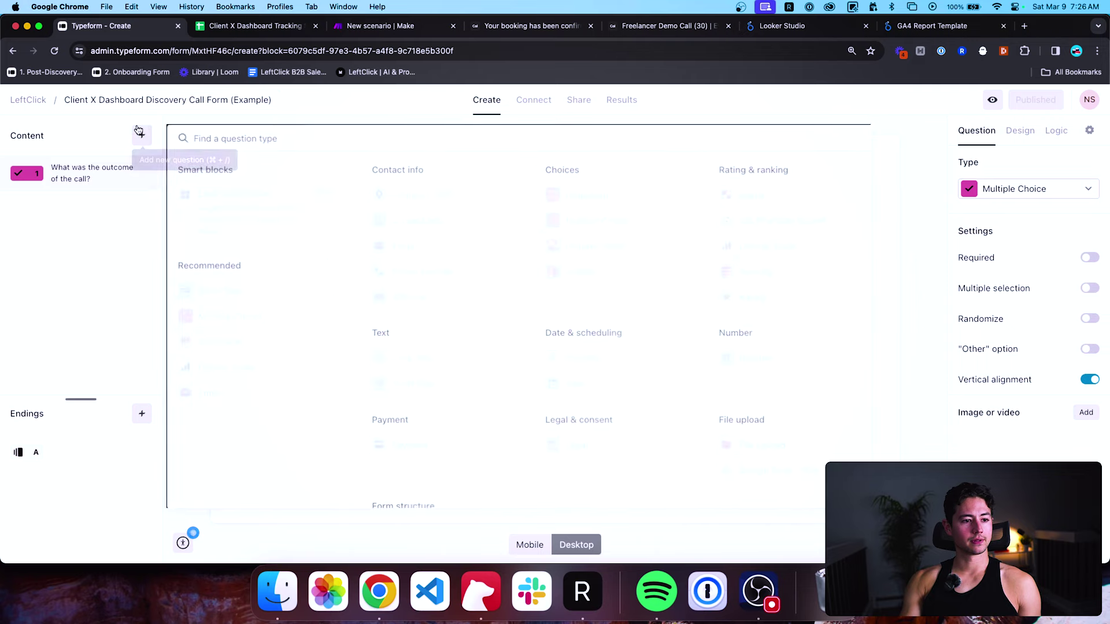
click(440, 242)
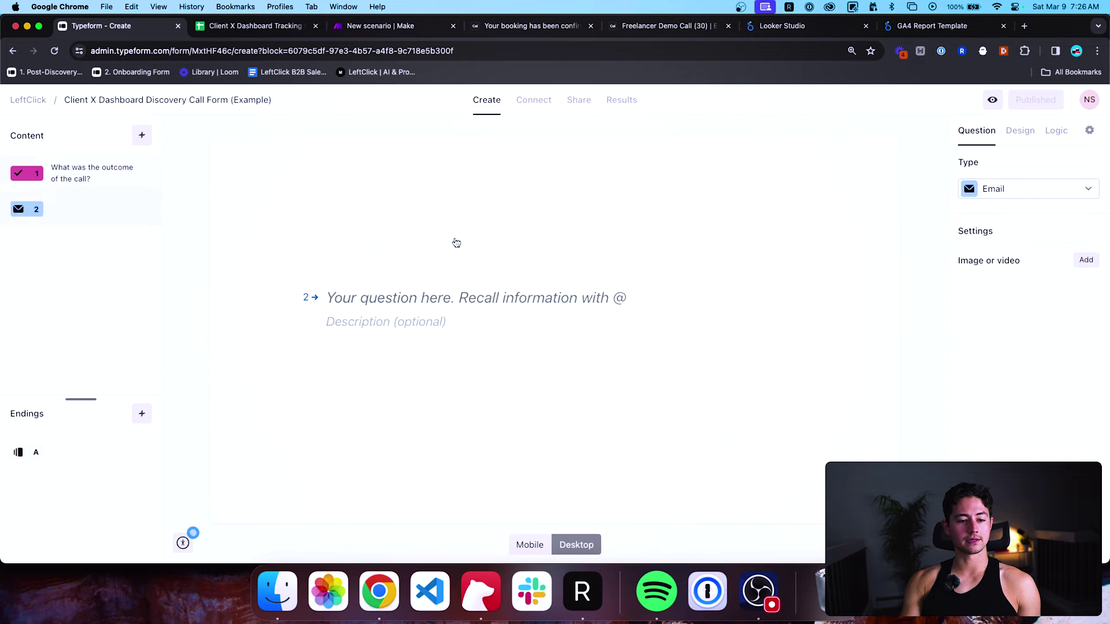
text(What's the client email?)
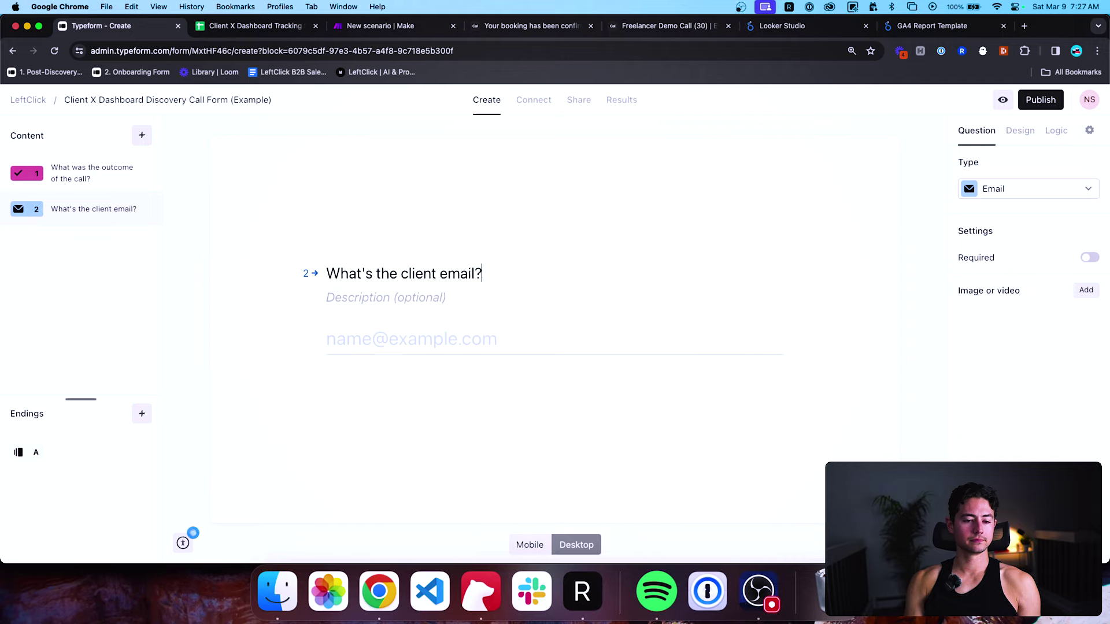
key(super+a)
key(super+b)
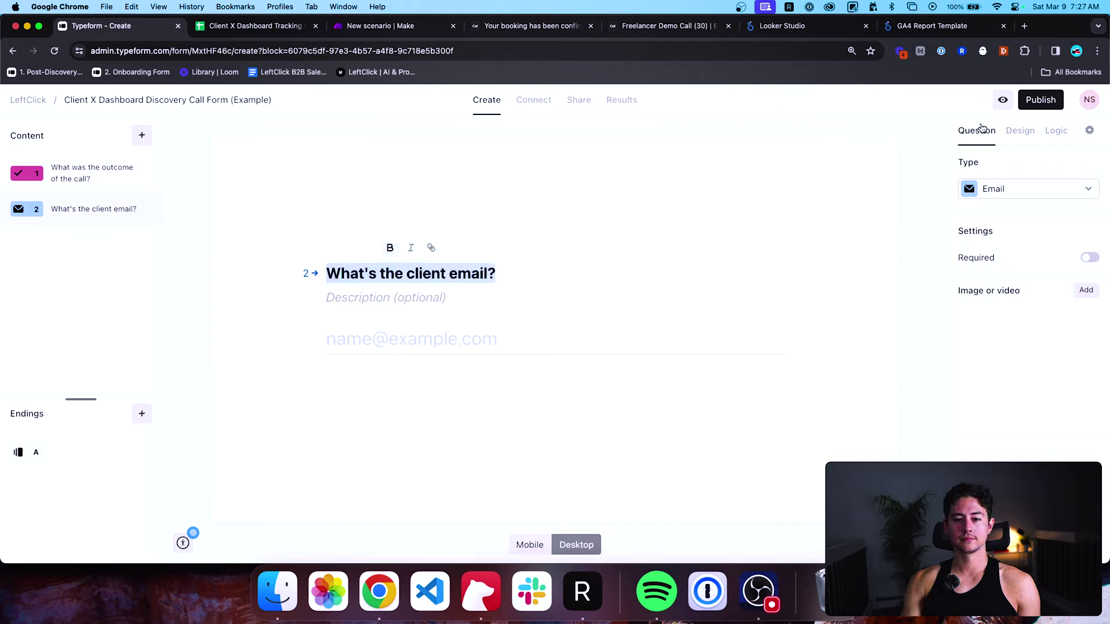
click(1090, 257)
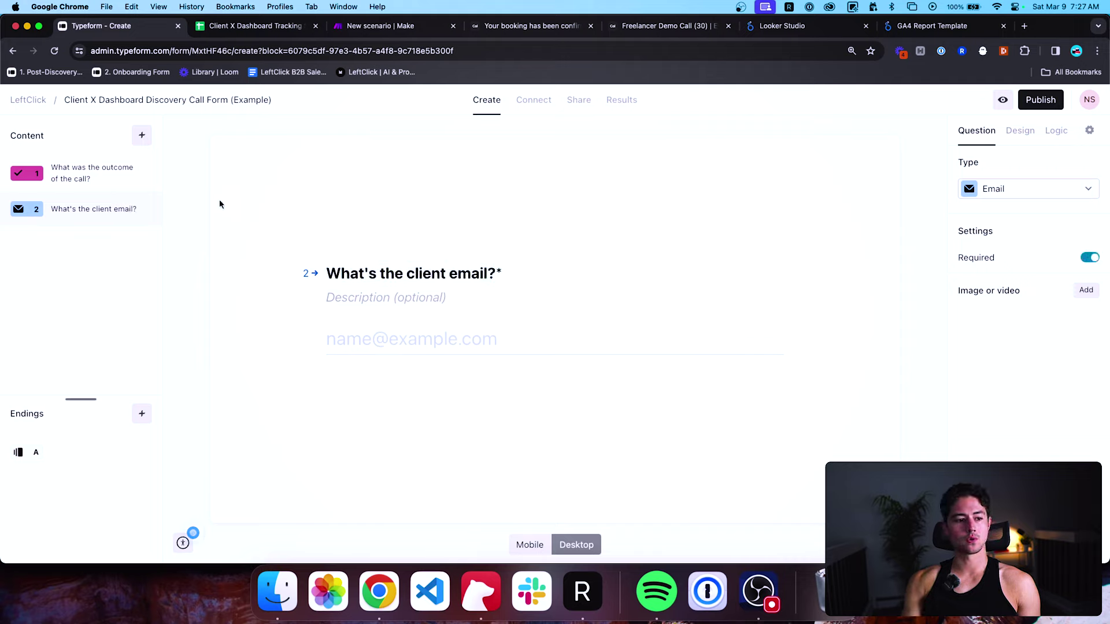
click(138, 176)
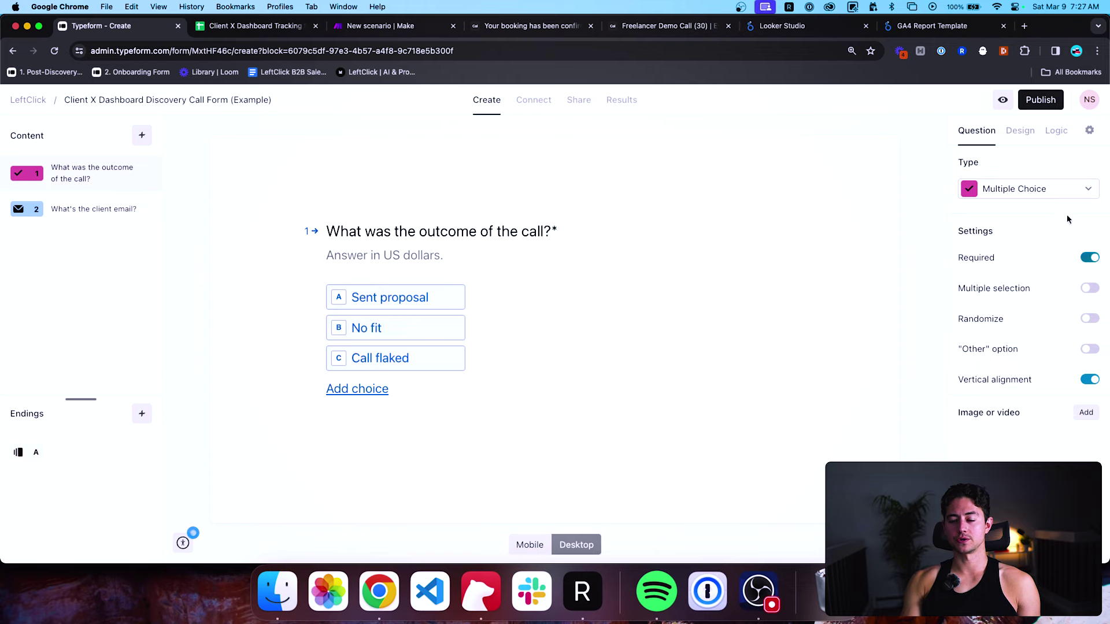
Publish the form and load its copied public link in a new tab.
click(1041, 100)
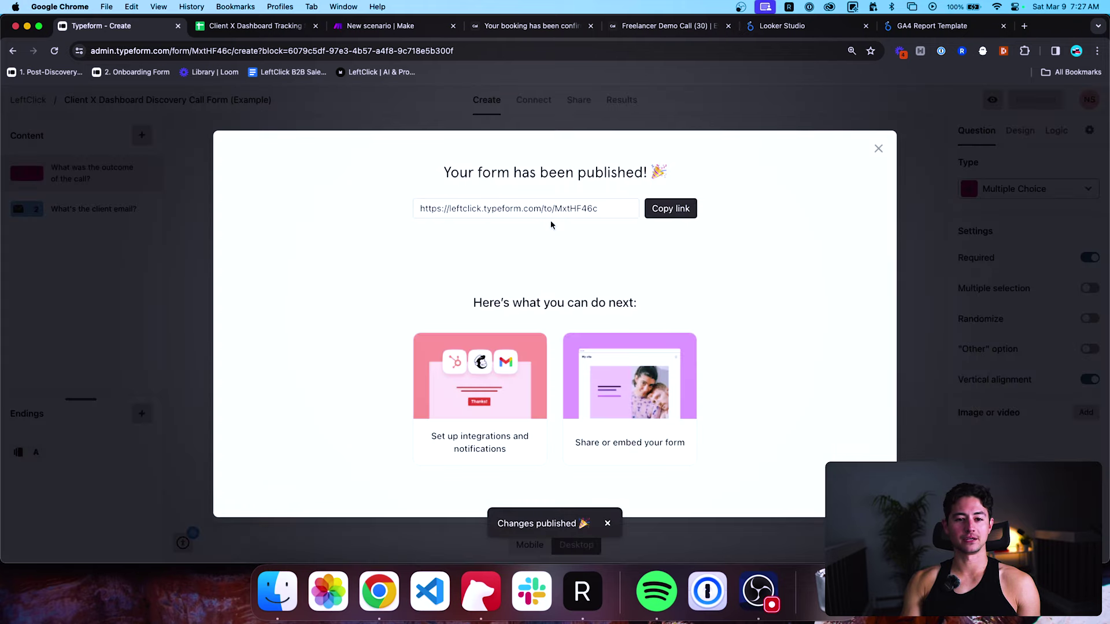
click(671, 208)
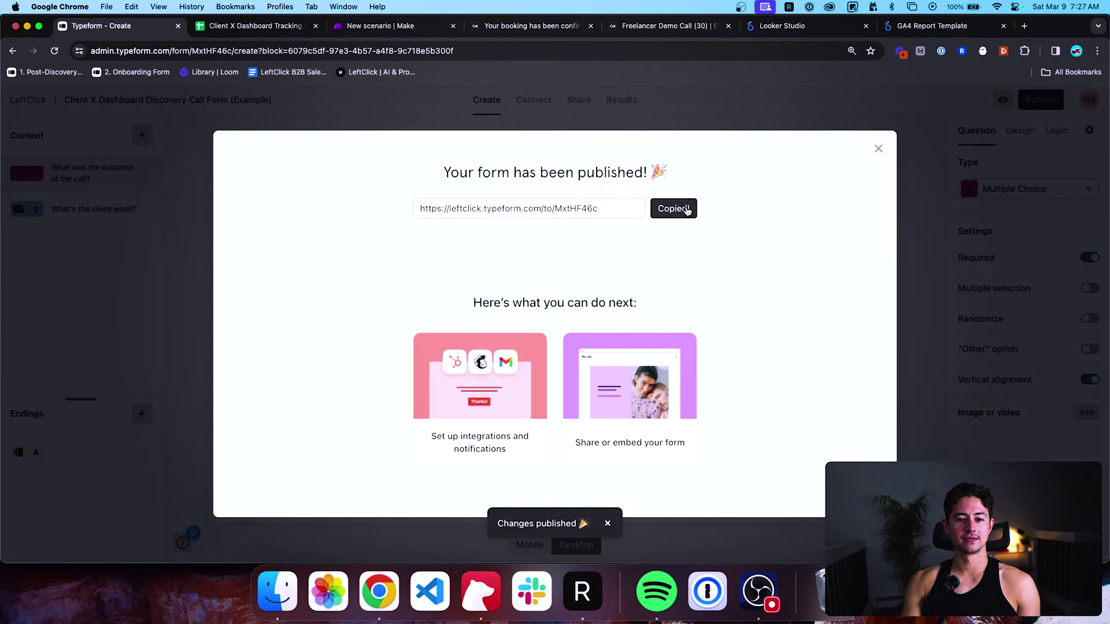
click(879, 148)
key(super+t)
key(super+v)
key(Return)
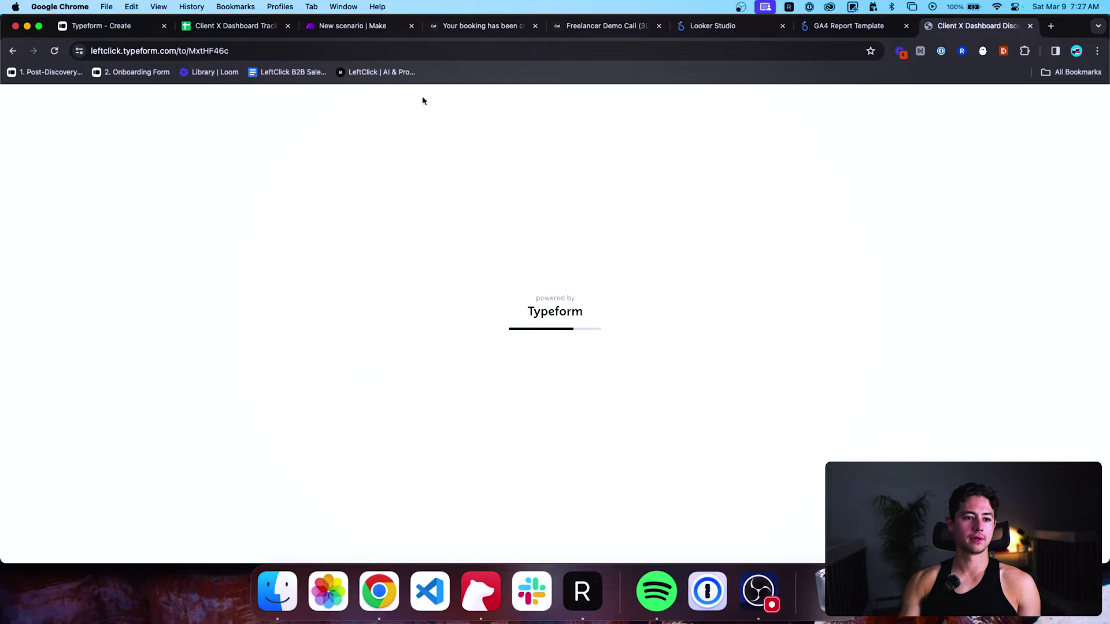
Run the scenario once, then answer Sent proposal, enter the client's email and submit the form.
click(354, 26)
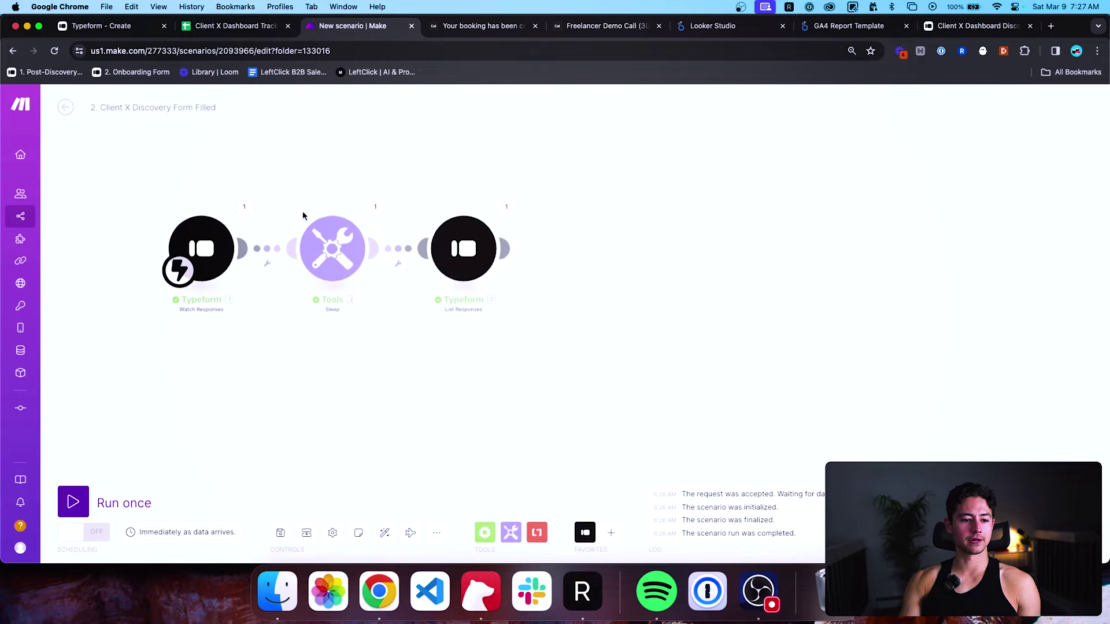
click(73, 502)
click(952, 20)
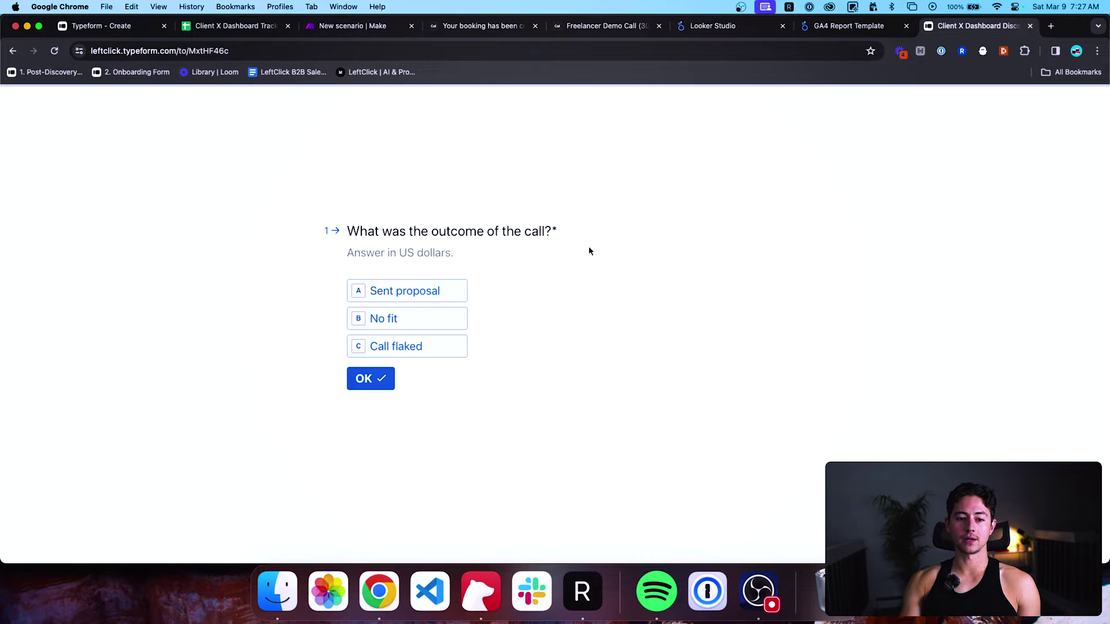
click(445, 295)
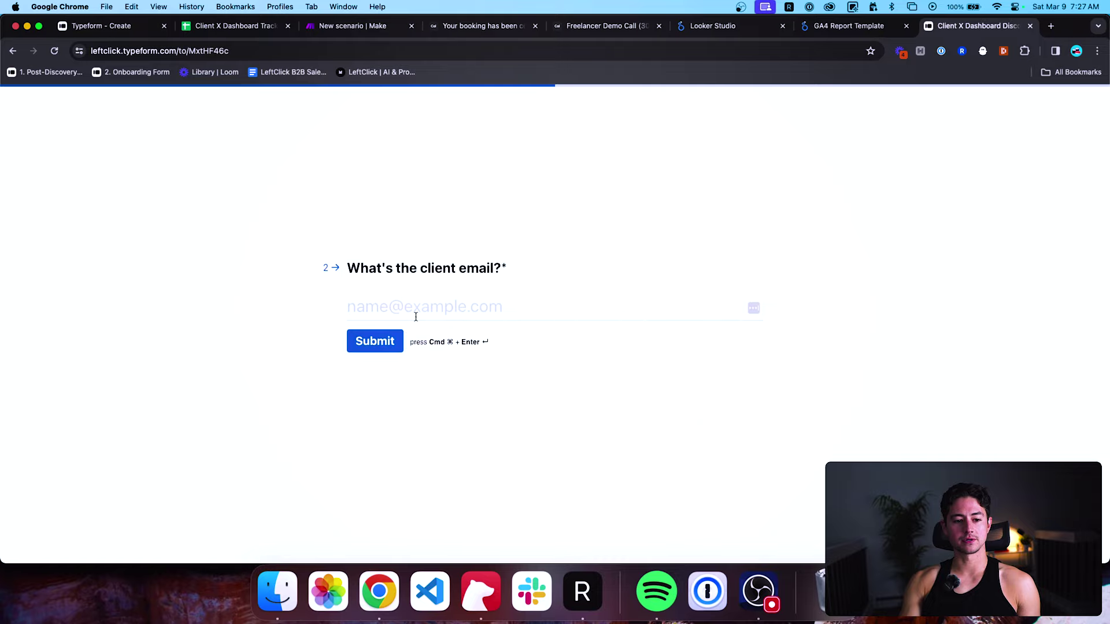
click(414, 310)
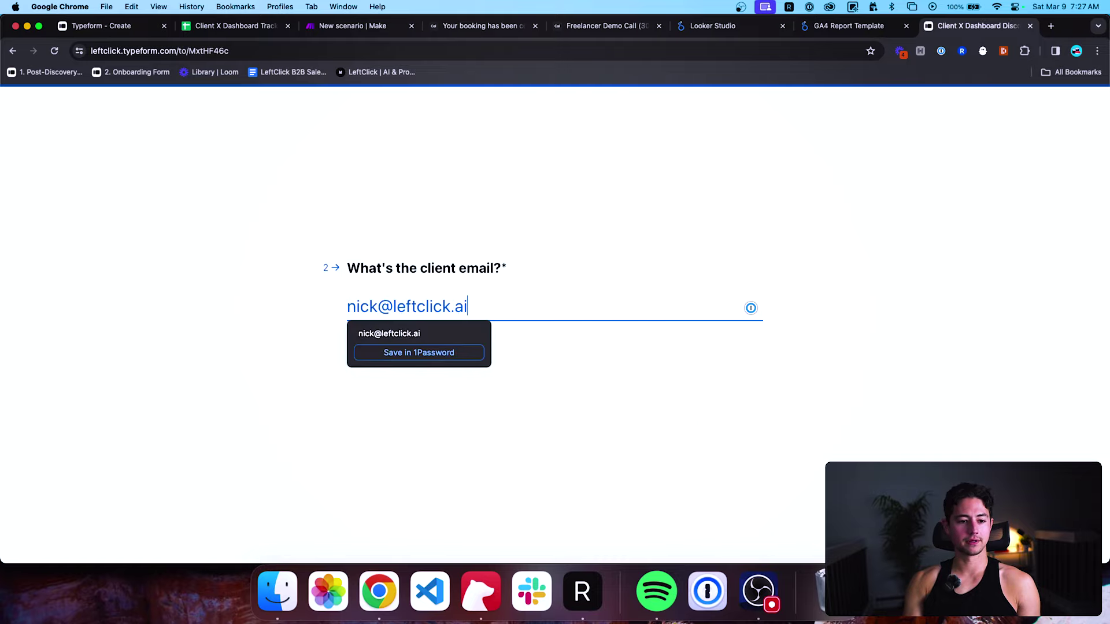
click(396, 345)
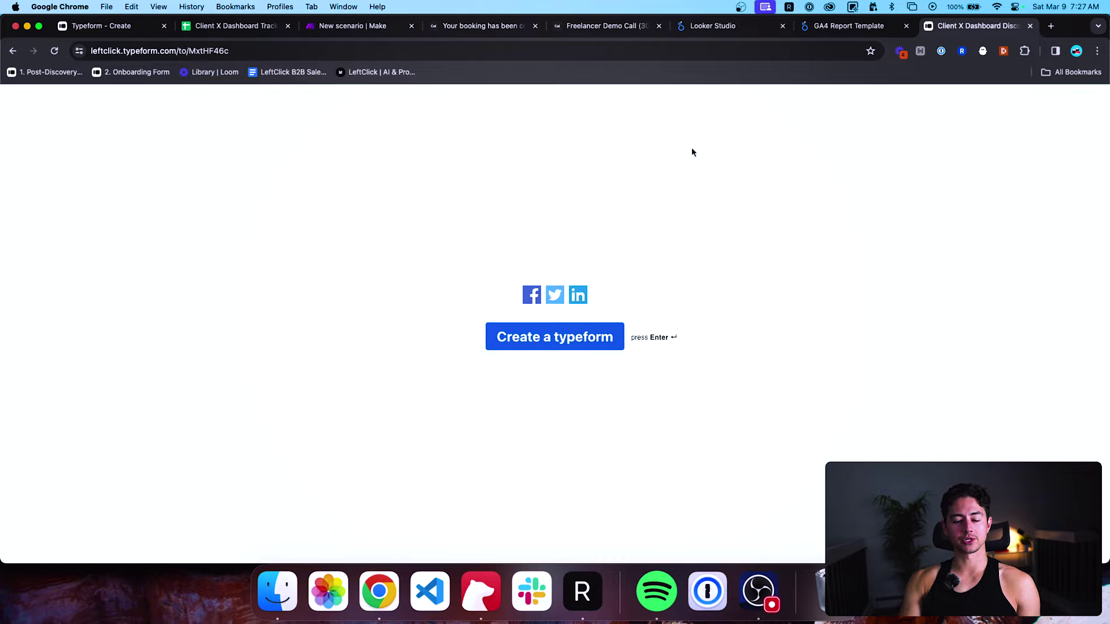
Inspect the List Responses run output's Mappable Answers, showing Sent proposal and the client's email.
click(269, 30)
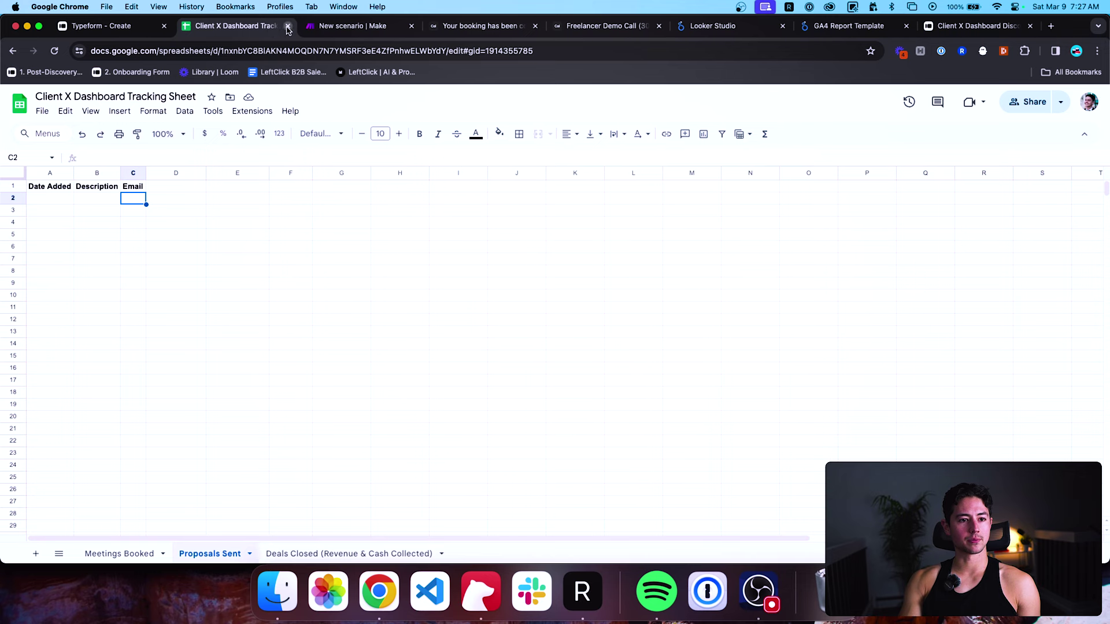
click(327, 26)
scroll(503, 159, right, 10)
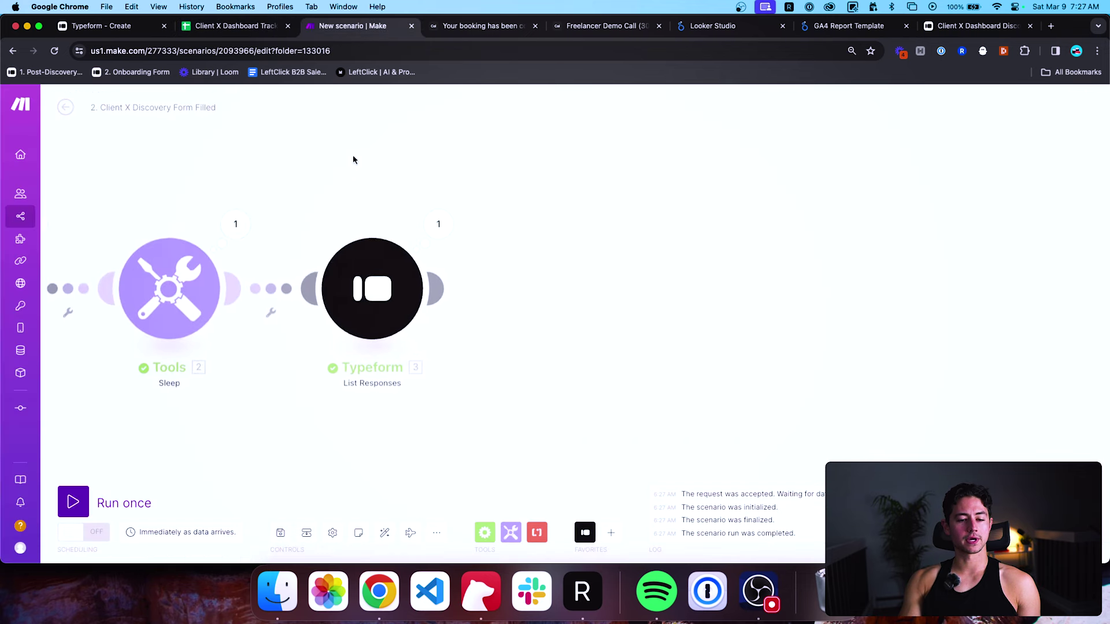
click(422, 226)
click(510, 342)
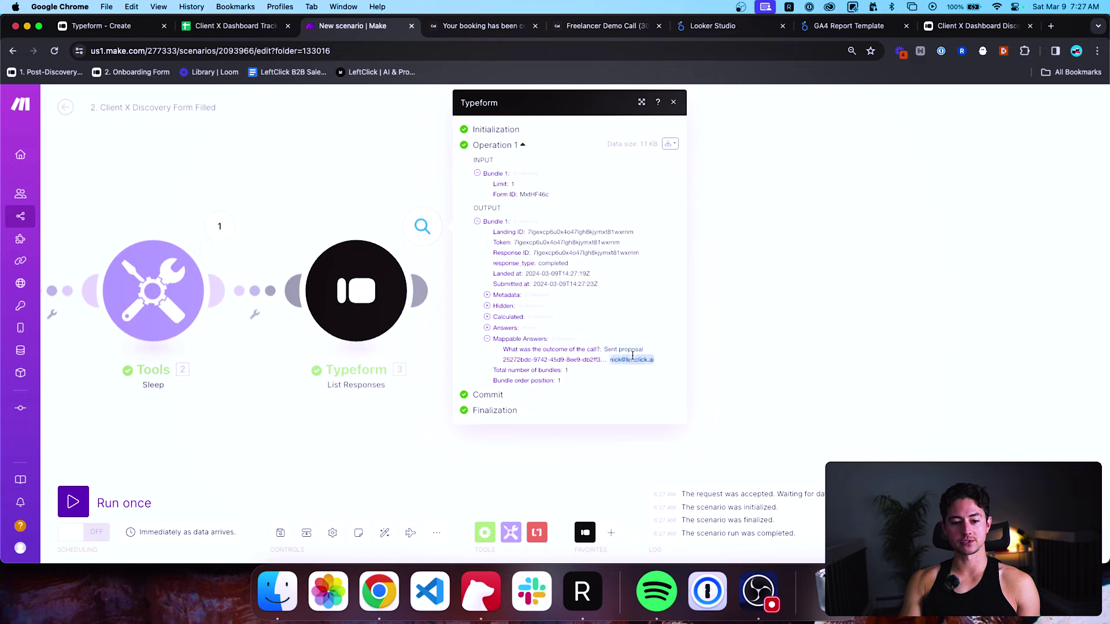
click(726, 341)
scroll(726, 341, down, 3)
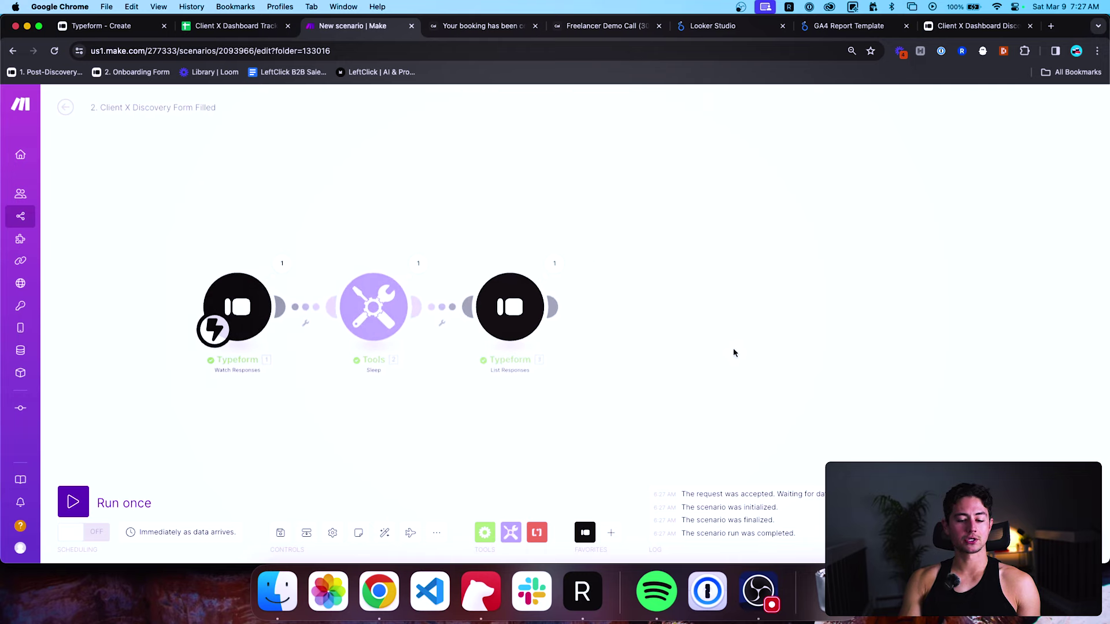
Add a Google Sheets Add a Row module using the Google account connection.
click(611, 532)
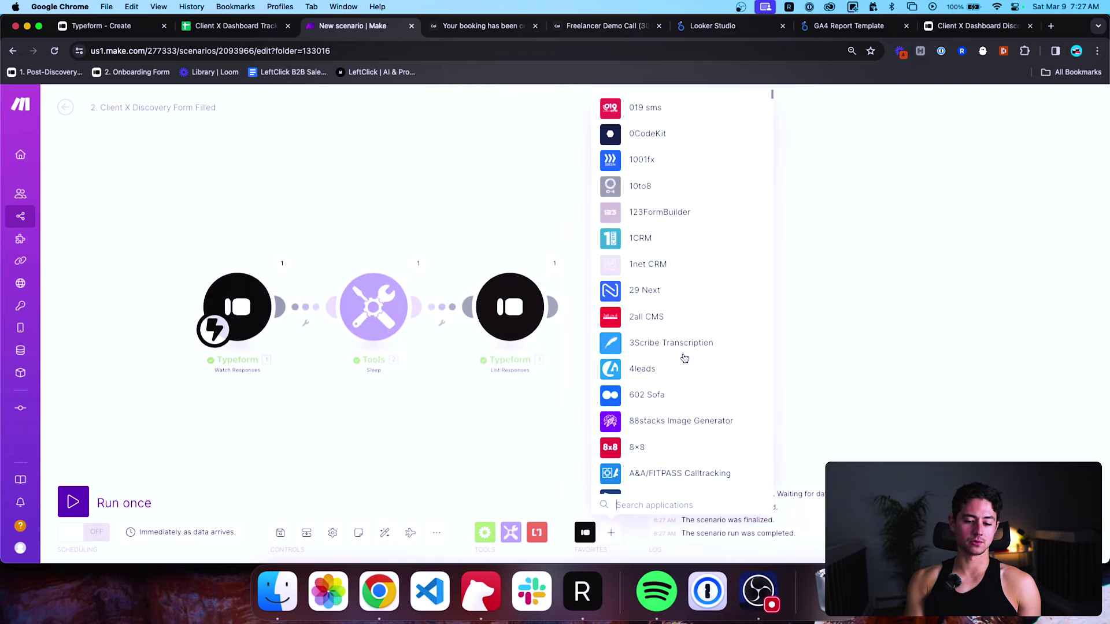
text(sheet)
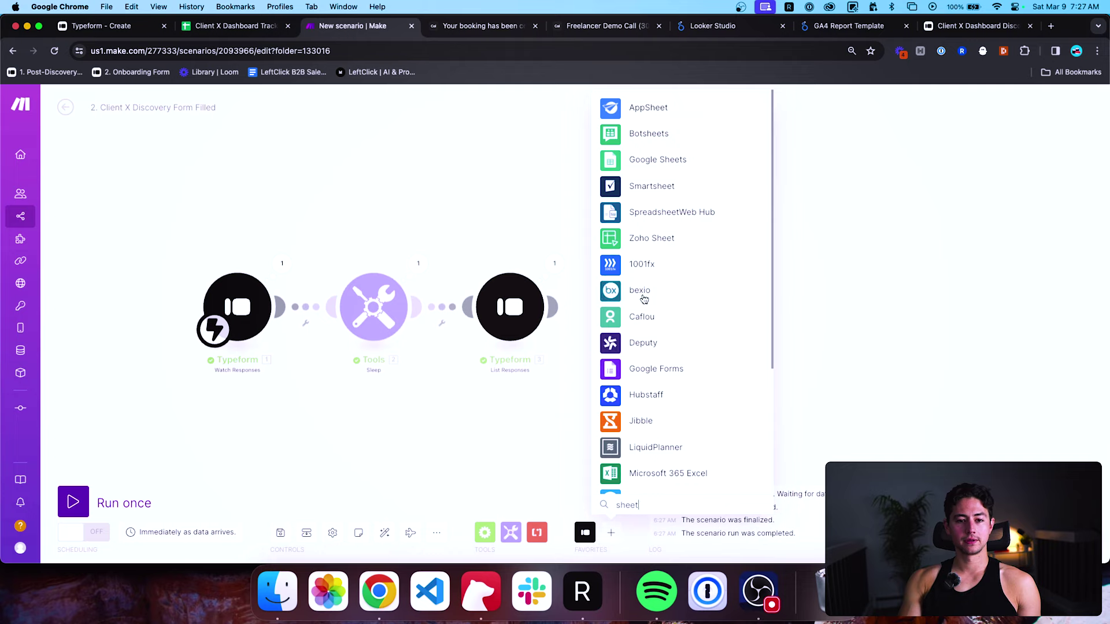
click(665, 160)
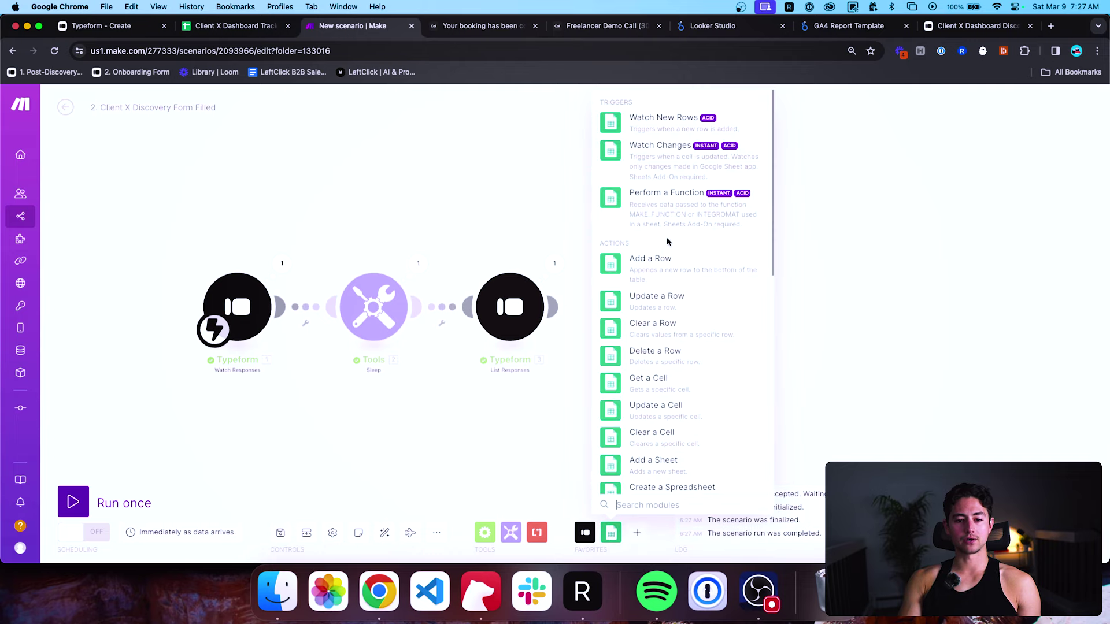
click(665, 263)
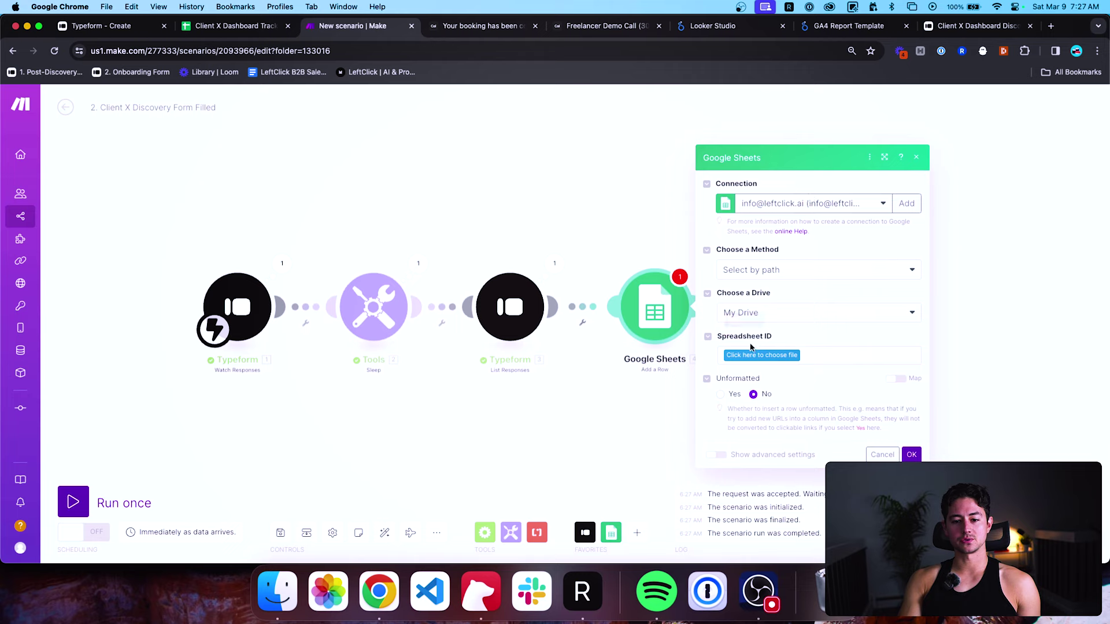
click(787, 200)
click(780, 244)
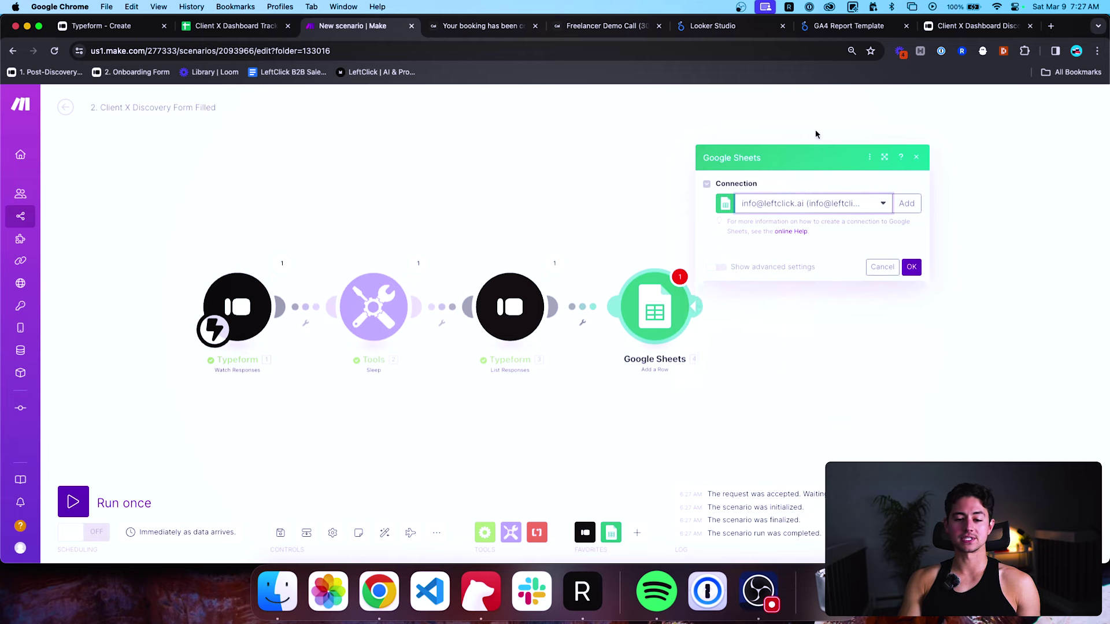
Target the Proposals Sent sheet of the shared Client X Dashboard Tracking Sheet.
click(759, 355)
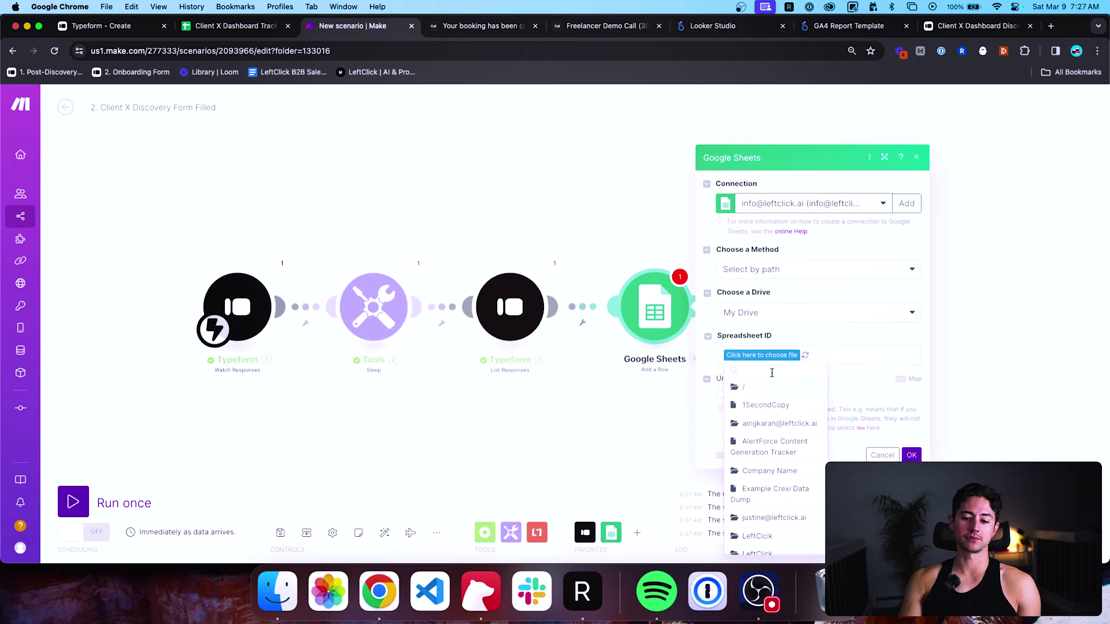
text(client)
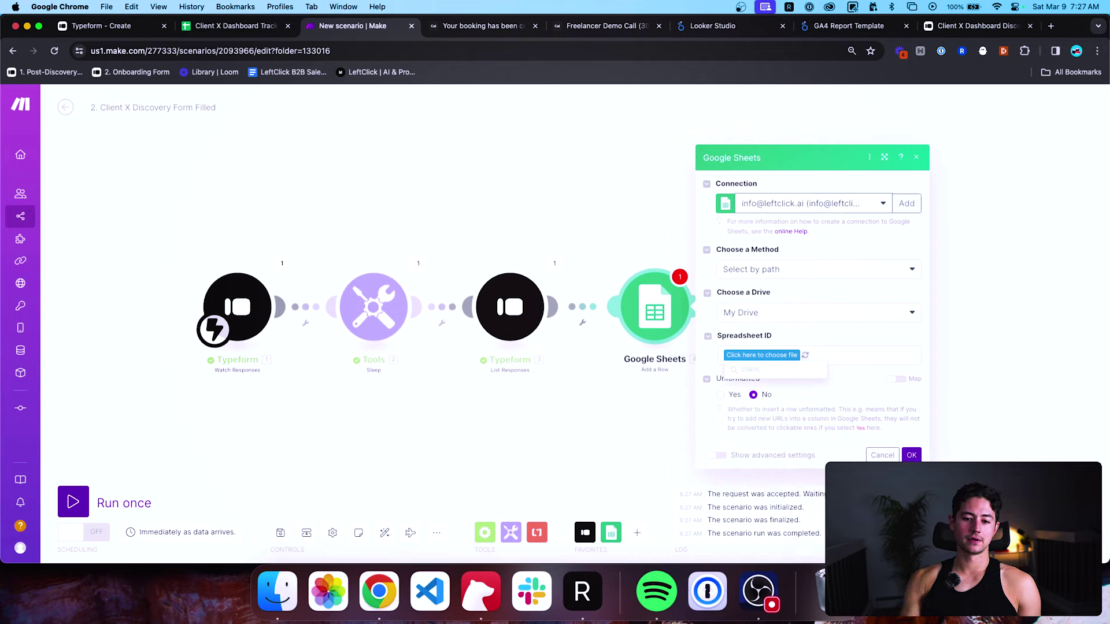
click(786, 317)
click(776, 341)
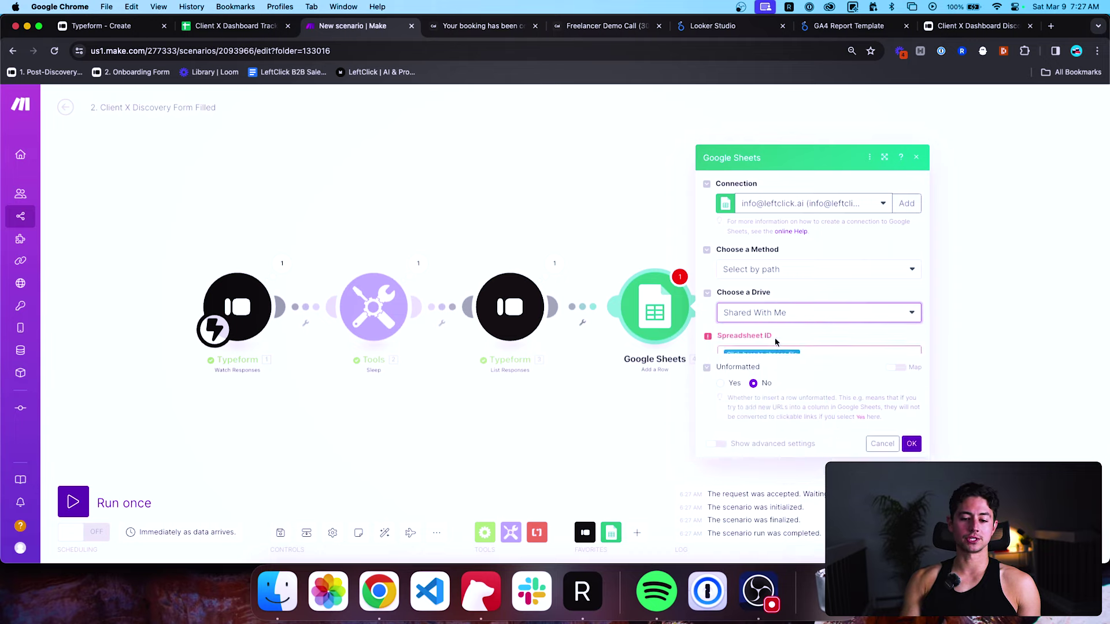
click(773, 354)
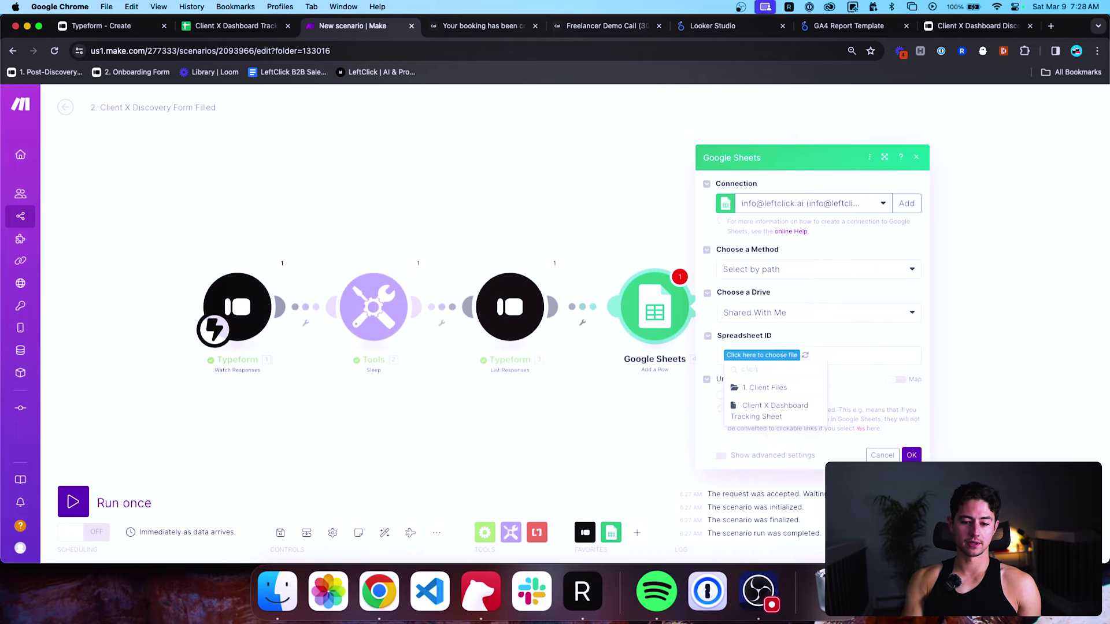
click(794, 416)
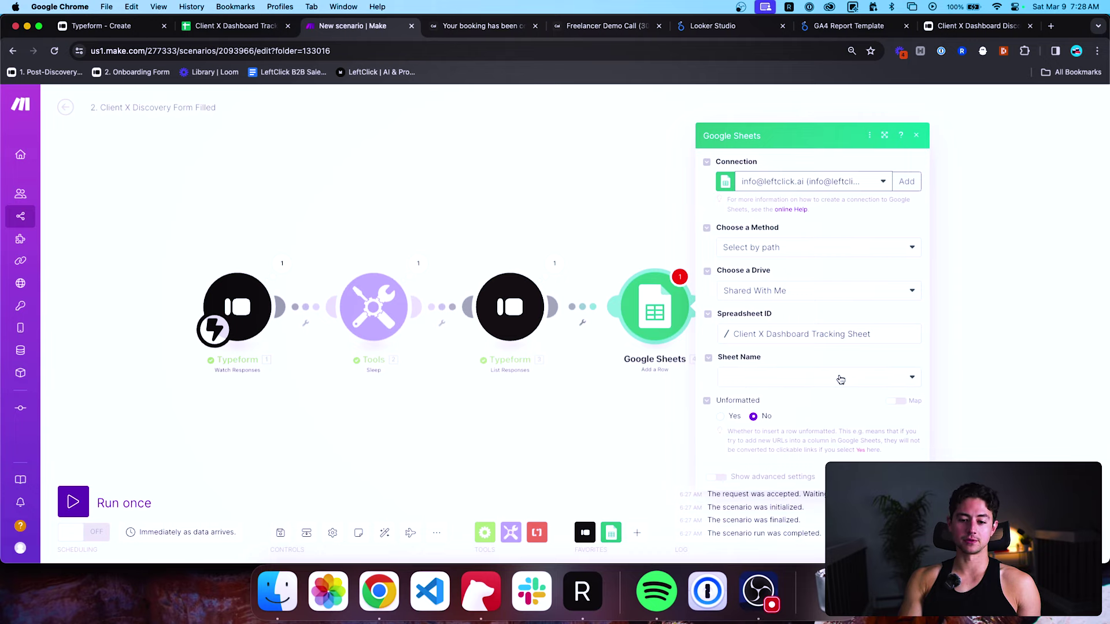
click(841, 379)
click(808, 412)
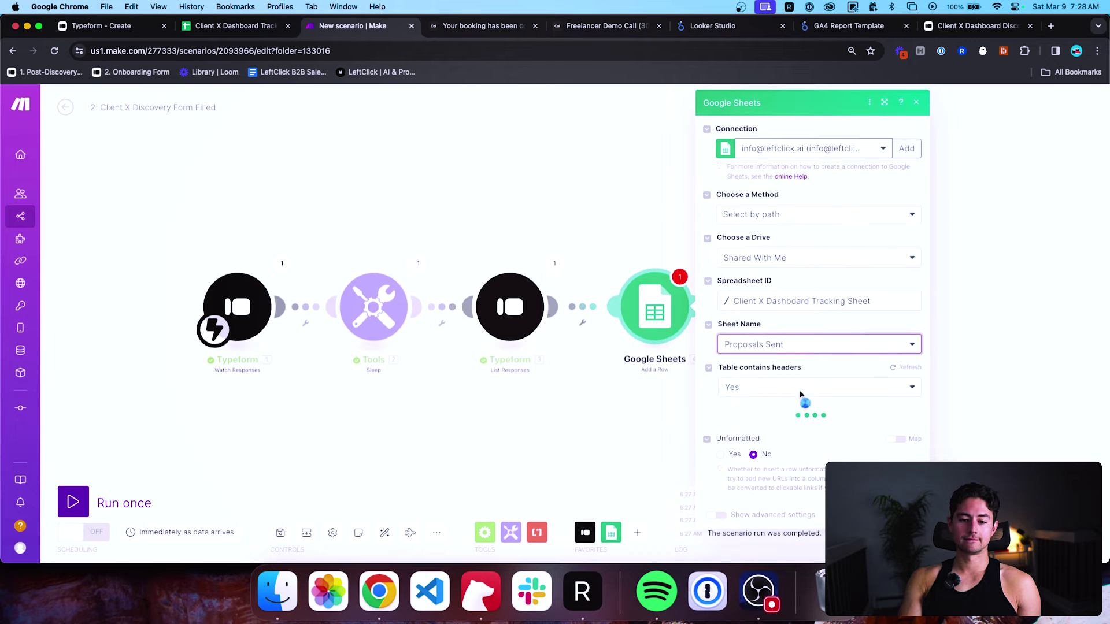
scroll(825, 391, down, 5)
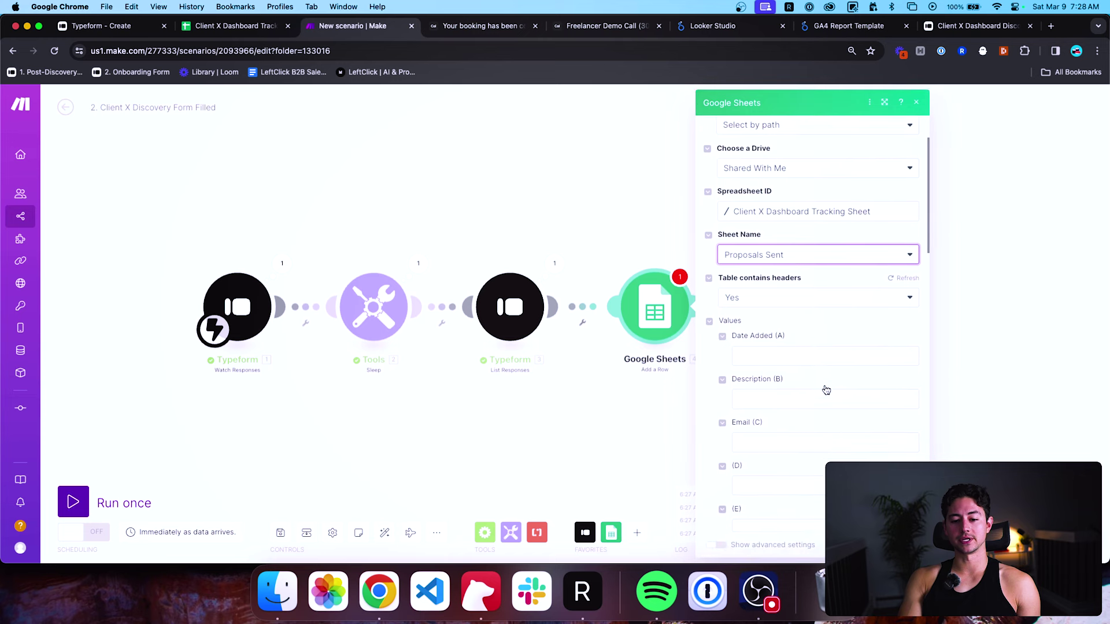
Map the Typeform Submitted at value into the Date Added column.
click(803, 282)
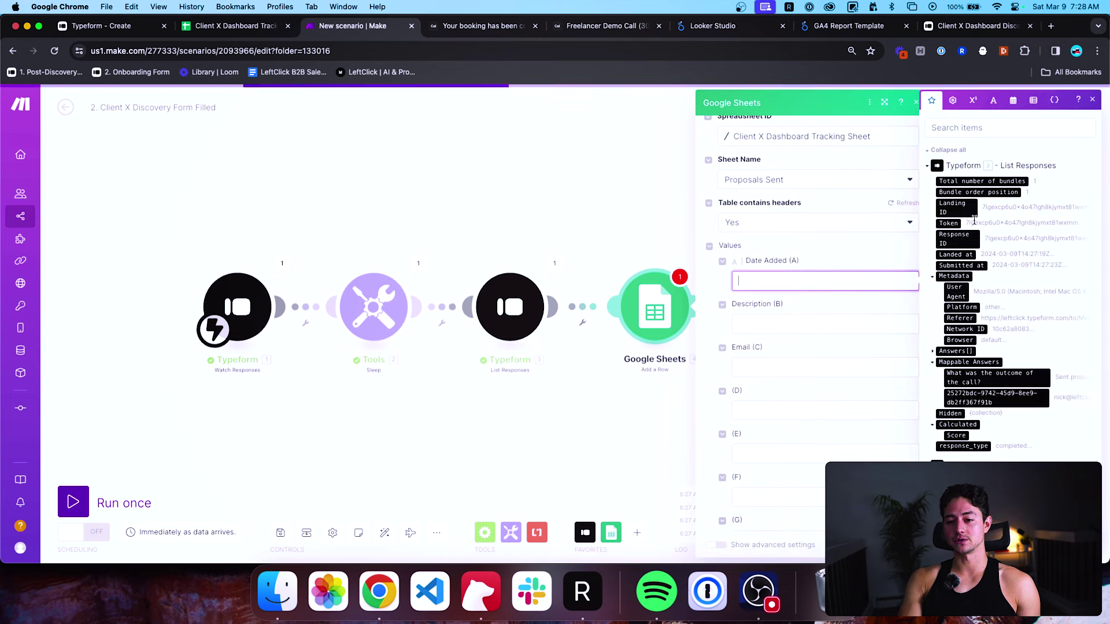
scroll(960, 237, down, 1)
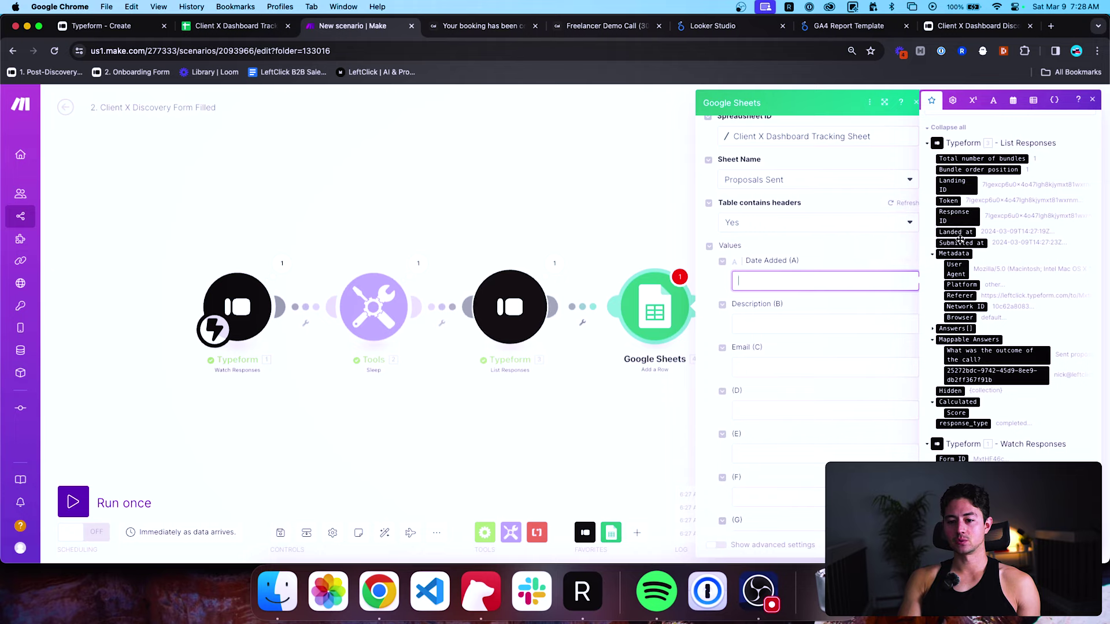
scroll(959, 226, down, 1)
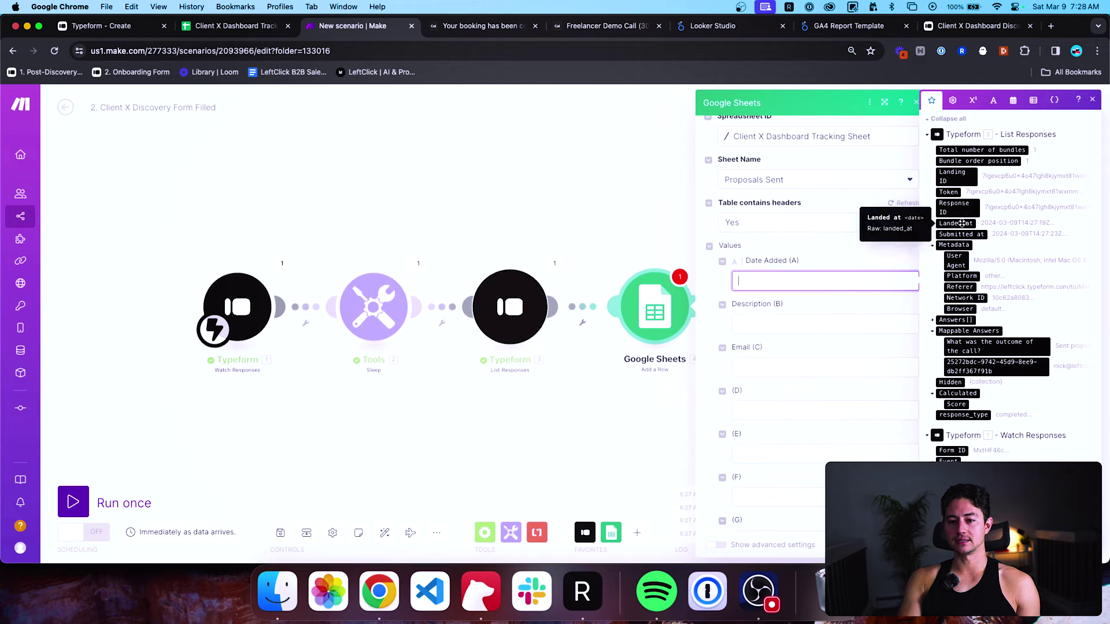
scroll(963, 228, down, 5)
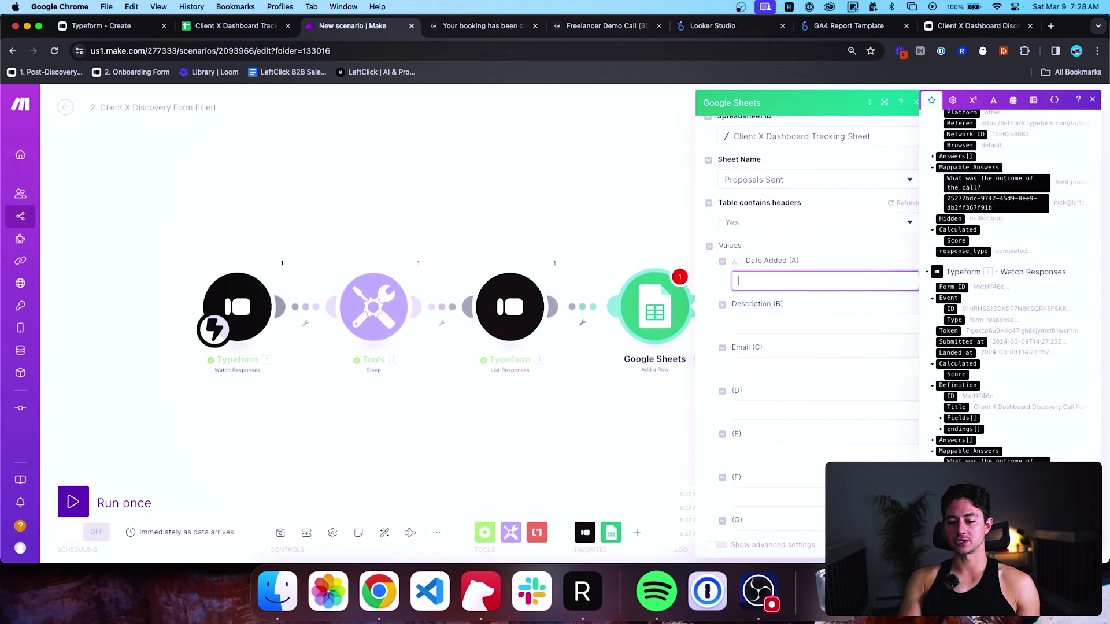
click(969, 342)
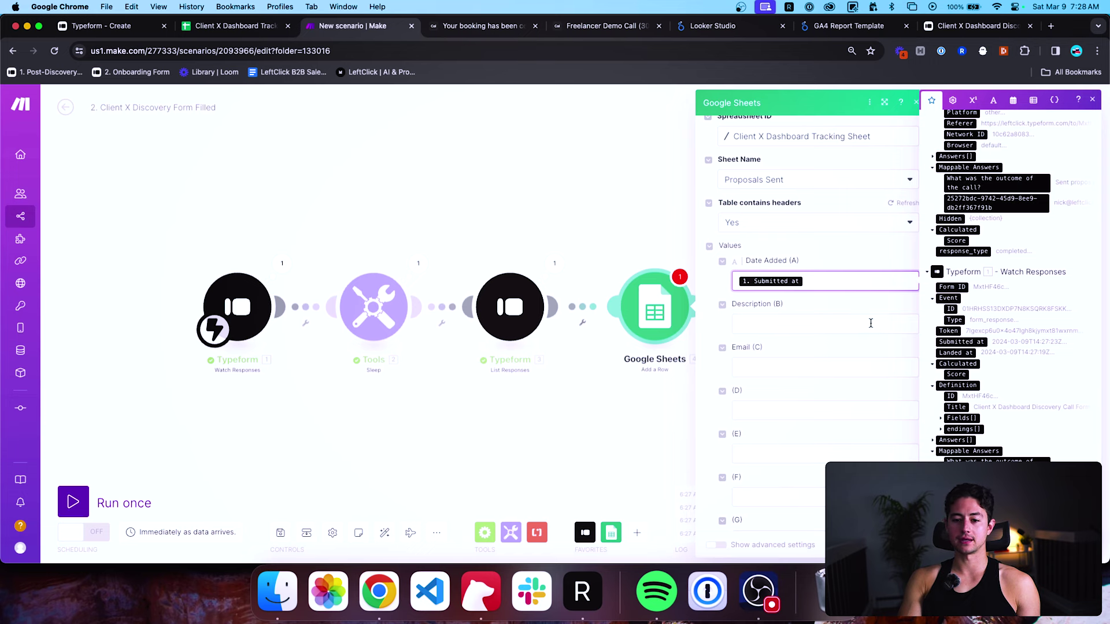
key(Tab)
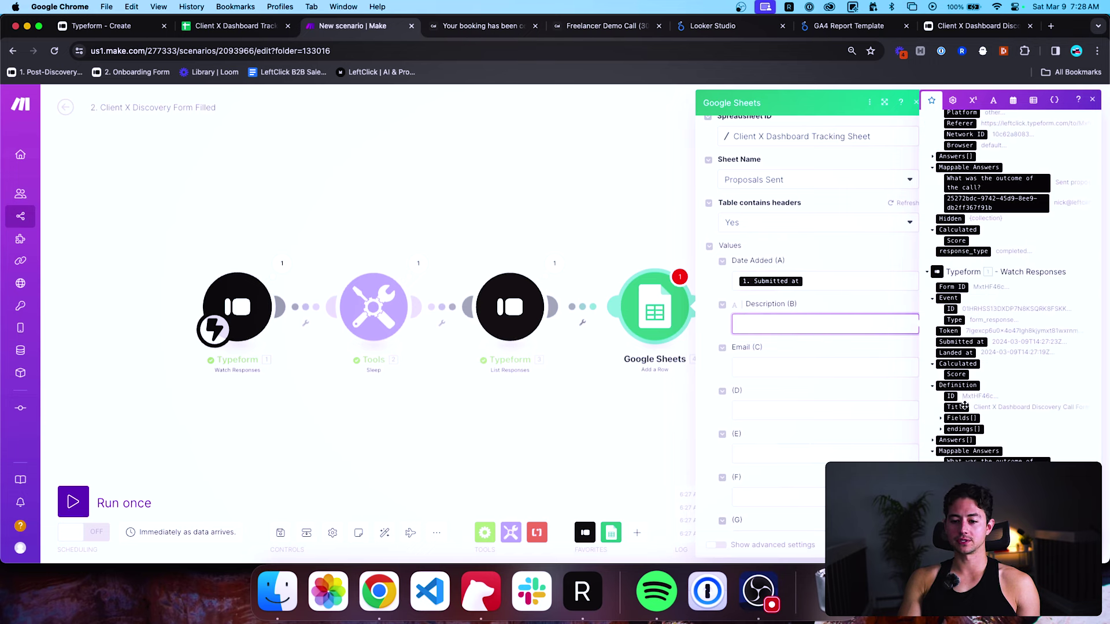
Map the form title into Description and the email answer into Email.
scroll(971, 341, up, 5)
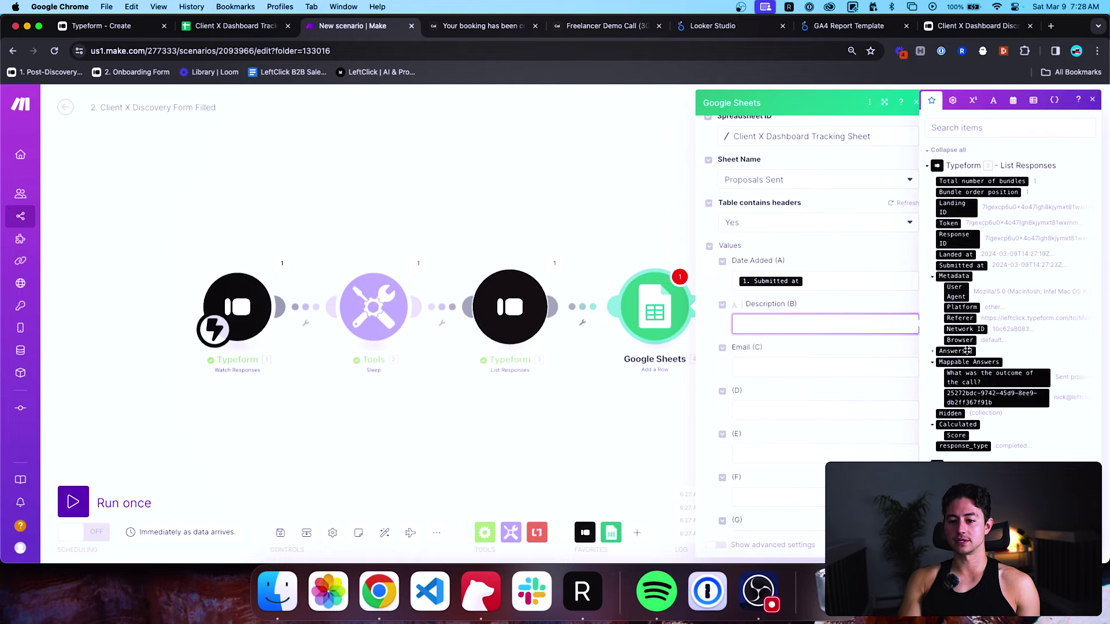
scroll(966, 350, down, 4)
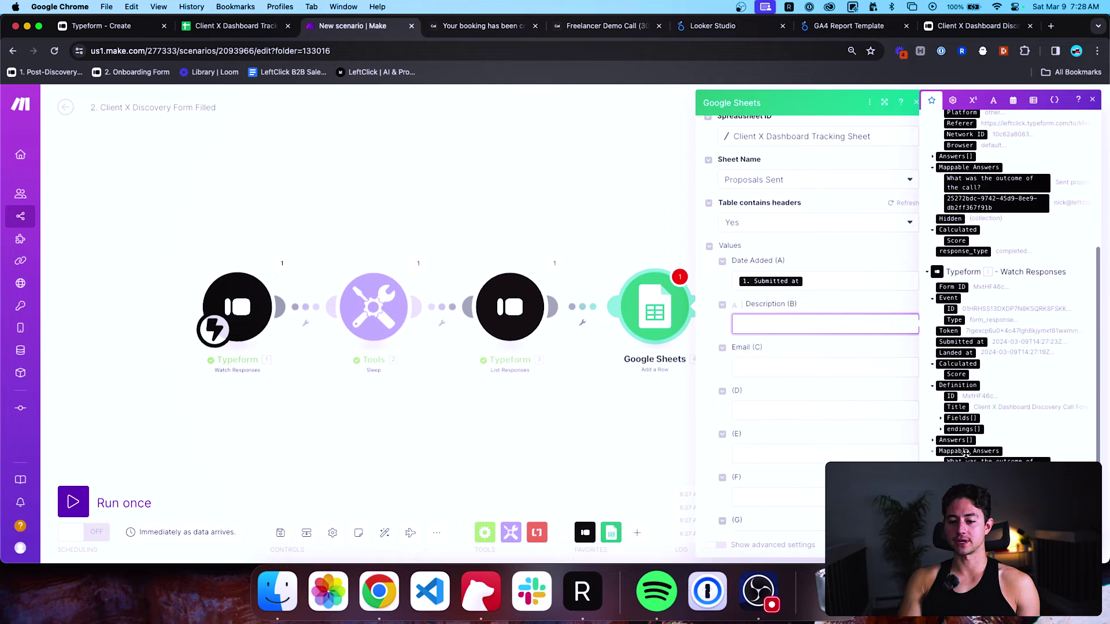
click(955, 407)
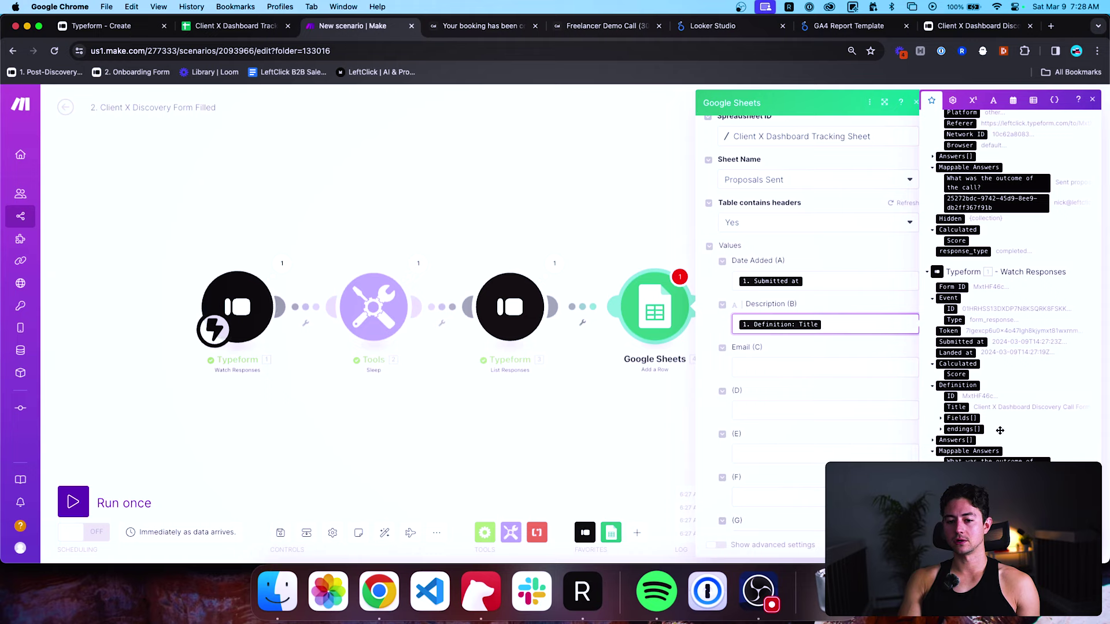
scroll(1022, 353, up, 1)
click(905, 365)
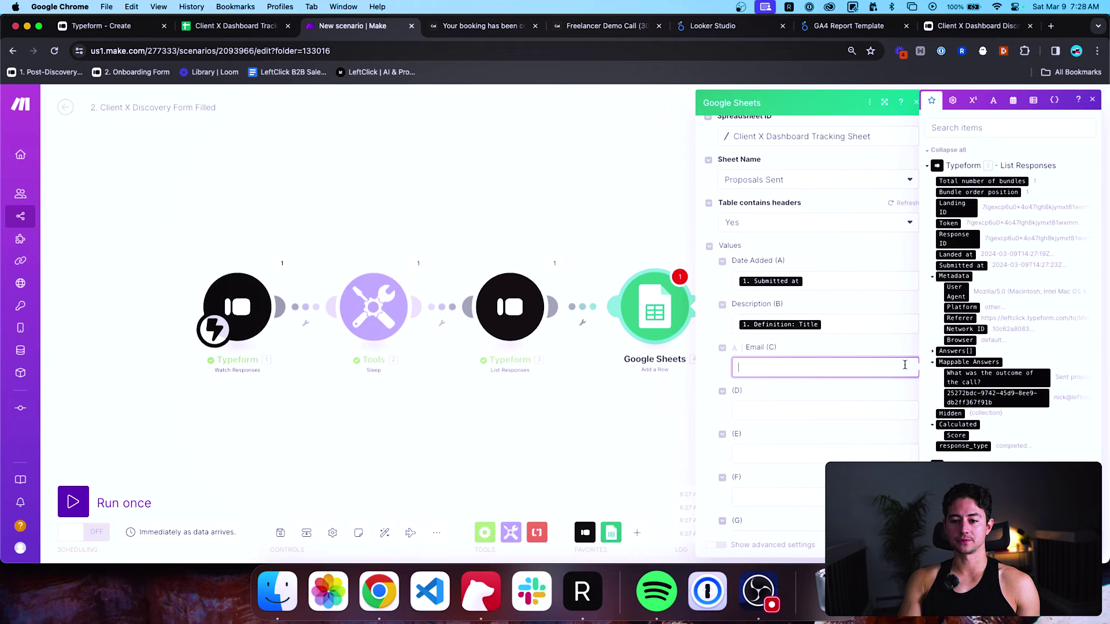
click(1009, 395)
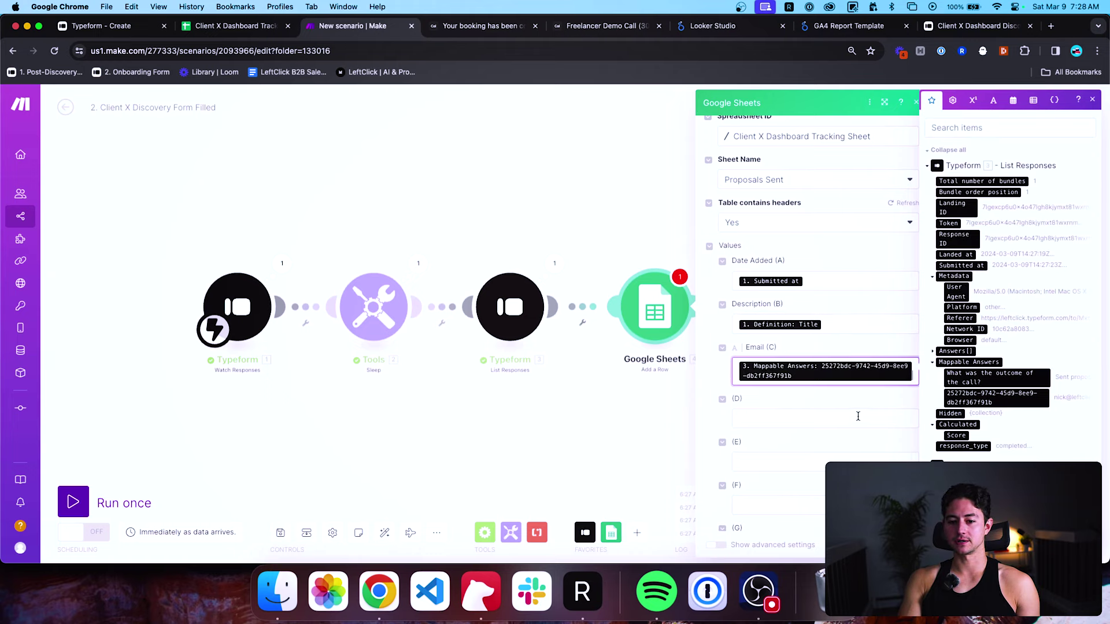
scroll(861, 428, down, 3)
click(899, 545)
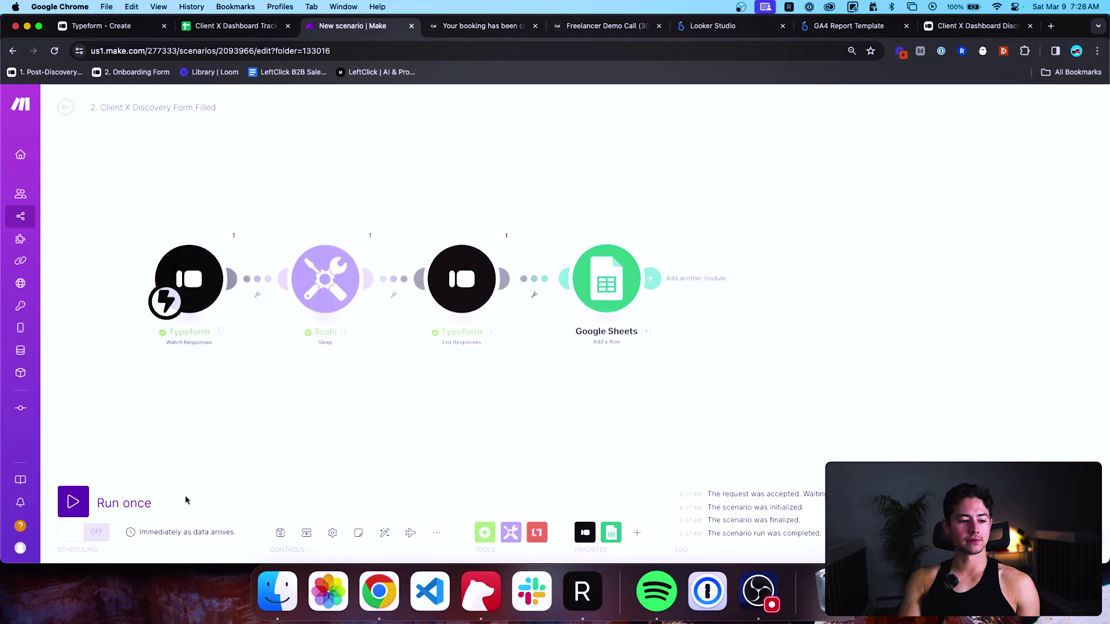
Start a test run, reload the form, and submit Sent proposal with the client's email.
click(152, 503)
drag(977, 25, 444, 40)
click(443, 48)
key(Return)
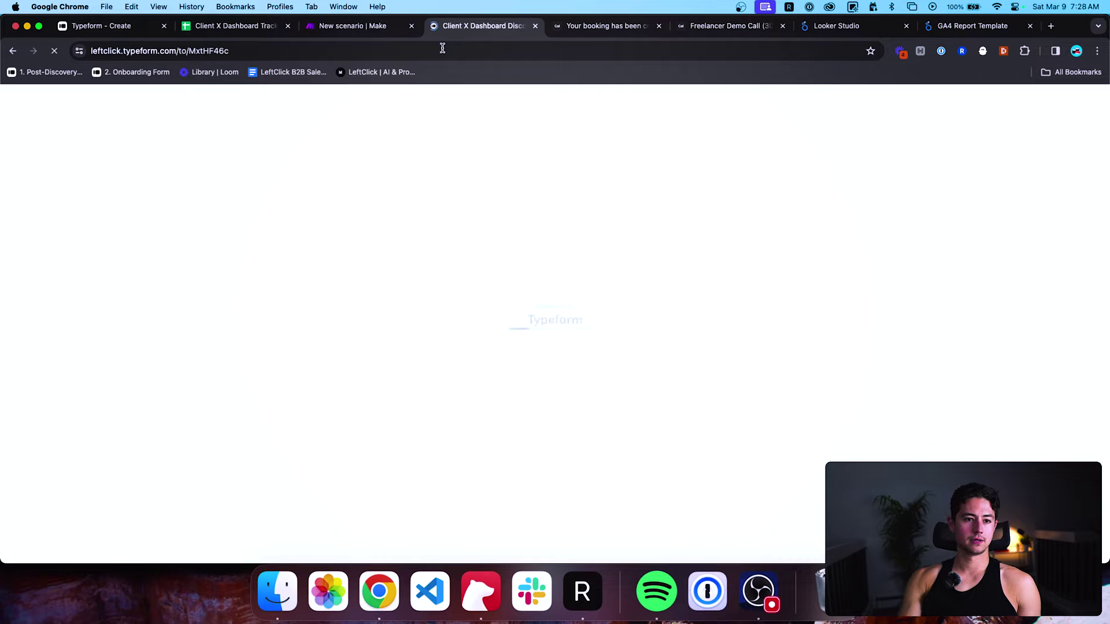
click(439, 289)
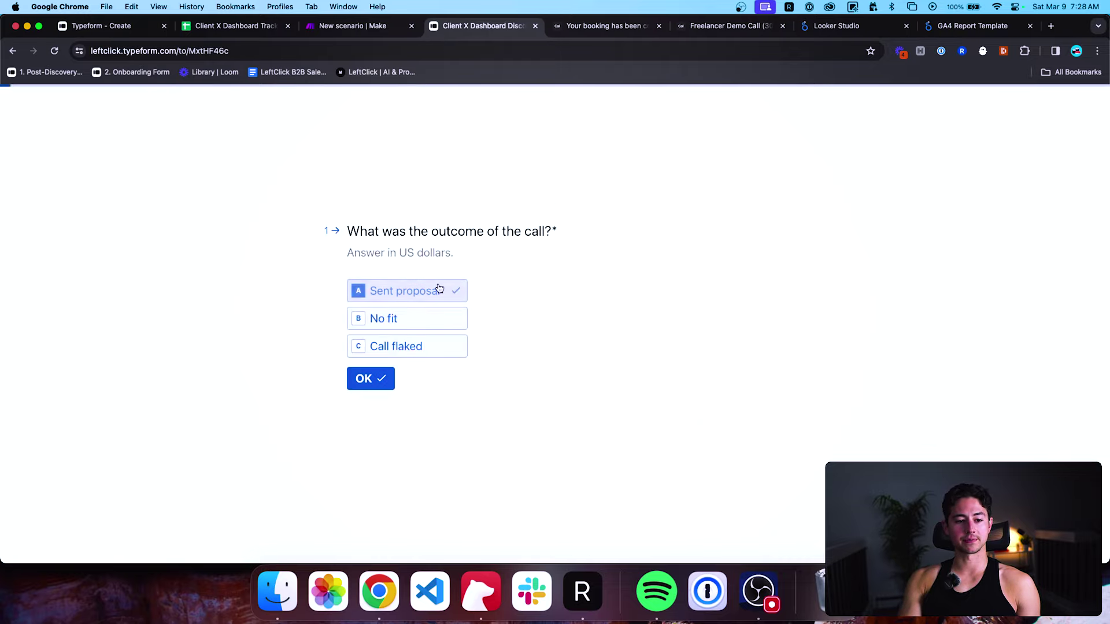
click(433, 304)
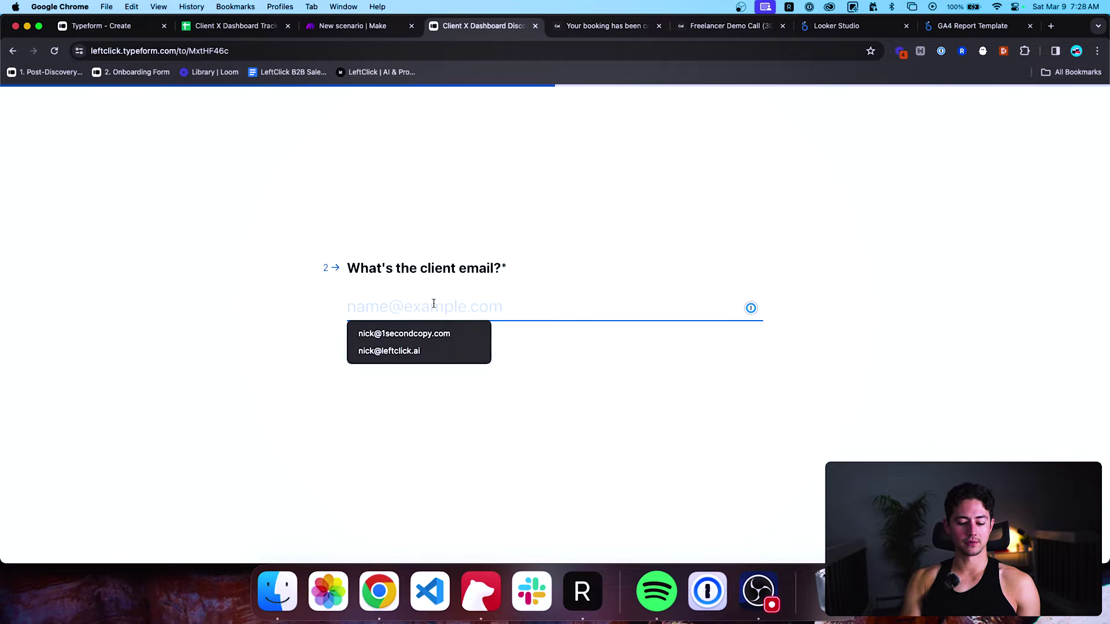
key(Return)
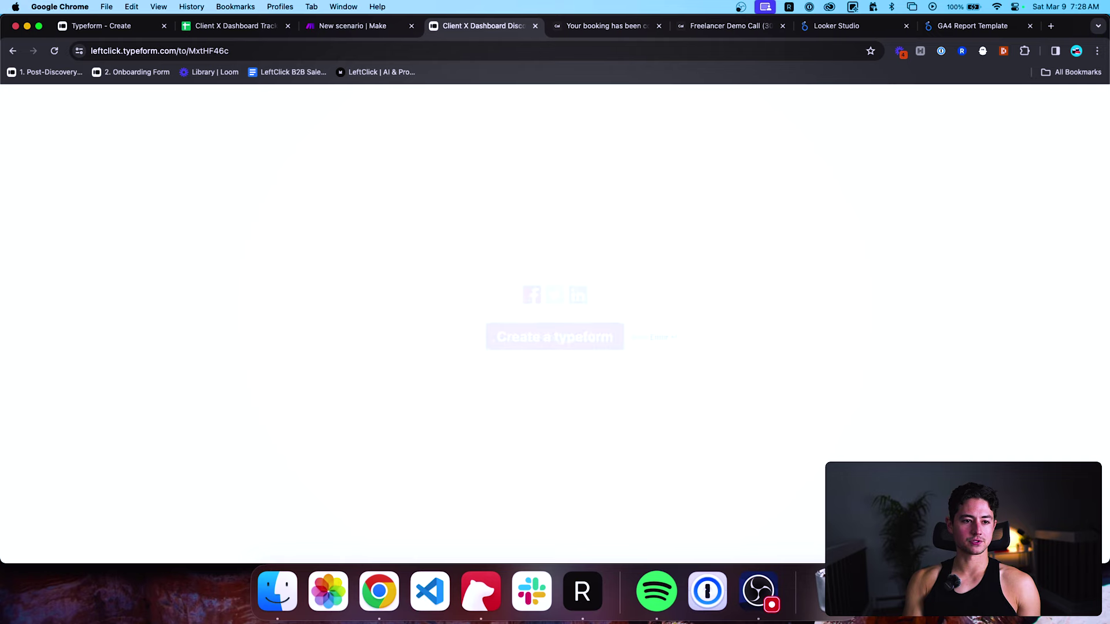
Auto-fit all Proposals Sent column widths to the newly logged row's contents.
click(239, 29)
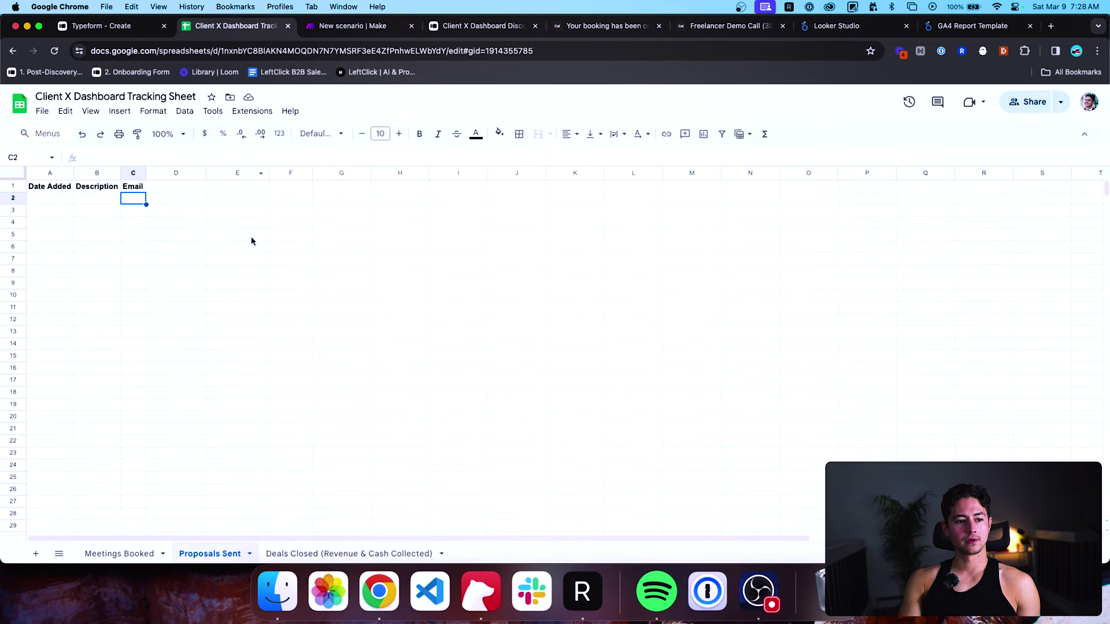
click(61, 198)
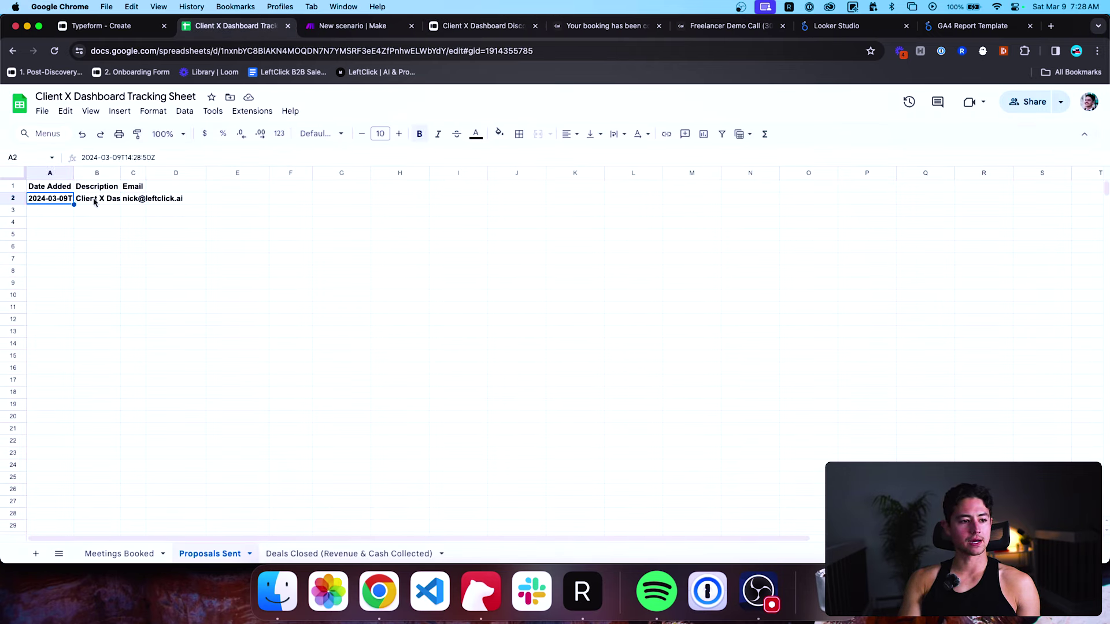
key(shift+Right)
key(shift+Right)
key(ctrl+shift+Down)
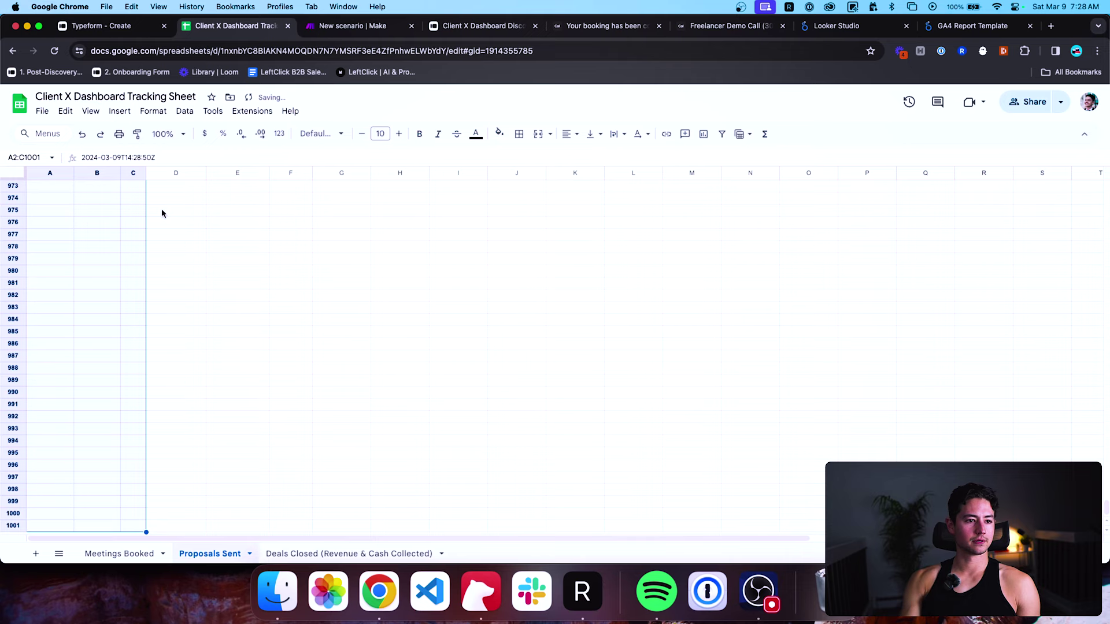
click(97, 258)
key(ctrl+Up)
key(Up)
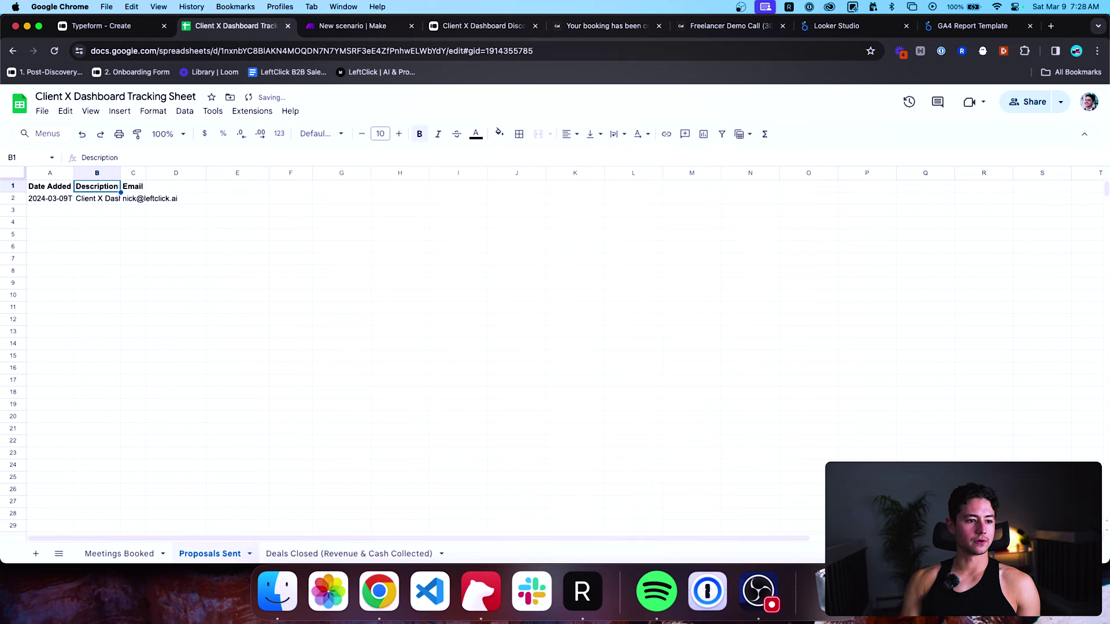
key(cmd+a)
double_click(146, 172)
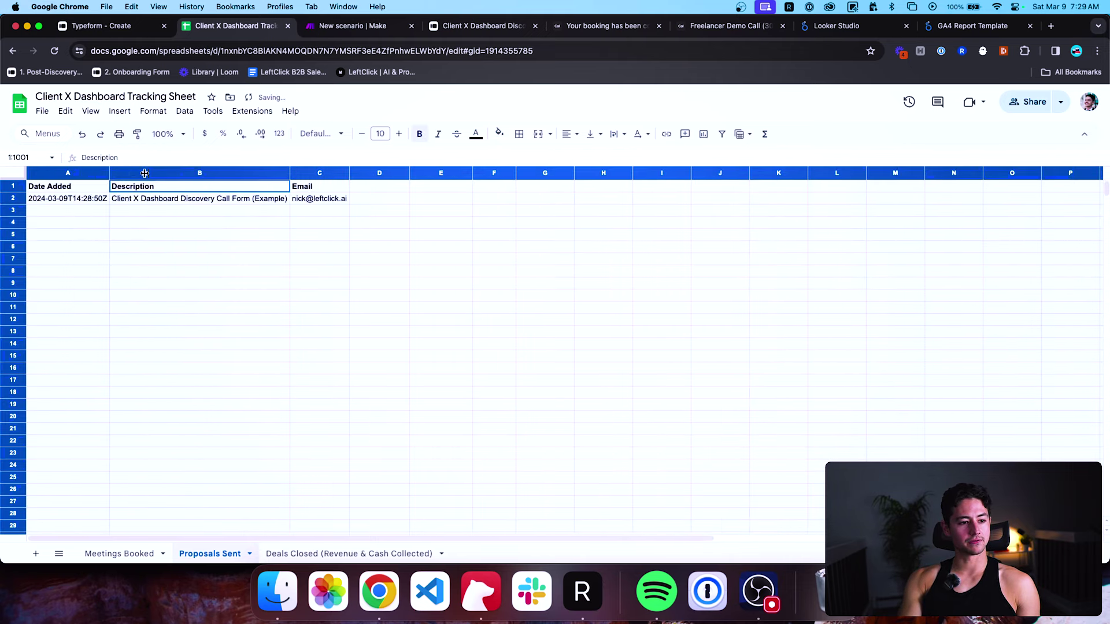
click(99, 204)
key(Up)
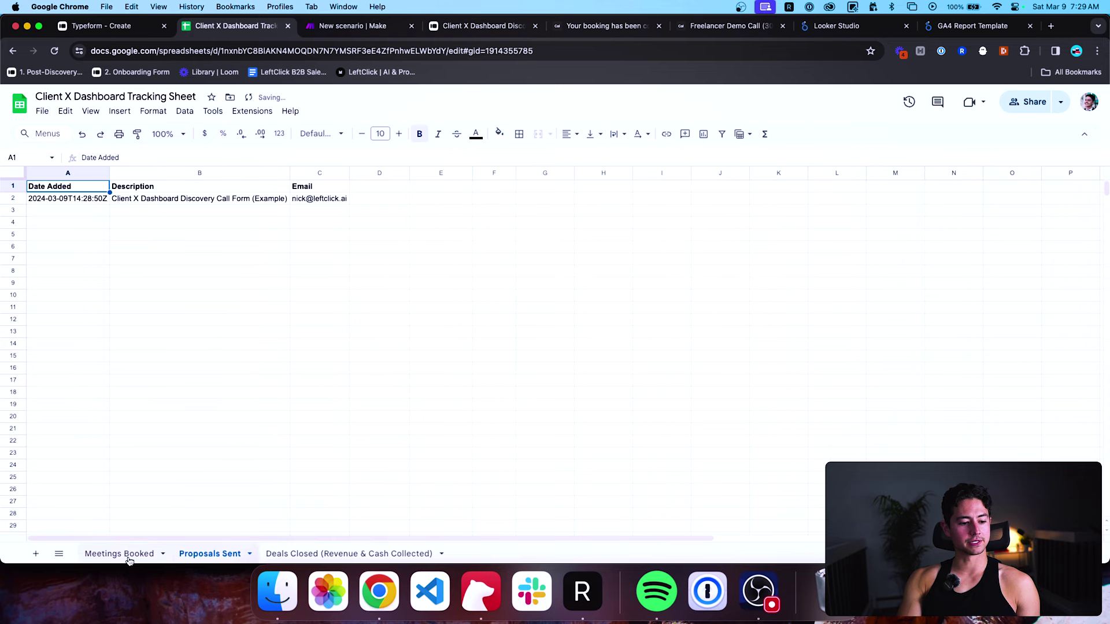
Review the Meetings Booked and Deals Closed sheets before returning to Proposals Sent.
click(127, 555)
key(super+shift+Right)
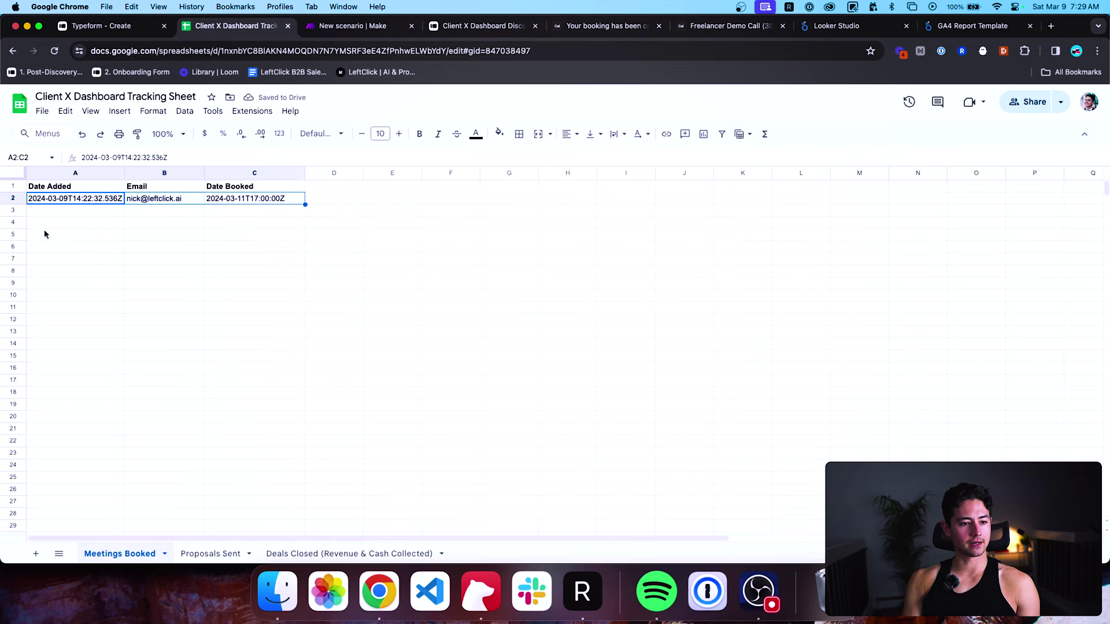
key(super+shift+Down)
key(Left)
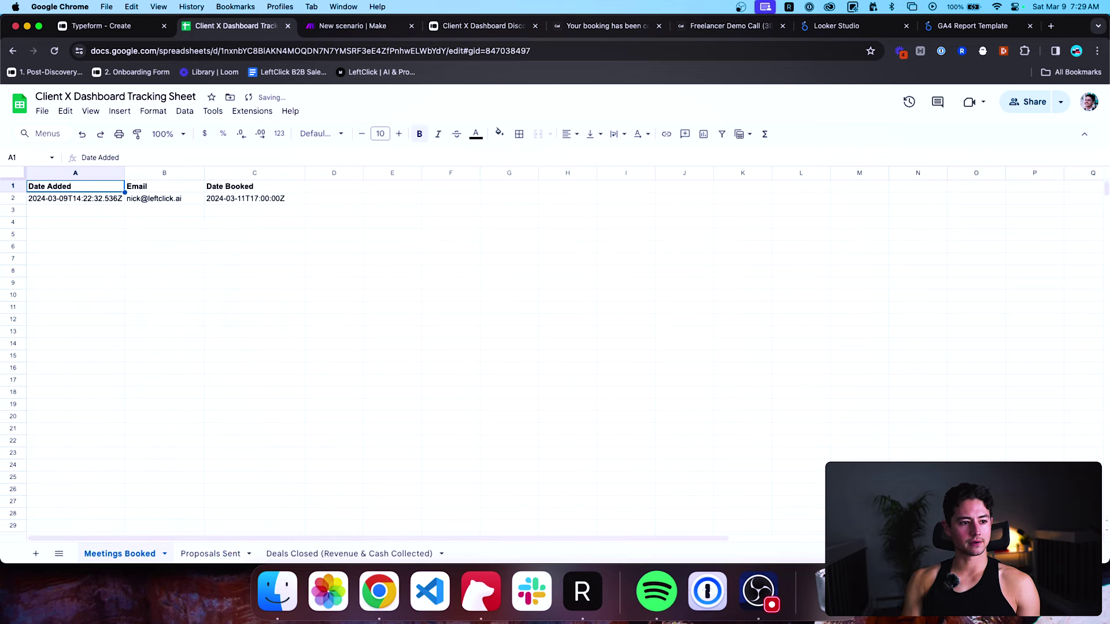
click(284, 553)
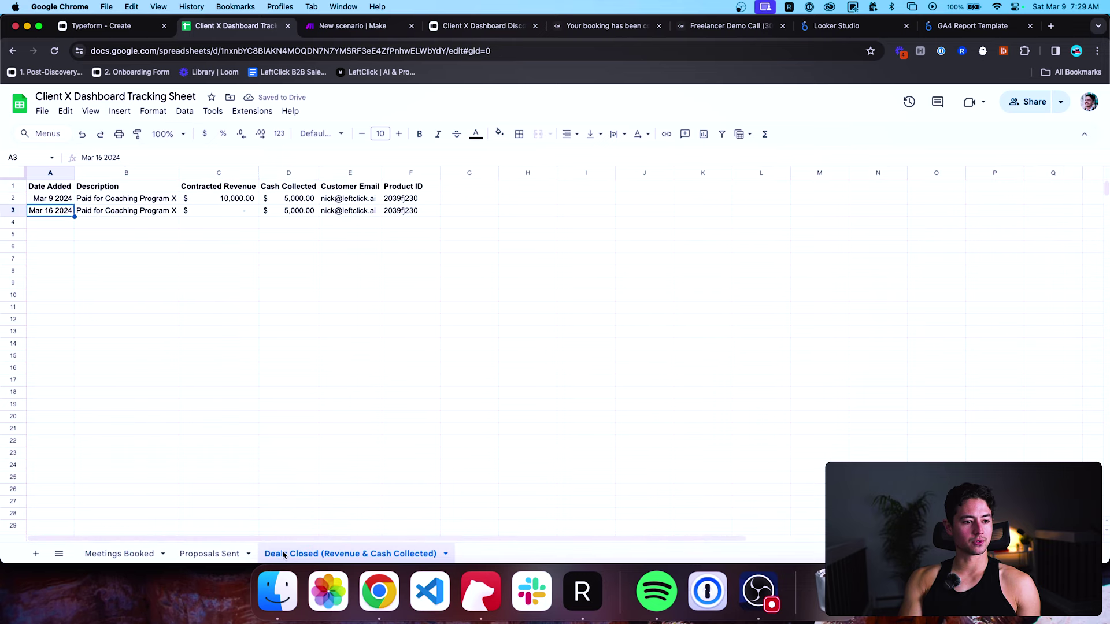
click(204, 553)
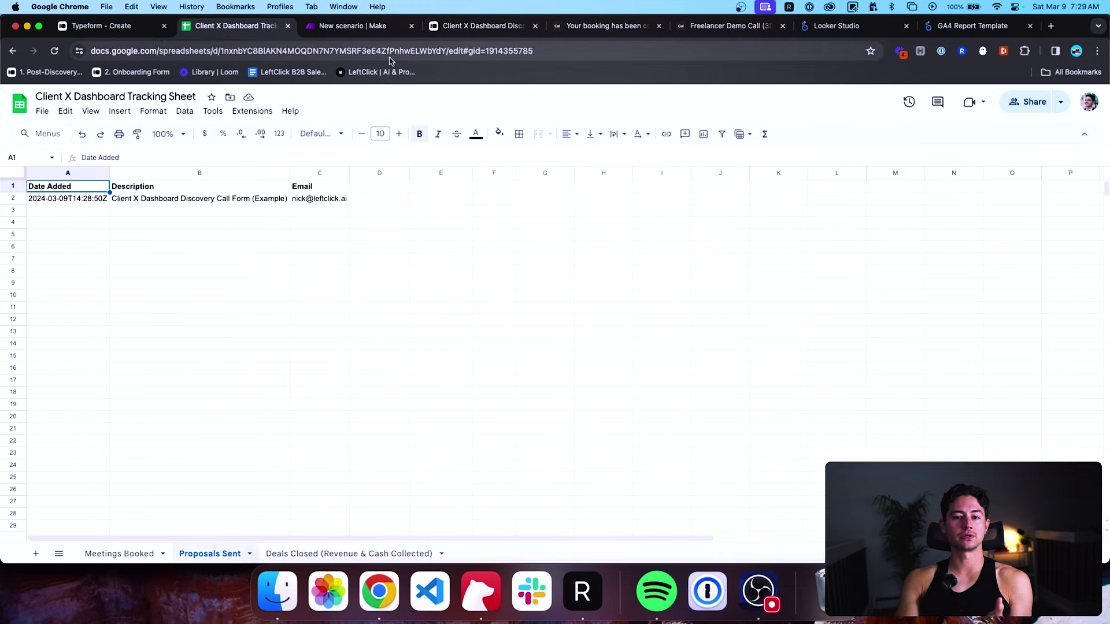
click(450, 25)
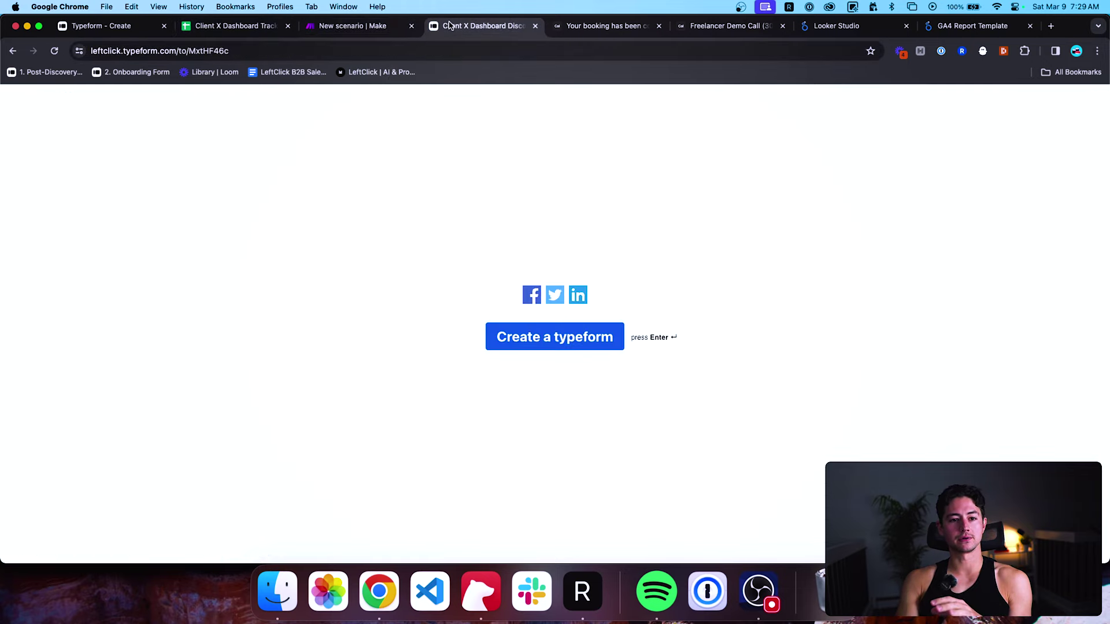
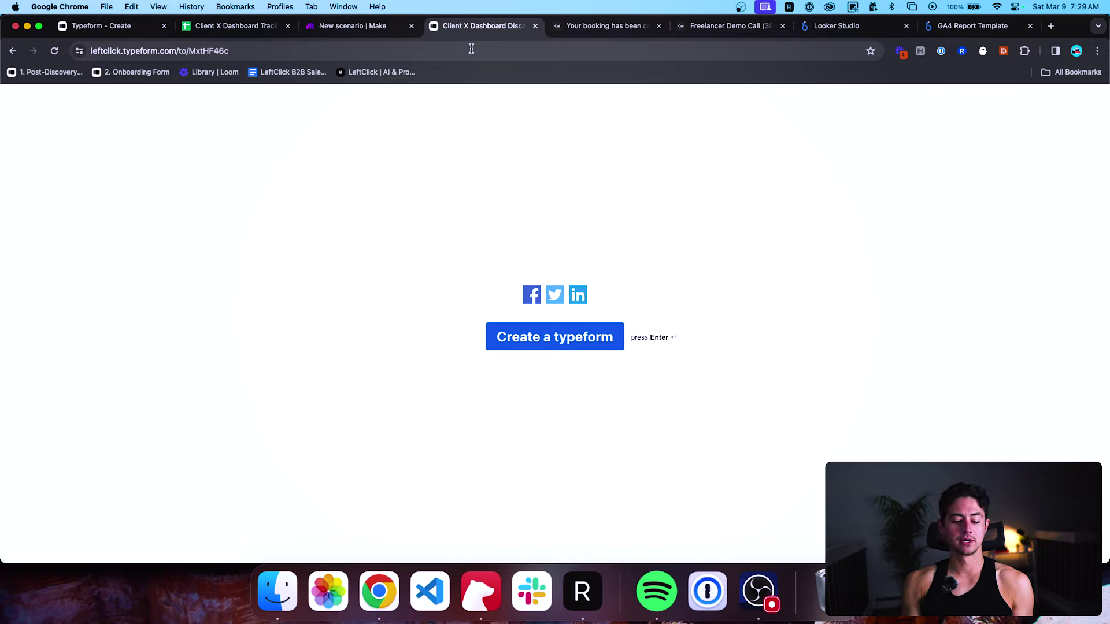
Review the Deals Closed (Revenue & Cash Collected) sheet's columns in the tracking spreadsheet, then go back to Typeform.
click(268, 28)
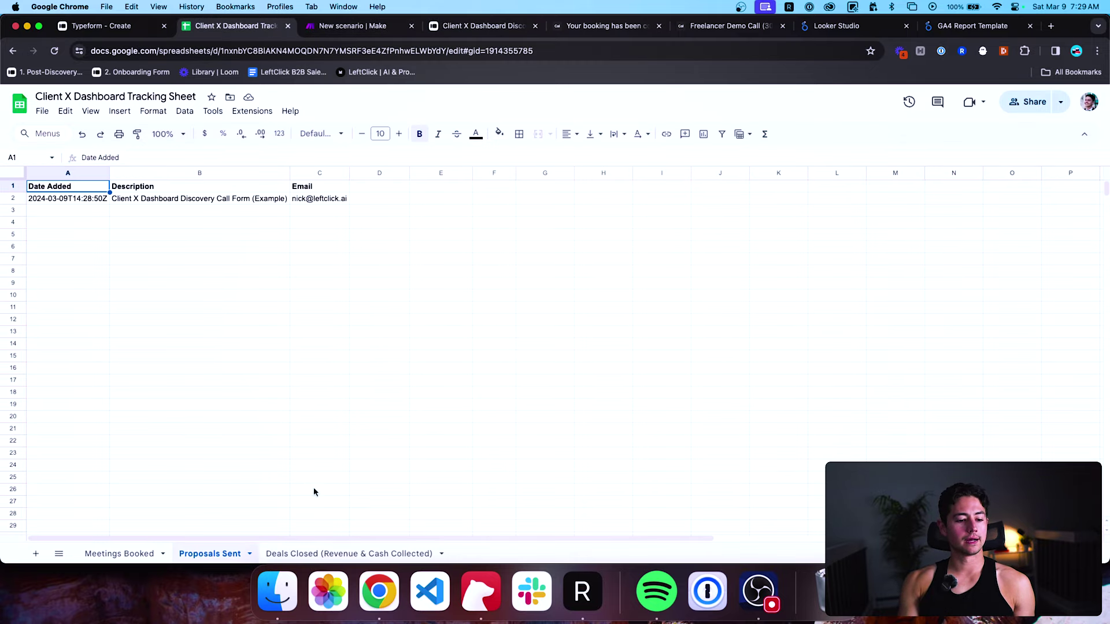
click(304, 550)
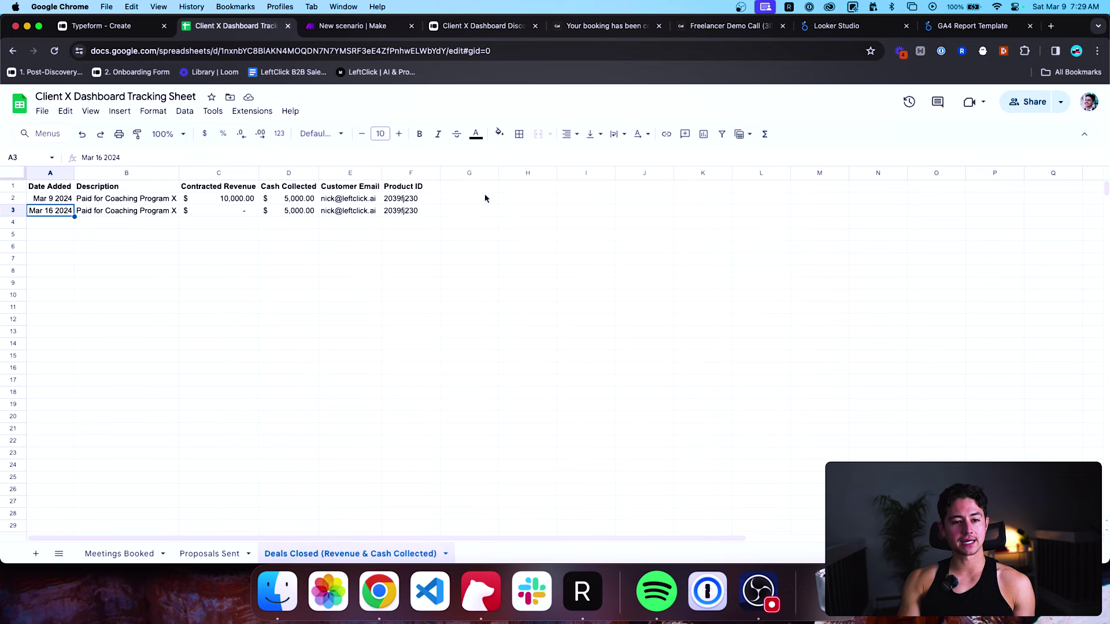
click(102, 25)
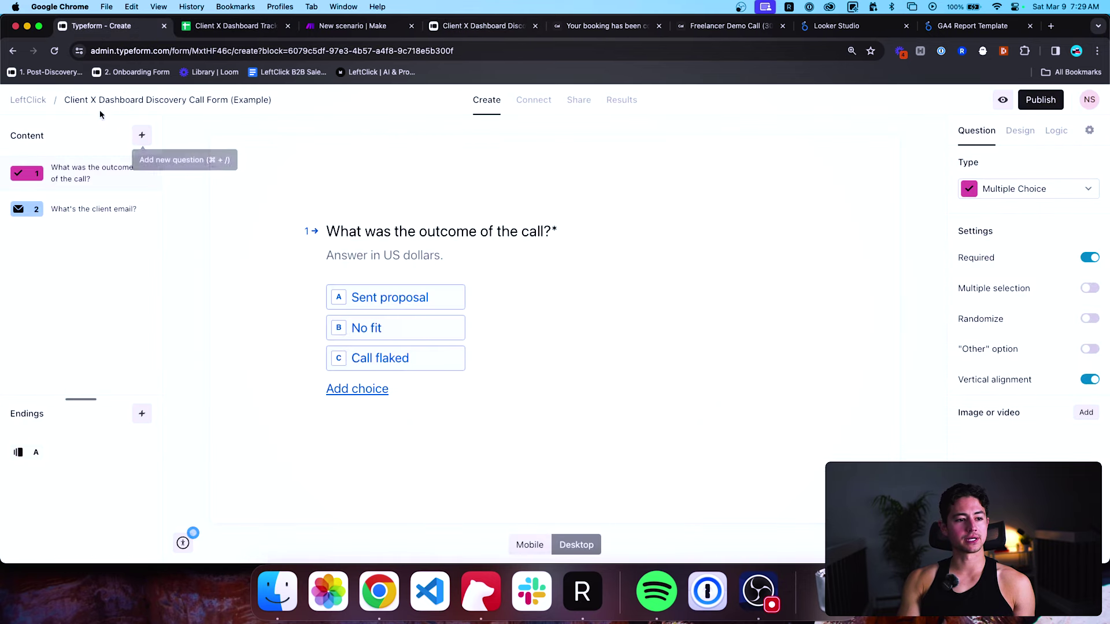
Open the Client X Dashboard Sale Form and remove the image from its revenue question.
click(44, 101)
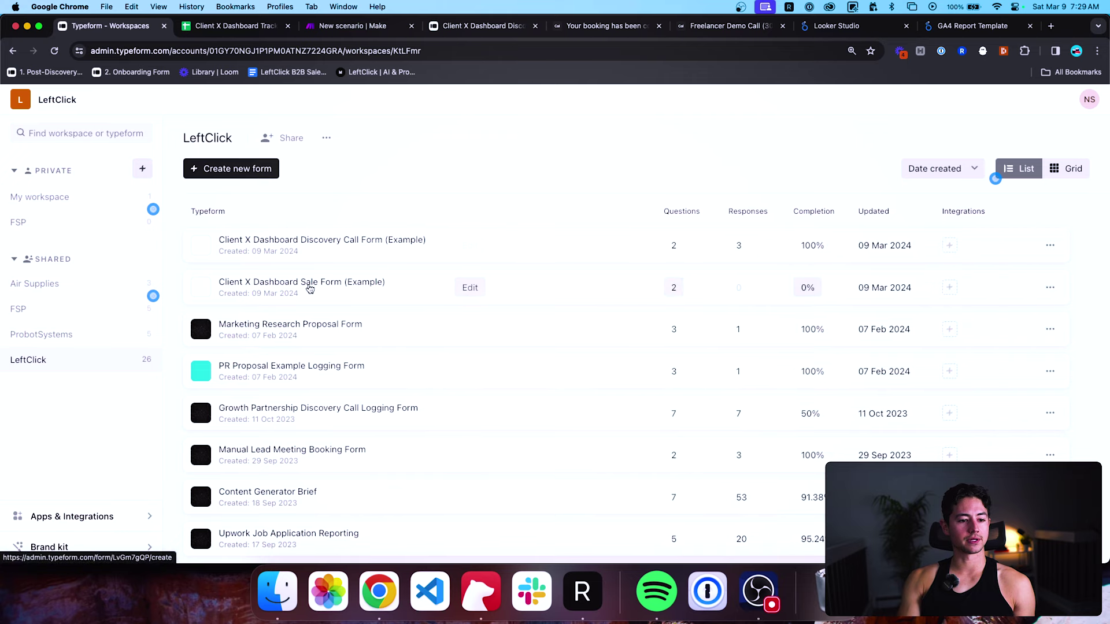
click(310, 289)
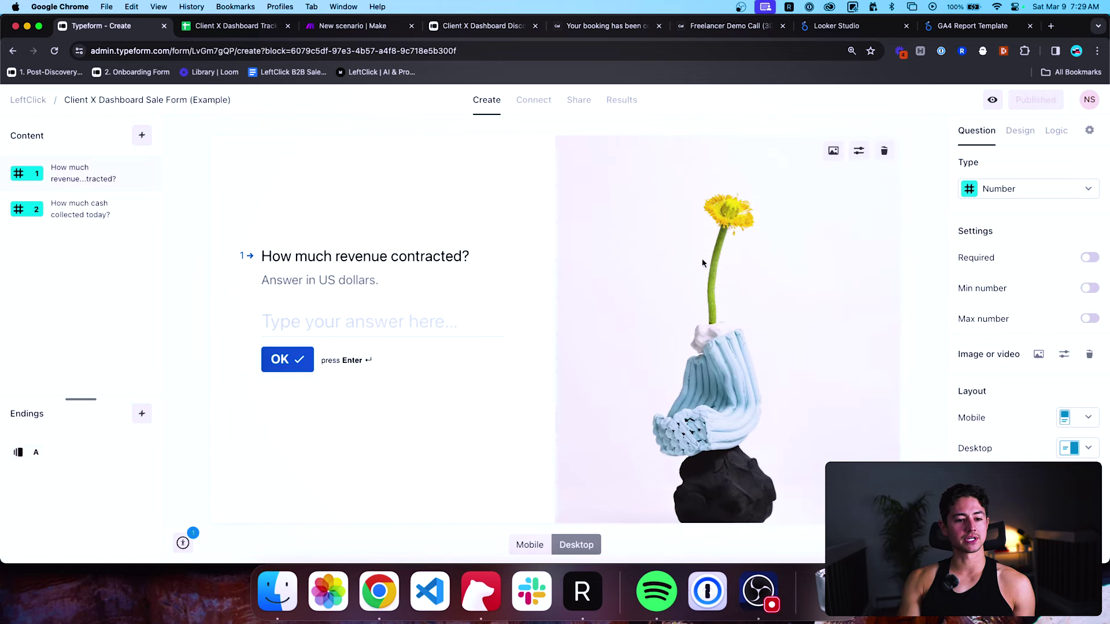
click(1087, 355)
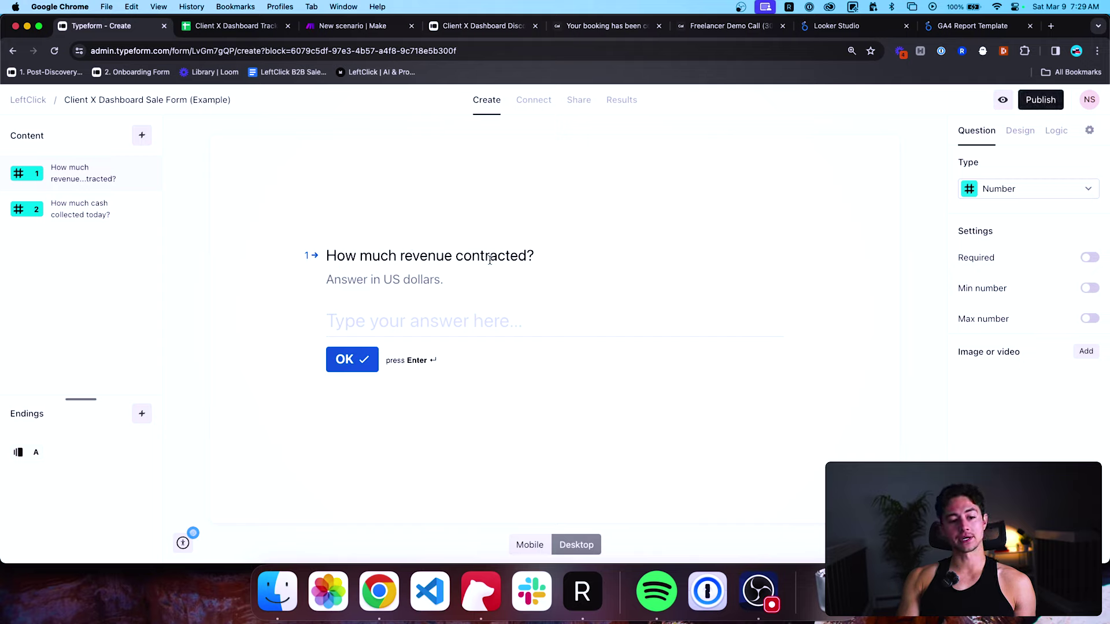
click(90, 211)
click(53, 163)
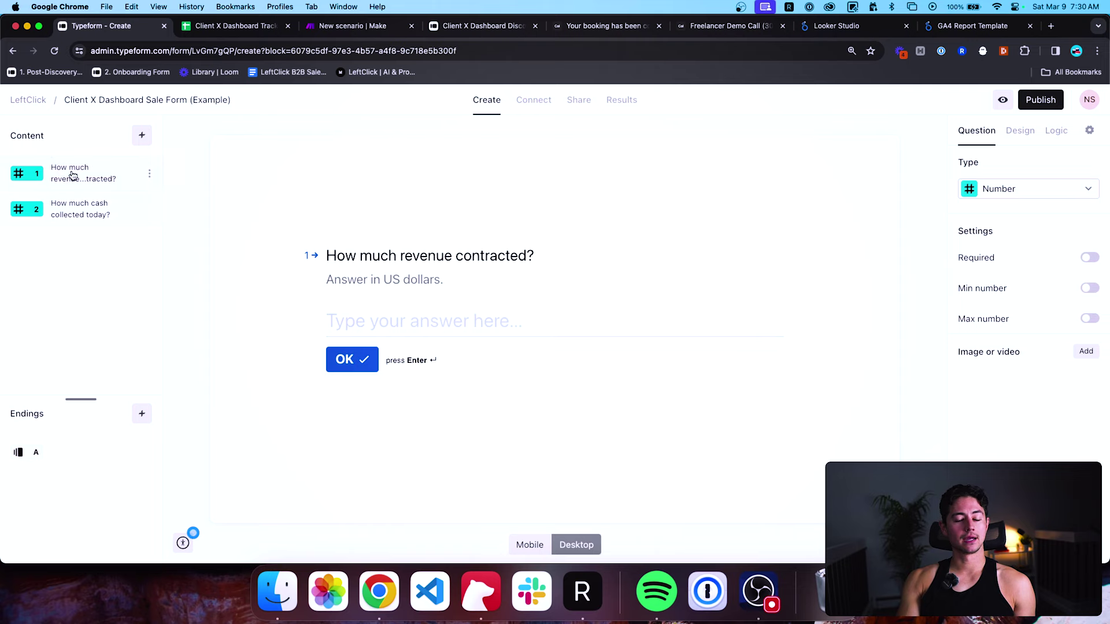
Publish the Sale Form and load its live link in a new browser tab.
click(1033, 101)
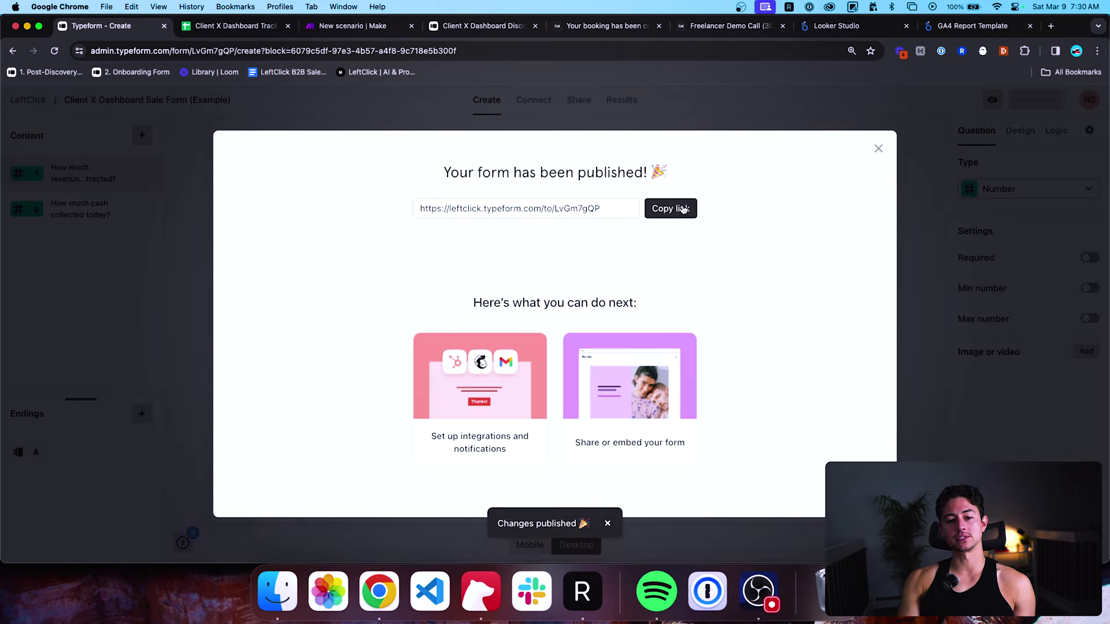
click(670, 208)
key(super+t)
text(https://leftclick.typeform.com/to/LvGm7gQP)
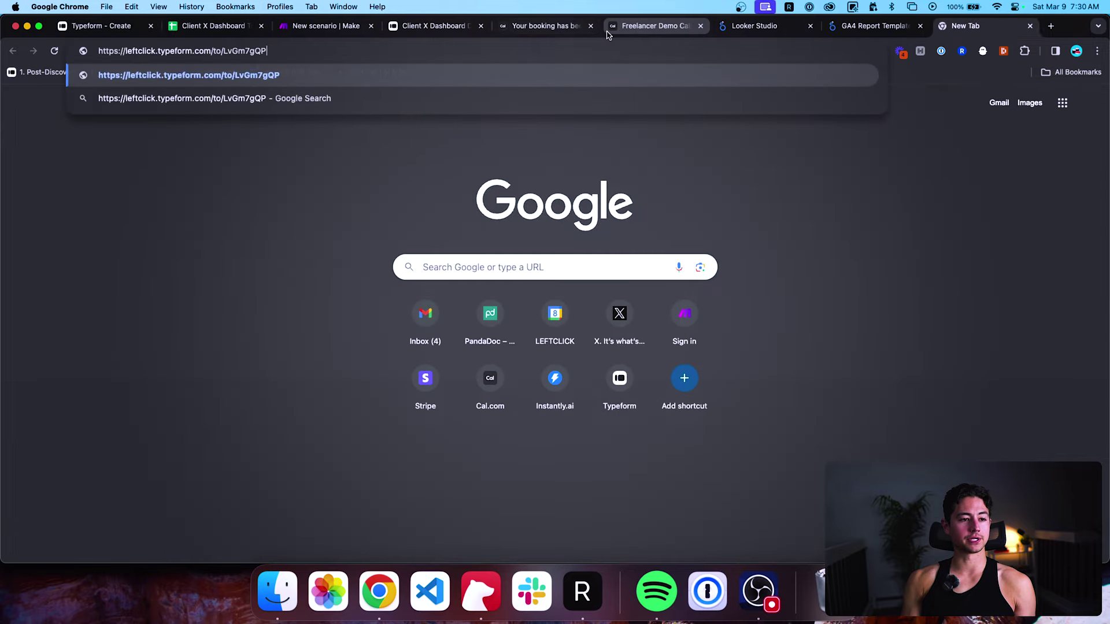
key(Return)
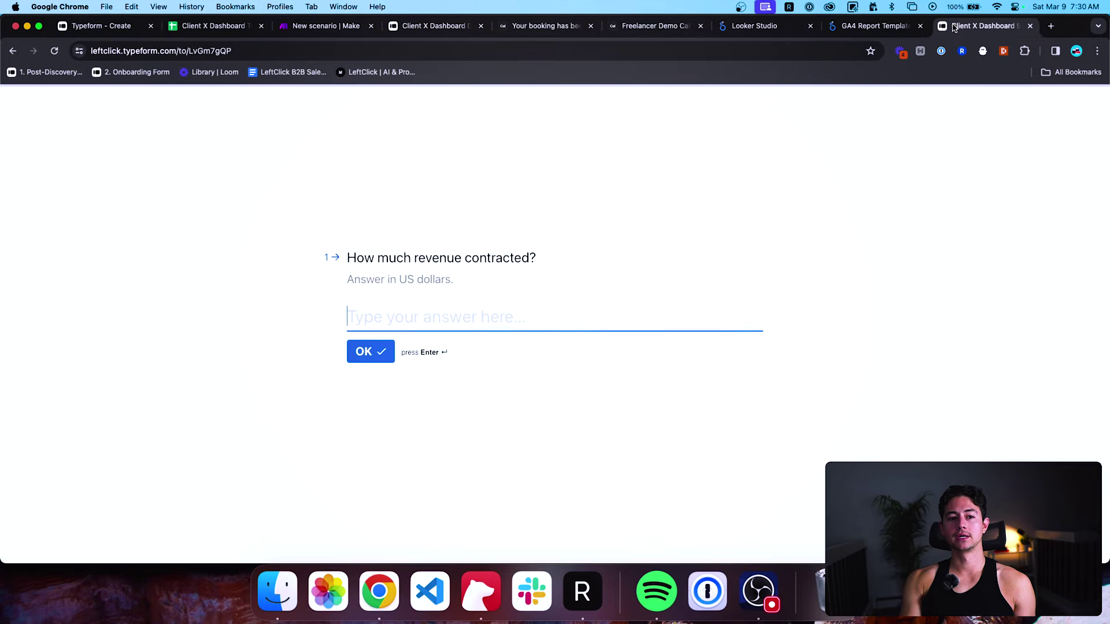
drag(955, 28, 411, 25)
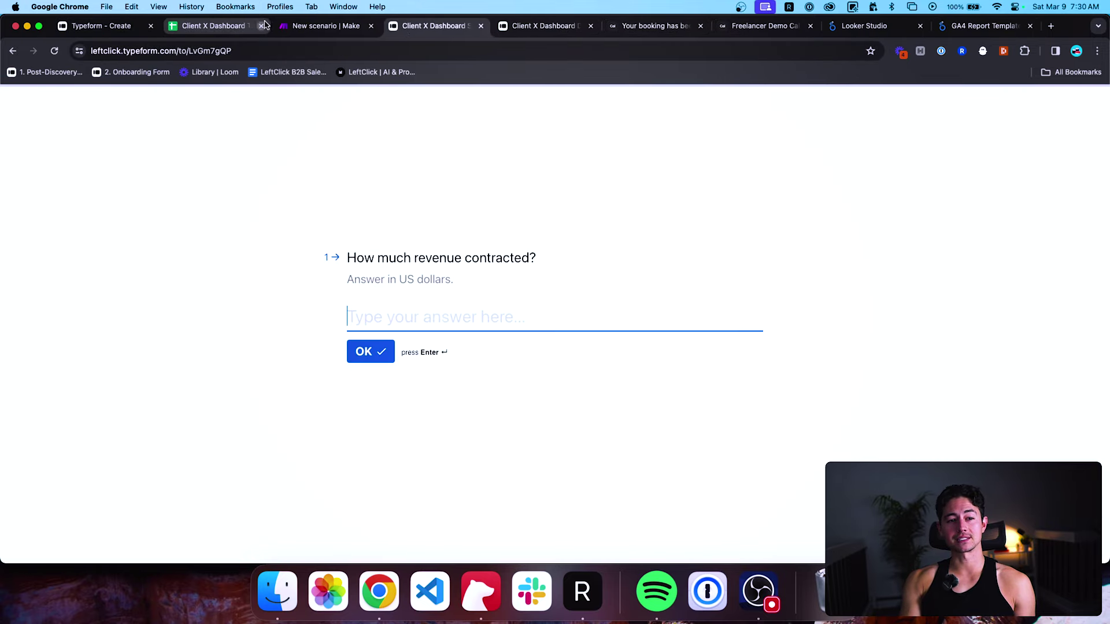
click(315, 27)
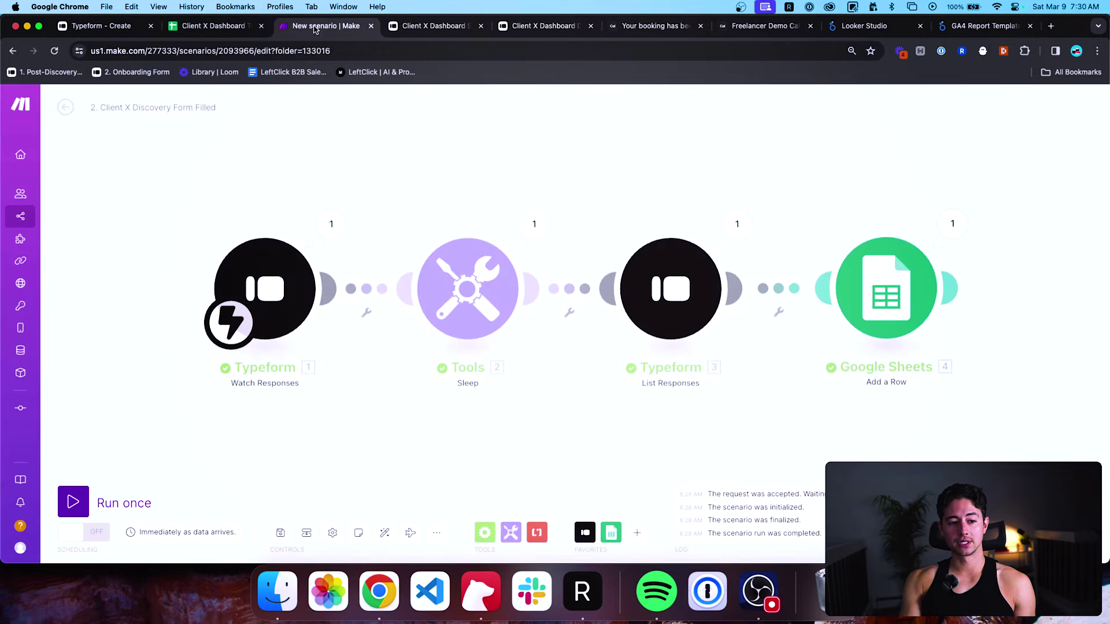
Switch on the Client X Discovery Form Filled scenario and create a new scenario in Example Builds.
click(91, 532)
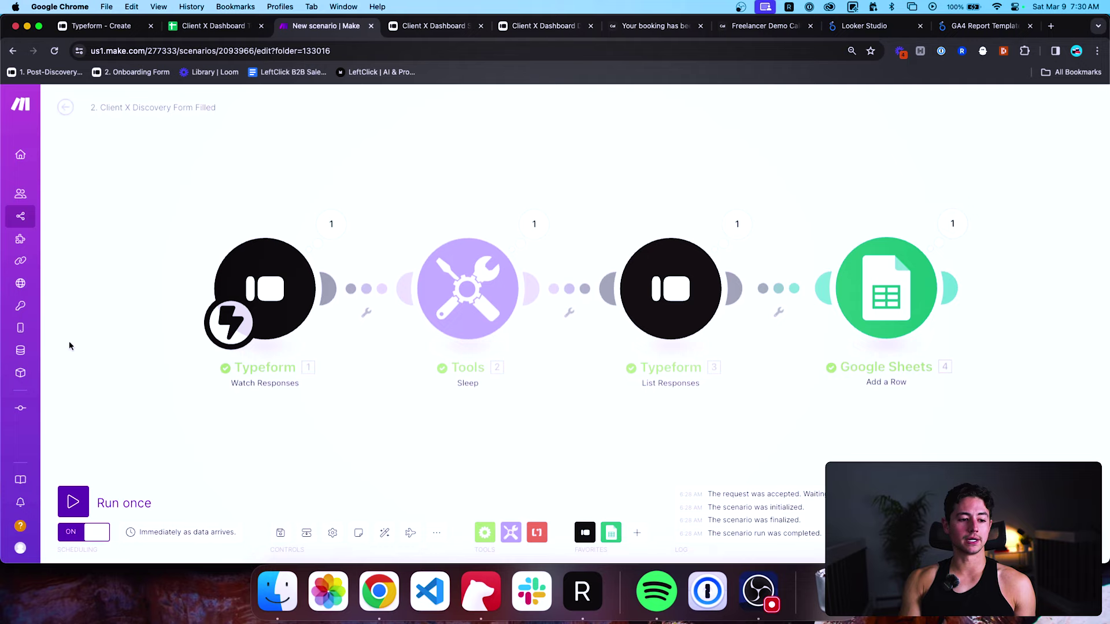
click(66, 108)
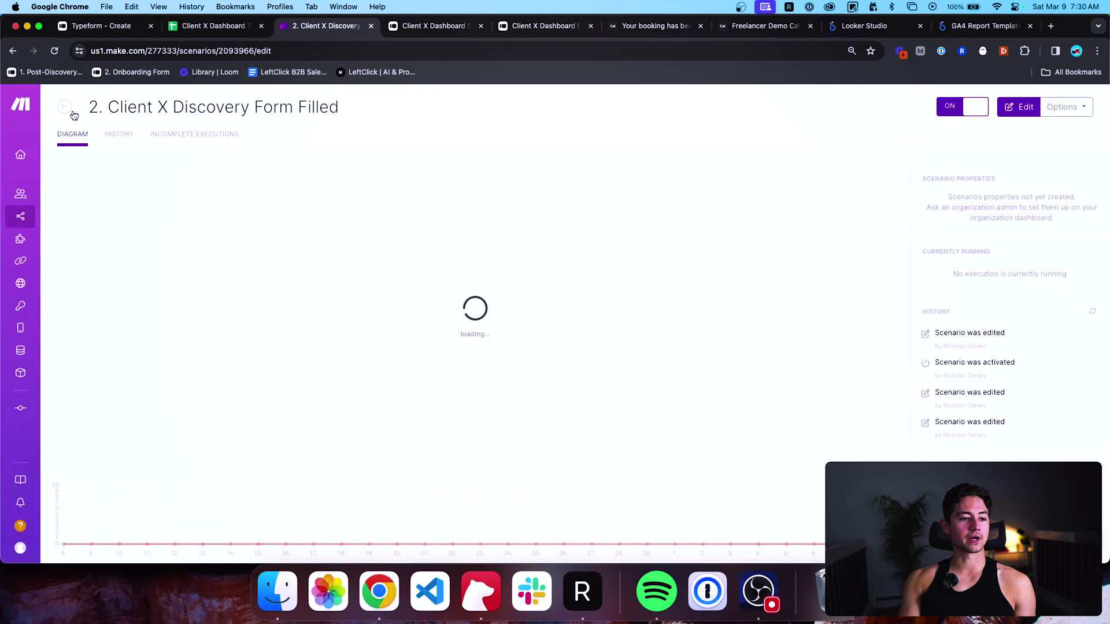
click(64, 106)
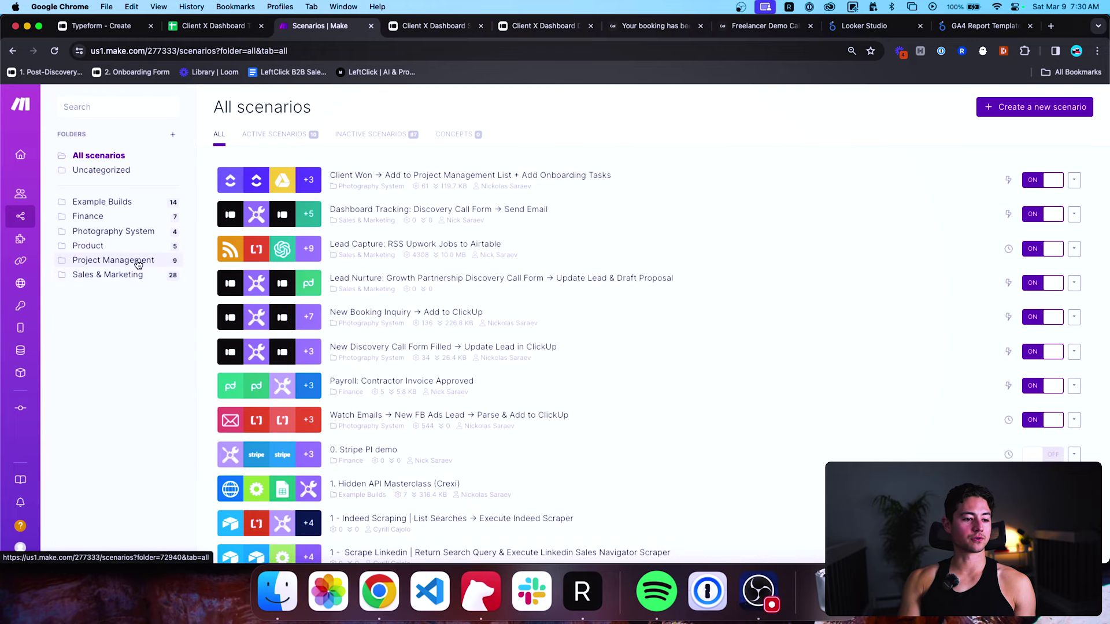
click(128, 203)
scroll(271, 223, down, 3)
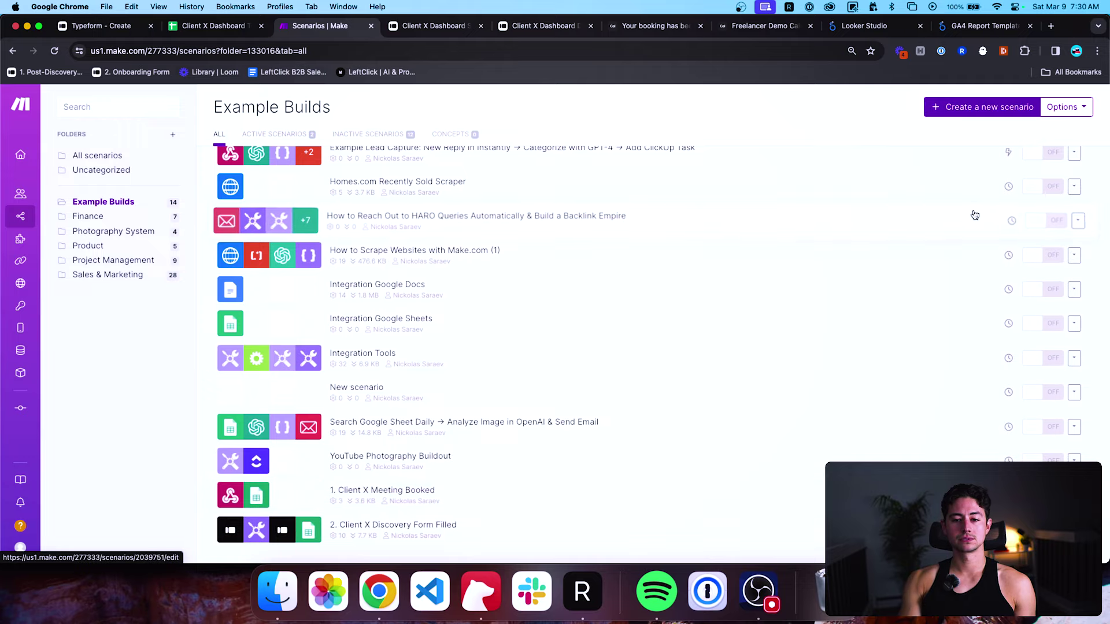
click(951, 109)
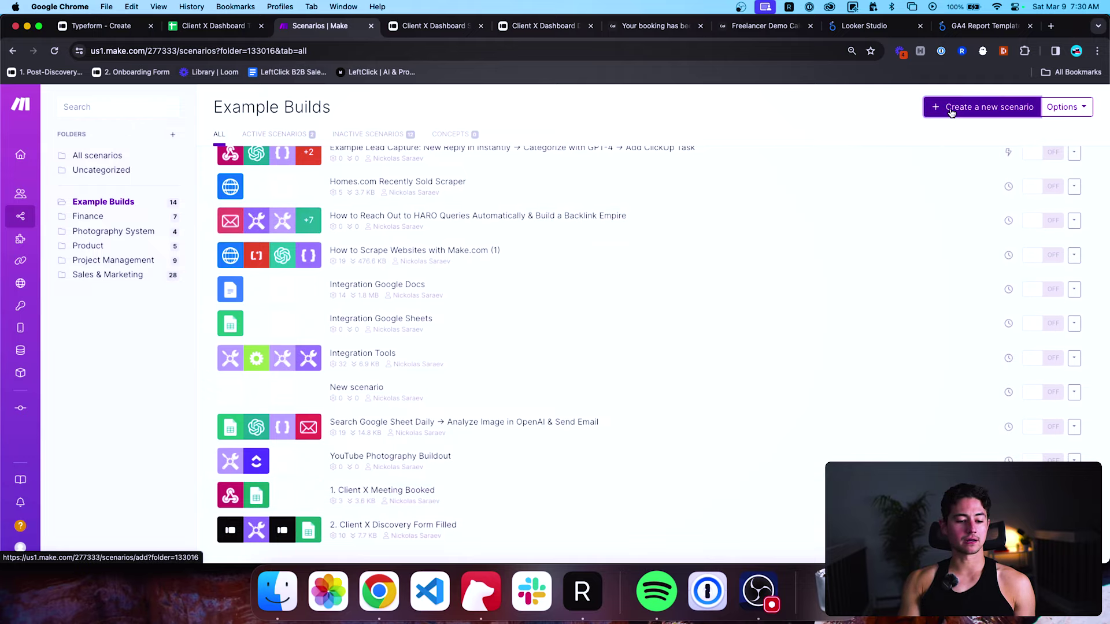
Name the new scenario '3. Client X Sale Form Filled'.
click(112, 106)
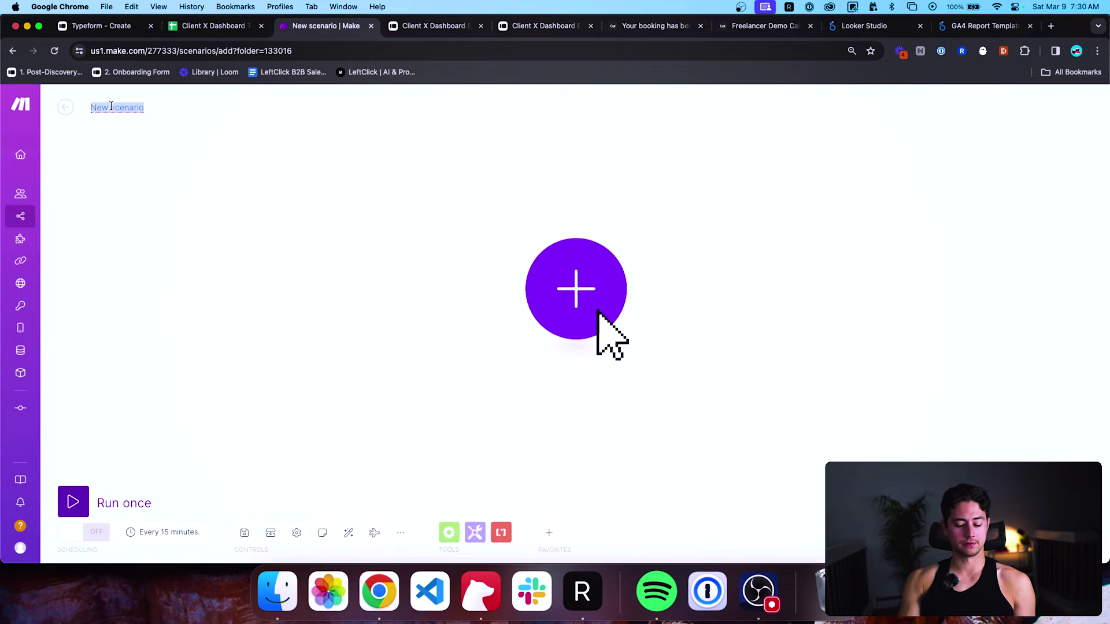
text(3. Client X)
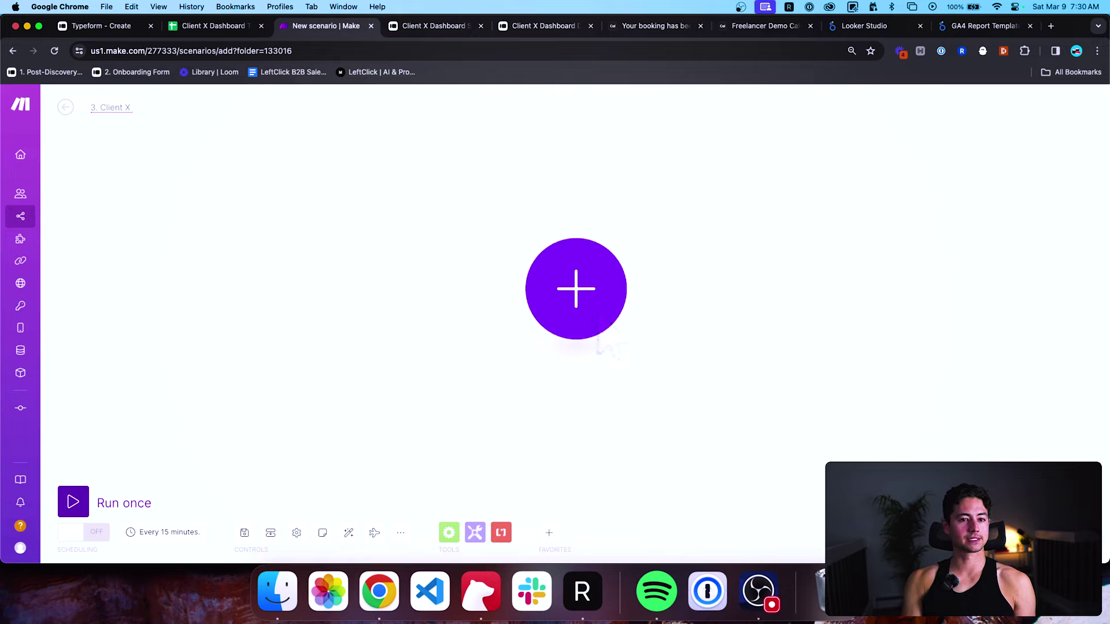
text( Sale Form Filled)
key(Return)
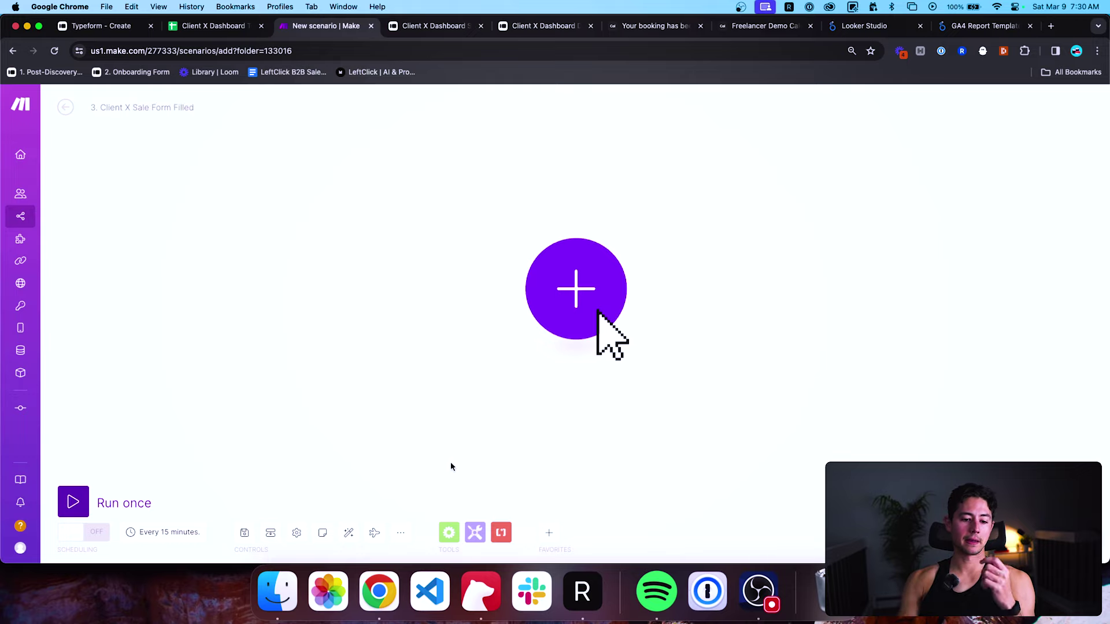
Add a Typeform Watch Responses trigger with a new webhook for the Client X Dashboard Sale Form (Example).
click(548, 533)
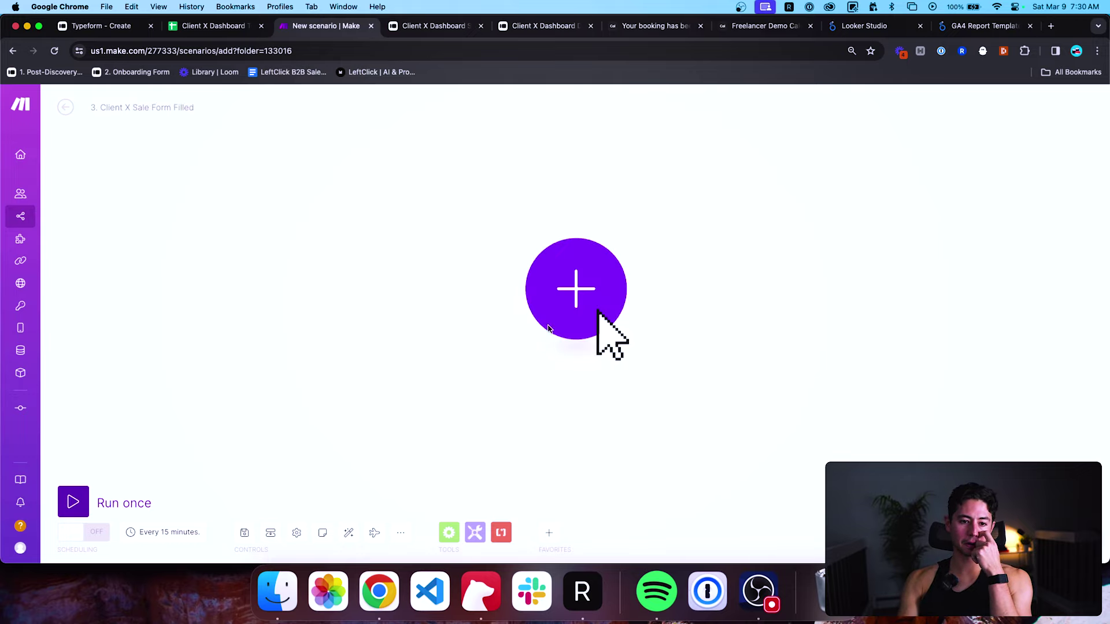
click(601, 315)
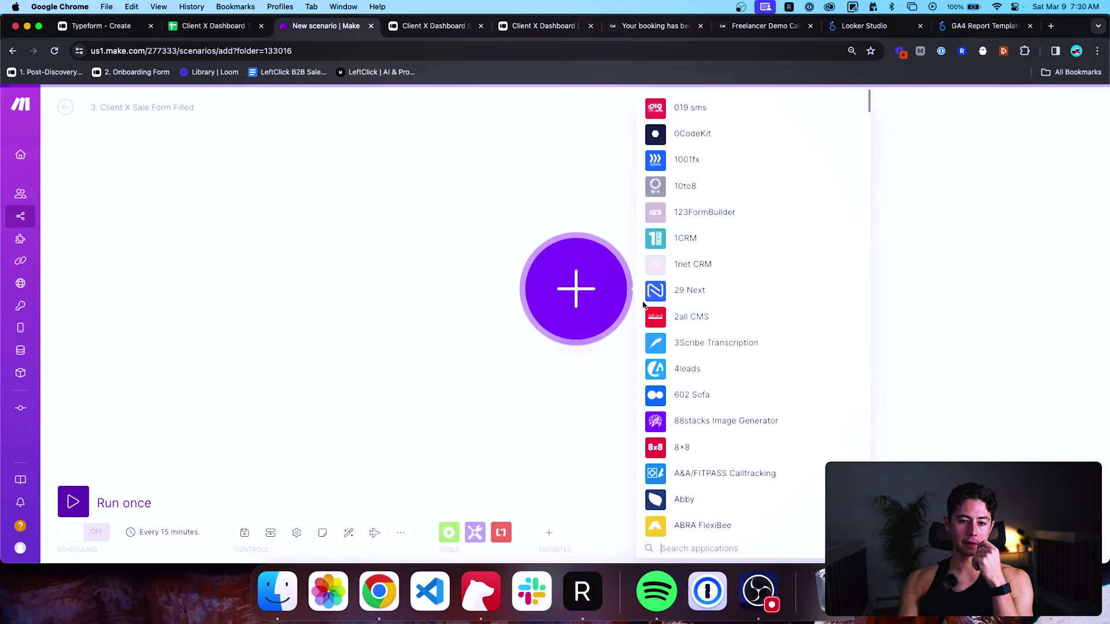
text(typeform)
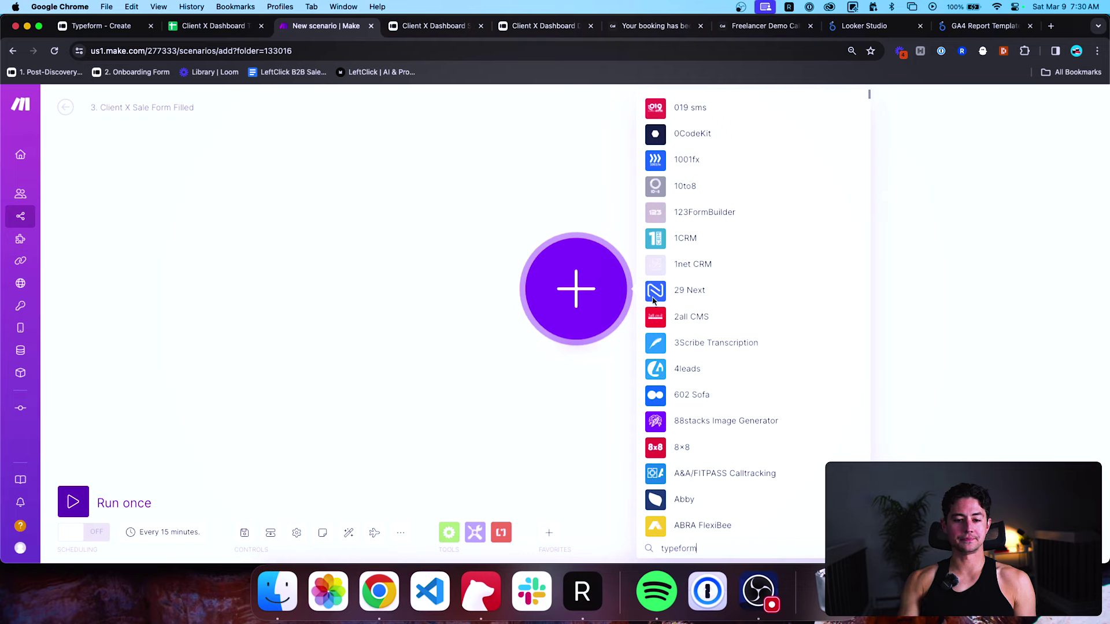
click(725, 274)
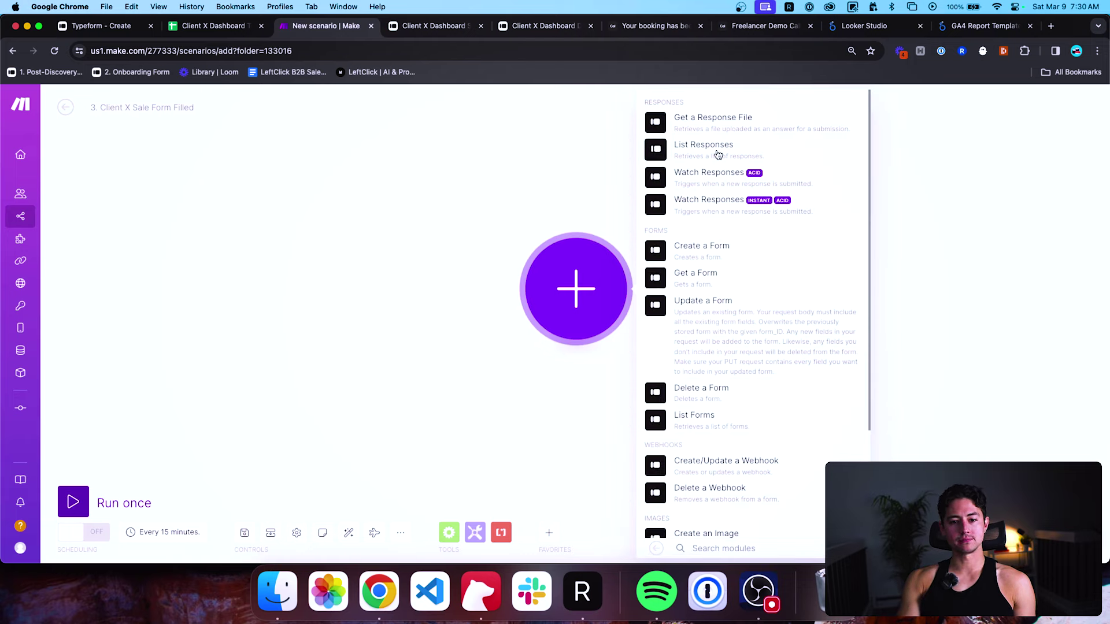
click(718, 175)
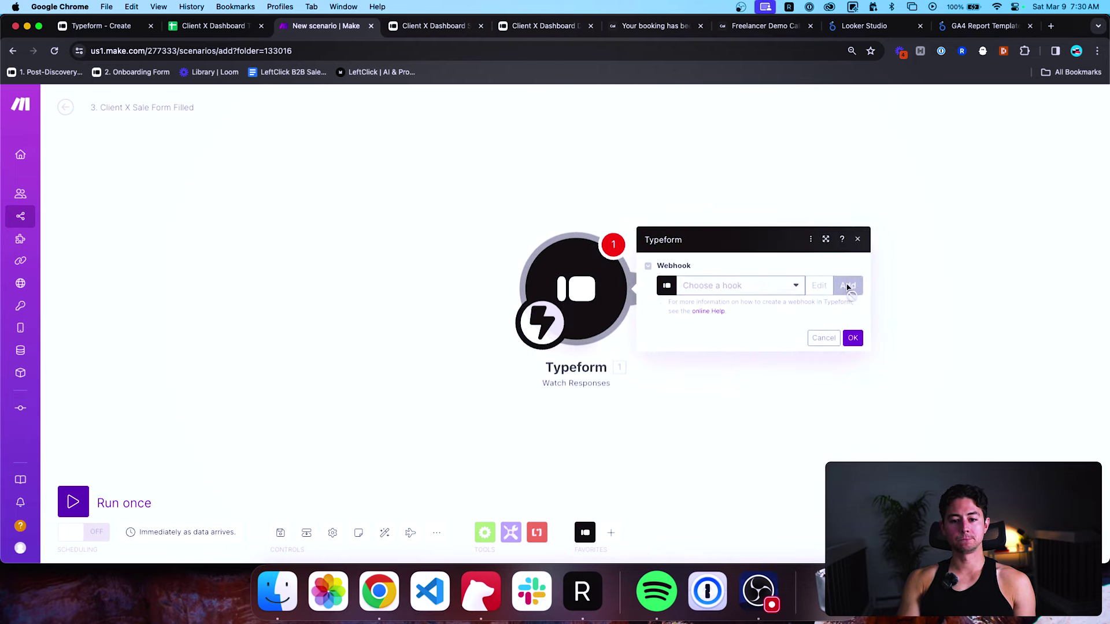
click(848, 286)
text(Example Client Dashboard Sale)
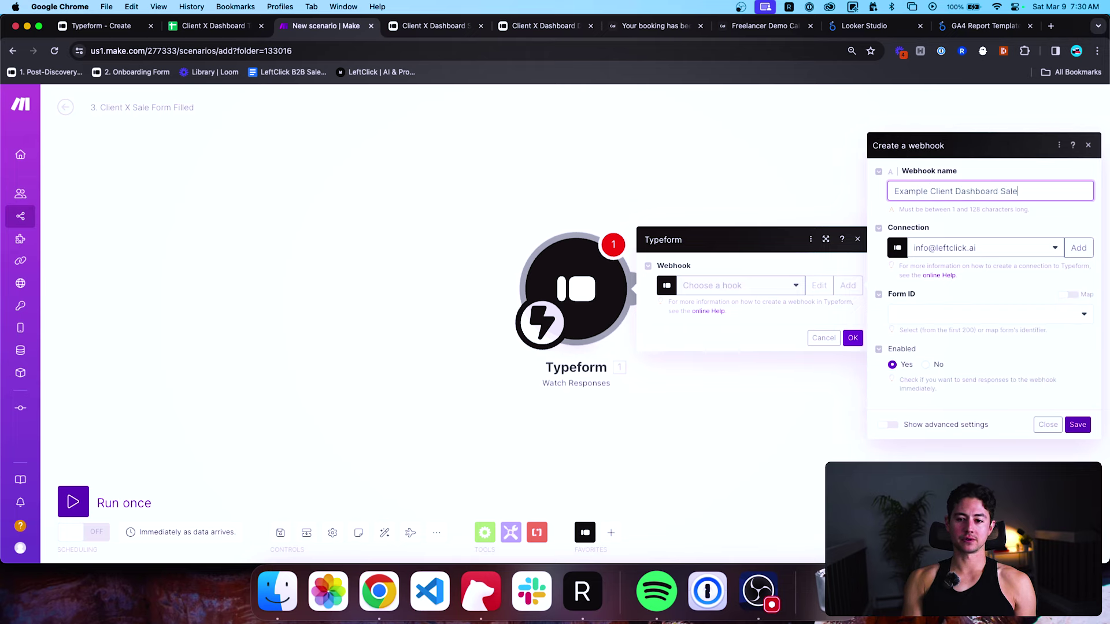
text( Form File)
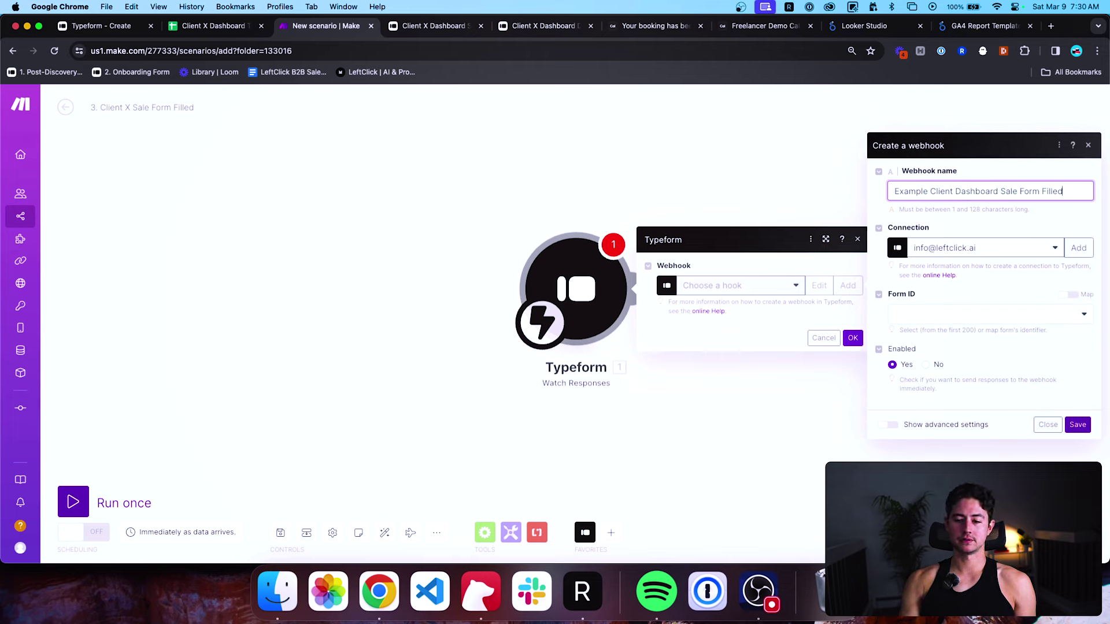
click(1012, 315)
click(988, 364)
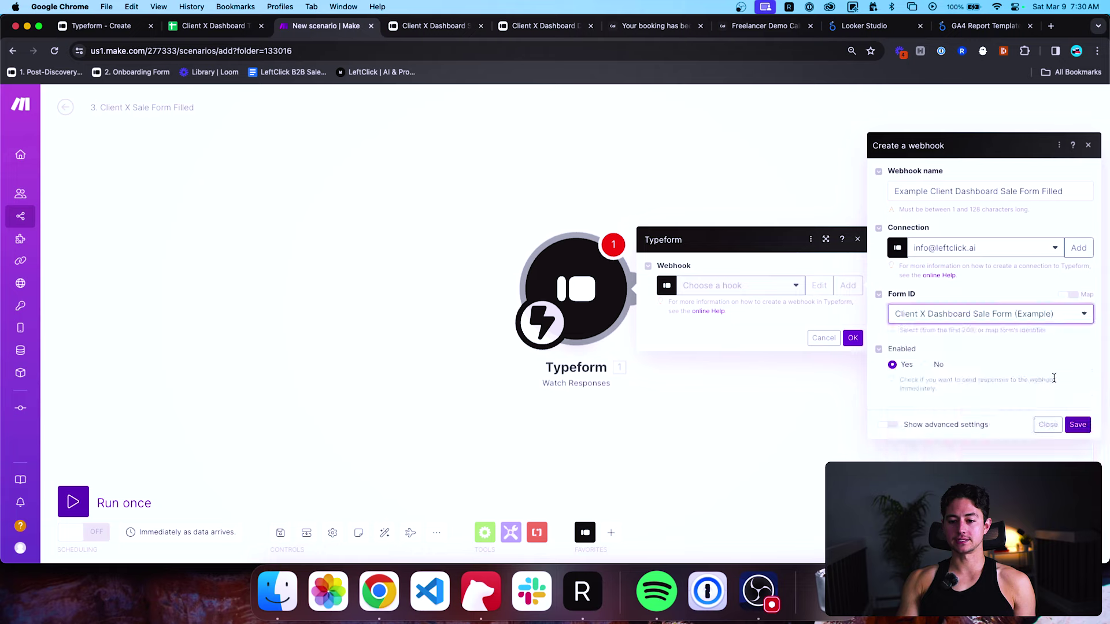
click(1078, 424)
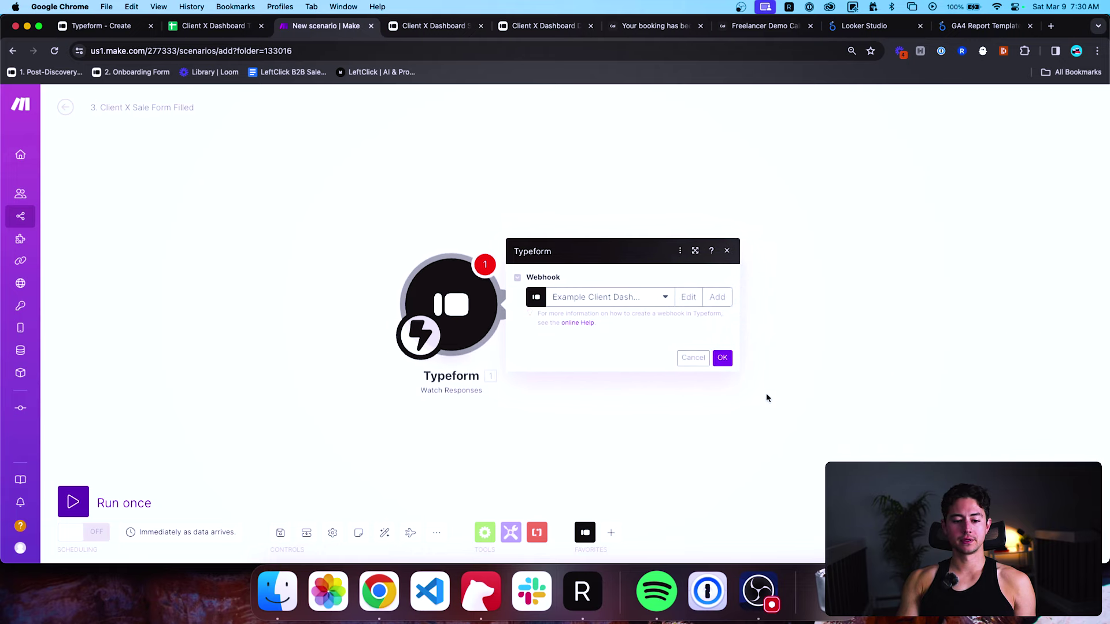
click(627, 359)
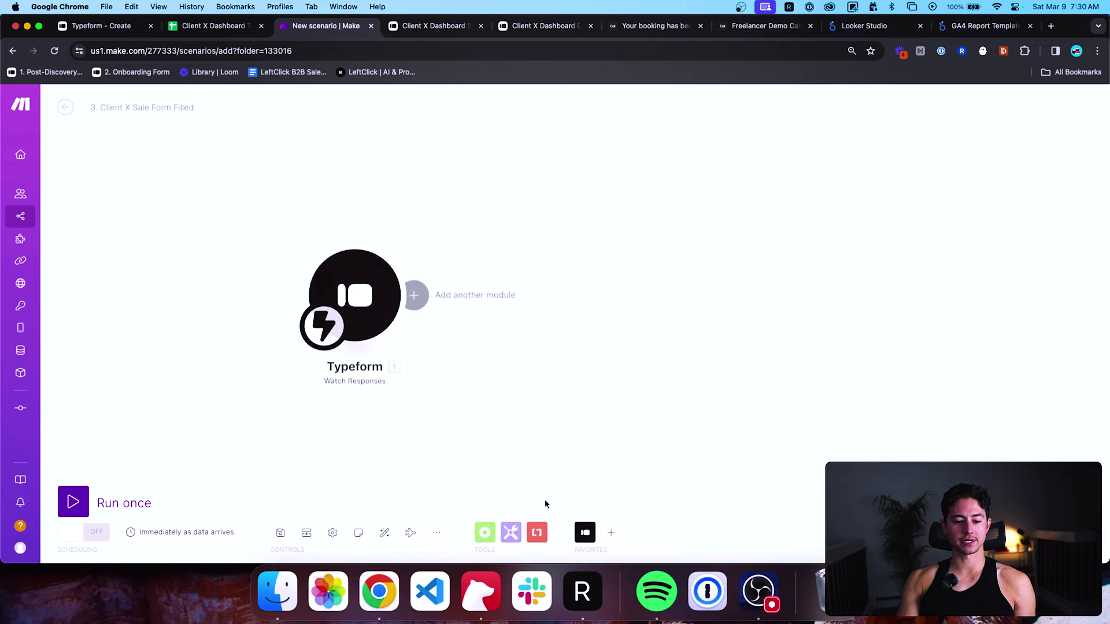
Add a Tools Sleep step with a 2-second delay after the Typeform trigger.
click(512, 532)
click(530, 218)
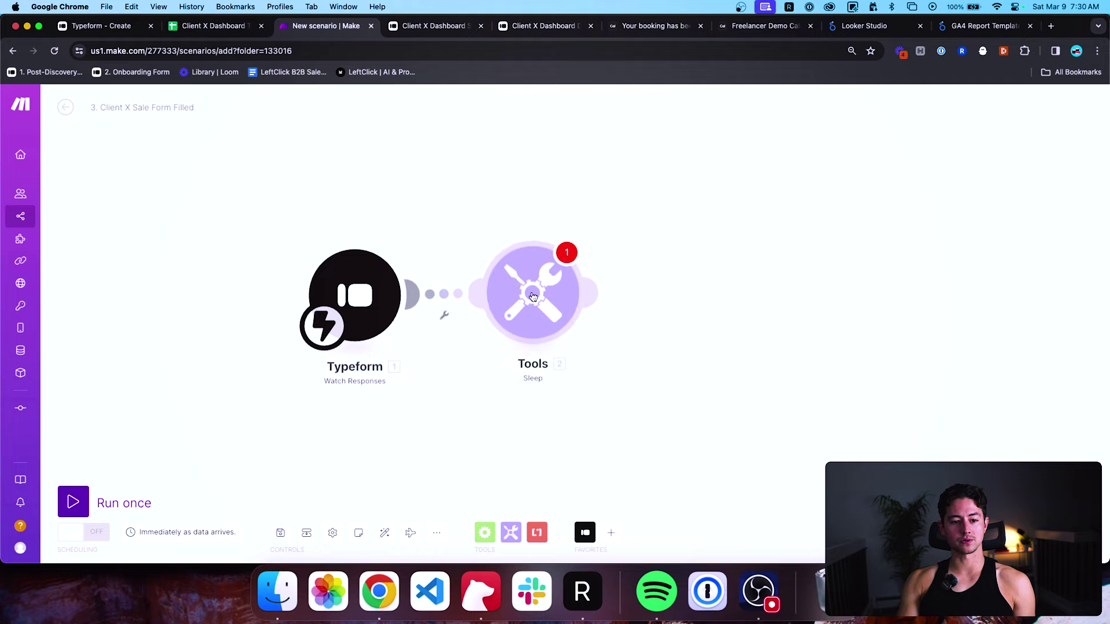
click(659, 281)
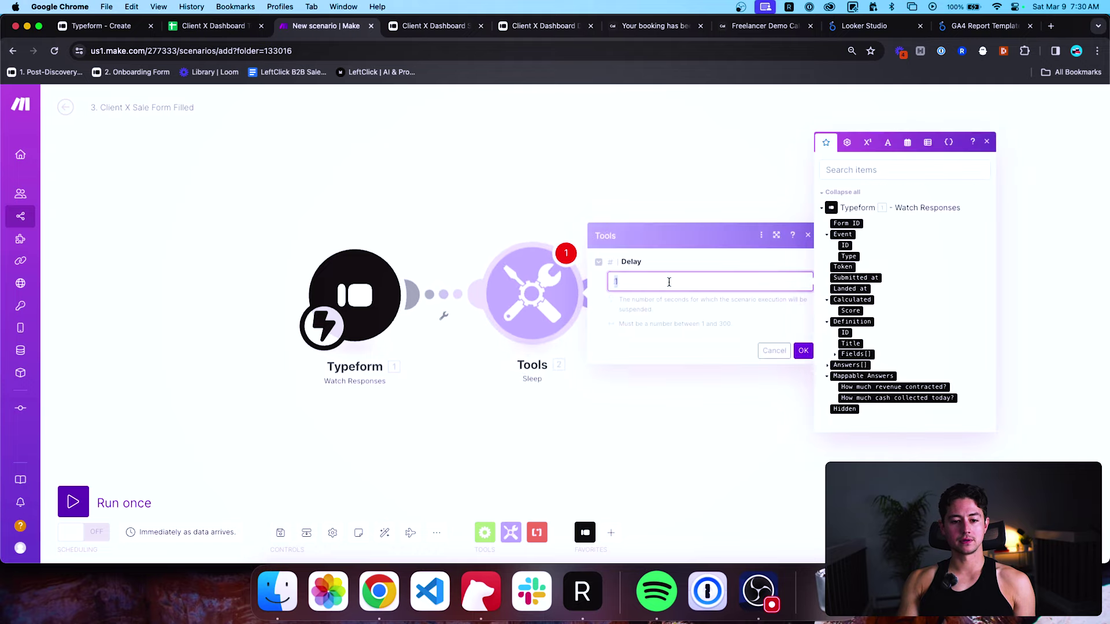
click(803, 350)
Add a Typeform List Responses module for the Sale Form with limit 1, then auto-align modules.
click(585, 532)
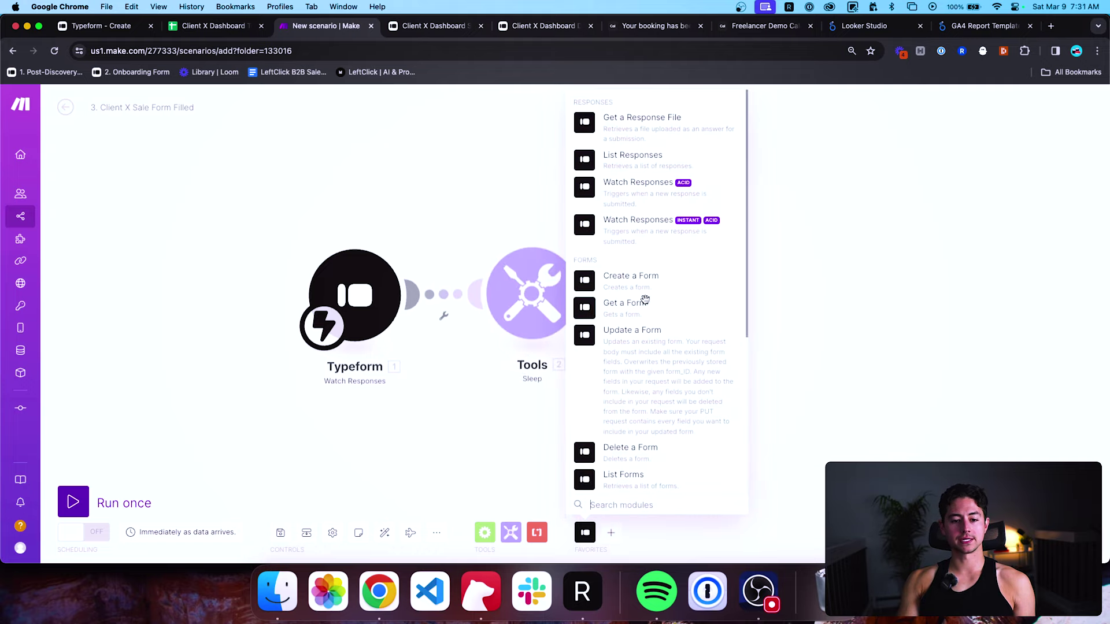
click(636, 155)
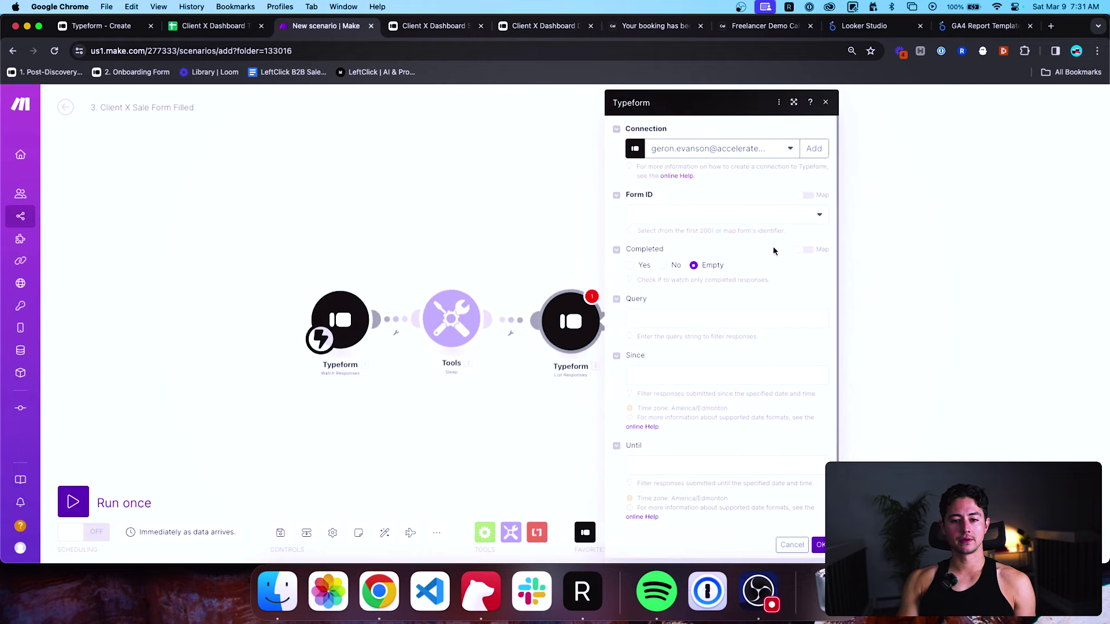
click(786, 157)
click(758, 179)
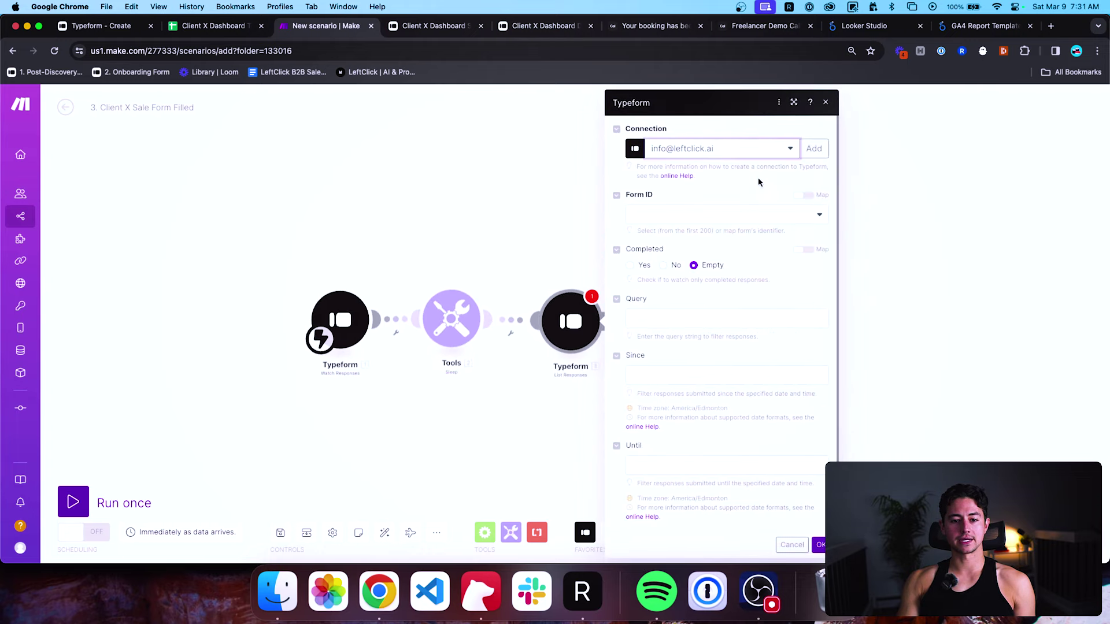
click(752, 215)
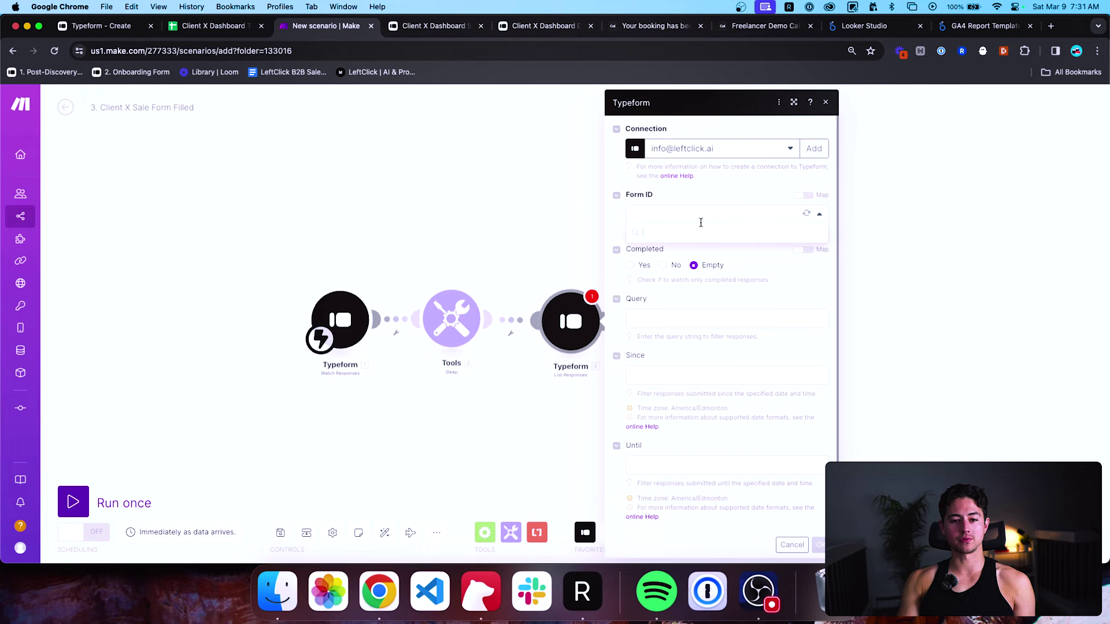
click(702, 267)
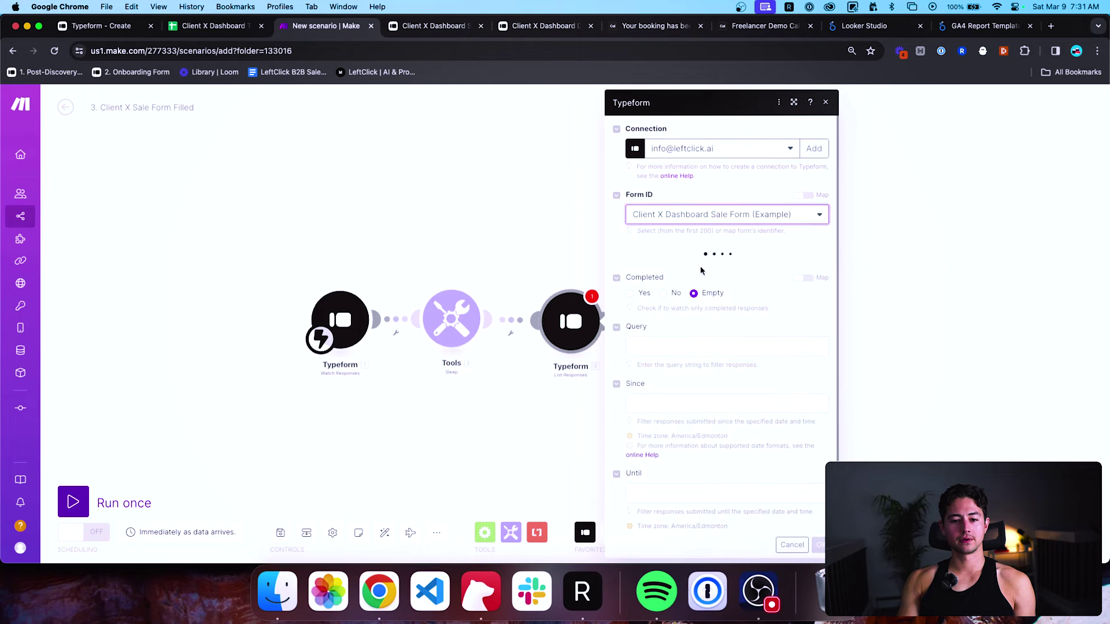
scroll(723, 289, down, 5)
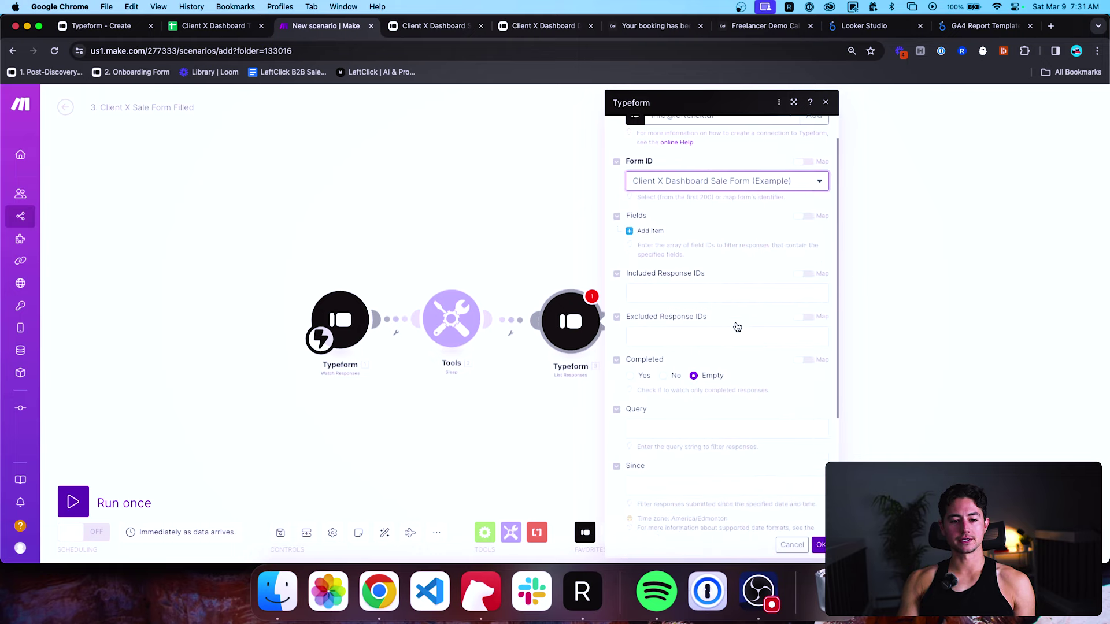
click(699, 498)
click(787, 539)
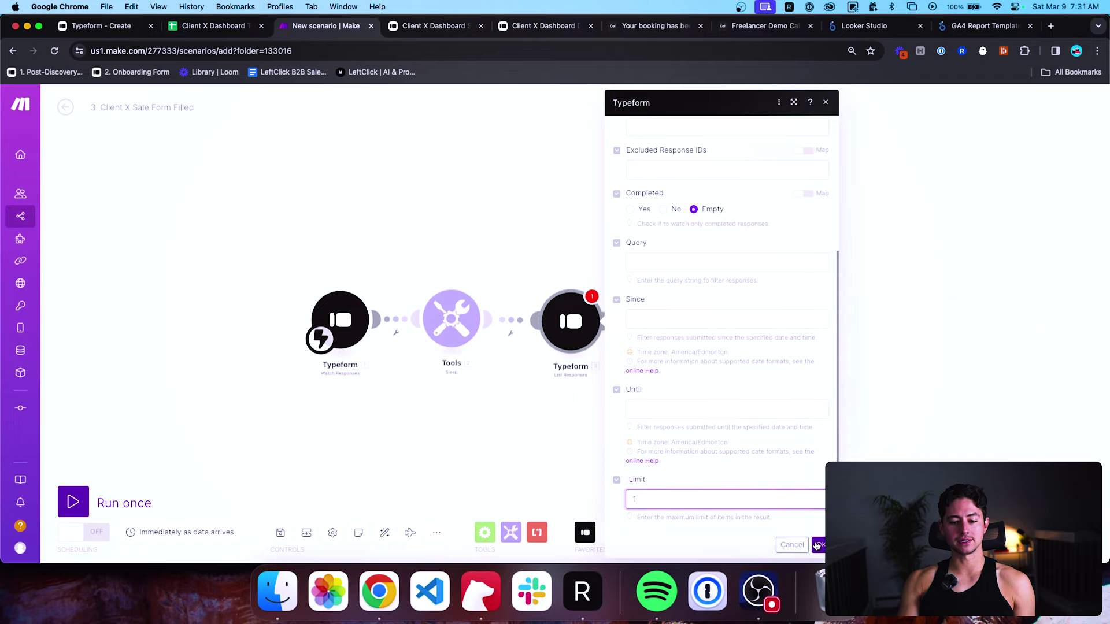
click(384, 532)
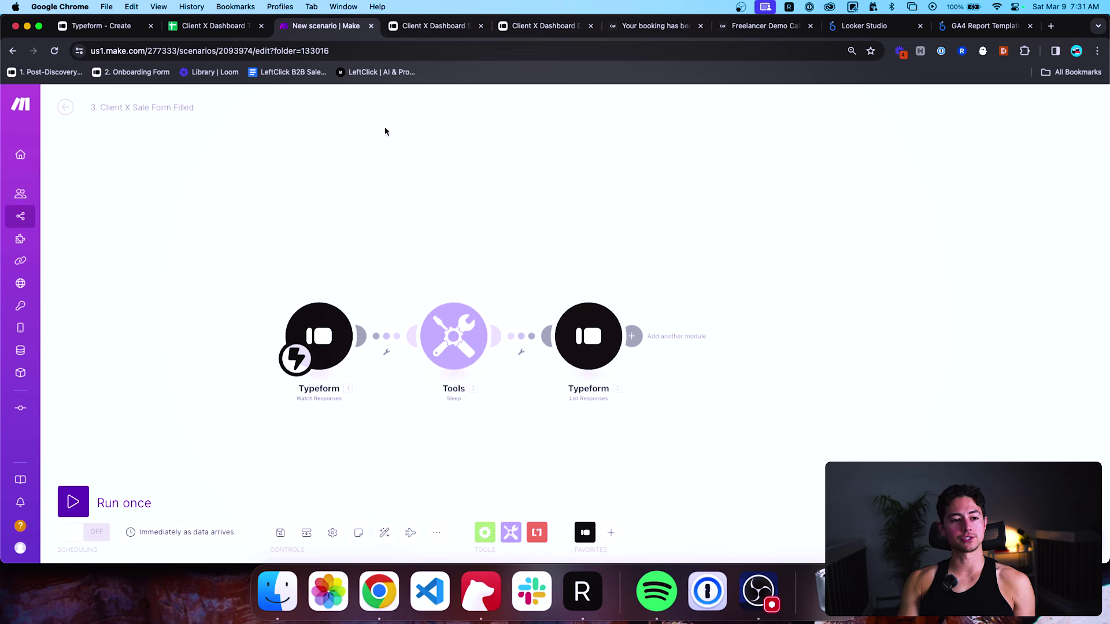
Widen column B on the Deals Closed sheet and check the email and Product ID in rows 2–3.
click(246, 30)
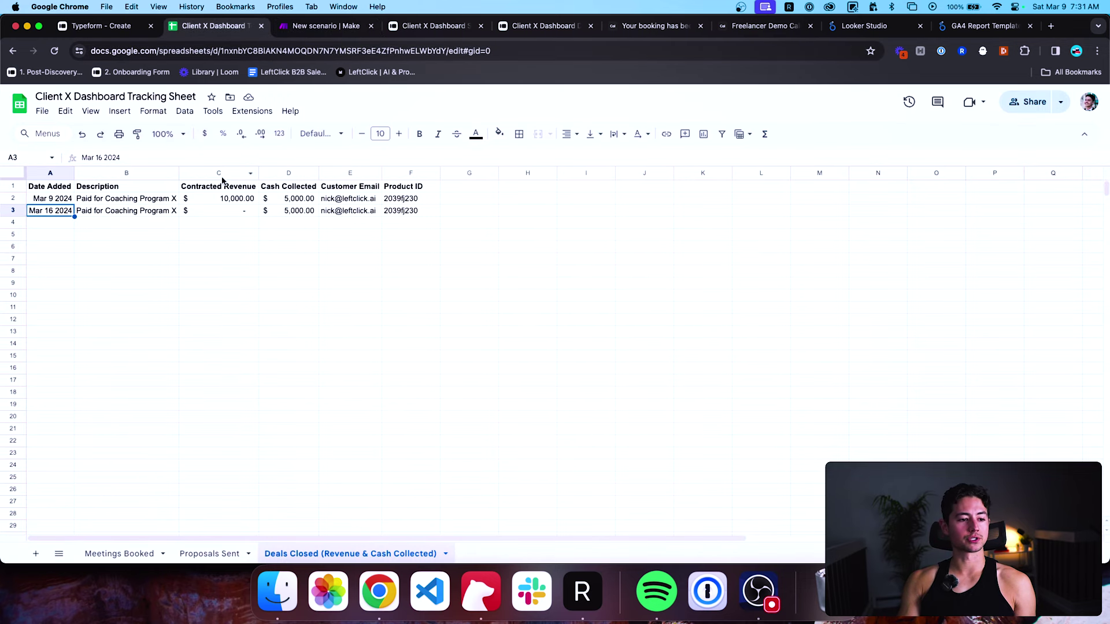
drag(179, 173, 214, 173)
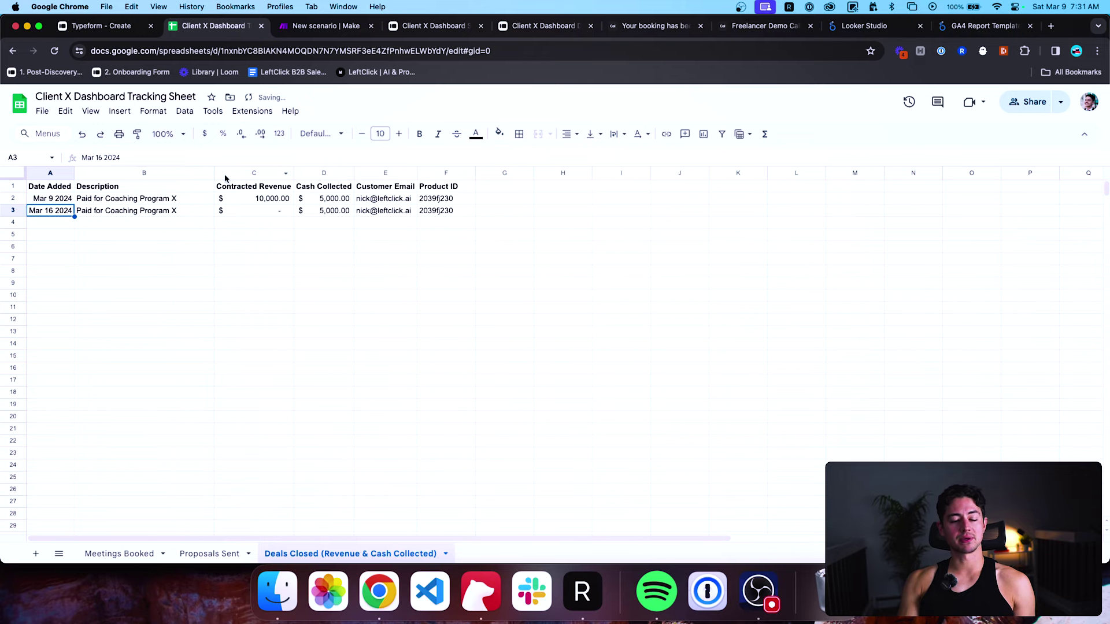
click(415, 201)
click(425, 201)
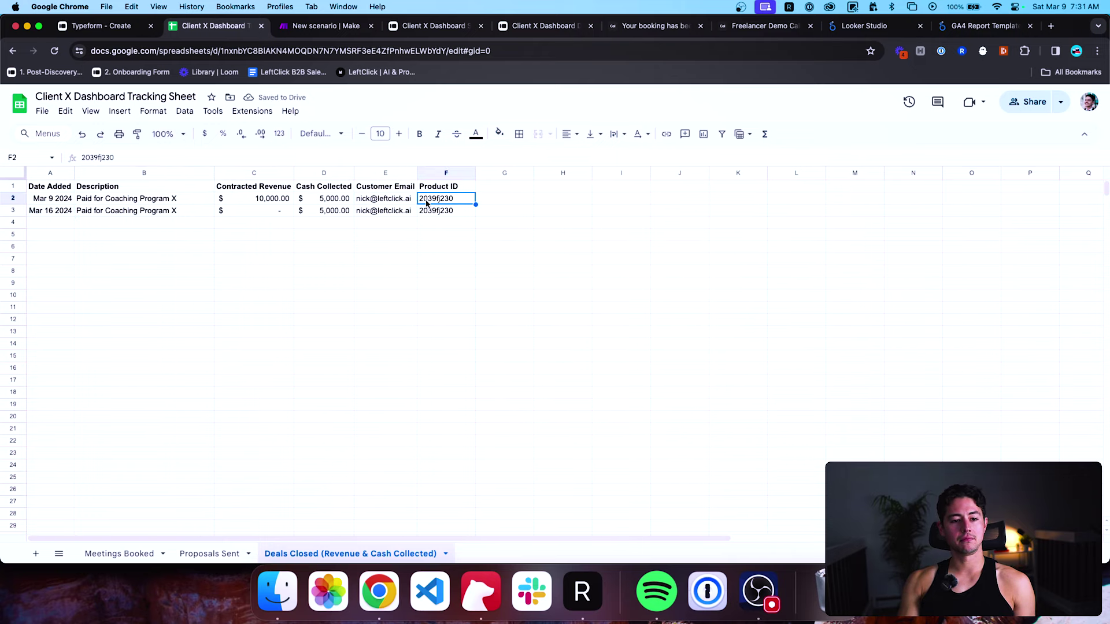
click(427, 211)
click(429, 199)
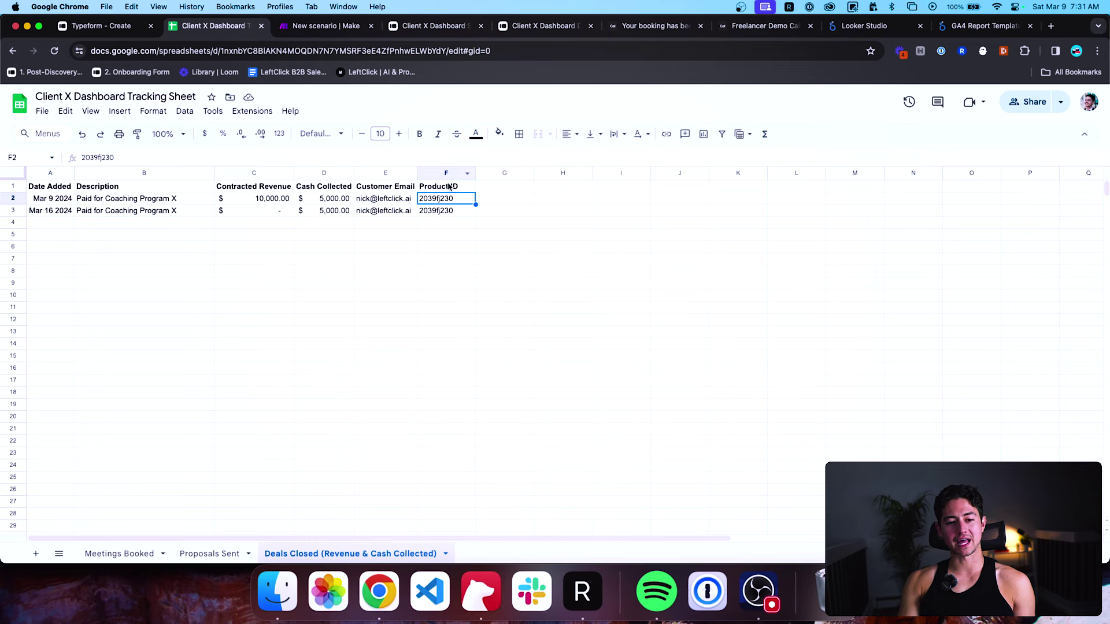
key(ctrl+Tab)
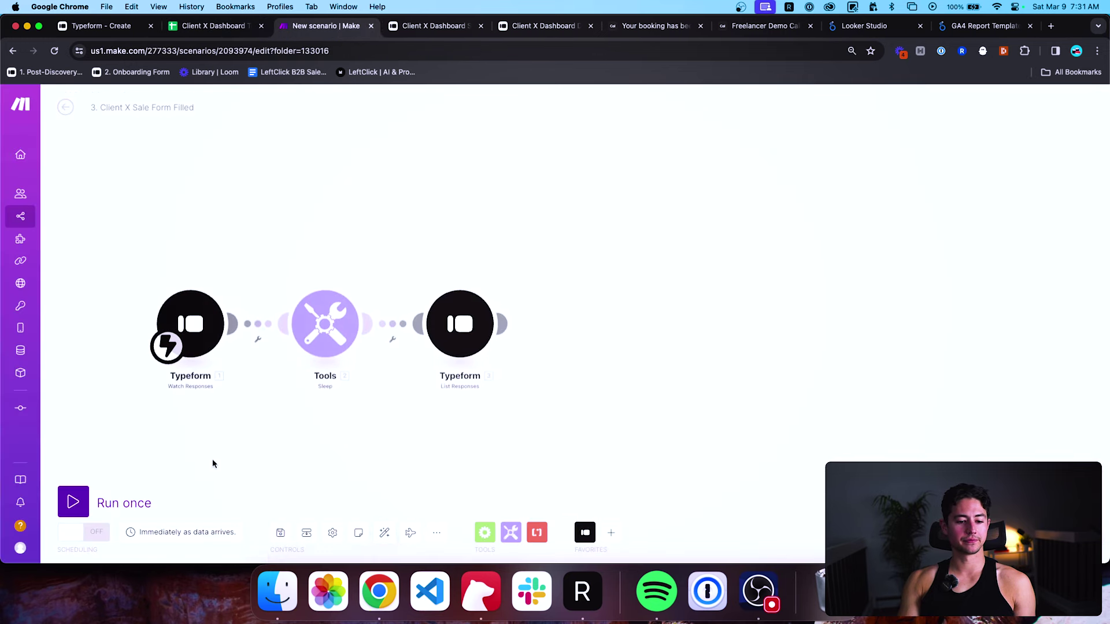
Add a Google Sheets Add a Row module using the existing Google connection.
click(611, 533)
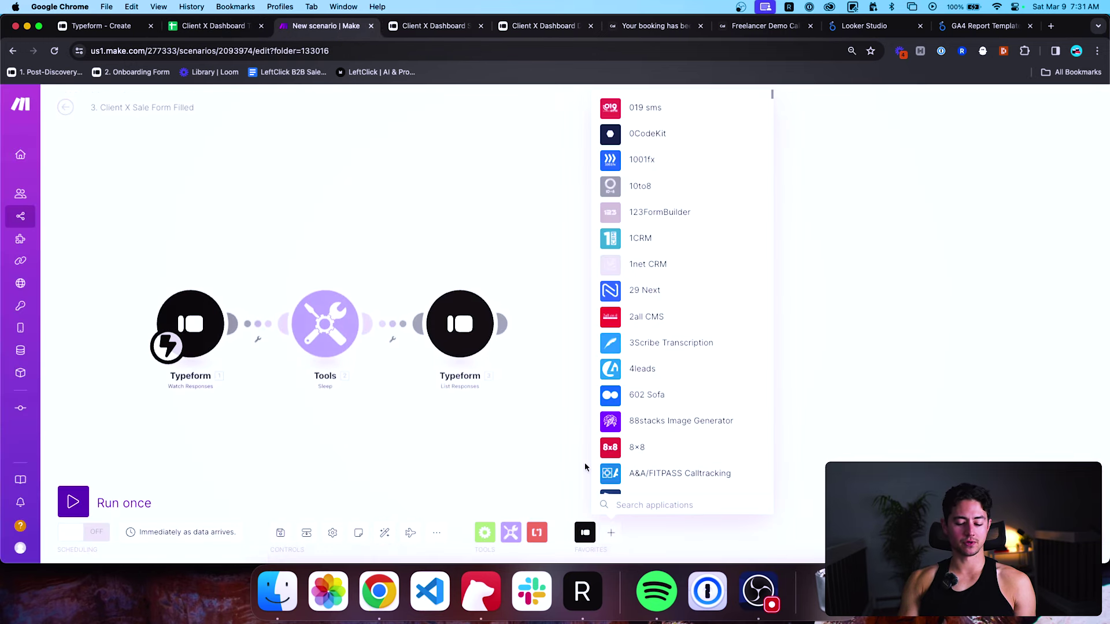
text(sheets)
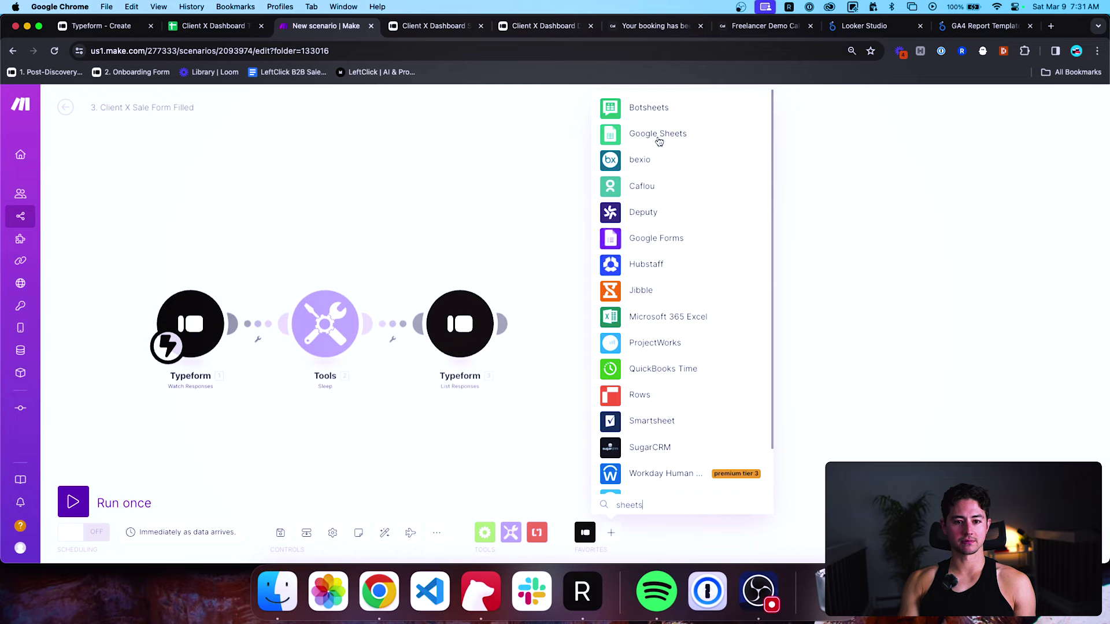
click(659, 134)
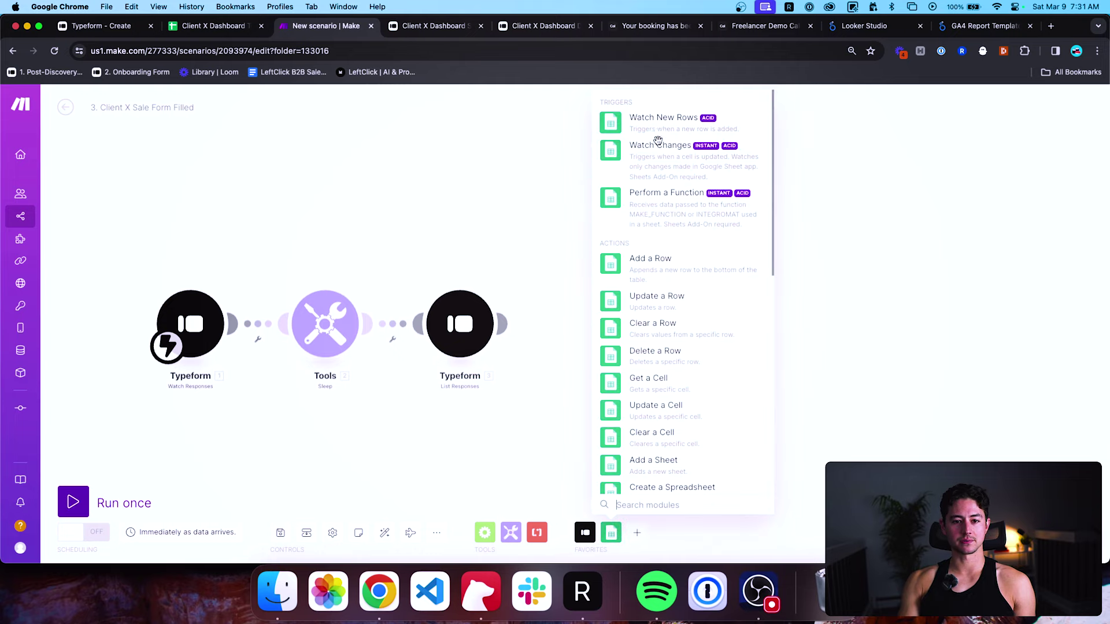
click(639, 256)
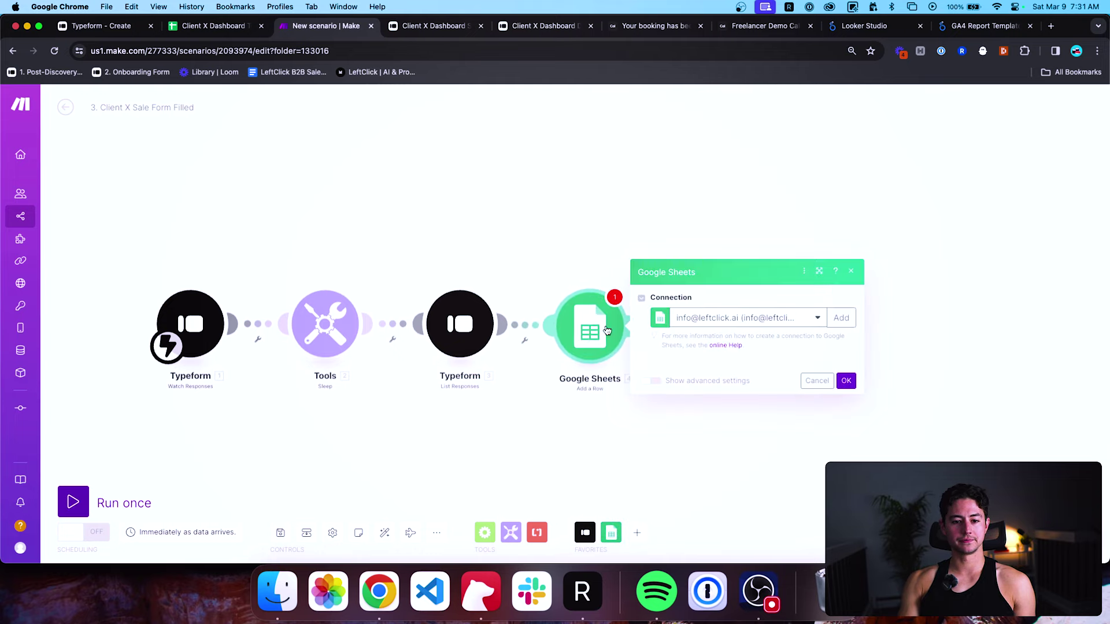
click(732, 228)
click(726, 256)
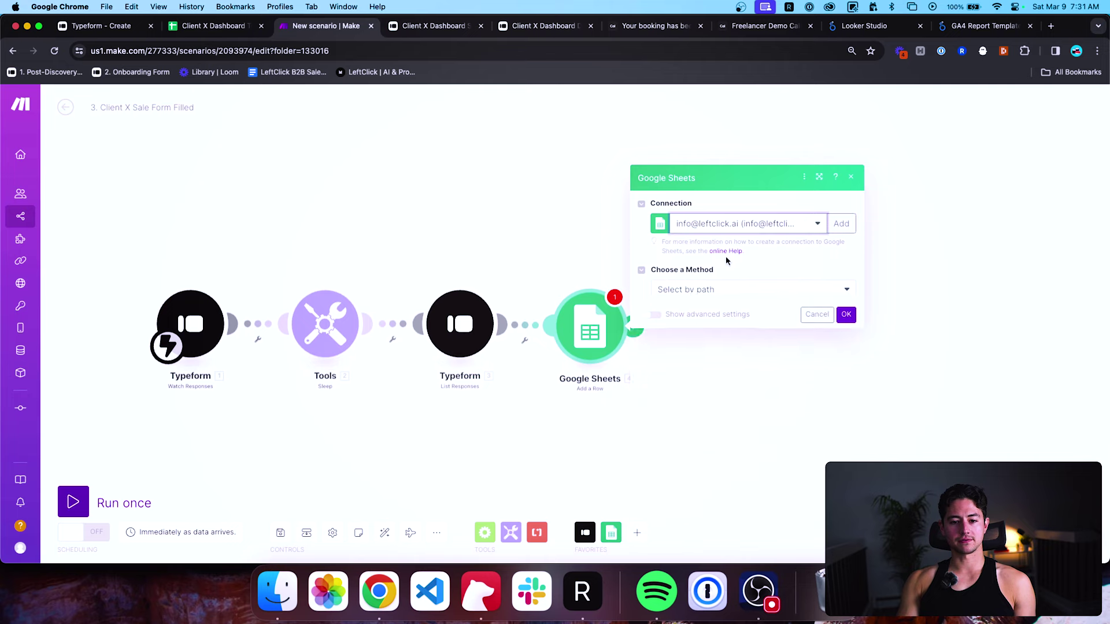
Point it at the Client X Dashboard Tracking Sheet from Shared With Me, Deals Closed (Revenue & Cash Collected) tab.
click(700, 289)
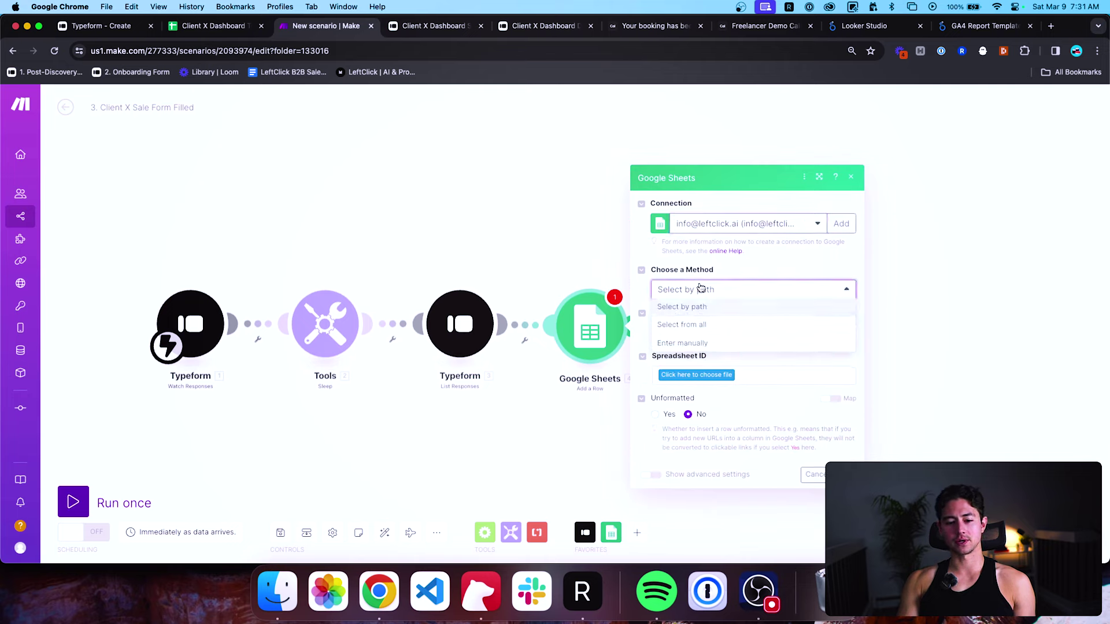
click(700, 344)
click(698, 333)
click(682, 366)
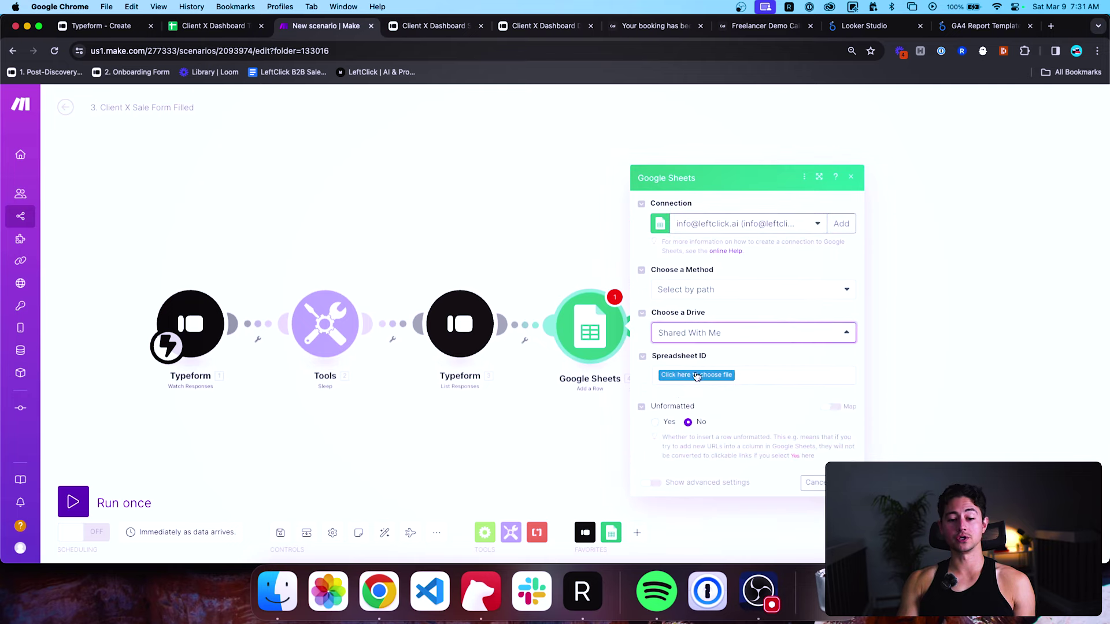
click(694, 376)
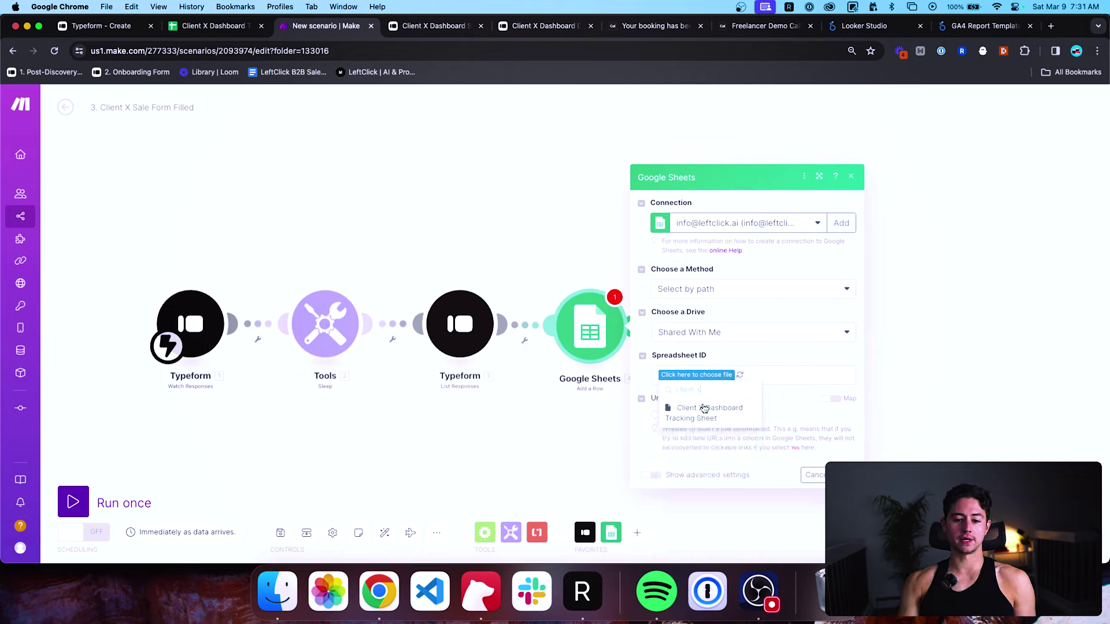
click(701, 408)
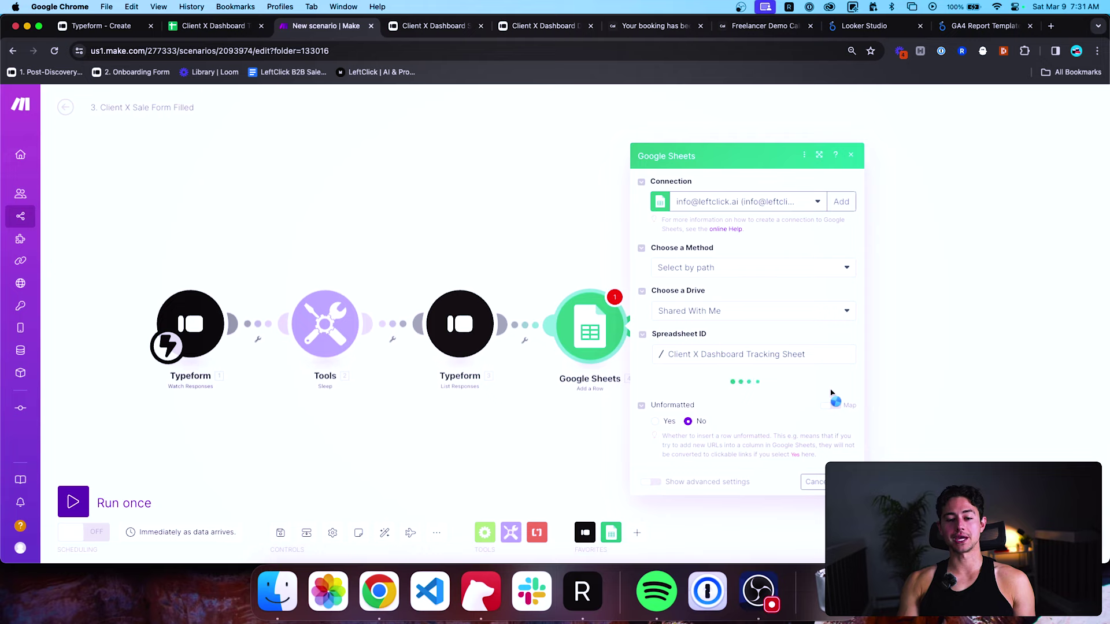
mouse_move(25, 243)
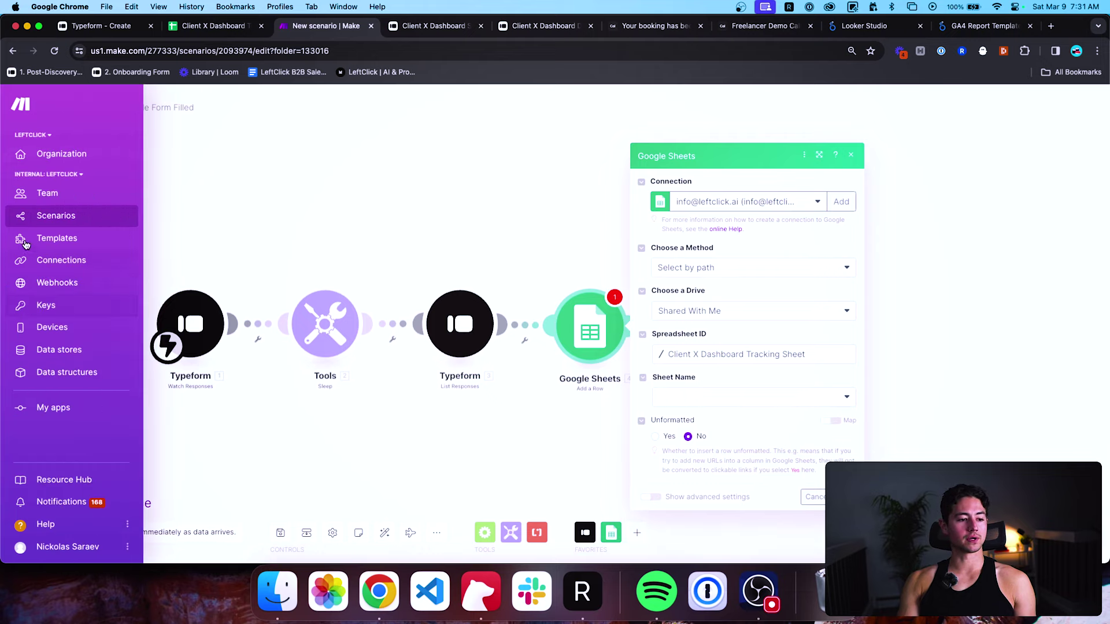
click(733, 403)
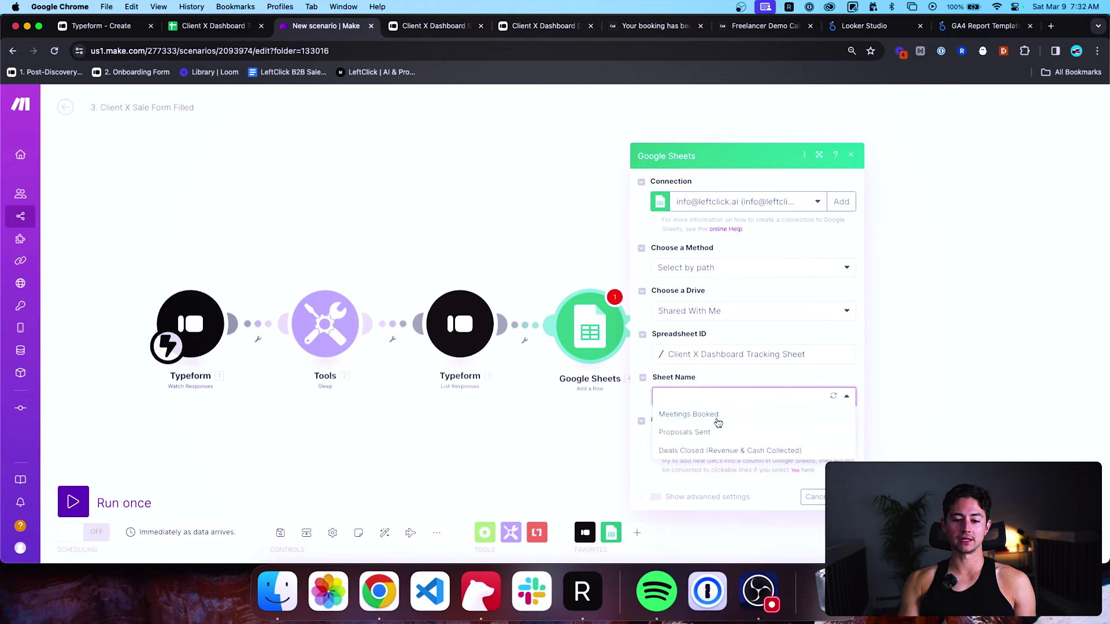
click(717, 452)
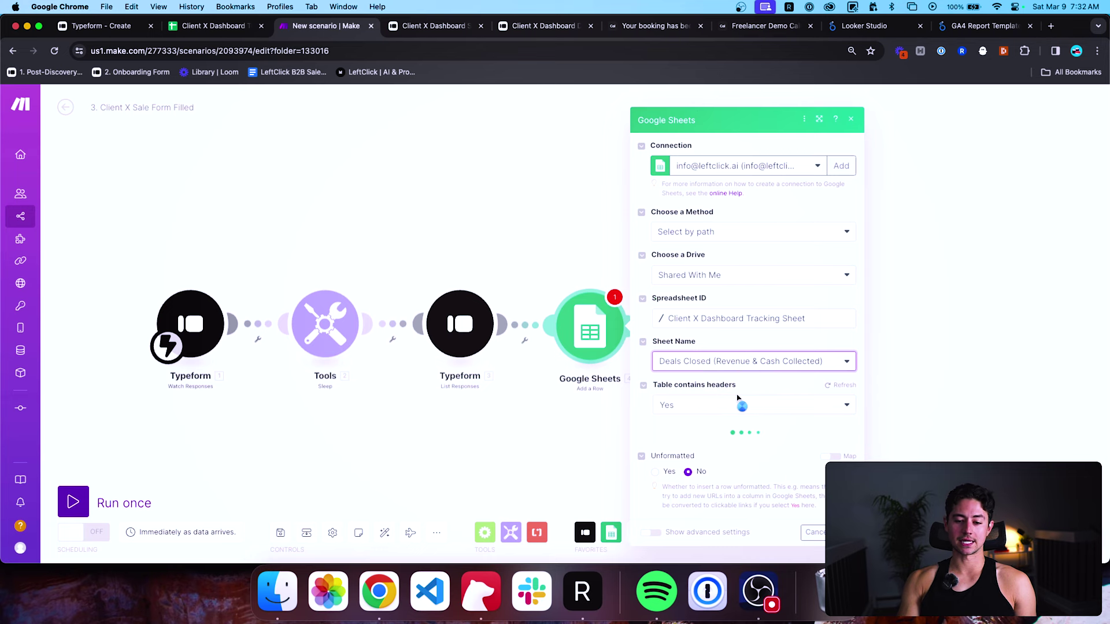
scroll(752, 370, down, 3)
Map submission time, form title, revenue and cash answers into Date Added, Description, Contracted Revenue, Cash Collected.
click(726, 360)
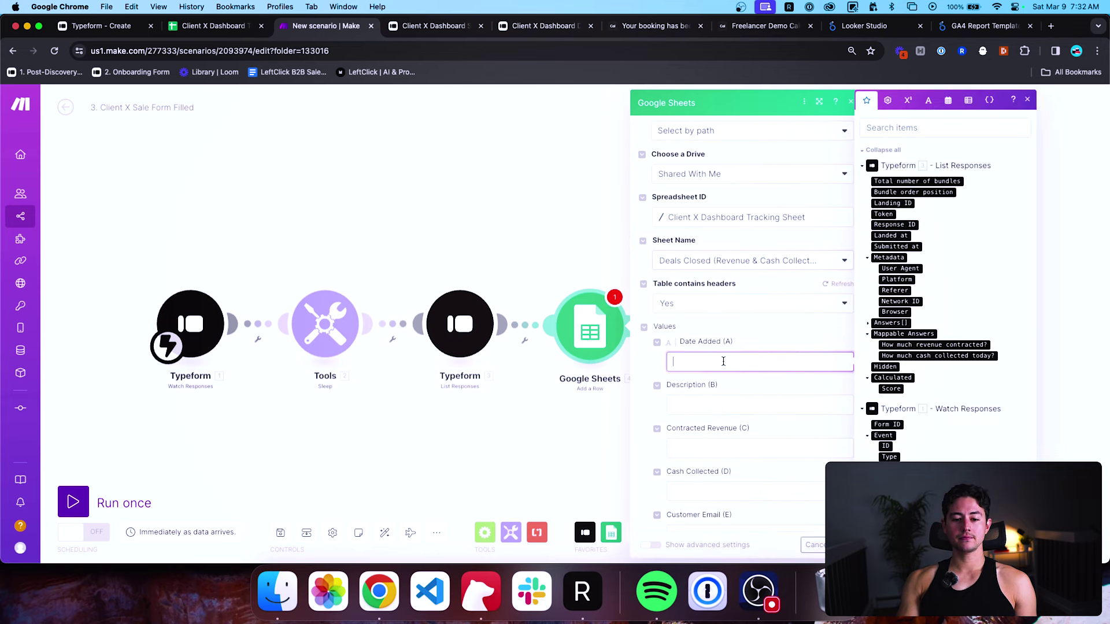
scroll(937, 260, down, 3)
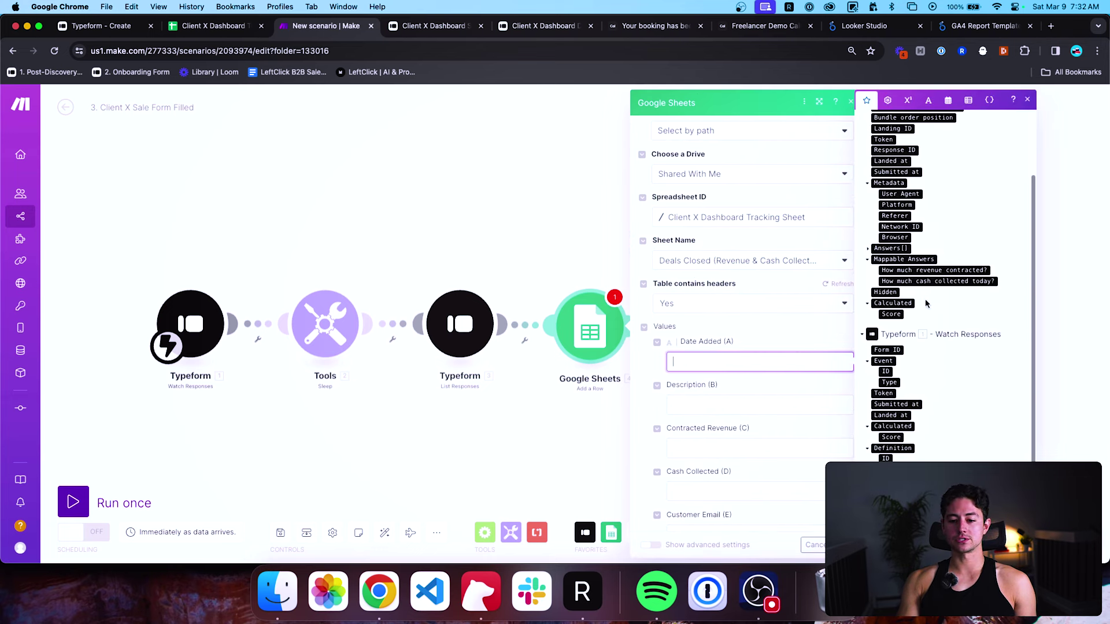
click(902, 404)
click(790, 397)
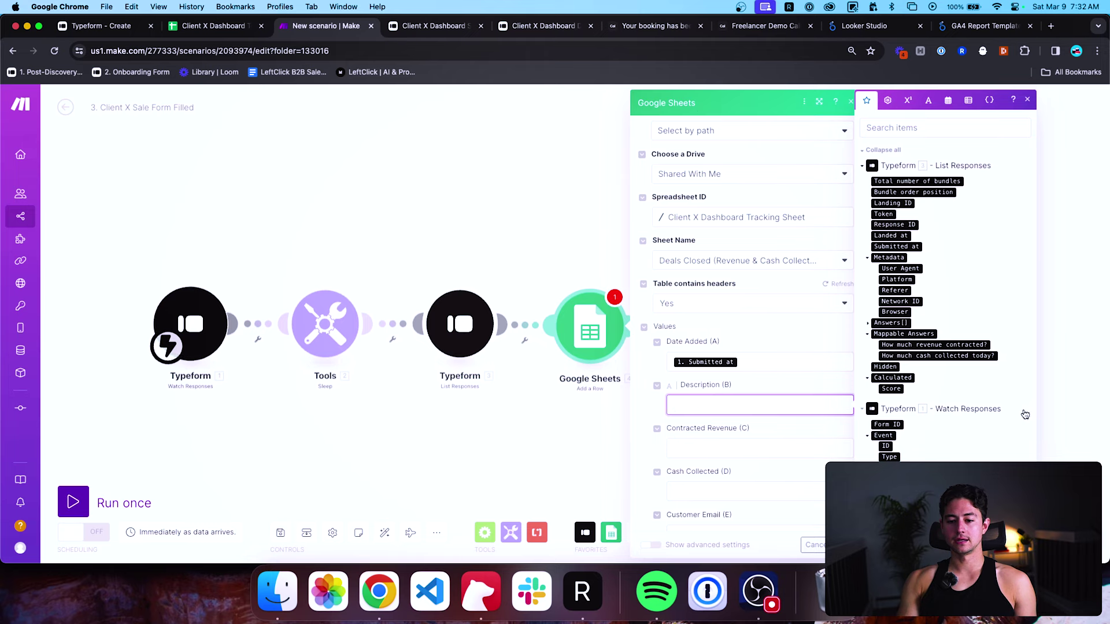
scroll(1023, 414, down, 3)
click(887, 469)
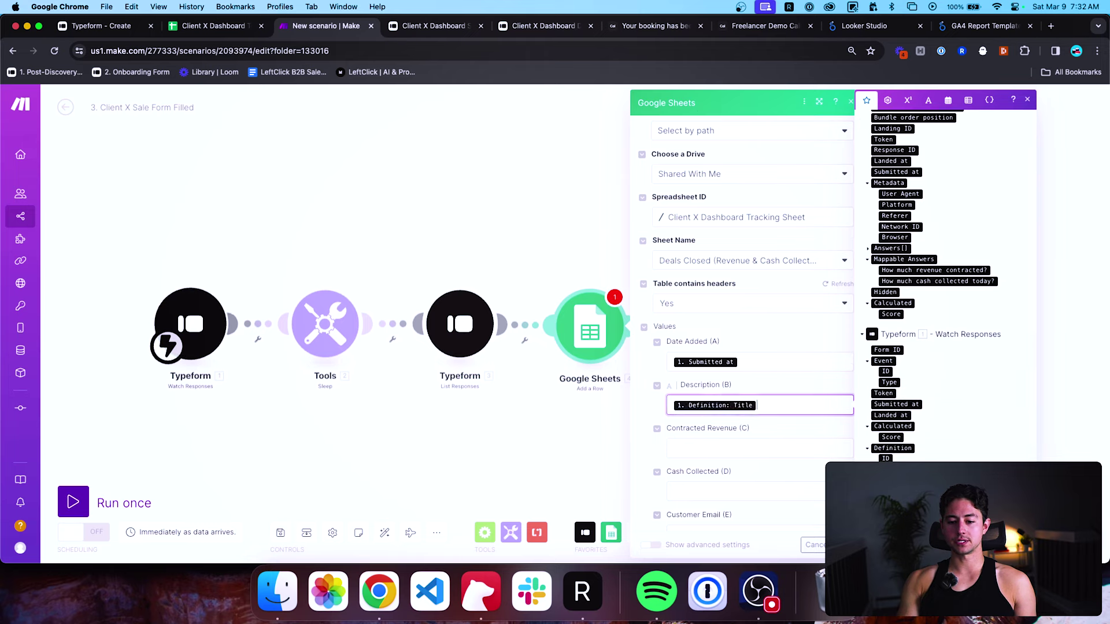
click(798, 451)
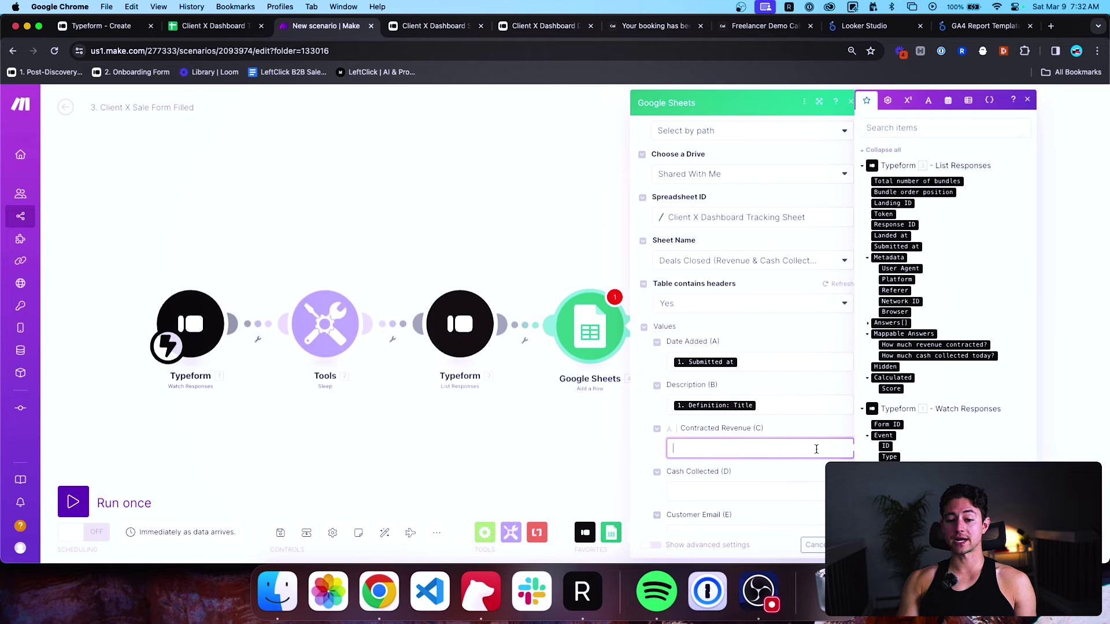
click(933, 345)
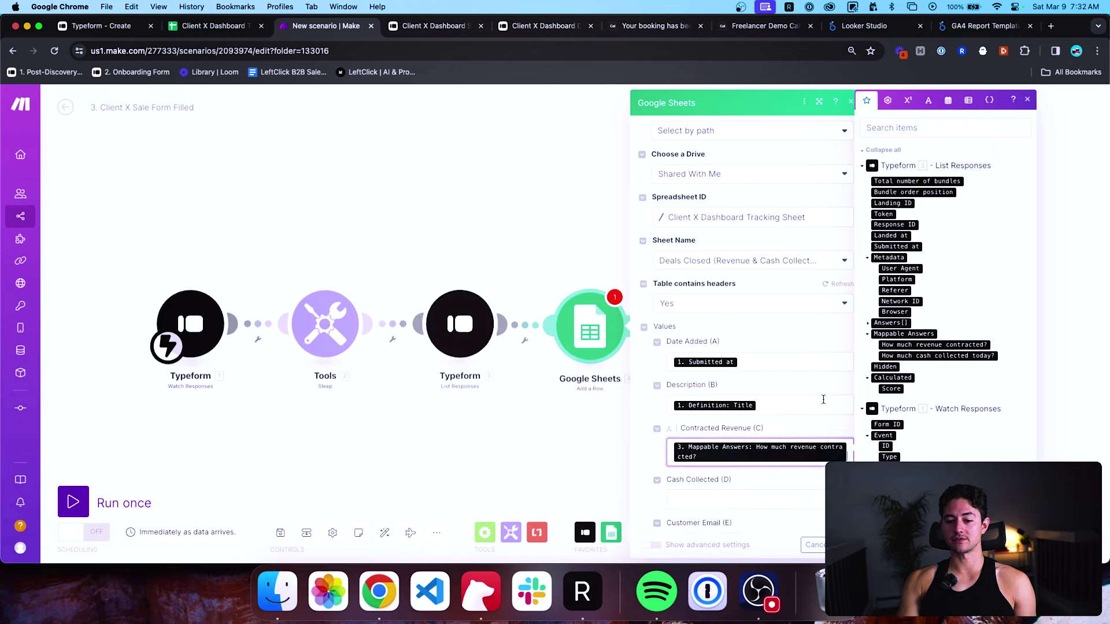
scroll(823, 399, down, 2)
click(757, 446)
click(957, 356)
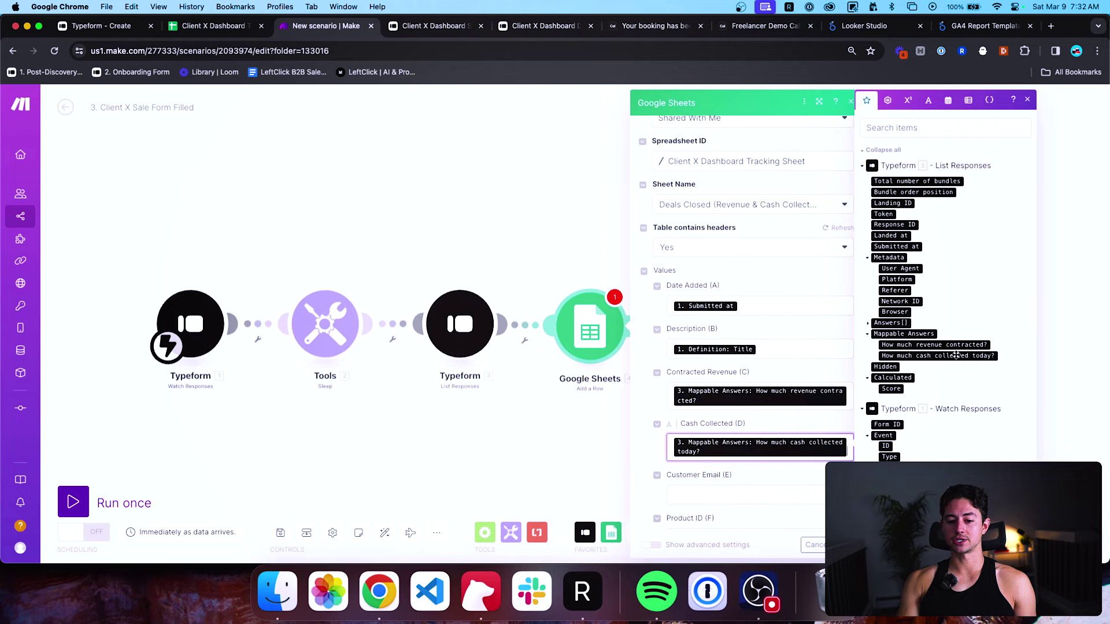
Map the Form ID into Product ID and enter a customer email address in Customer Email.
key(Tab)
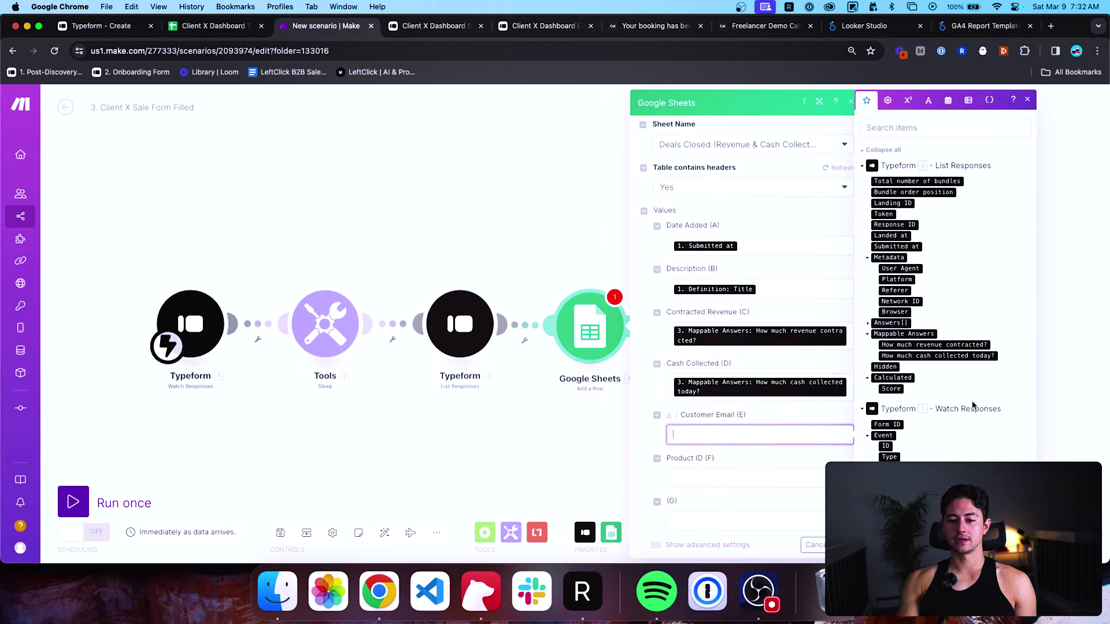
scroll(973, 405, down, 2)
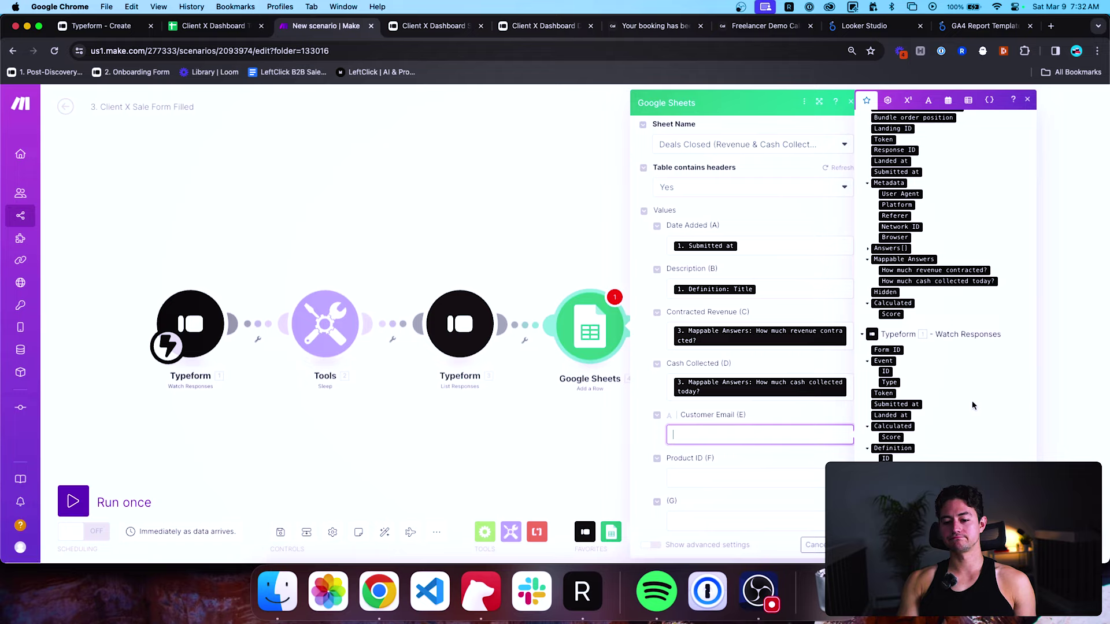
key(Tab)
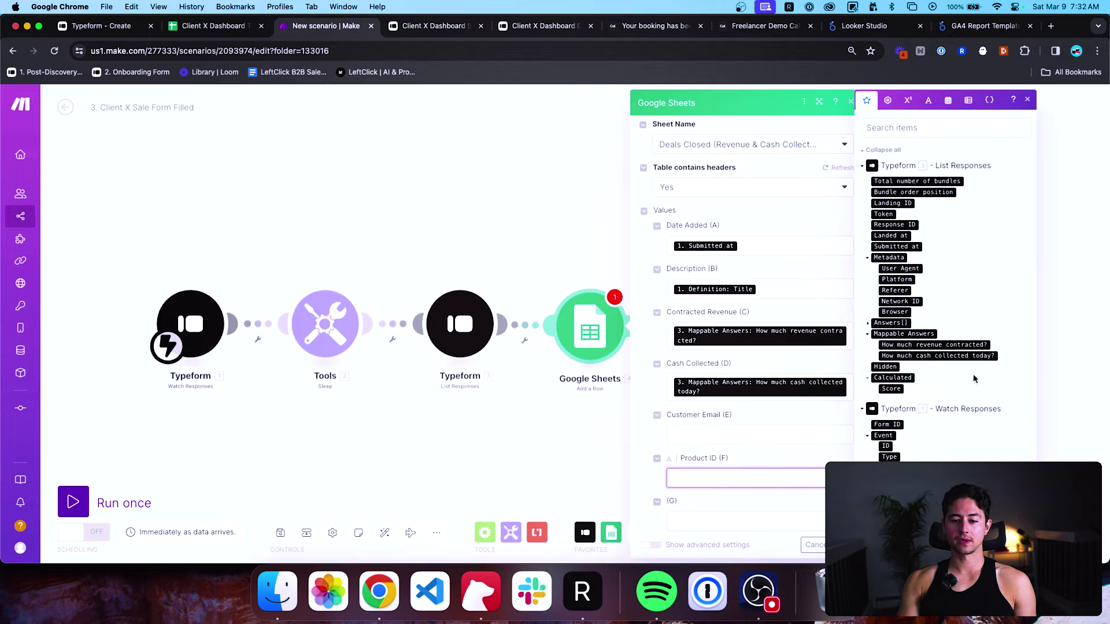
scroll(973, 378, down, 1)
scroll(953, 256, up, 1)
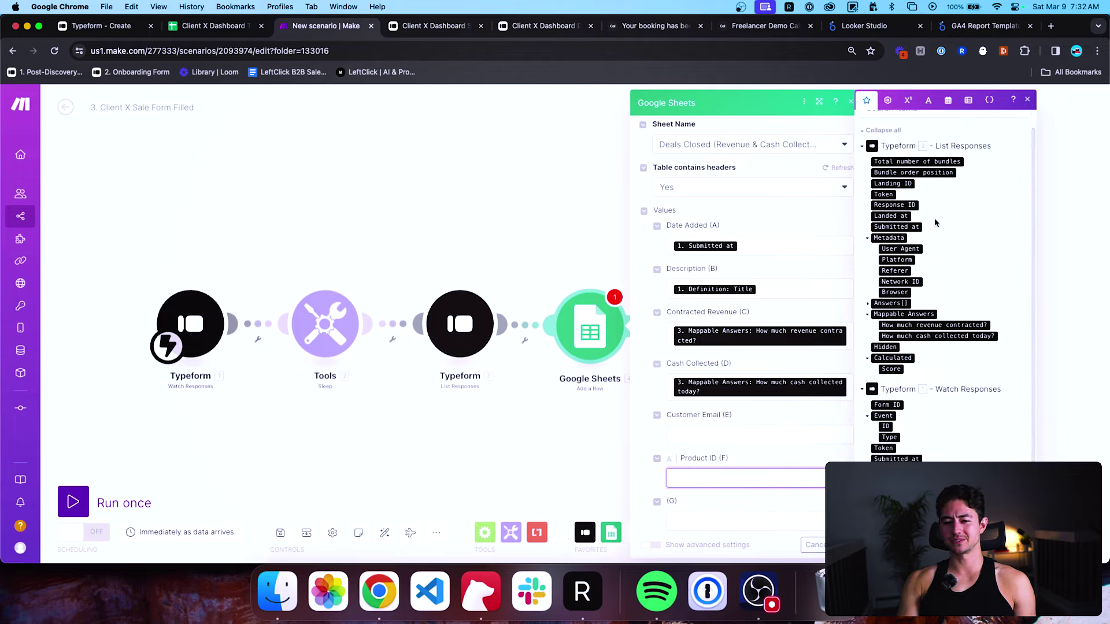
scroll(930, 267, up, 1)
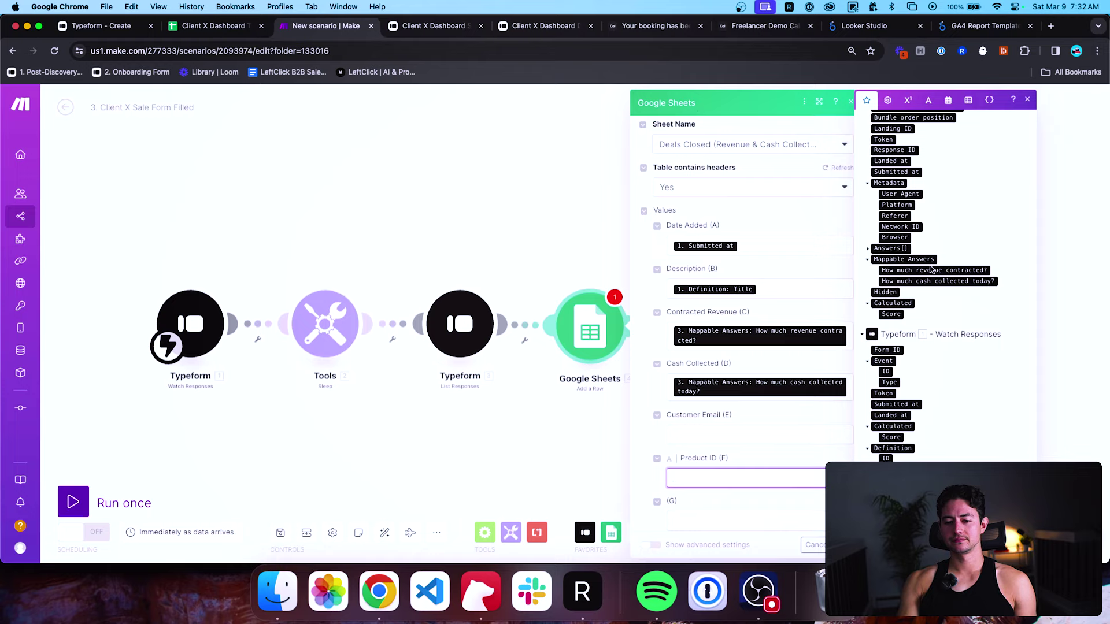
scroll(931, 266, down, 2)
click(887, 350)
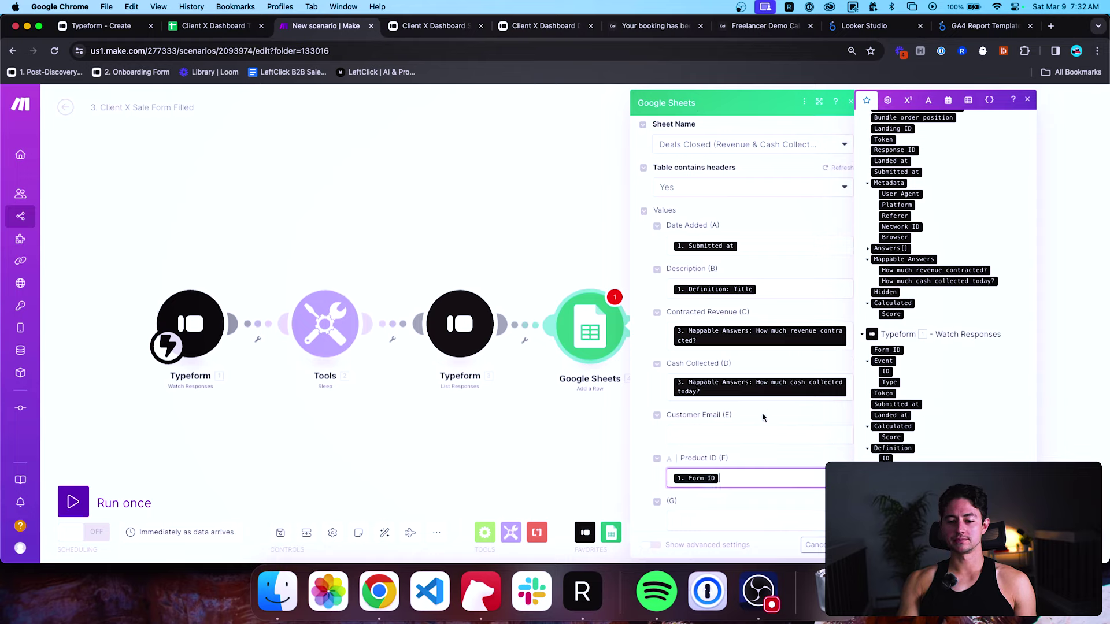
scroll(763, 413, down, 1)
click(744, 359)
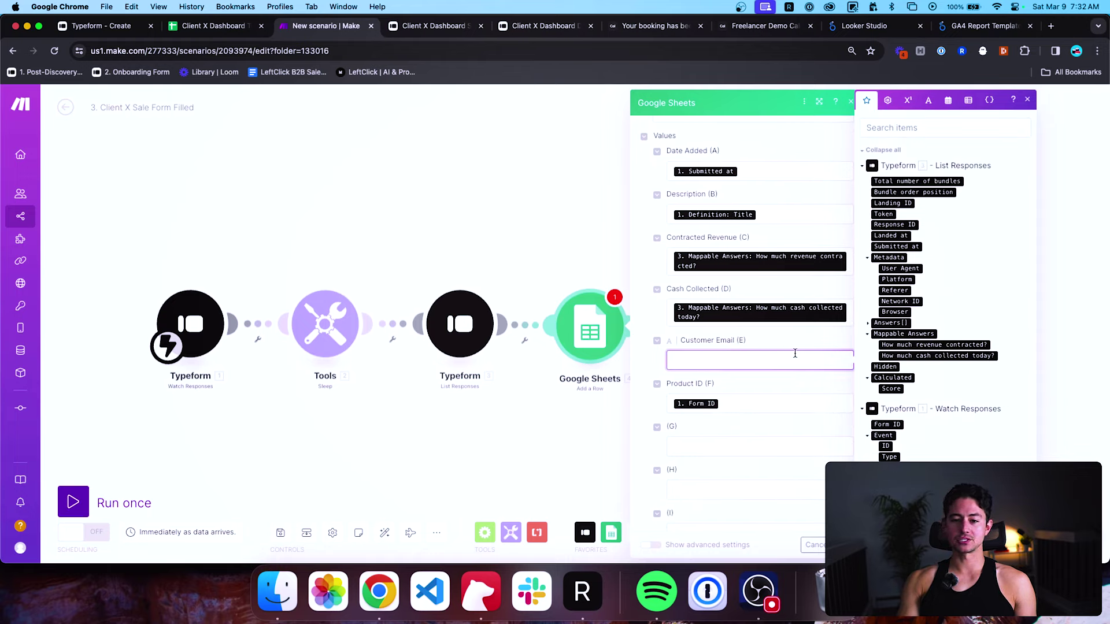
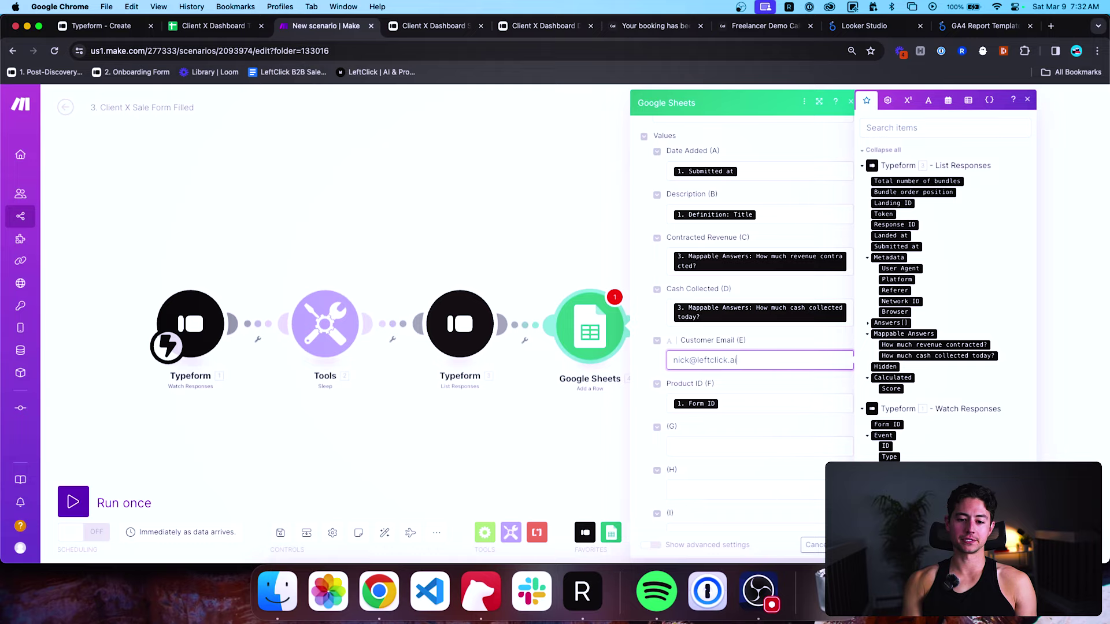
Unlink the Google Sheets step and run the scenario once.
click(687, 448)
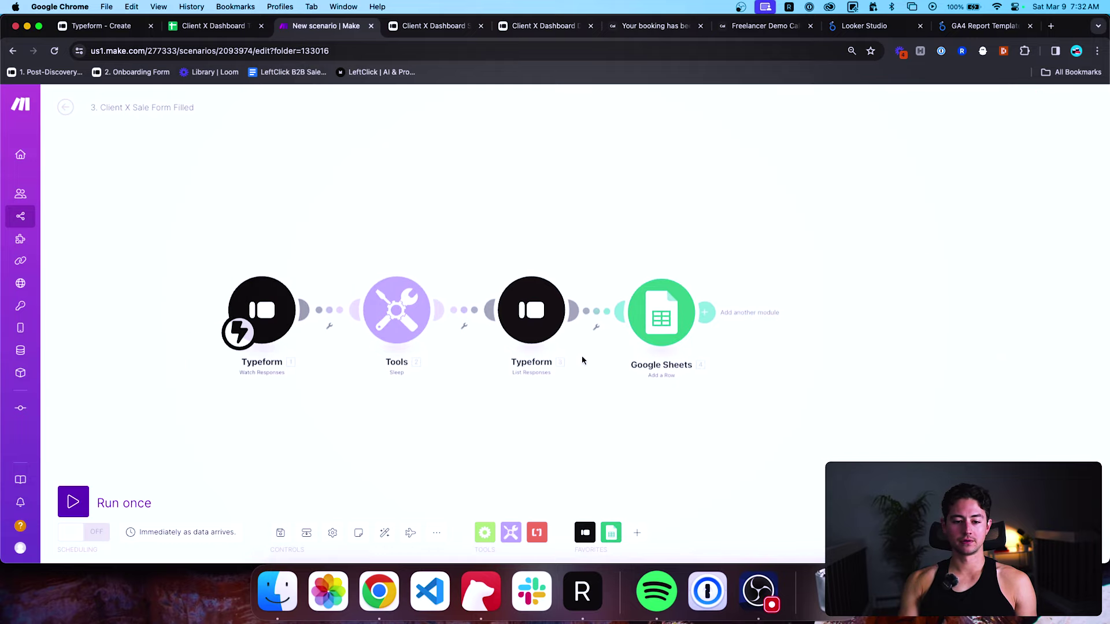
click(599, 324)
click(624, 334)
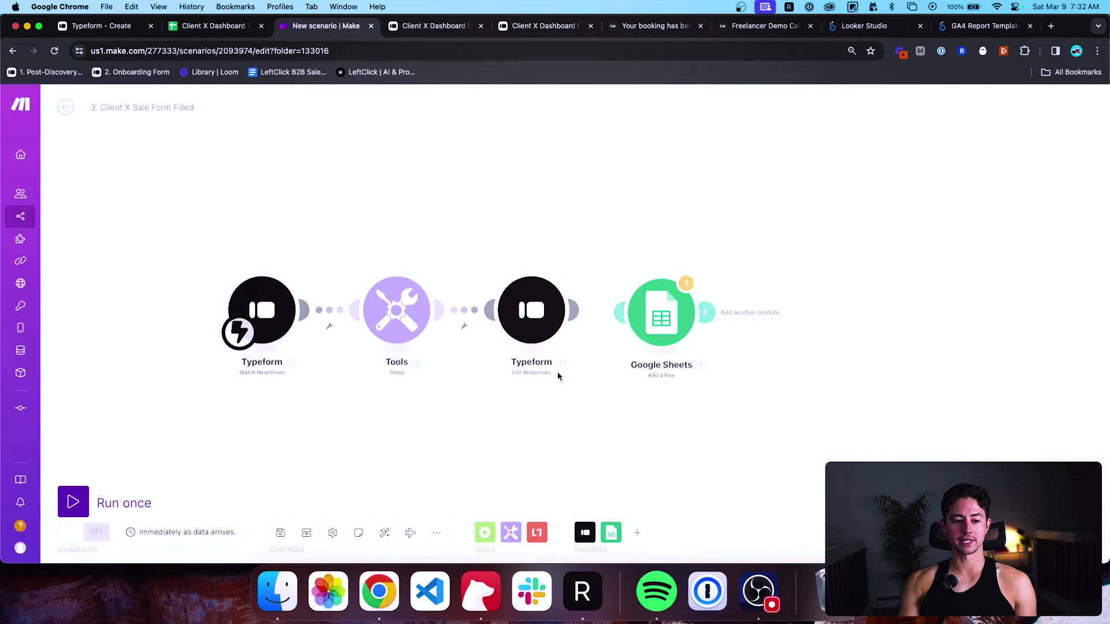
click(73, 502)
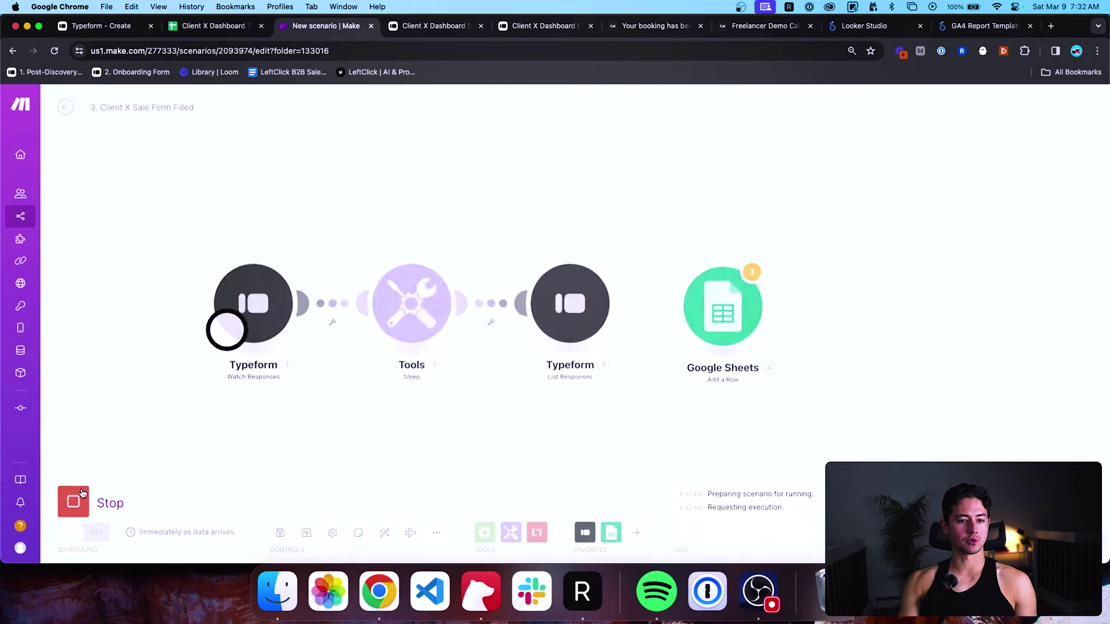
click(436, 26)
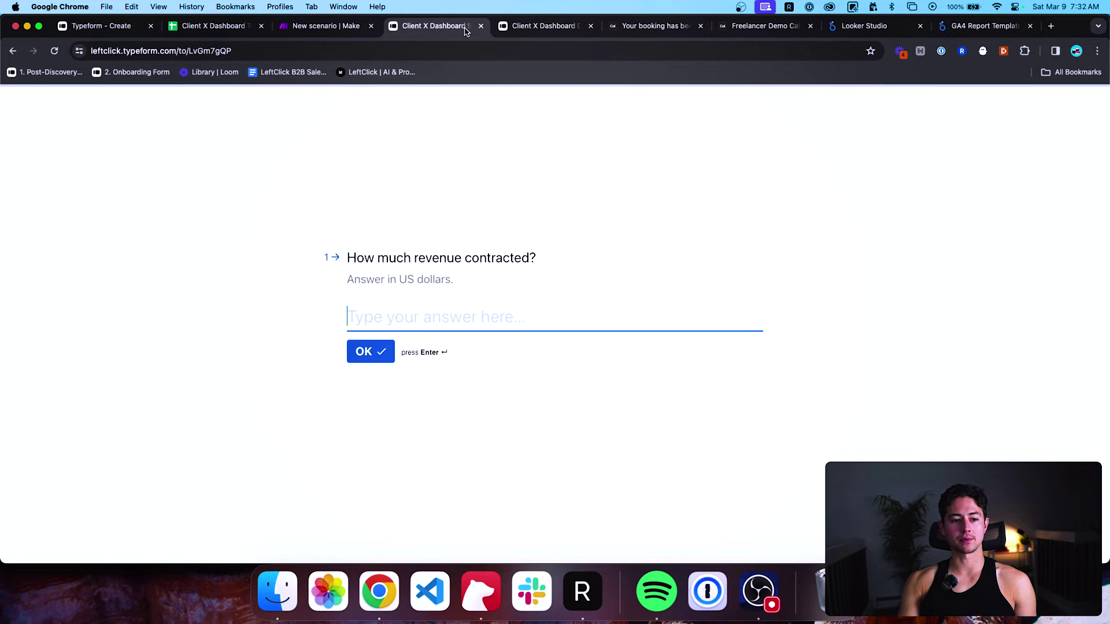
Insert an Email question as question 2 of the Sale Form.
click(554, 26)
click(127, 26)
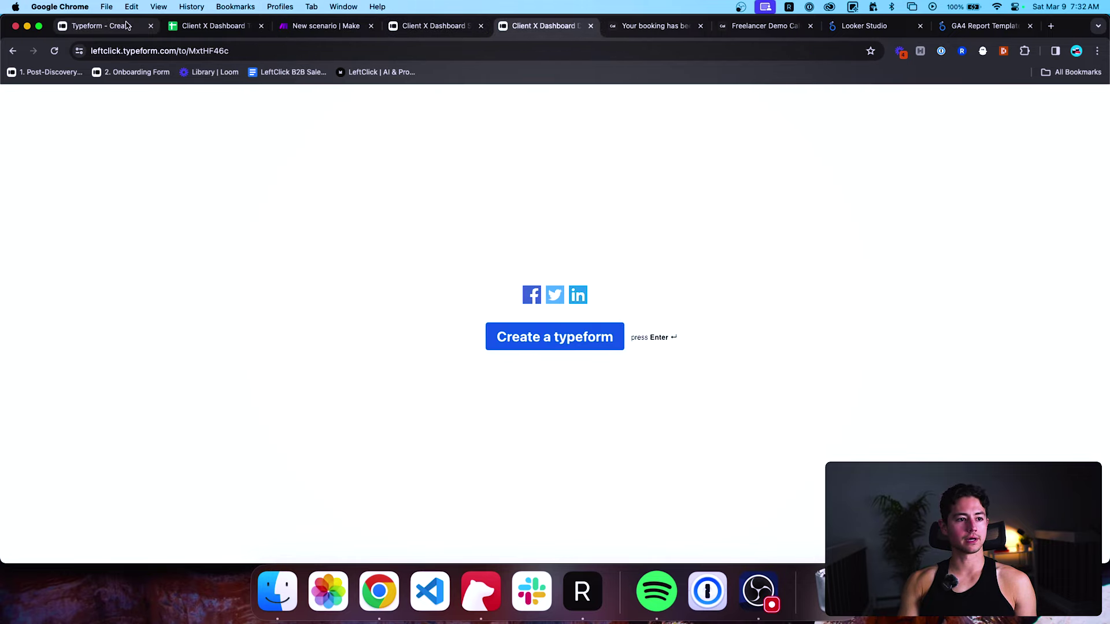
click(878, 148)
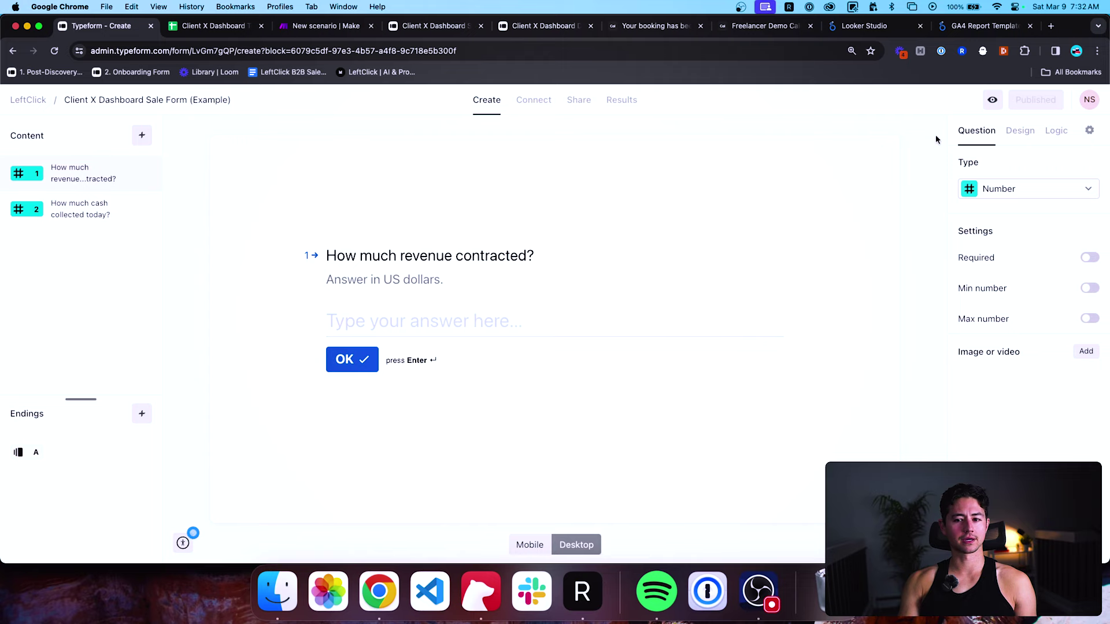
click(142, 135)
click(456, 243)
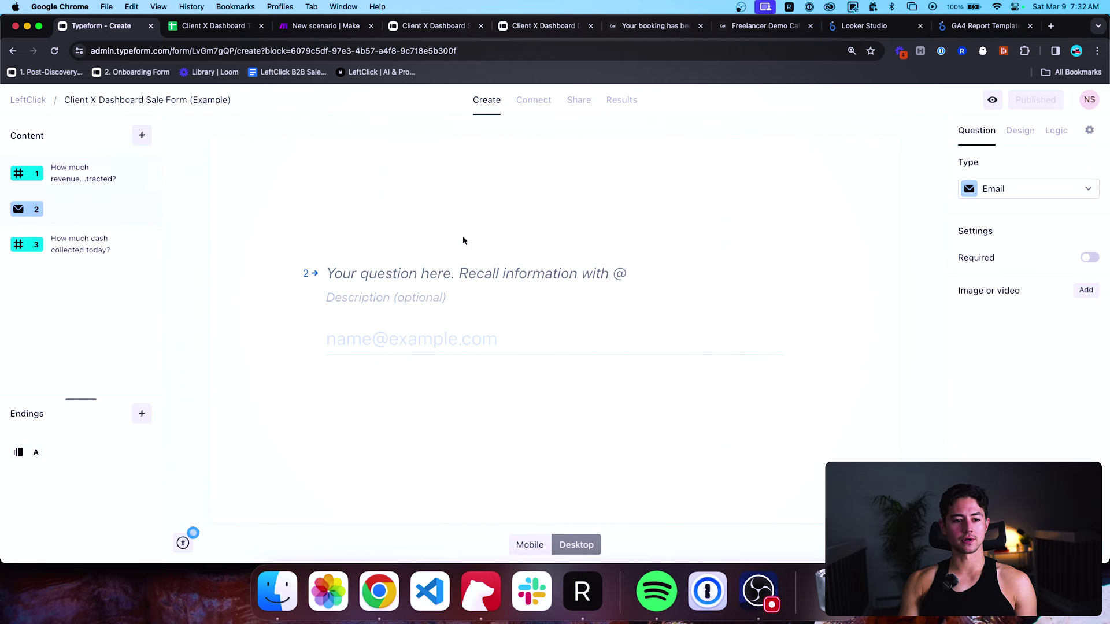
Title question 2 "What's the customer email?" and make it required.
text(Cu)
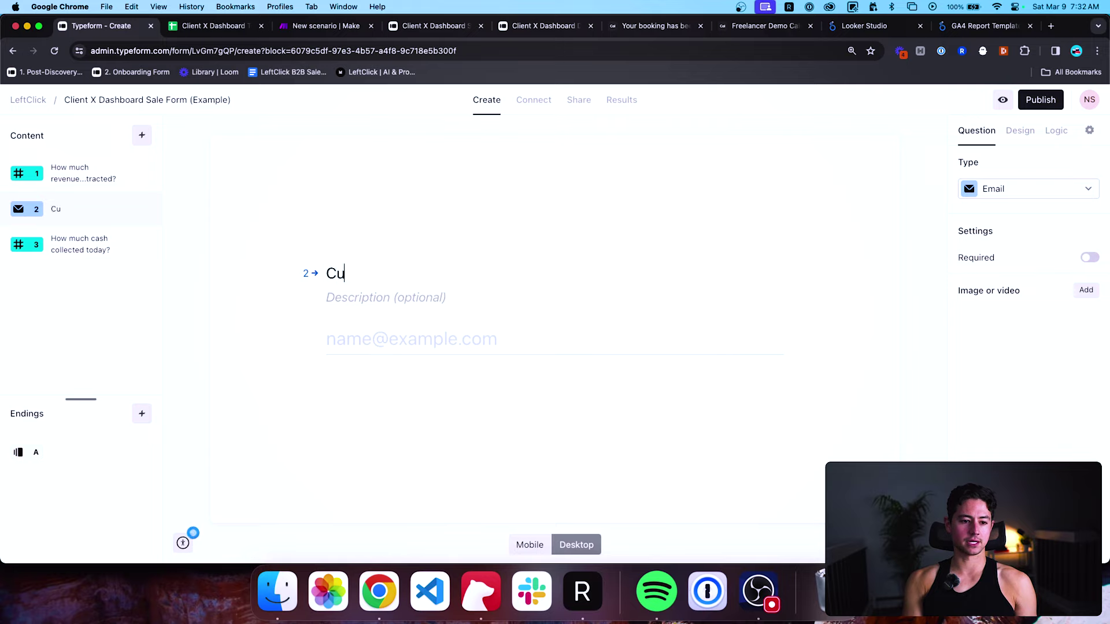
key(BackSpace)
key(BackSpace)
text(Customer E)
key(BackSpace)
text(email)
key(super+a)
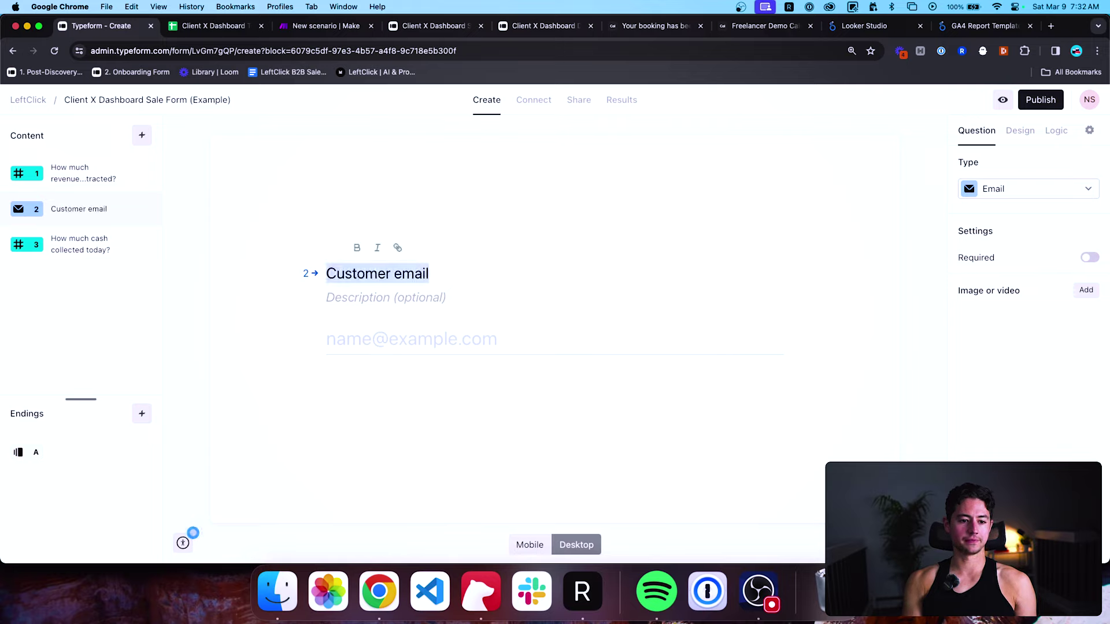
key(super+b)
key(Left)
text(What's)
key(BackSpace)
key(BackSpace)
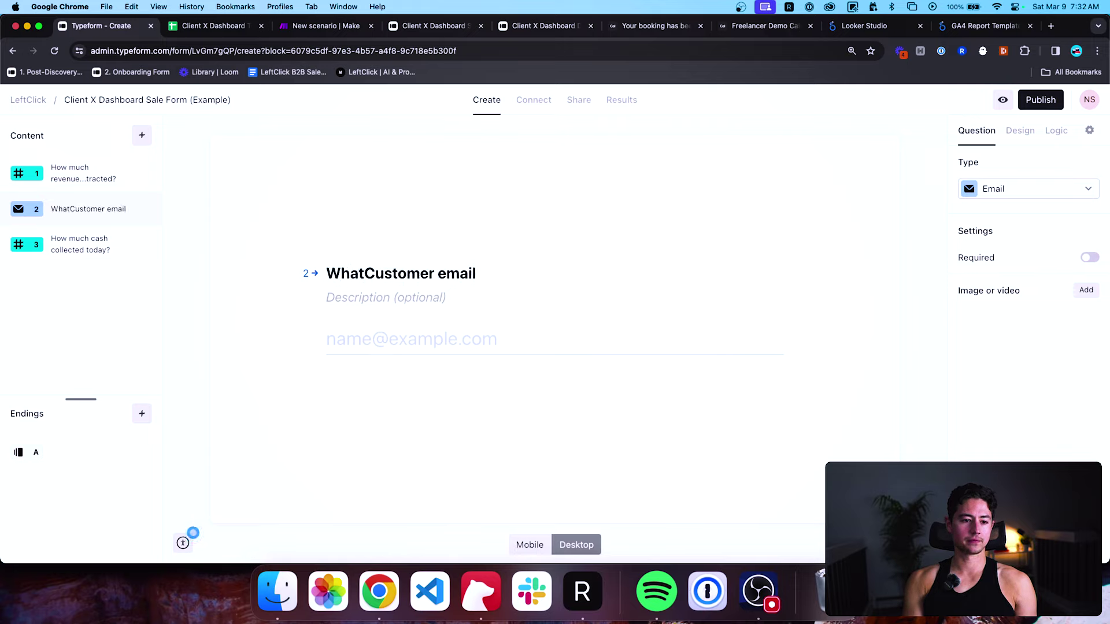
text('s the c)
key(Delete)
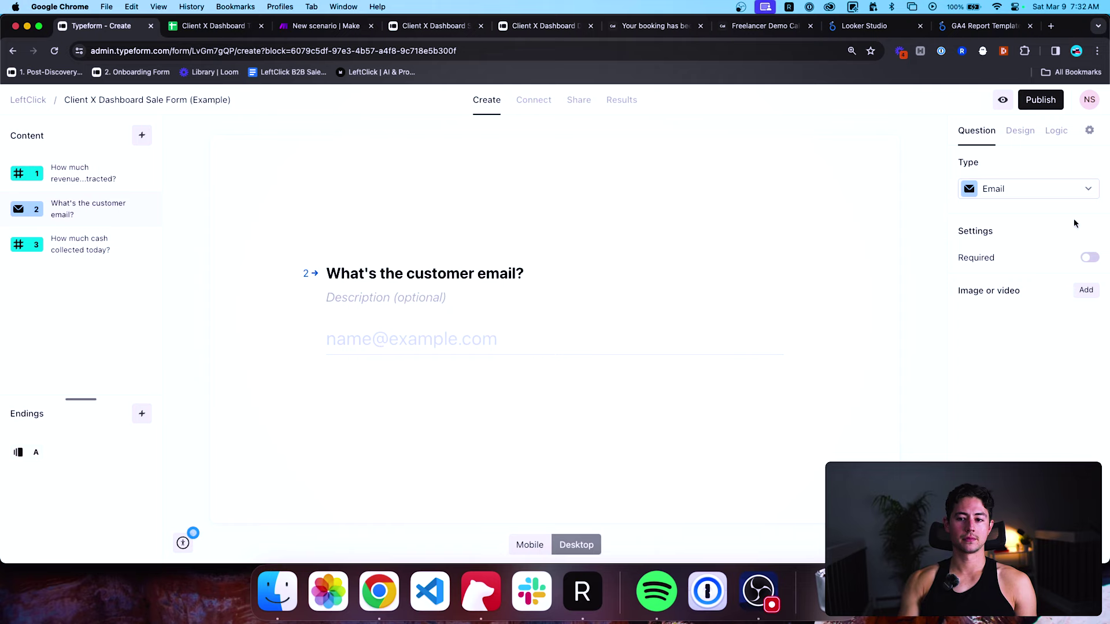
click(1090, 257)
Publish the updated form and load its live link in a new tab.
click(1043, 101)
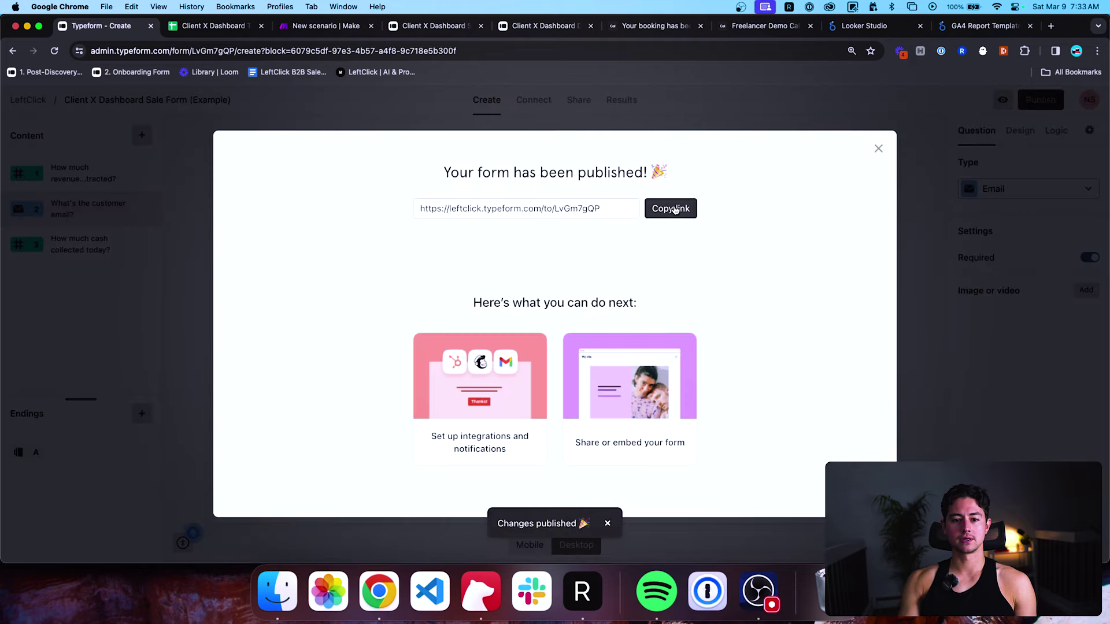
click(675, 209)
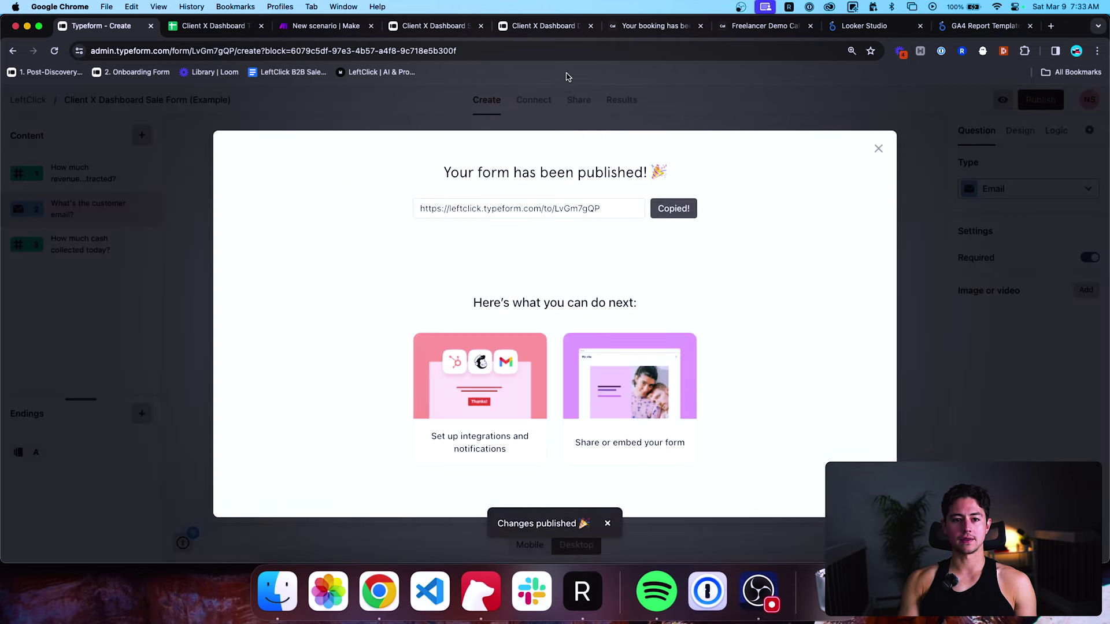
click(481, 26)
key(super+t)
key(super+v)
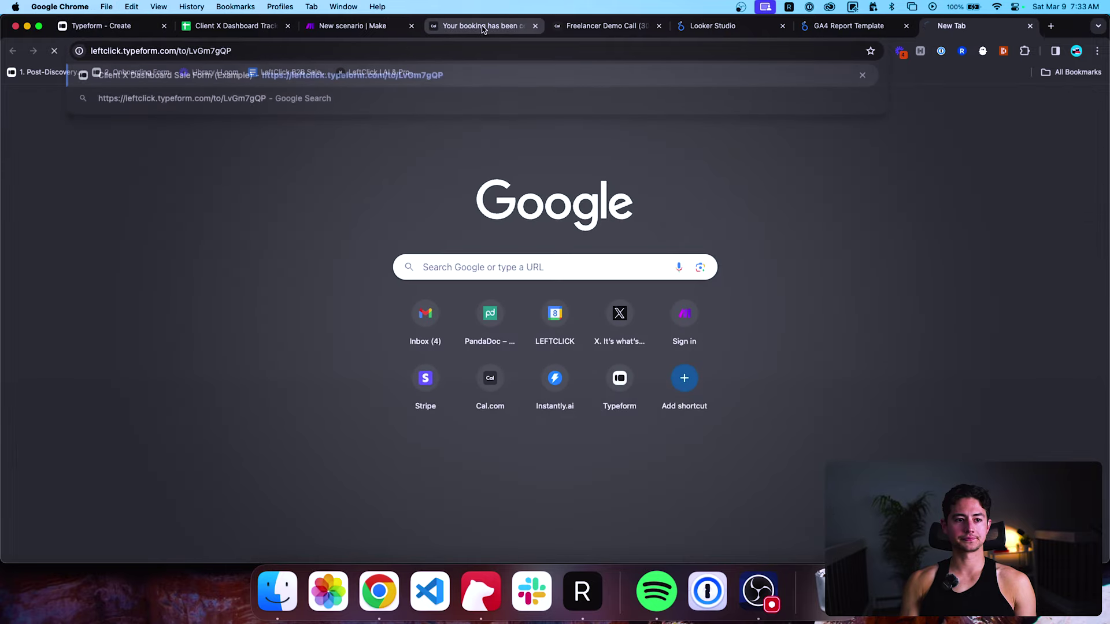
key(Return)
drag(917, 25, 438, 25)
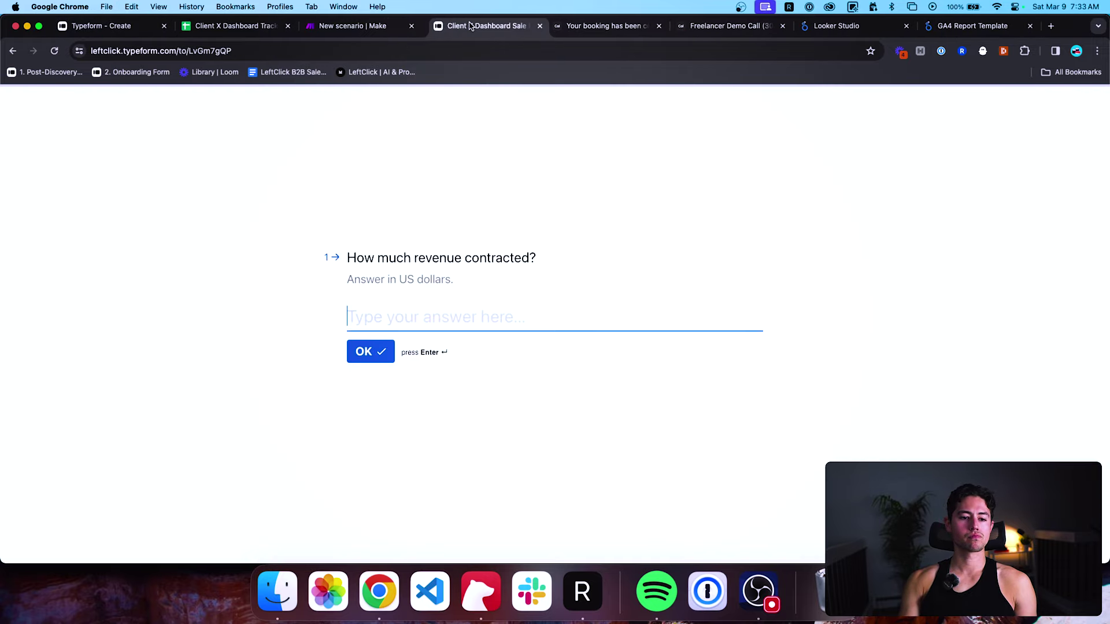
Submit a test response with 10000 revenue, a customer email address and 5000 cash collected.
text(10000)
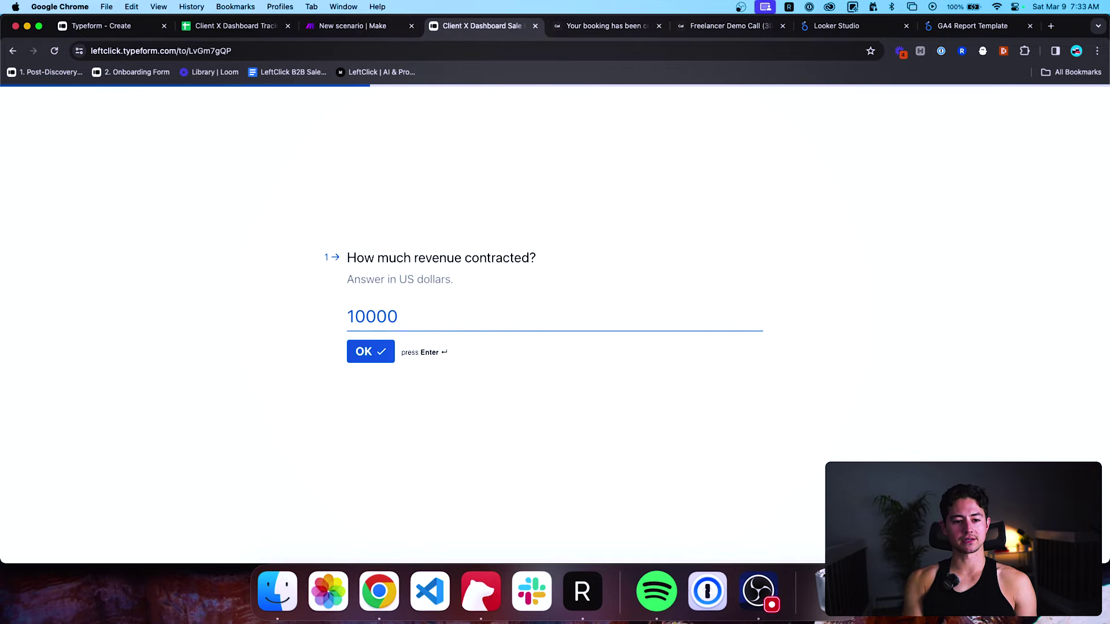
key(Return)
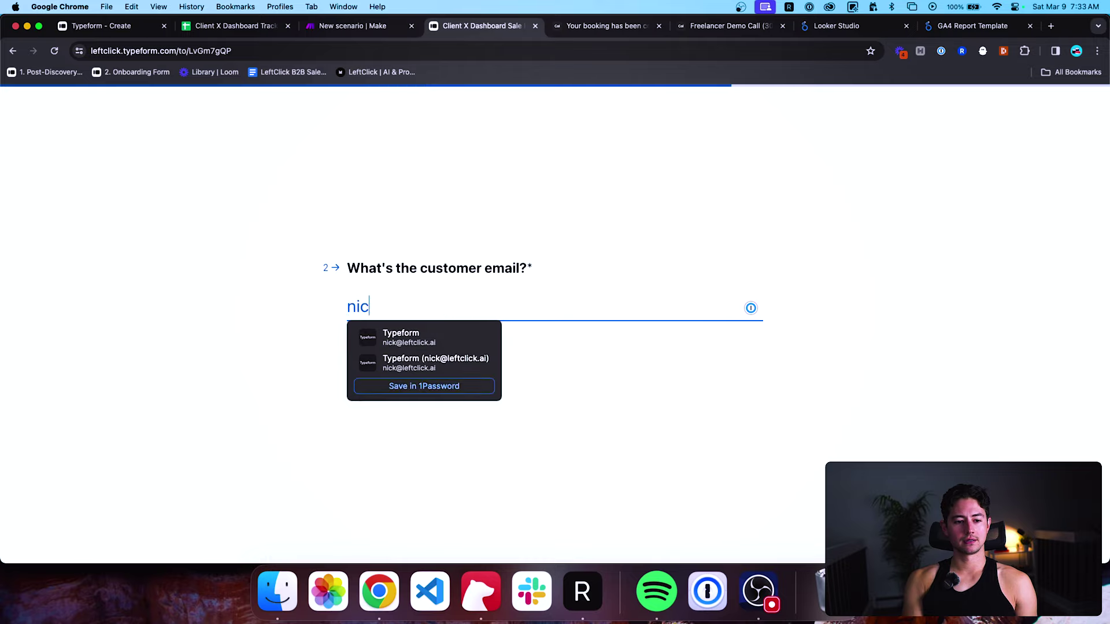
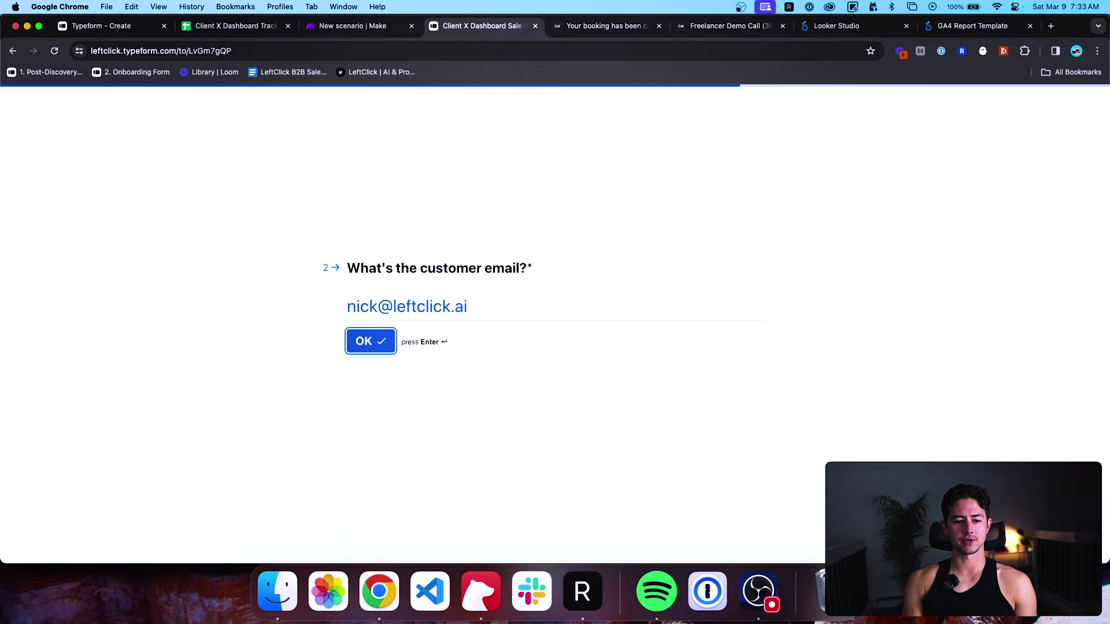
key(Return)
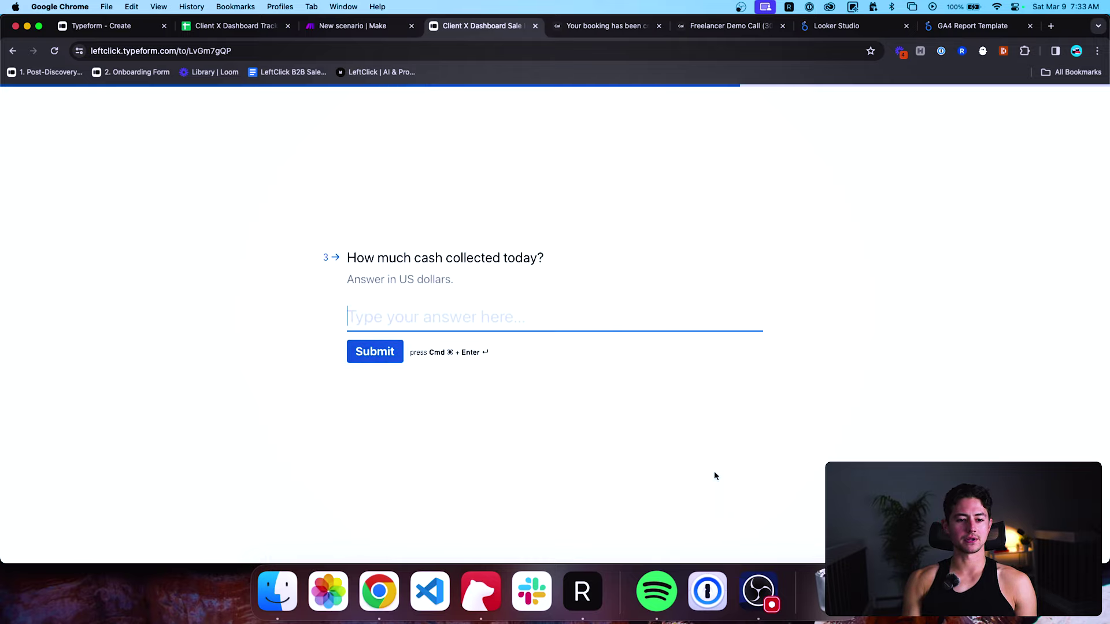
text(5000)
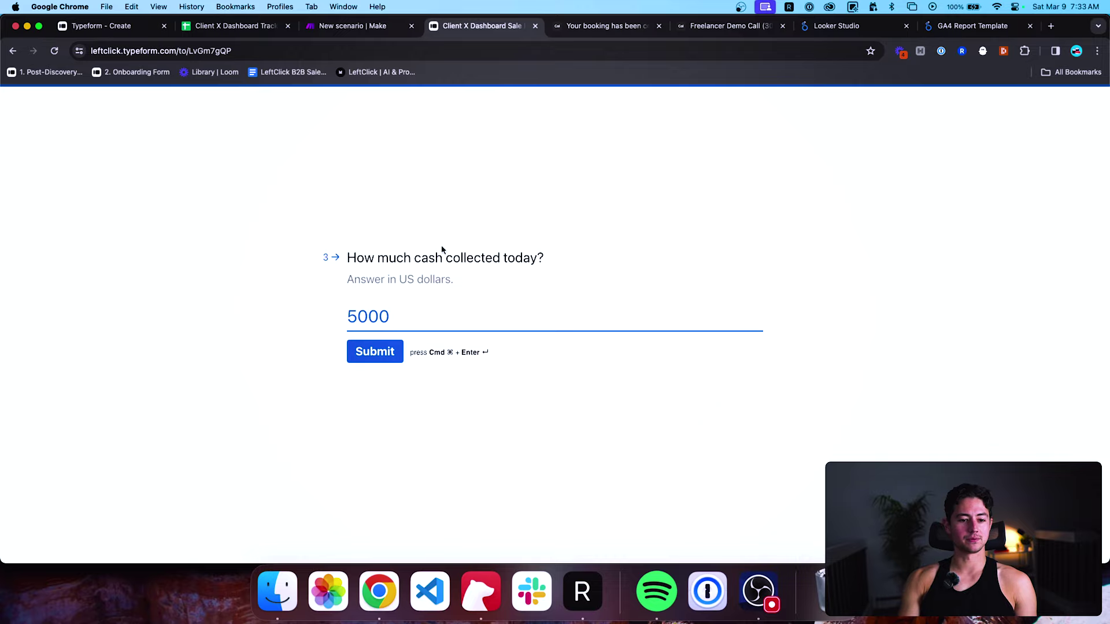
click(372, 32)
key(super+shift+bracketright)
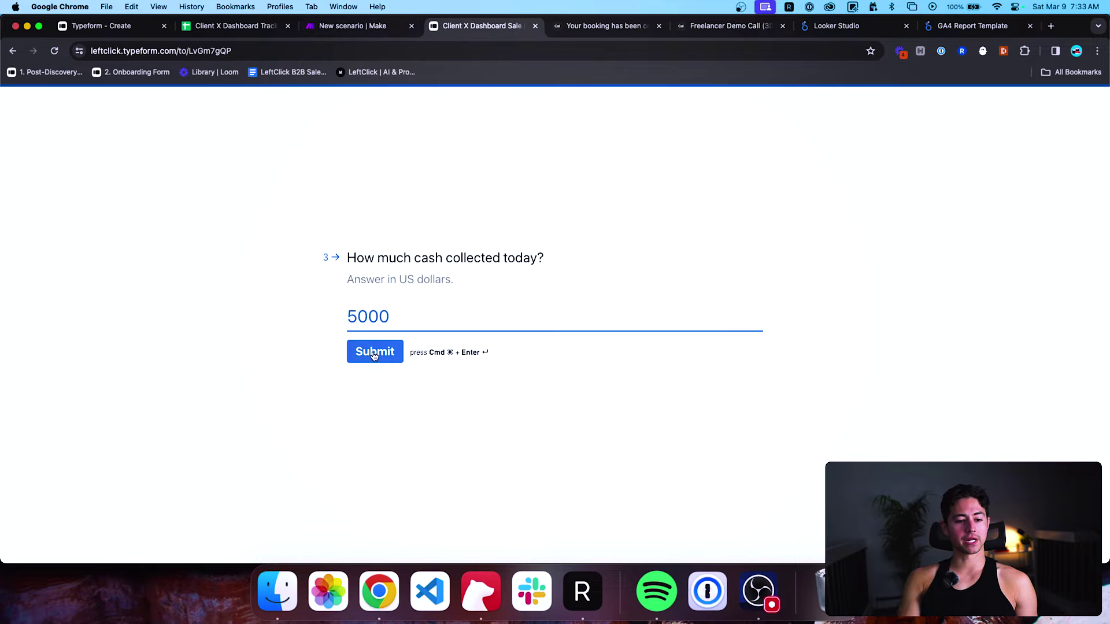
click(375, 350)
key(super+shift+bracketleft)
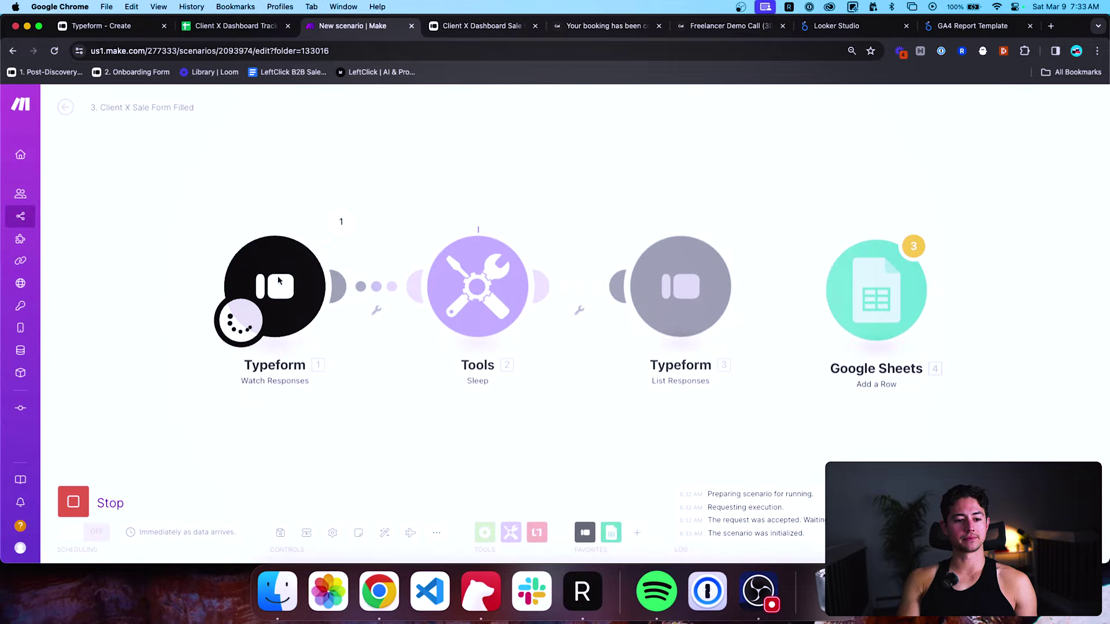
Inspect the Typeform step's output to locate the submitted email answer.
scroll(336, 220, right, 5)
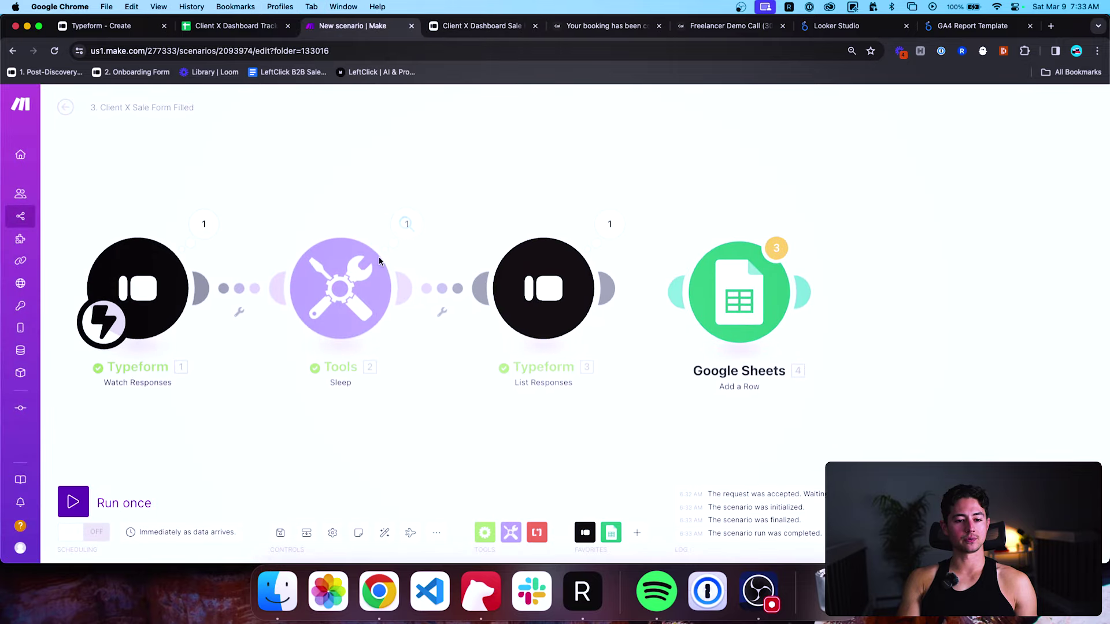
scroll(459, 203, right, 5)
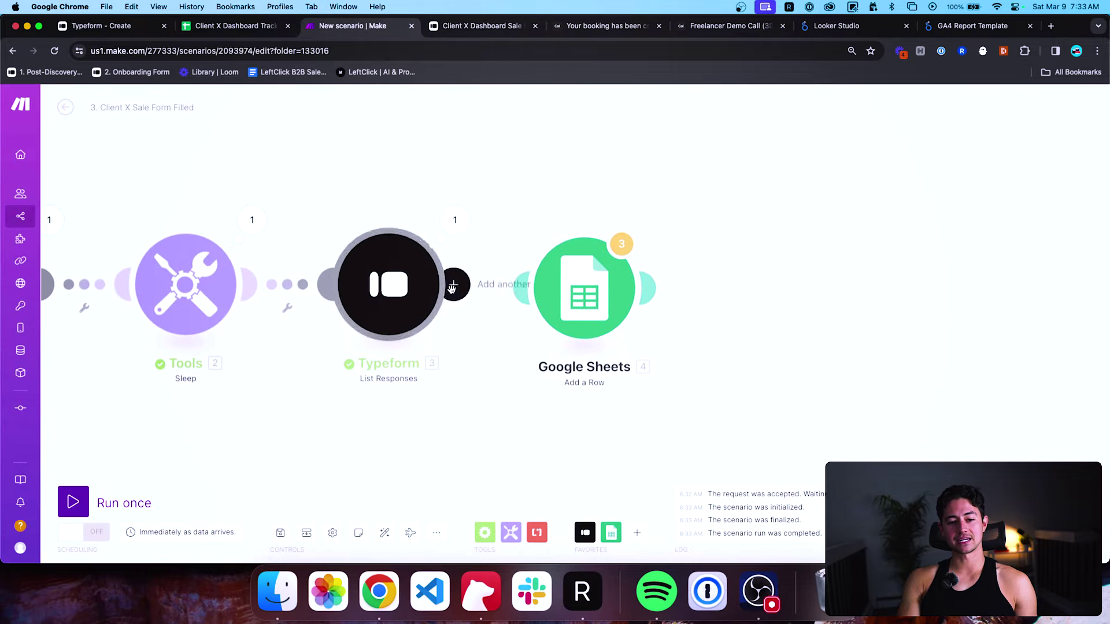
click(457, 244)
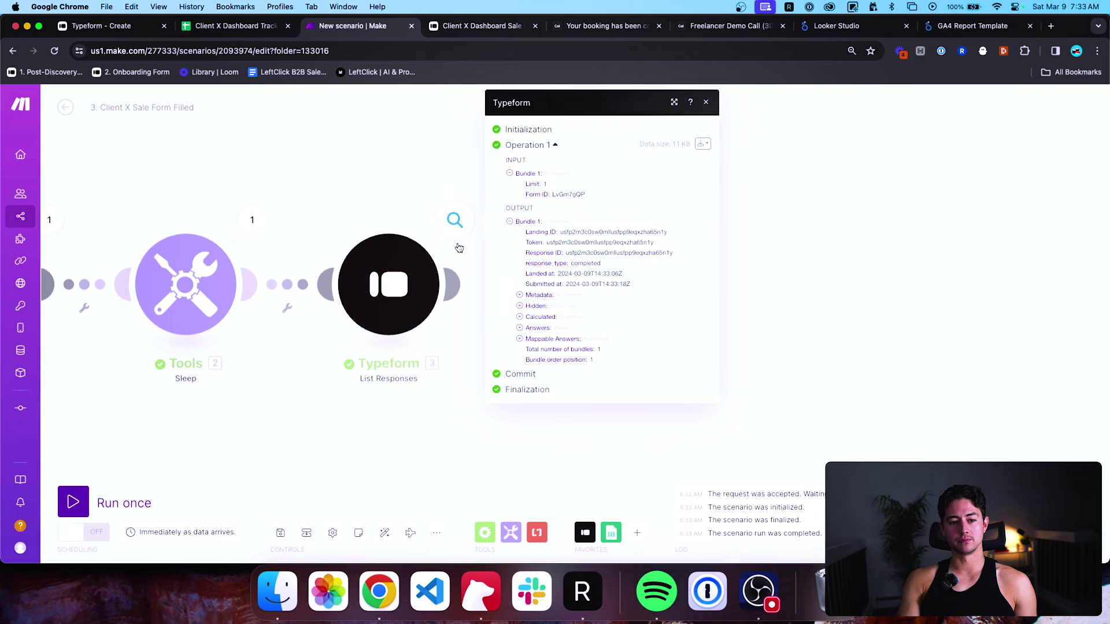
click(520, 339)
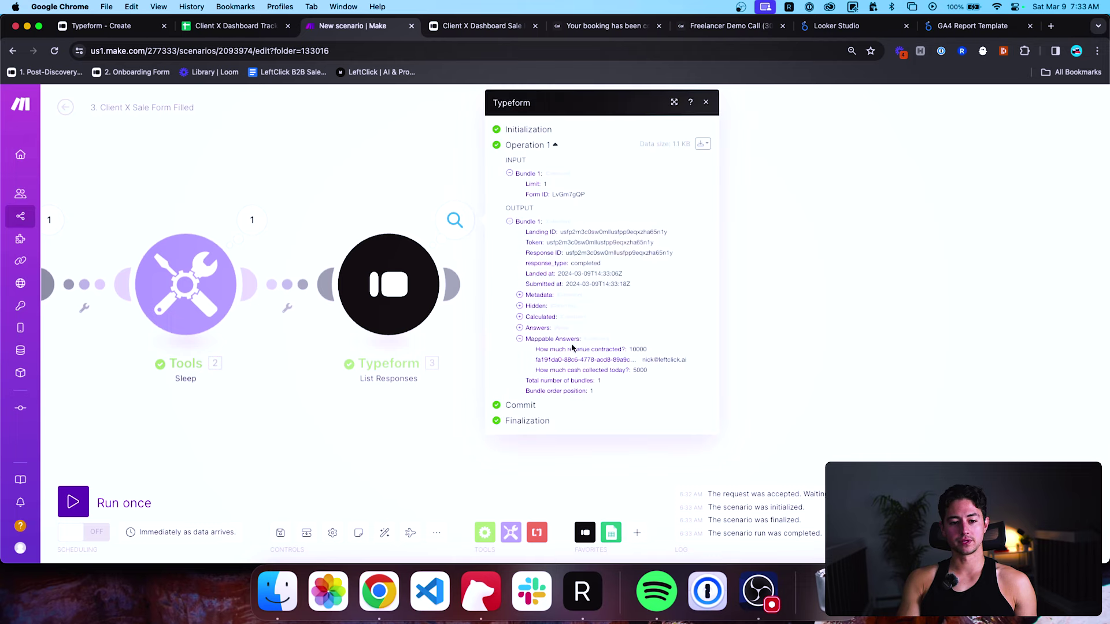
double_click(653, 360)
click(769, 300)
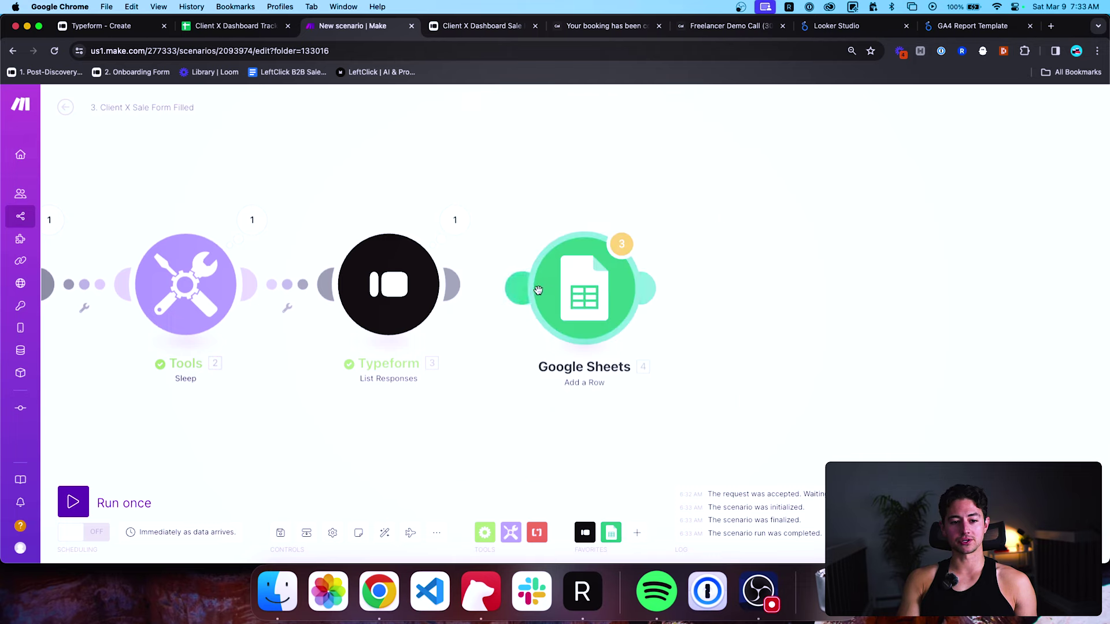
Replace the fixed Customer Email address with the Typeform email answer in the Google Sheets module.
click(584, 287)
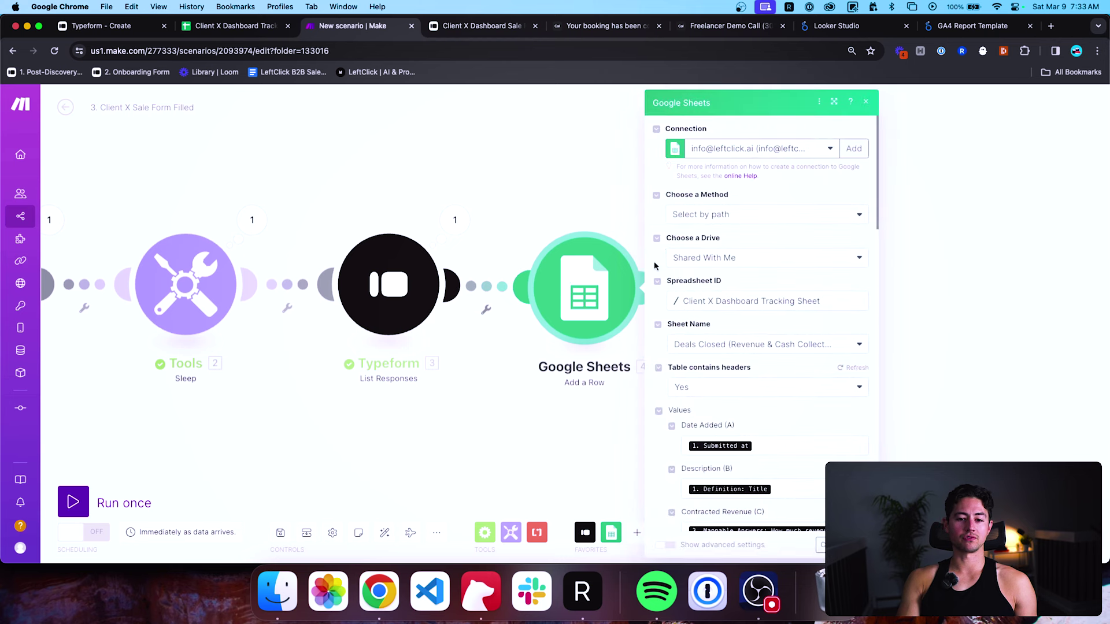
scroll(721, 309, down, 6)
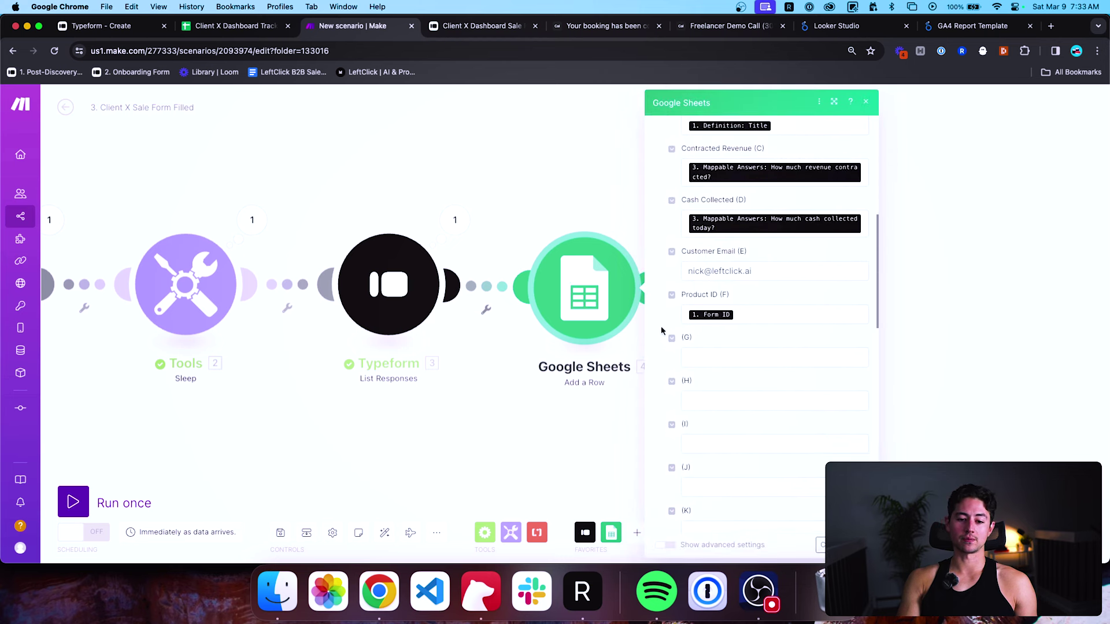
click(804, 263)
key(super+a)
key(BackSpace)
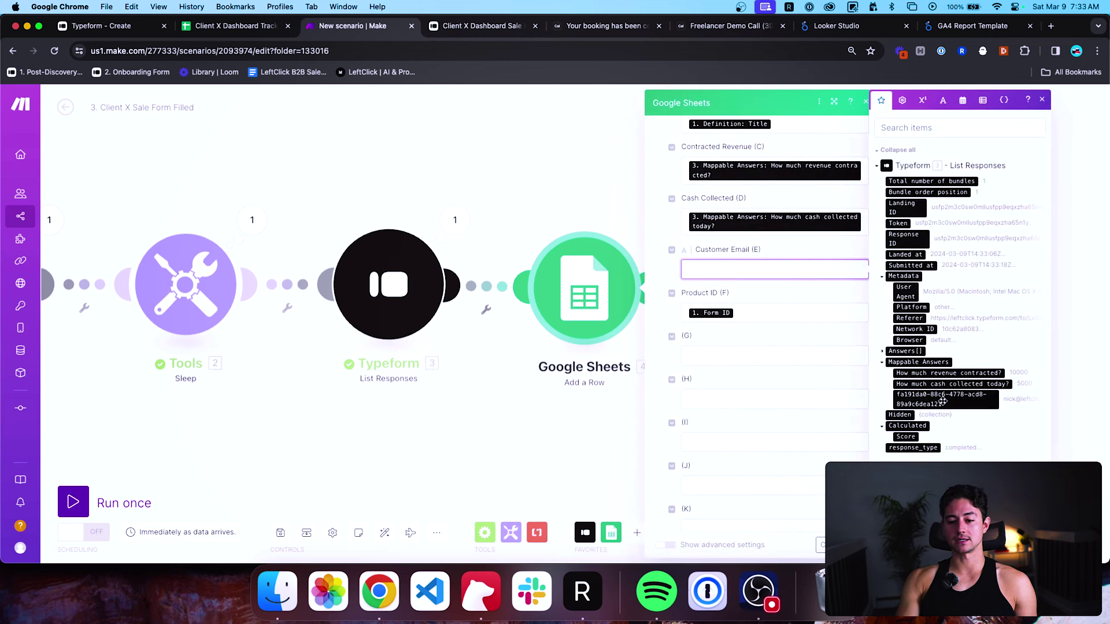
click(938, 399)
Recheck the mapped Customer Email field and close the Google Sheets module settings.
scroll(815, 334, up, 4)
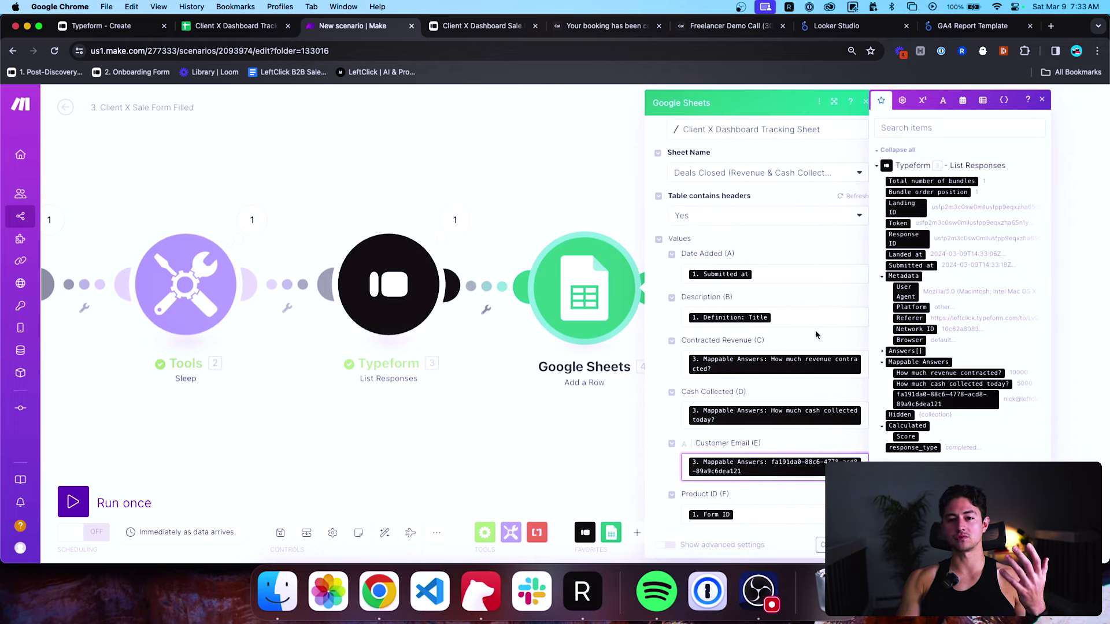
scroll(816, 335, down, 1)
scroll(815, 335, down, 2)
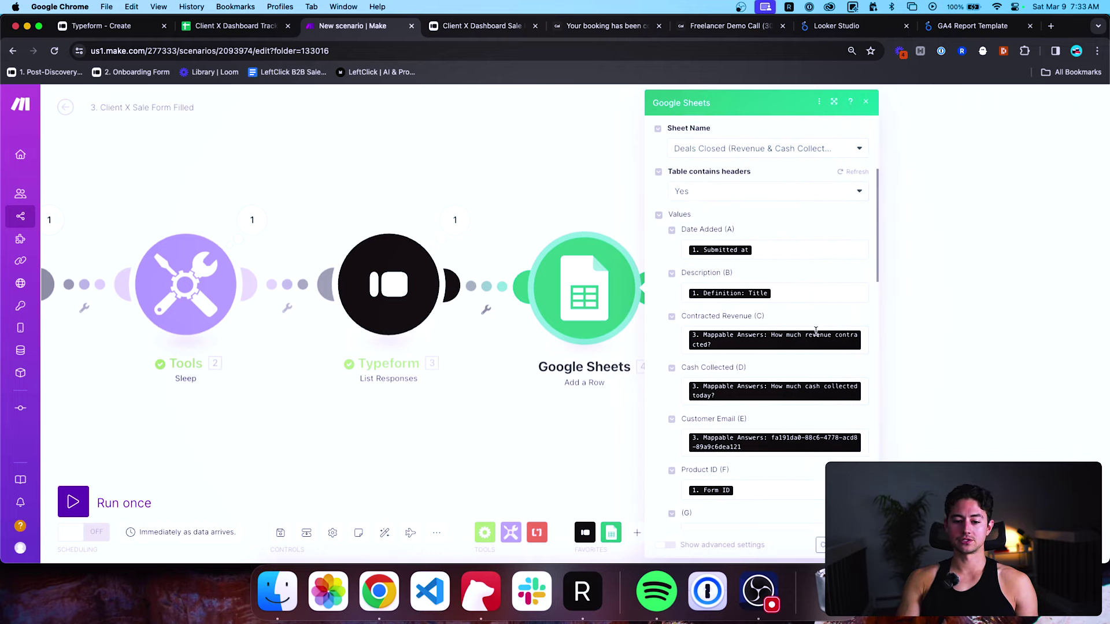
scroll(788, 441, down, 3)
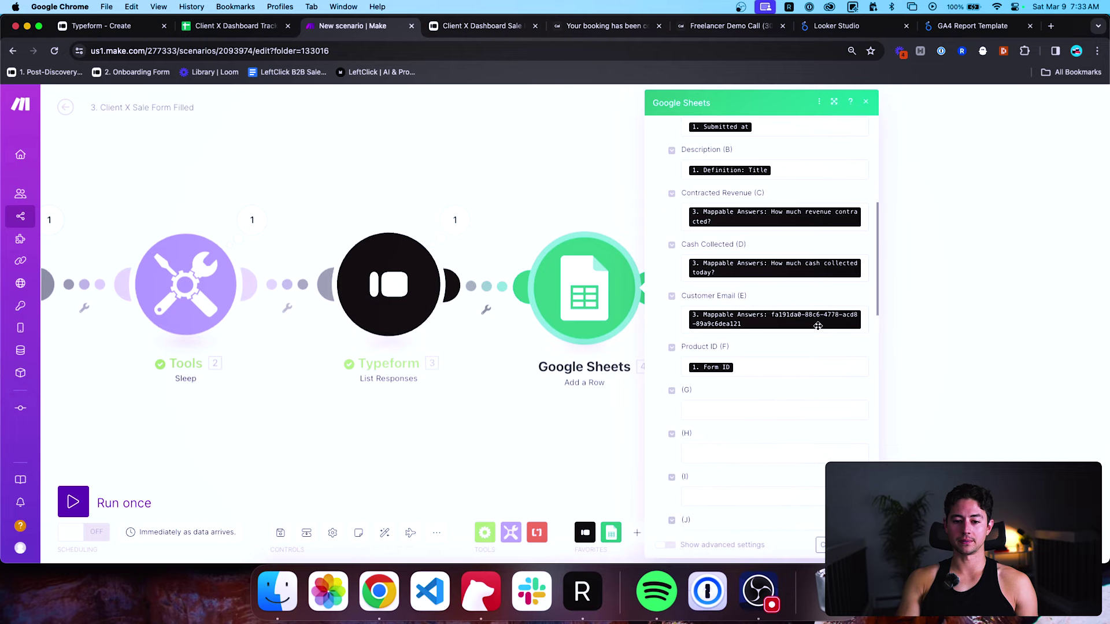
click(813, 325)
scroll(836, 360, down, 1)
click(820, 545)
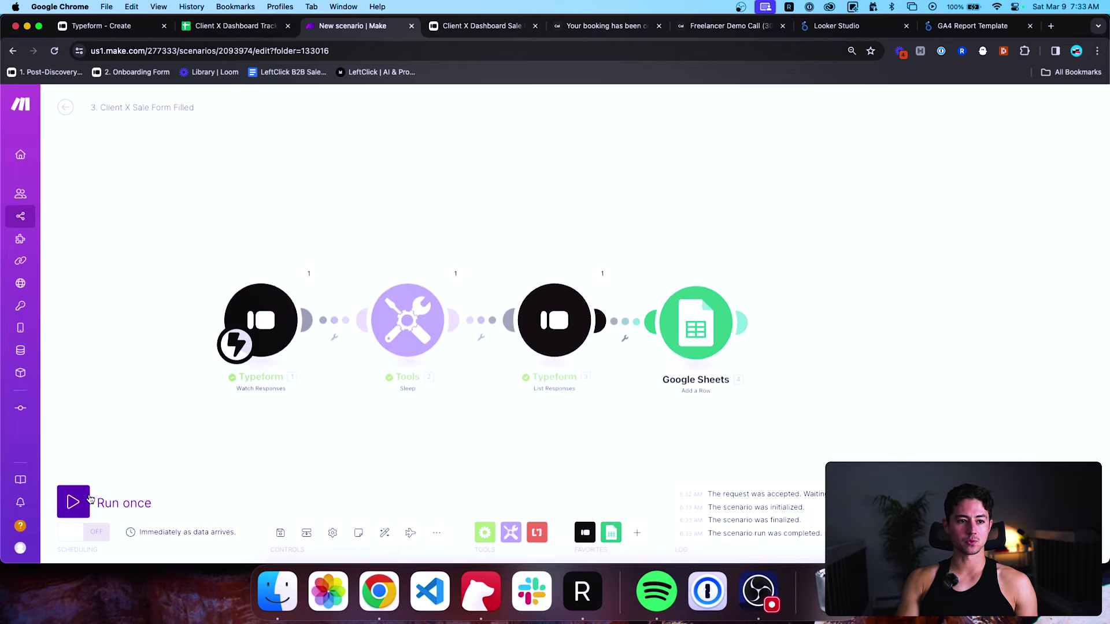
Start a single test run of the Make scenario and reload the Typeform form.
click(73, 502)
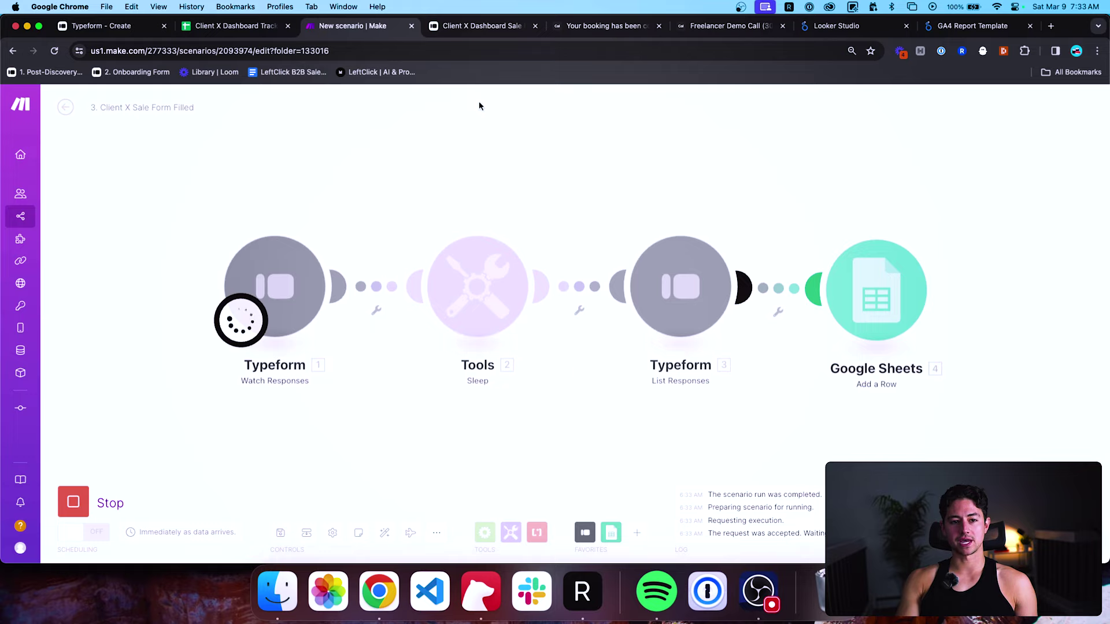
click(478, 26)
click(477, 51)
key(Return)
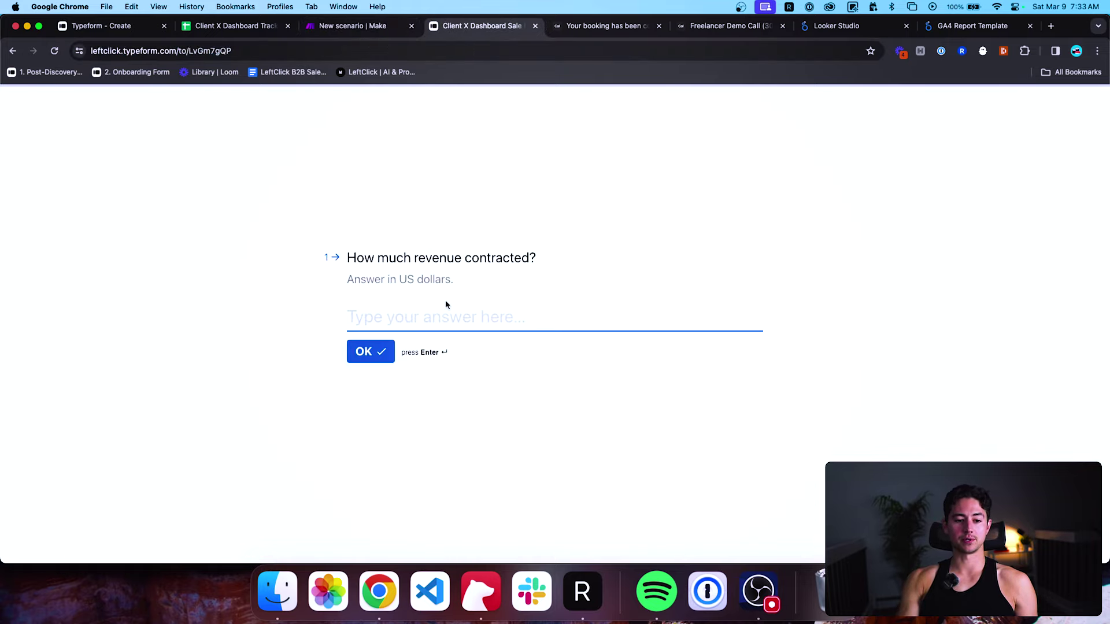
Submit a response with revenue 1000, a customer email and 5000 cash collected, then return to Make.
text(1000)
key(Return)
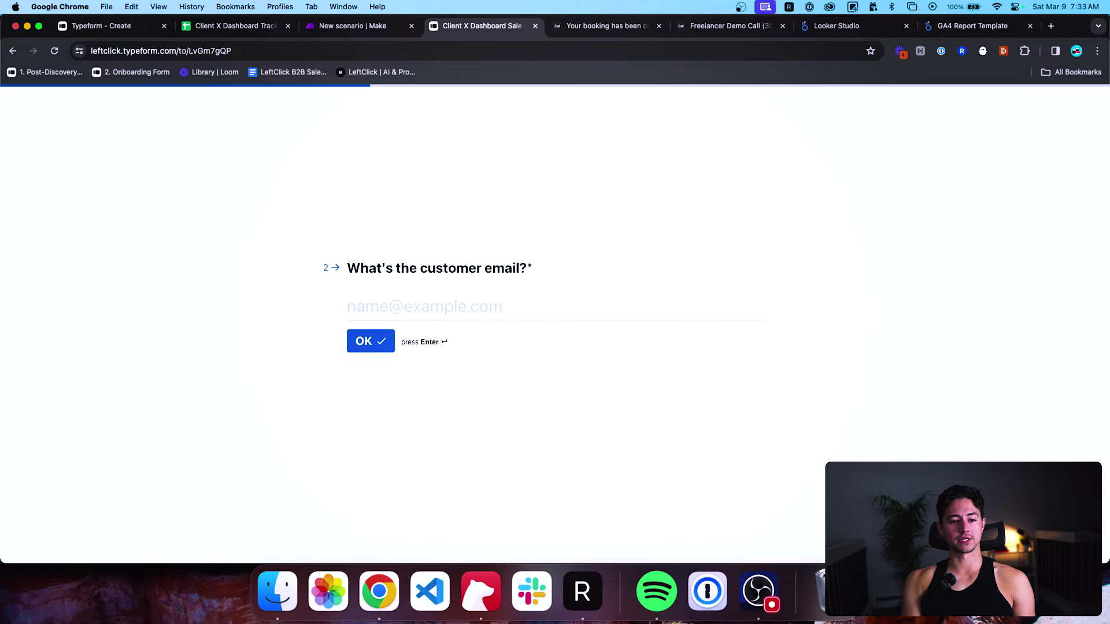
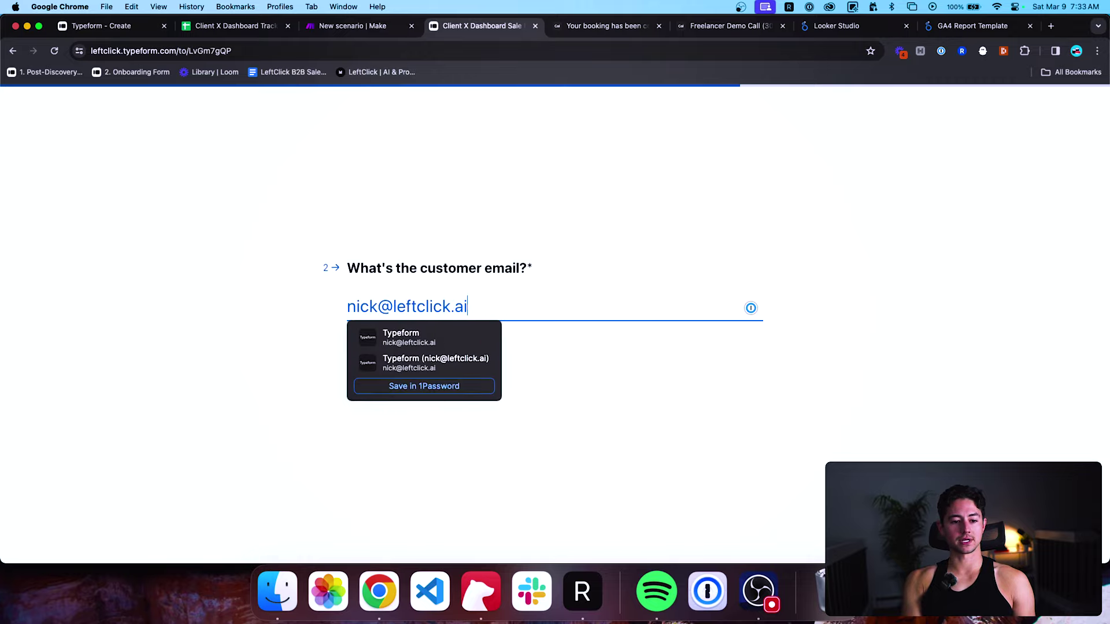
key(Return)
text(5000)
key(super+Return)
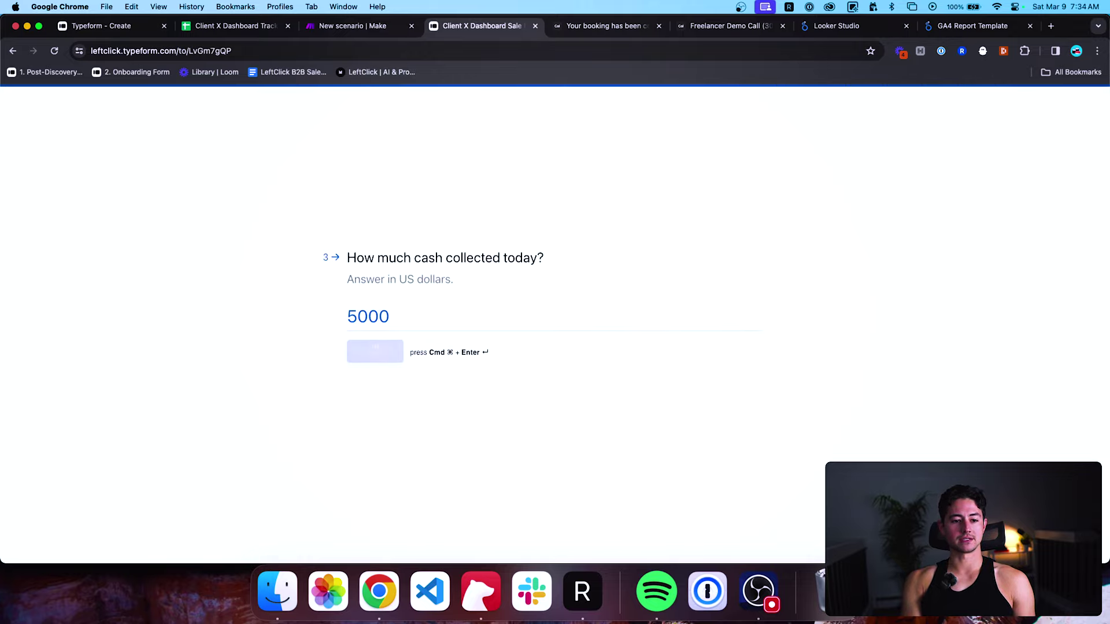
key(super+alt+Left)
scroll(449, 382, down, 2)
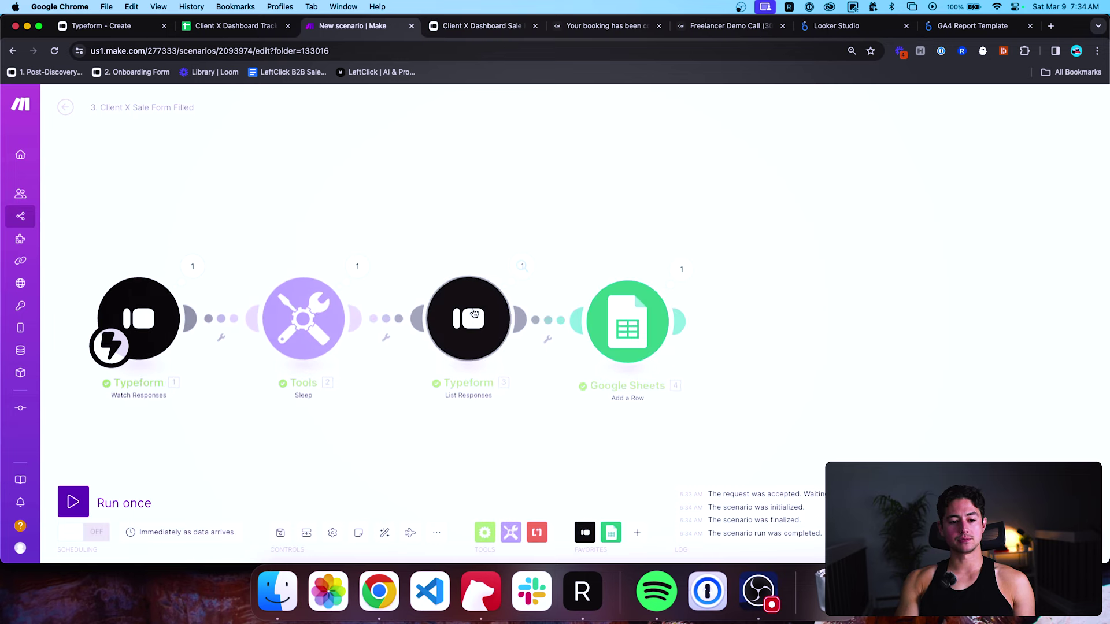
Review the row values Make wrote (Date Added, Description, 5000 cash, Product ID), then view row 4 in the sheet.
click(678, 268)
click(746, 236)
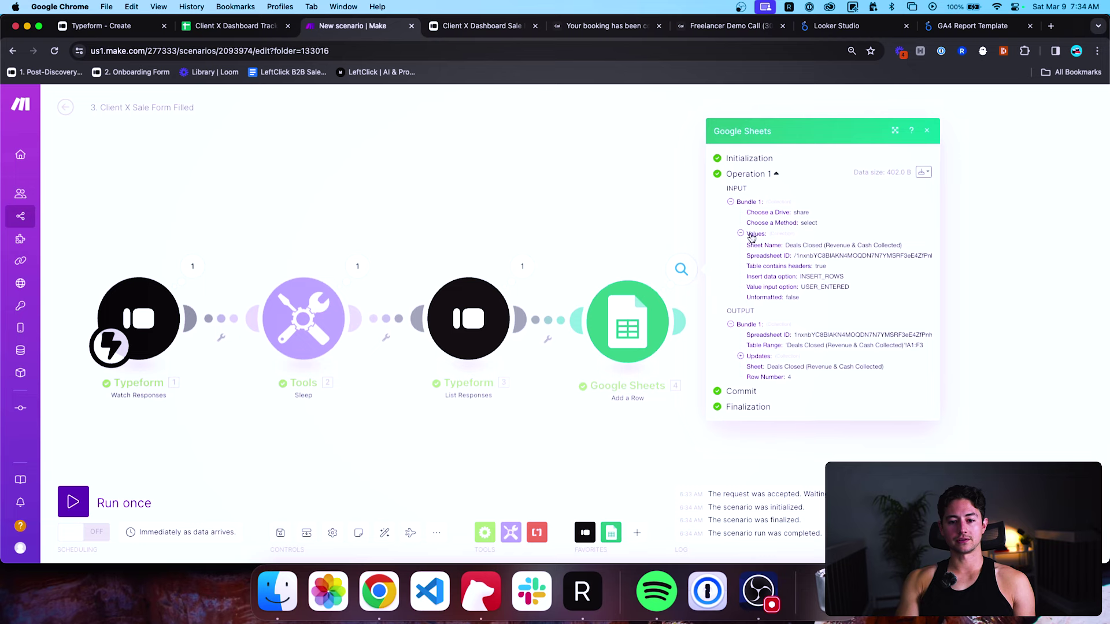
double_click(811, 215)
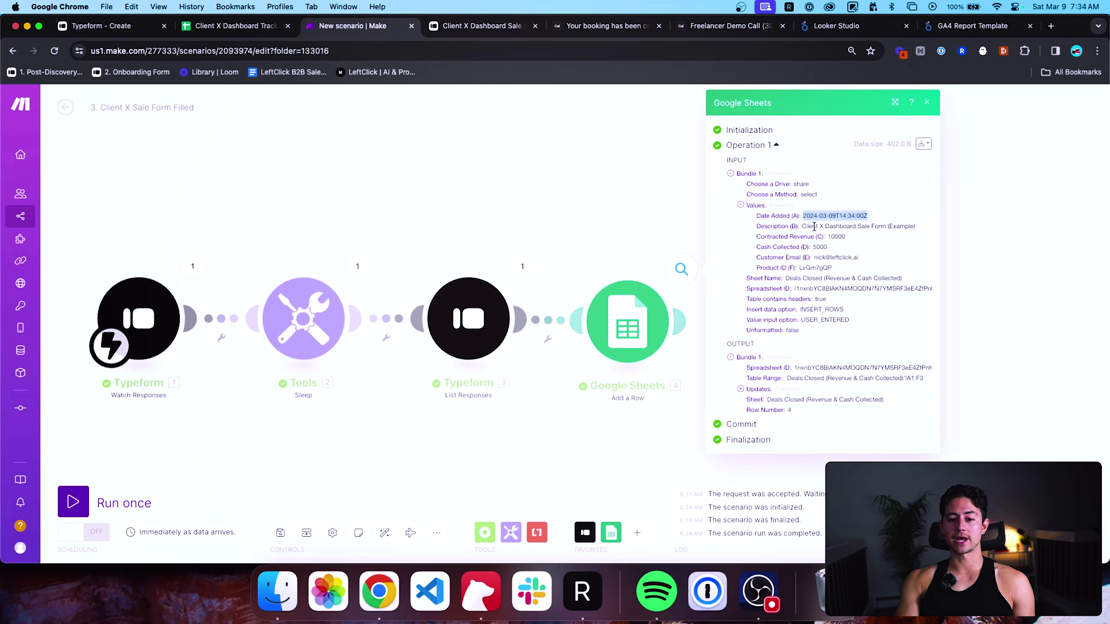
drag(802, 226, 912, 228)
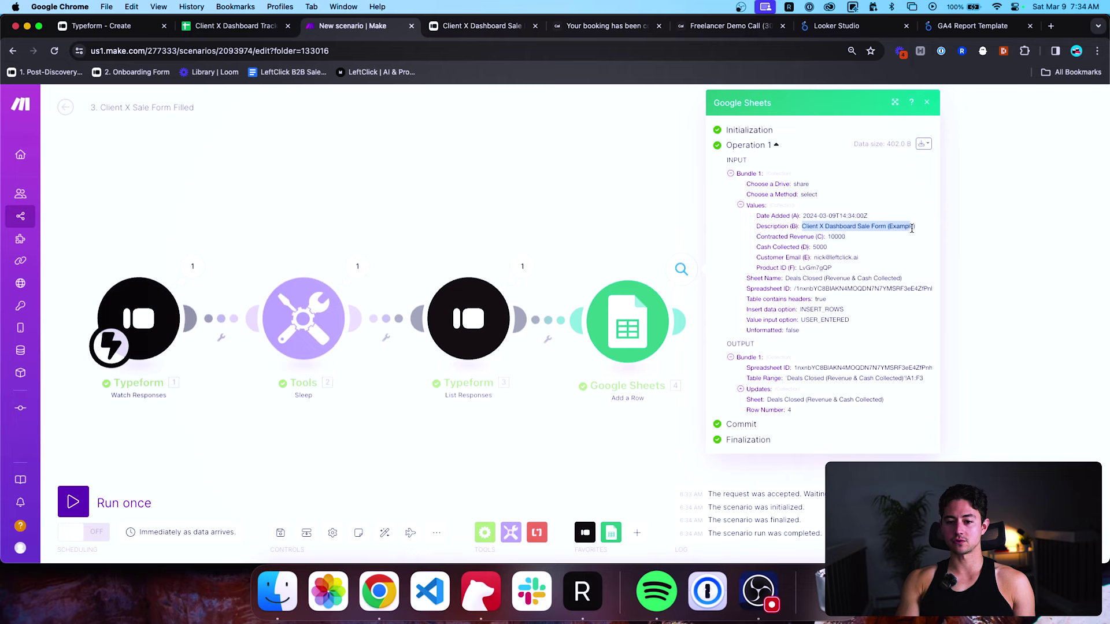
click(846, 237)
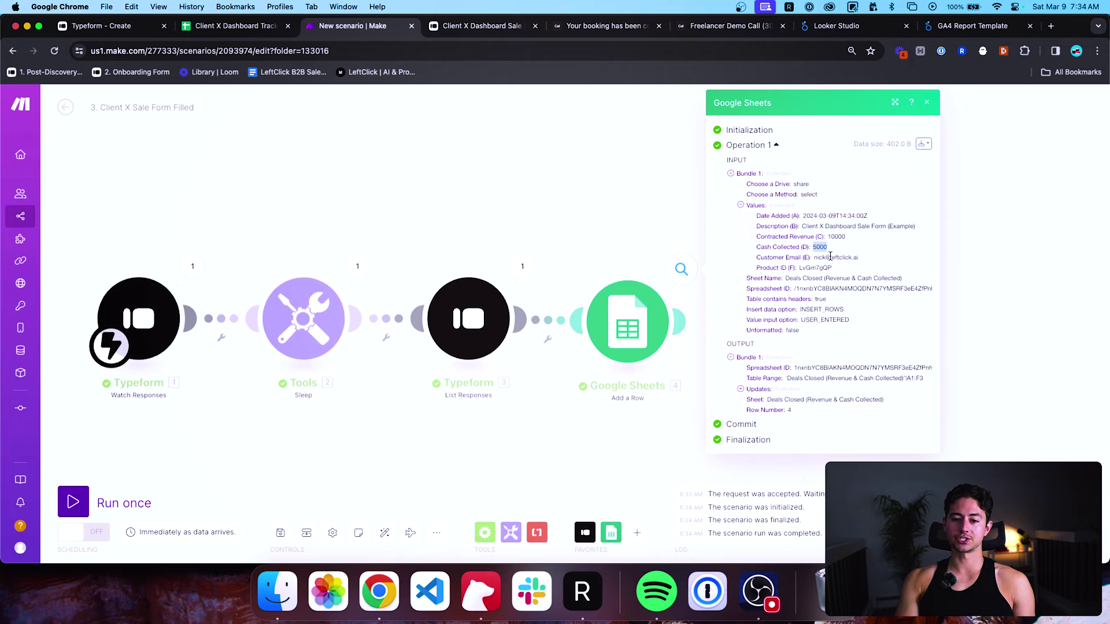
double_click(831, 257)
double_click(821, 267)
click(629, 216)
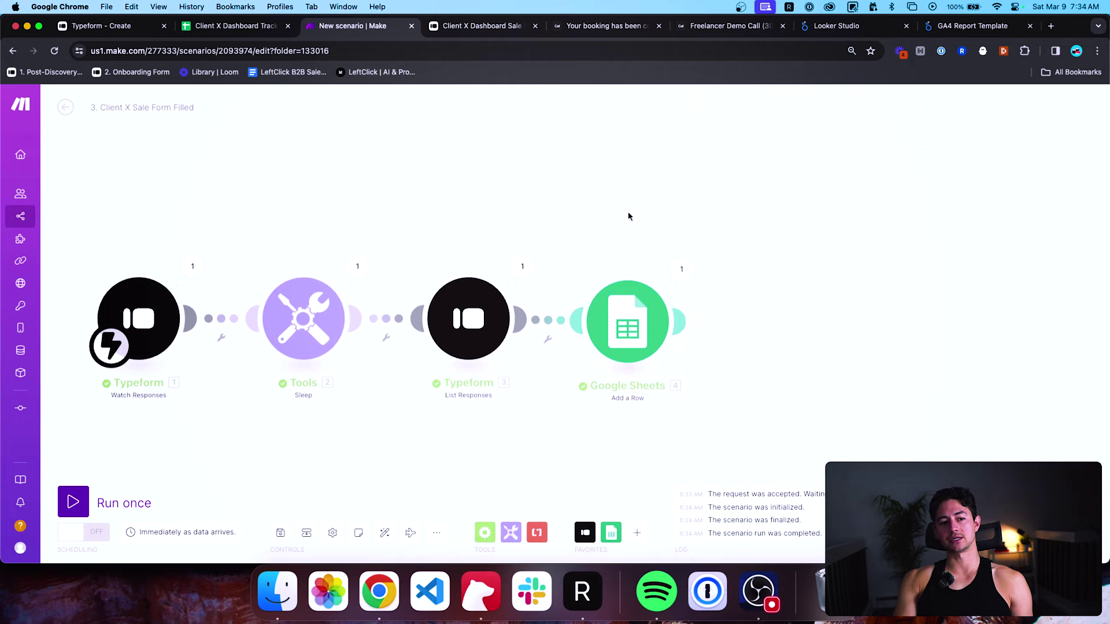
click(255, 29)
click(426, 225)
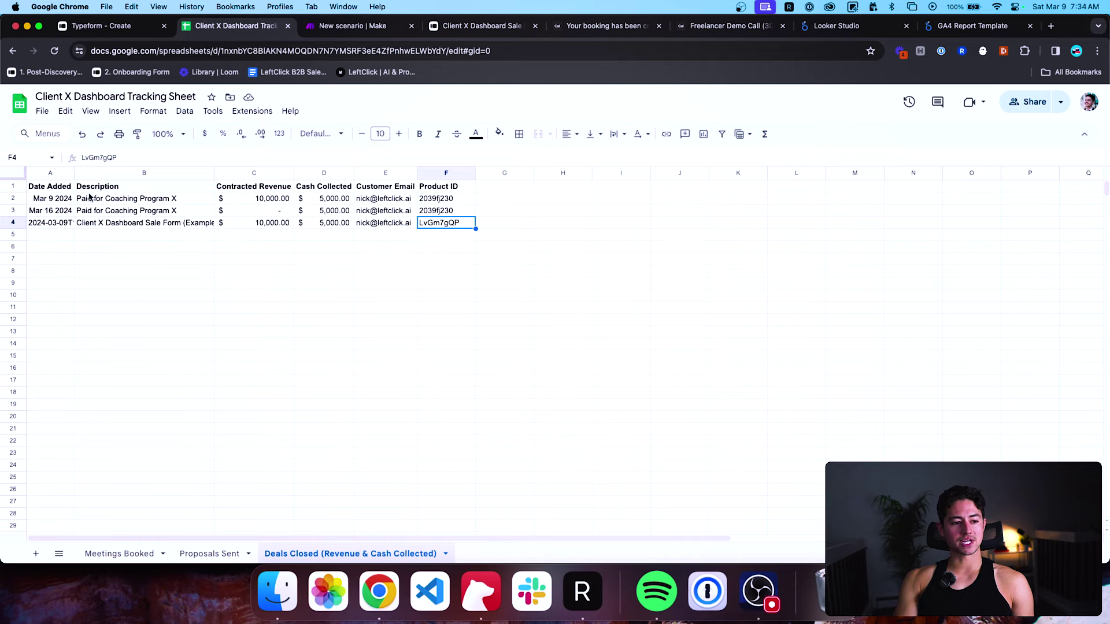
Widen the Date Added and Description columns and compare the date formats in column A.
drag(74, 172, 147, 173)
click(128, 224)
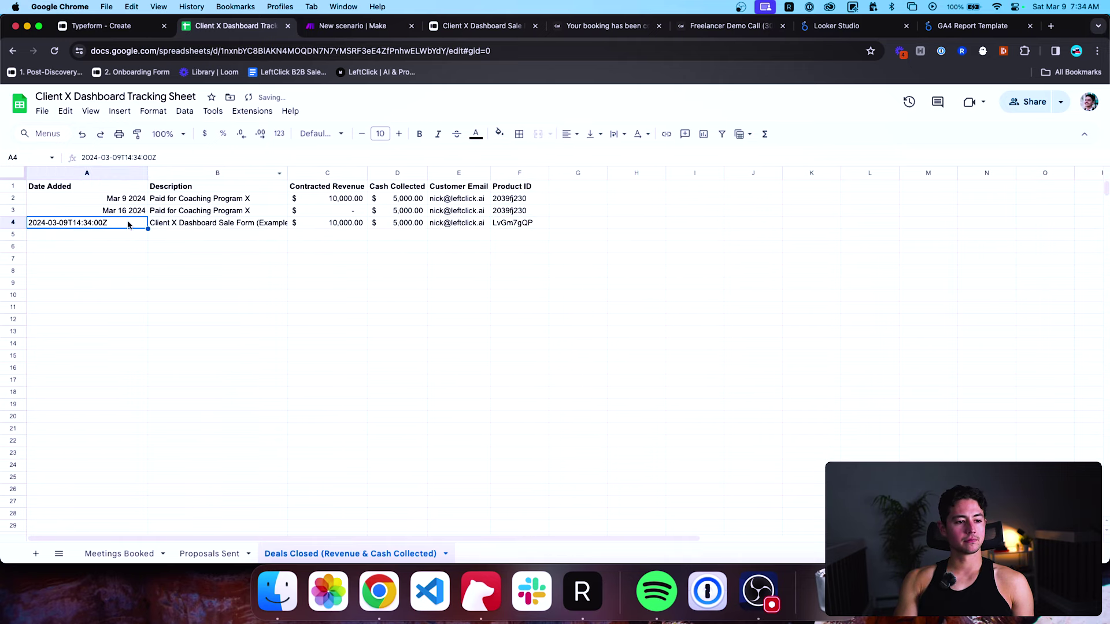
key(Up)
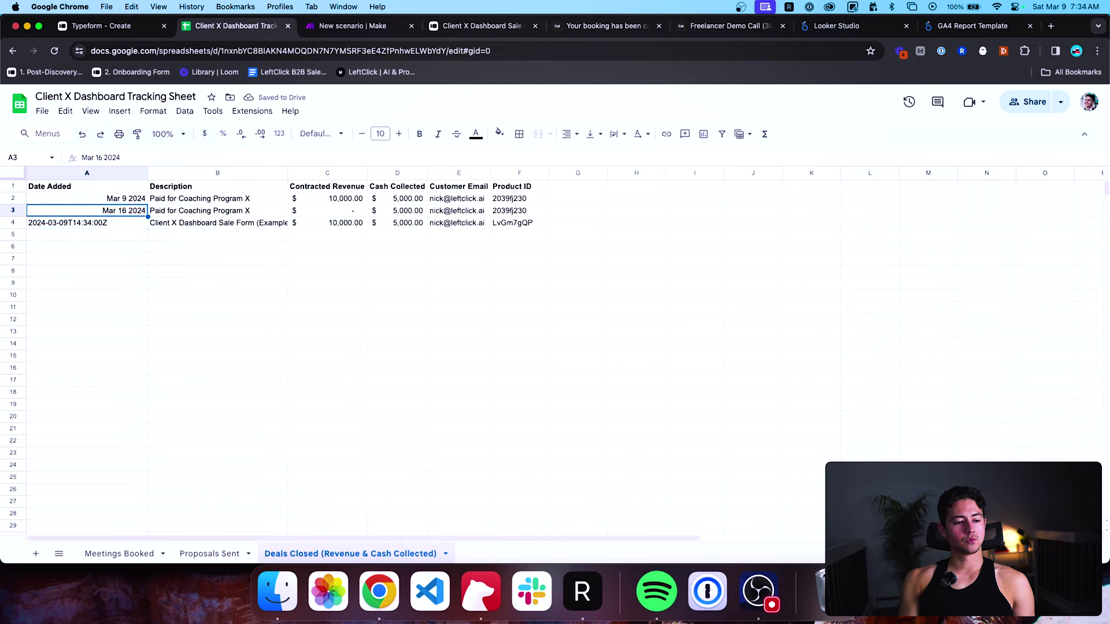
click(87, 222)
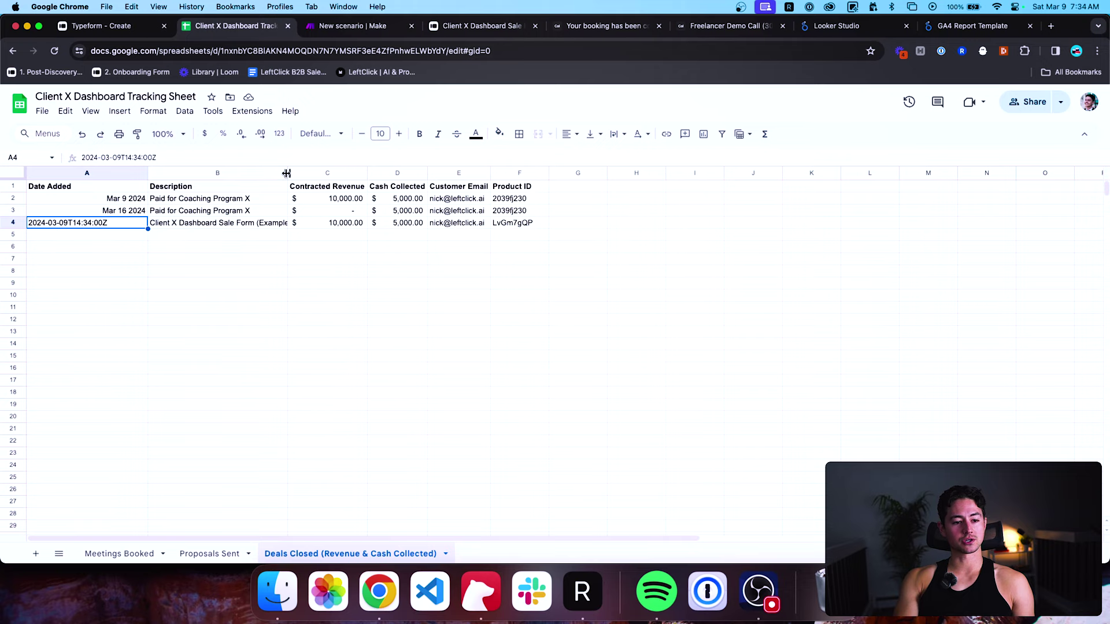
drag(286, 173, 335, 172)
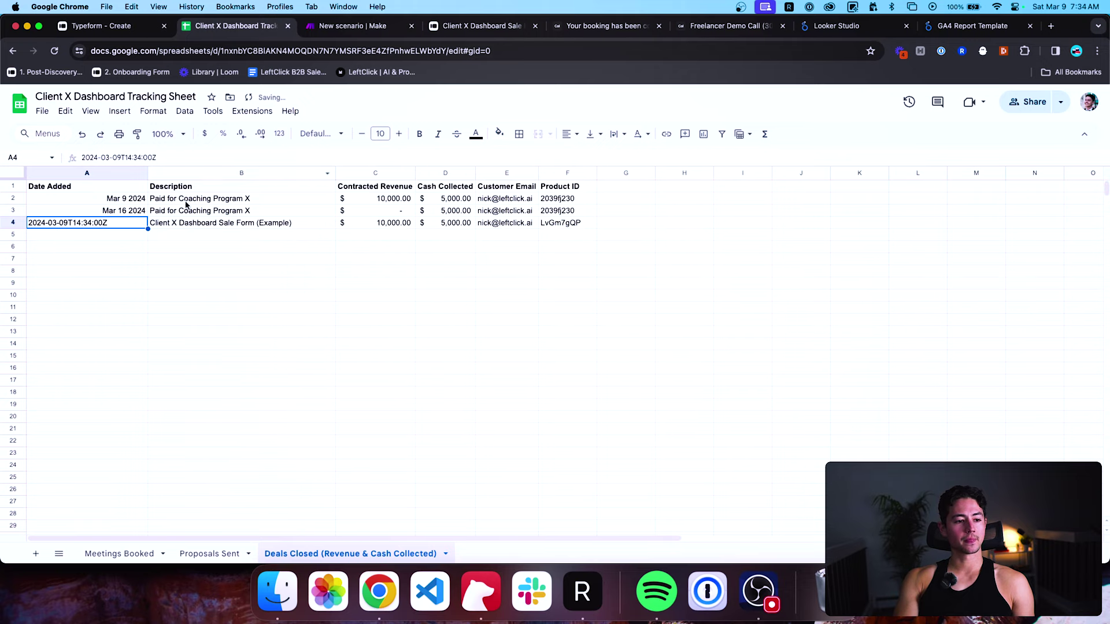
click(130, 200)
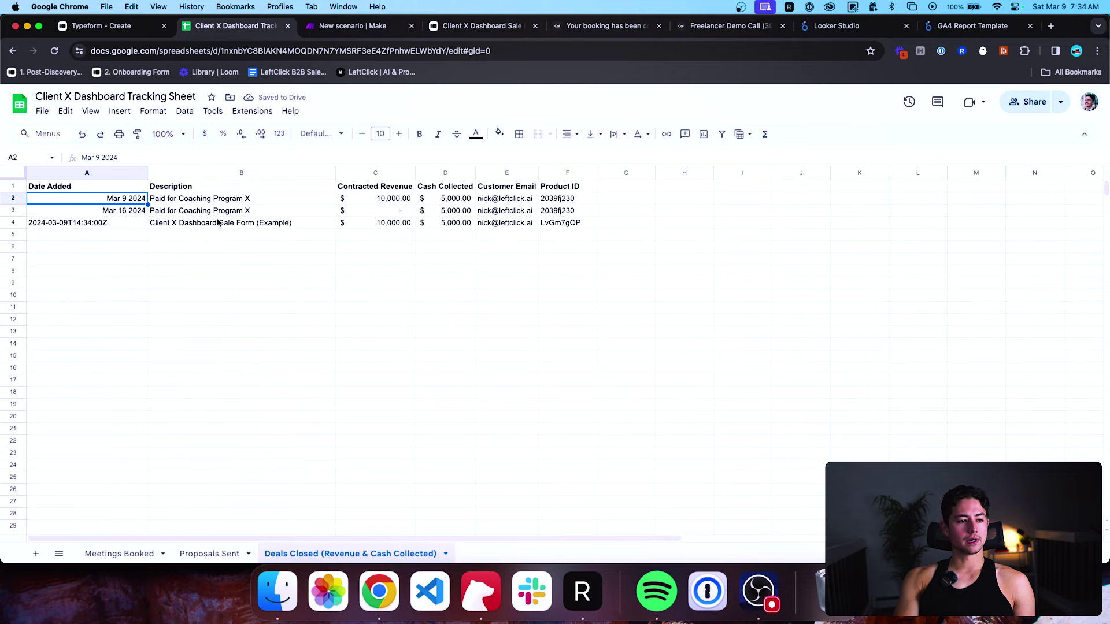
Copy A4's ISO timestamp into cells A2 and A3.
click(132, 224)
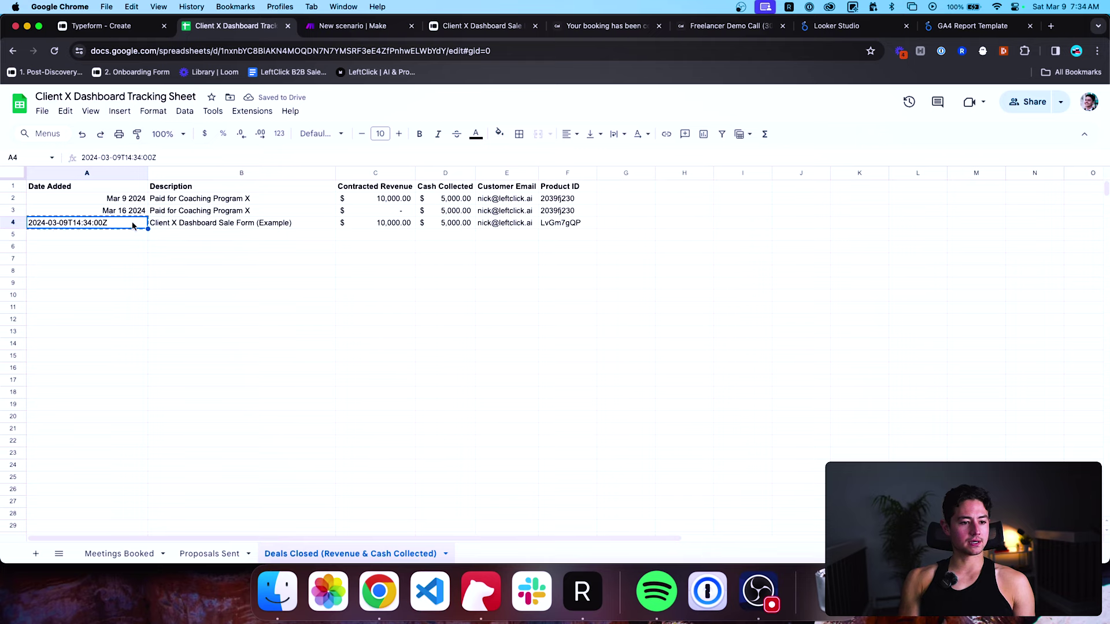
key(Up)
key(Up)
text(2024-03-09T14:34:00Z)
key(Down)
text(2024-03-09T14:34:00Z)
Change the days to 2024-03-03T14:34:00Z in A2 and 2024-03-07T14:34:00Z in A3.
double_click(105, 198)
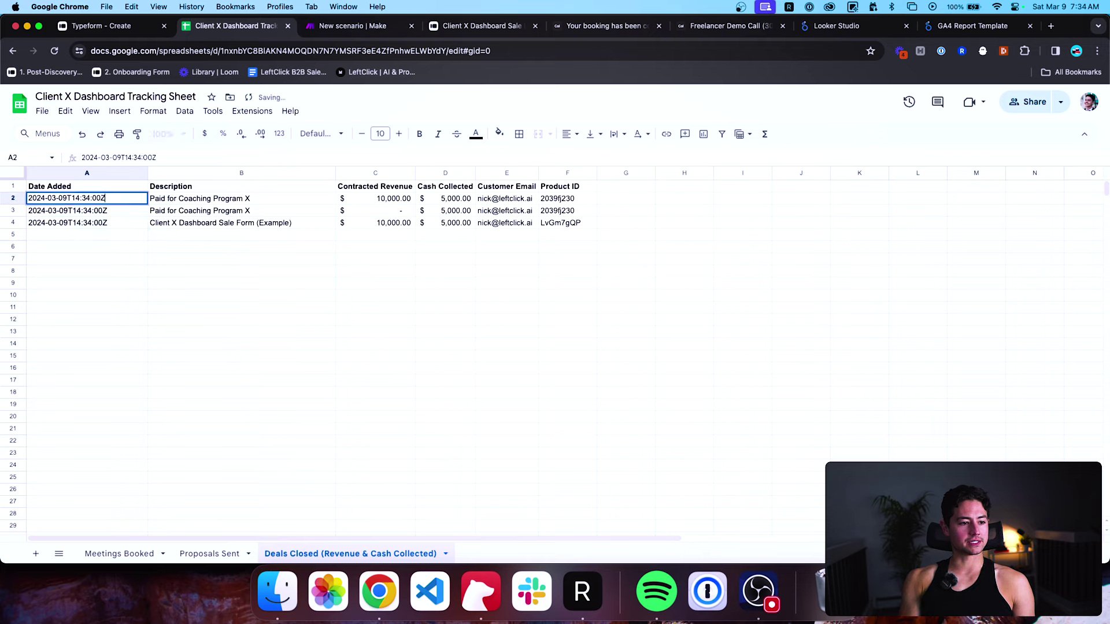
key(Left)
key(BackSpace)
text(3)
key(Return)
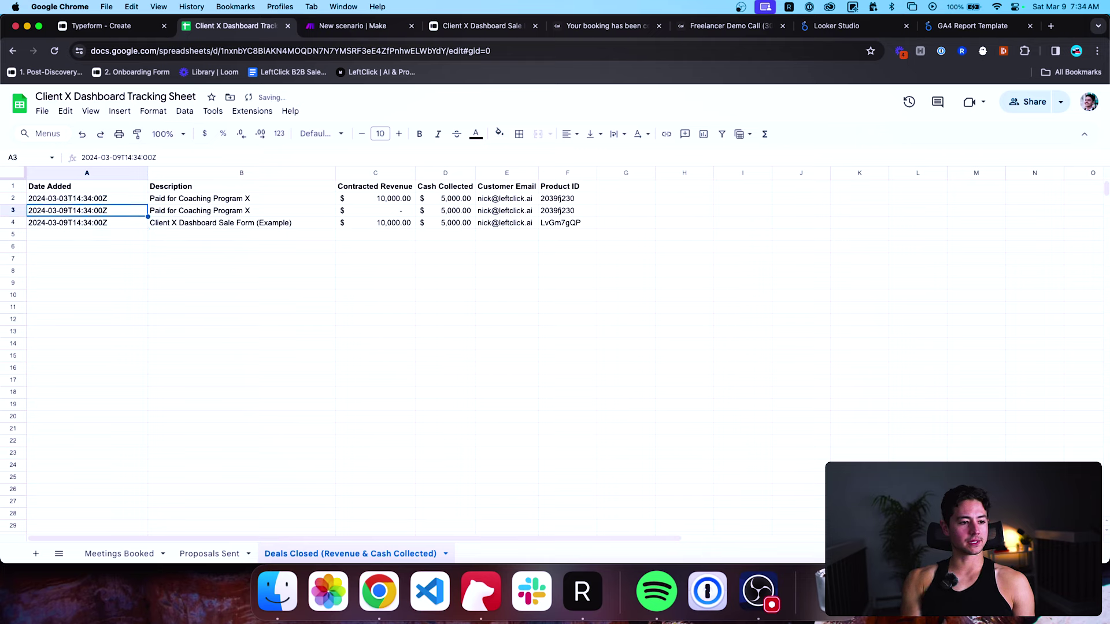
double_click(105, 210)
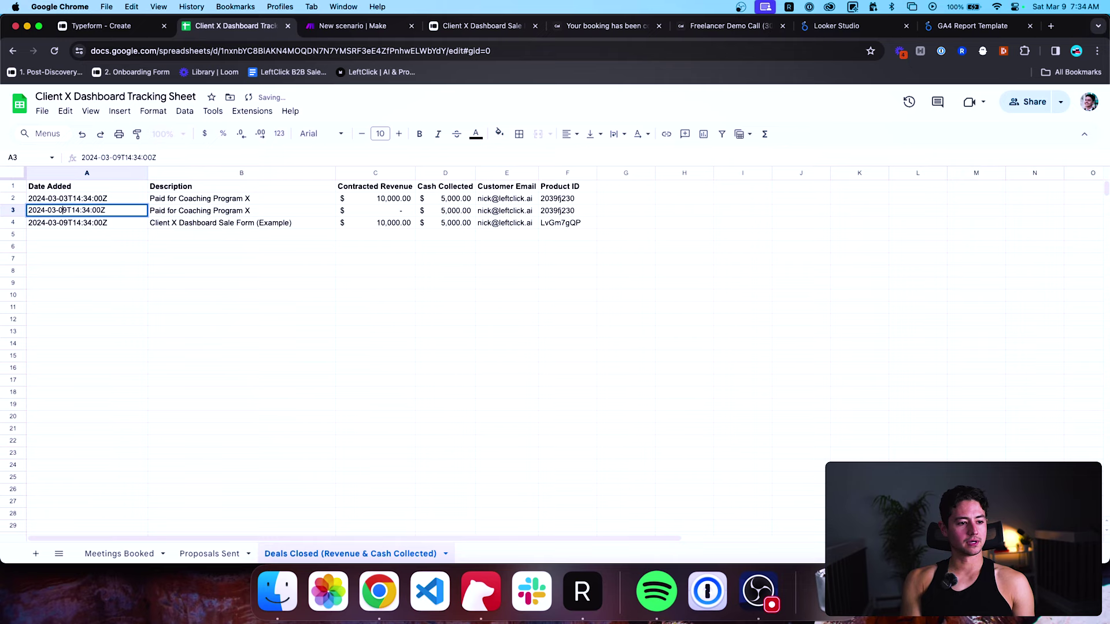
key(Delete)
text(7)
key(Return)
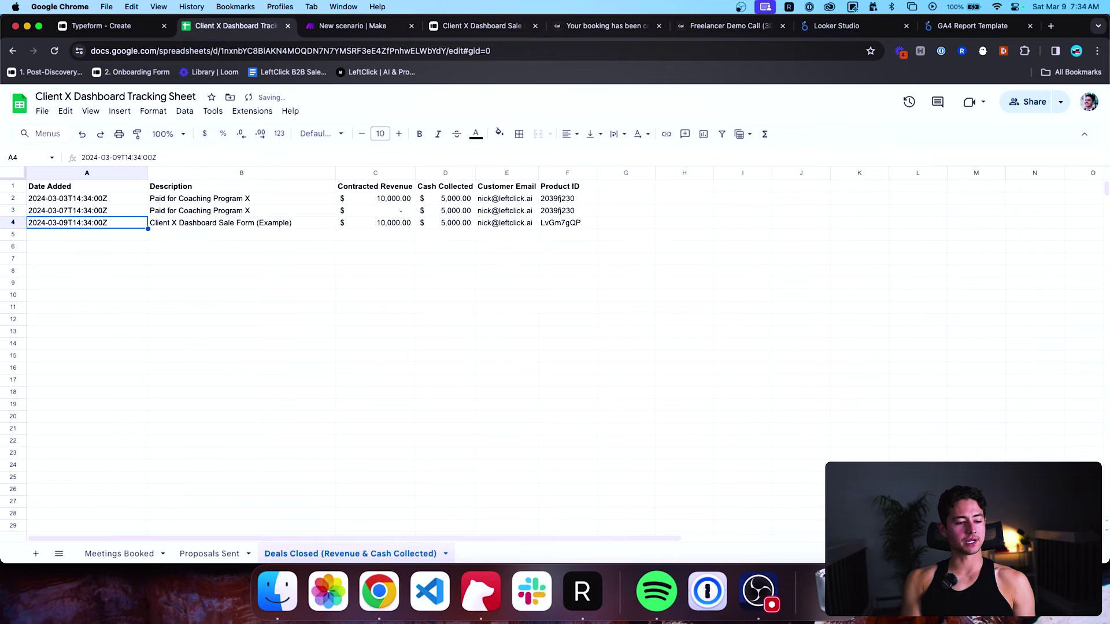
click(217, 555)
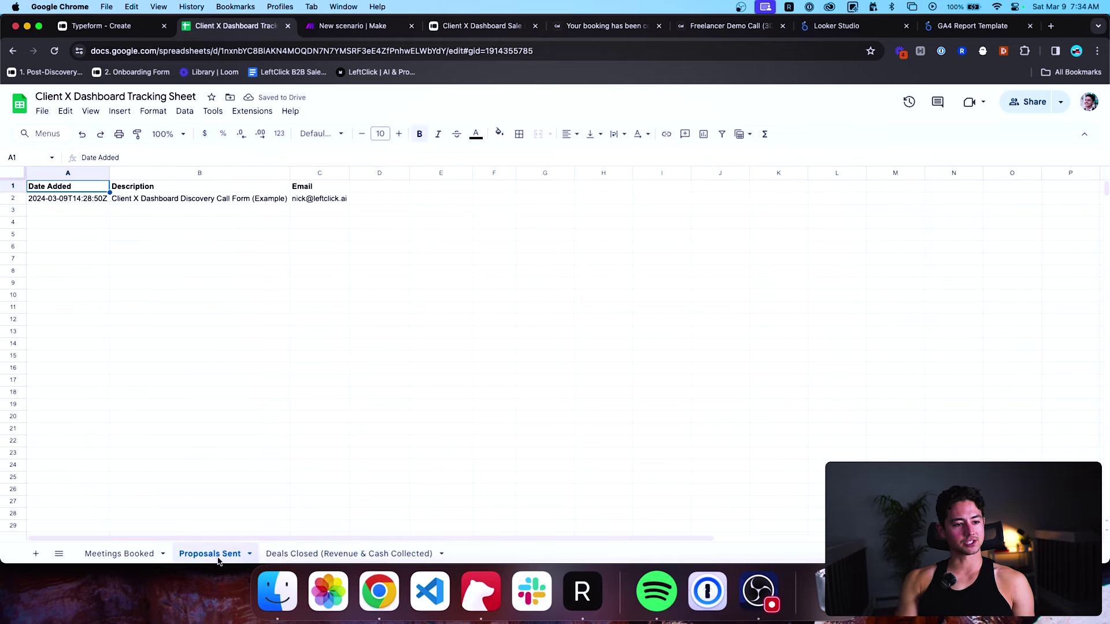
click(137, 555)
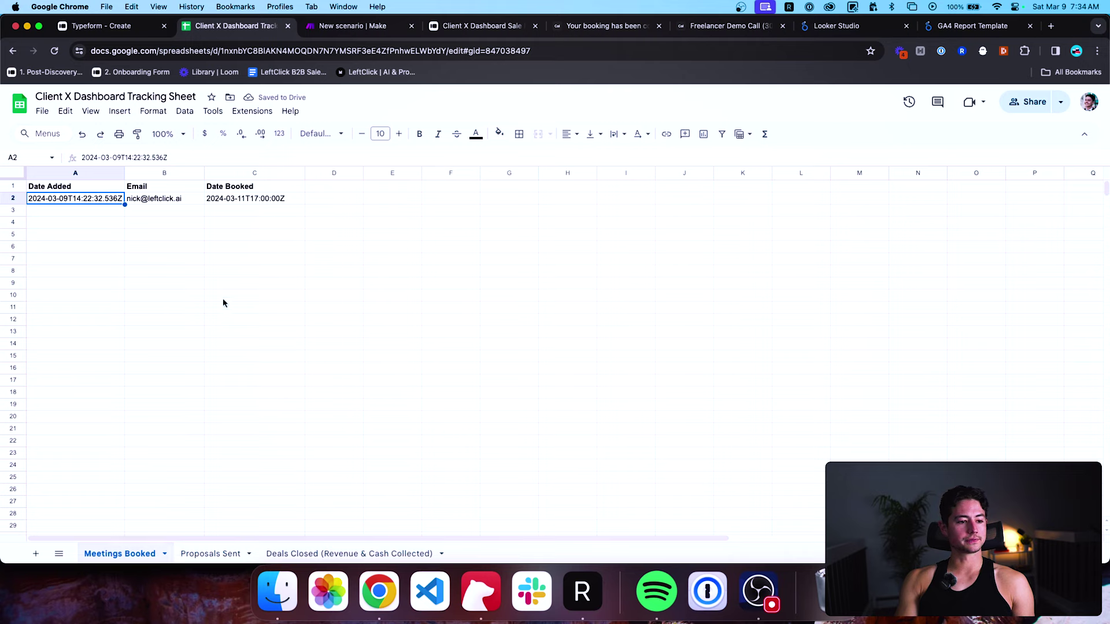
Copy the first booking row A2:C2 into rows 3 and 4.
drag(104, 198, 260, 198)
key(super+c)
key(Down)
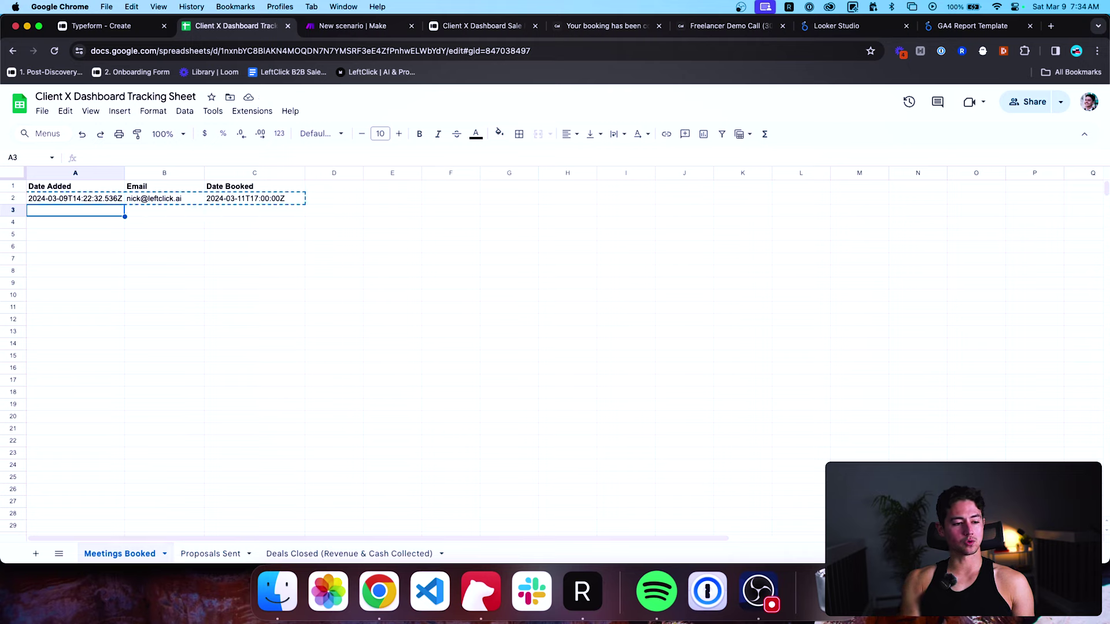
key(super+v)
key(Down)
key(super+v)
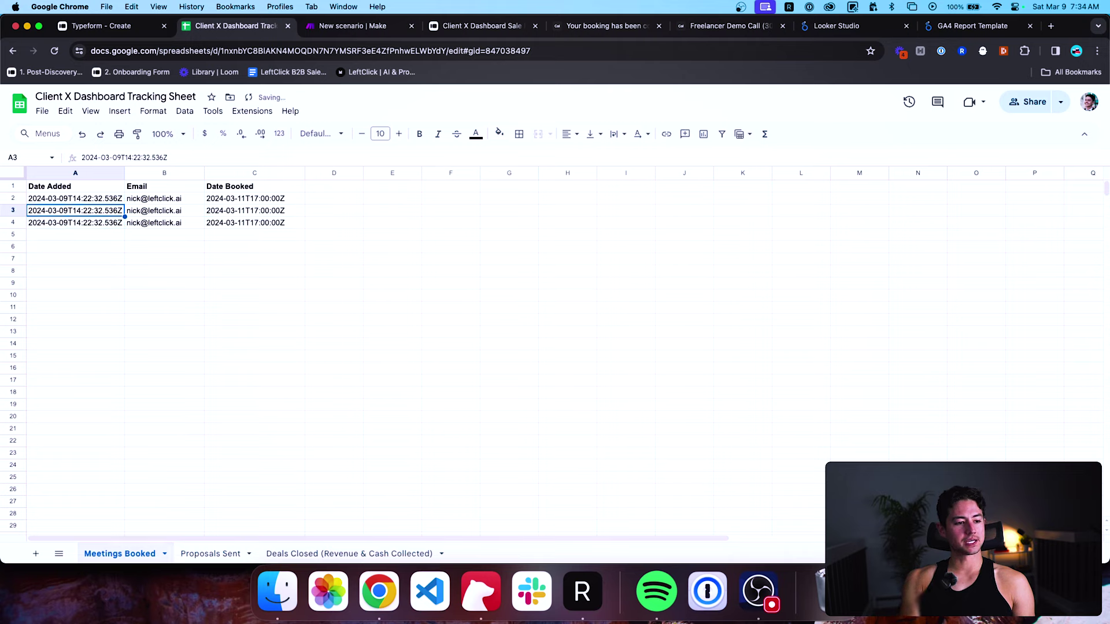
Set the Date Added days in A2, A3, A4 to March 2, 3 and 5.
double_click(119, 210)
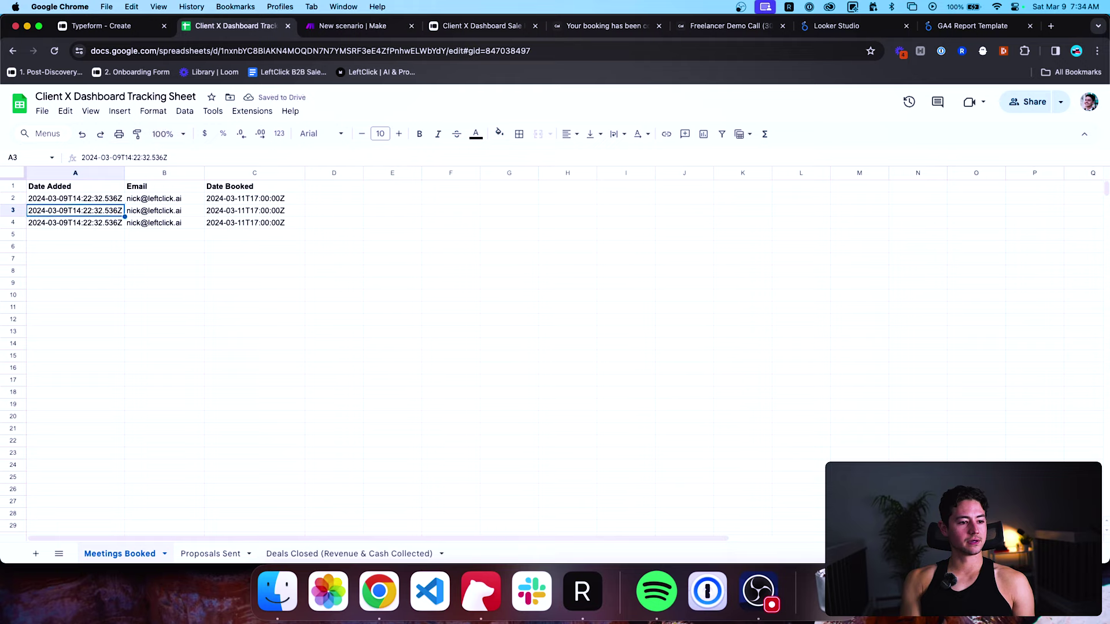
click(90, 198)
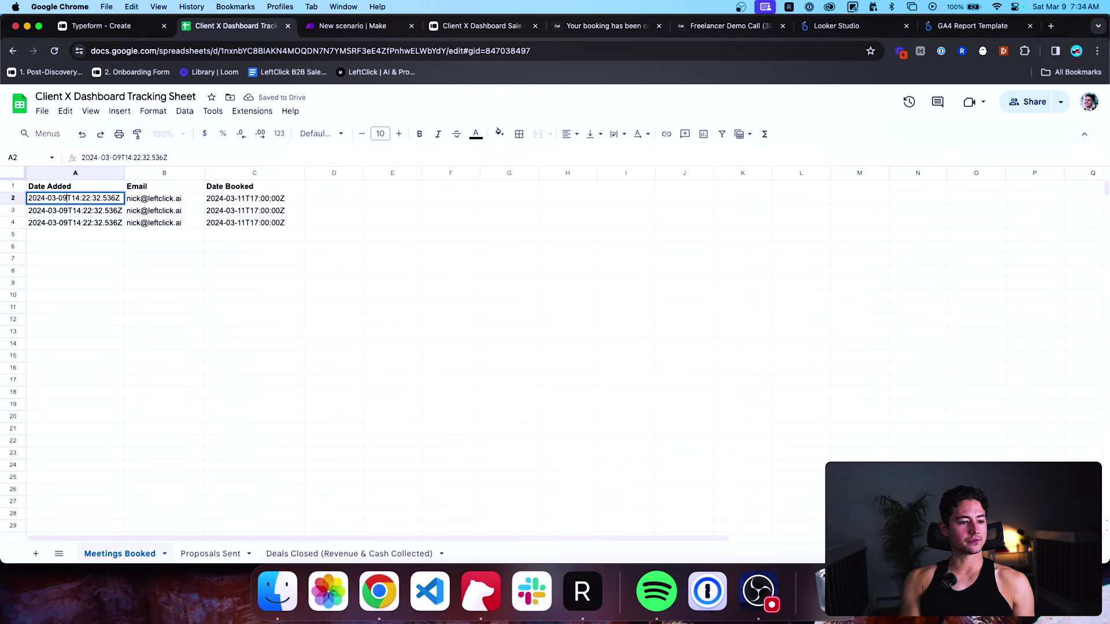
double_click(67, 198)
key(BackSpace)
text(2)
click(90, 210)
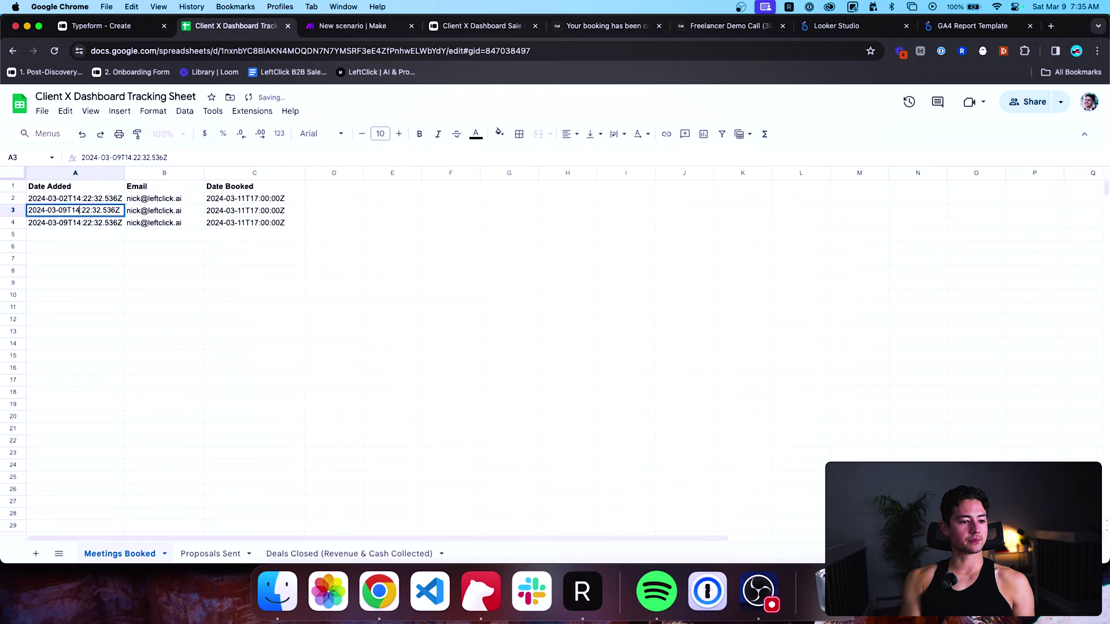
key(BackSpace)
text(3)
click(121, 223)
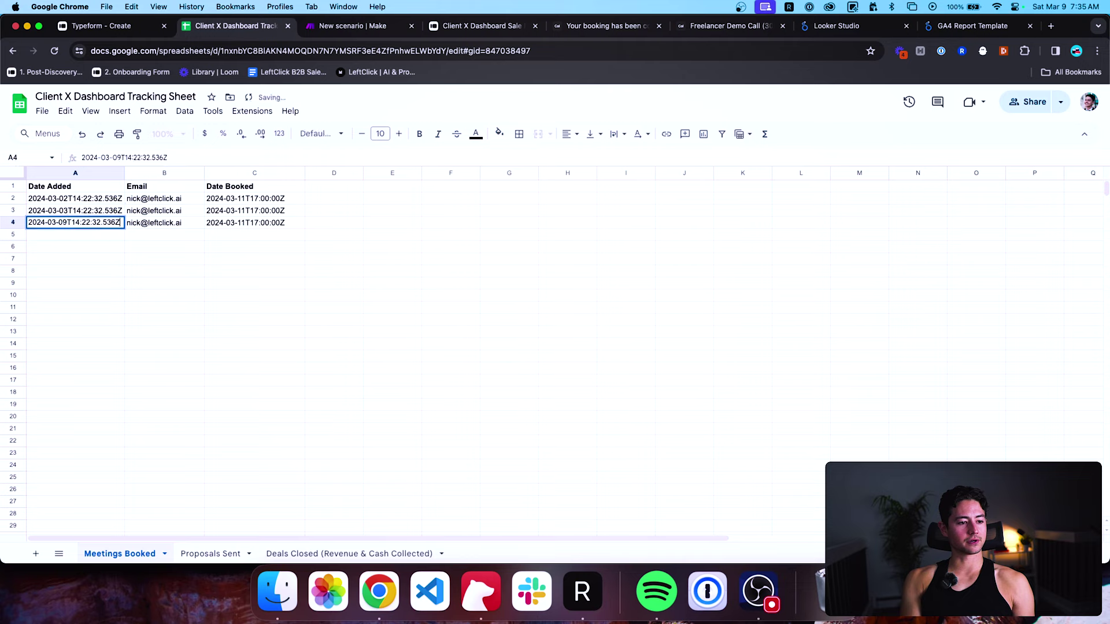
key(BackSpace)
text(5)
key(Return)
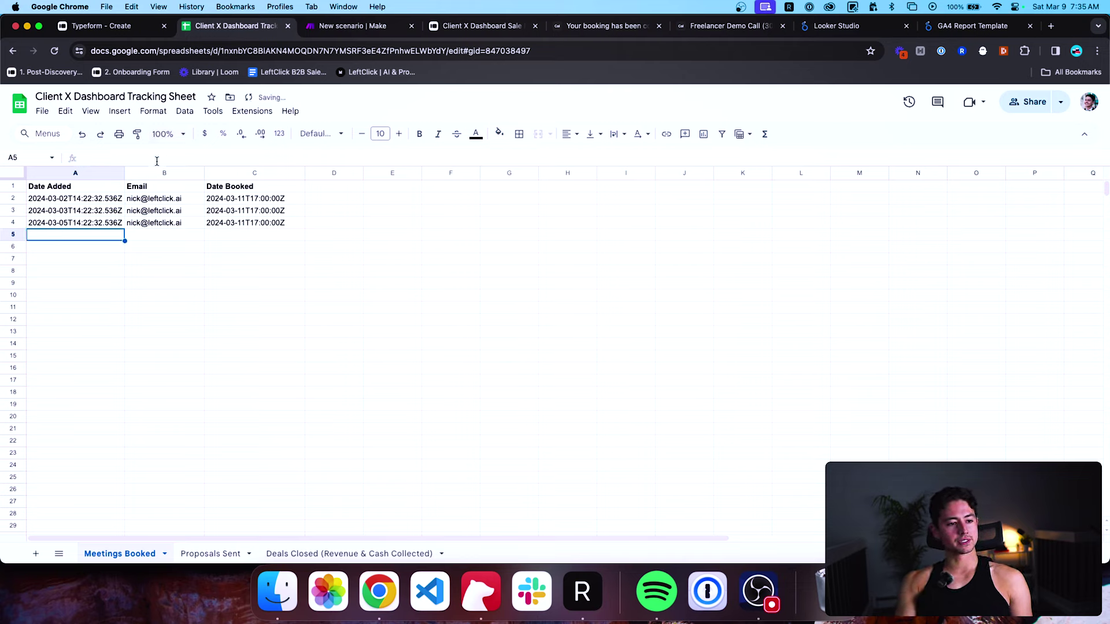
Change Date Booked in C2 and C3 to March 15 and March 19.
click(263, 200)
key(Return)
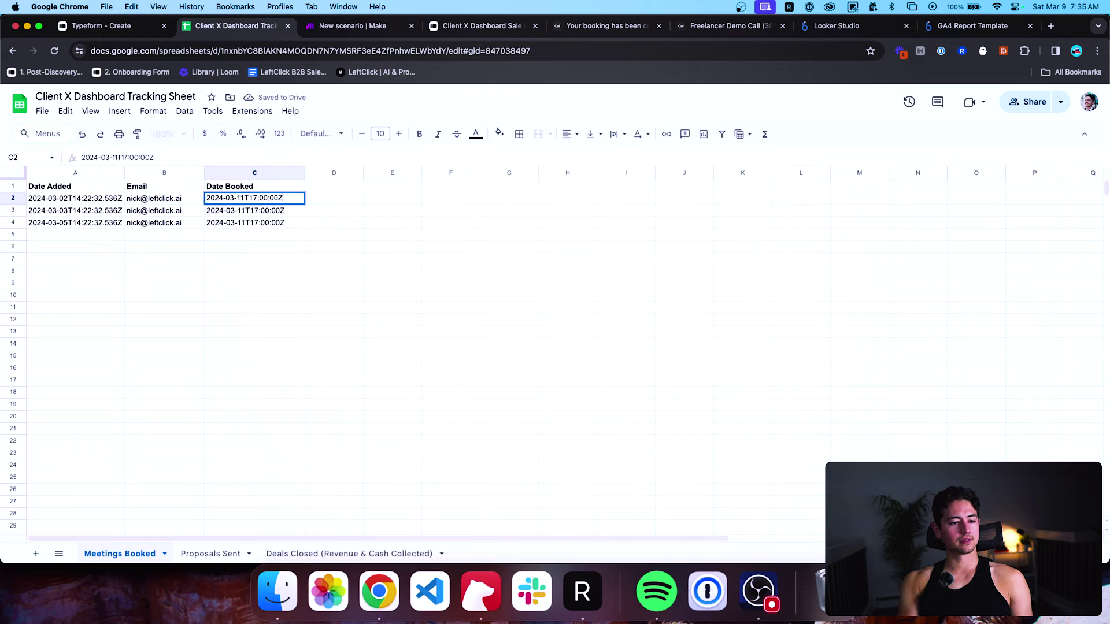
key(Left)
key(Left)
key(Left)
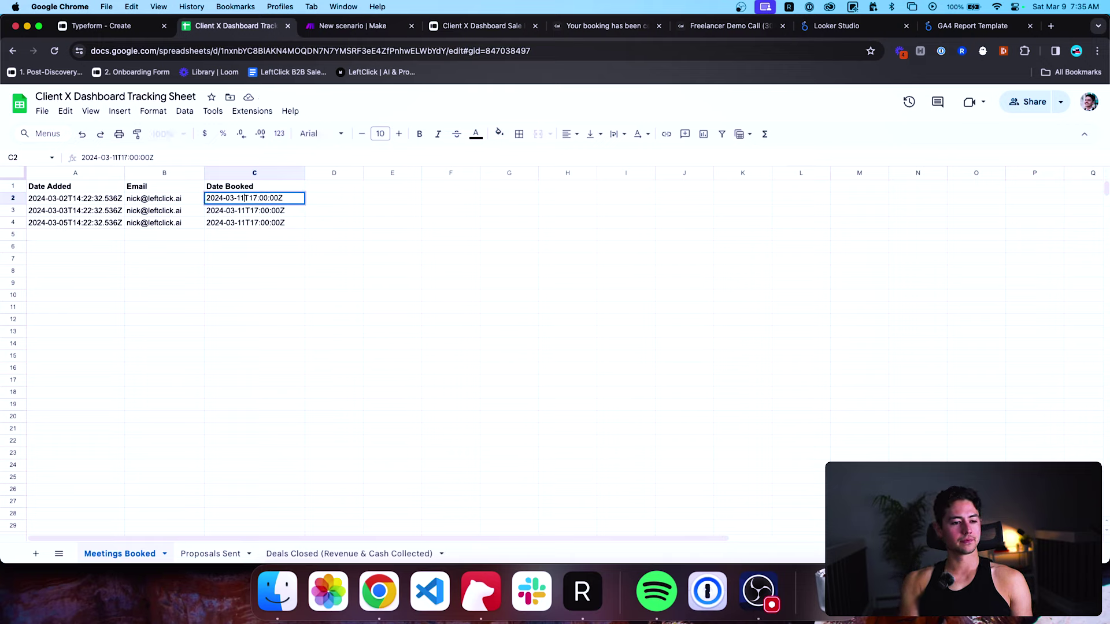
key(BackSpace)
text(5)
key(Return)
key(Return)
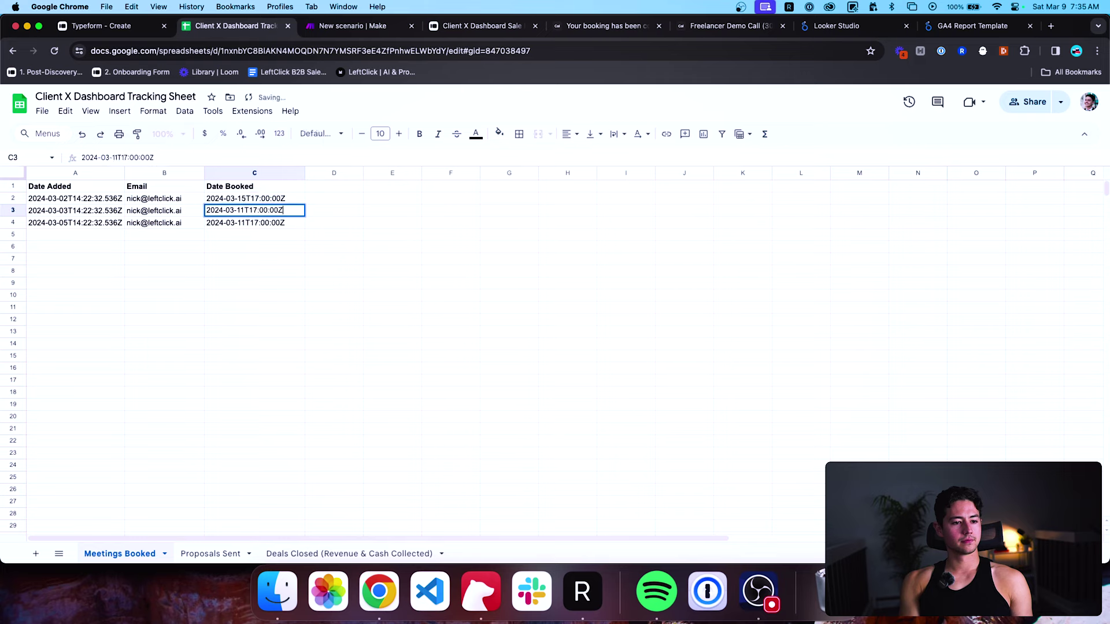
key(BackSpace)
text(9)
key(Return)
key(Return)
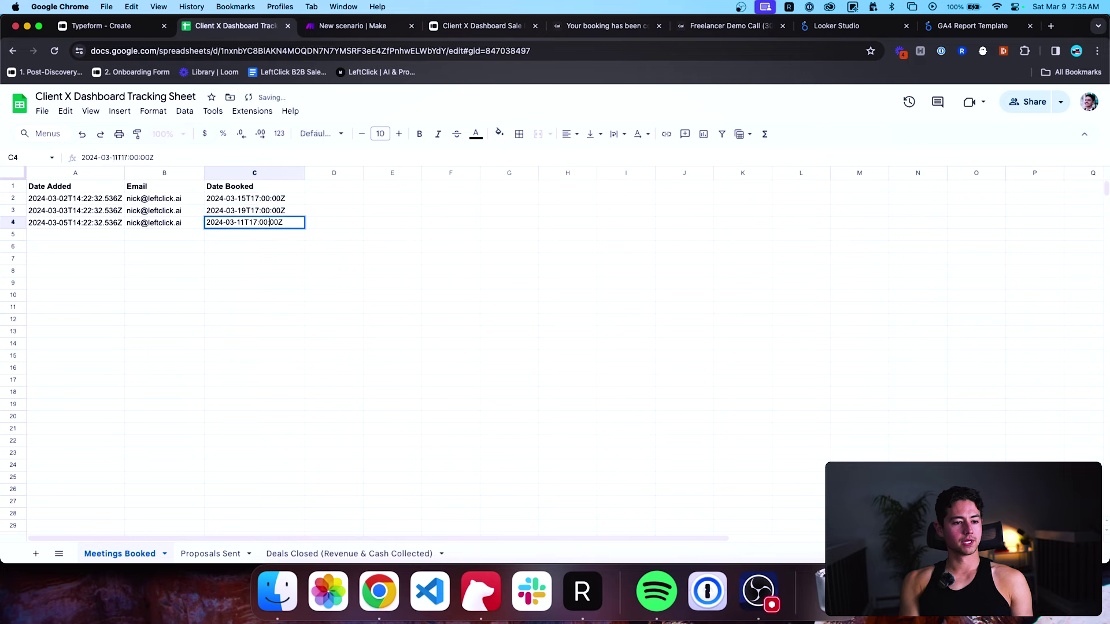
Correct C4's Date Booked to March 20.
key(BackSpace)
key(BackSpace)
text(2)
key(Return)
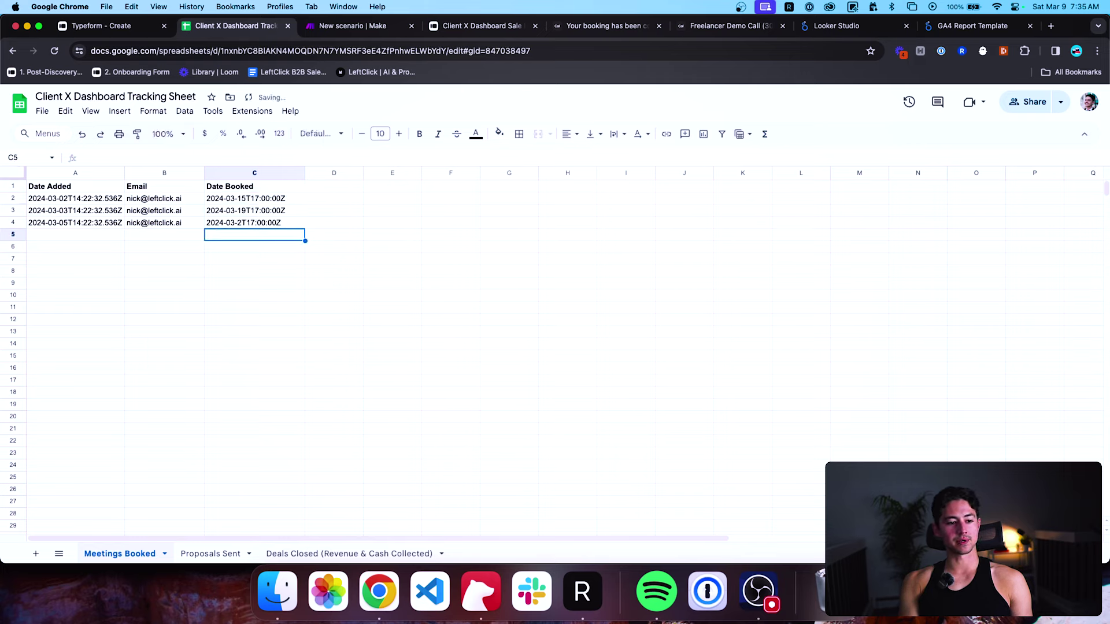
key(Up)
key(Return)
key(Left)
key(Left)
key(Left)
key(Left)
text(1)
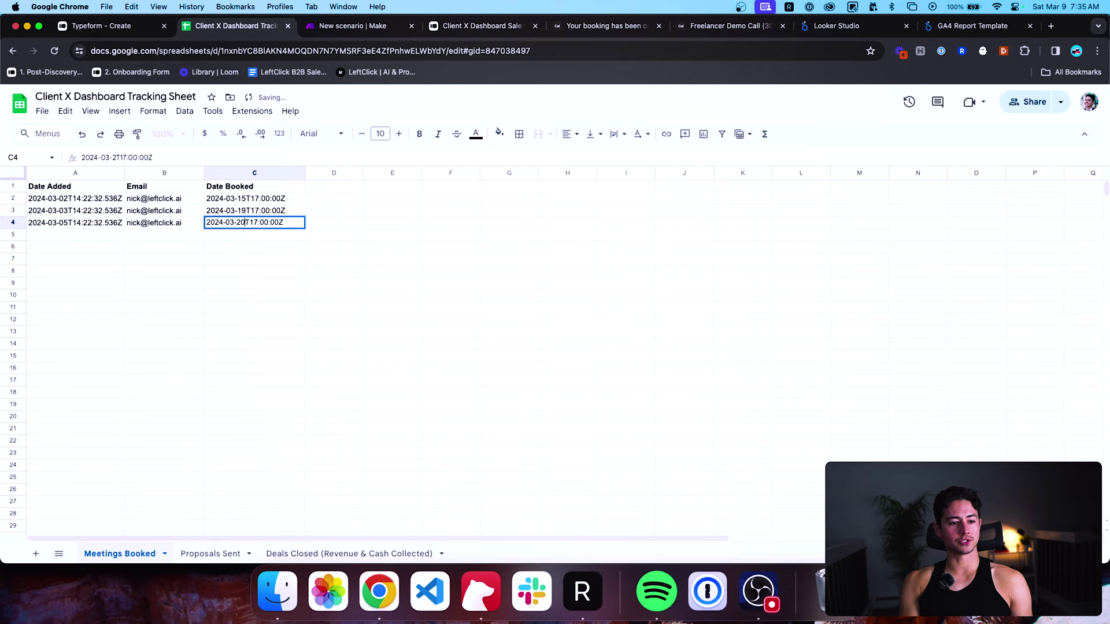
key(Return)
click(202, 554)
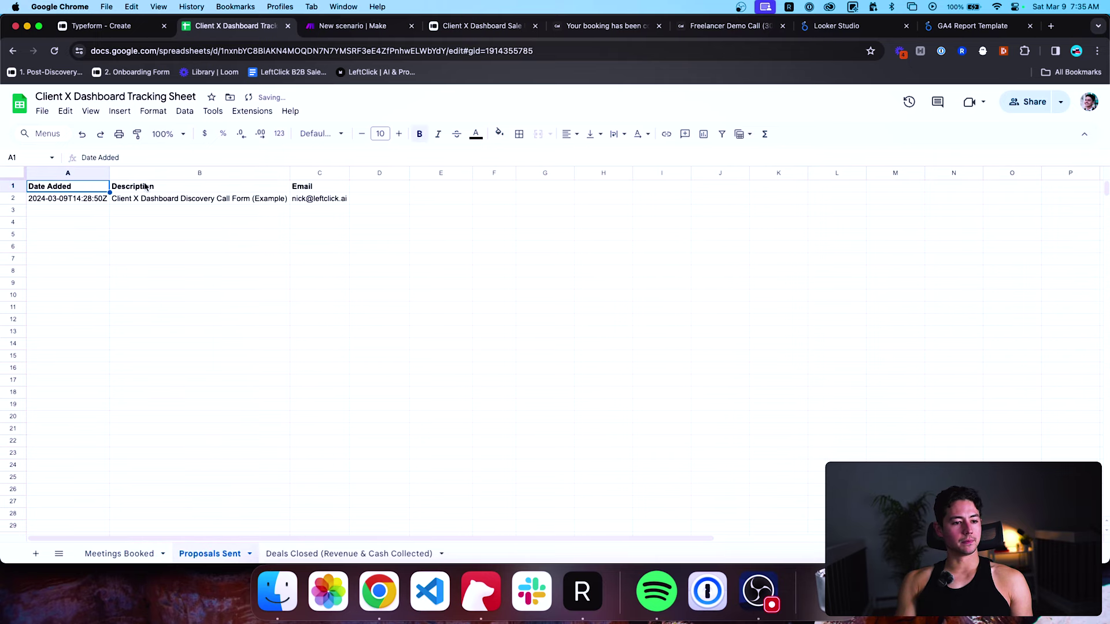
Review the Meetings Booked, Proposals Sent and Deals Closed sheets.
click(122, 553)
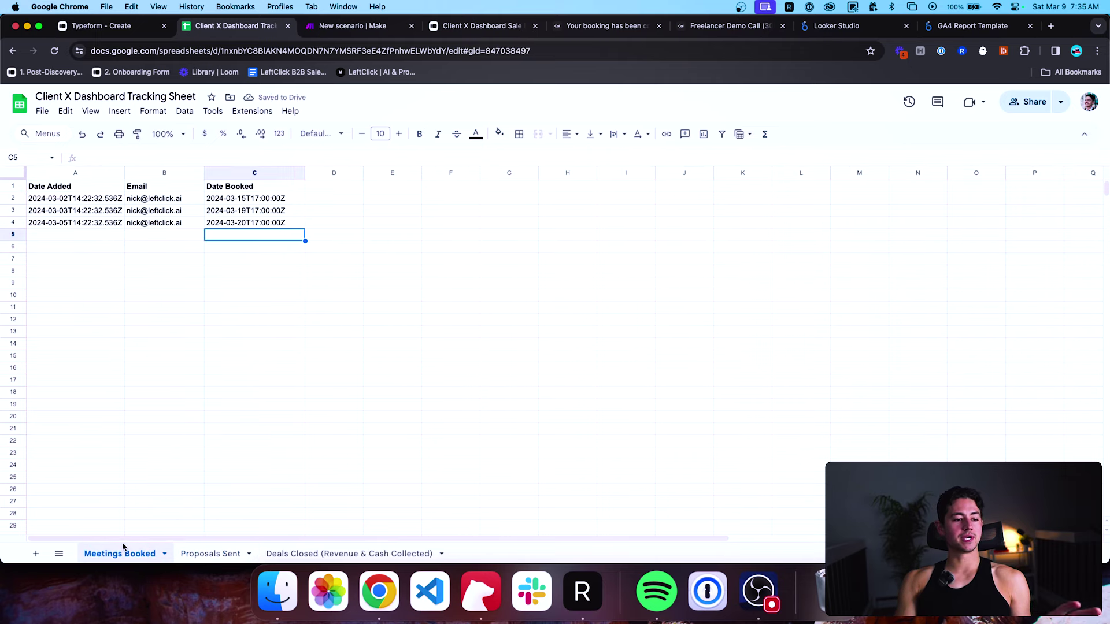
click(191, 554)
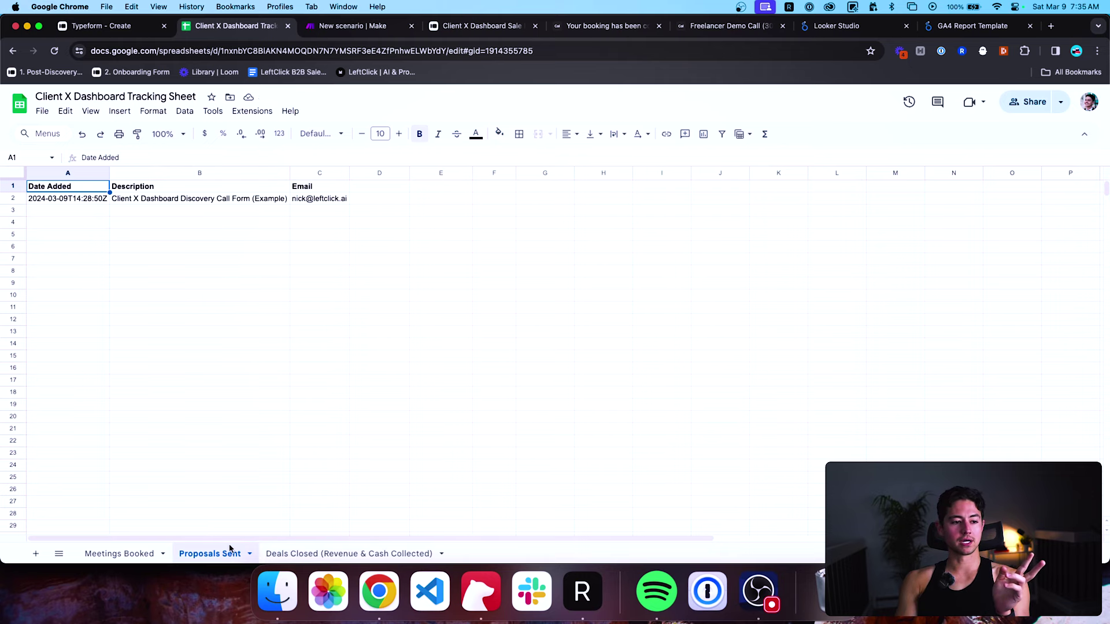
click(294, 554)
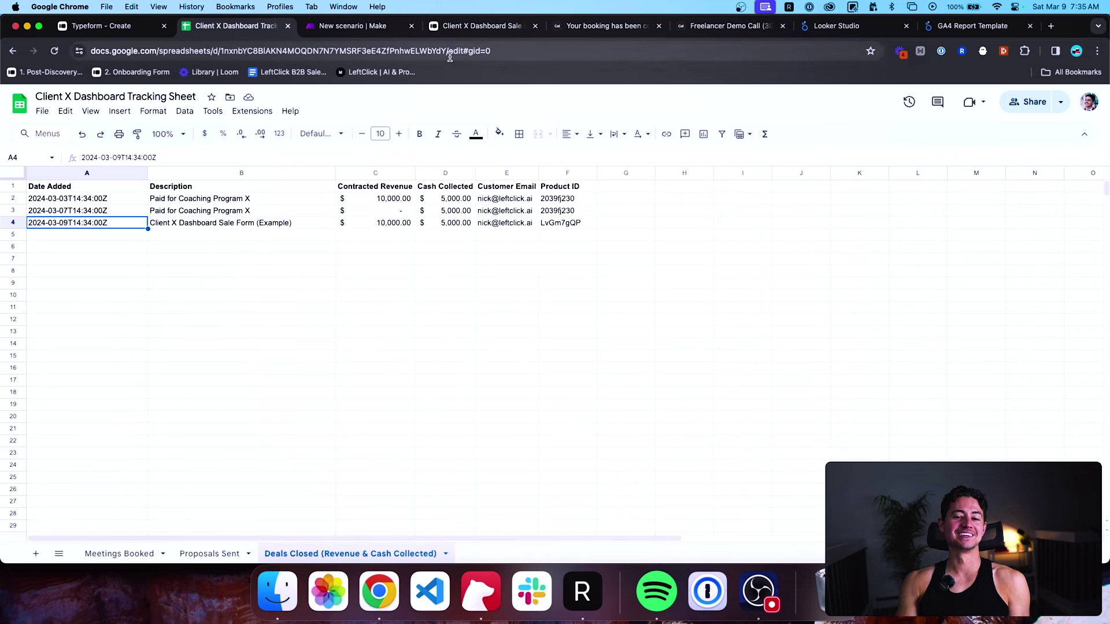
Close the booking confirmation and demo call browser tabs and return to the Make scenario.
click(659, 25)
click(659, 26)
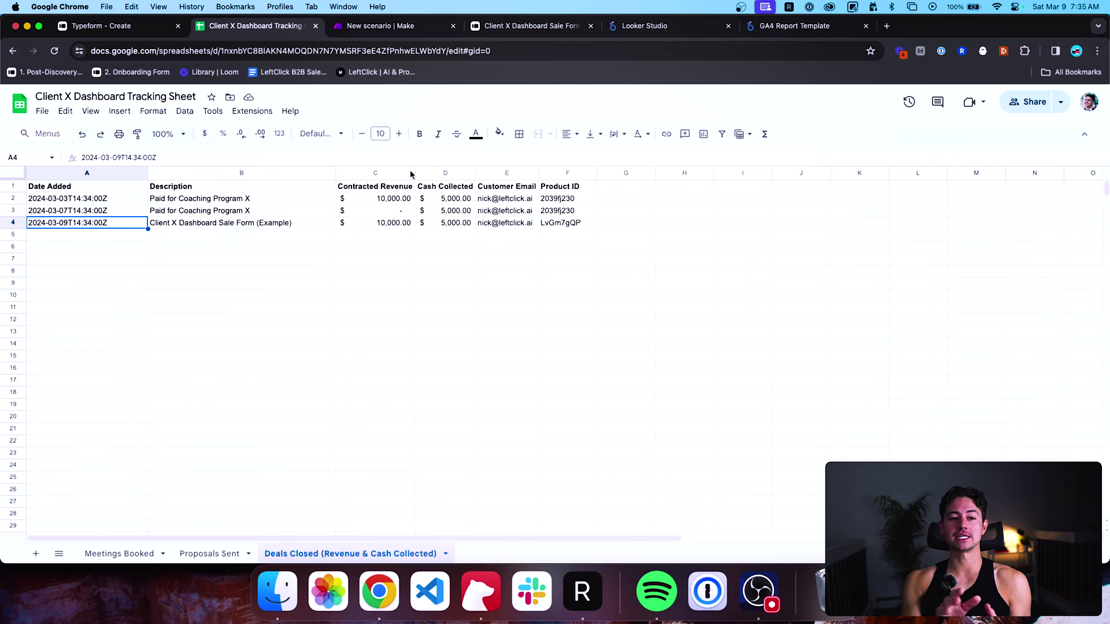
key(ctrl+Tab)
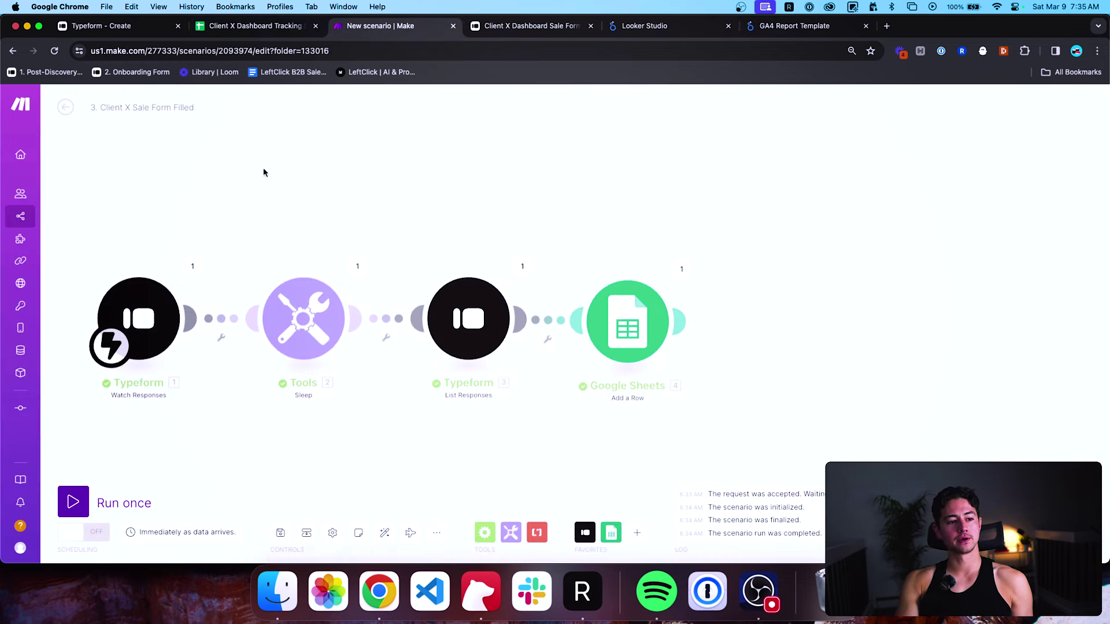
Turn on scenario scheduling, view the three Client X scenarios in Example Builds, then bring up Looker Studio.
click(96, 537)
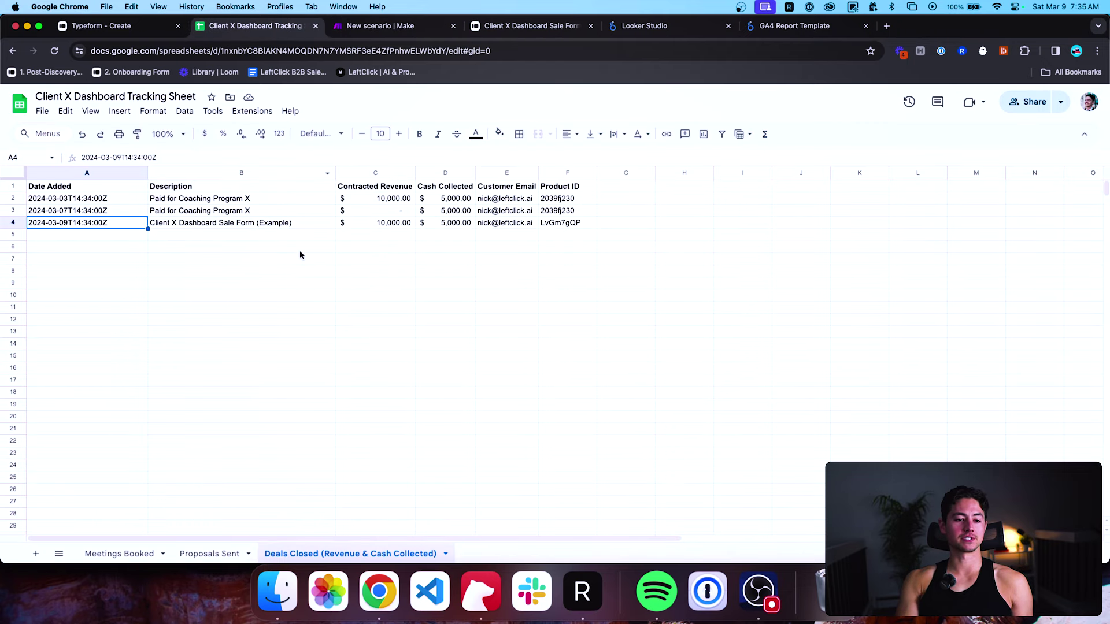
key(ctrl+Tab)
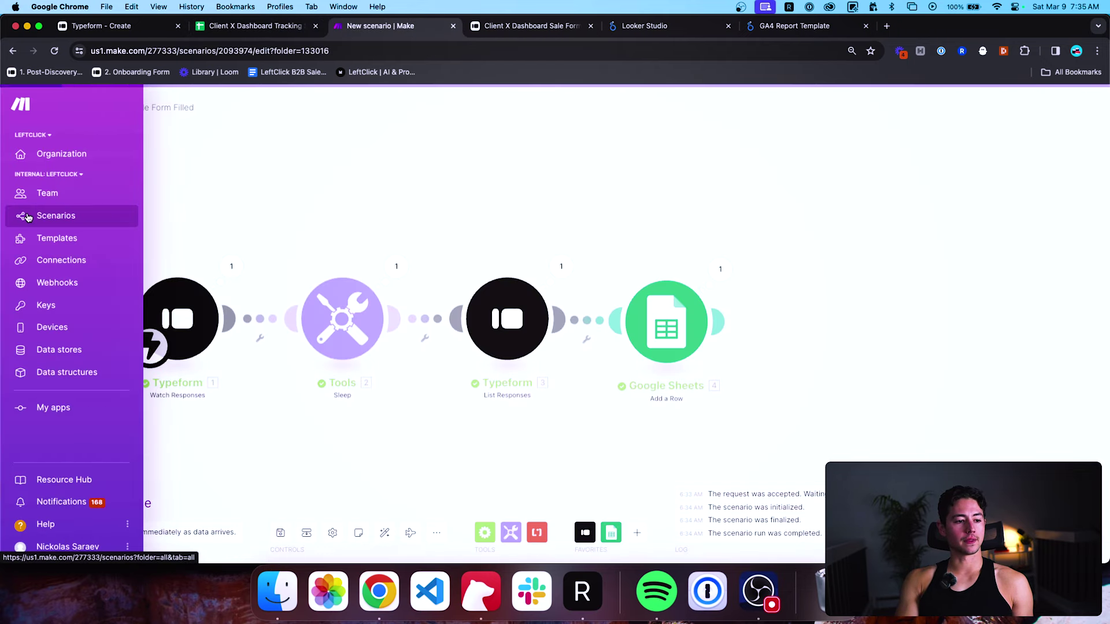
click(56, 215)
click(136, 203)
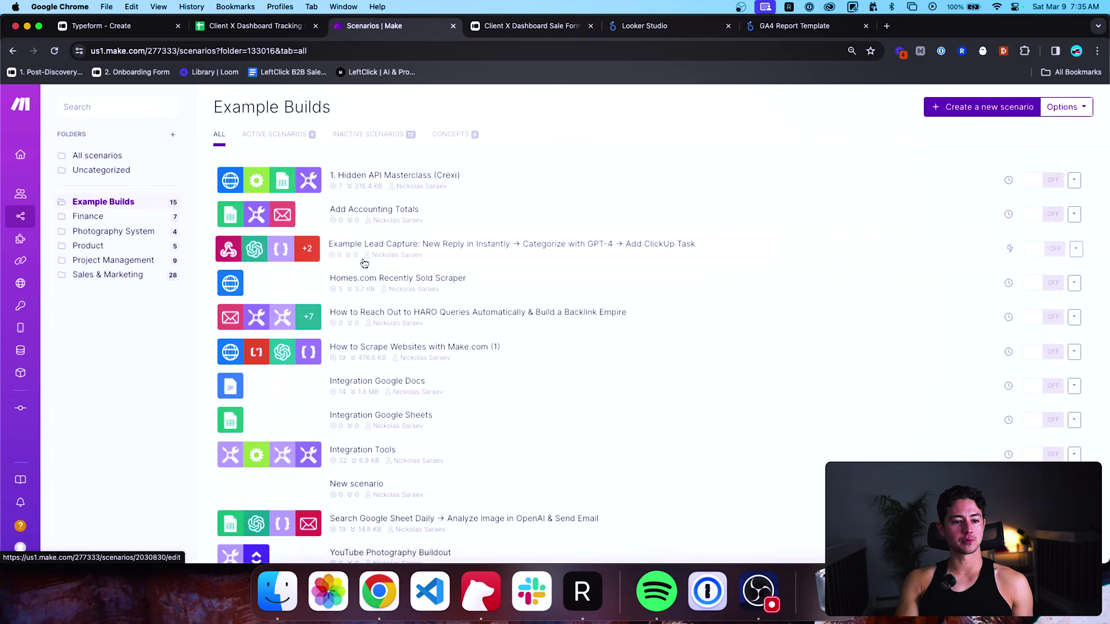
scroll(376, 248, down, 2)
scroll(376, 249, down, 1)
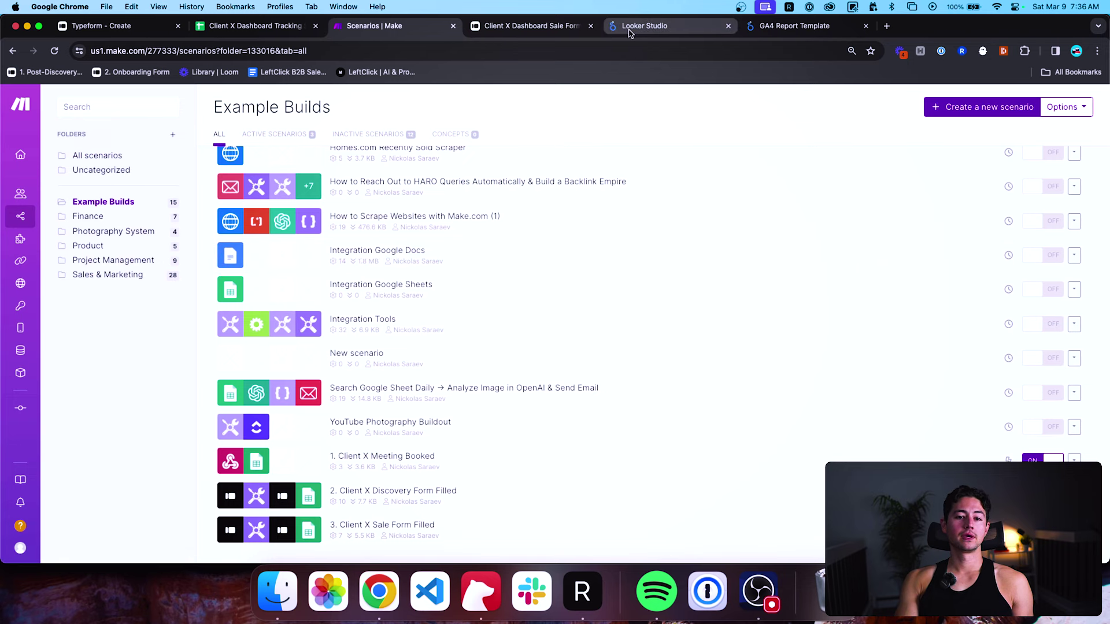
drag(625, 27, 540, 31)
Close the GA4 Report Template, switch to the other Google account, and start a blank report.
click(866, 26)
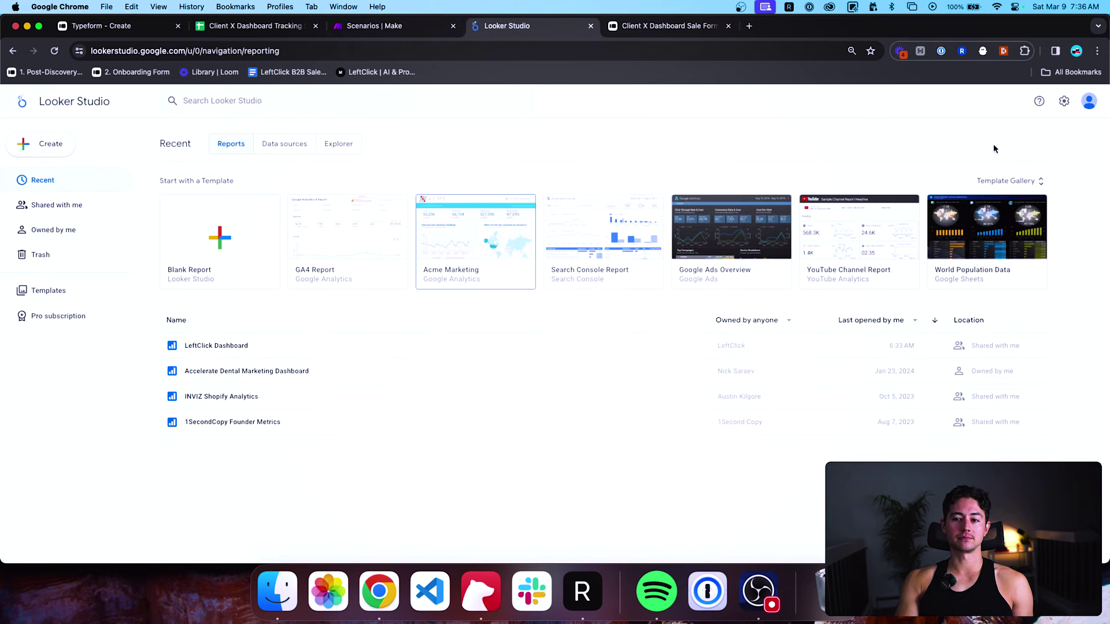
click(211, 231)
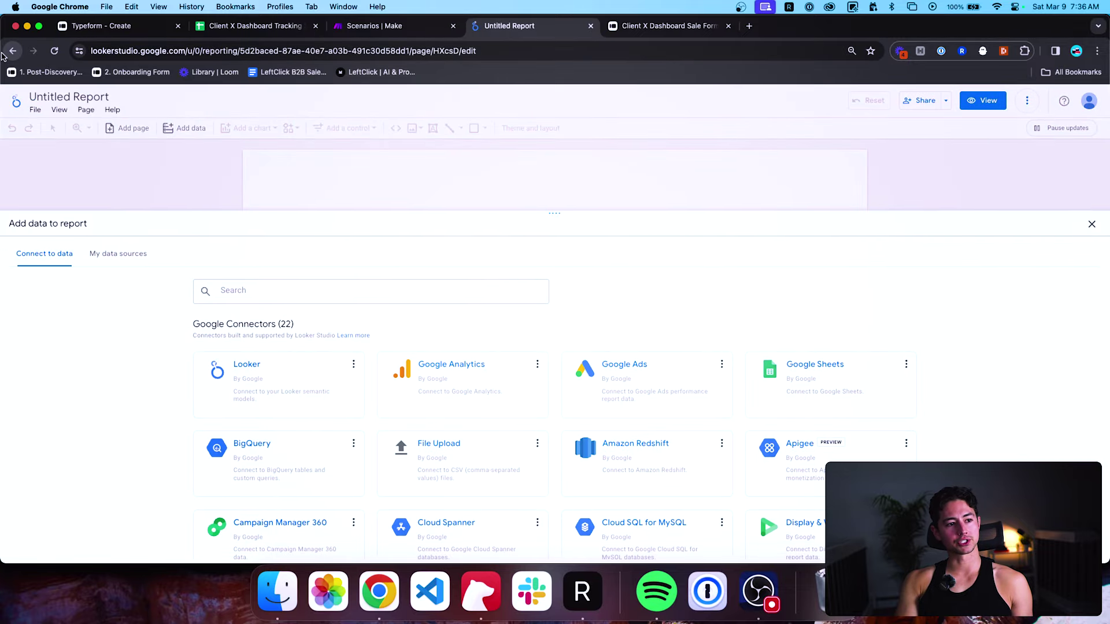
click(12, 51)
click(1089, 101)
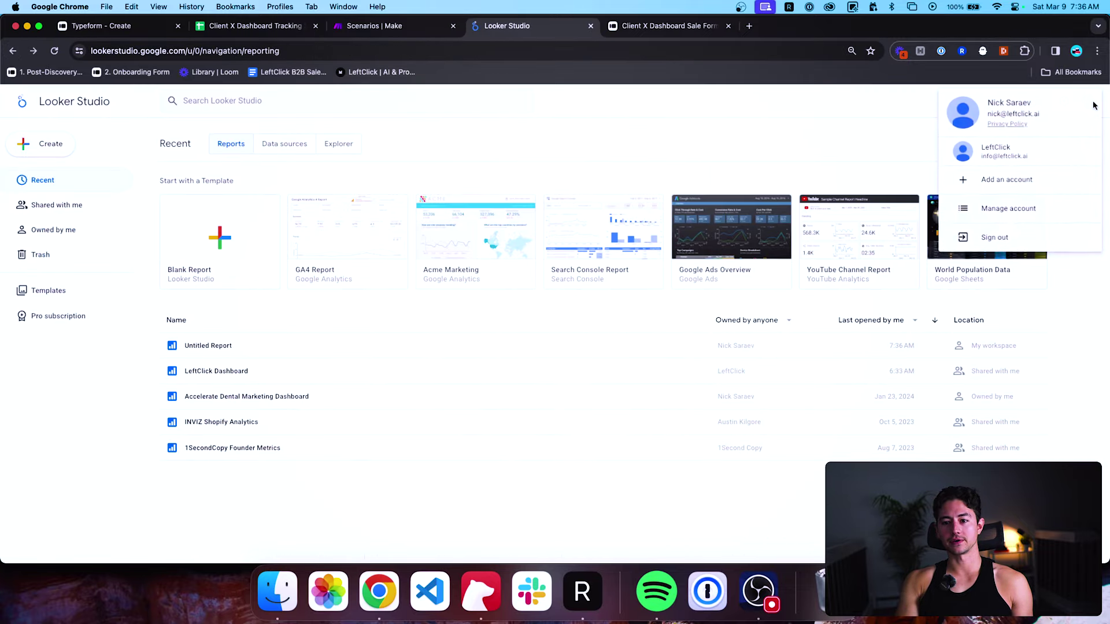
click(1053, 152)
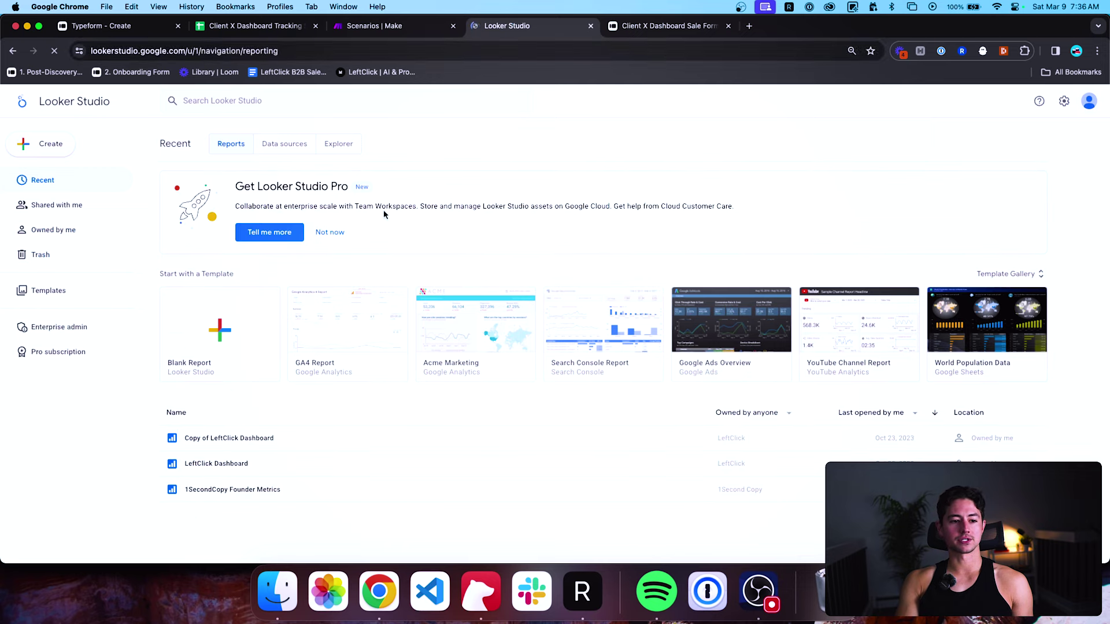
click(237, 303)
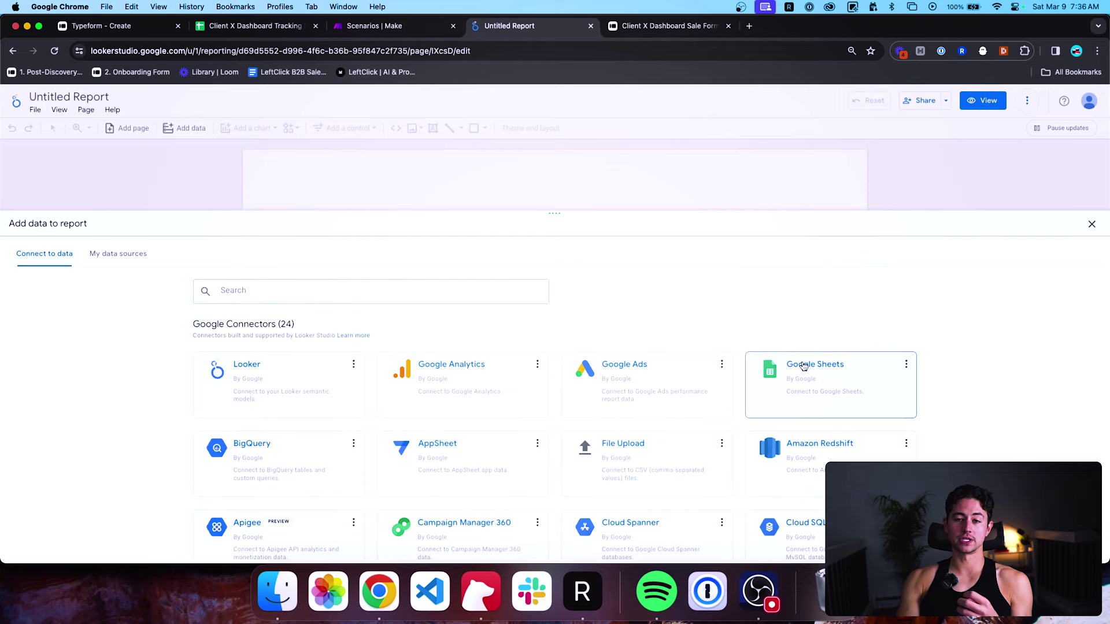
Add the Meetings Booked worksheet of Client X Dashboard Tracking Sheet through the Google Sheets connector.
click(825, 369)
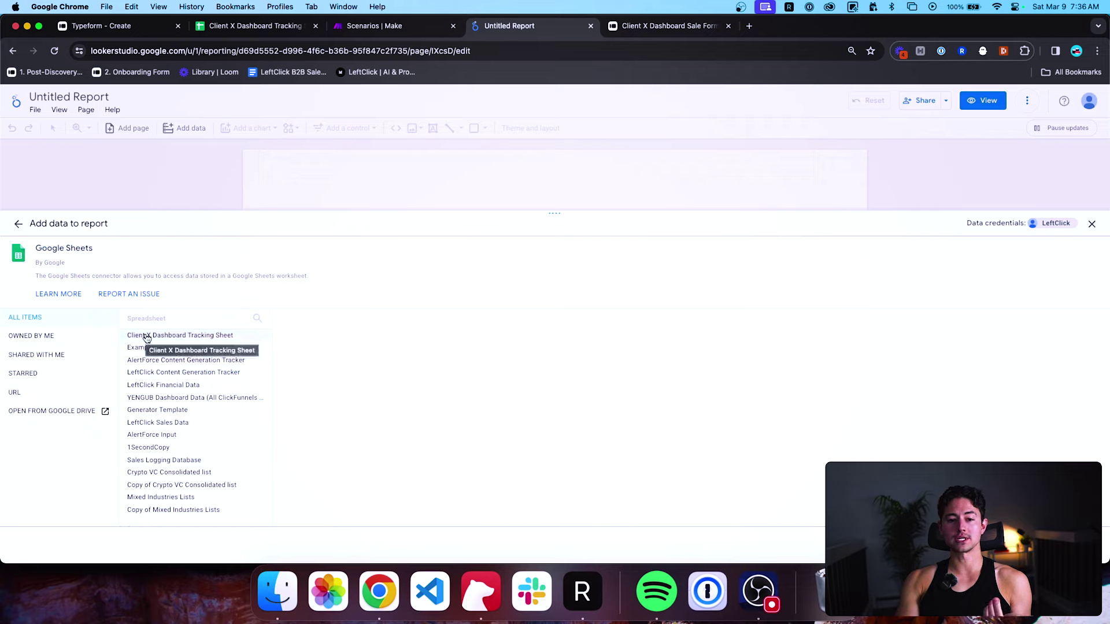
click(149, 337)
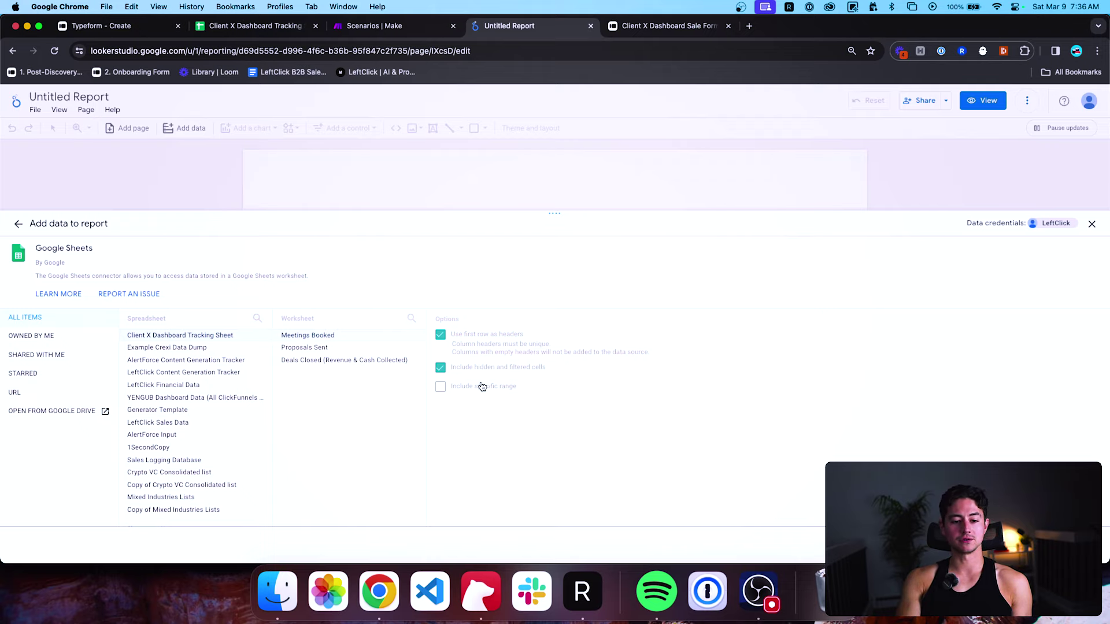
click(1076, 545)
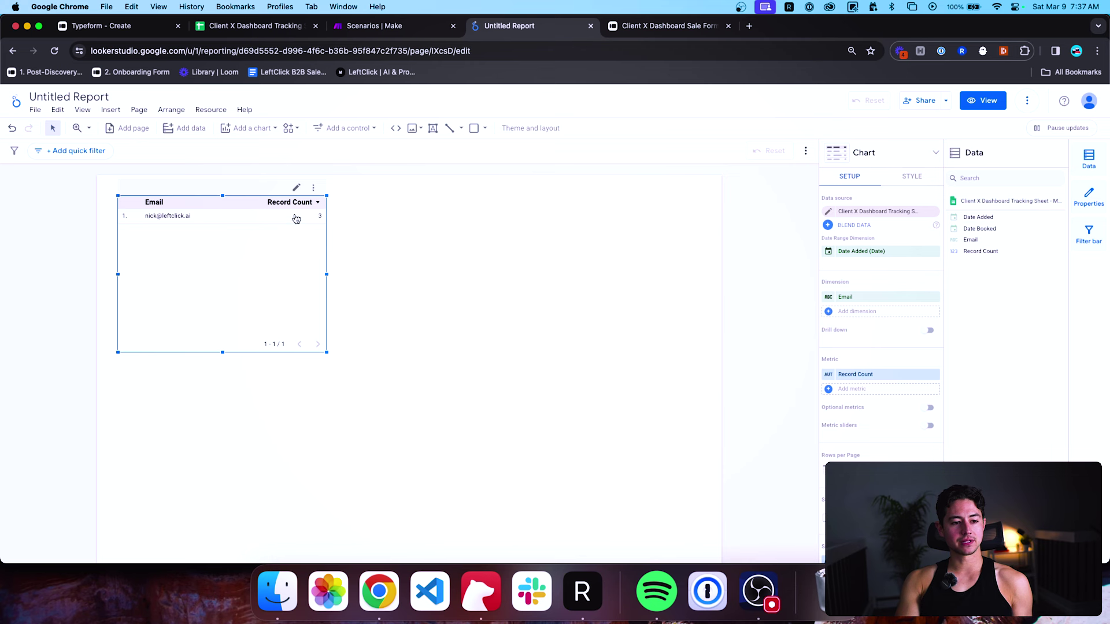
Open the Meetings Booked sheet and select the email cells in column B.
key(super+2)
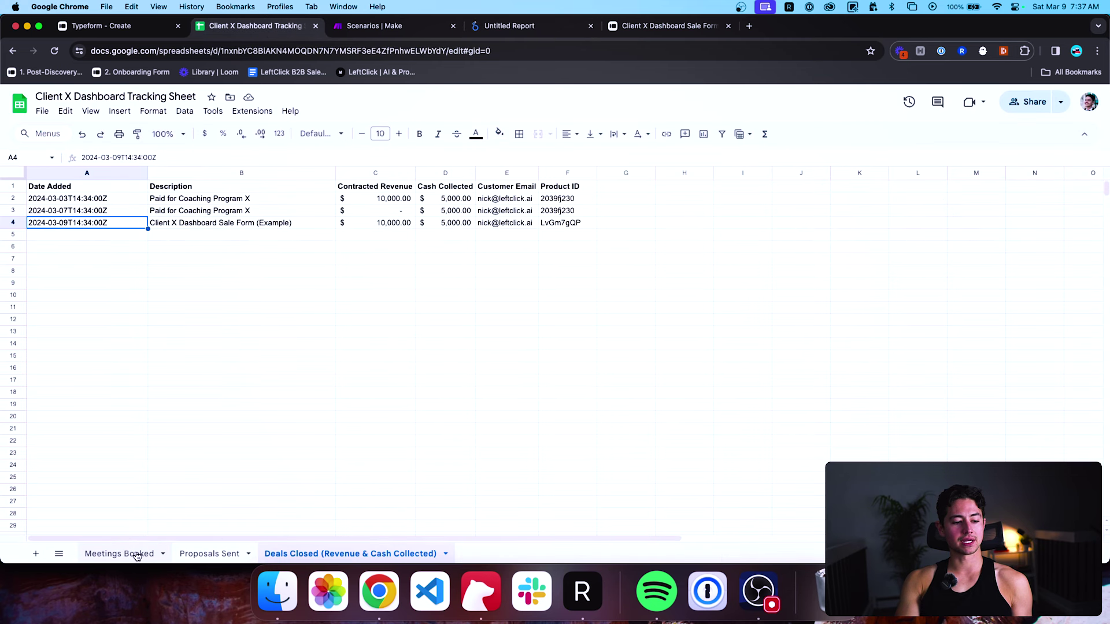
click(138, 554)
click(158, 202)
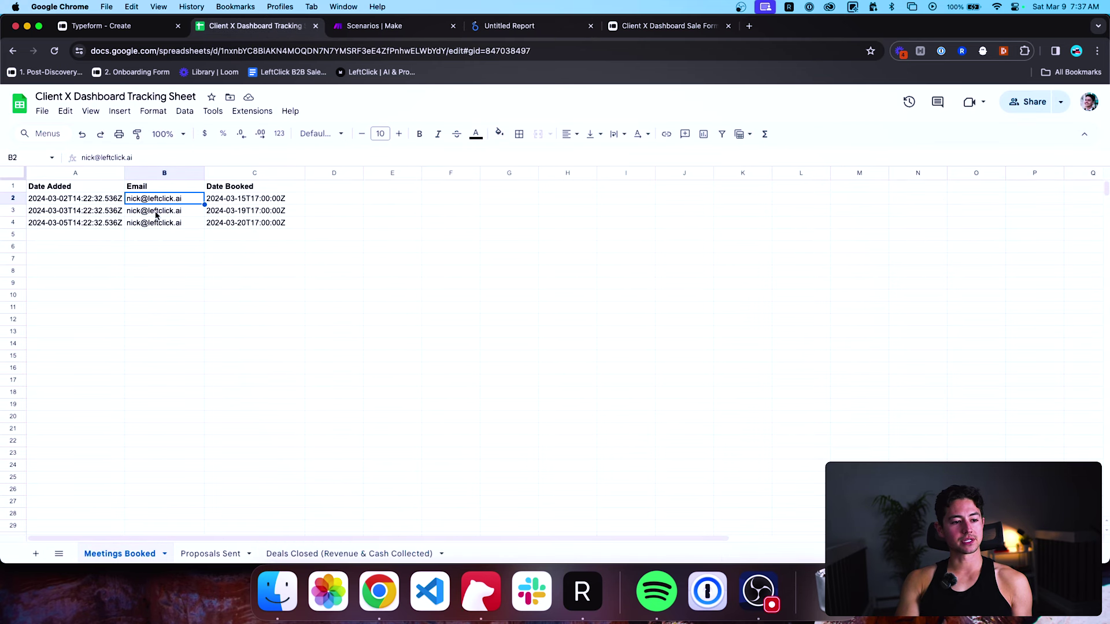
click(153, 212)
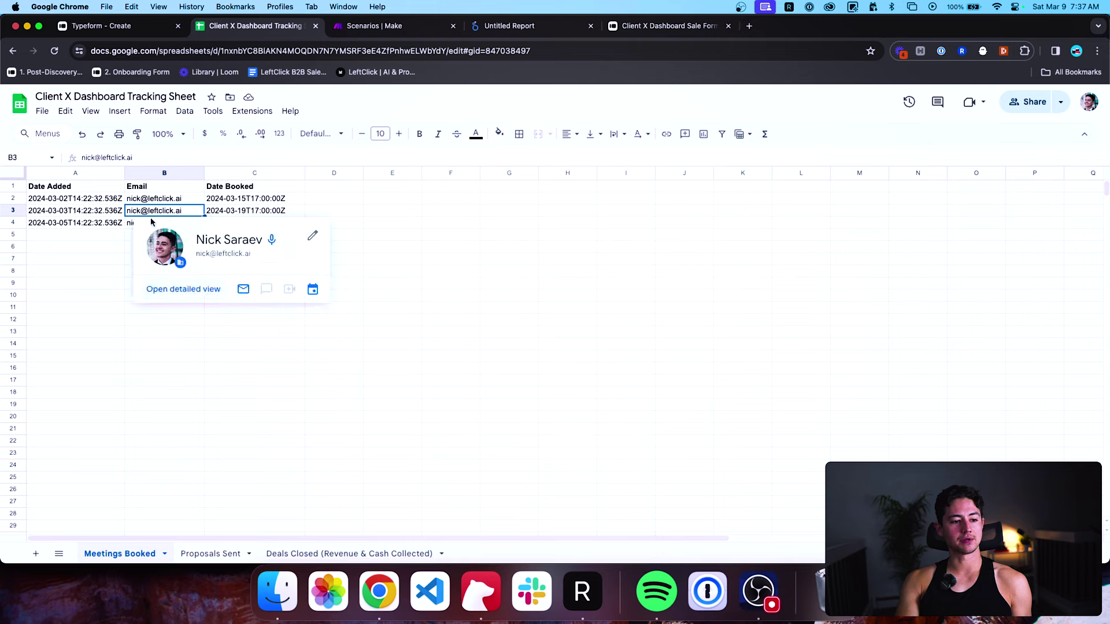
click(107, 250)
click(151, 212)
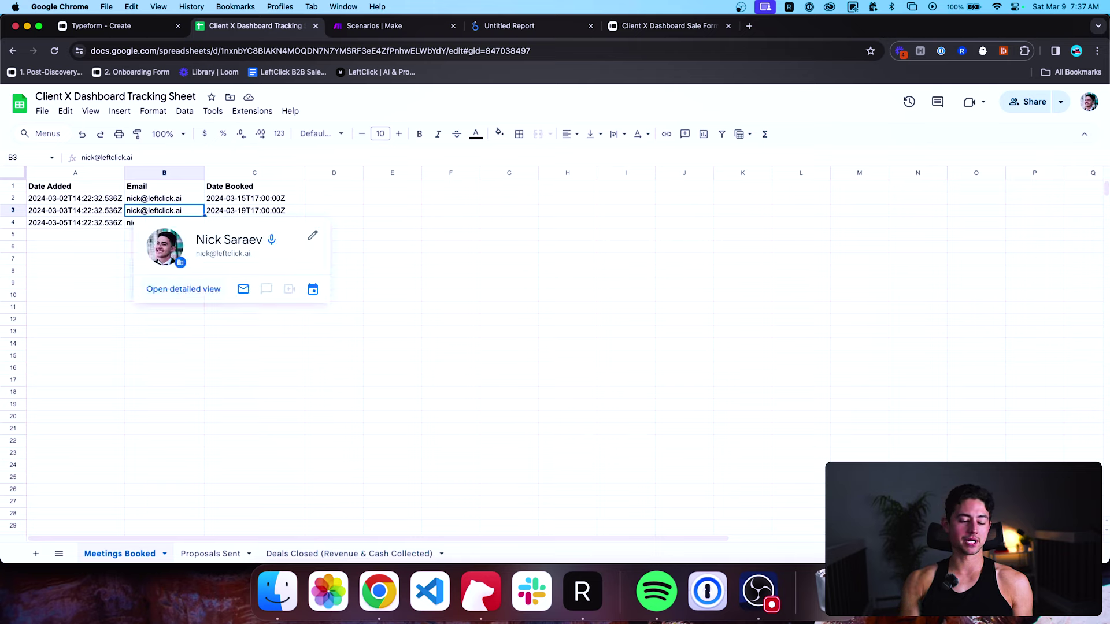
key(super+q)
Replace the name part of the emails in B3 and B4 with a different name.
double_click(133, 210)
text(peter)
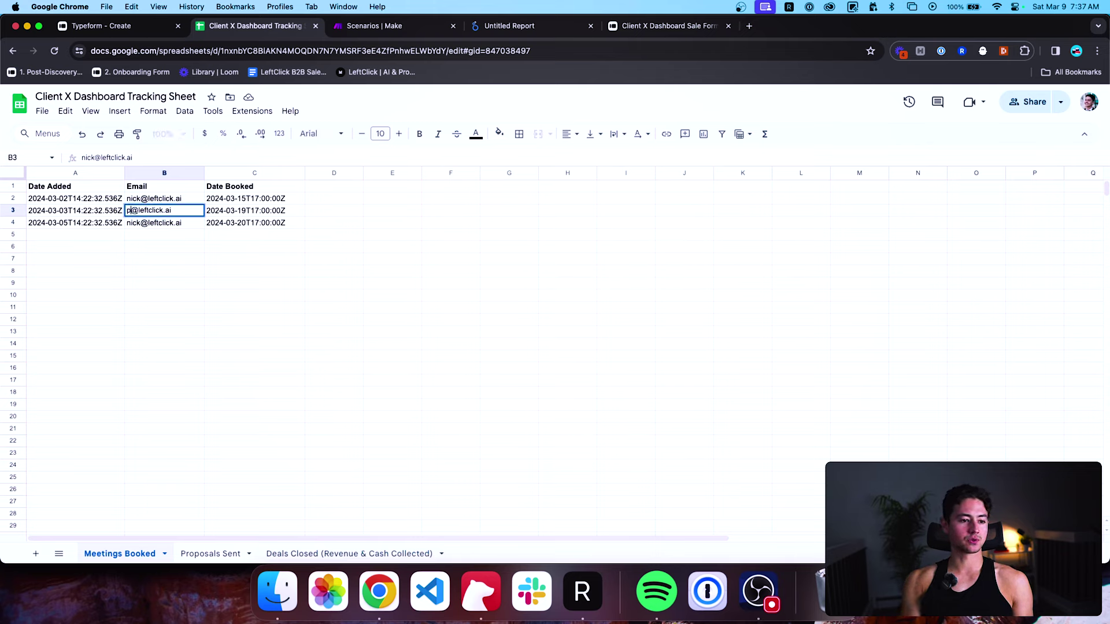
key(Return)
double_click(174, 222)
double_click(130, 223)
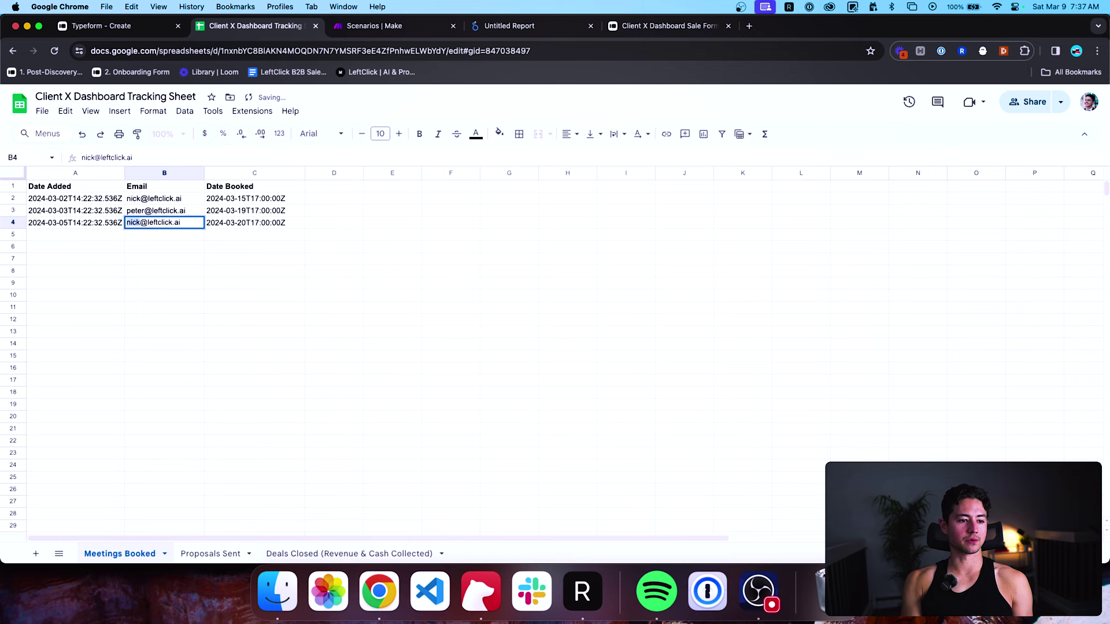
text(peter)
key(Return)
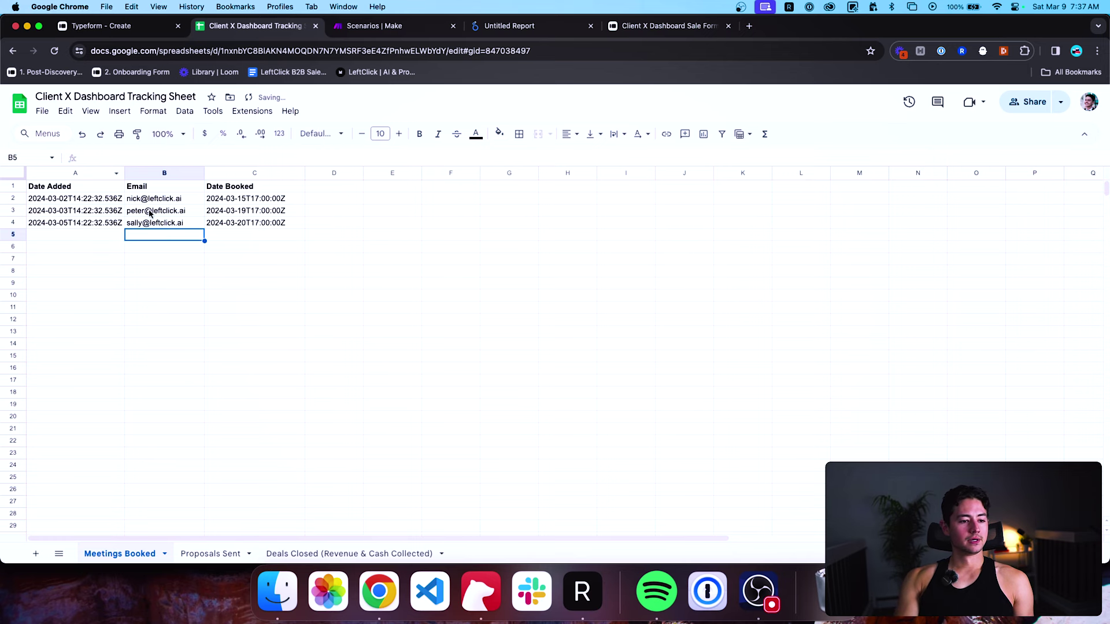
Return to the Untitled Report in Looker Studio.
key(ctrl+Tab)
key(ctrl+shift+Tab)
key(ctrl+Tab)
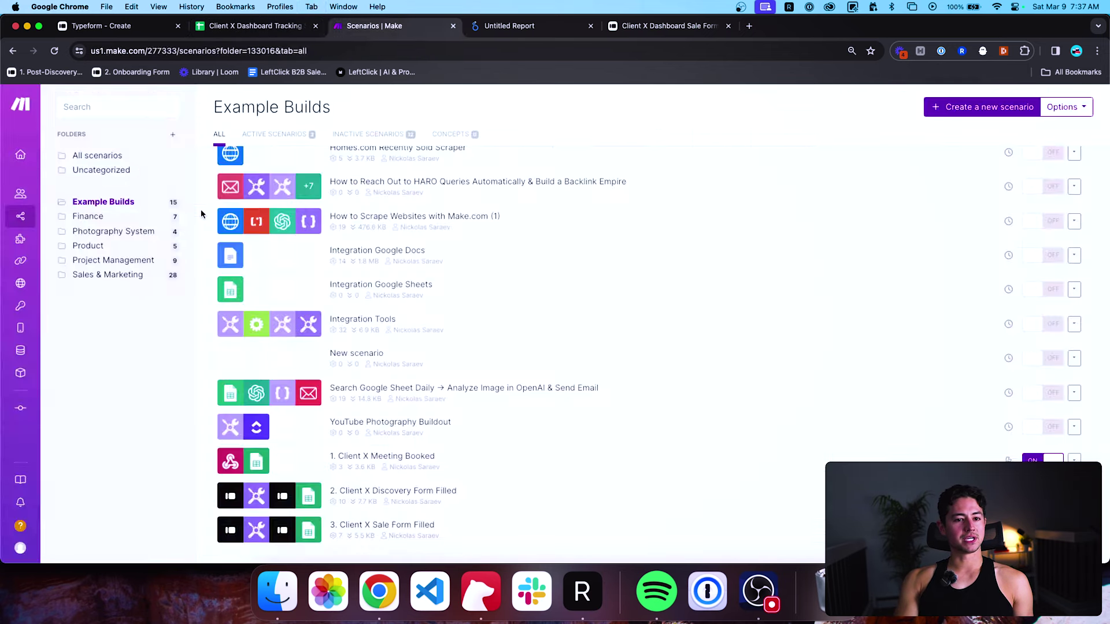
key(ctrl+Tab)
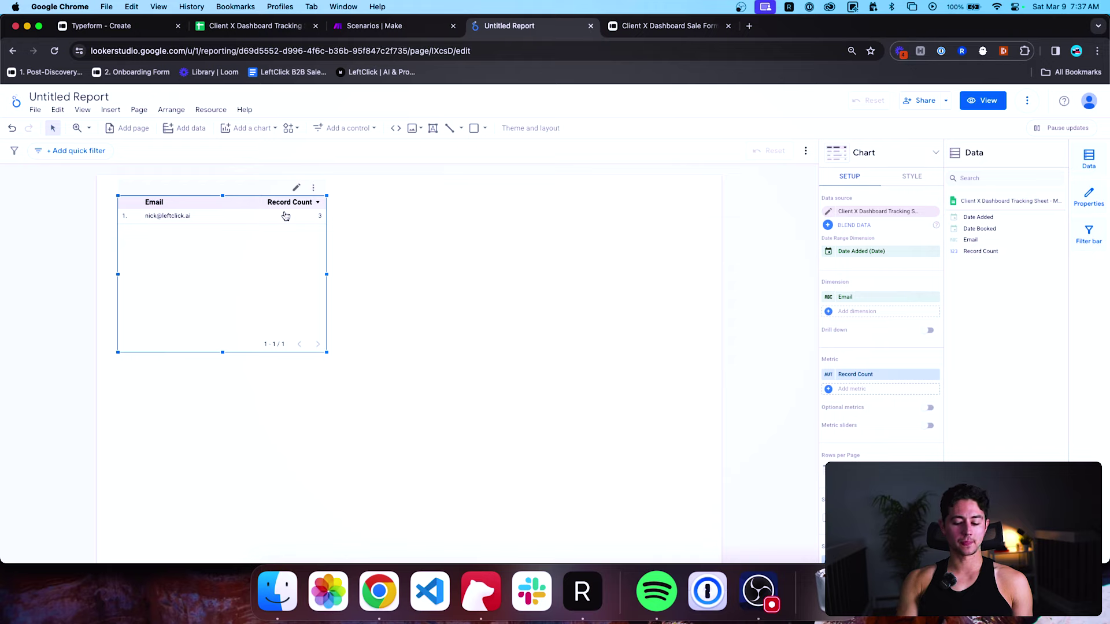
Refresh the report data so the table lists three distinct emails, then go back to the Looker Studio home.
click(1027, 101)
click(1039, 130)
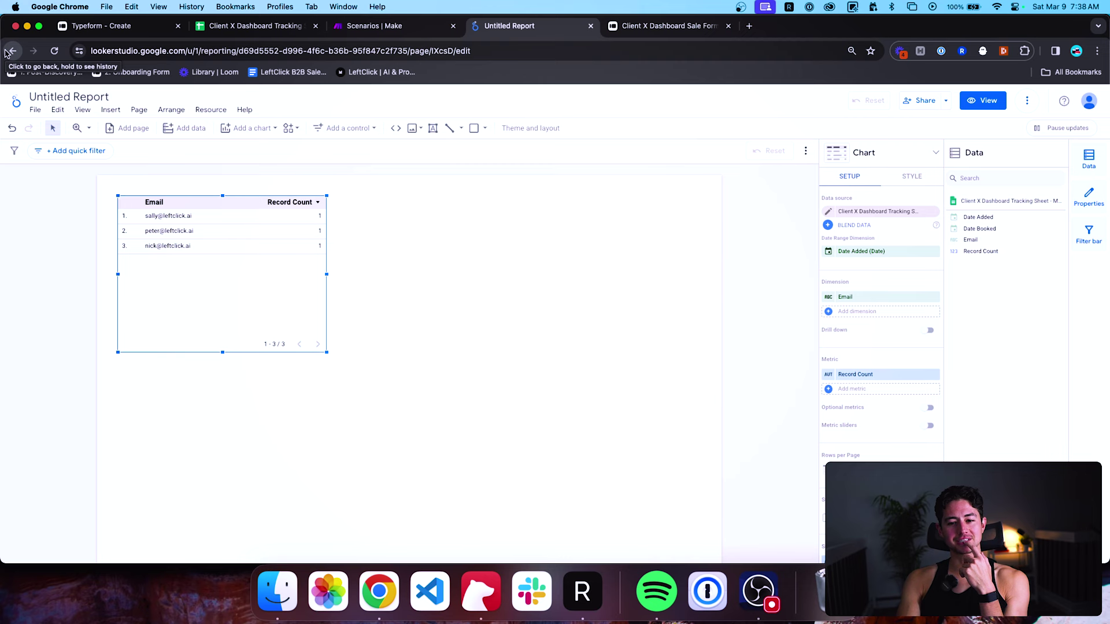
click(11, 52)
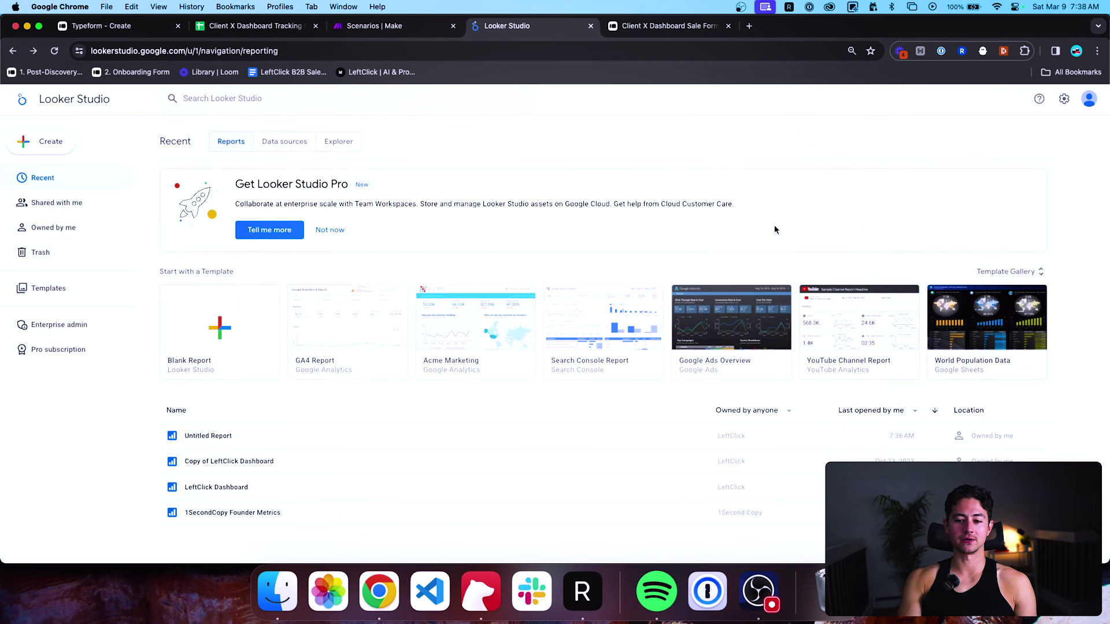
Open the GA4 Report template and swap in the Client X Dashboard Tracking Sheet from Google Sheets as its data.
scroll(338, 308, up, 5)
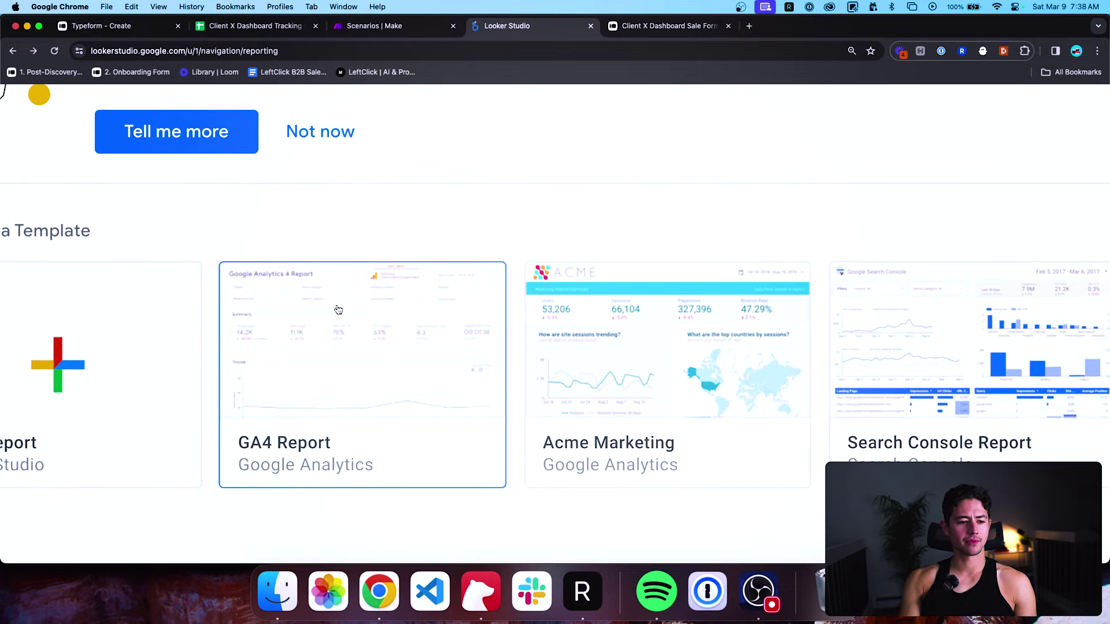
scroll(338, 310, down, 5)
click(337, 312)
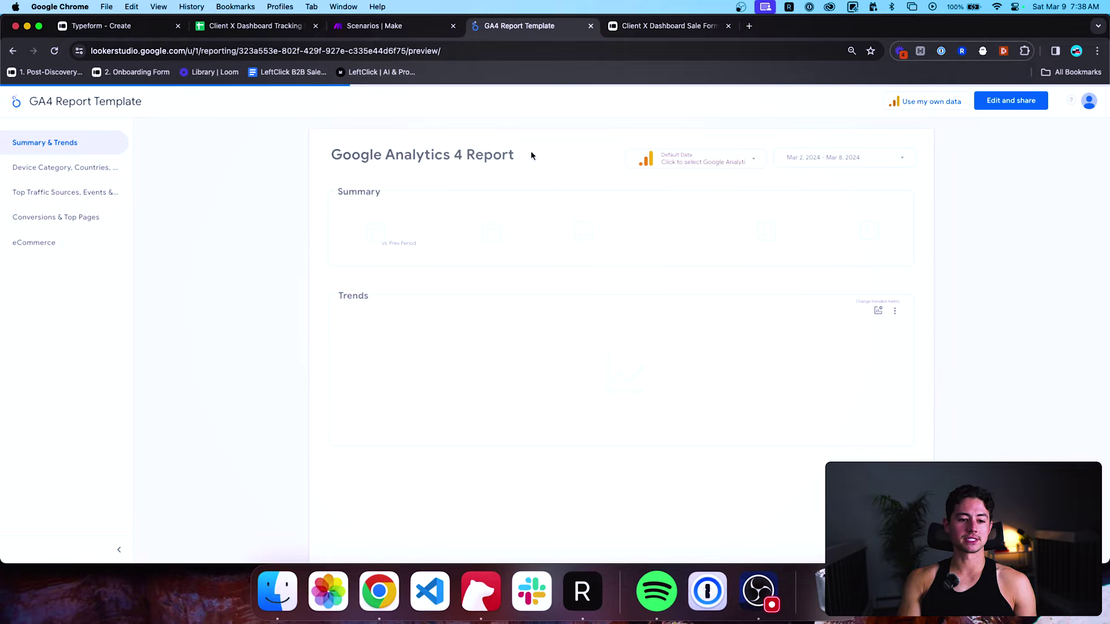
click(947, 105)
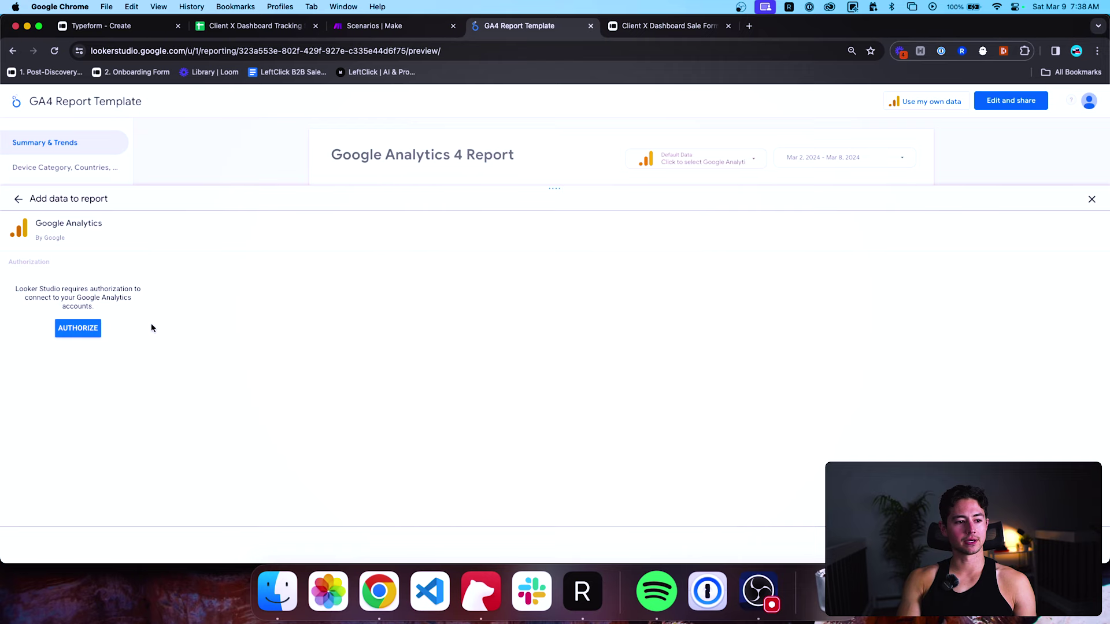
click(19, 198)
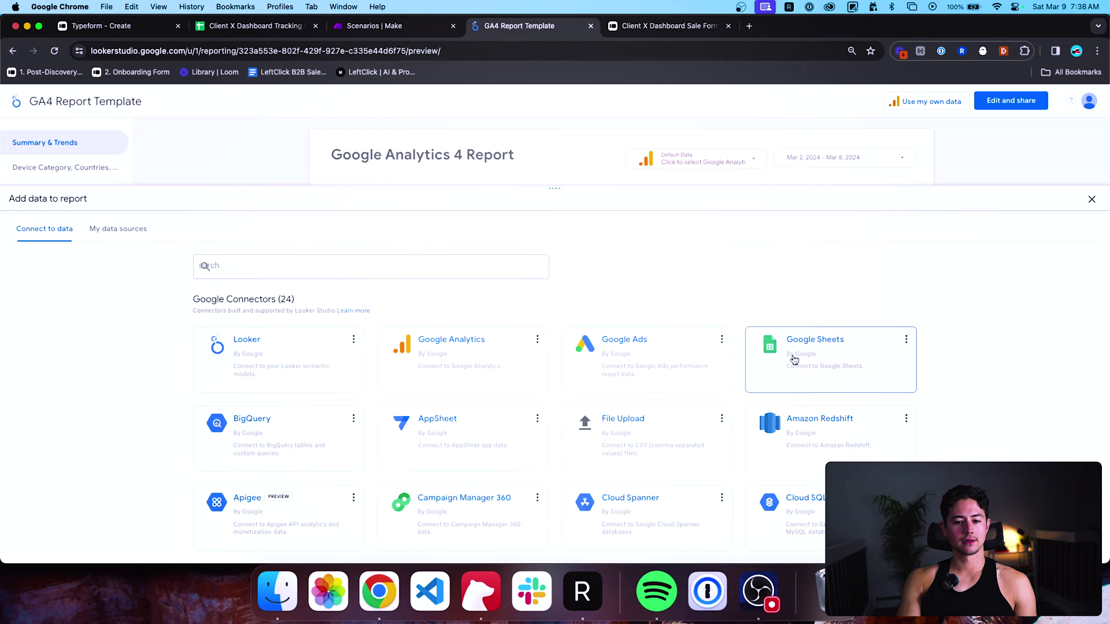
click(830, 376)
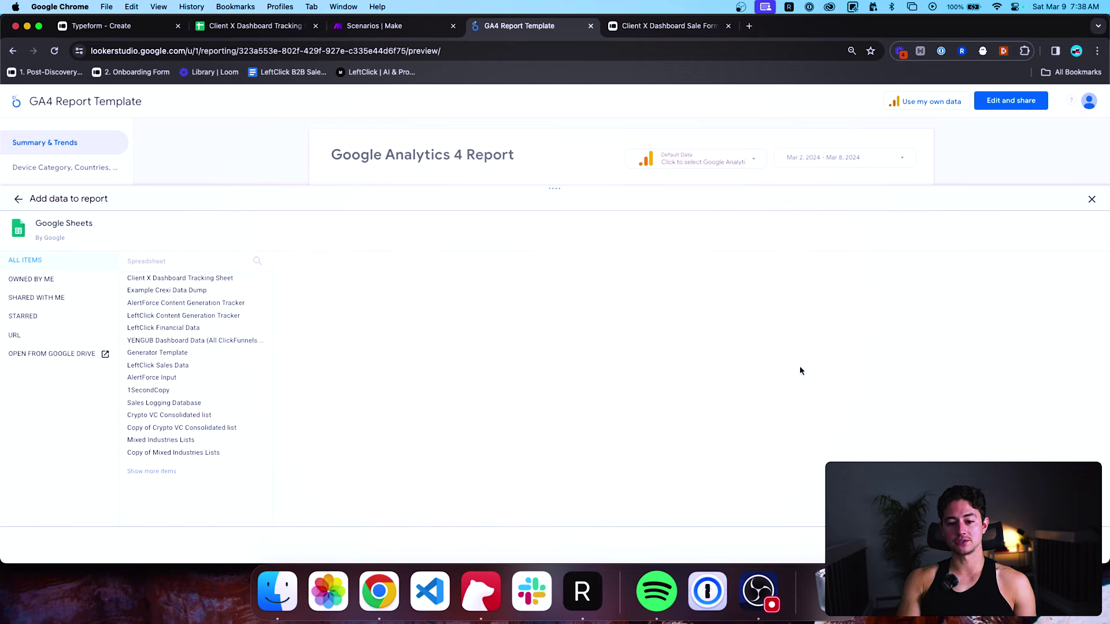
click(229, 278)
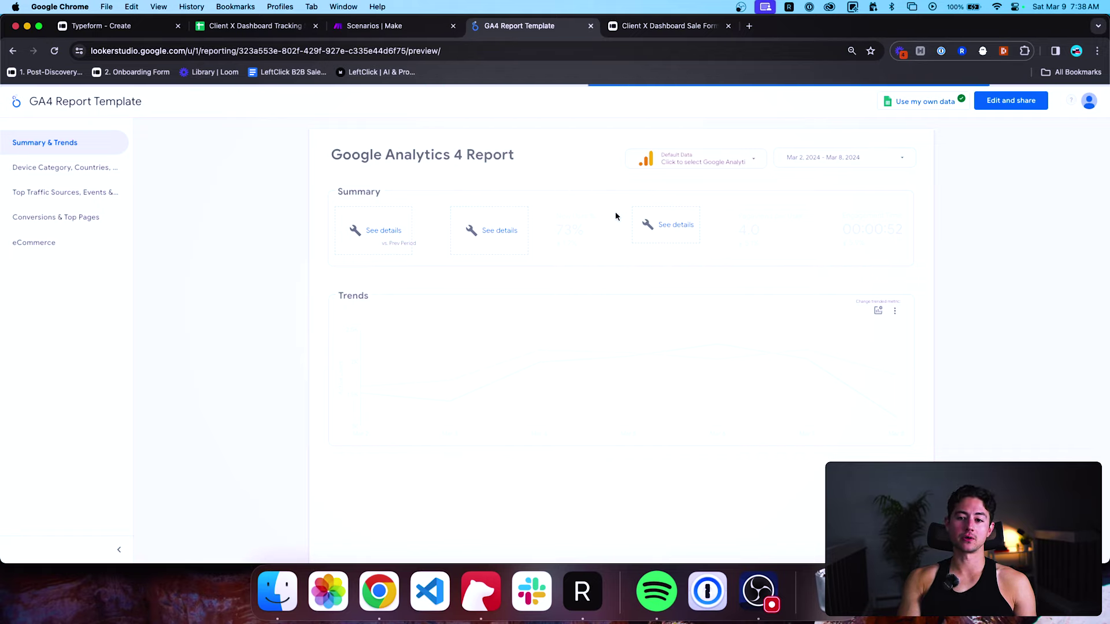
Make an editable copy of the GA4 Report Template.
click(994, 101)
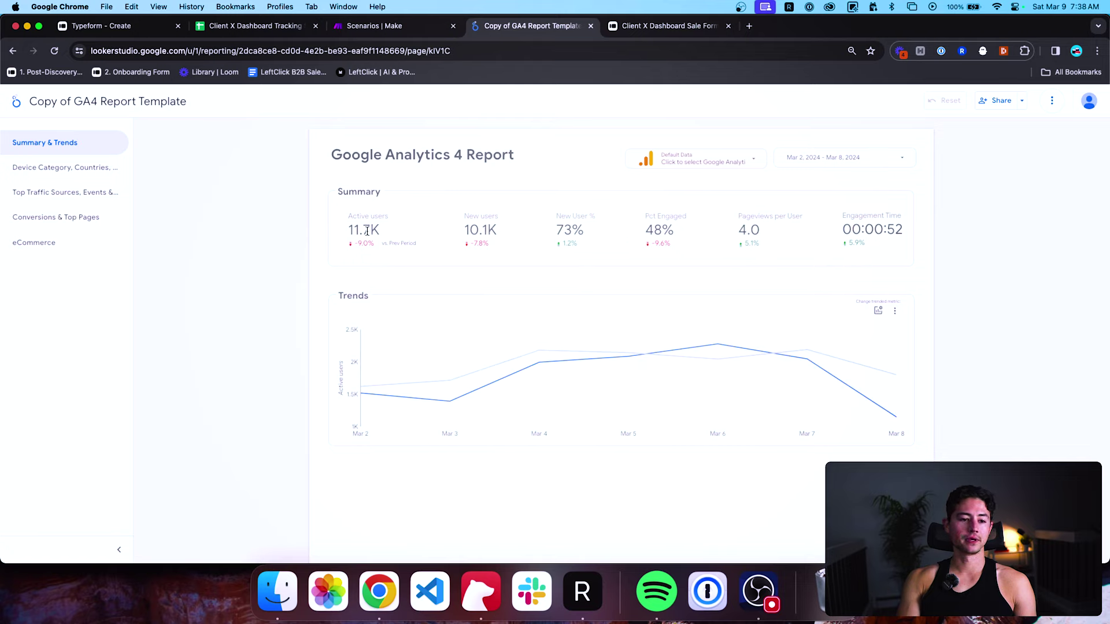
click(1052, 100)
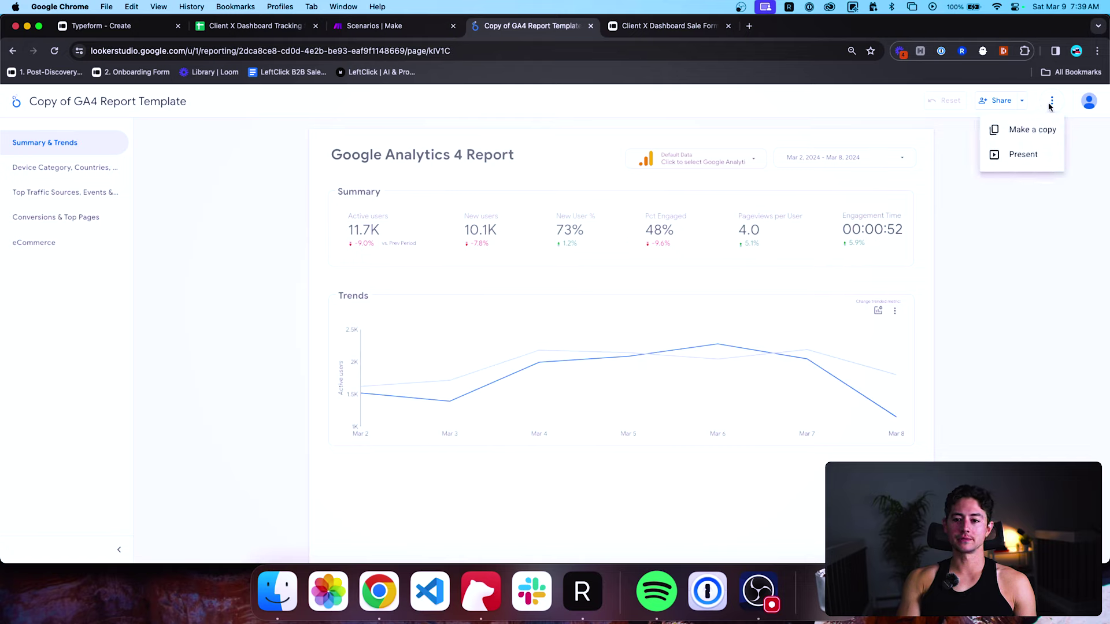
click(1089, 101)
click(805, 103)
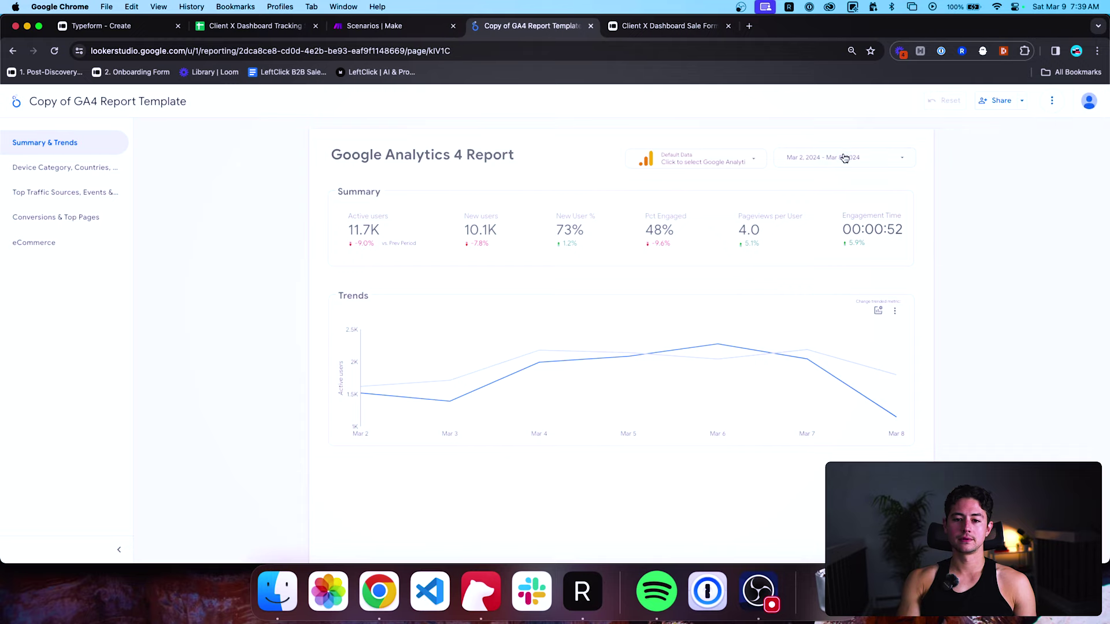
click(1051, 100)
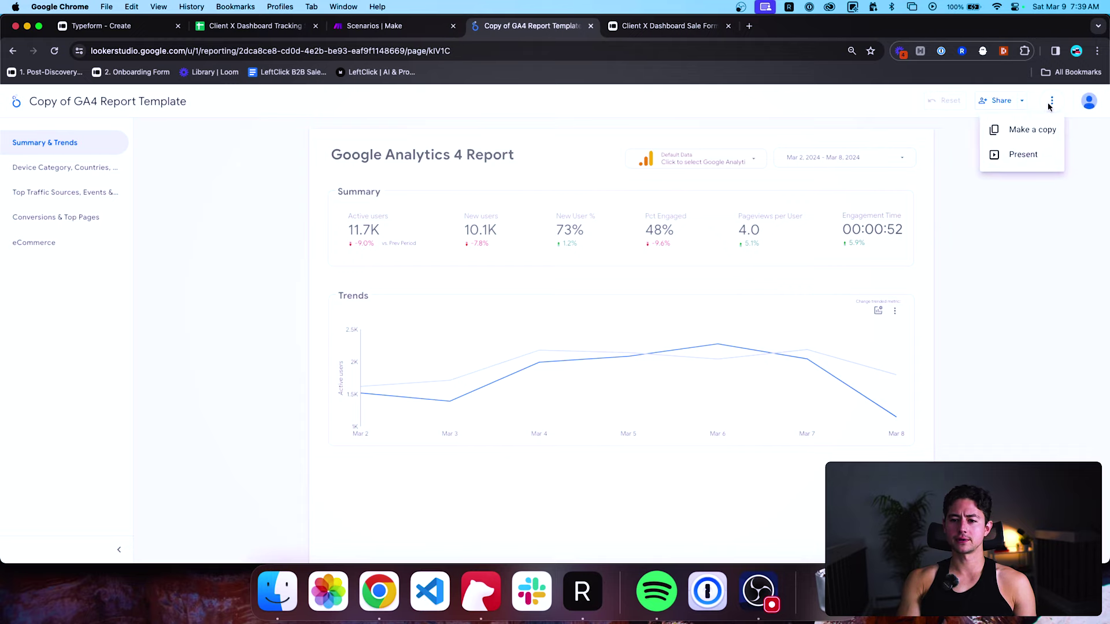
click(775, 136)
Return to the Copy of GA4 Report Template's Summary & Trends page and switch it into edit mode.
click(64, 169)
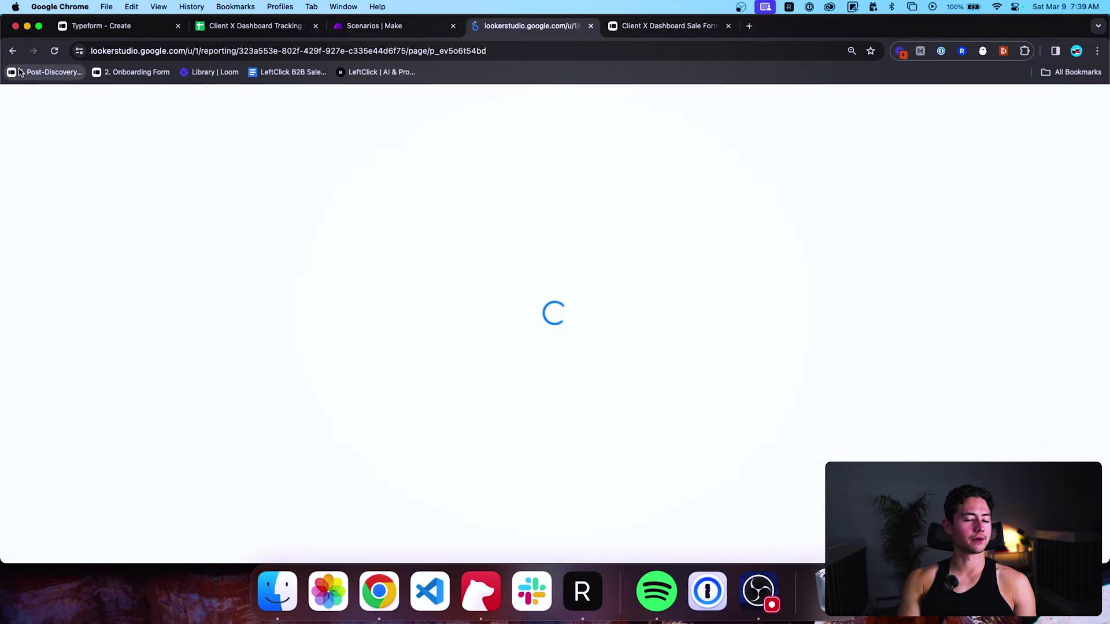
click(45, 142)
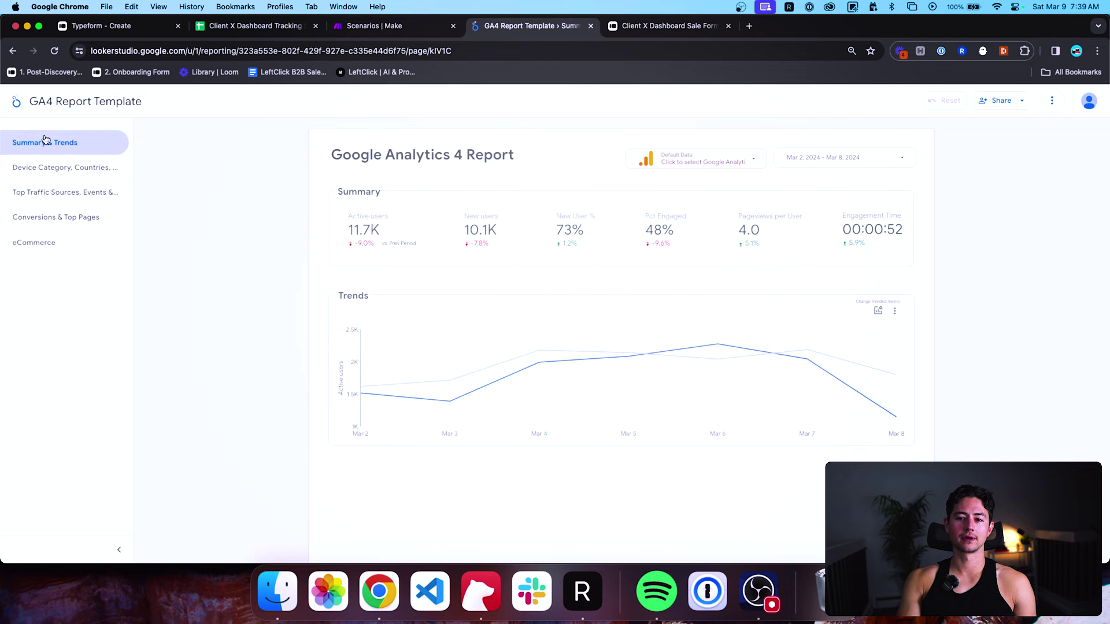
click(13, 51)
click(13, 51)
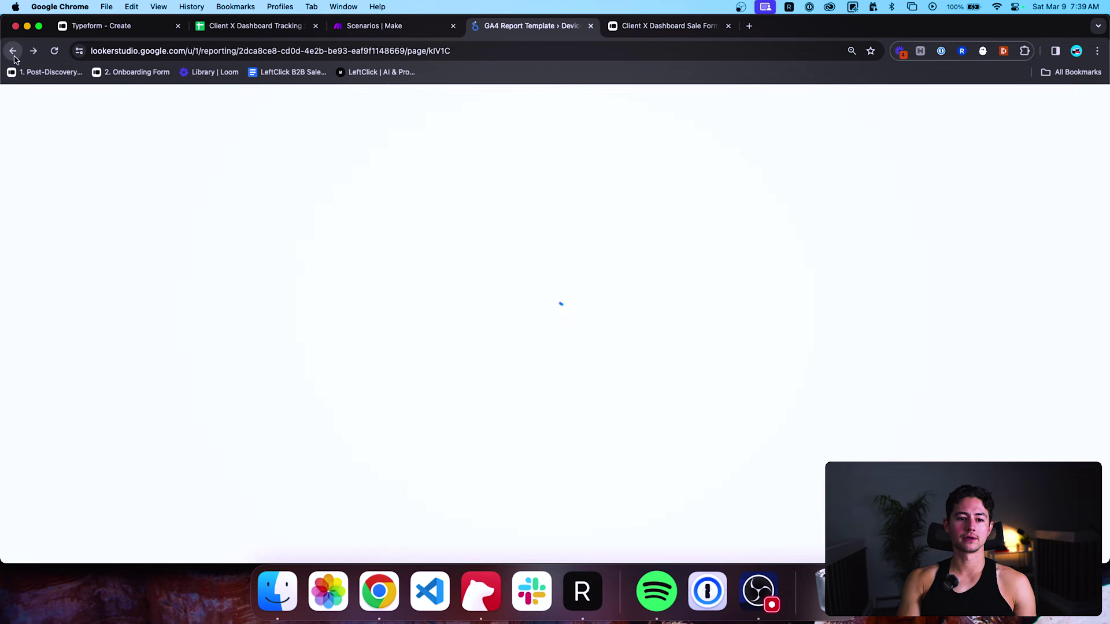
click(983, 100)
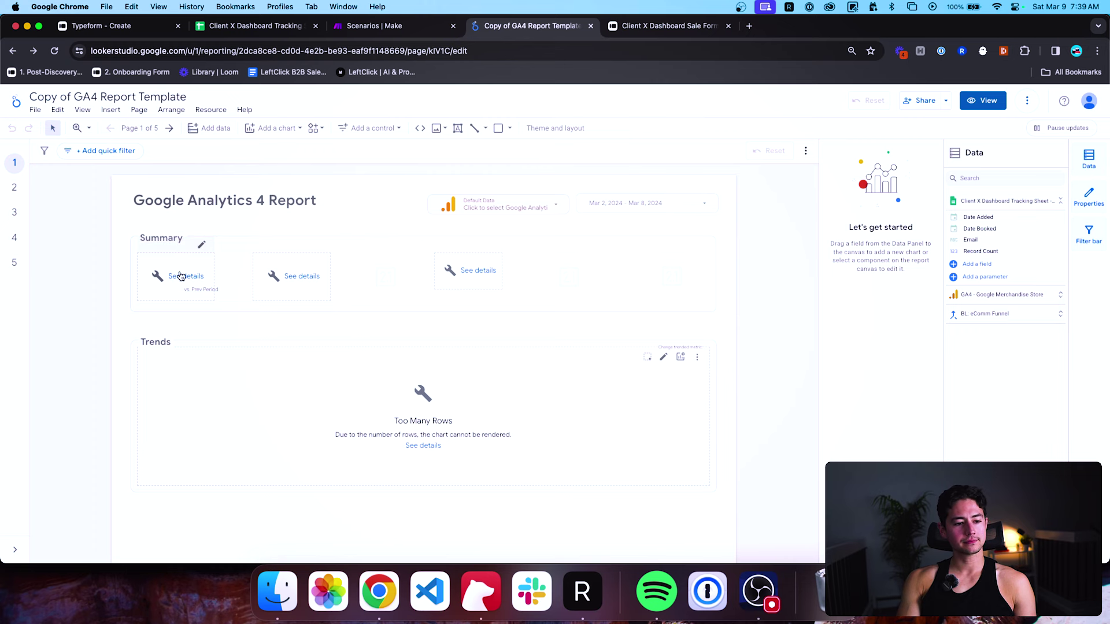
Select the first Summary scorecard, dismiss its configuration warning, and look at its chart type options.
click(181, 277)
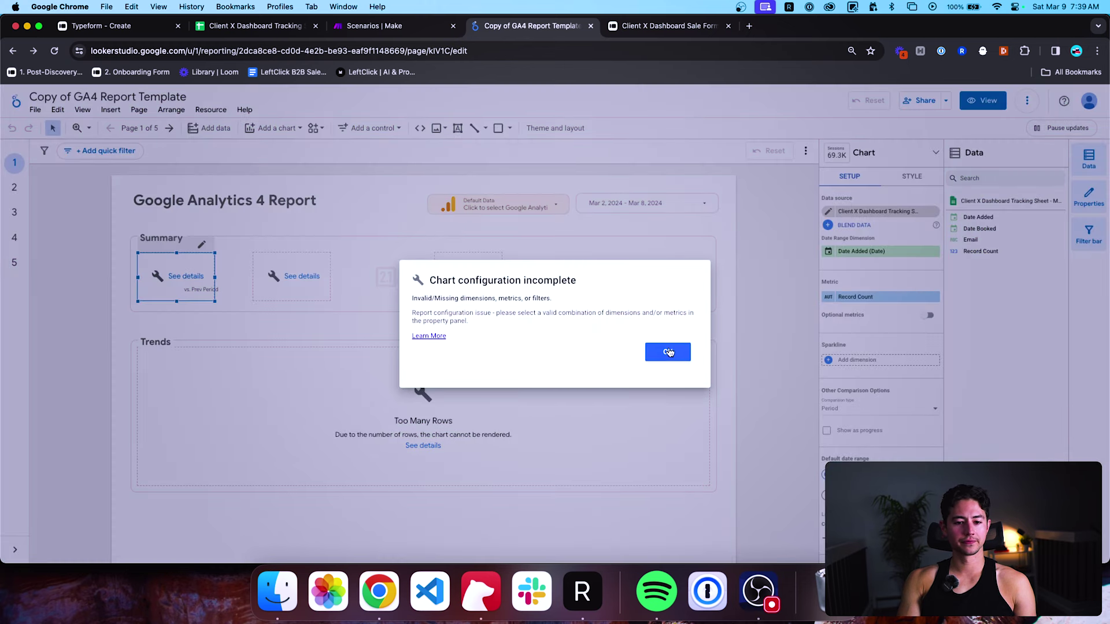
click(669, 353)
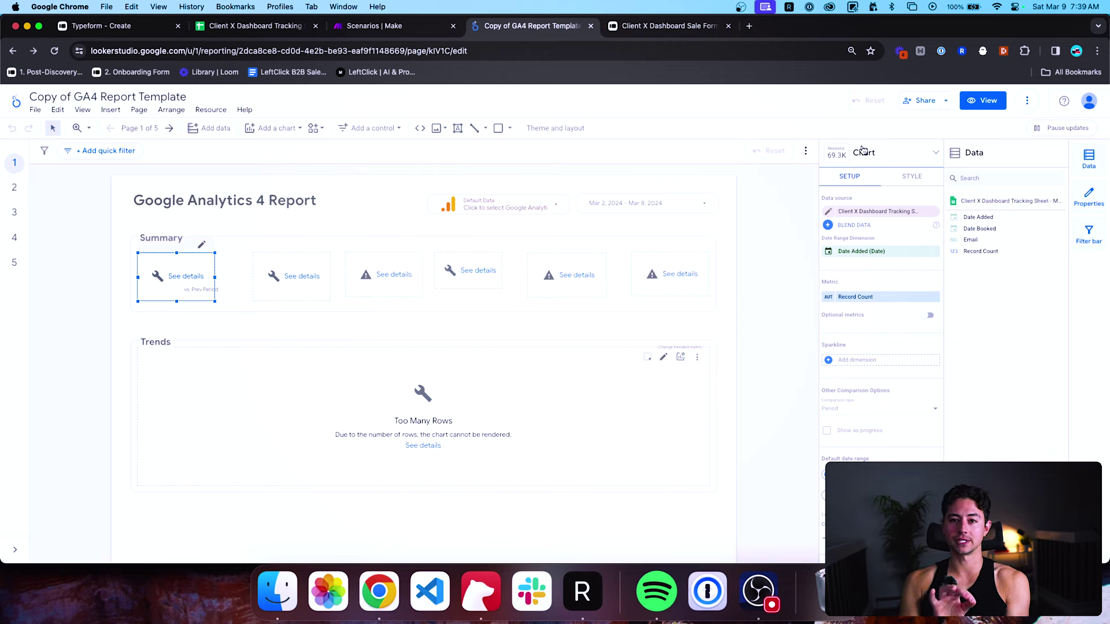
click(863, 151)
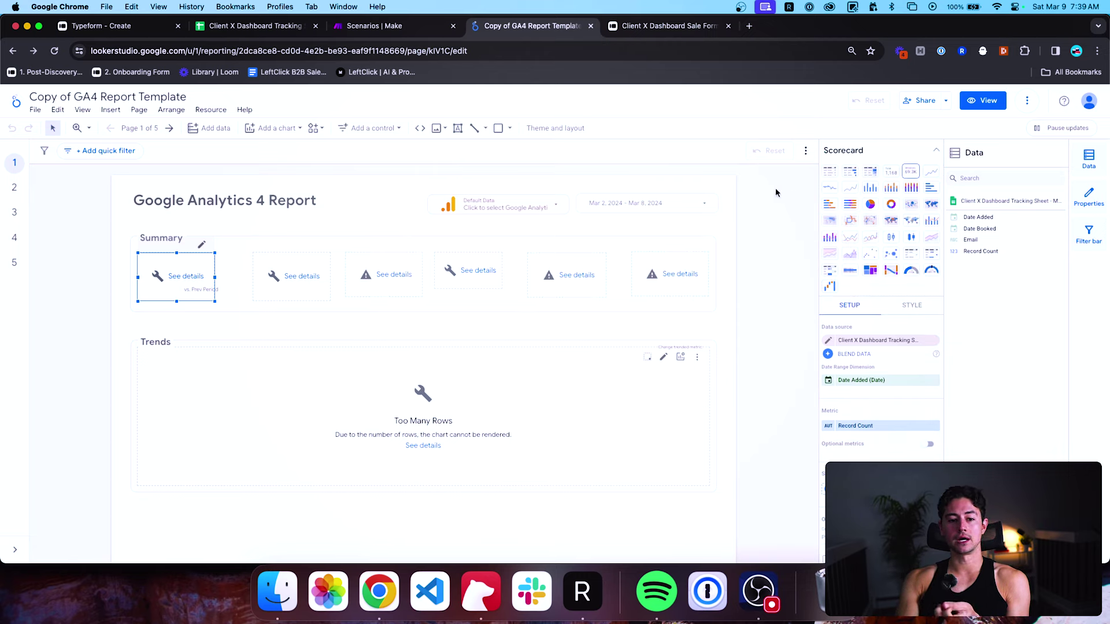
click(209, 246)
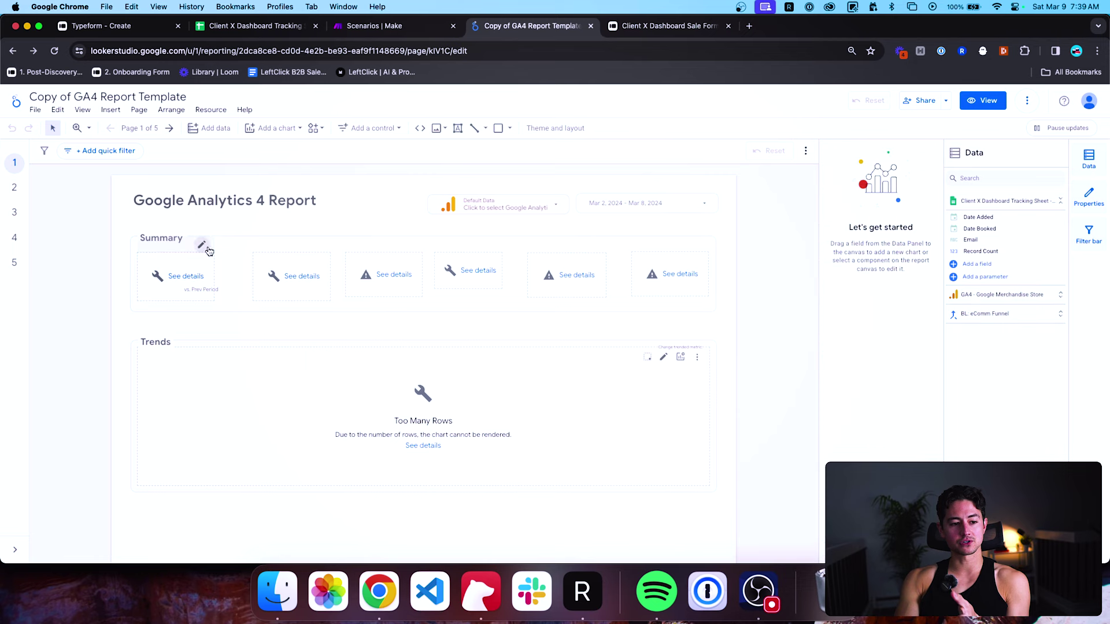
click(157, 280)
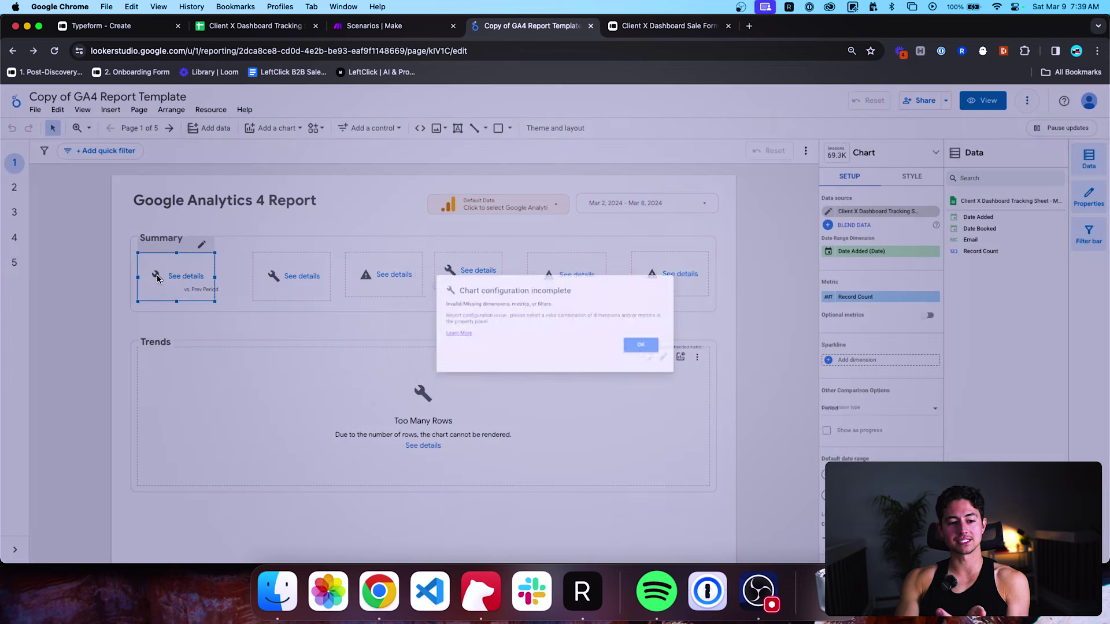
click(668, 352)
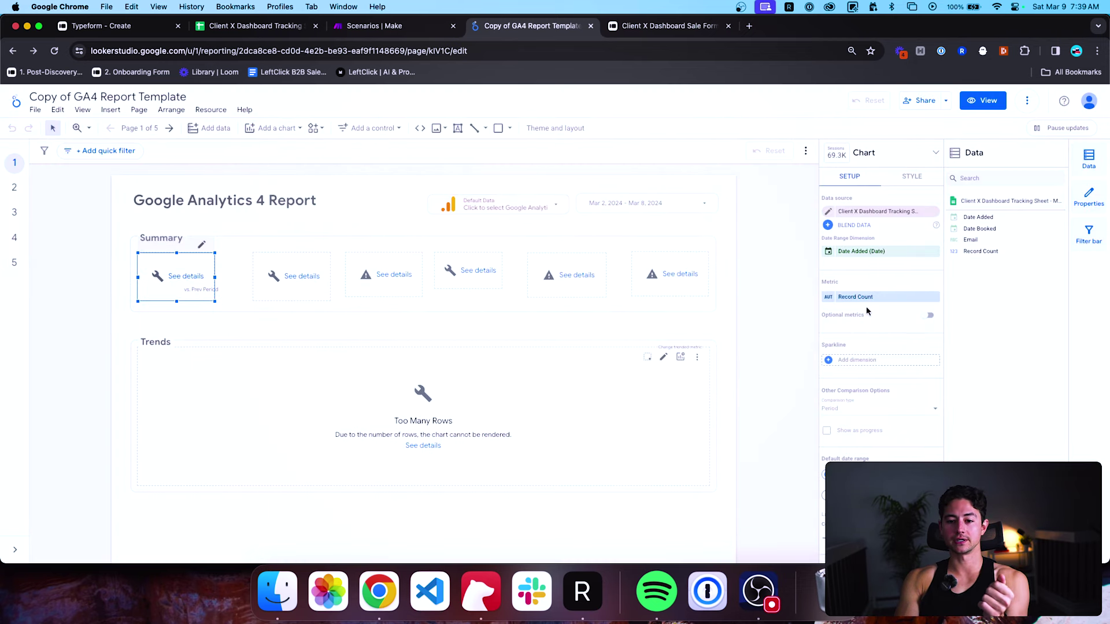
Keep Date Added (Date) as the scorecard's date range dimension and Record Count as its metric.
click(856, 251)
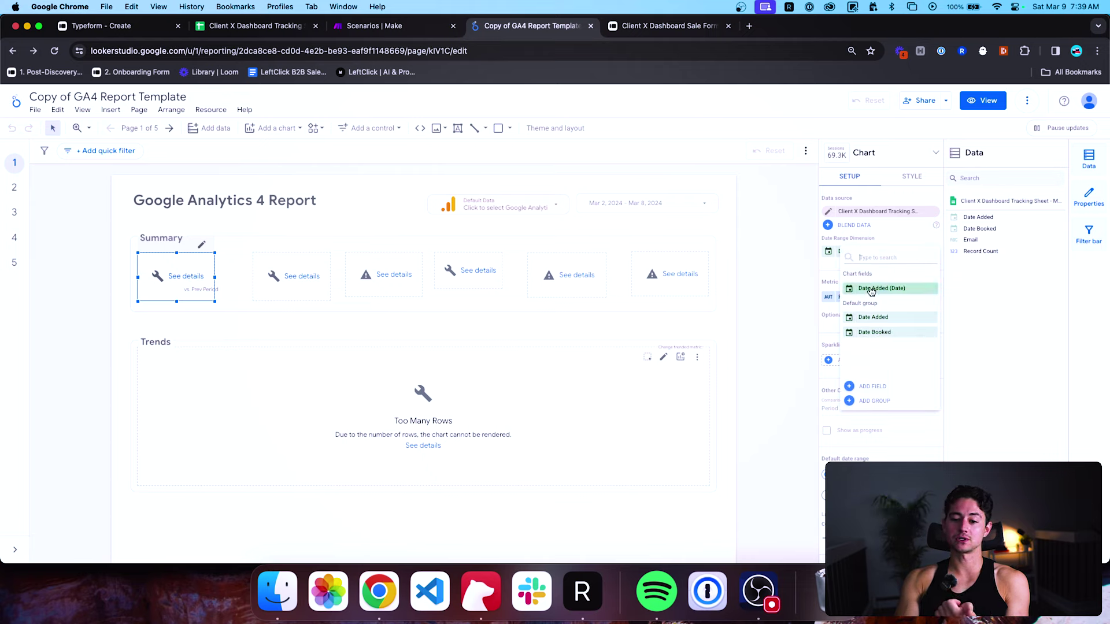
click(897, 249)
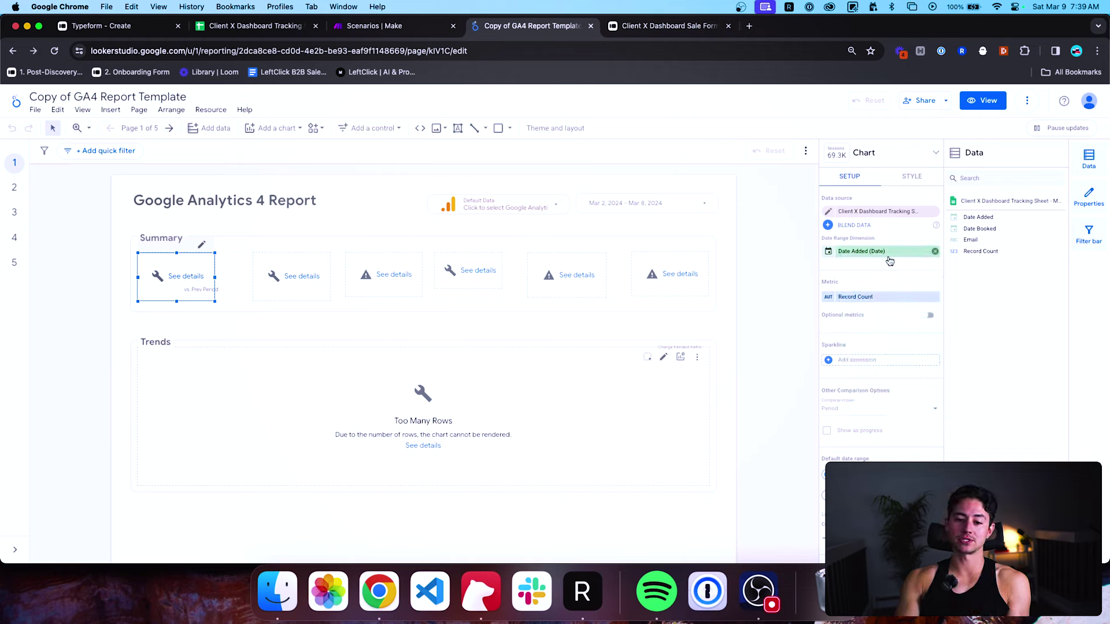
scroll(882, 258, down, 1)
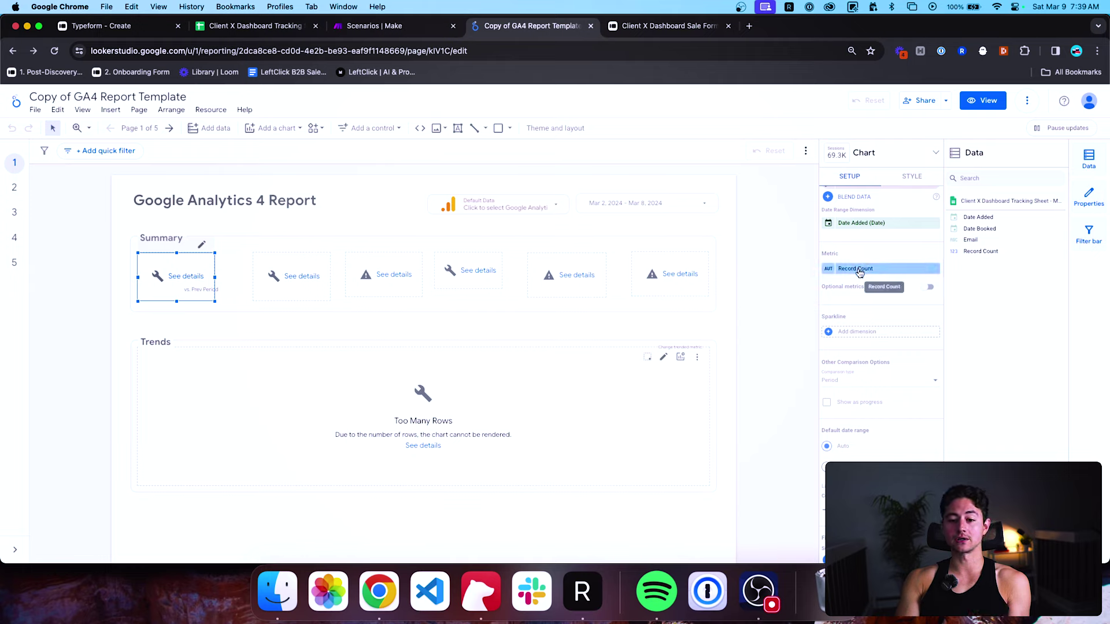
click(860, 270)
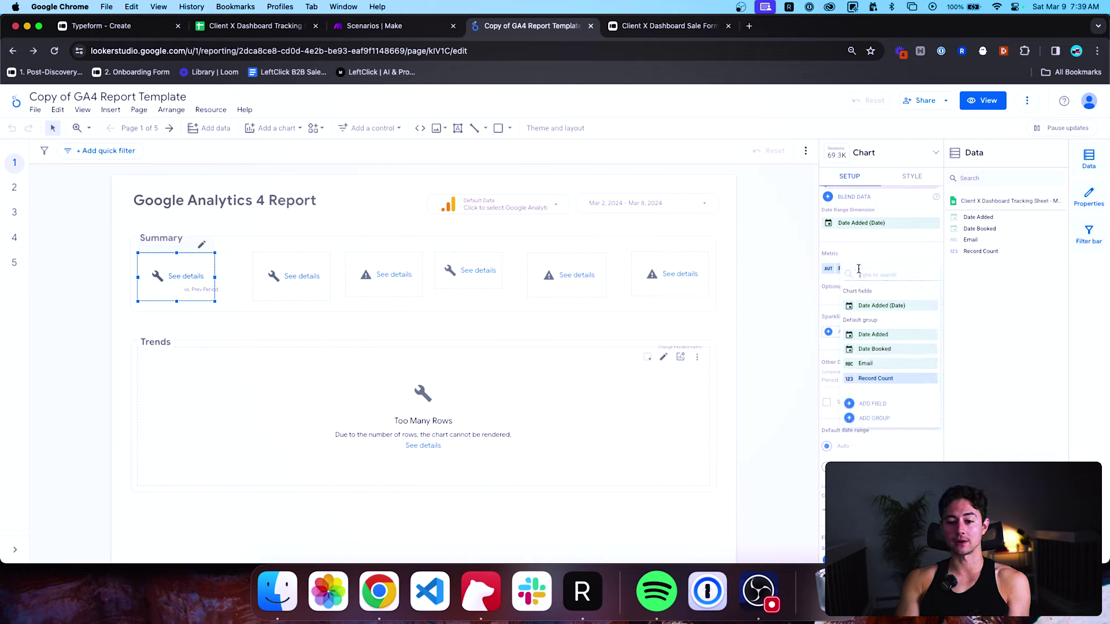
click(877, 379)
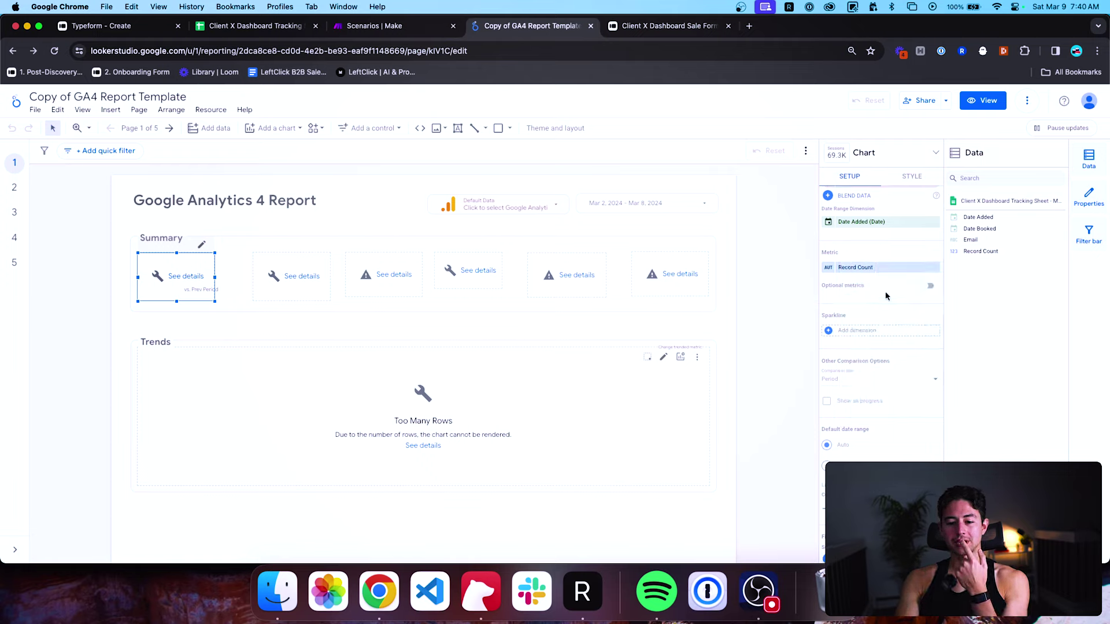
scroll(886, 295, down, 1)
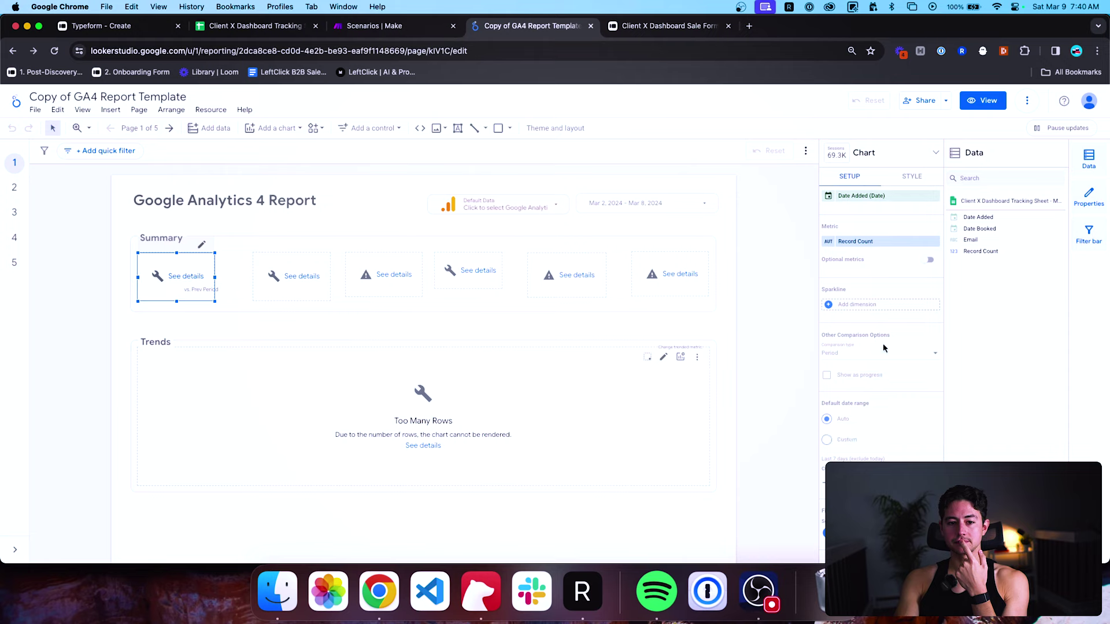
scroll(883, 343, up, 2)
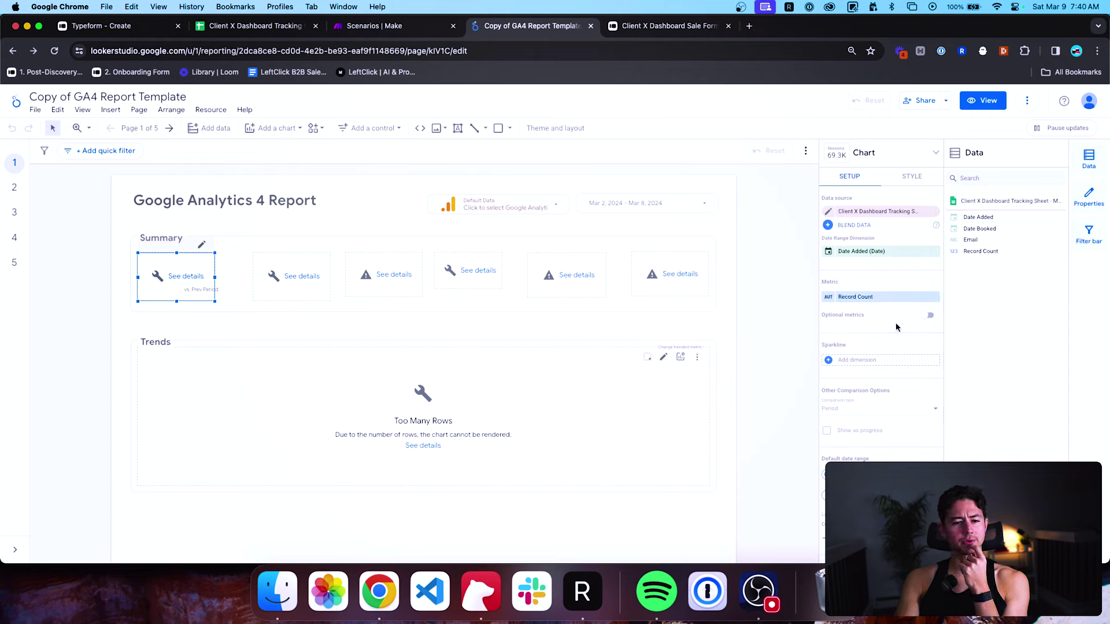
Set the report's date range to This year.
click(696, 211)
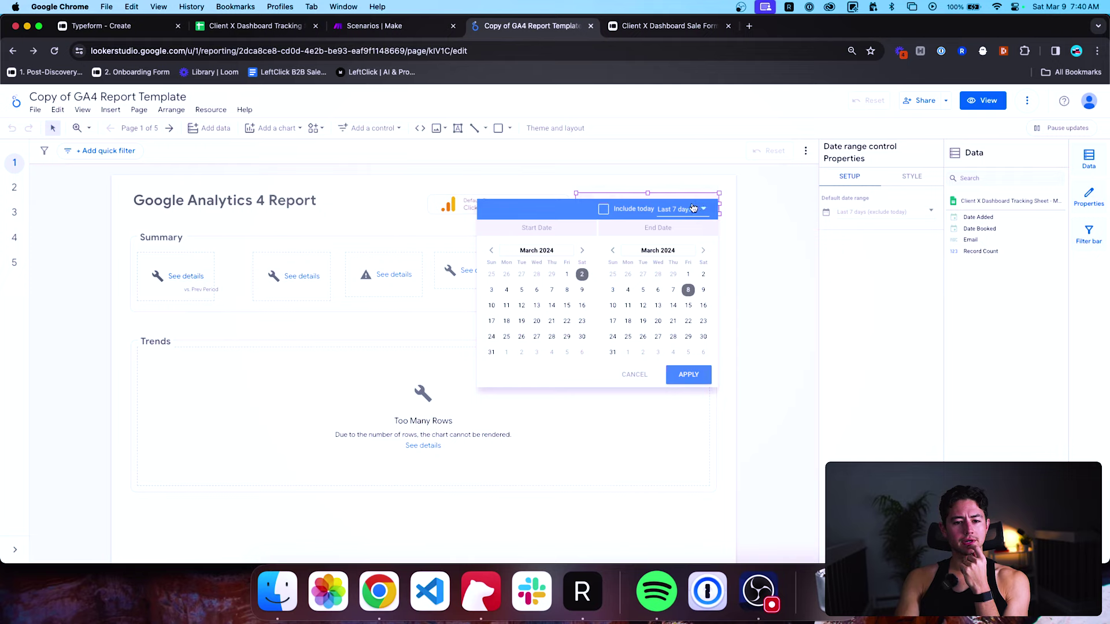
click(678, 209)
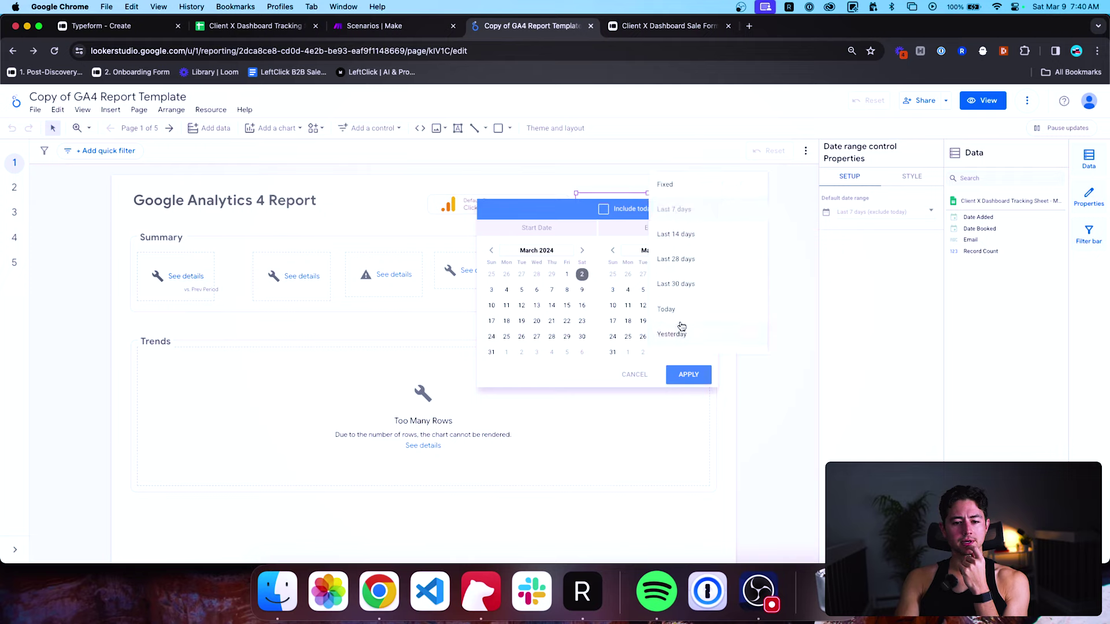
scroll(682, 327, down, 10)
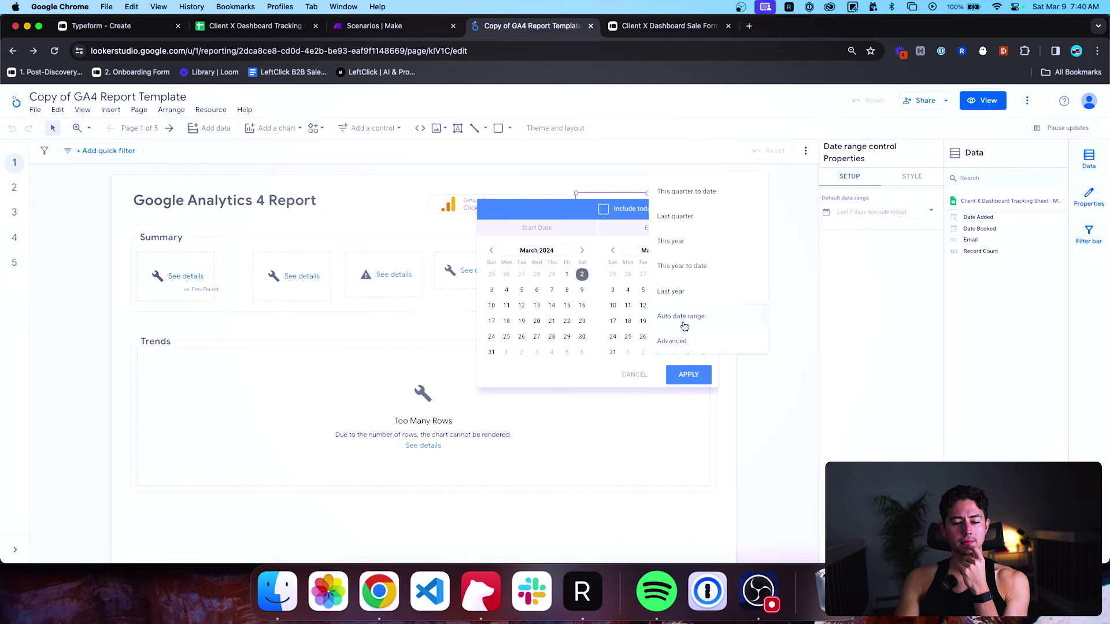
scroll(686, 298, up, 2)
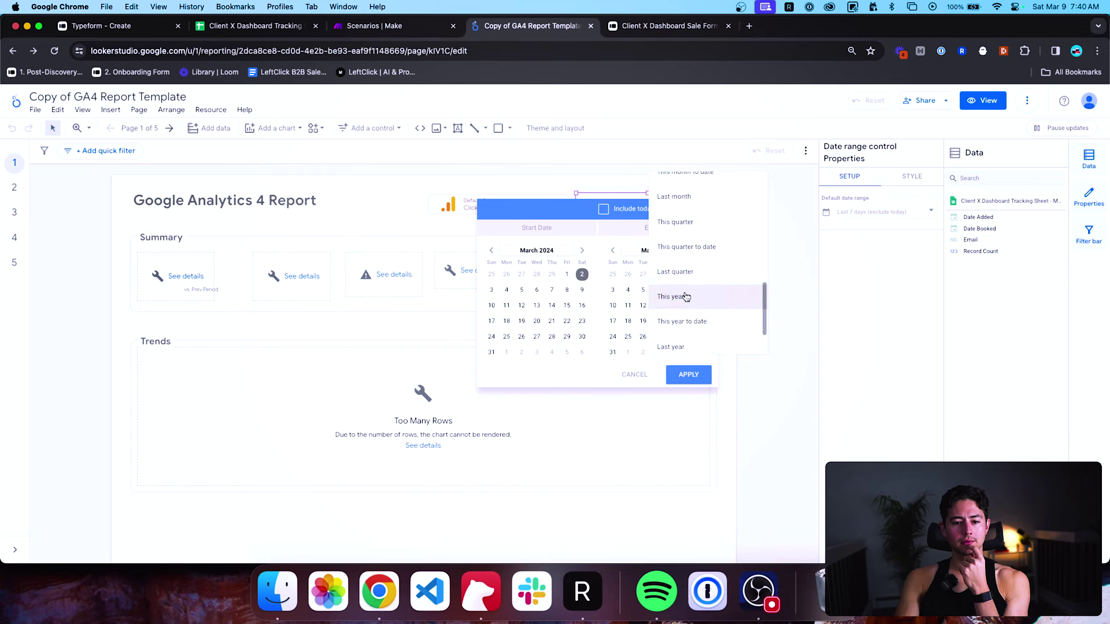
click(687, 296)
click(689, 374)
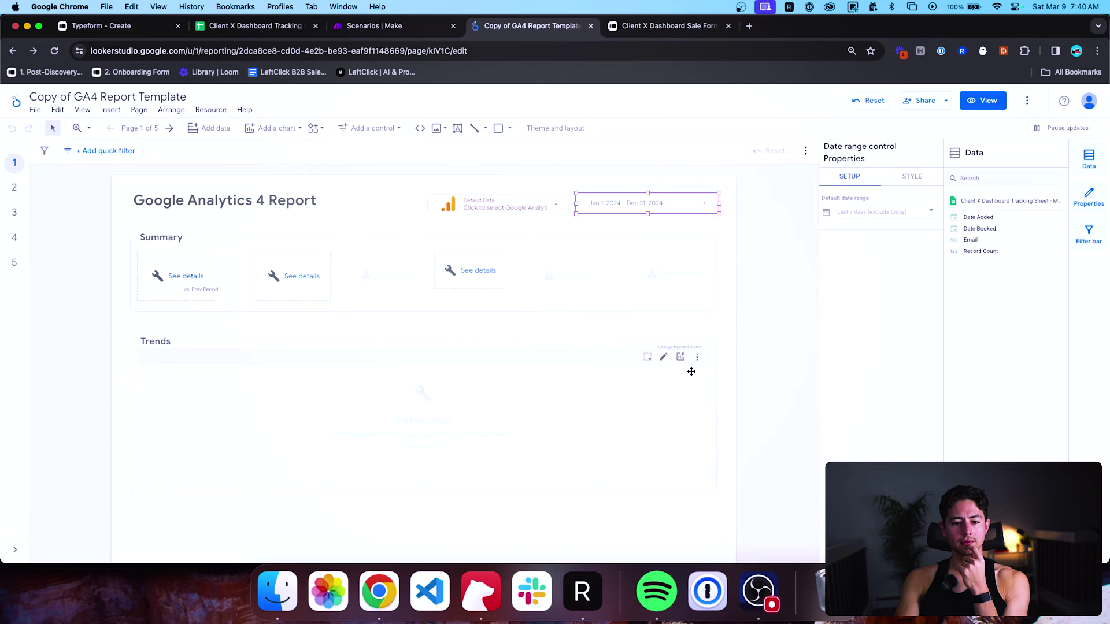
Change the first Summary scorecard's metric from Record Count to Date Added.
click(184, 289)
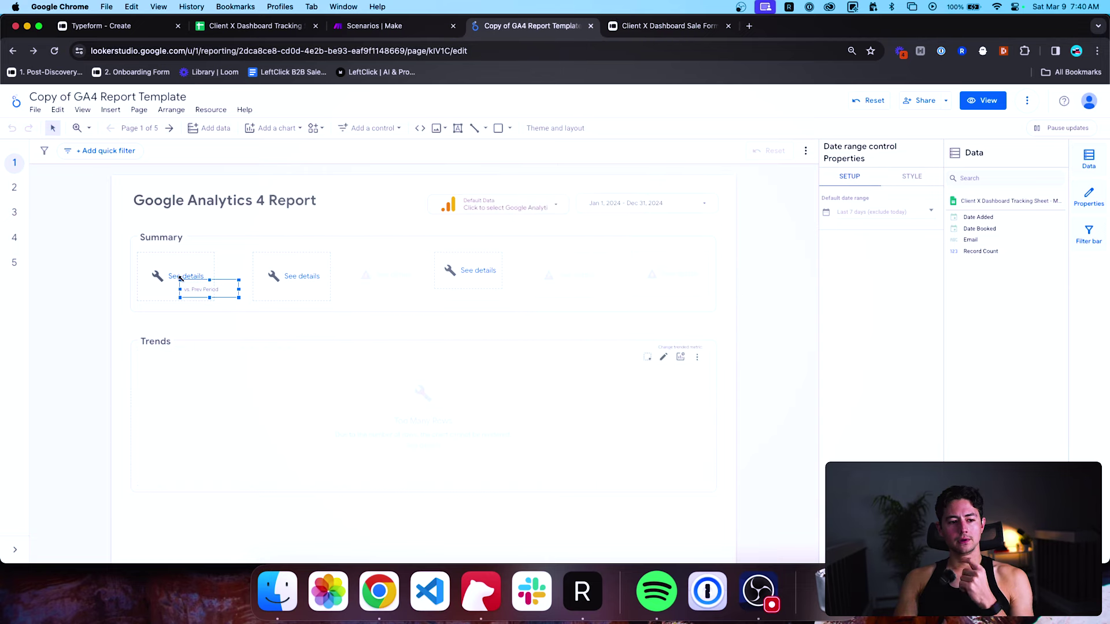
click(668, 351)
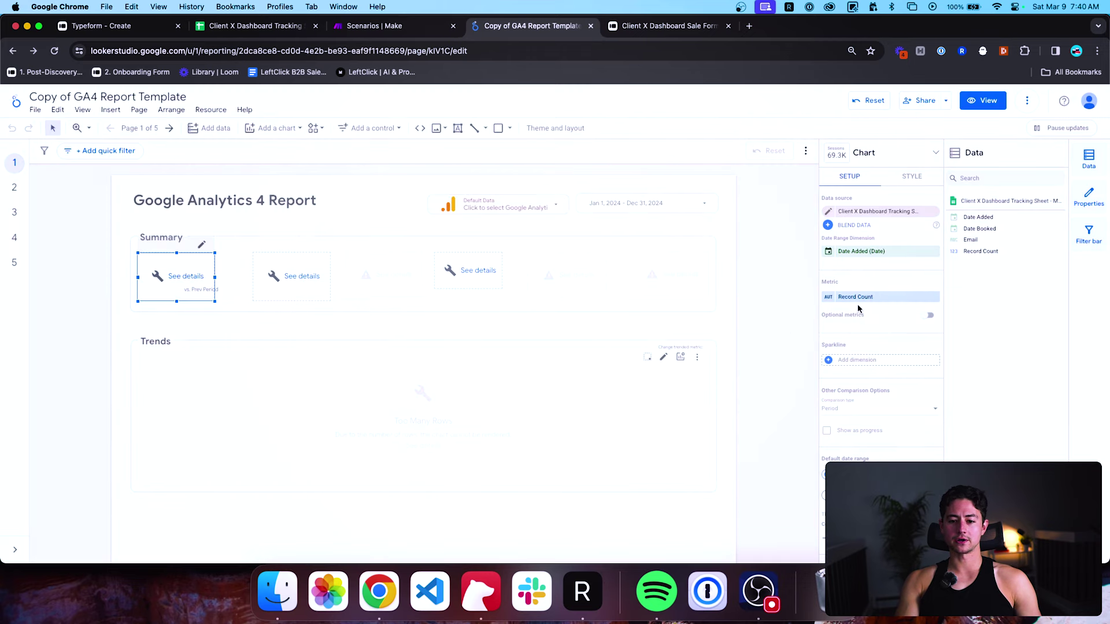
click(827, 297)
click(874, 287)
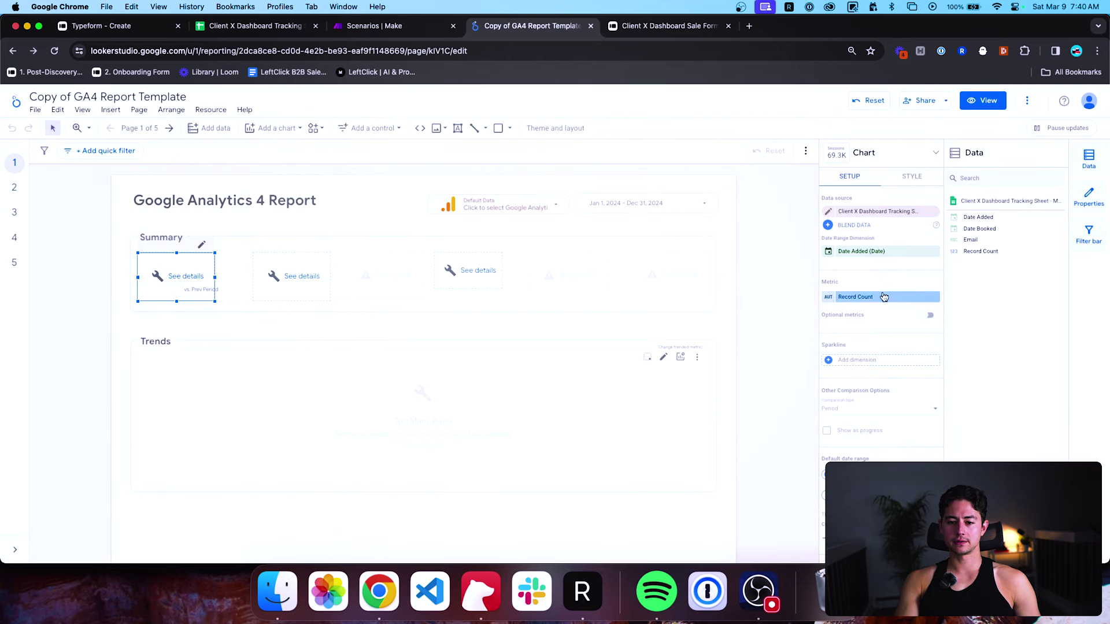
click(883, 297)
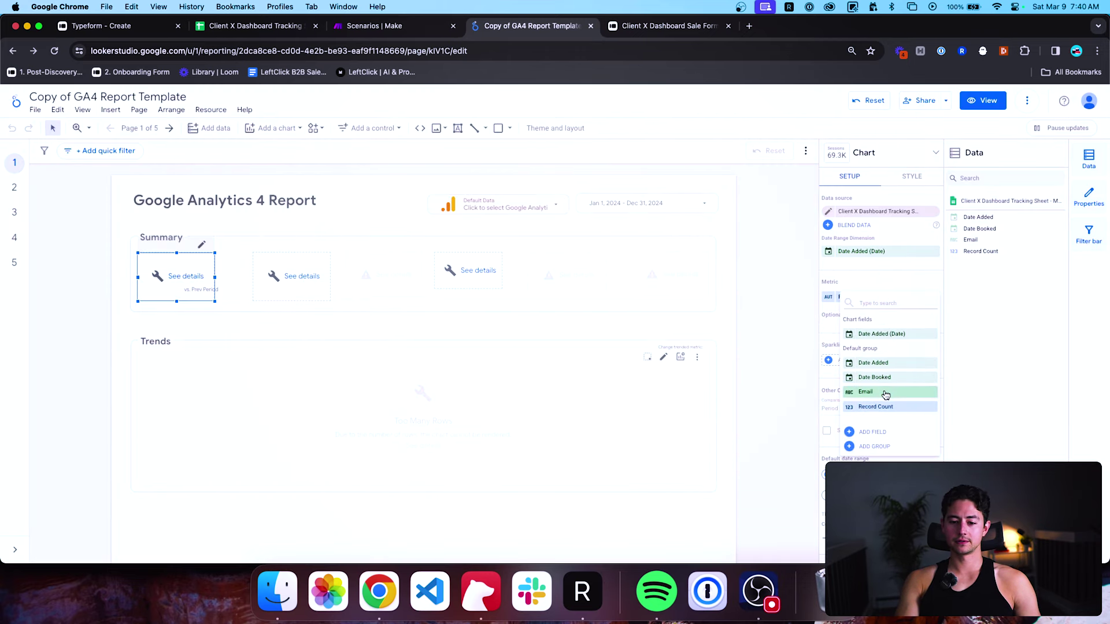
click(886, 364)
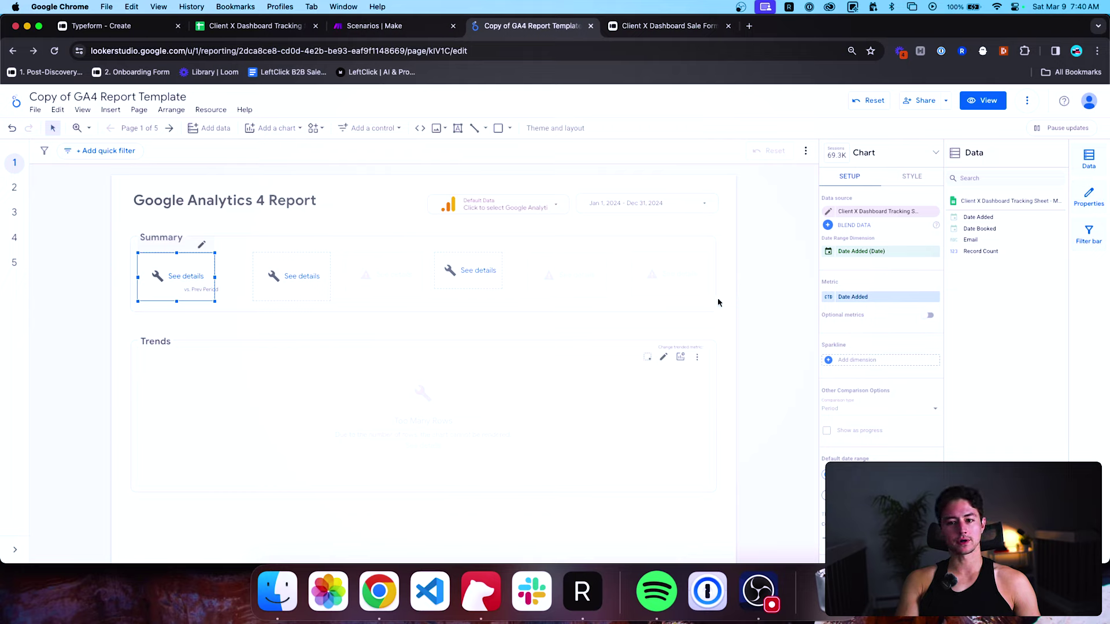
scroll(908, 329, down, 2)
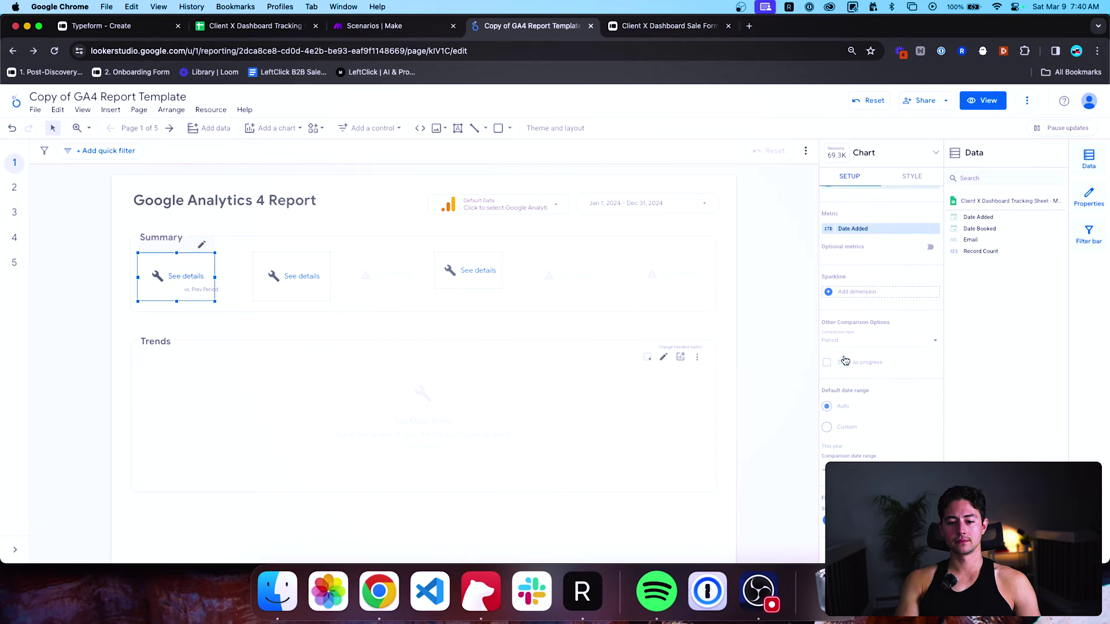
scroll(862, 346, up, 2)
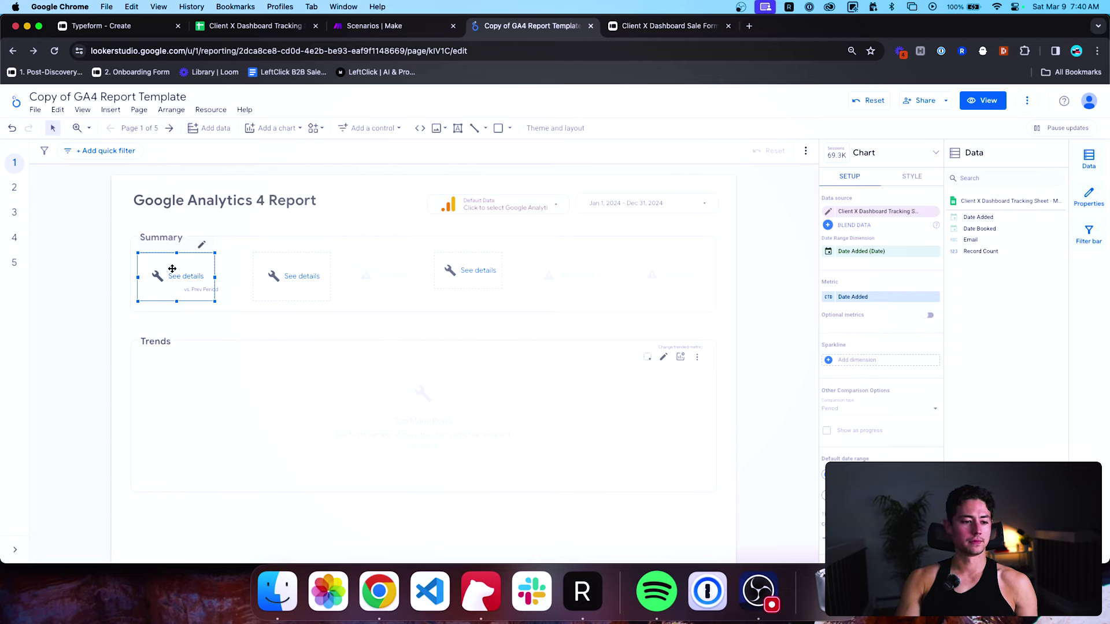
Delete the broken scorecard and its vs. Prev Period caption, then place a new scorecard in Summary.
key(Delete)
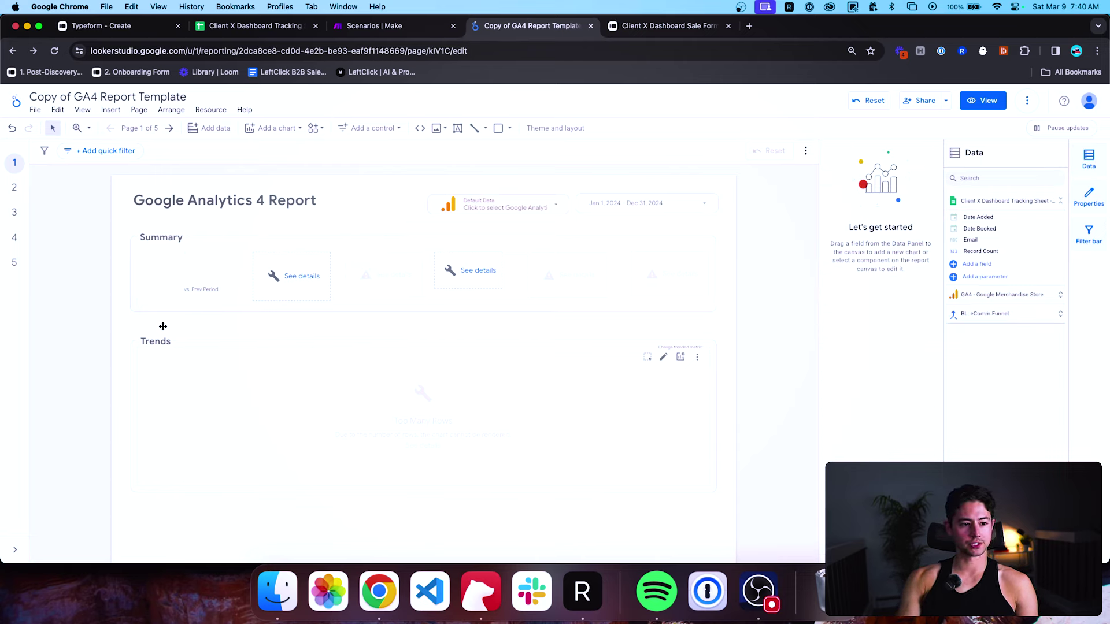
click(186, 292)
key(Delete)
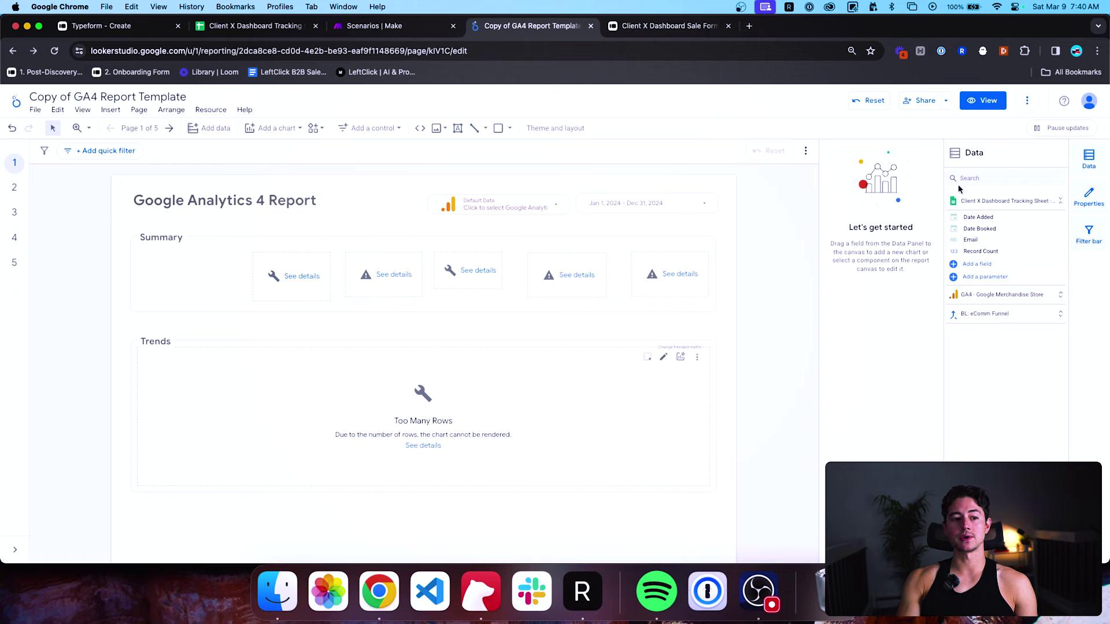
click(293, 130)
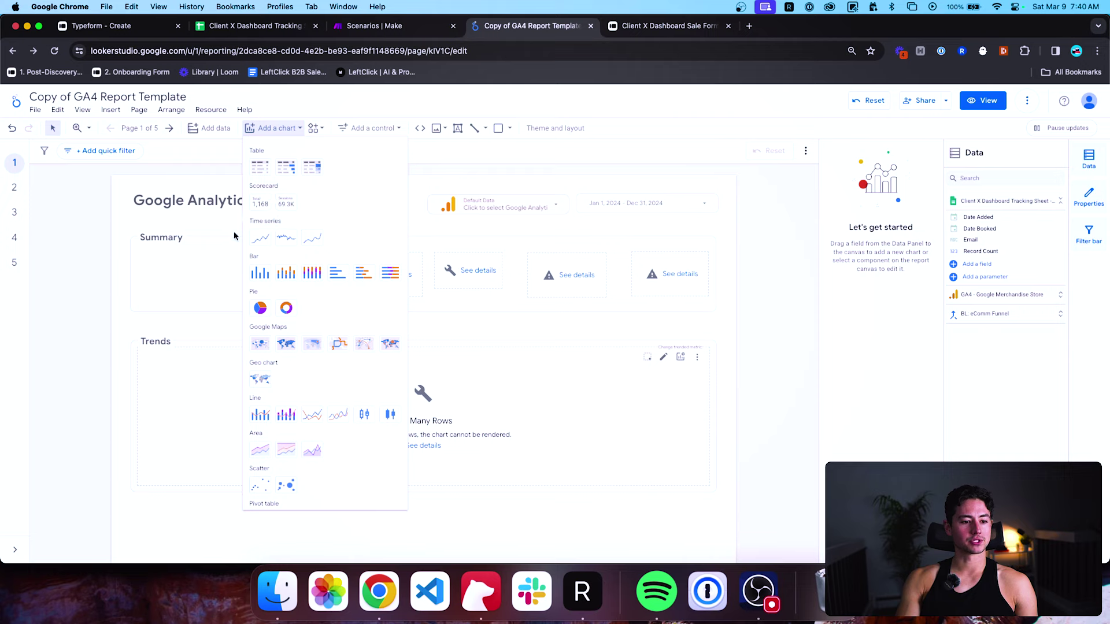
click(270, 199)
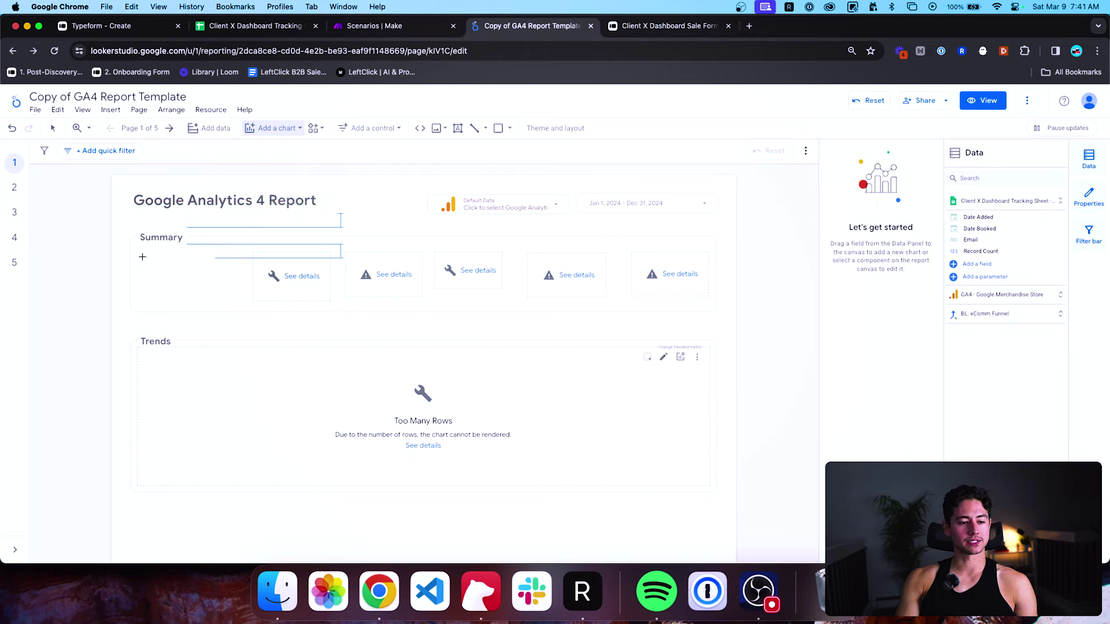
click(143, 257)
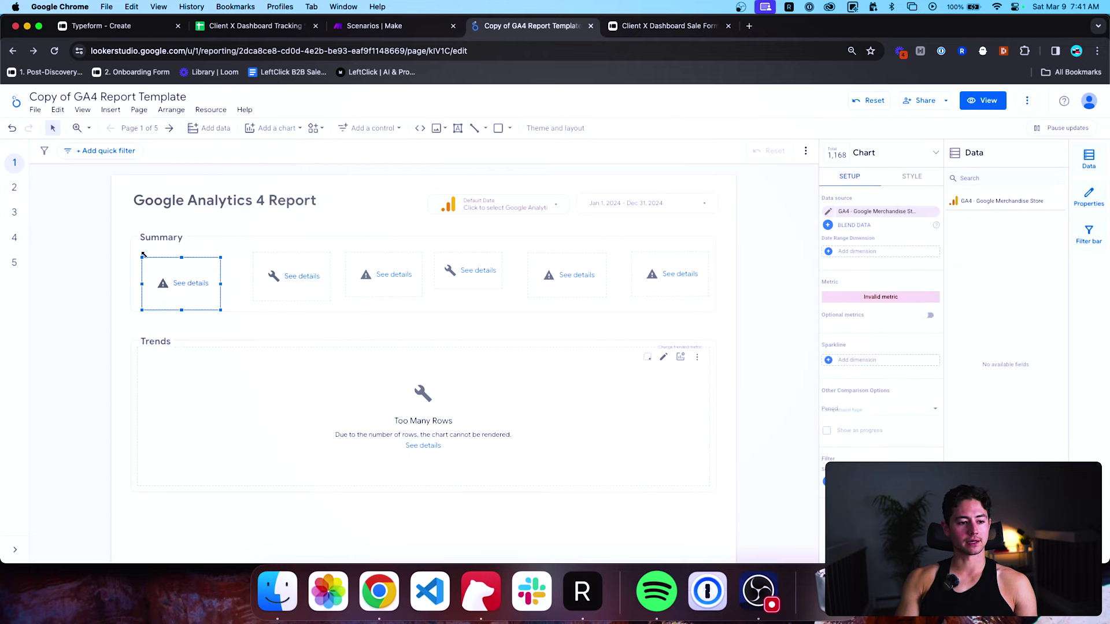
Set the new scorecard to the Client X Dashboard Tracking Sheet, Date Added (Date) and Record Count, showing 3.
click(871, 212)
click(896, 250)
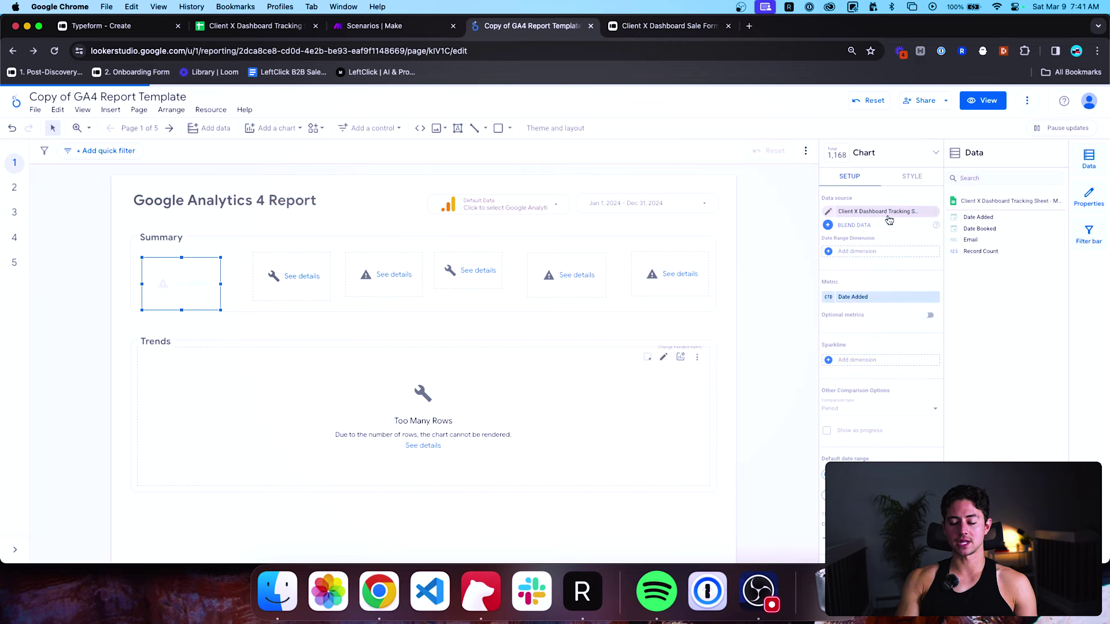
click(829, 252)
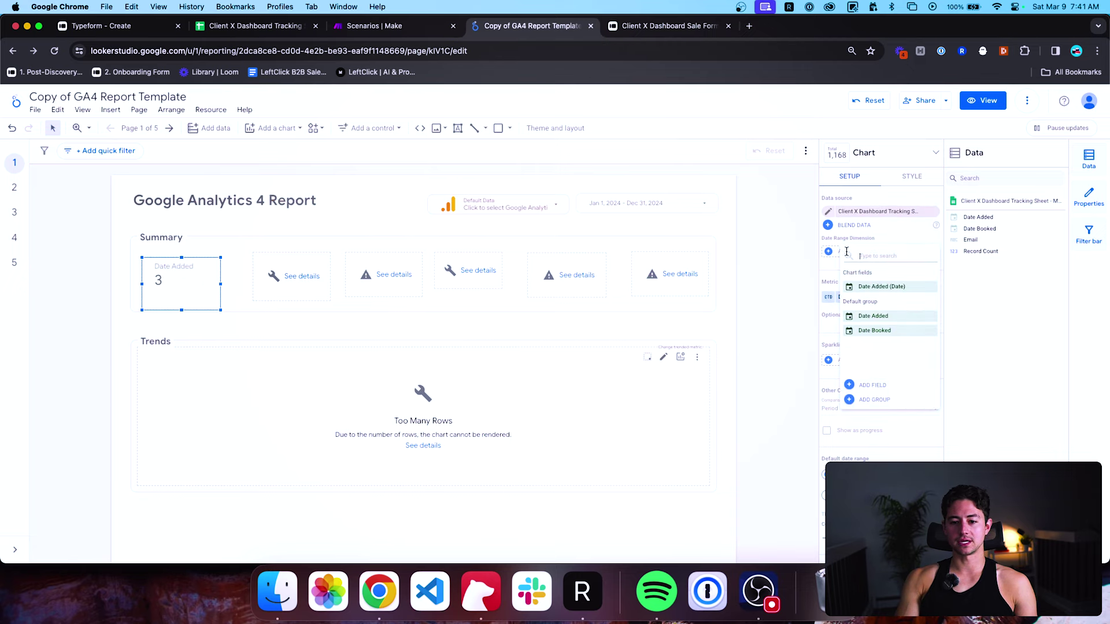
click(862, 287)
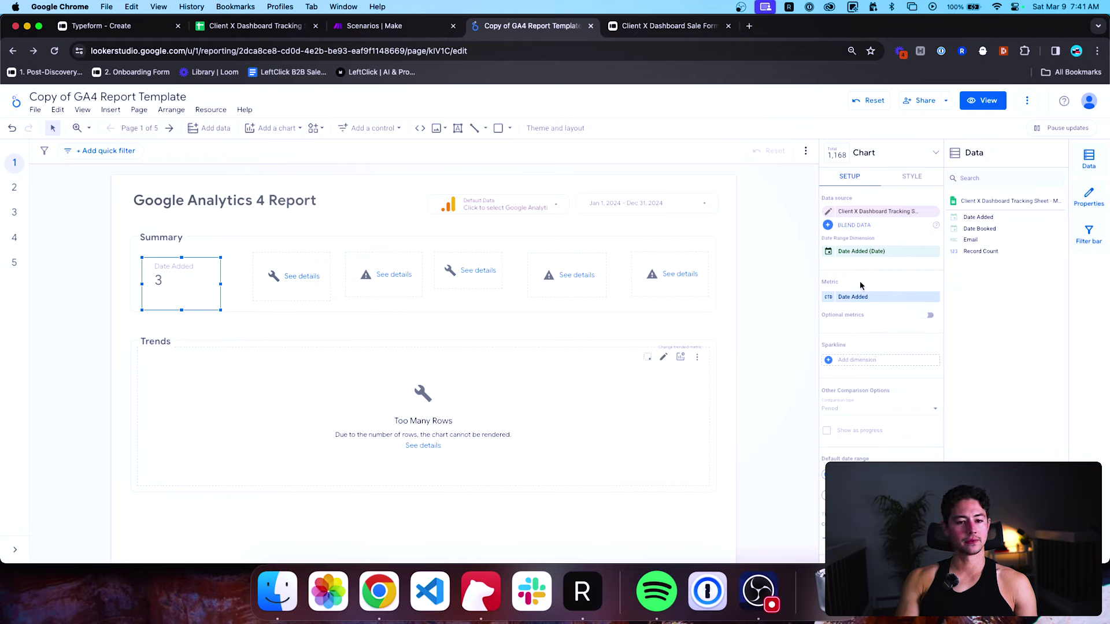
click(798, 286)
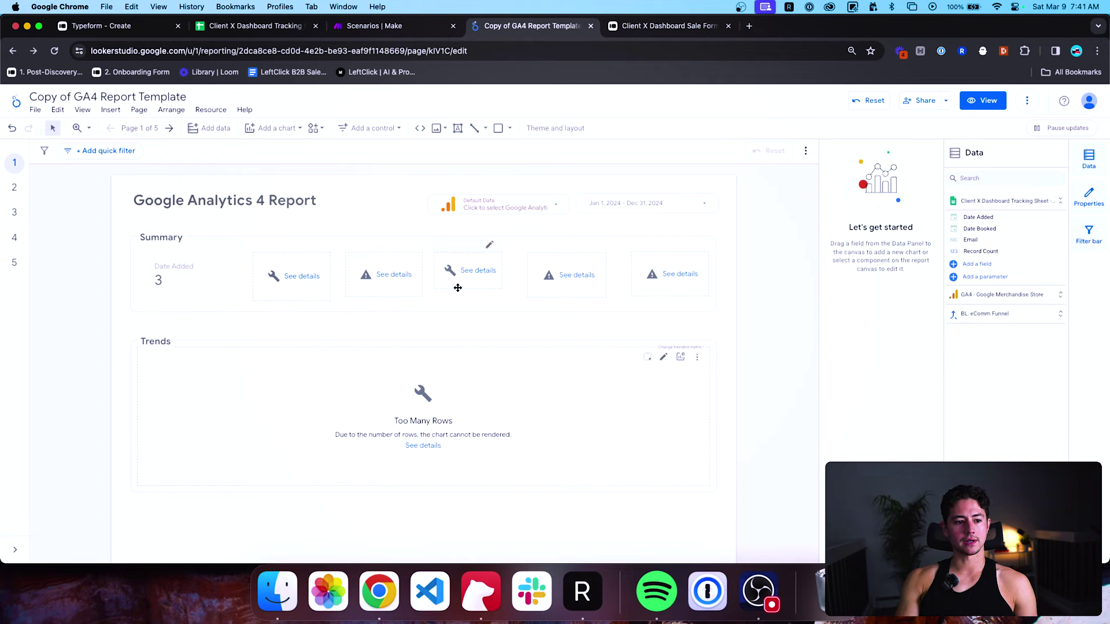
click(200, 283)
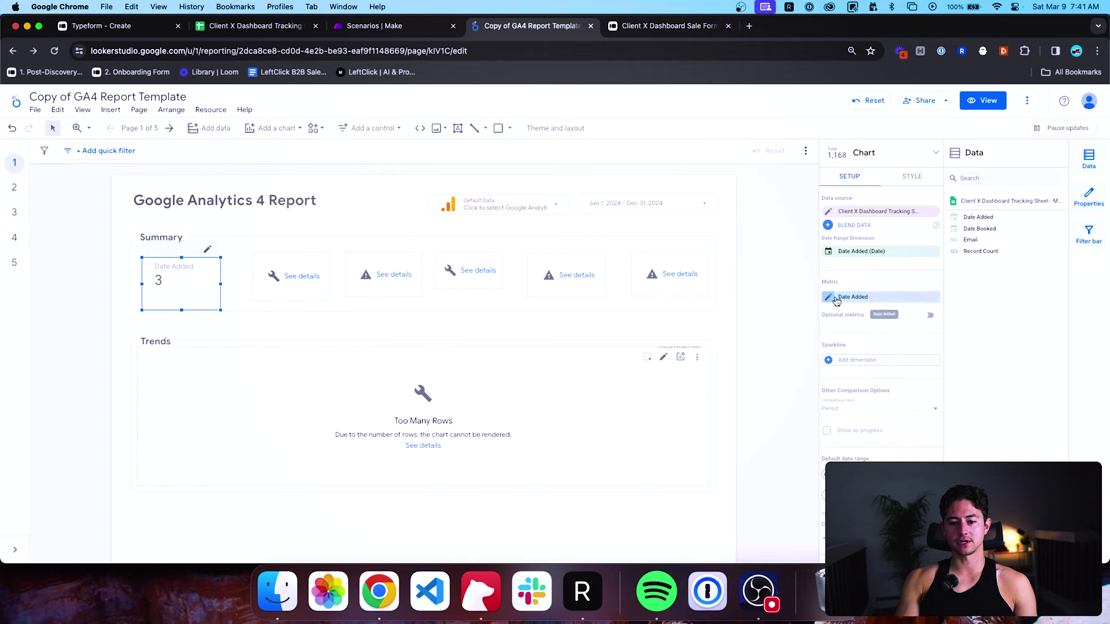
click(837, 298)
scroll(873, 376, down, 2)
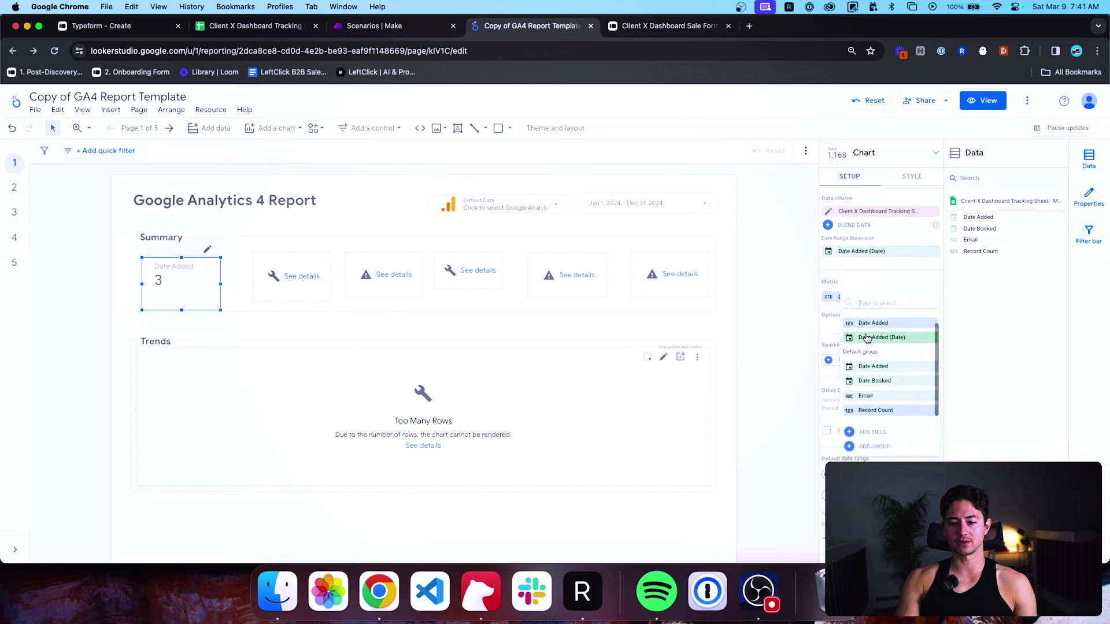
click(876, 412)
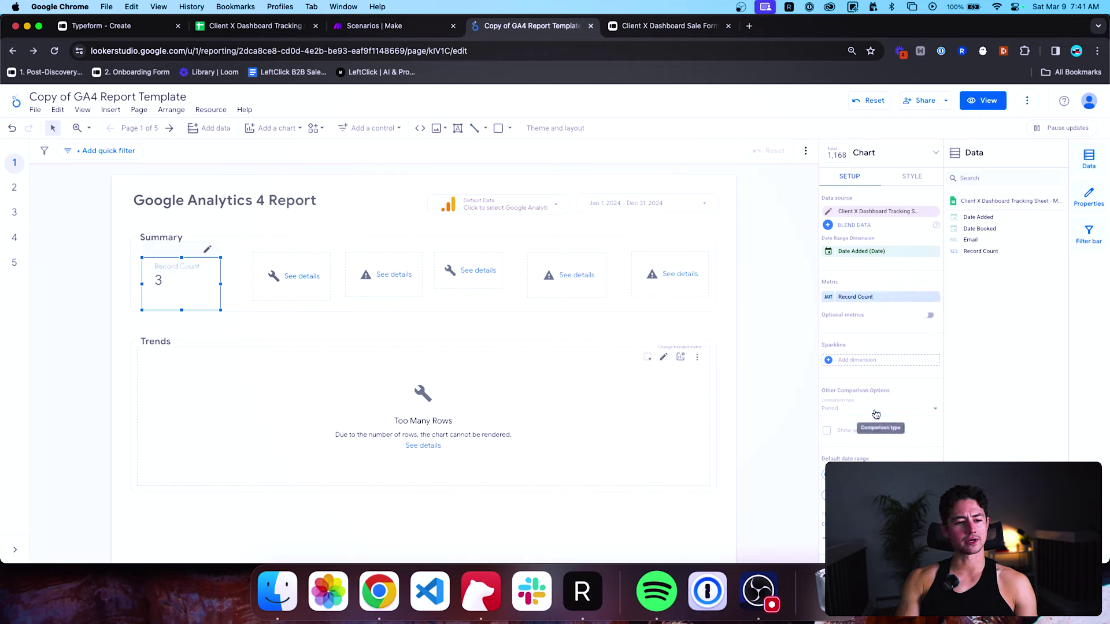
click(712, 263)
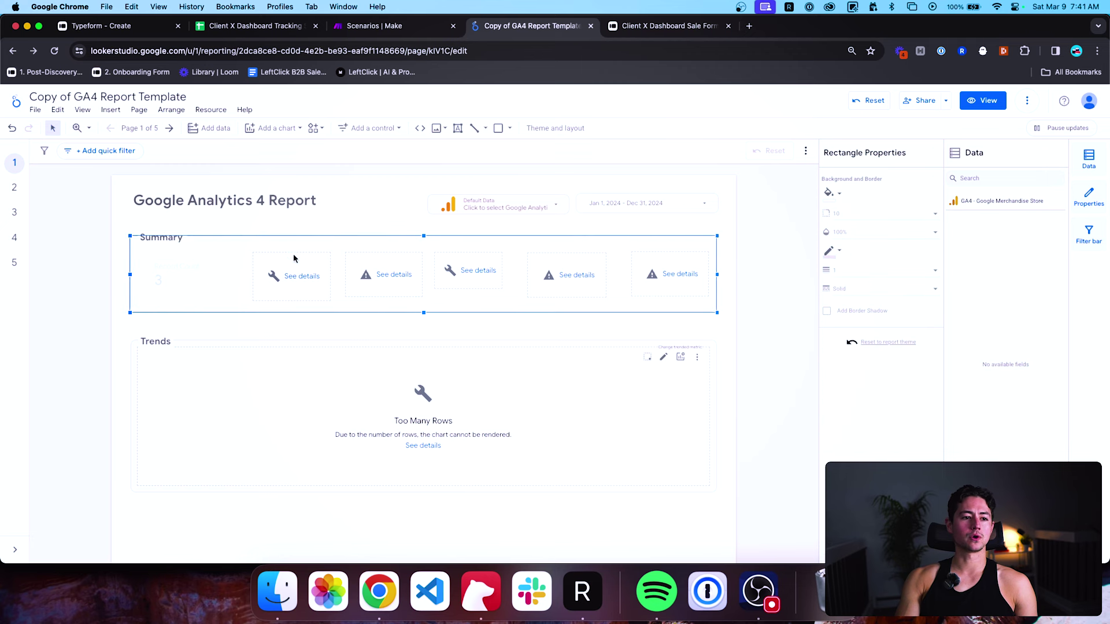
click(267, 32)
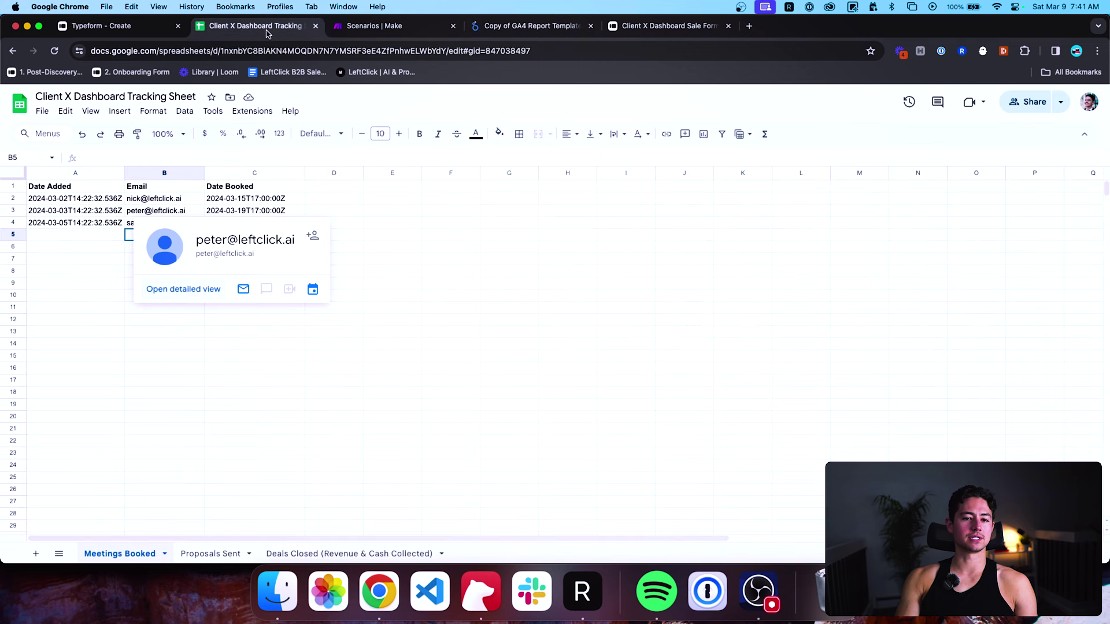
click(119, 199)
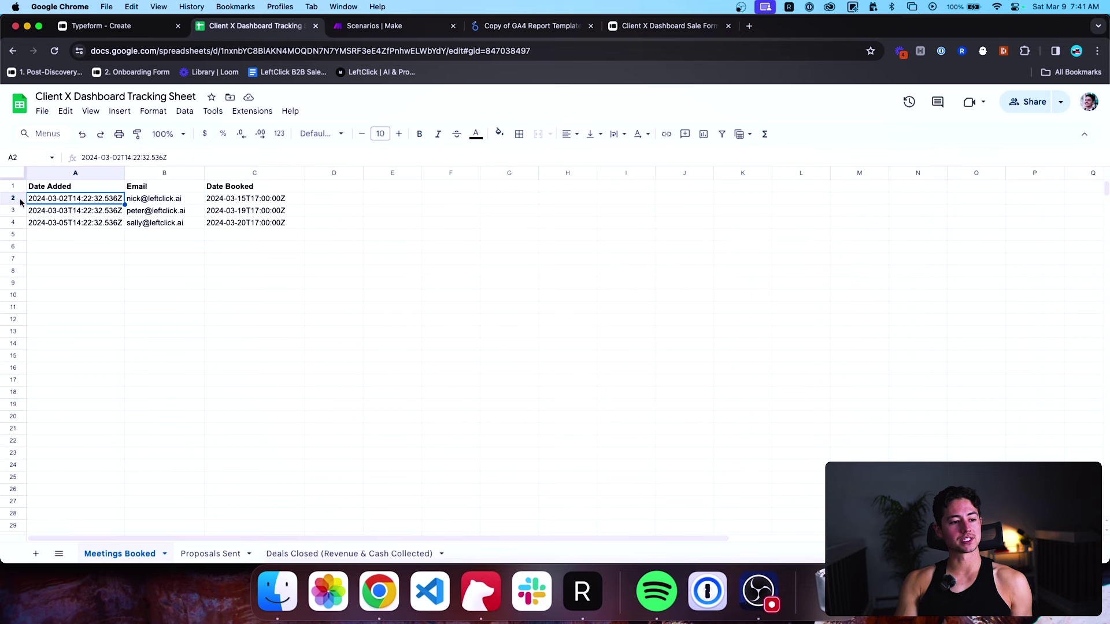
click(66, 188)
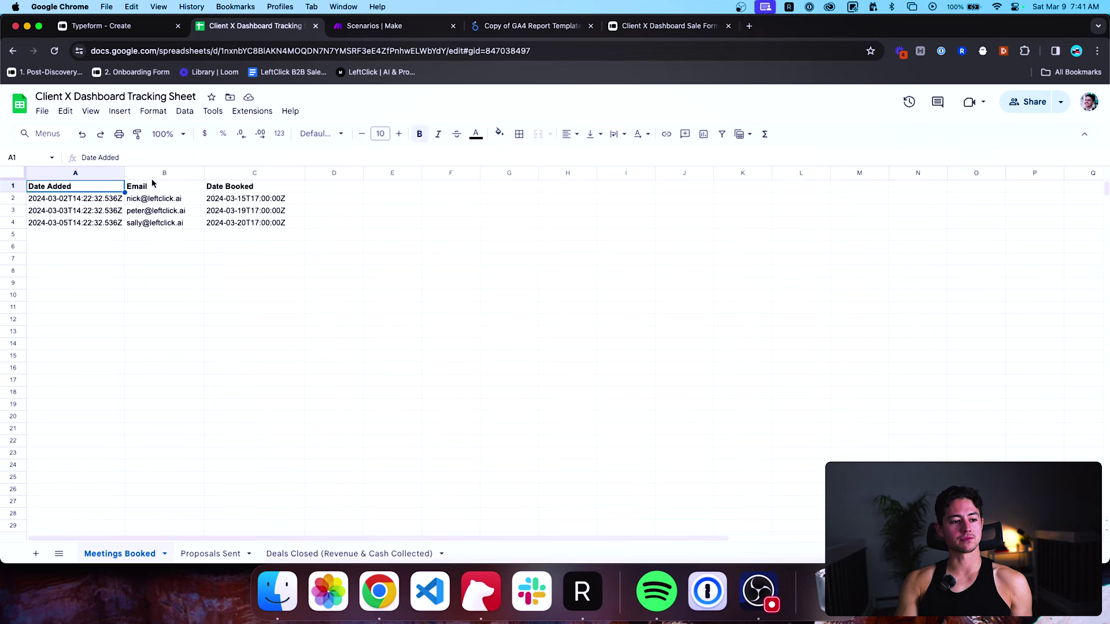
click(373, 27)
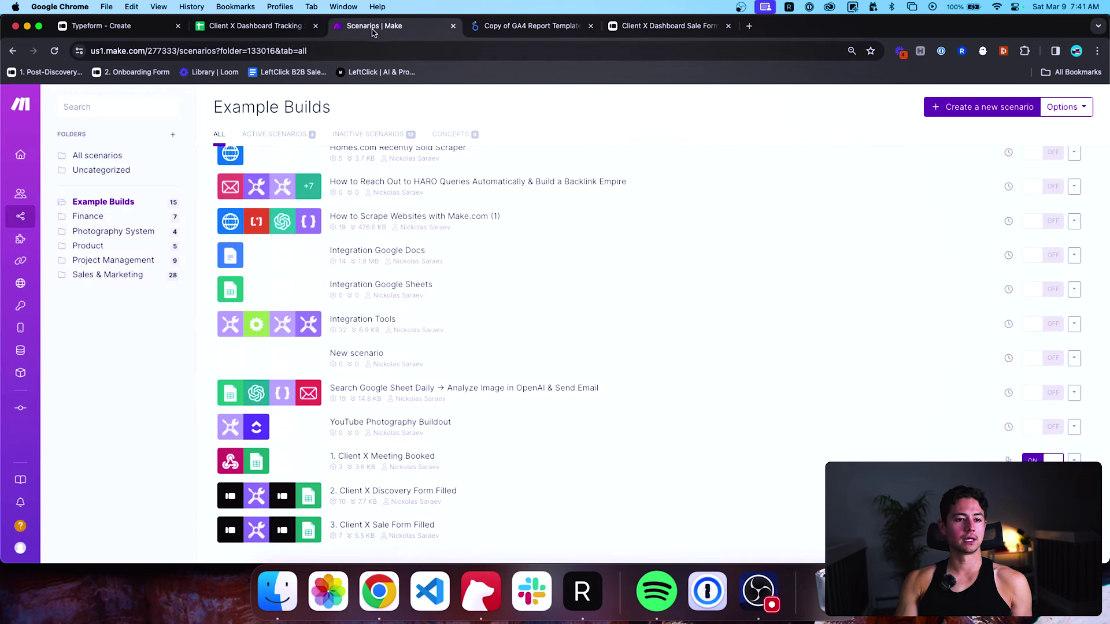
drag(526, 25, 393, 25)
click(161, 286)
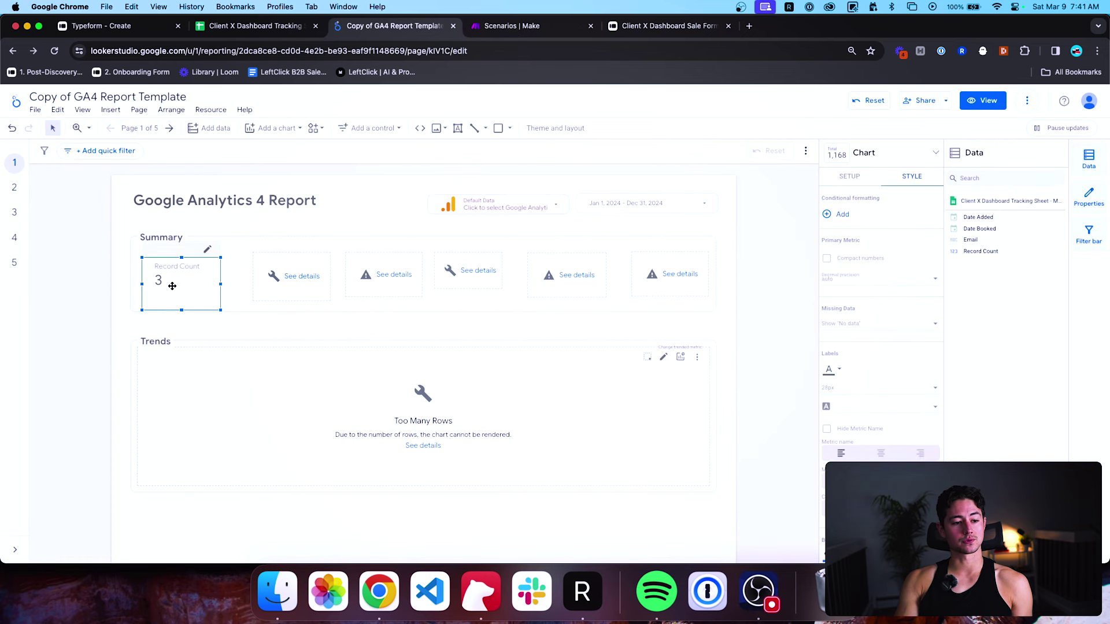
Review the first scorecard's Setup and Style panels and its Record Count metric settings without changes.
scroll(880, 260, down, 5)
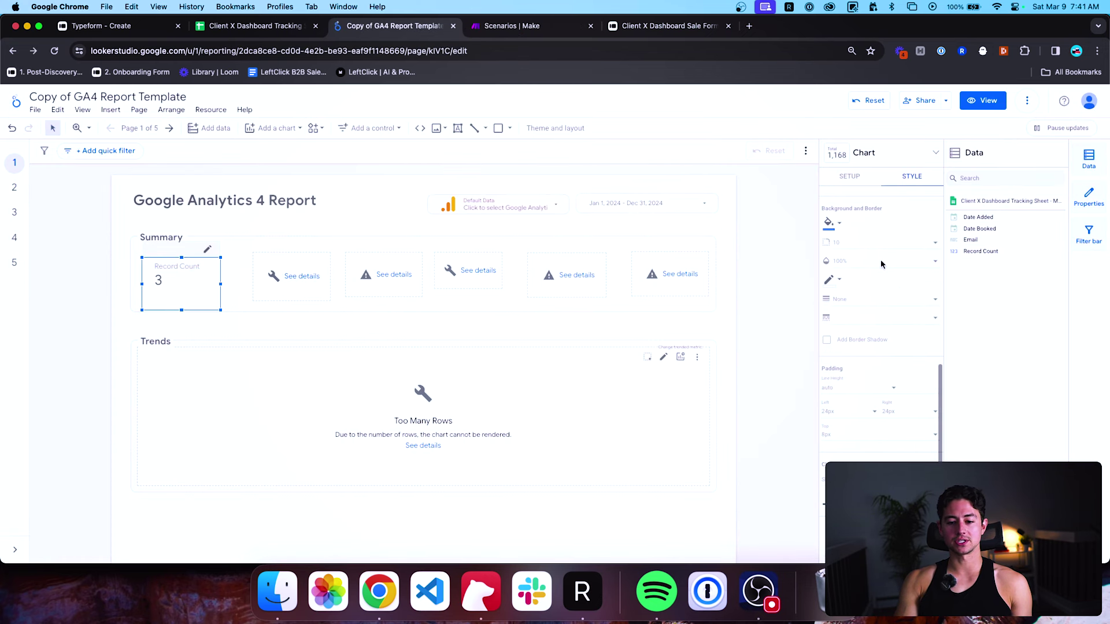
scroll(880, 259, up, 5)
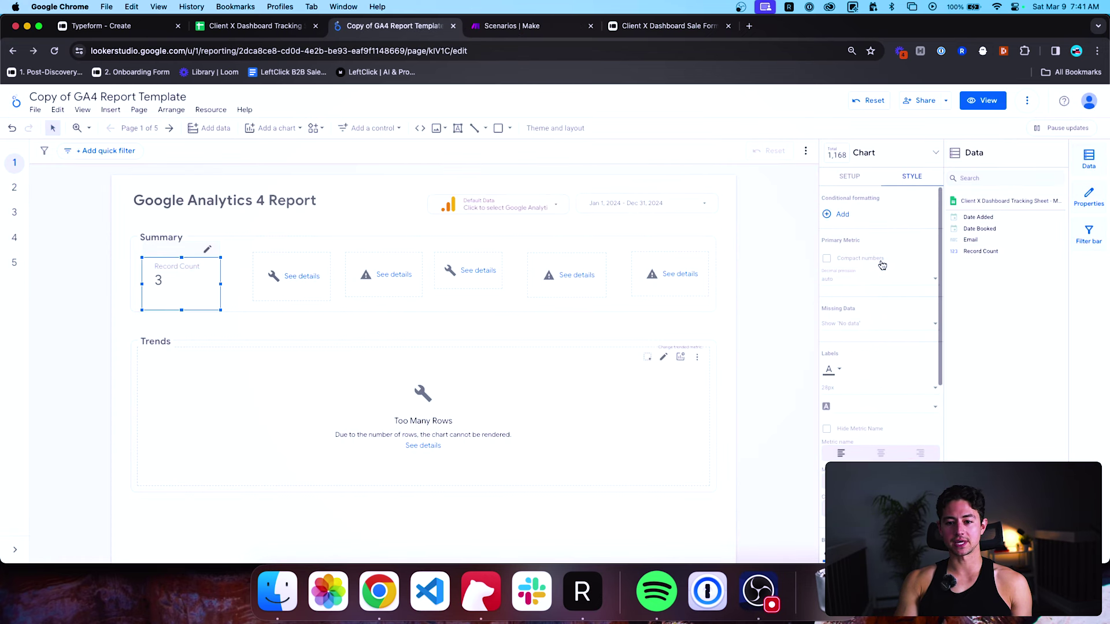
click(861, 179)
click(910, 180)
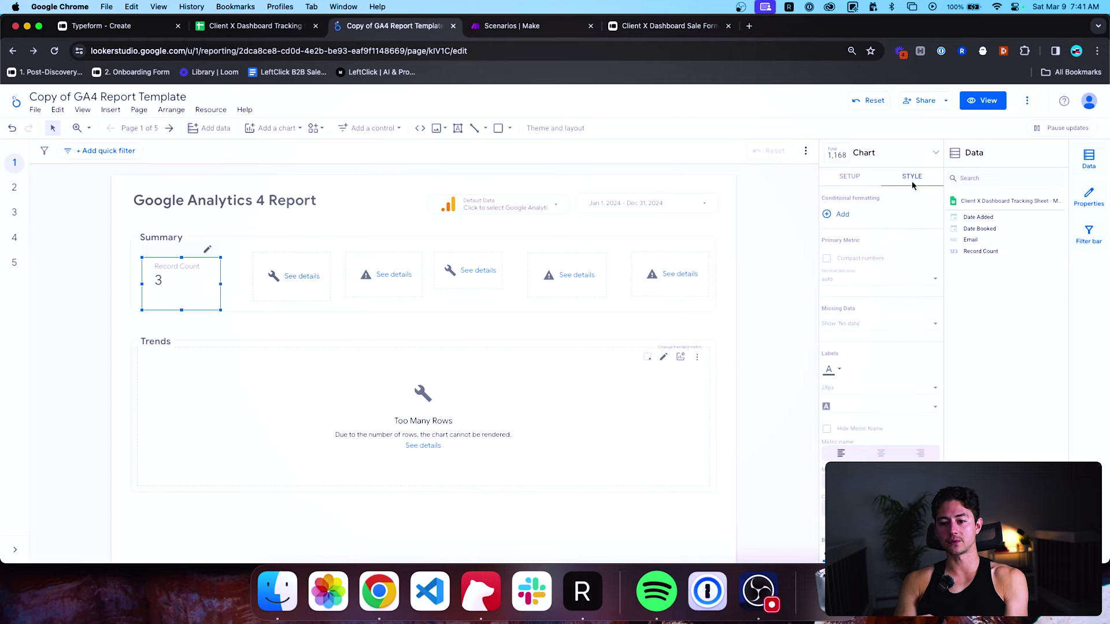
click(861, 180)
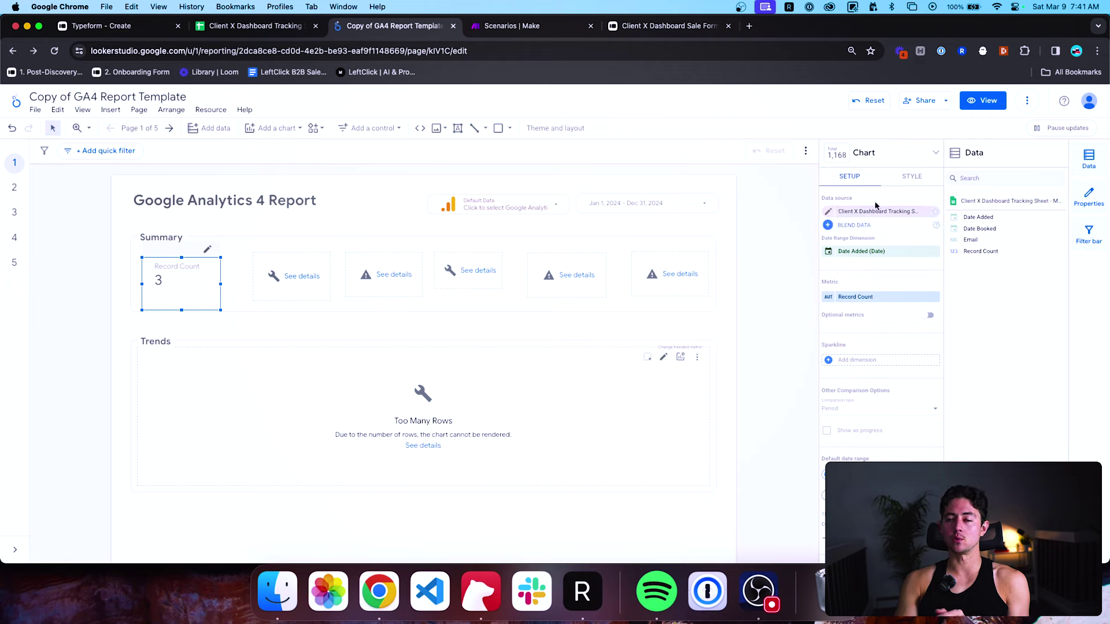
scroll(874, 281, down, 2)
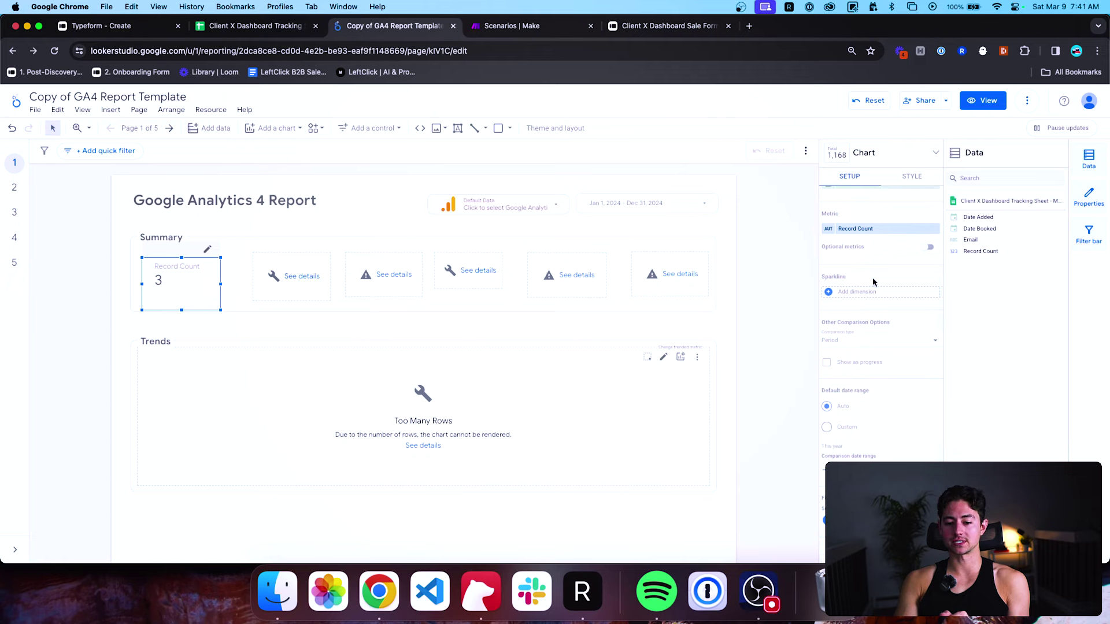
scroll(874, 281, up, 2)
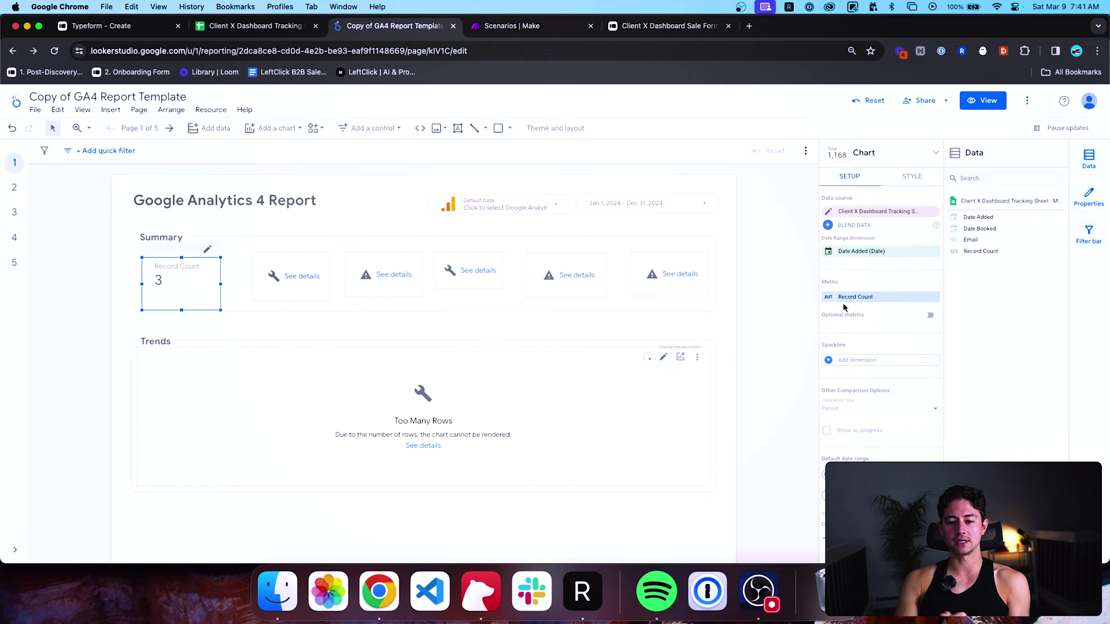
scroll(845, 308, down, 2)
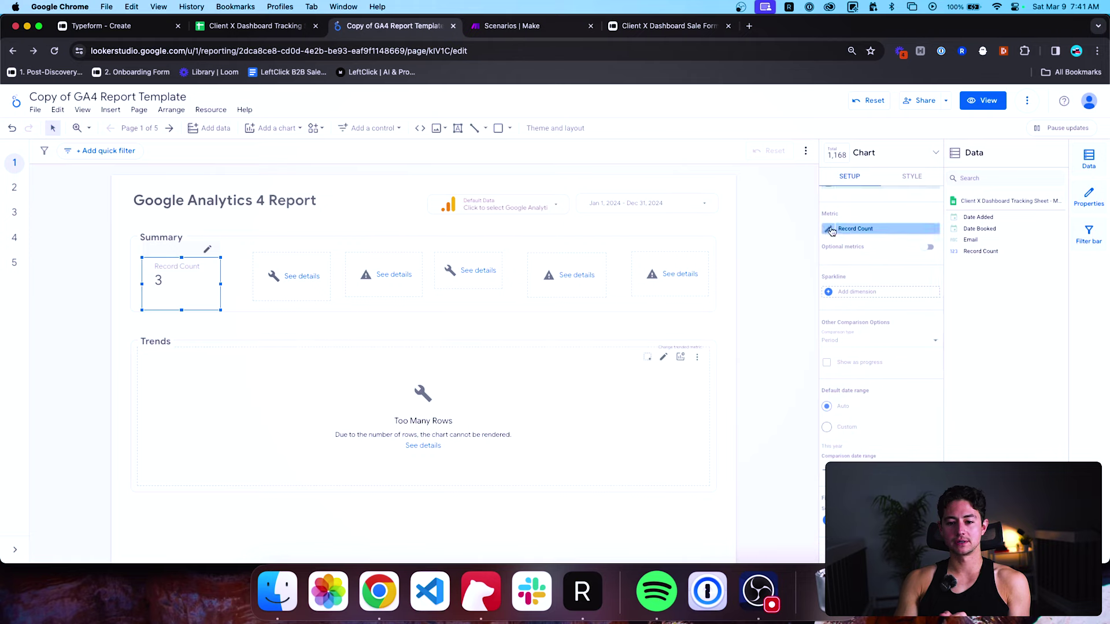
click(830, 229)
click(848, 202)
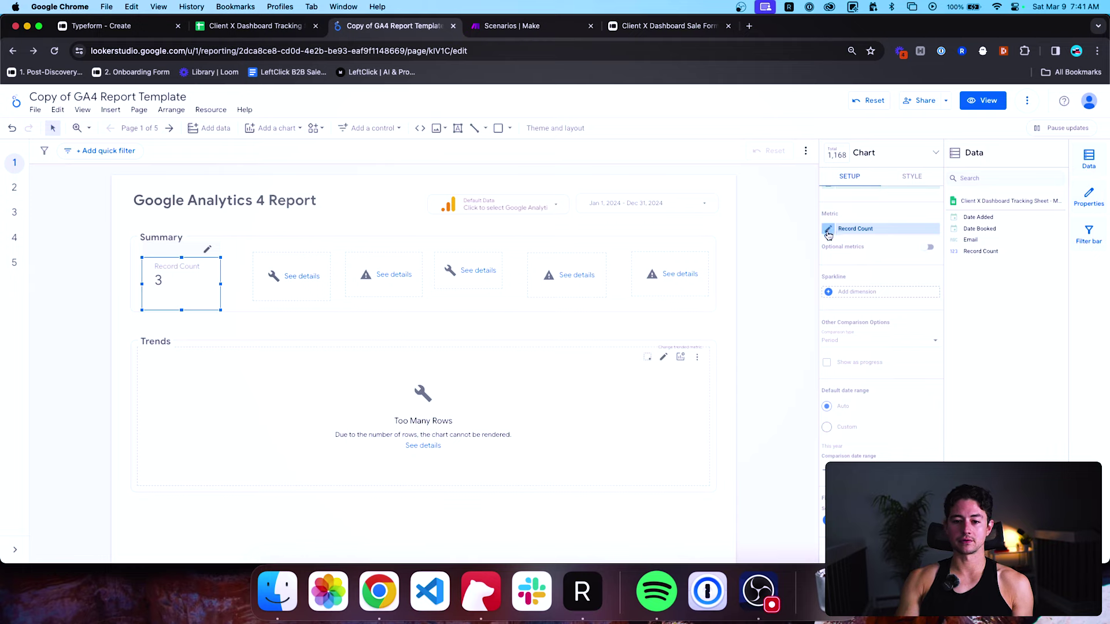
click(879, 227)
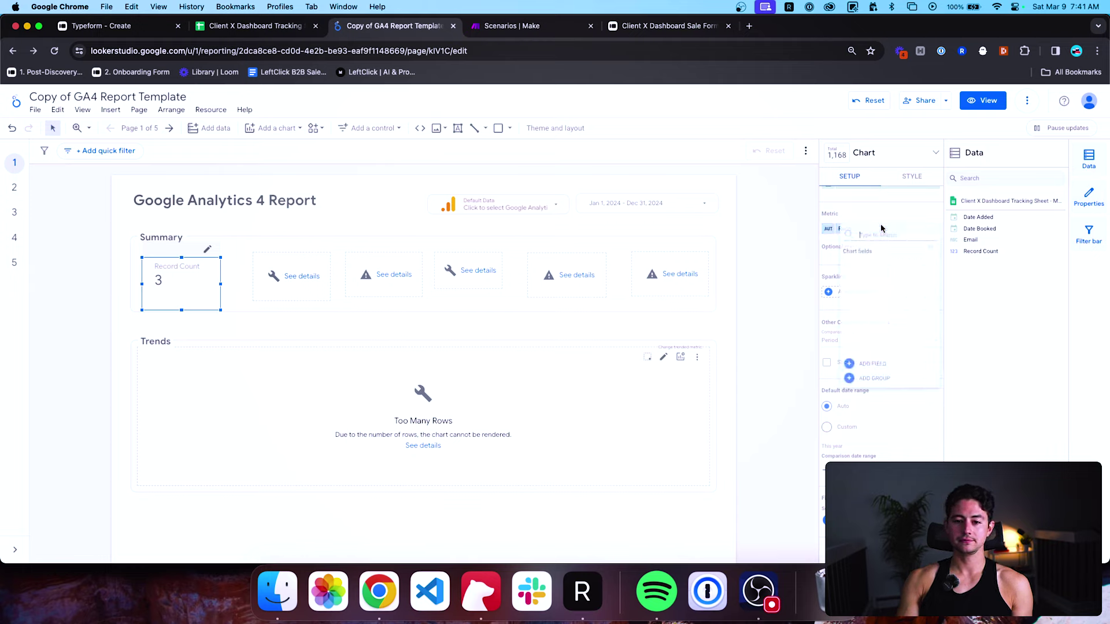
click(826, 234)
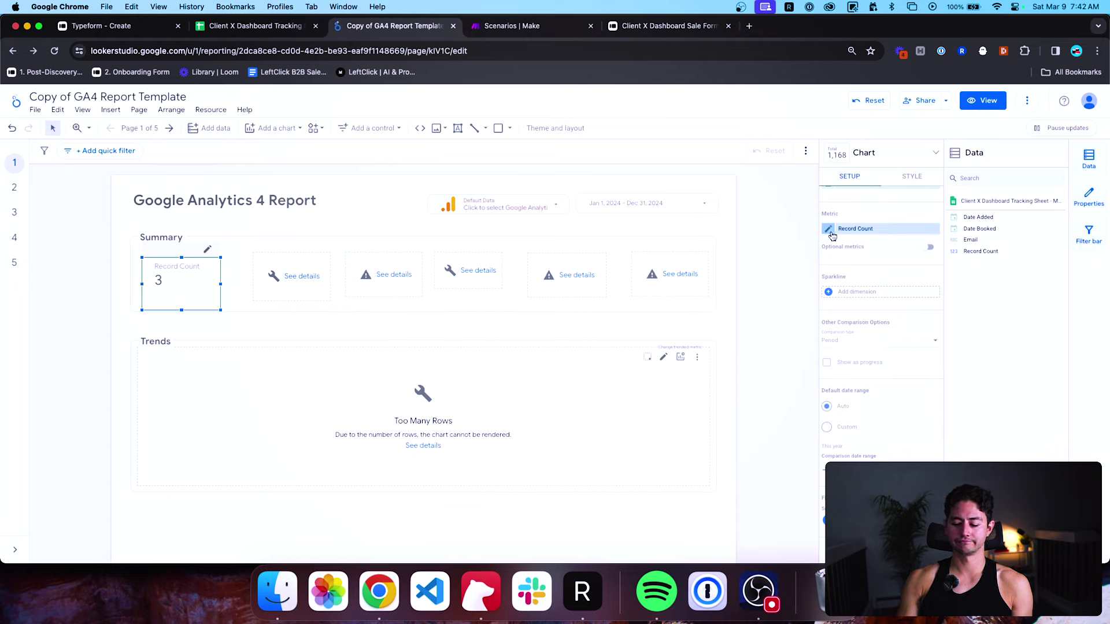
Rename the first scorecard's Record Count metric to 'Meetings Booked' and nudge the card slightly upward.
click(314, 277)
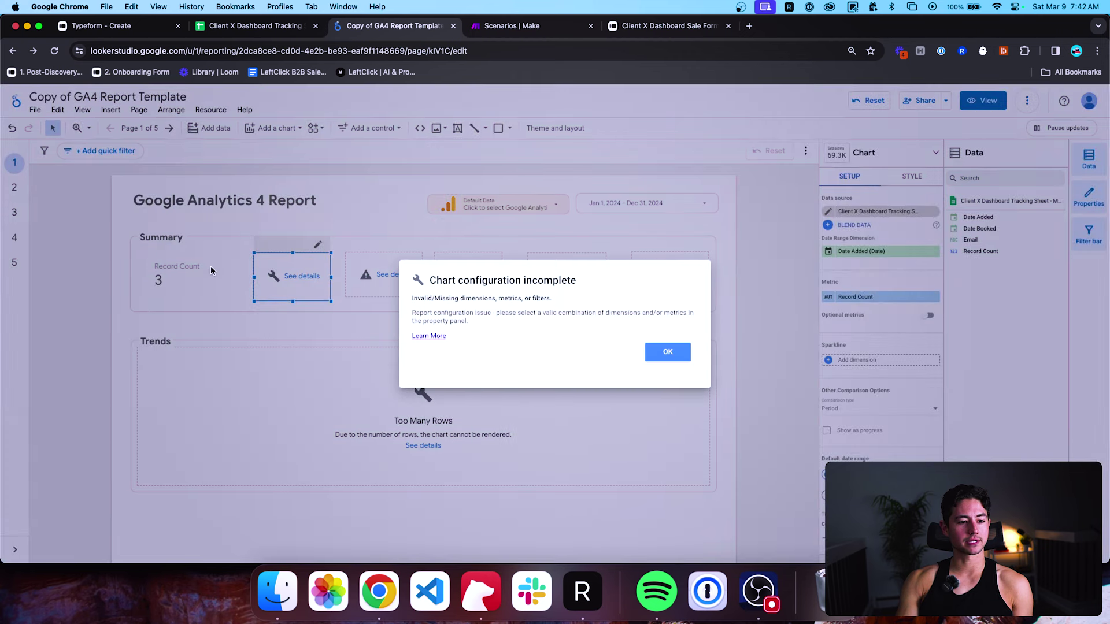
click(668, 352)
click(173, 279)
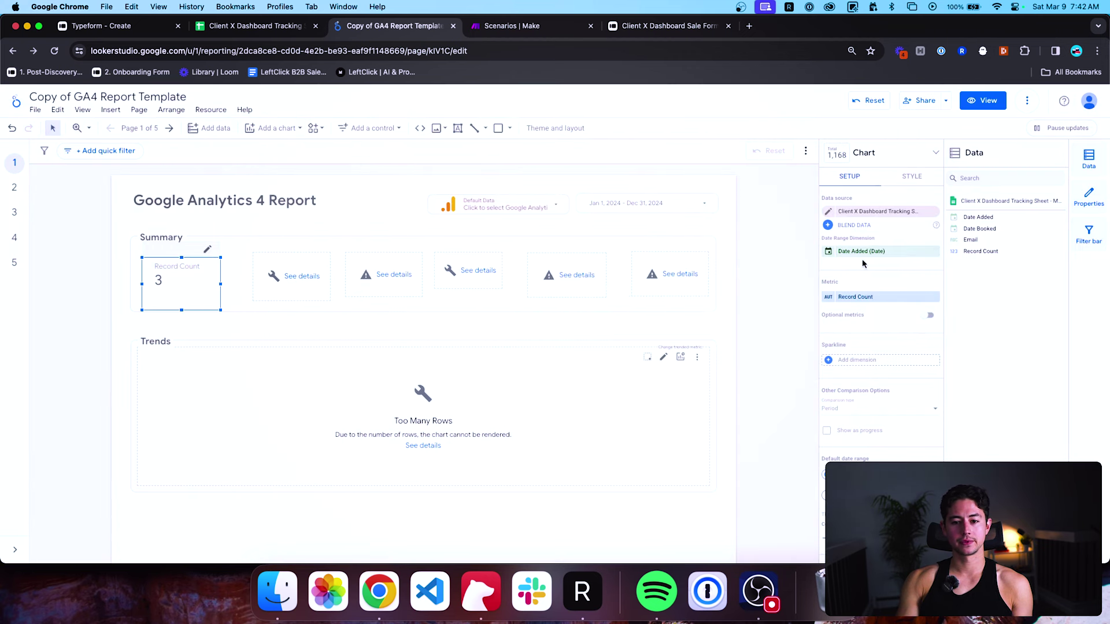
click(829, 299)
text(Me)
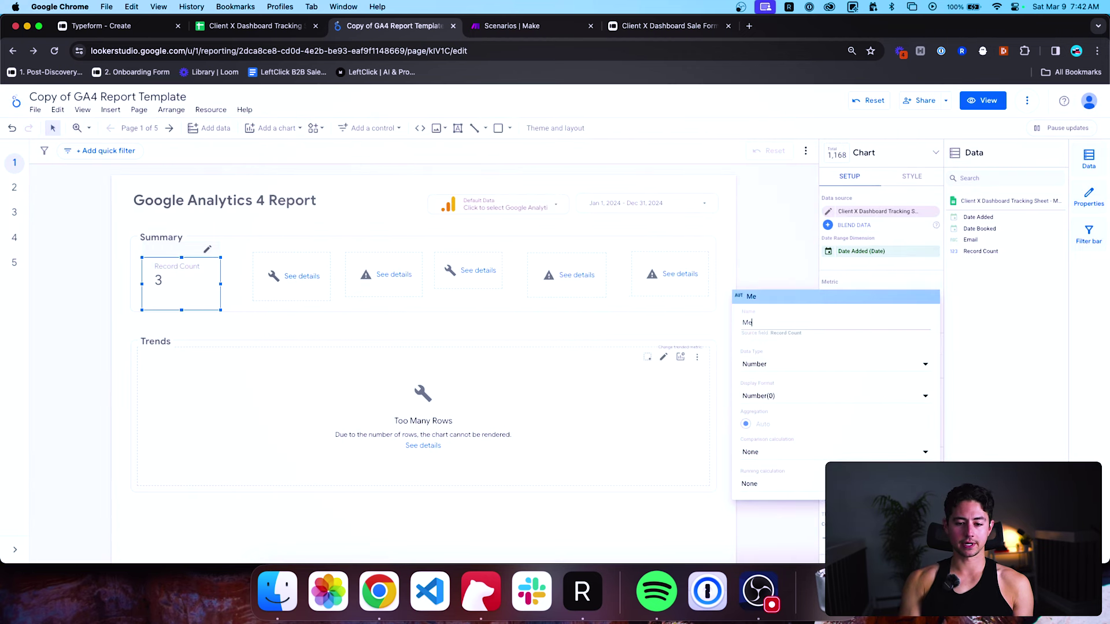
text(etings Booked)
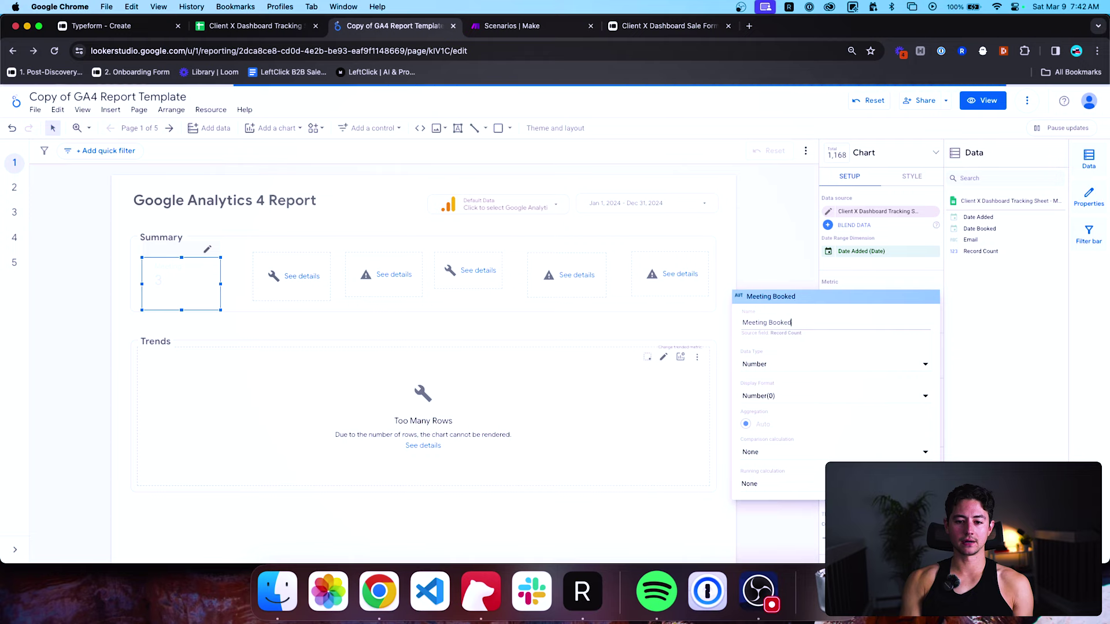
key(alt+Left)
key(Left)
text(s)
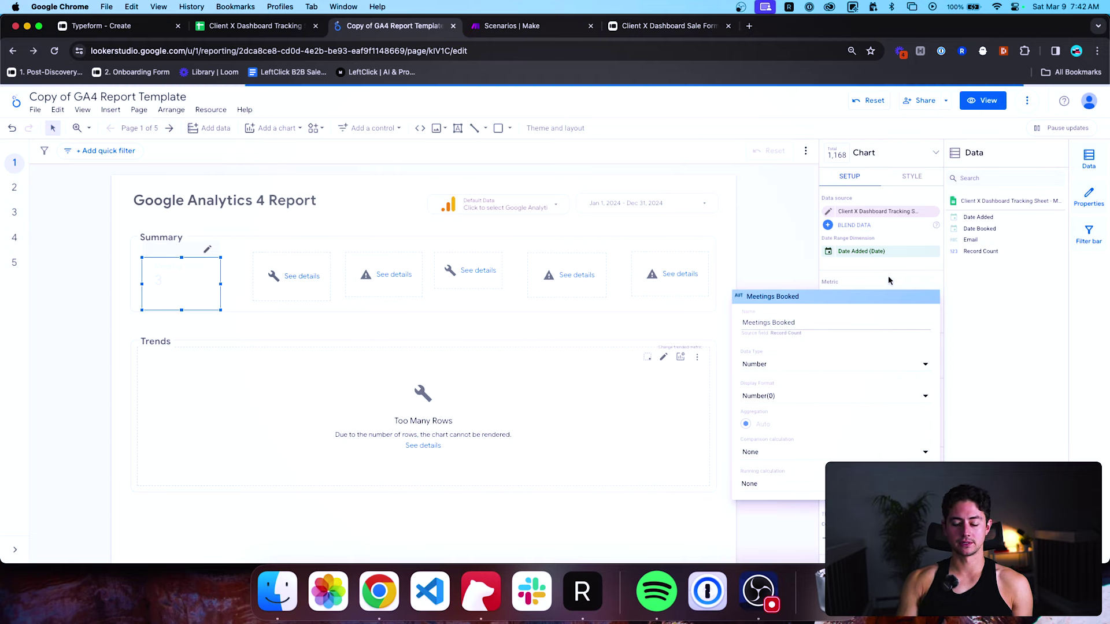
click(889, 278)
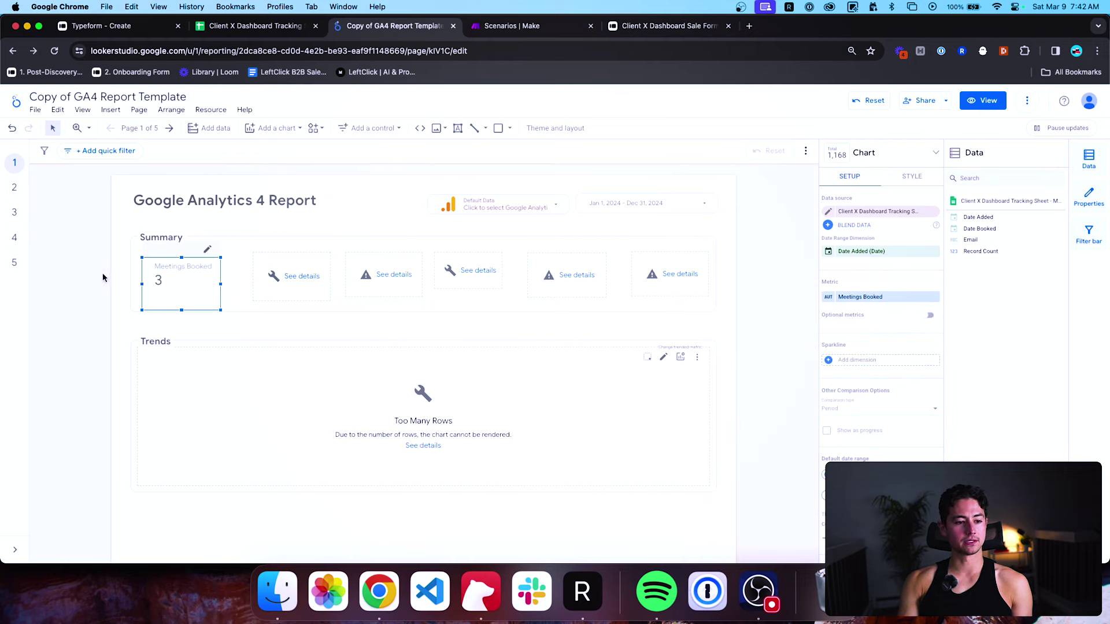
drag(160, 272, 167, 267)
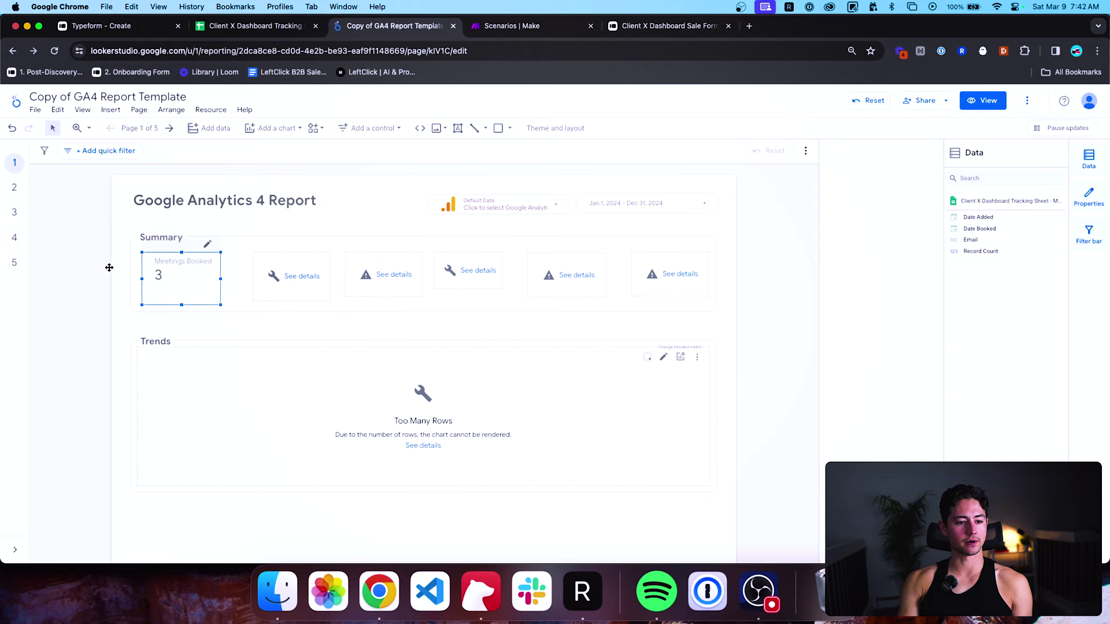
Delete the four placeholder charts, copy the Meetings Booked scorecard beside it, and open the data source's fields.
click(109, 268)
click(316, 260)
key(Delete)
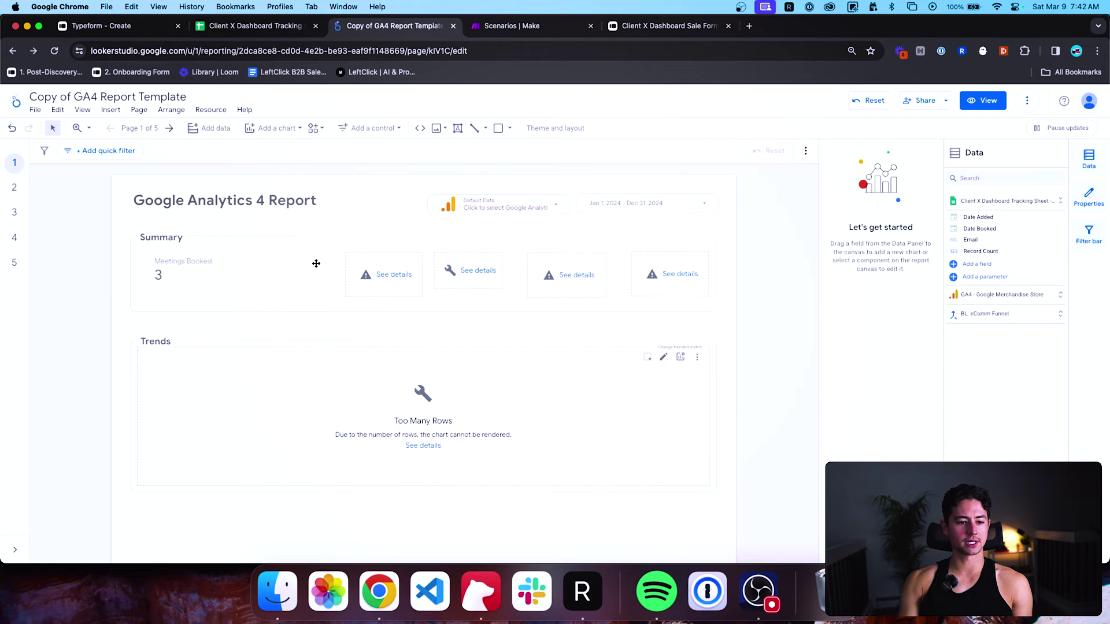
click(355, 266)
key(Delete)
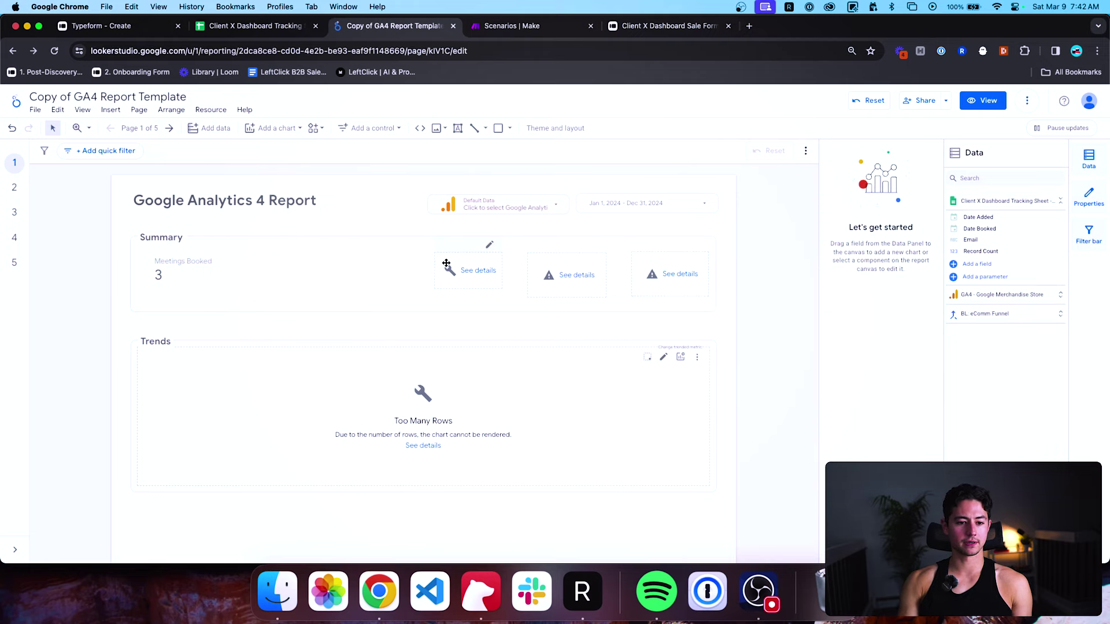
click(446, 264)
key(Delete)
click(559, 260)
key(Delete)
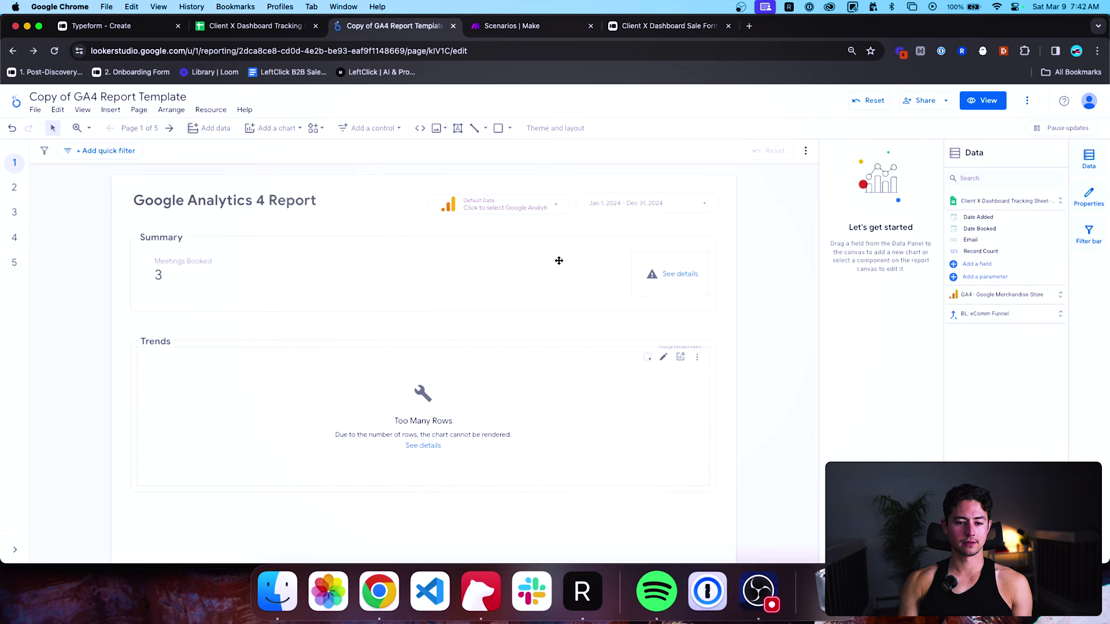
drag(185, 279, 289, 283)
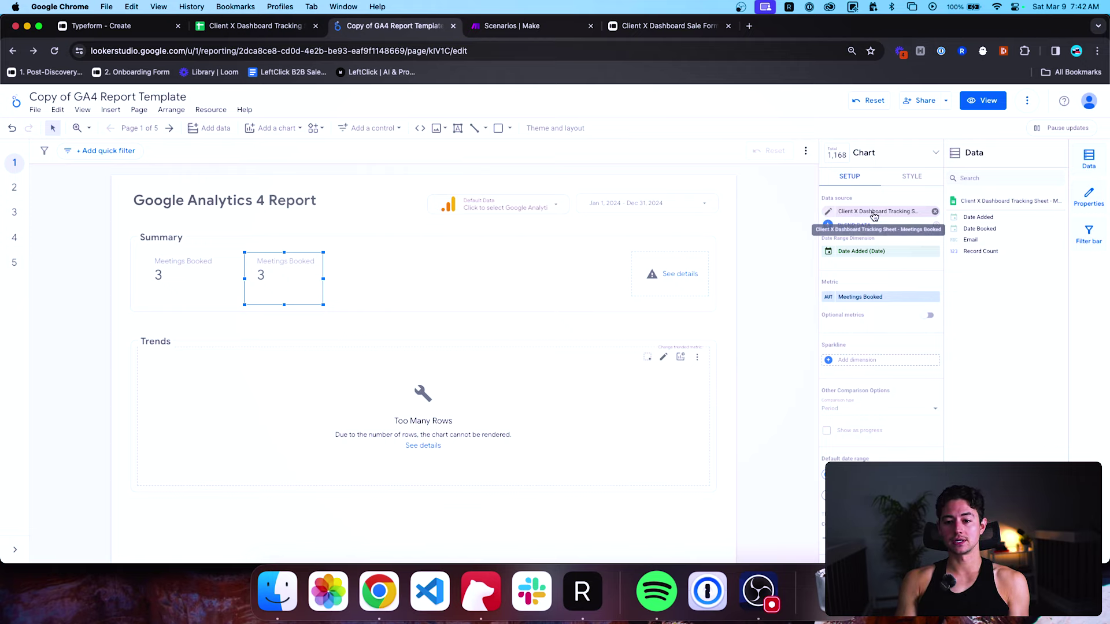
click(827, 214)
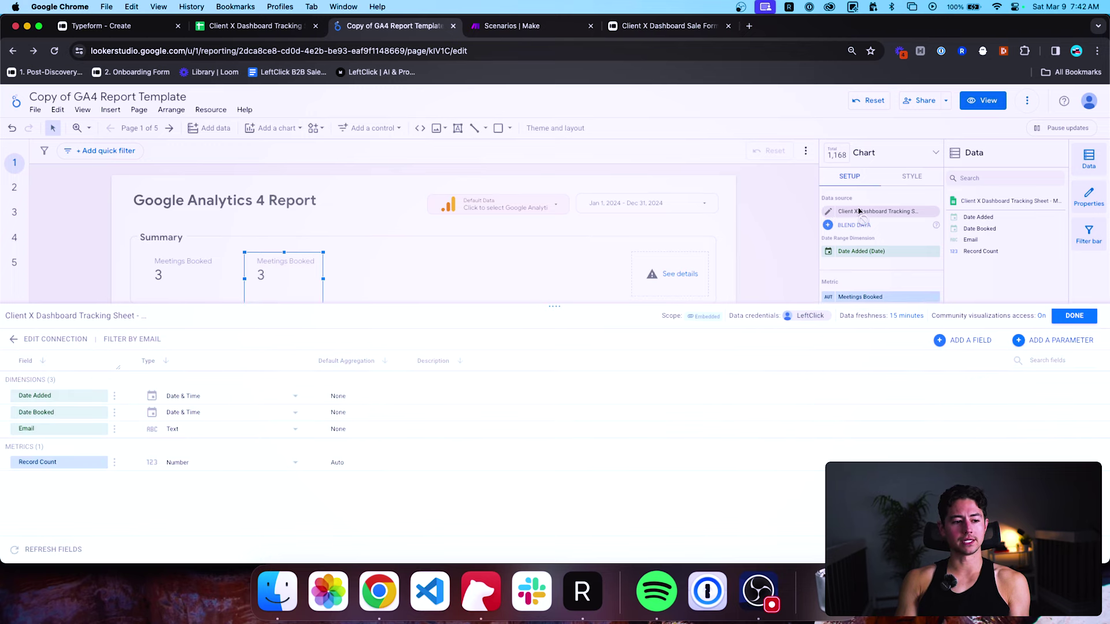
Add the Client X Dashboard Tracking Sheet's Proposals Sent worksheet as a new Google Sheets data source.
click(1059, 320)
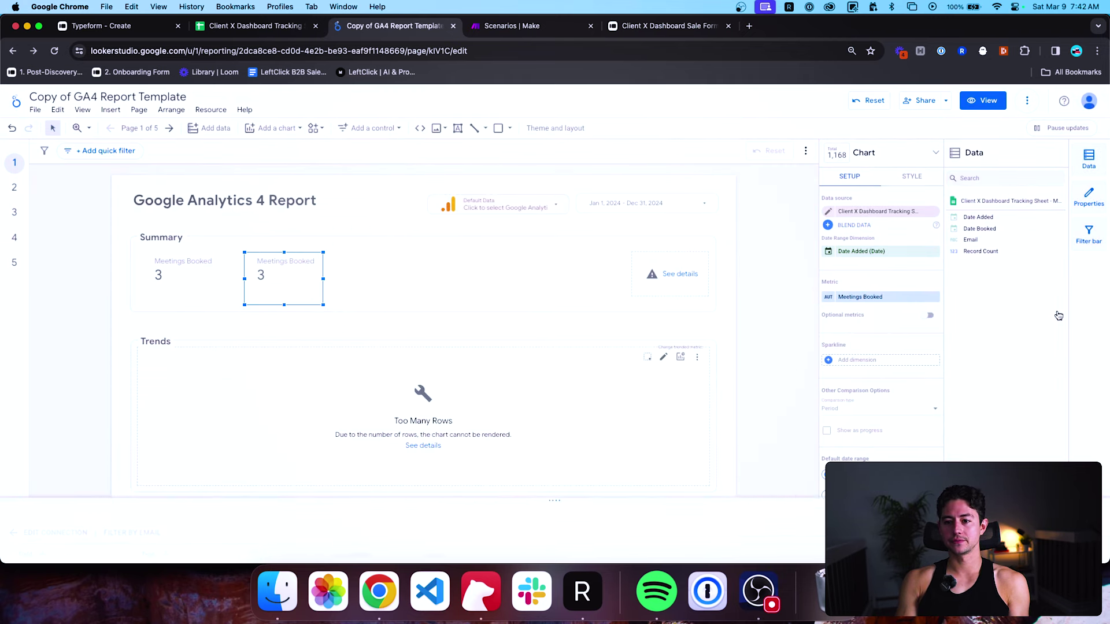
click(1085, 164)
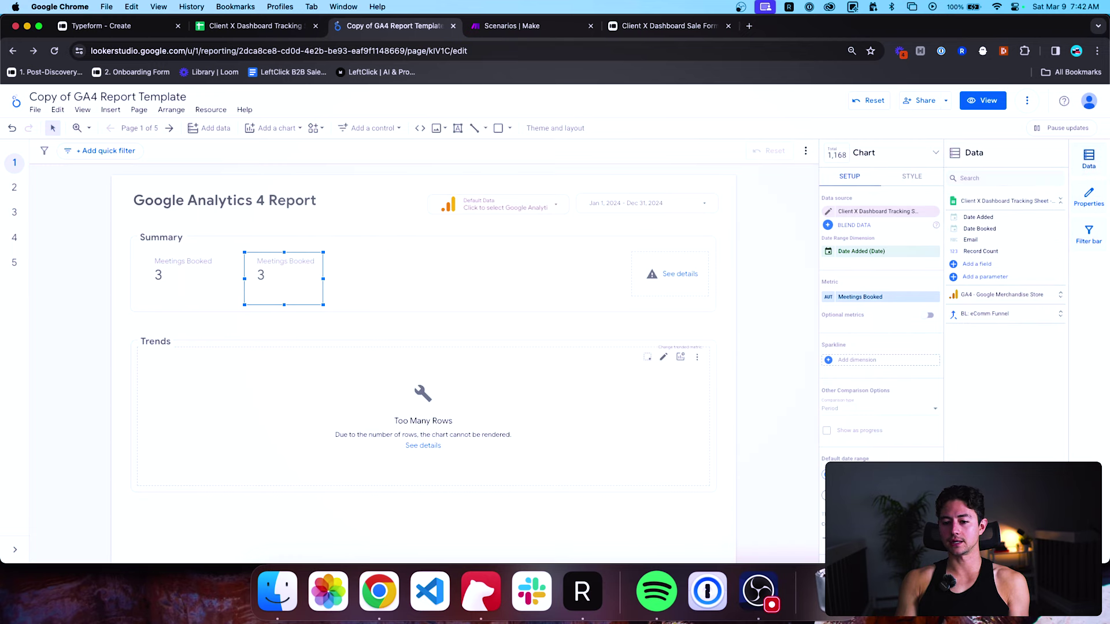
click(1006, 553)
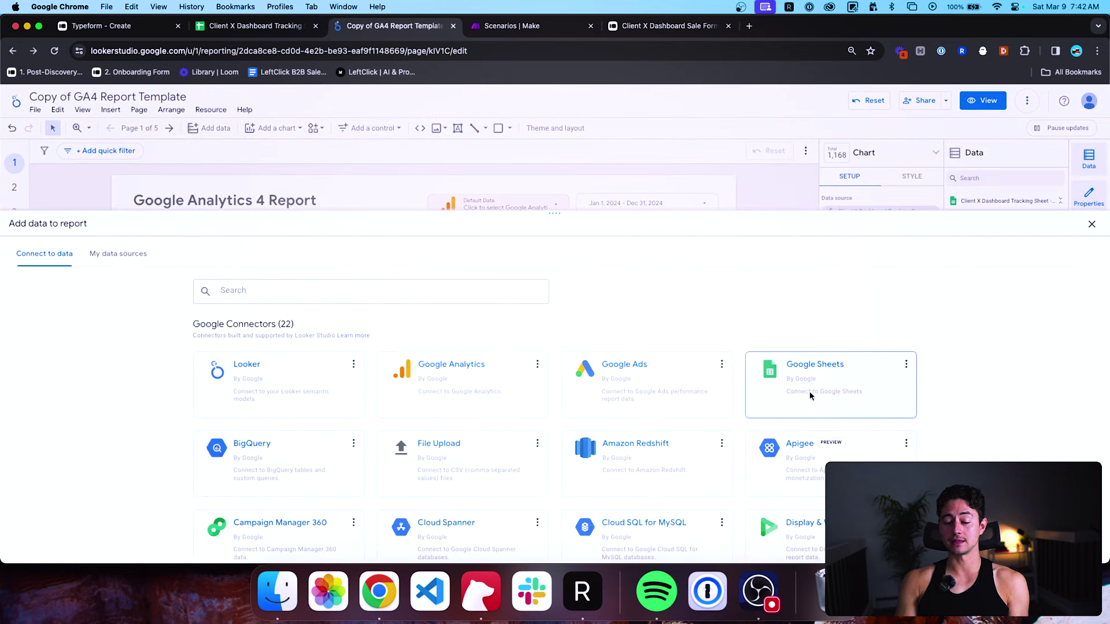
click(809, 390)
click(180, 337)
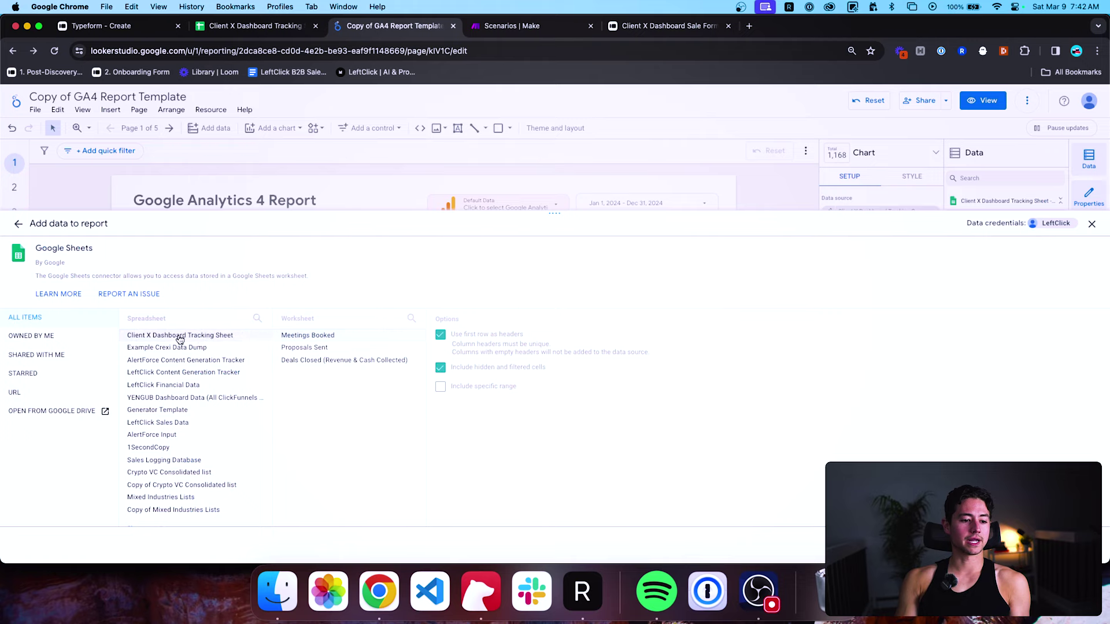
click(356, 348)
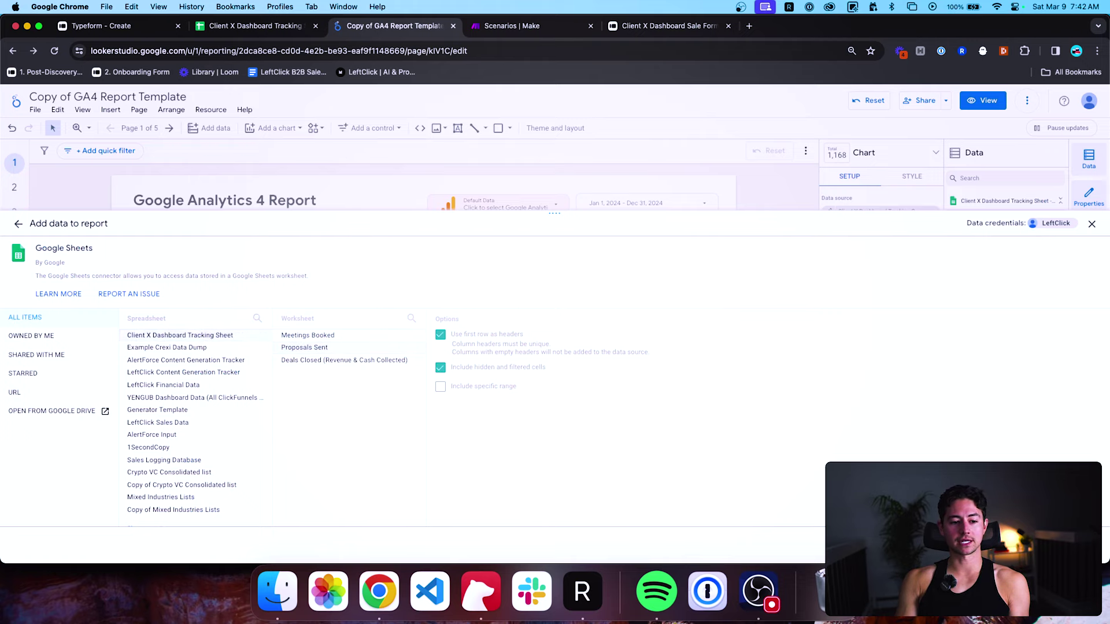
click(1070, 543)
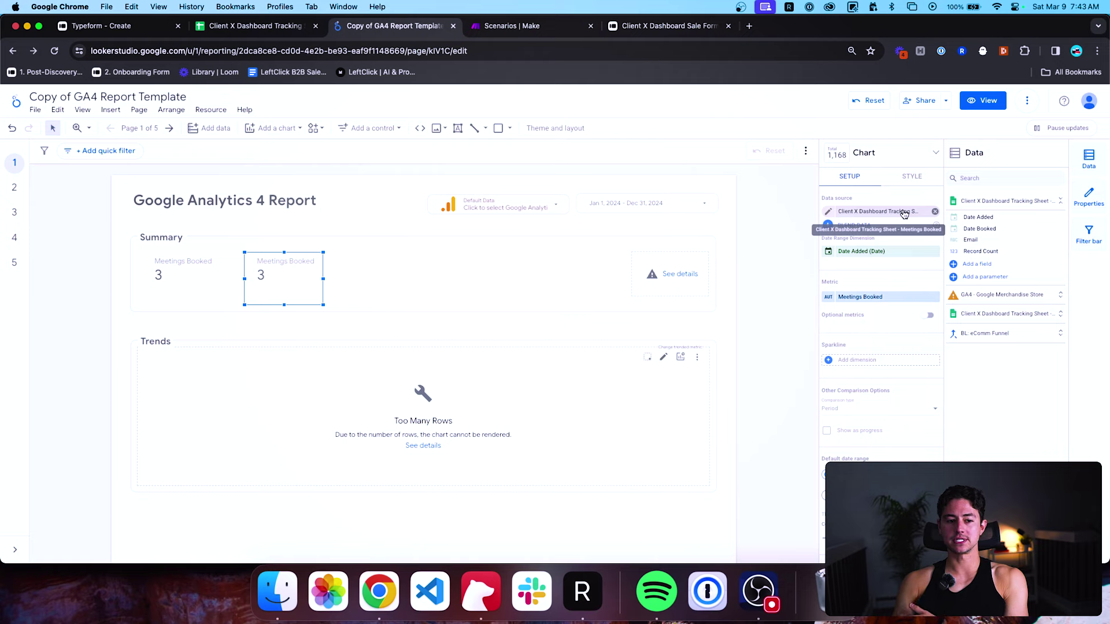
click(909, 213)
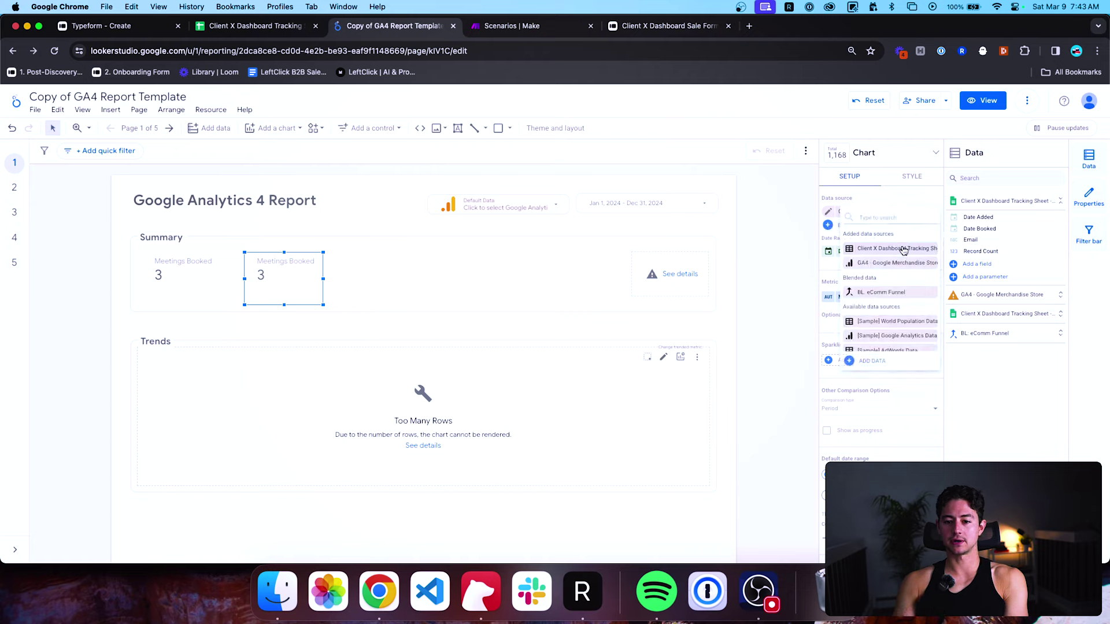
Switch the second scorecard's data source to the Proposals Sent sheet so it shows 1.
text(propo)
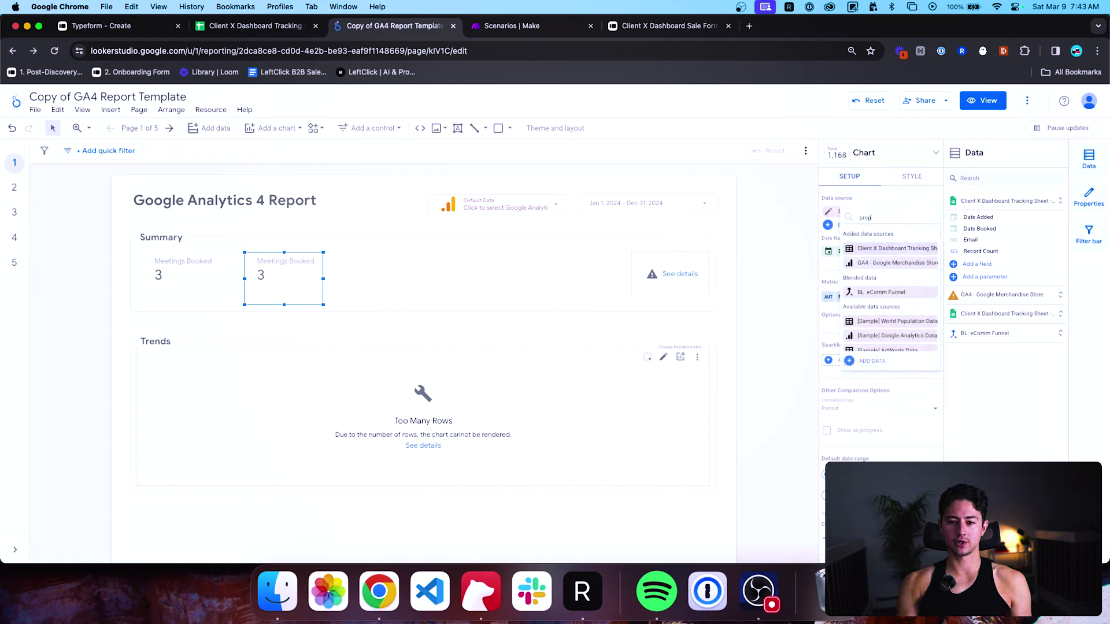
key(BackSpace)
key(BackSpace)
key(BackSpace)
key(BackSpace)
key(BackSpace)
click(242, 297)
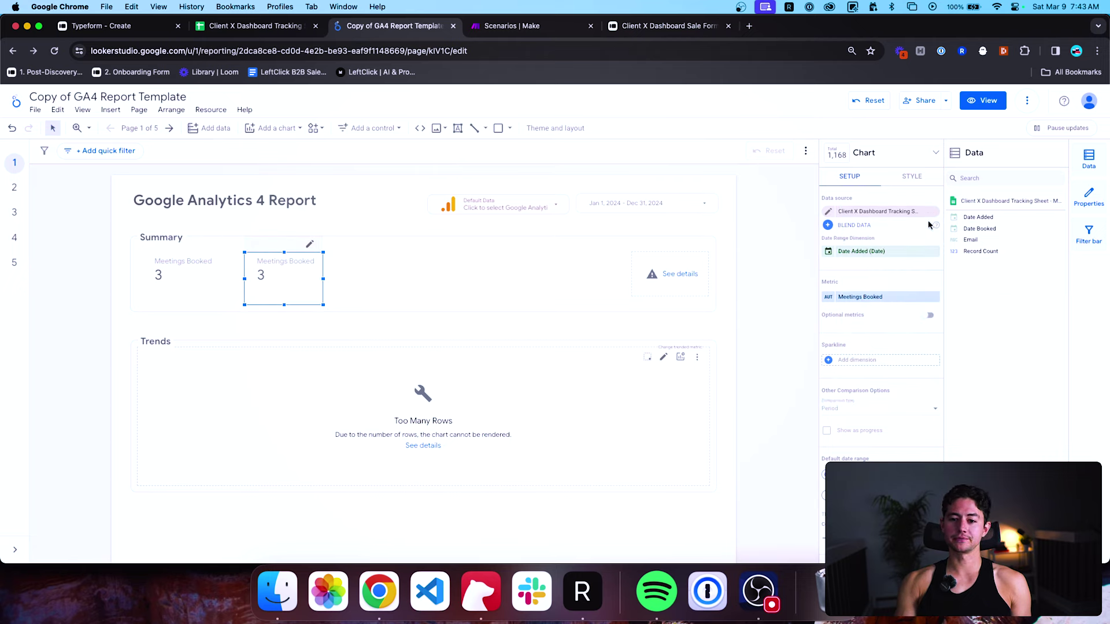
click(935, 216)
click(864, 213)
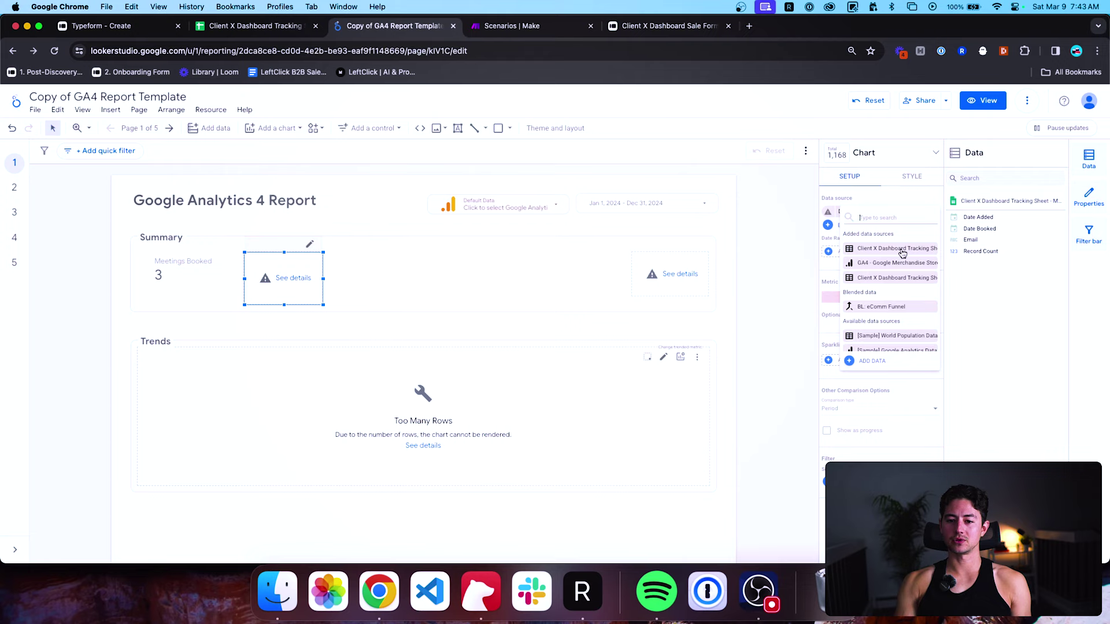
click(902, 250)
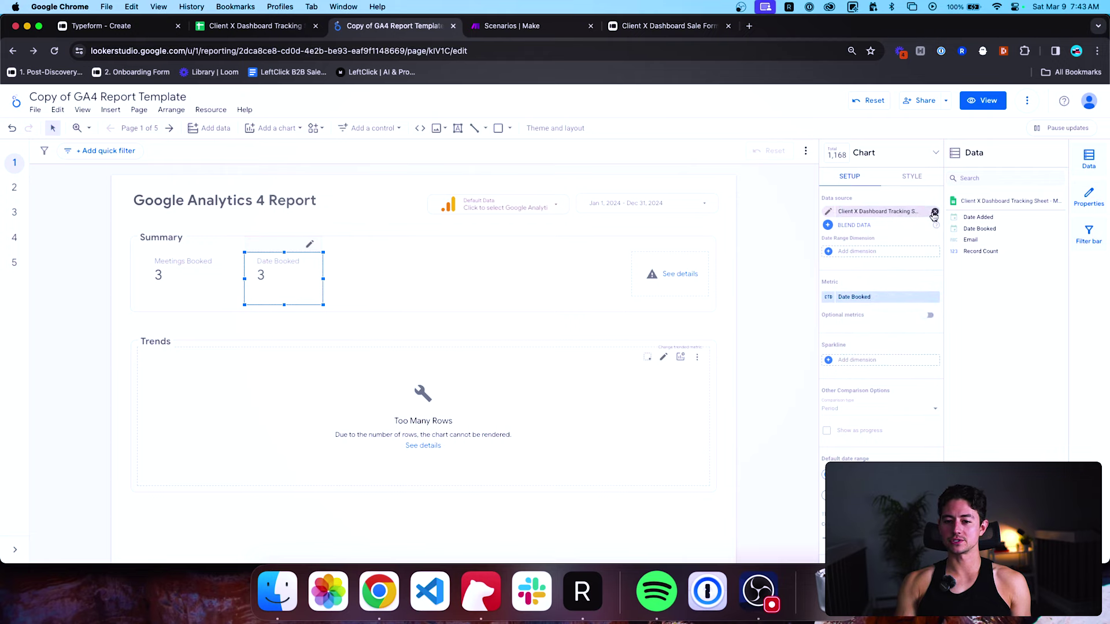
click(934, 213)
click(885, 211)
click(891, 281)
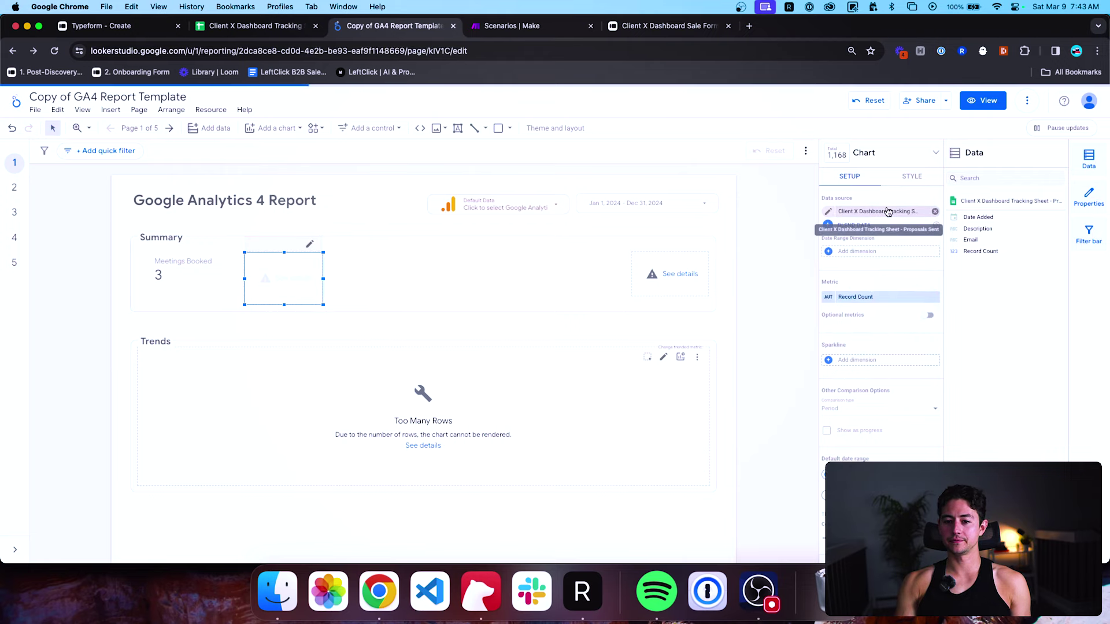
click(717, 234)
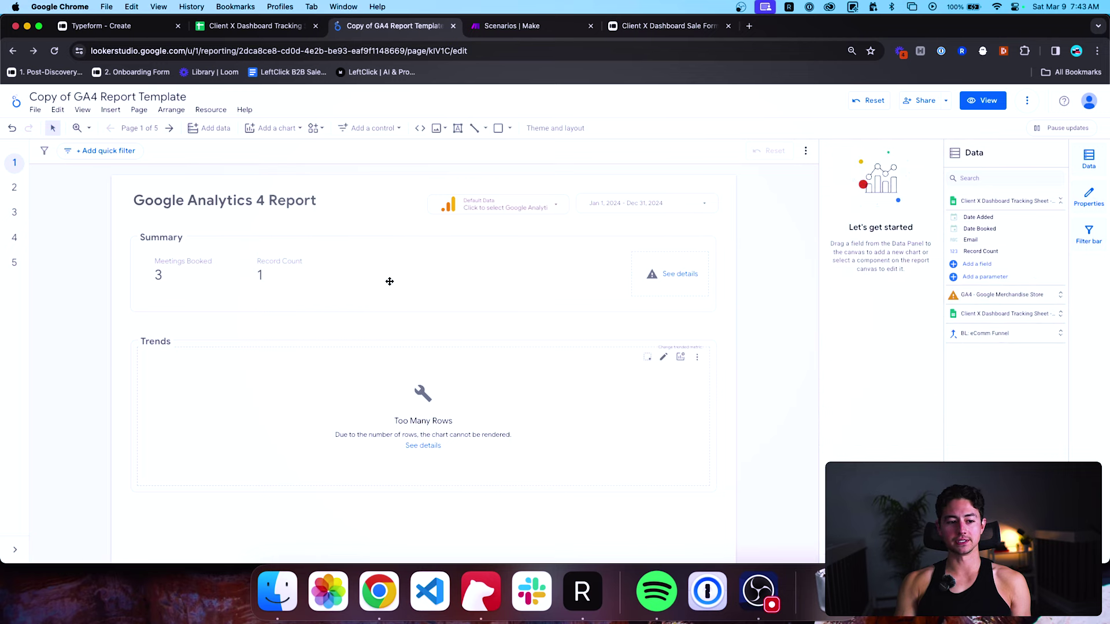
Rename the second scorecard's Record Count metric to 'Proposals Sent'.
click(262, 281)
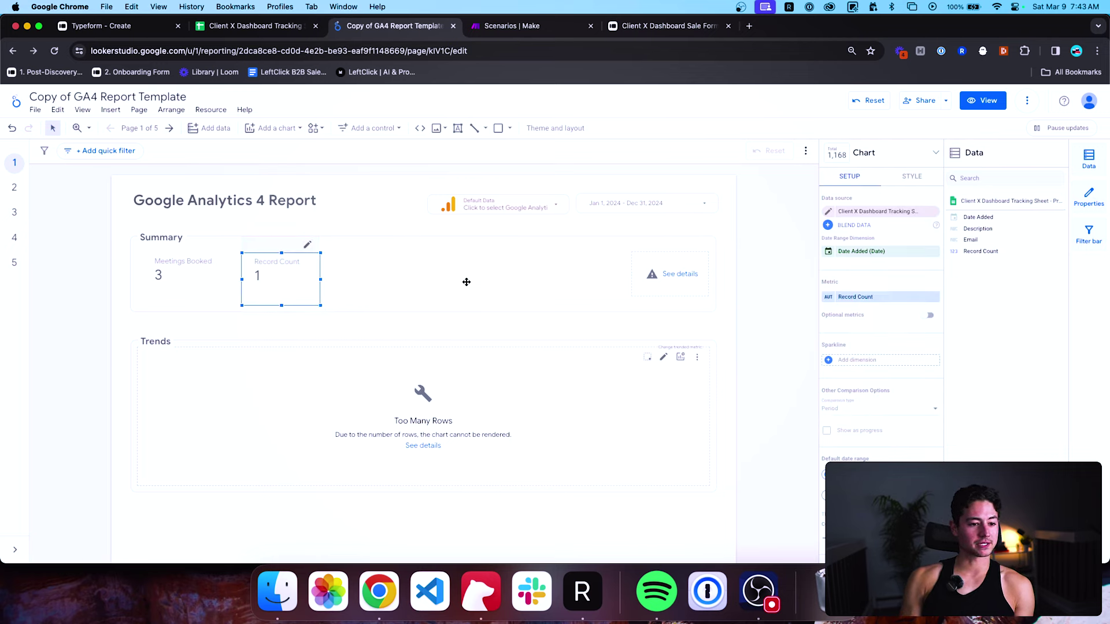
click(754, 271)
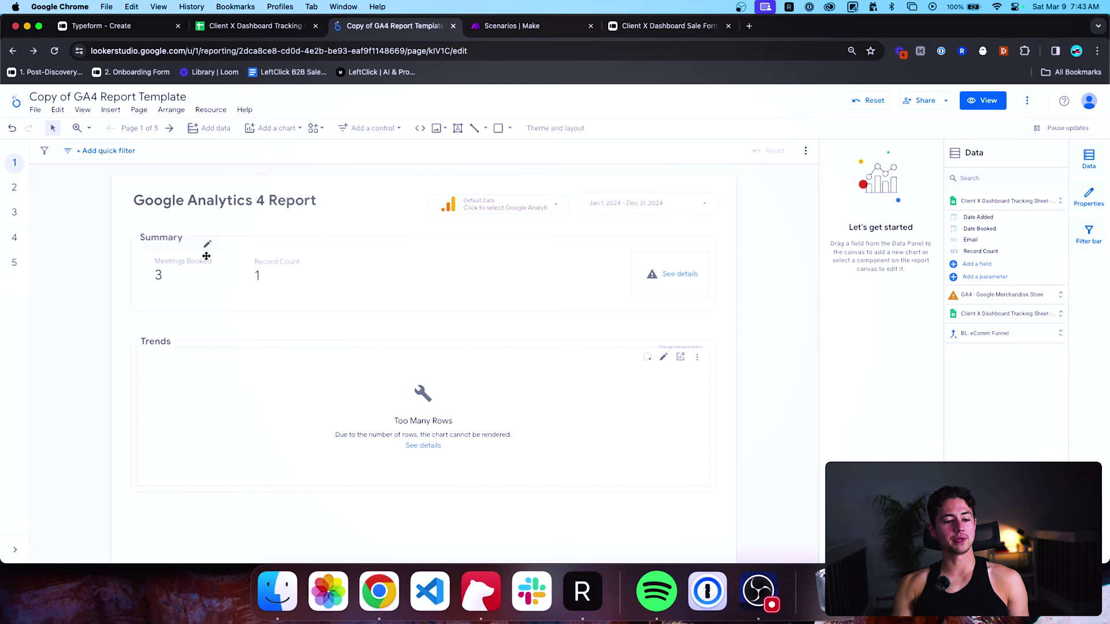
click(262, 269)
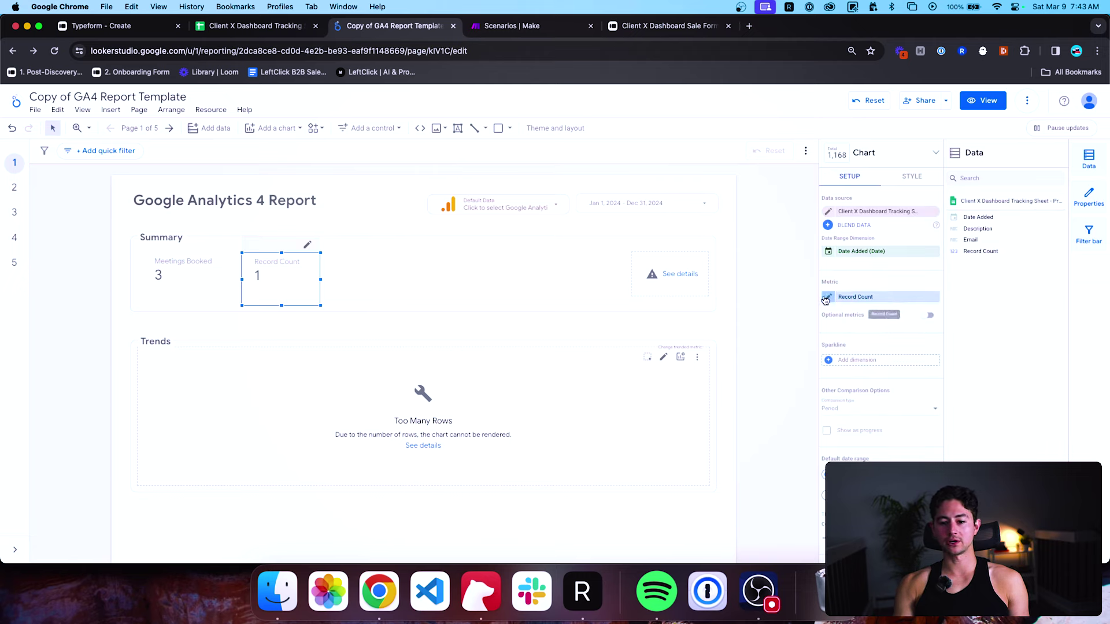
click(826, 297)
text(Pr)
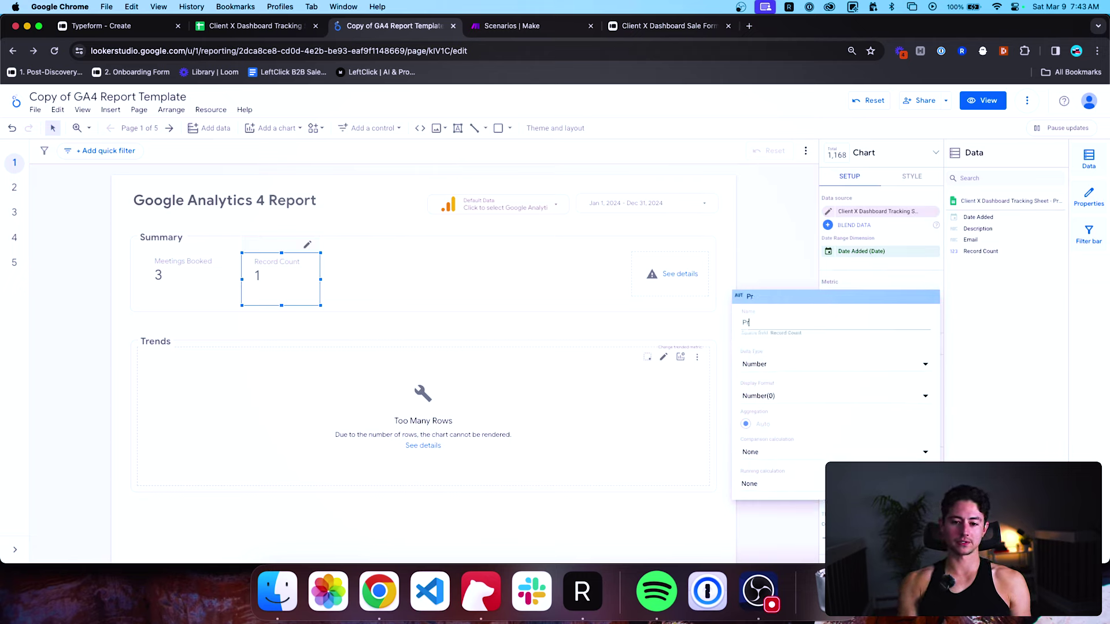
text(oposals Sent)
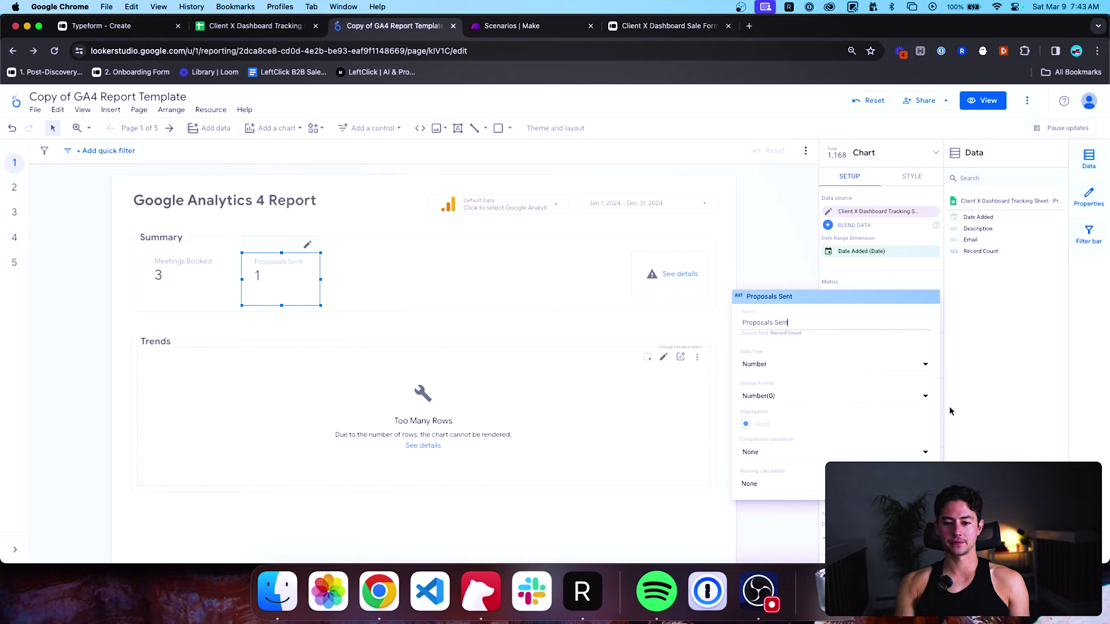
click(950, 411)
click(680, 304)
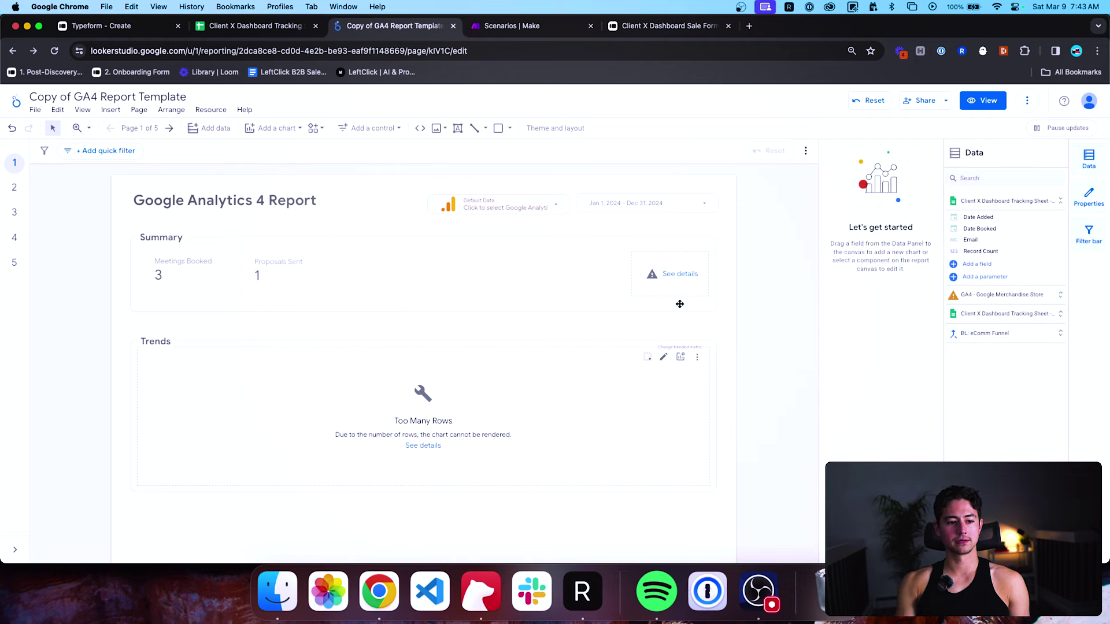
click(252, 264)
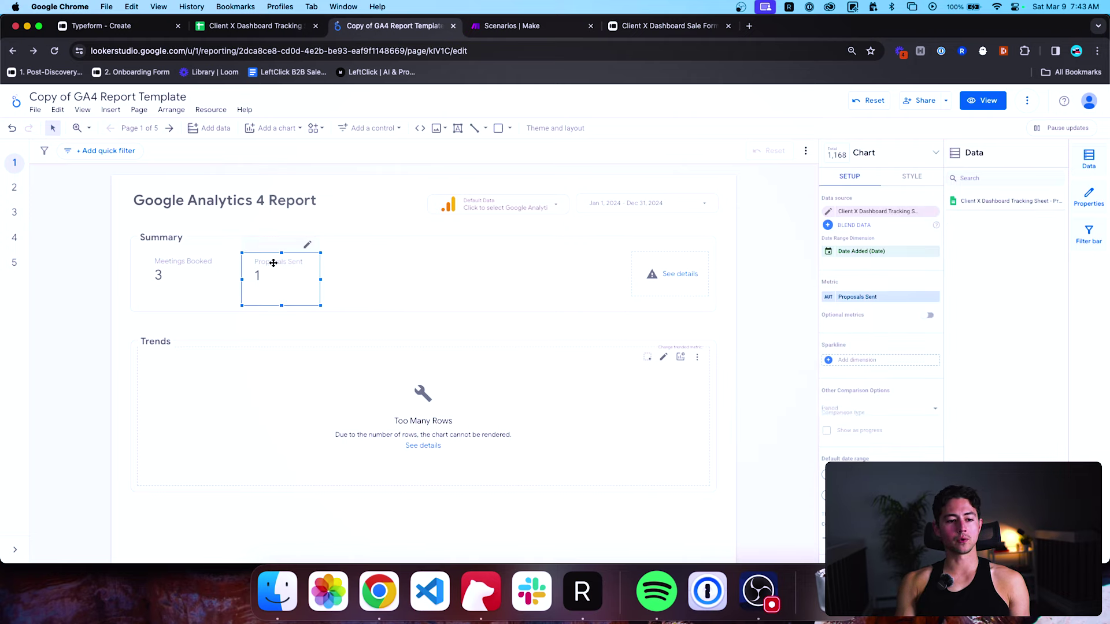
Duplicate the Proposals Sent scorecard and place the copy directly to its right in the Summary row.
key(ctrl+d)
drag(310, 285, 391, 275)
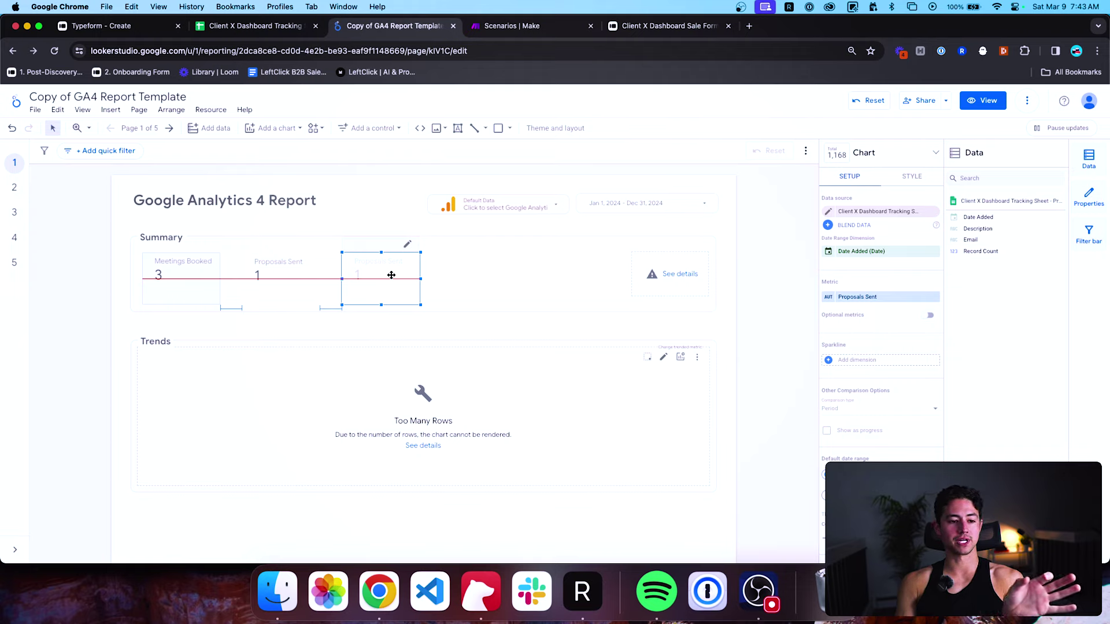
drag(391, 275, 390, 275)
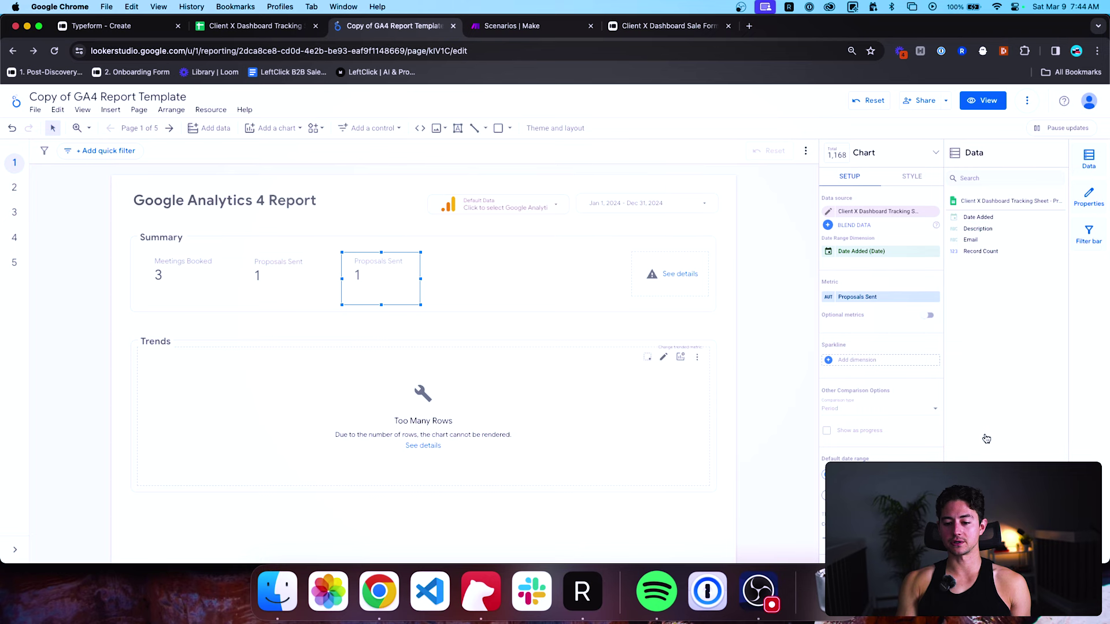
Connect the Client X Dashboard Tracking Sheet's Deals Closed (Revenue & Cash Collected) worksheet via Google Sheets.
click(1006, 543)
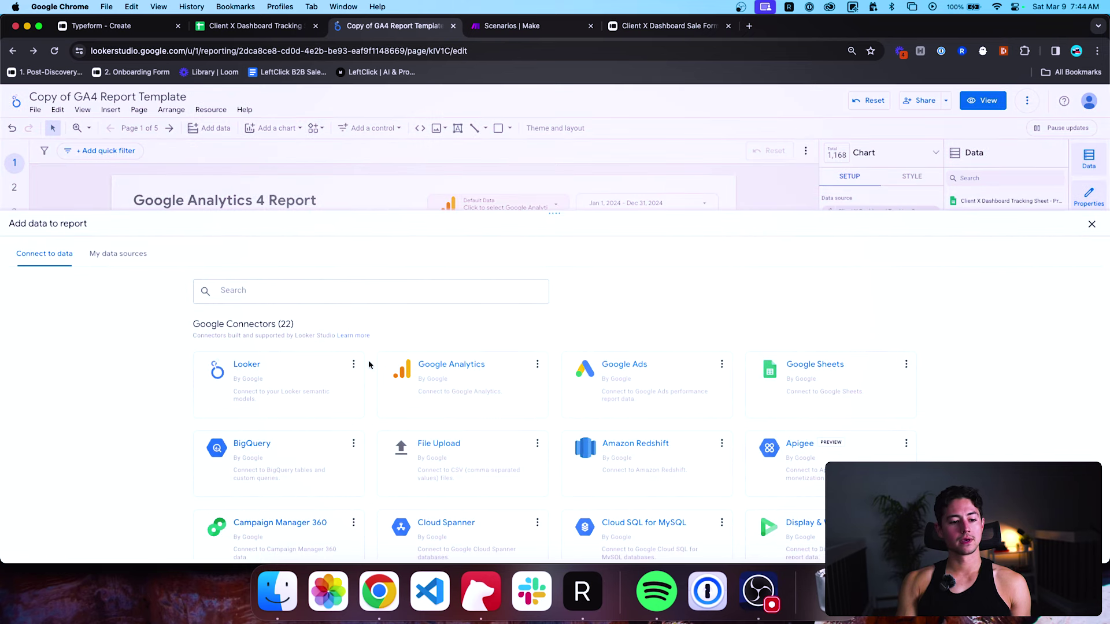
click(817, 372)
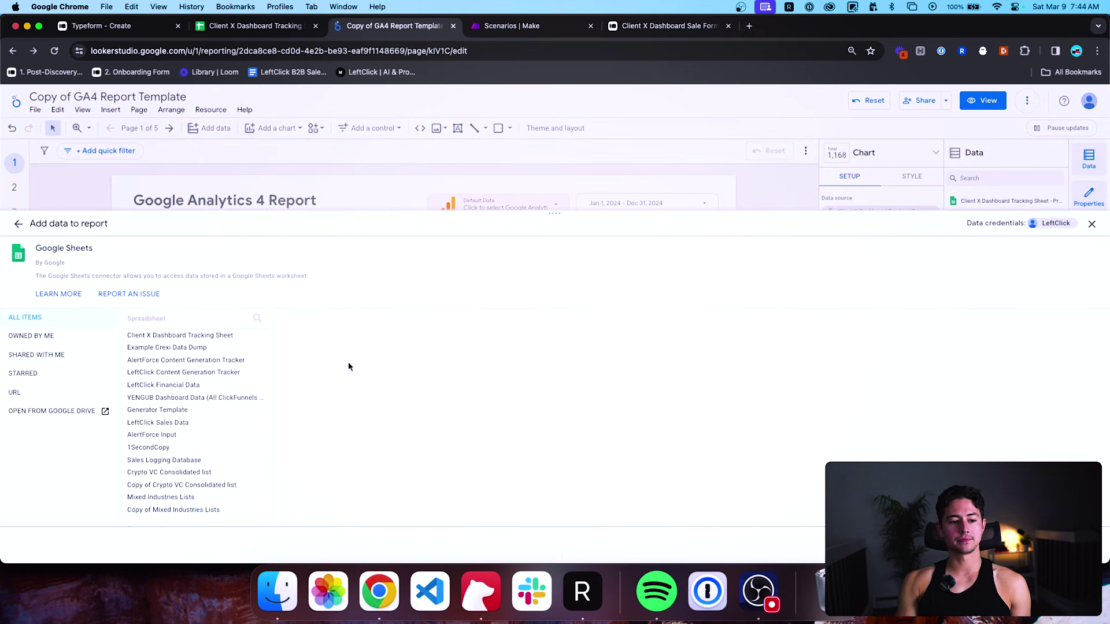
click(168, 336)
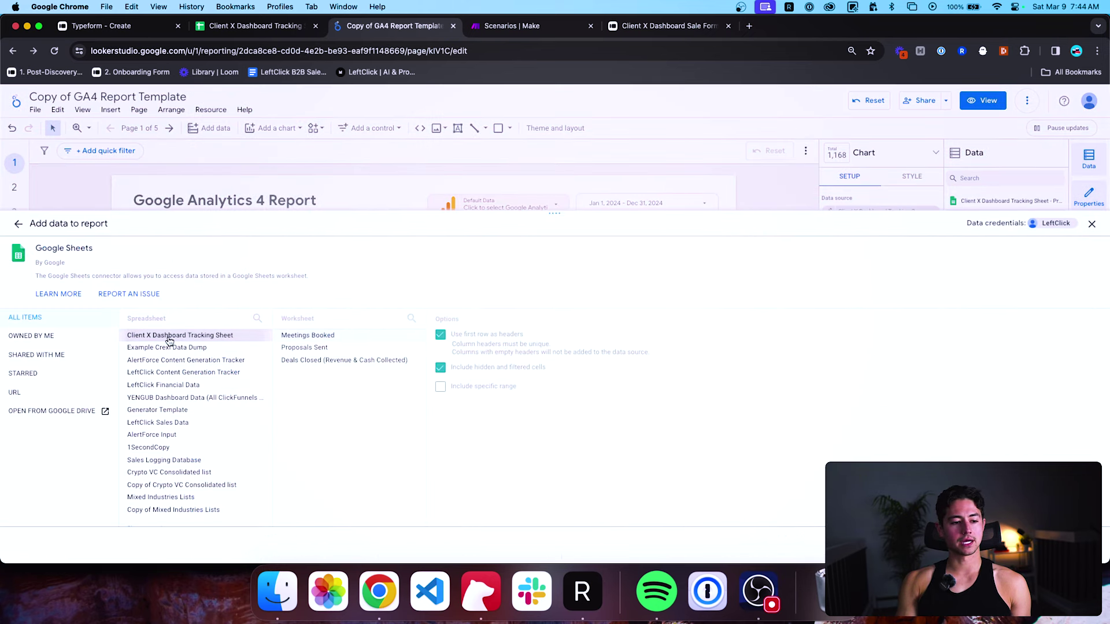
click(370, 360)
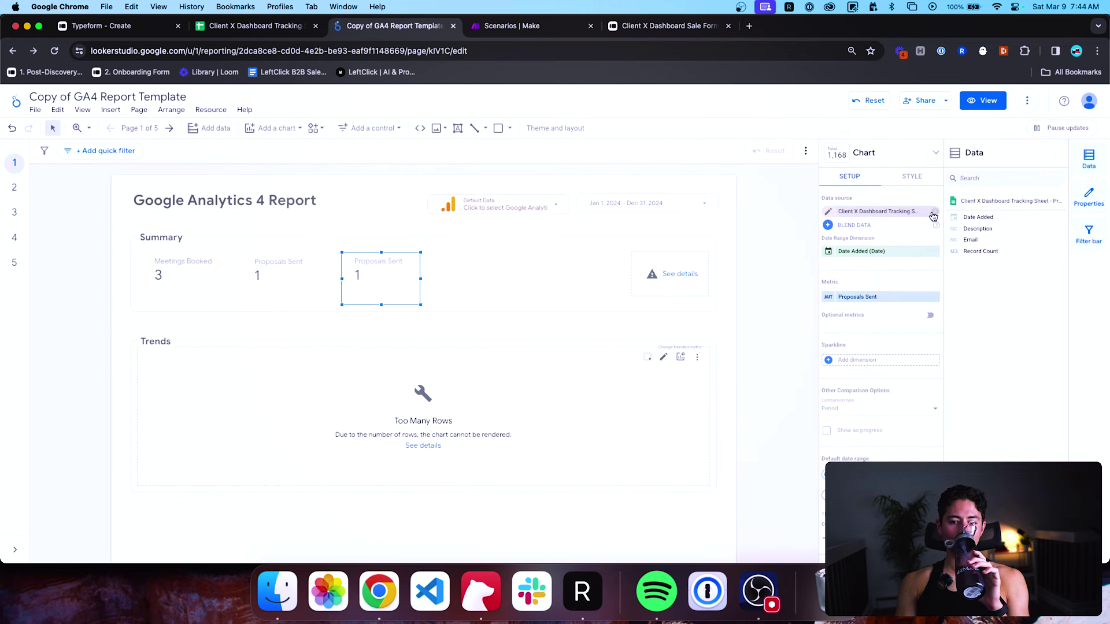
Undo the scorecard's last data change and point the third scorecard at the Deals Closed worksheet.
key(ctrl+z)
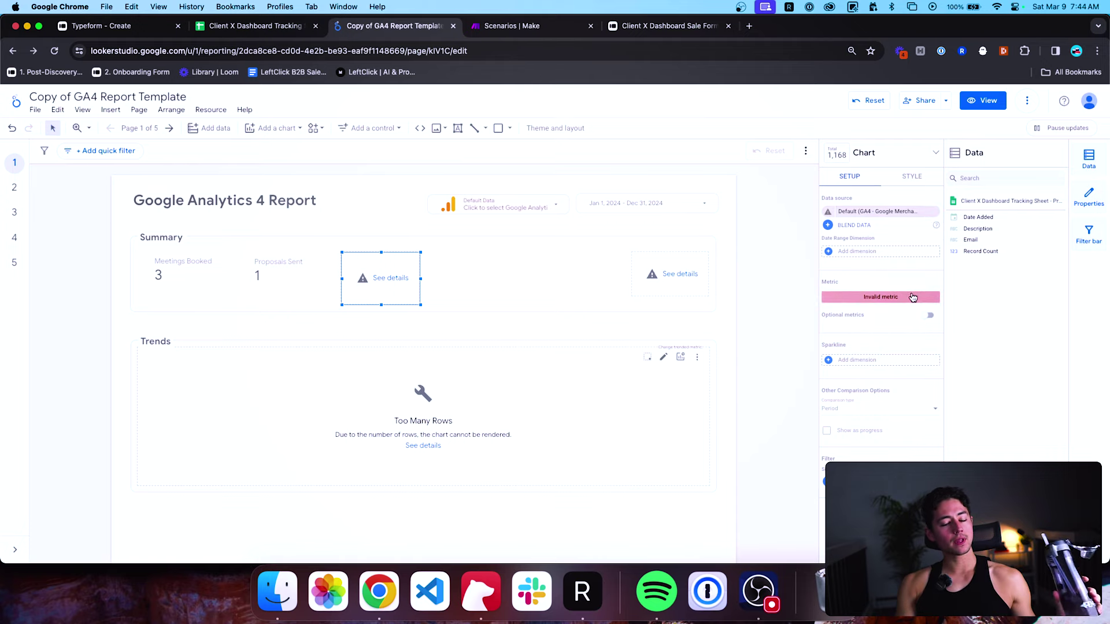
click(928, 217)
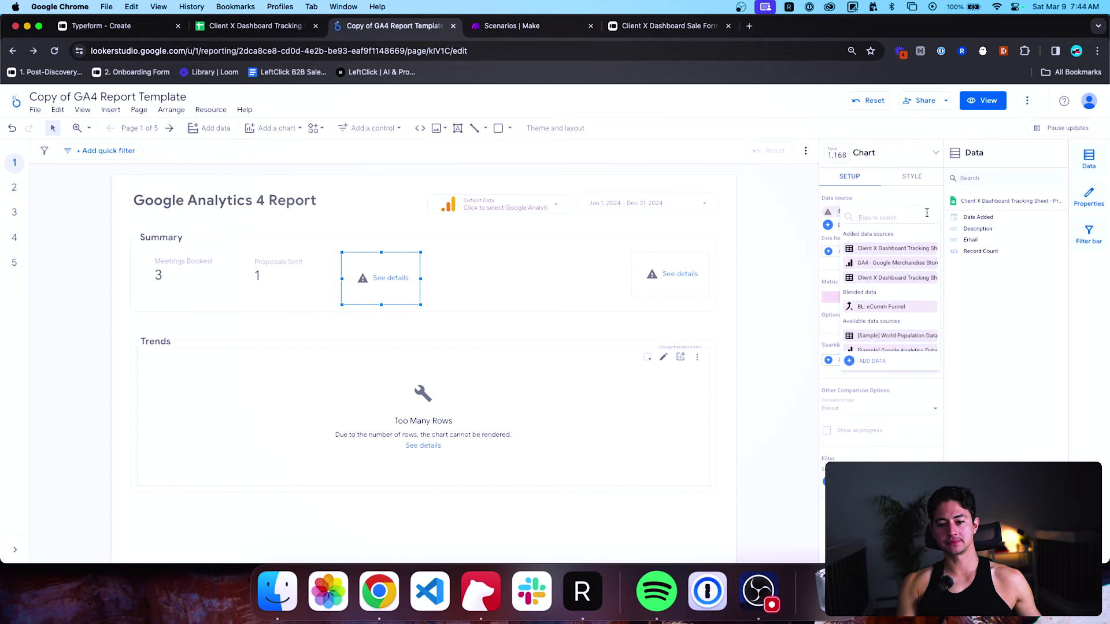
click(347, 259)
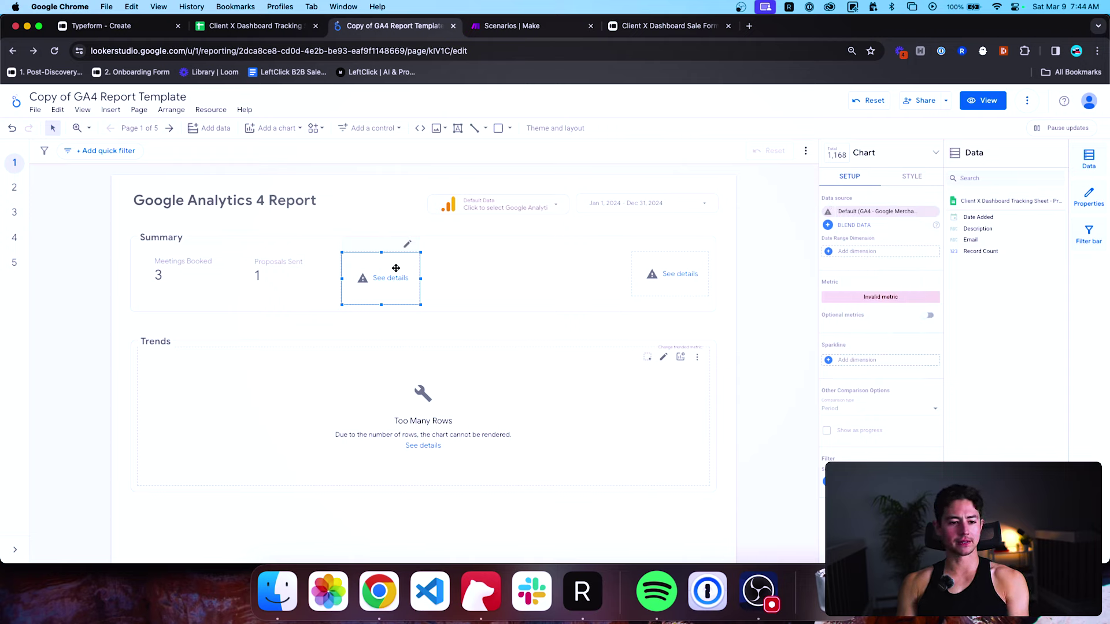
key(Delete)
click(298, 274)
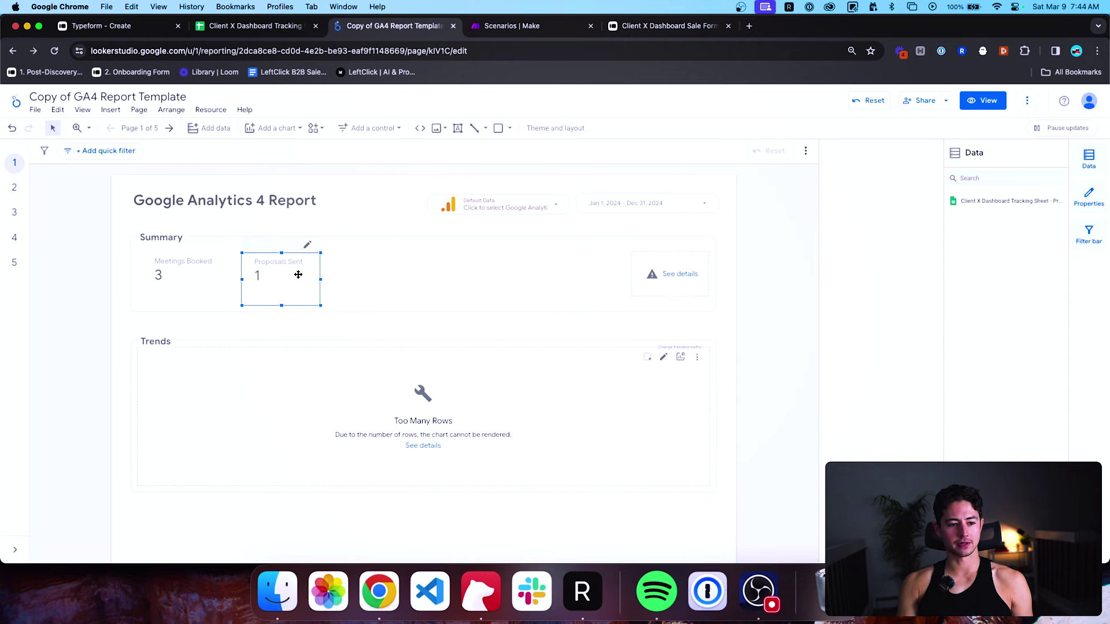
key(ctrl+z)
click(891, 211)
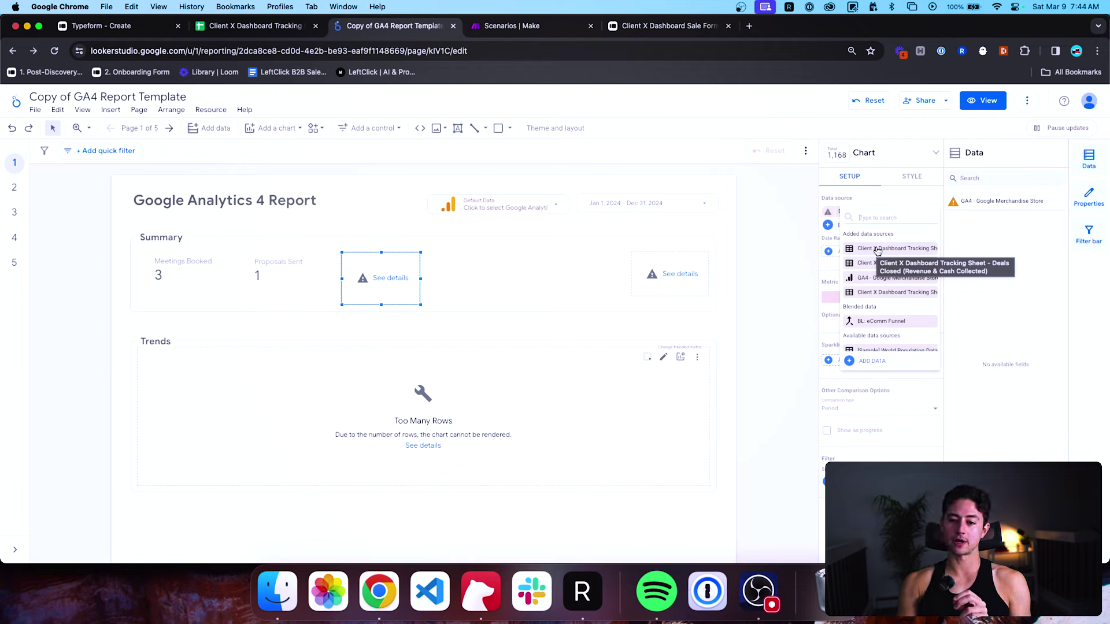
click(877, 248)
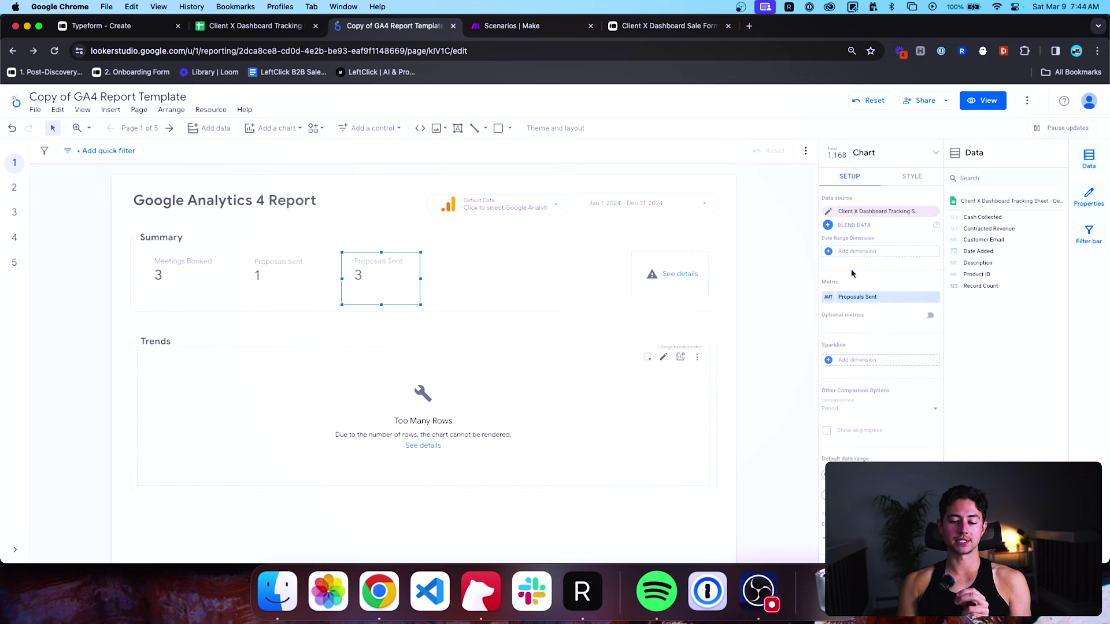
Rename the scorecard's metric to 'Deals Closed' so it reads 3, then bring up the tracking sheet.
click(833, 299)
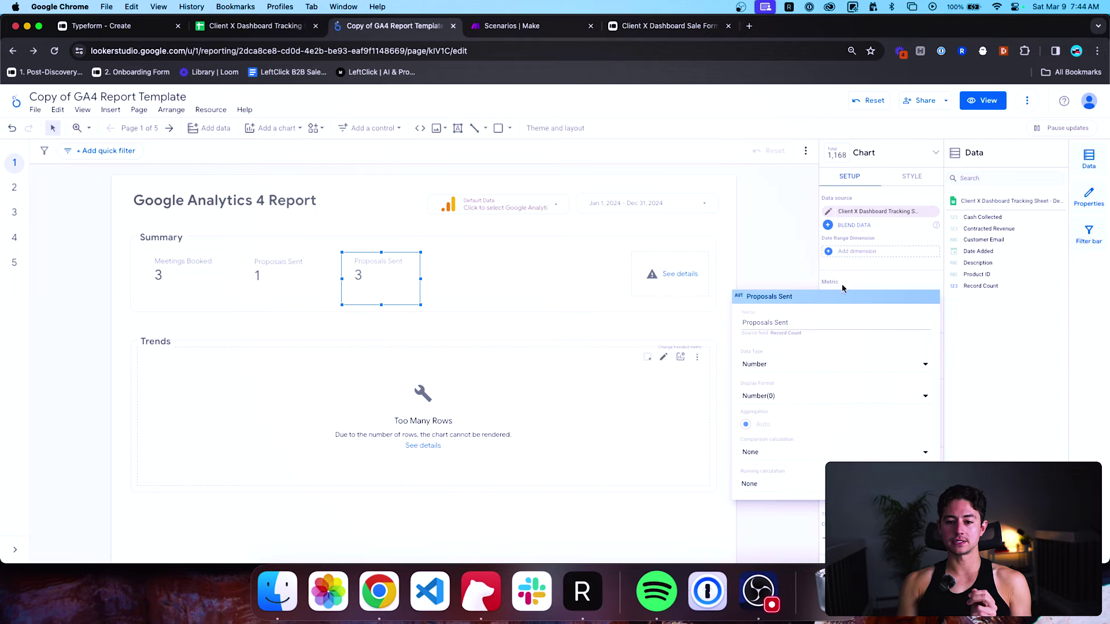
click(823, 321)
key(super+a)
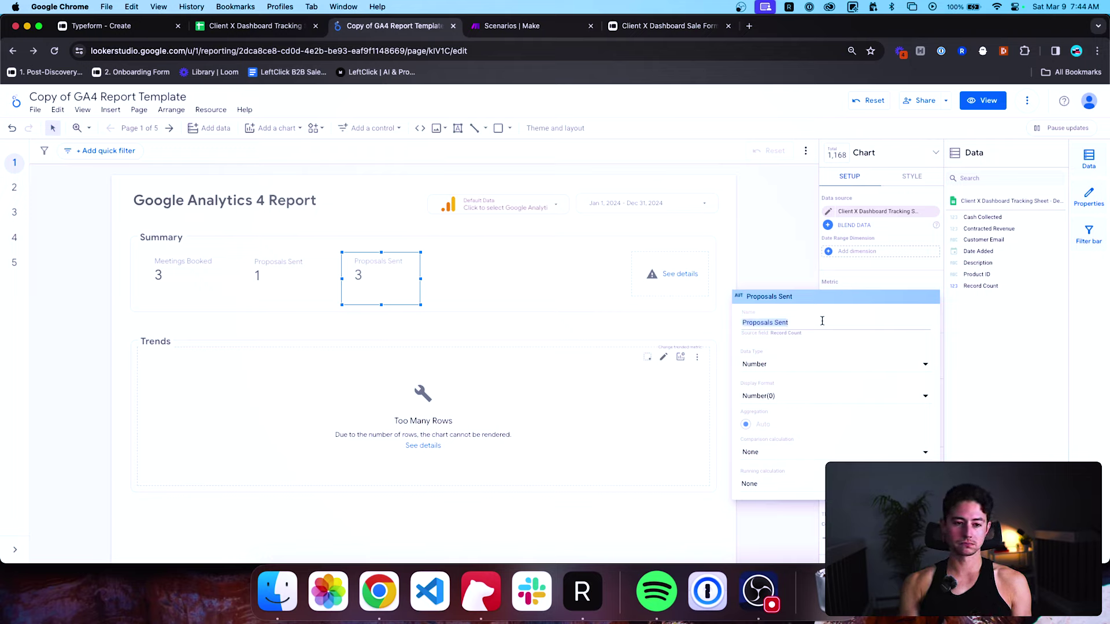
text(Deals Closed)
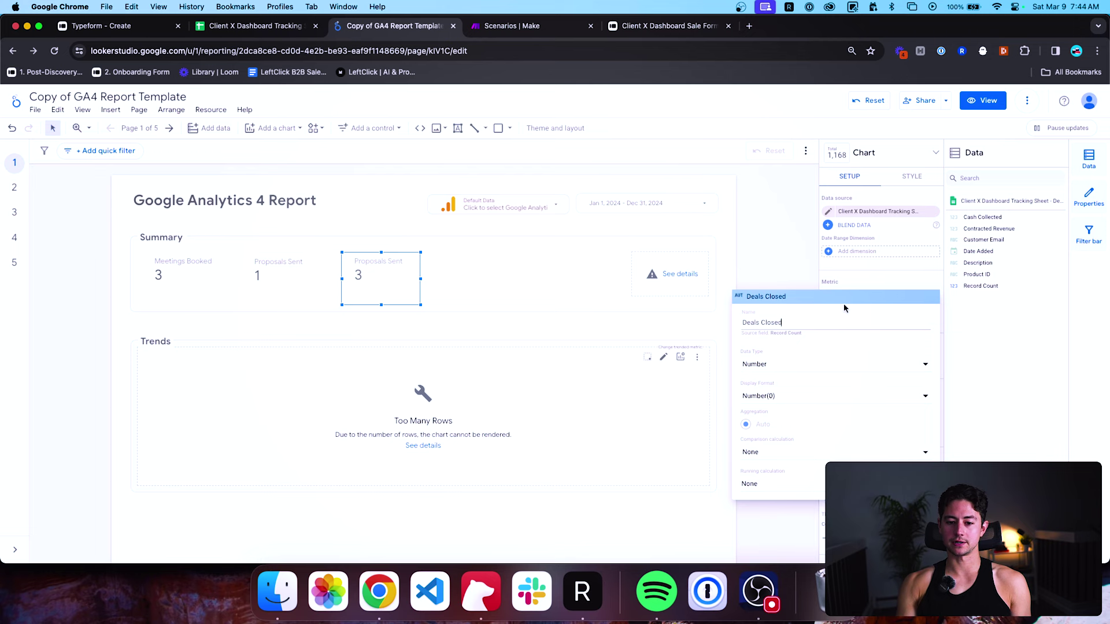
click(862, 279)
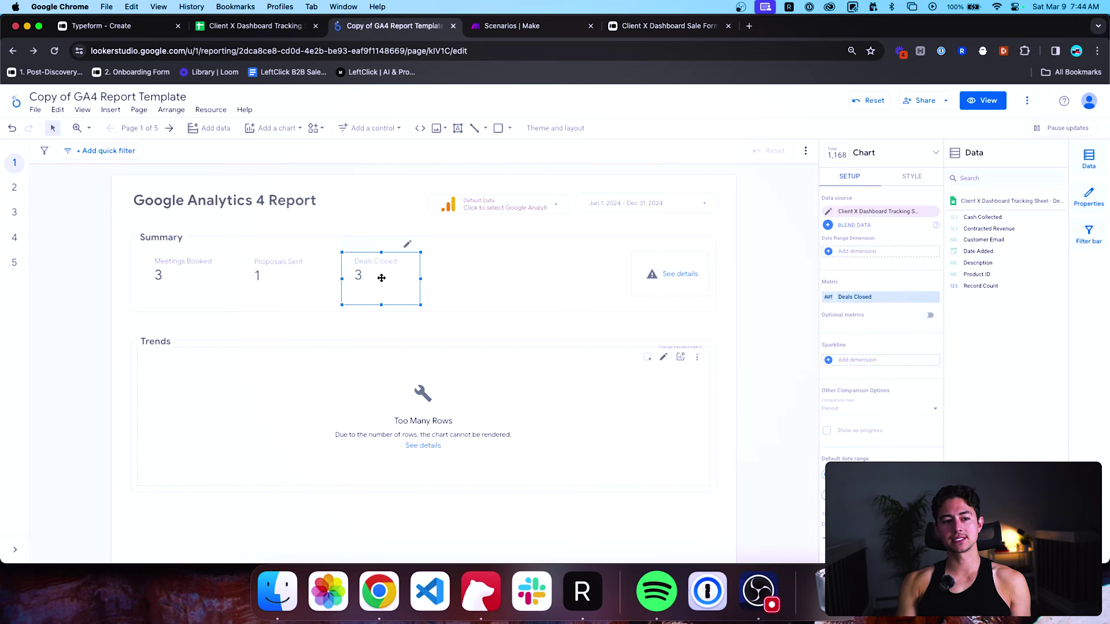
click(254, 26)
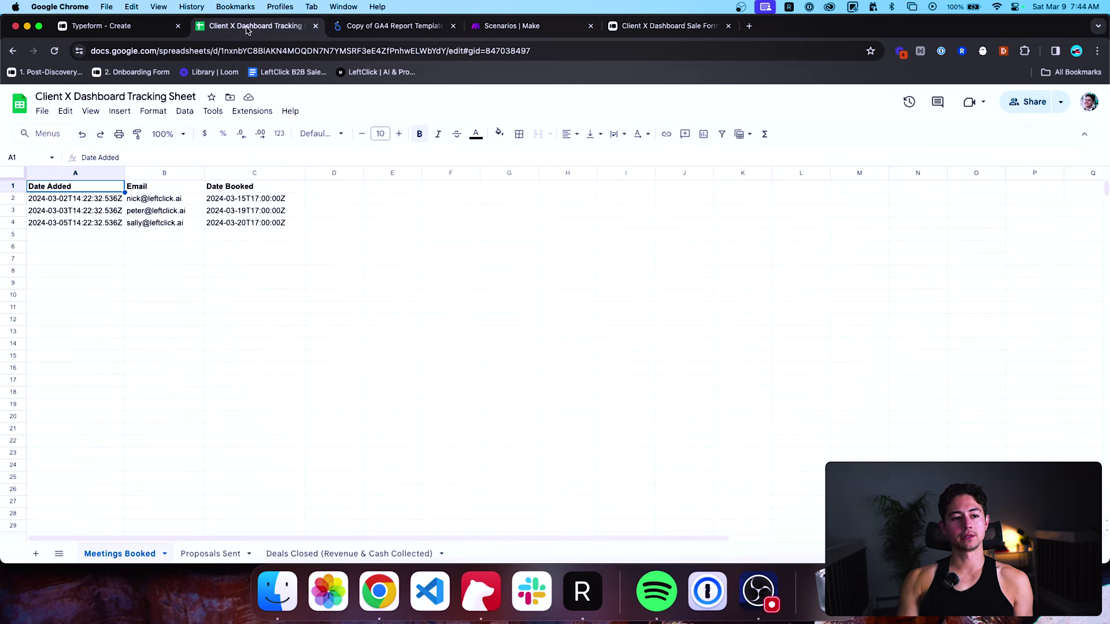
Delete the example sale in row 4 of Deals Closed, leaving the March 3 and 7 deals.
click(341, 554)
click(395, 201)
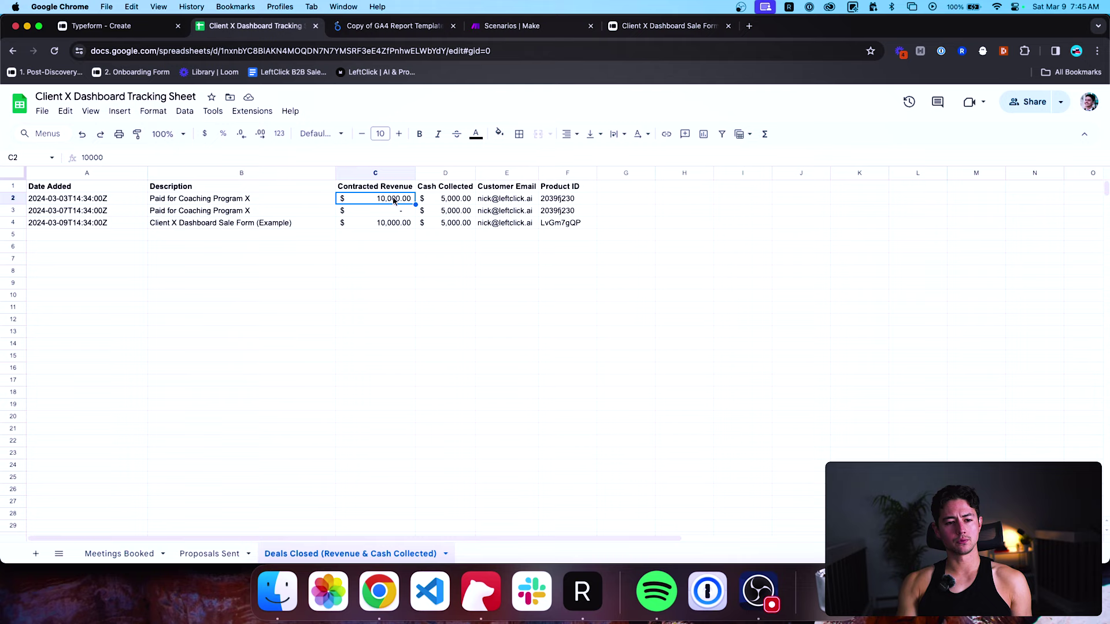
click(393, 224)
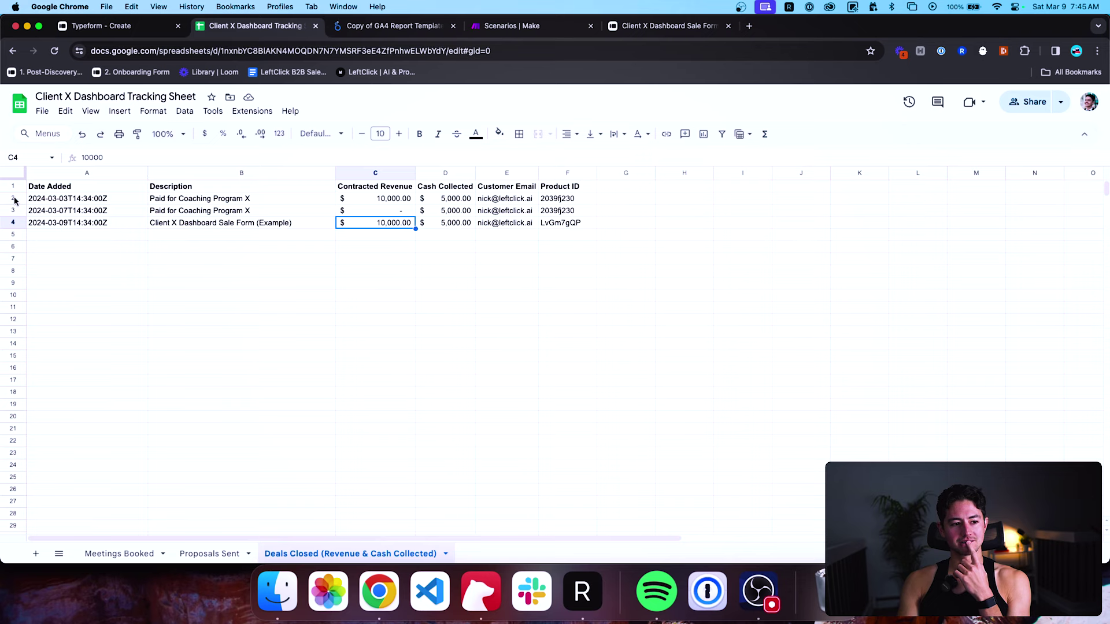
right_click(15, 223)
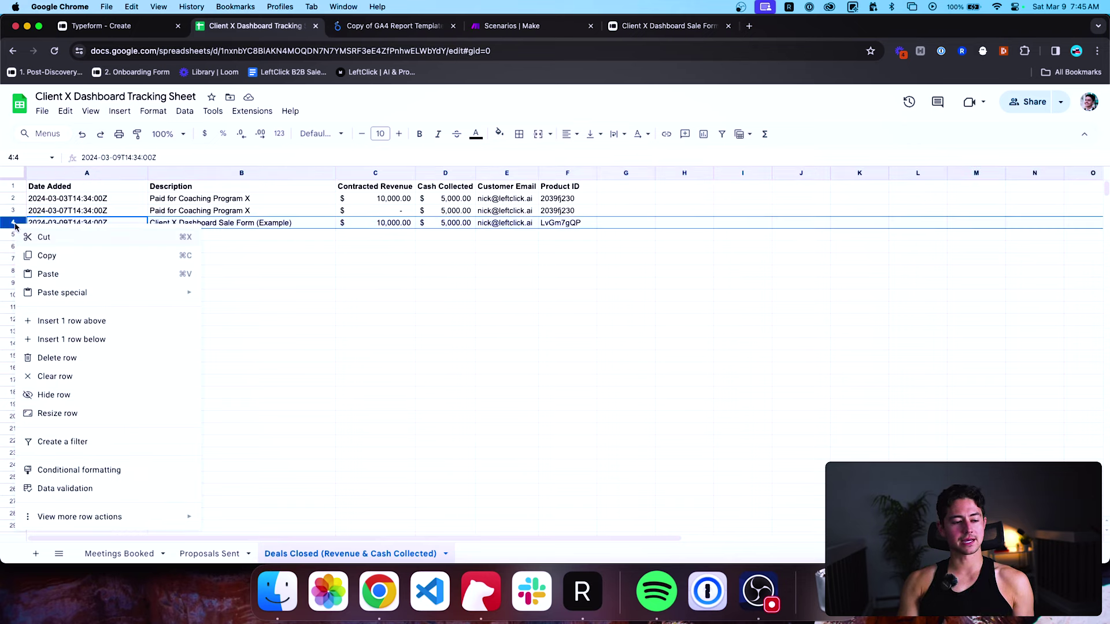
click(72, 361)
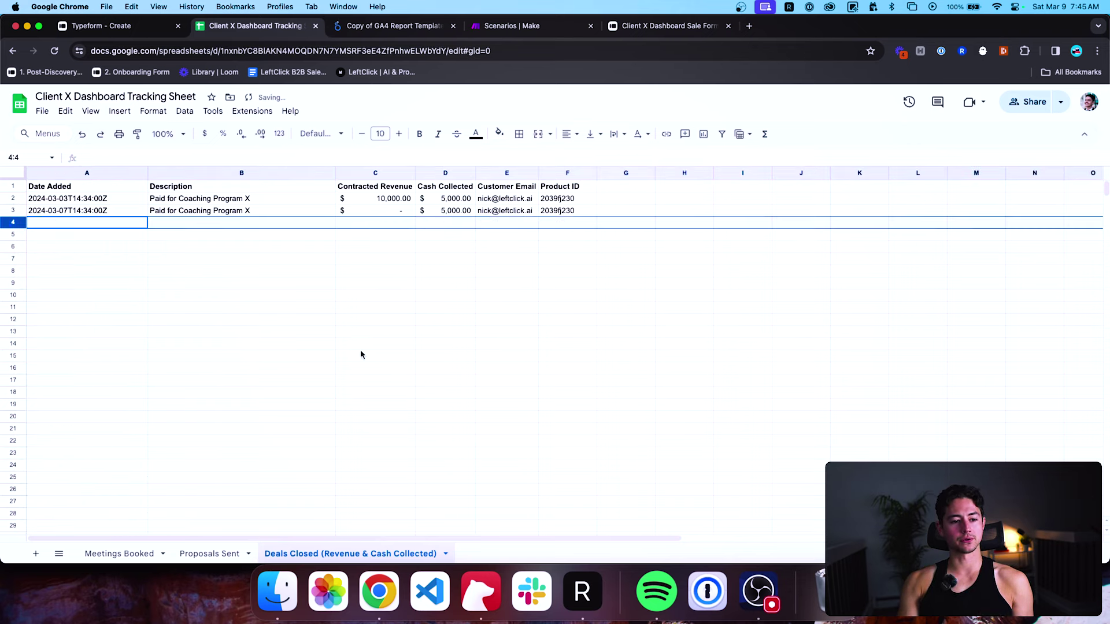
click(345, 238)
click(375, 201)
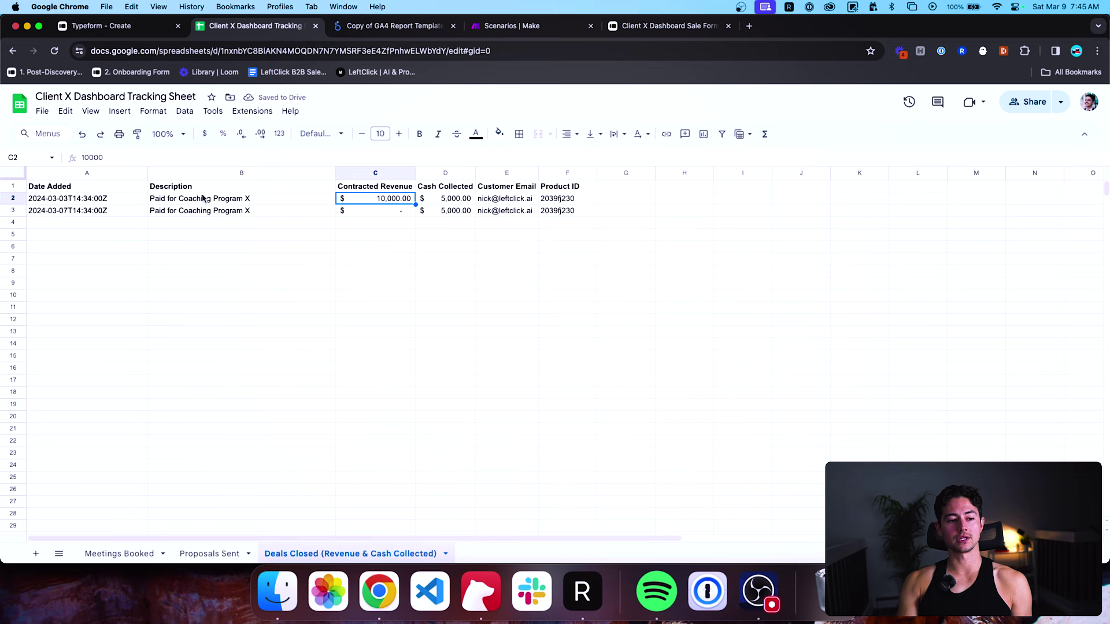
Refresh the report data so the Deals Closed scorecard shows 2, then return to the tracking sheet.
key(ctrl+Tab)
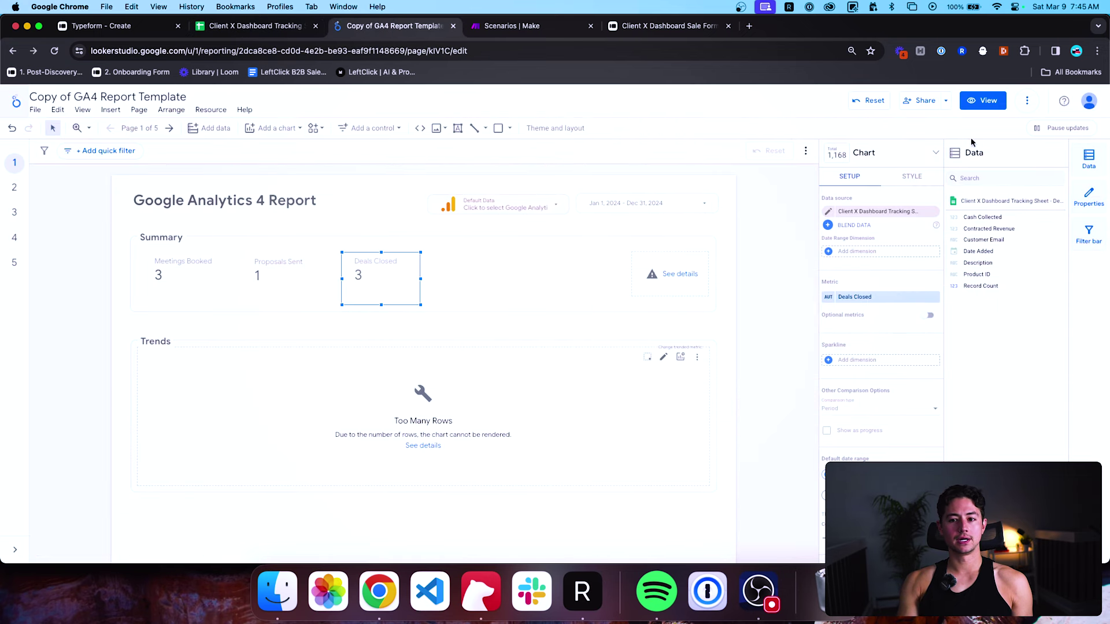
click(1024, 108)
click(1061, 130)
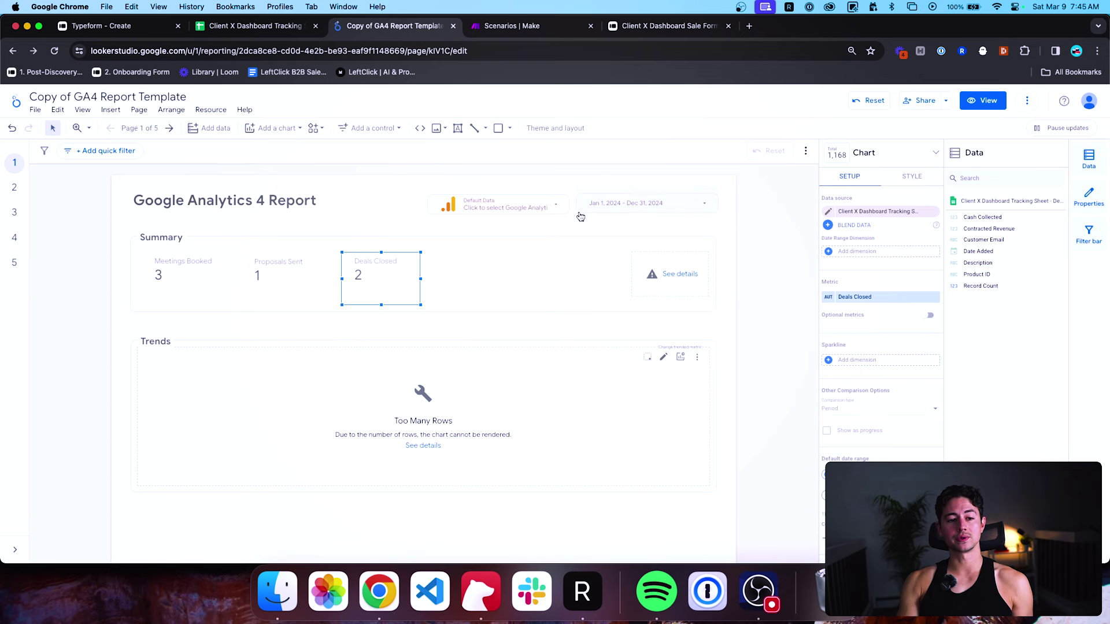
key(ctrl+shift+Tab)
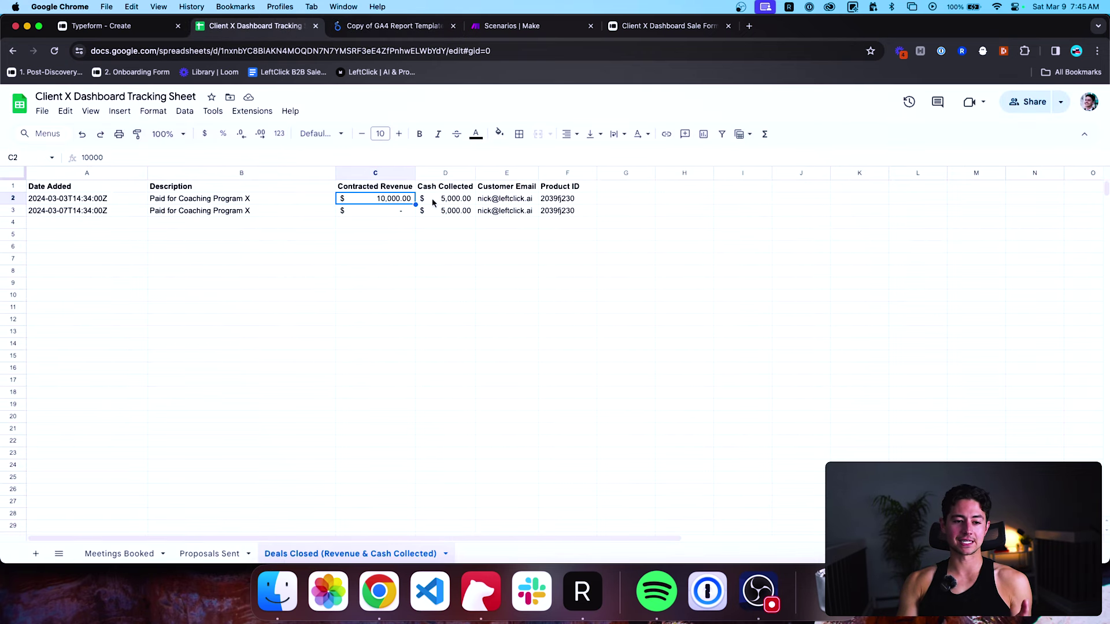
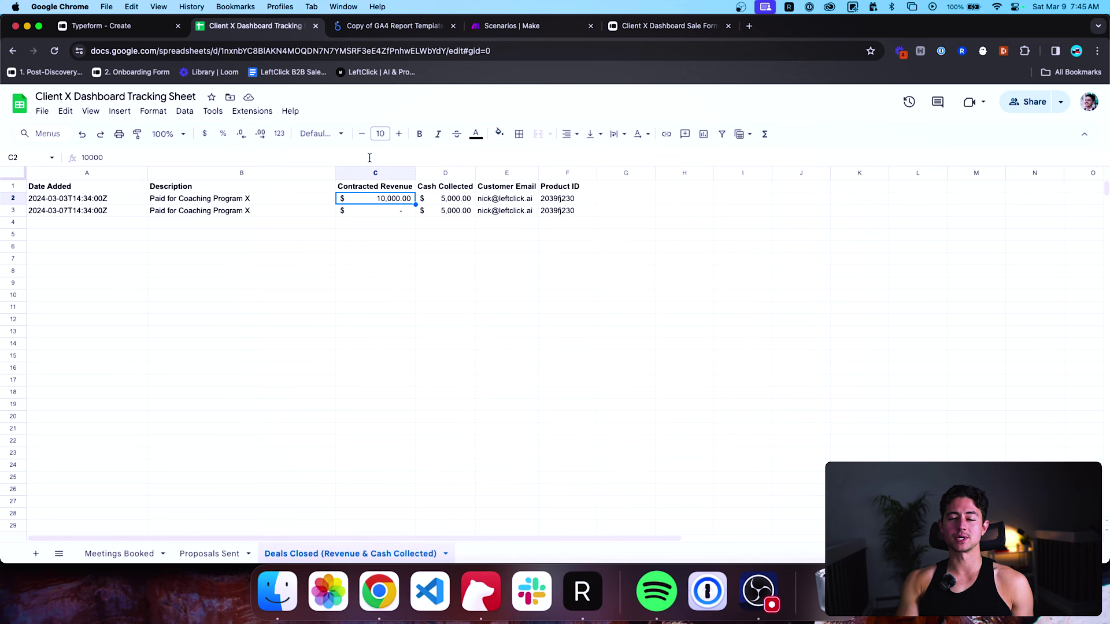
Switch from the tracking sheet to the 'Copy of GA4 Report Template' report and scroll to its scorecards.
key(ctrl+Tab)
scroll(923, 334, down, 1)
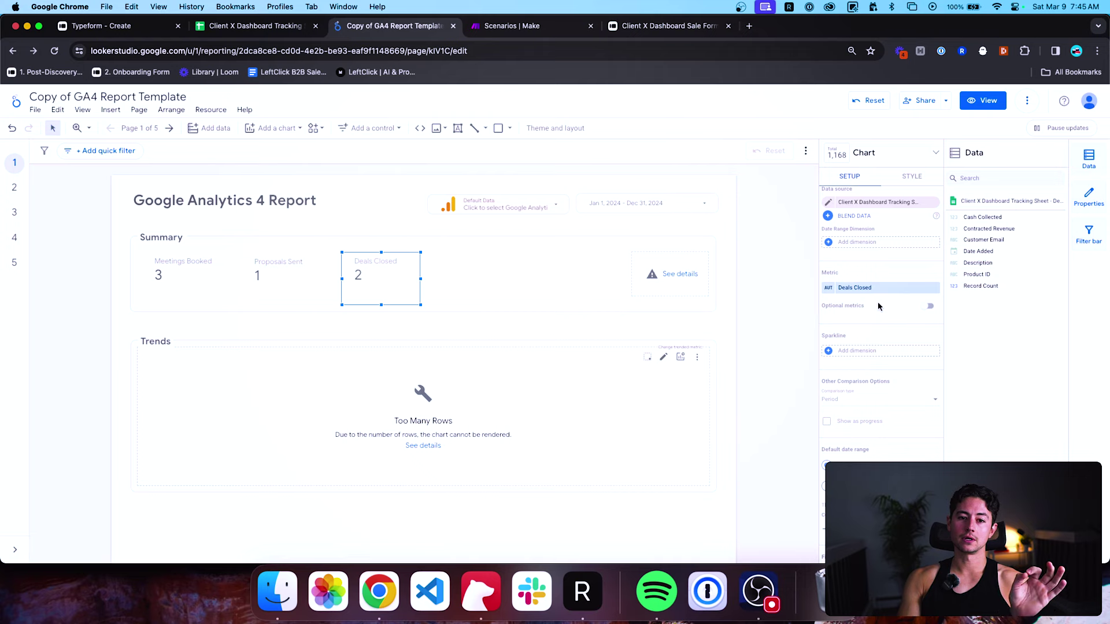
Start a new filter on the Deals Closed scorecard named 'Revenue > 0 = Deal'.
scroll(869, 304, down, 3)
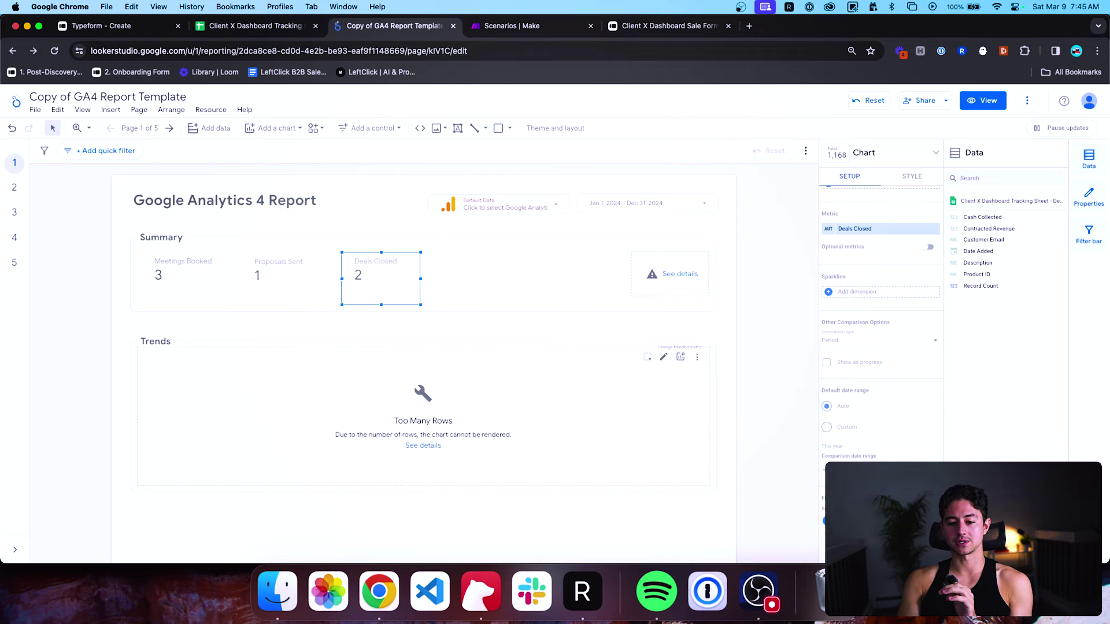
click(838, 521)
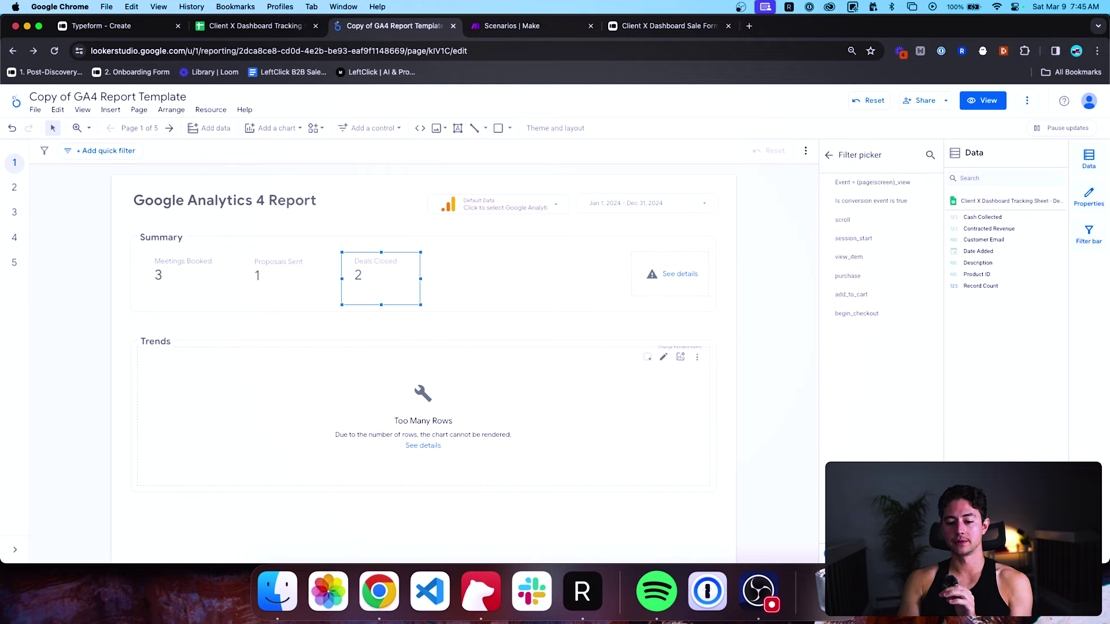
click(861, 544)
click(165, 344)
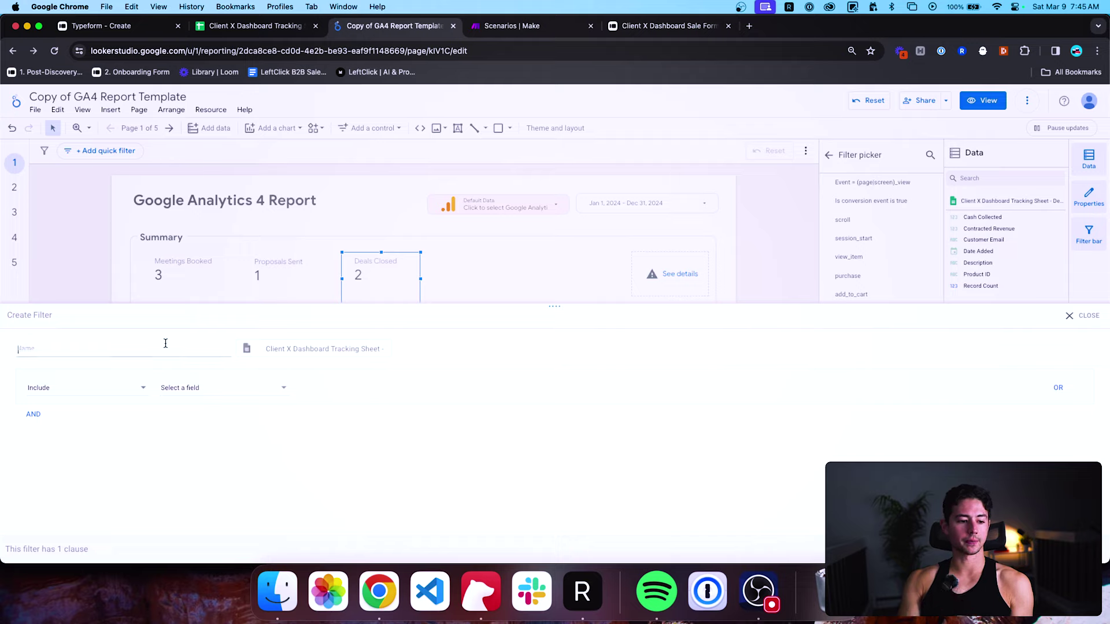
text(Revenue > 0 = Deal)
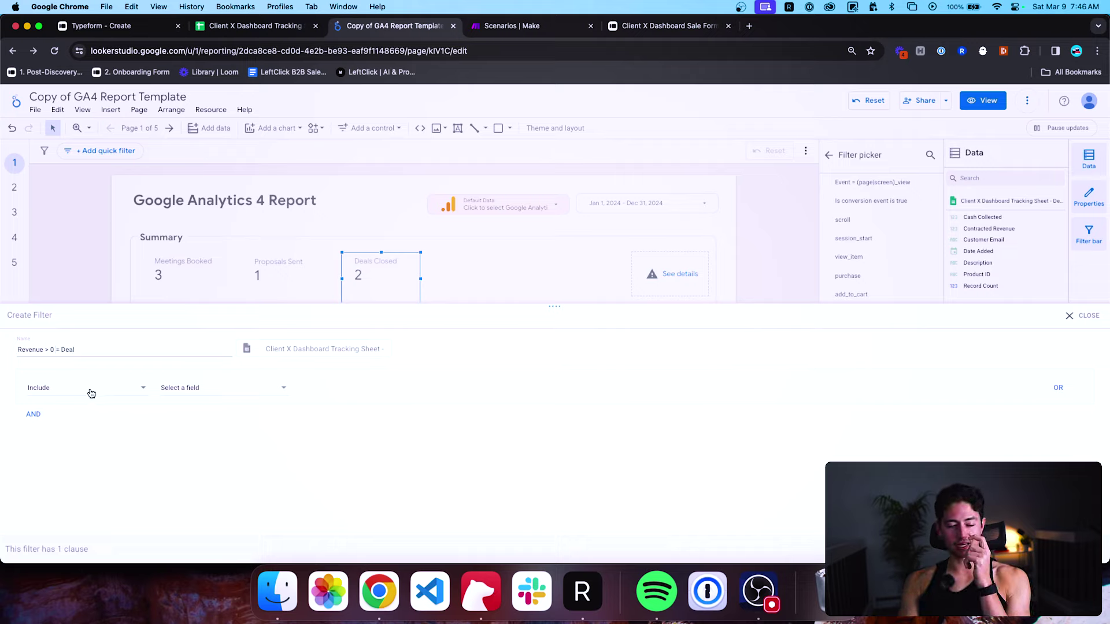
Set the filter to Include rows where Contracted Revenue is greater than 0.
click(91, 393)
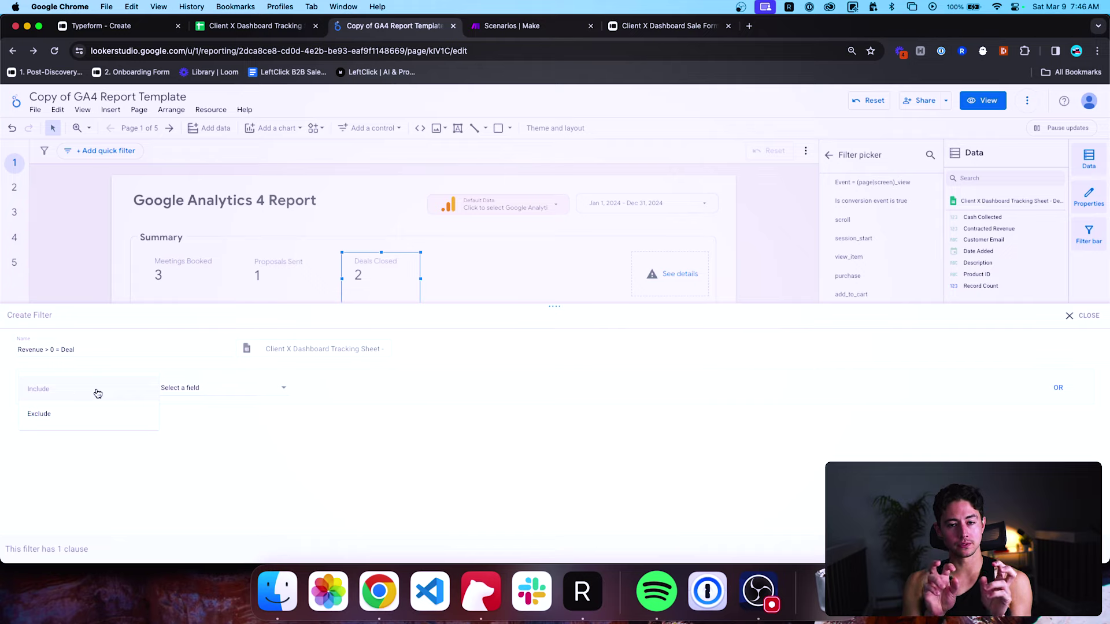
click(122, 389)
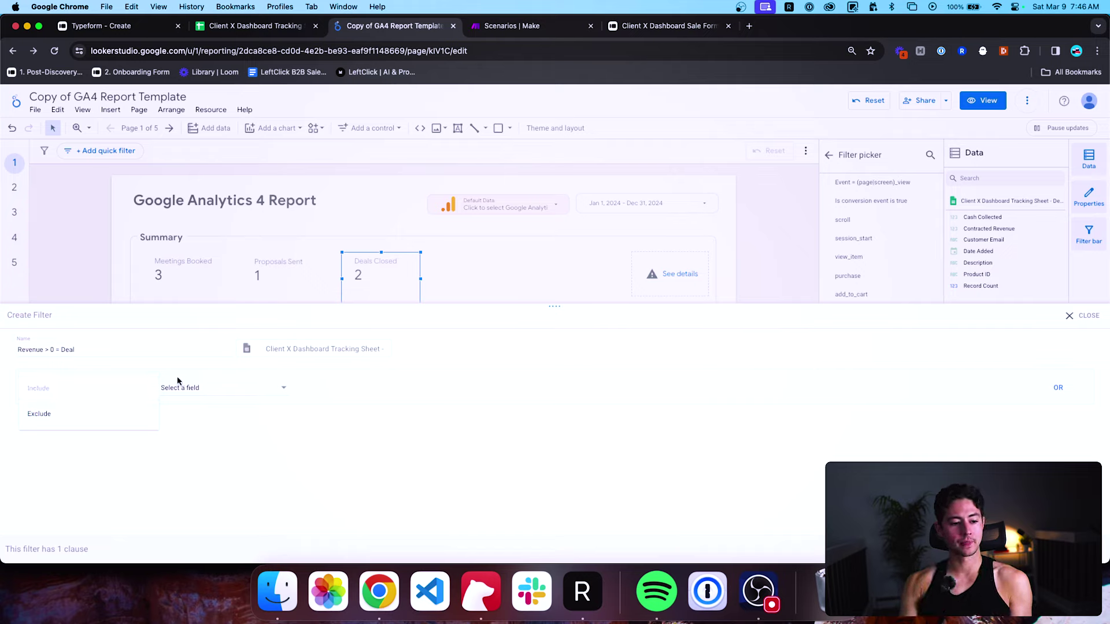
click(185, 387)
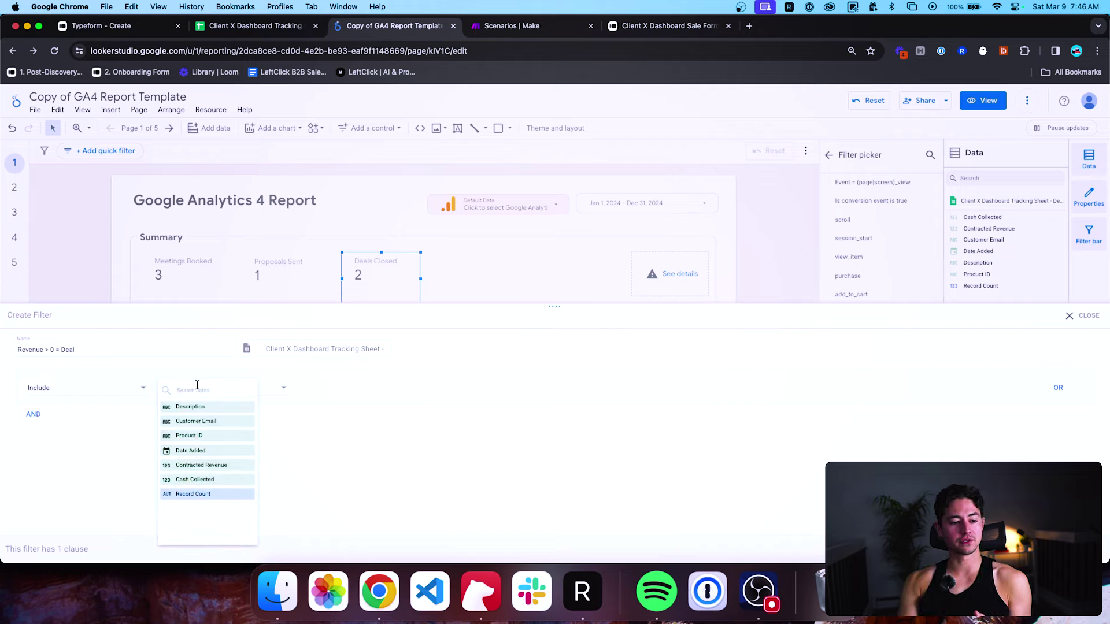
click(201, 465)
click(312, 388)
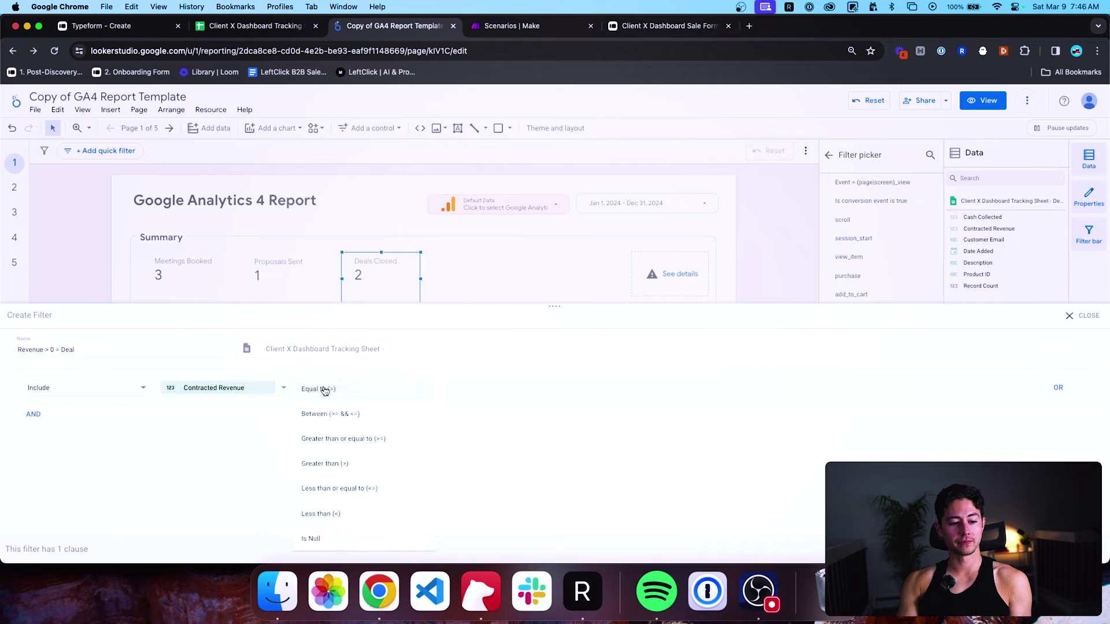
click(337, 461)
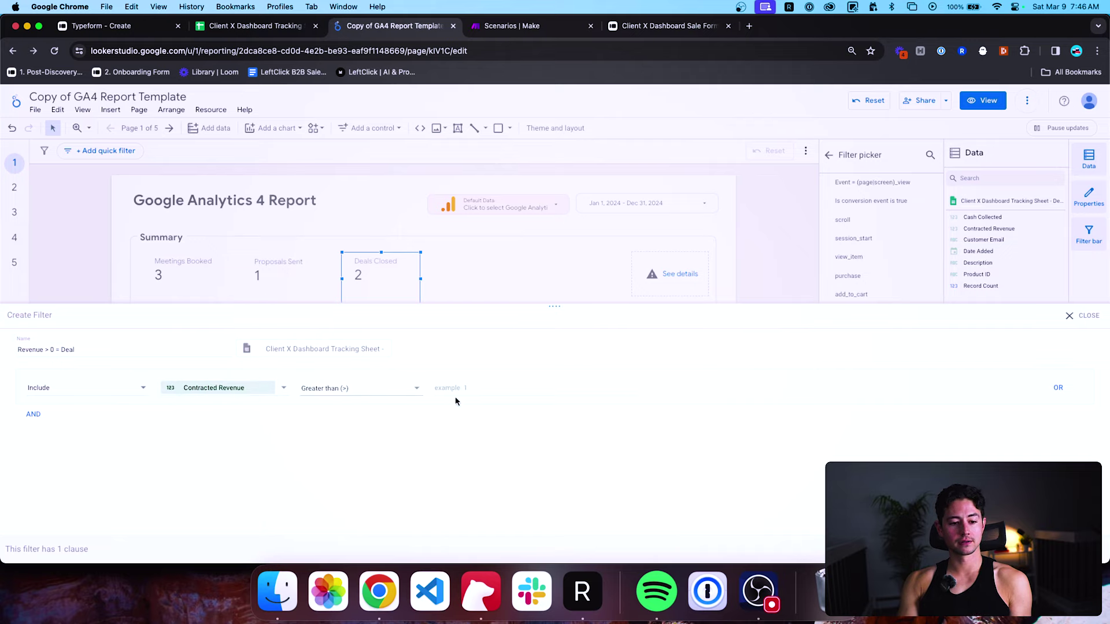
click(456, 398)
text(0)
click(563, 353)
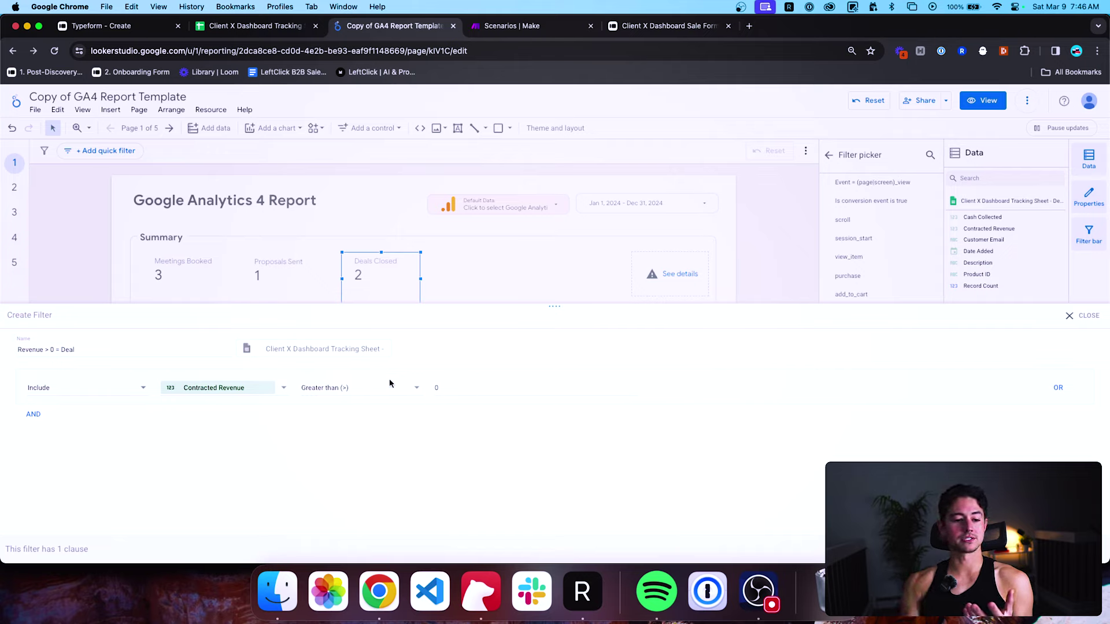
Confirm the Greater than (>) condition with value 0 and save, so Deals Closed reads 1.
click(350, 390)
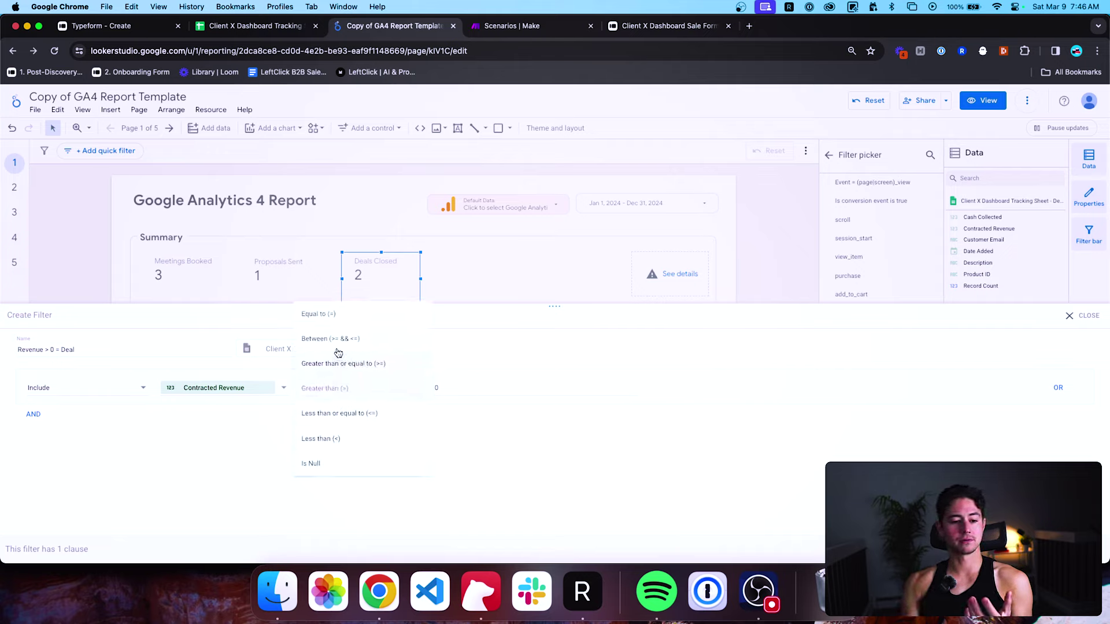
click(266, 453)
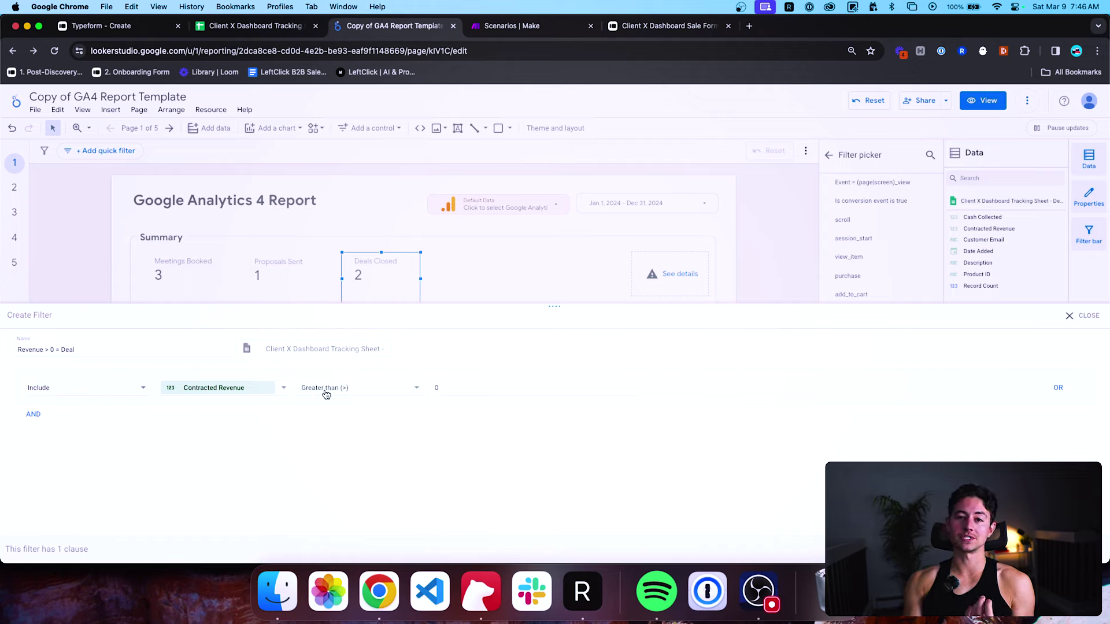
click(509, 386)
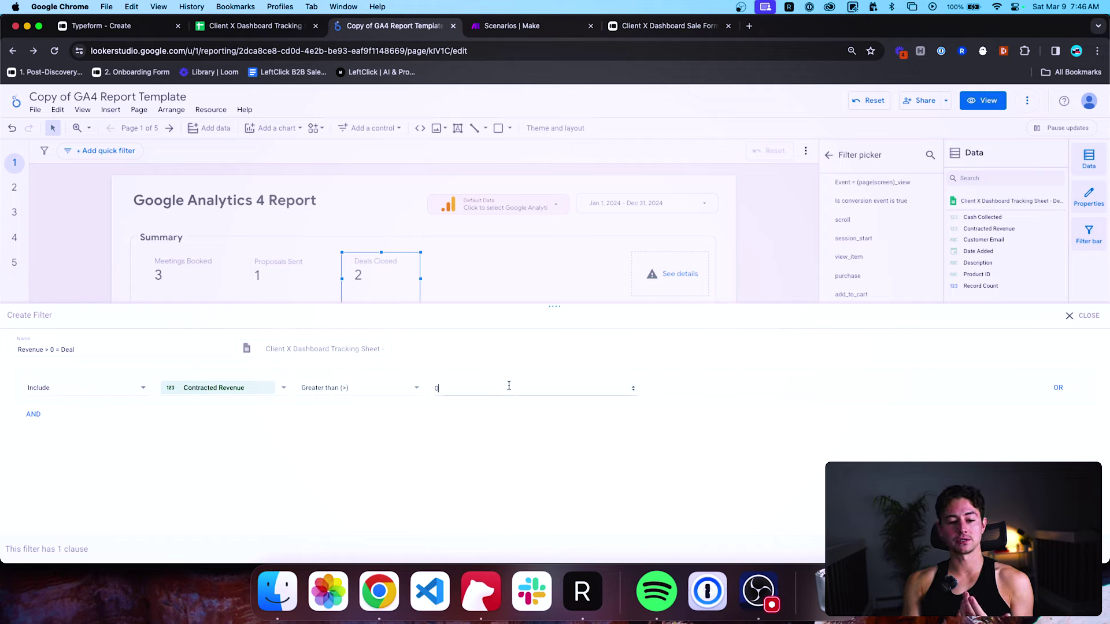
click(698, 464)
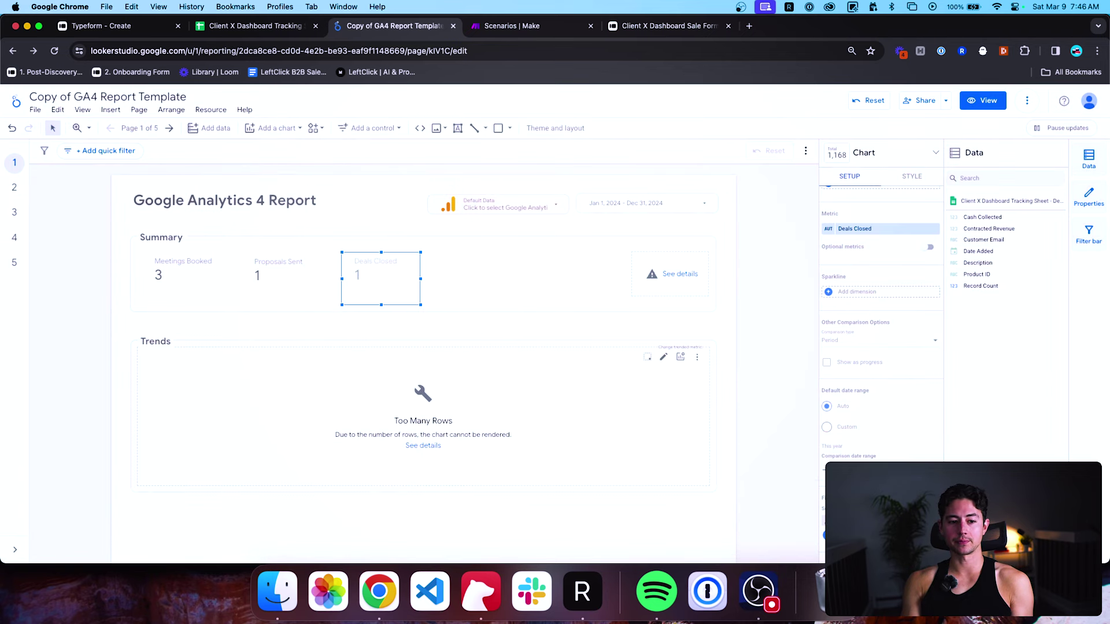
Duplicate the Deals Closed scorecard to its right and switch its metric to Contracted Revenue.
click(786, 370)
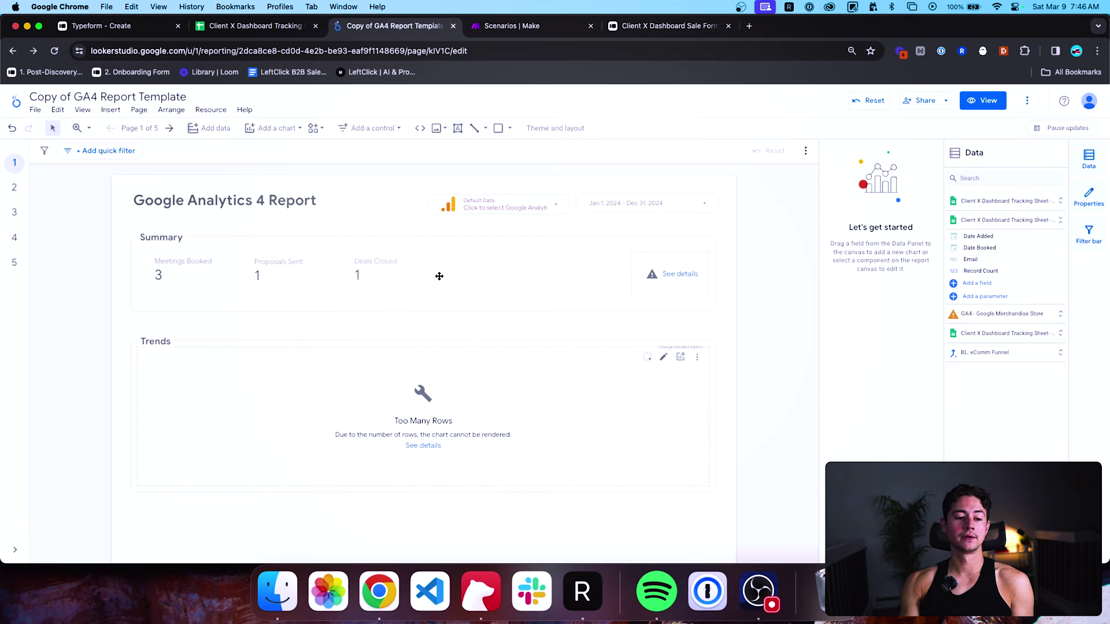
click(402, 265)
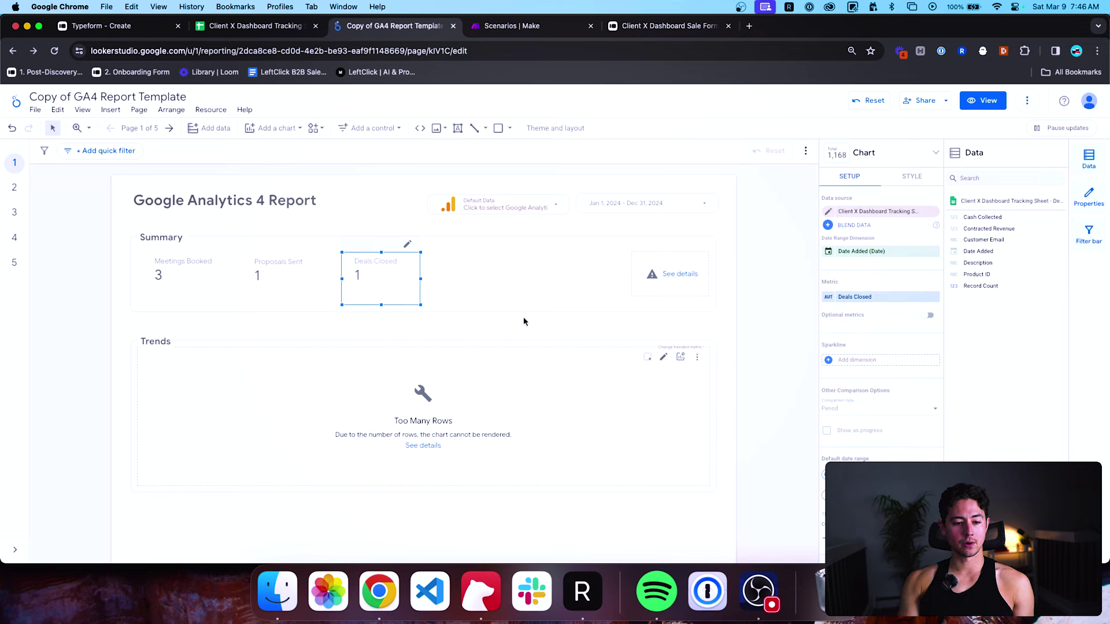
key(super+d)
drag(404, 297, 494, 287)
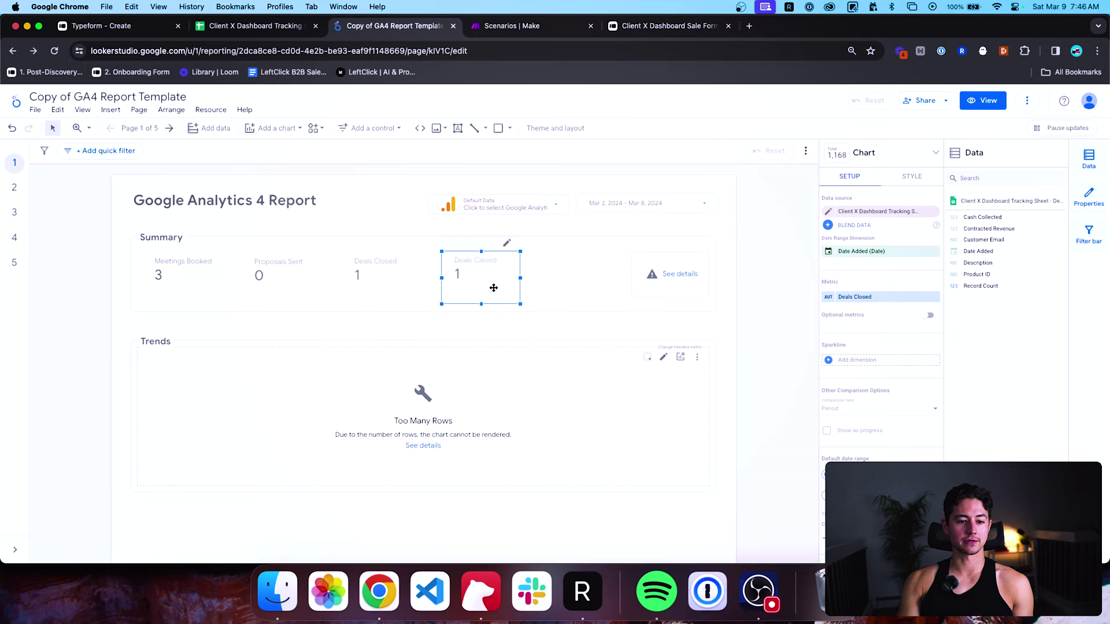
click(854, 297)
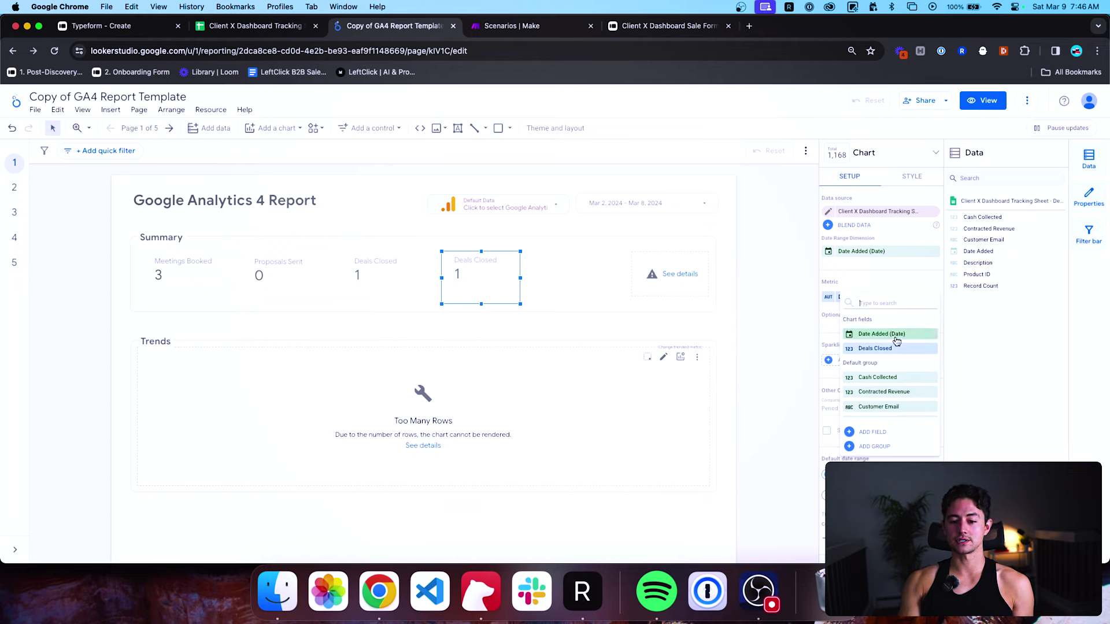
scroll(893, 341, down, 2)
click(885, 360)
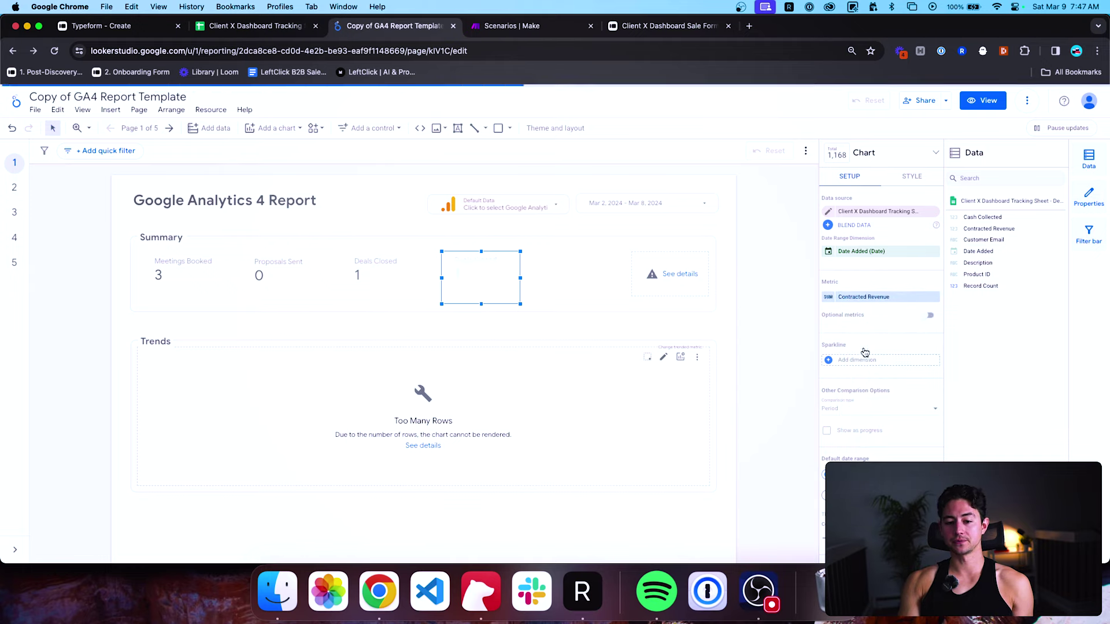
click(835, 299)
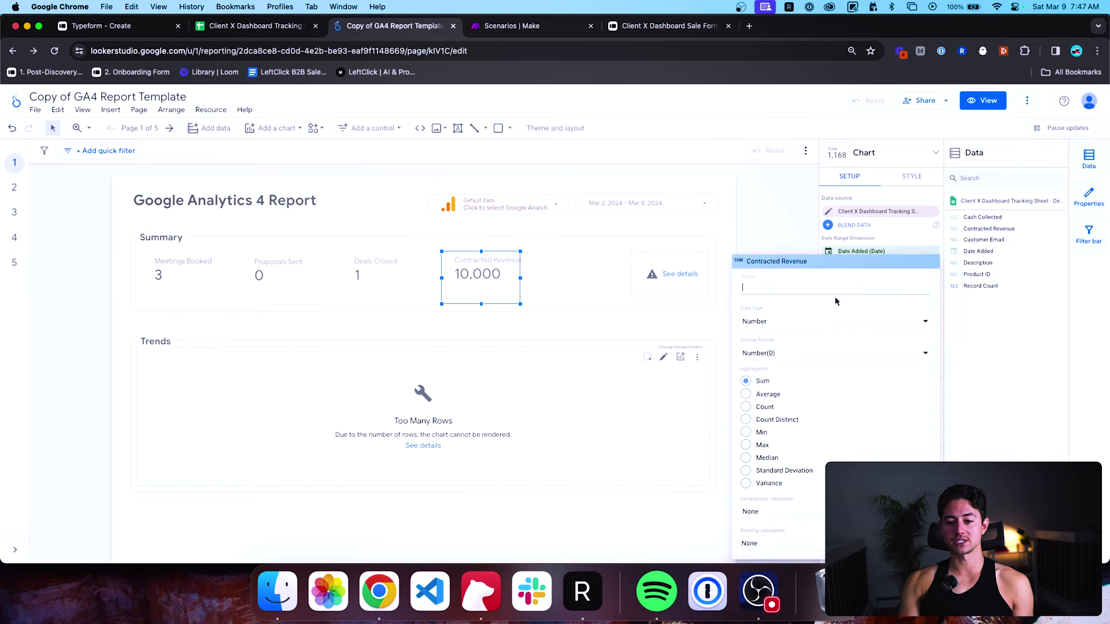
click(861, 251)
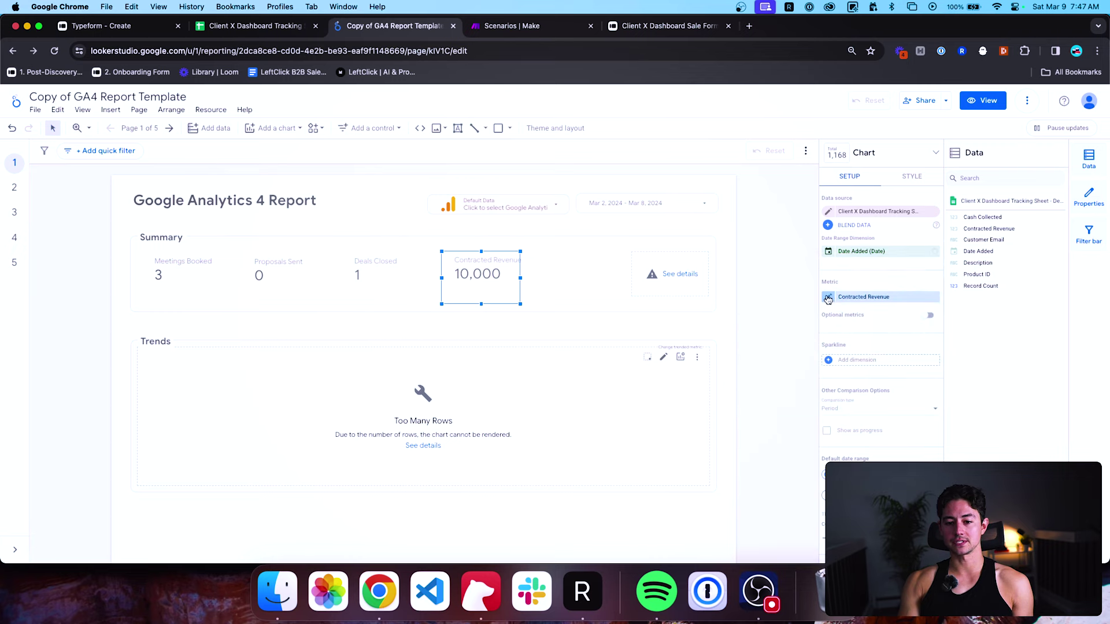
Rename the new scorecard's Contracted Revenue metric label to 'Revenue'.
click(574, 285)
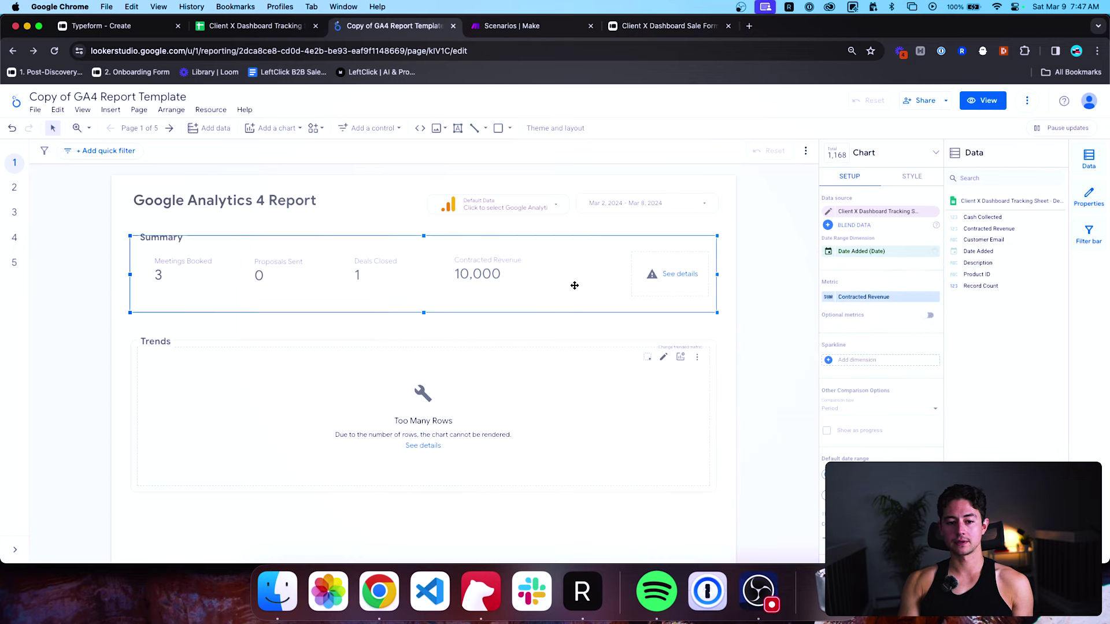
click(384, 277)
key(Tab)
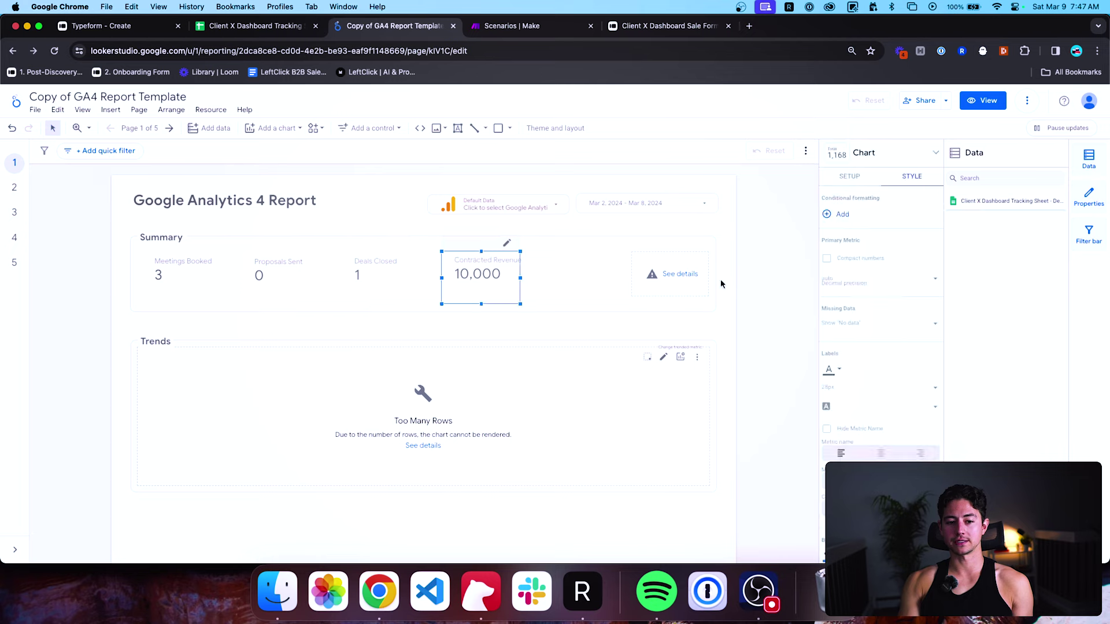
click(848, 176)
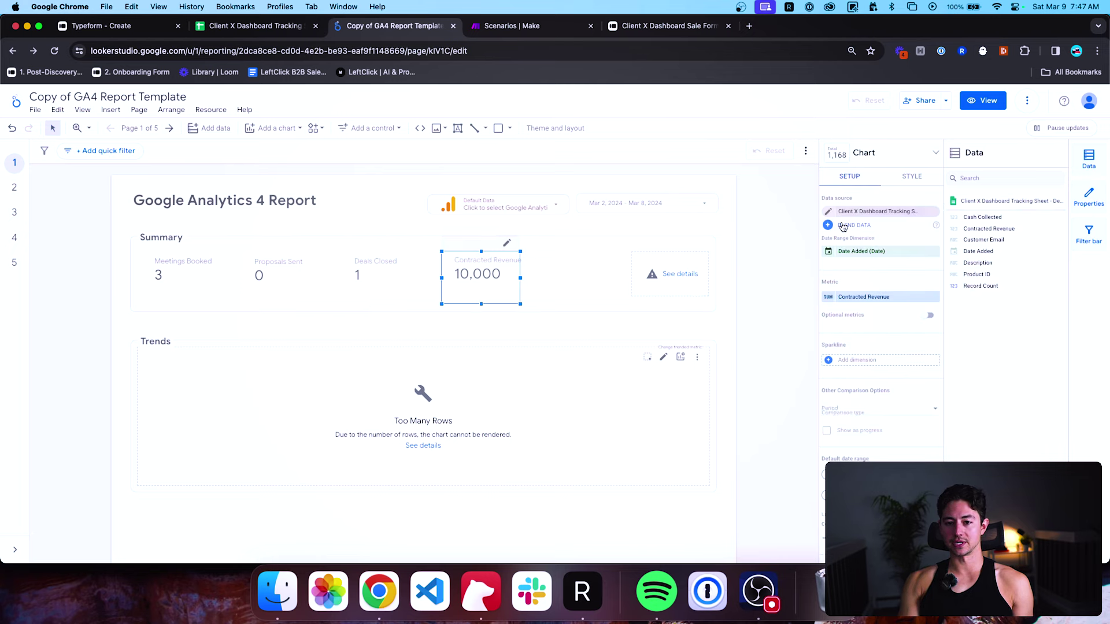
click(830, 298)
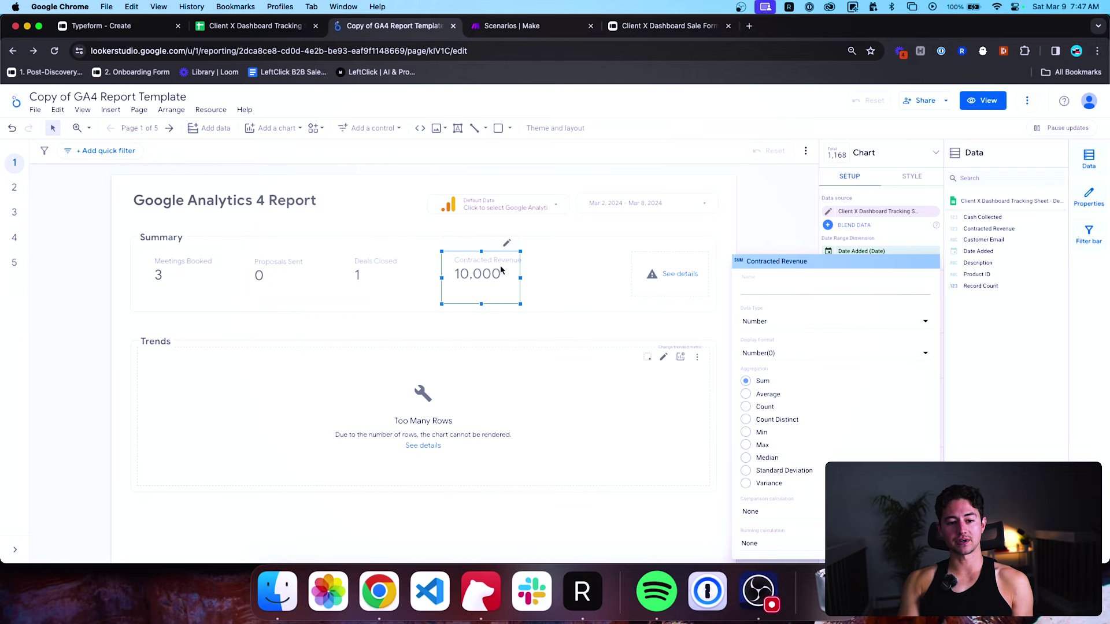
text(Re)
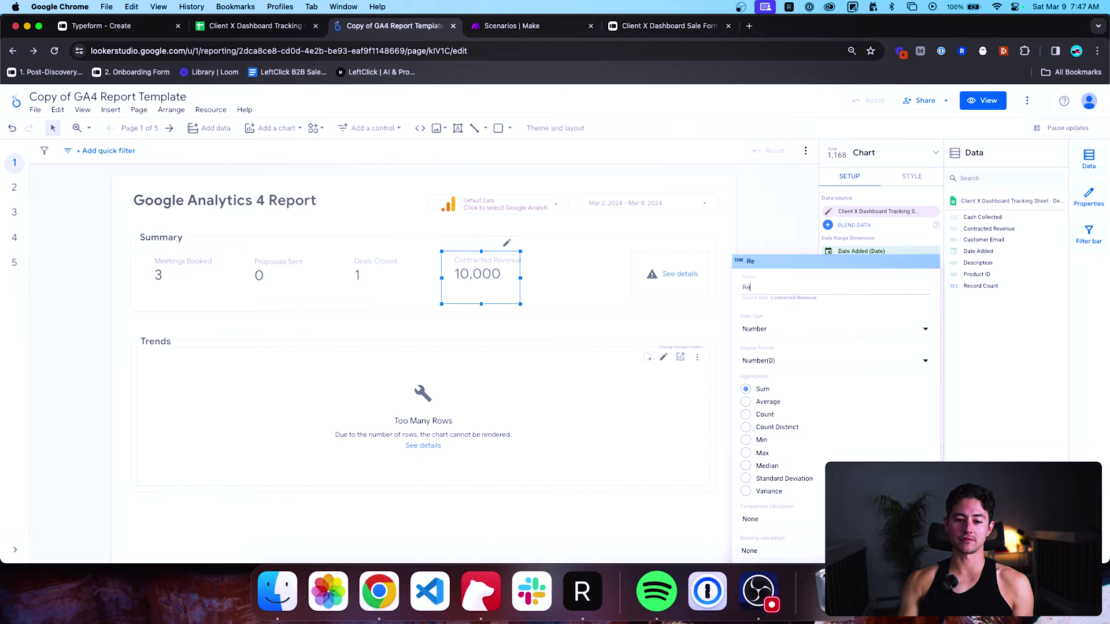
text(venue)
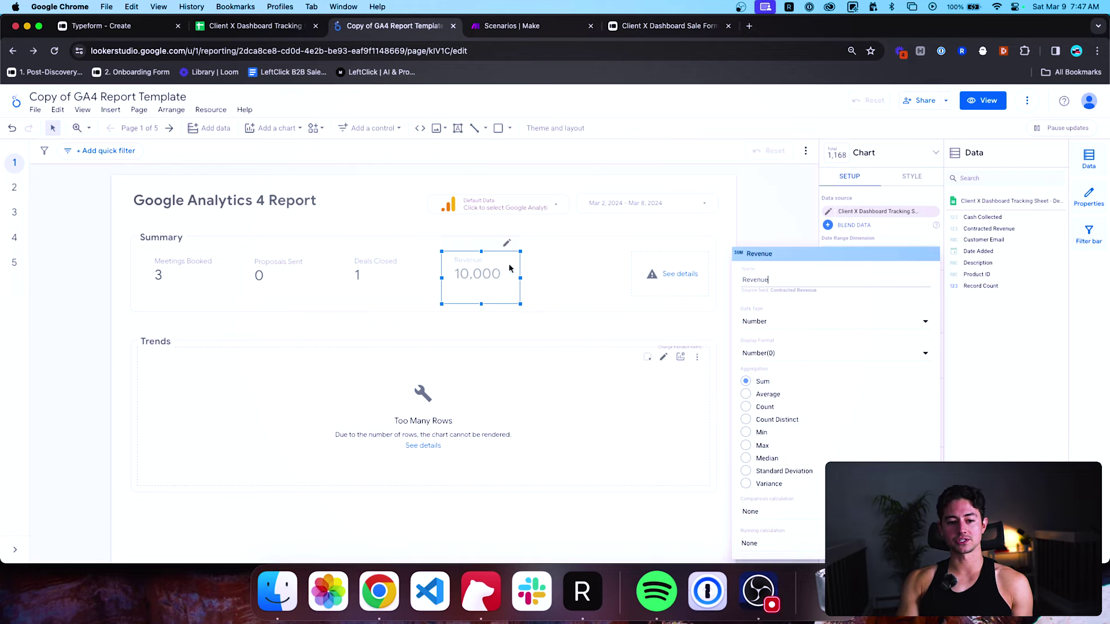
click(765, 217)
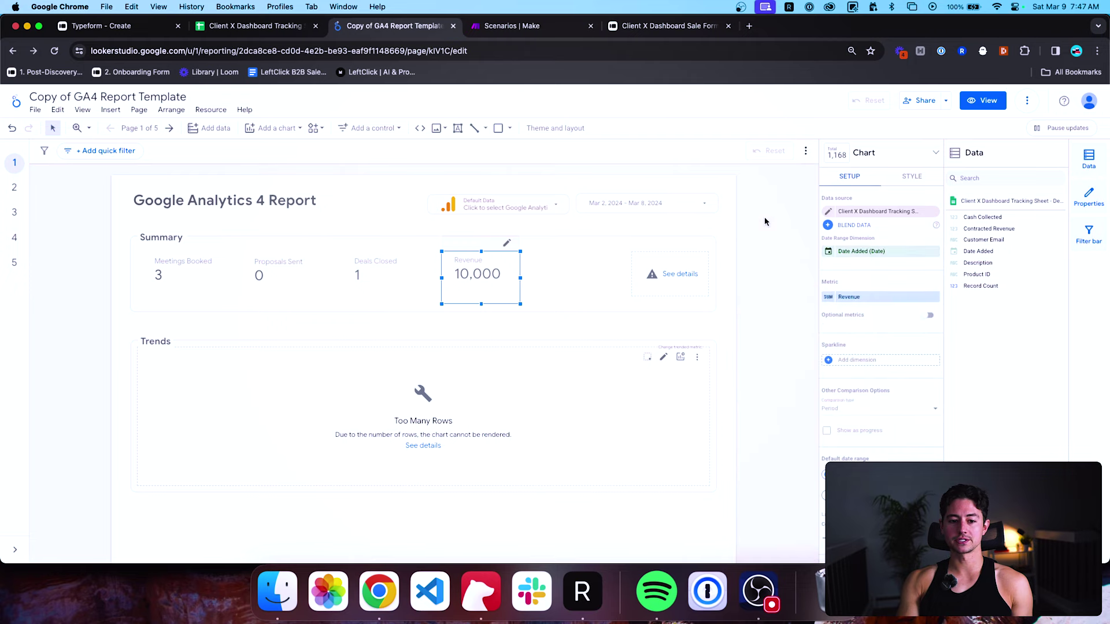
click(760, 218)
Delete the broken Summary scorecard showing a warning.
click(503, 273)
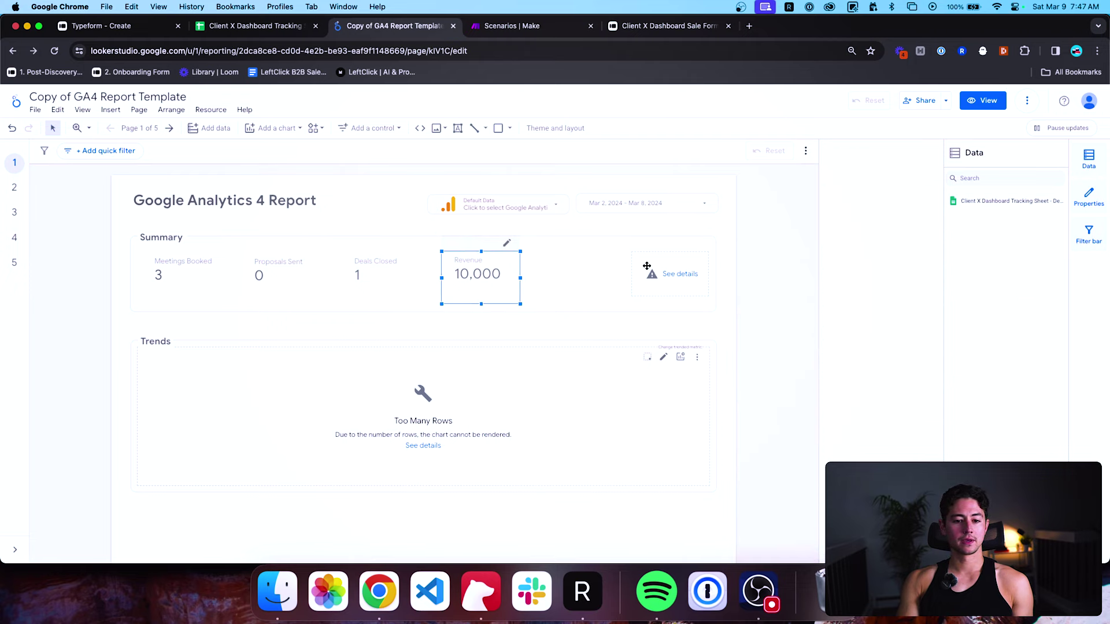
click(654, 266)
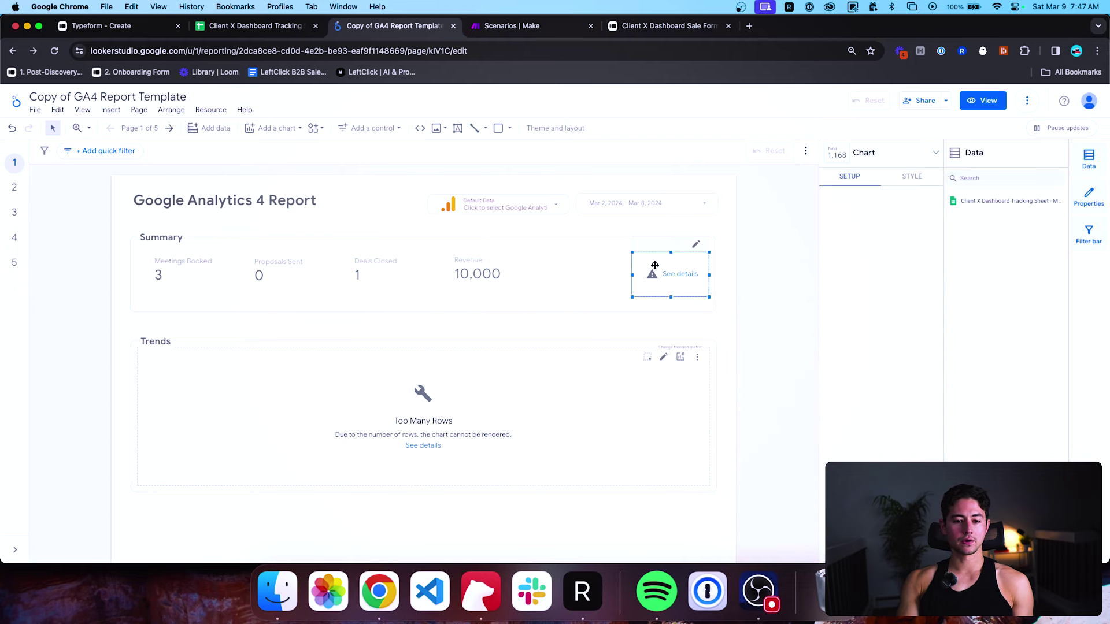
key(BackSpace)
Copy the Revenue scorecard into the empty slot and change its metric to Cash Collected.
click(473, 264)
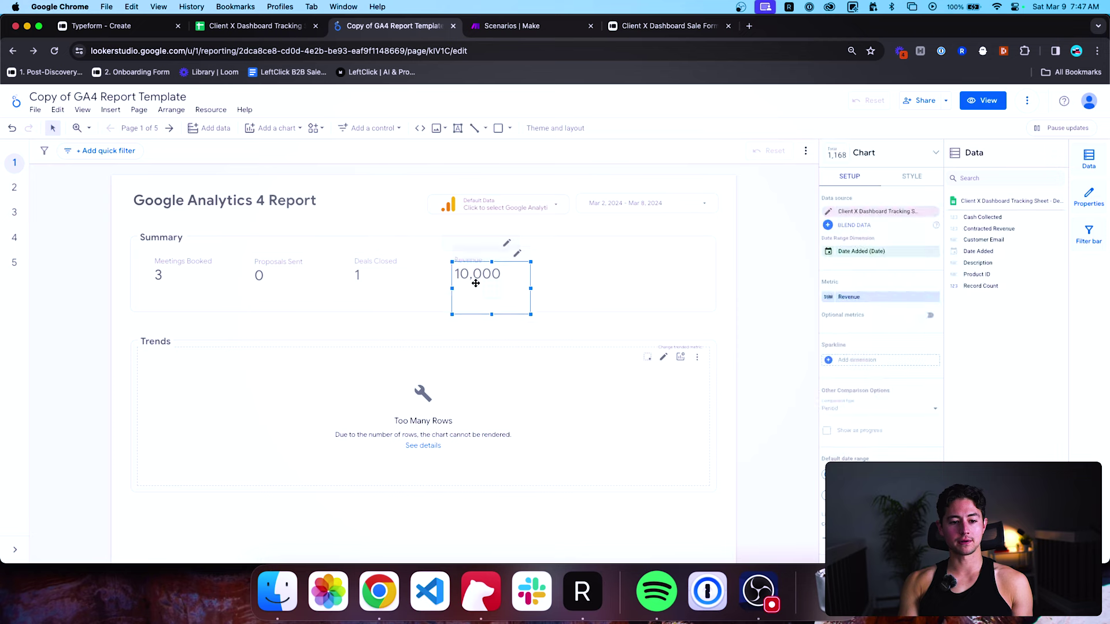
drag(476, 280, 575, 274)
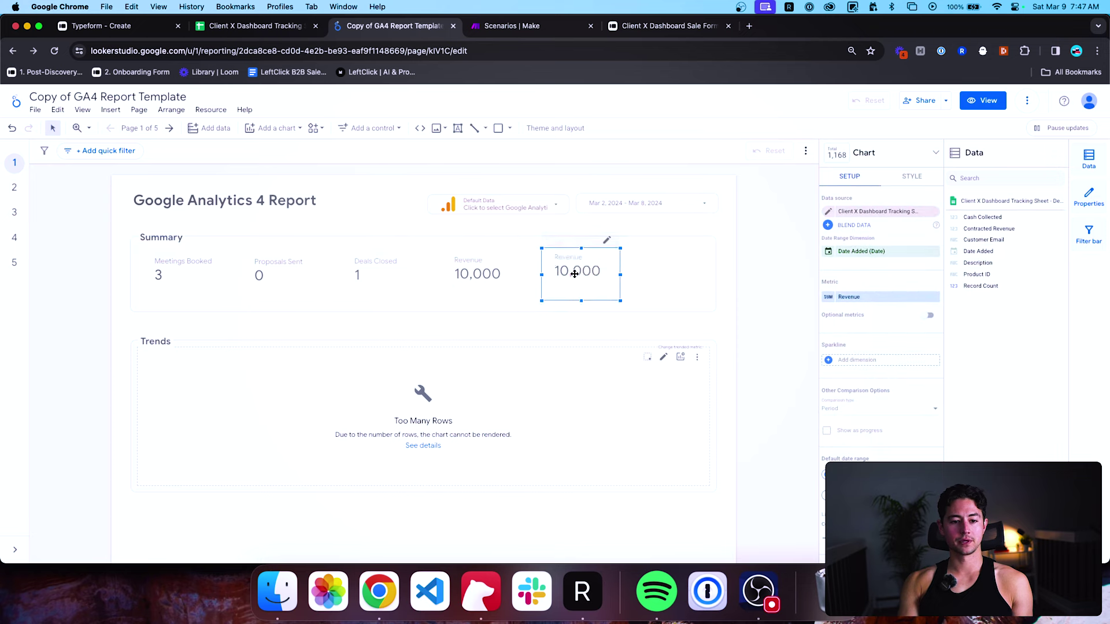
click(876, 297)
scroll(886, 356, down, 1)
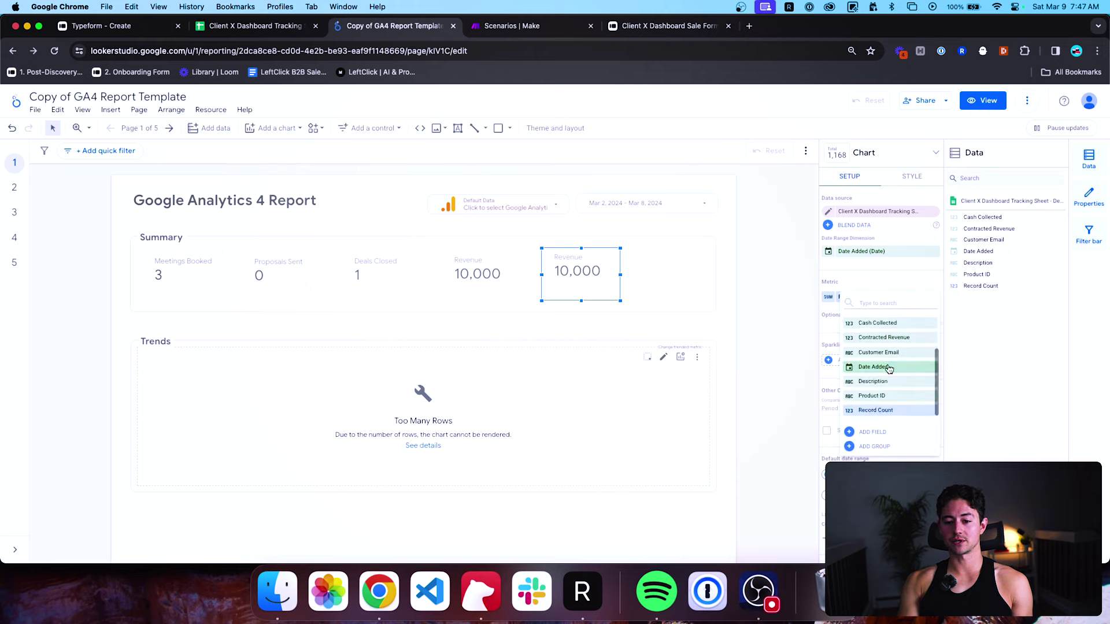
click(880, 366)
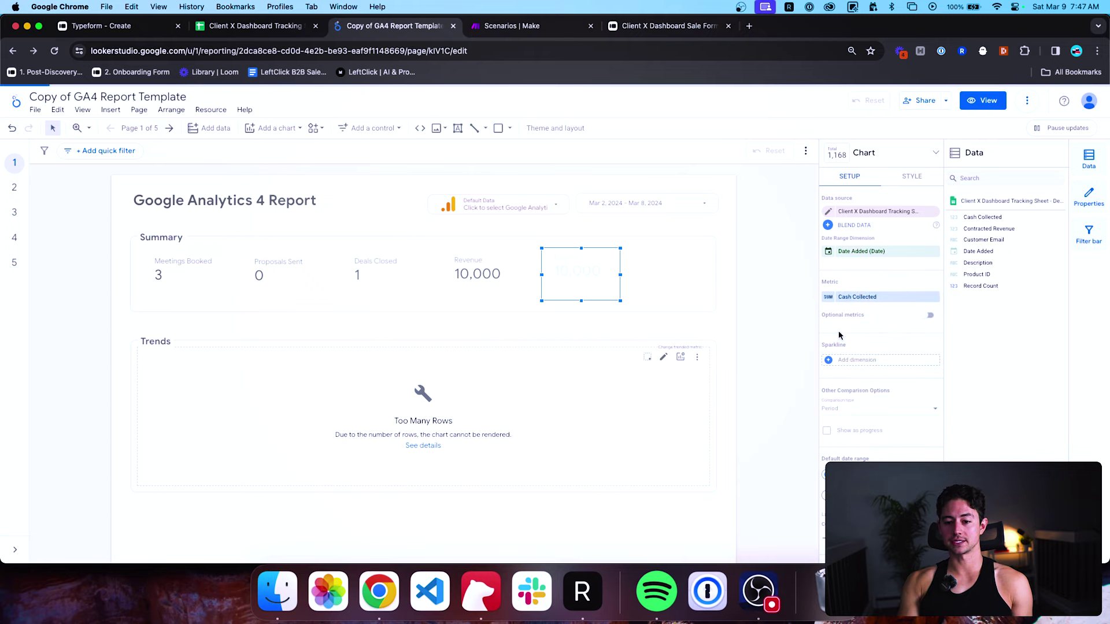
click(828, 297)
scroll(811, 338, down, 1)
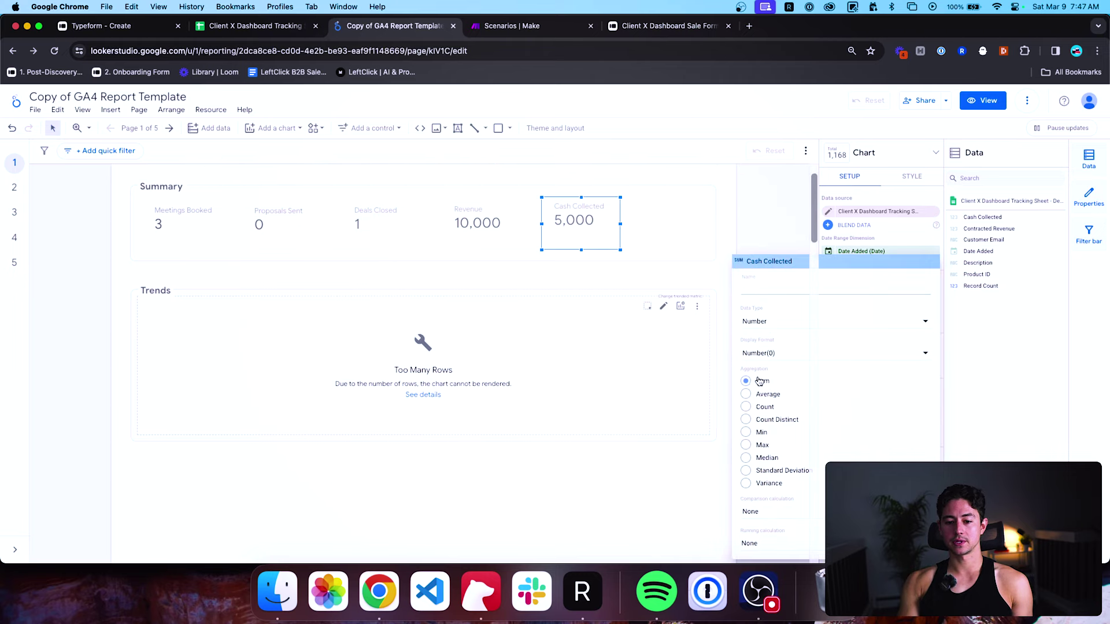
click(755, 227)
scroll(758, 269, up, 1)
click(759, 269)
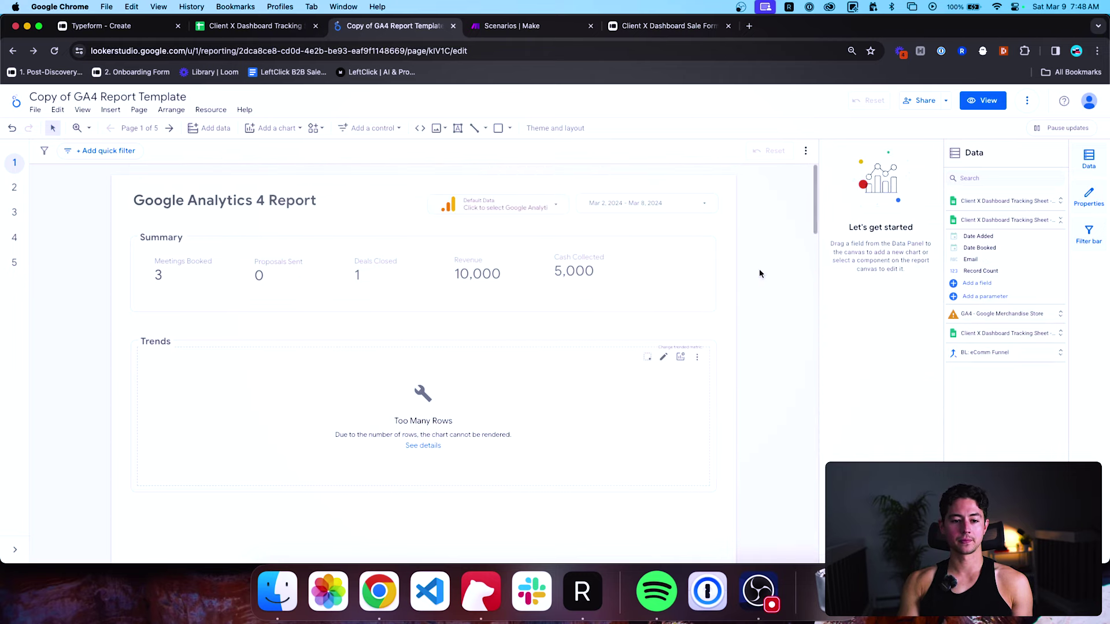
Line the Cash Collected scorecard up with the other Summary scorecards.
click(594, 270)
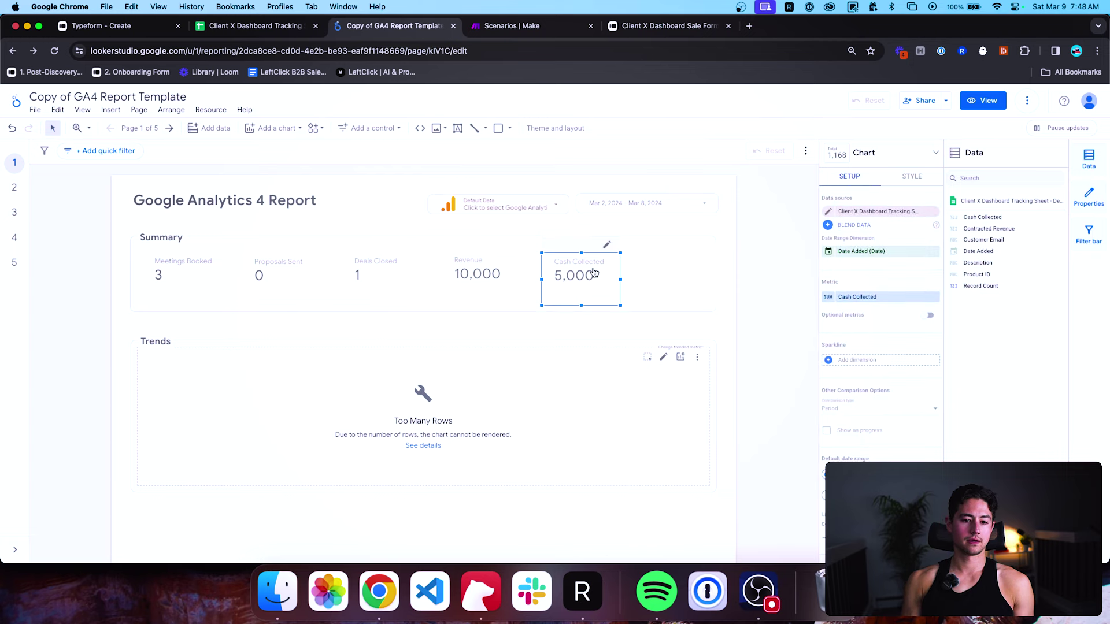
click(748, 268)
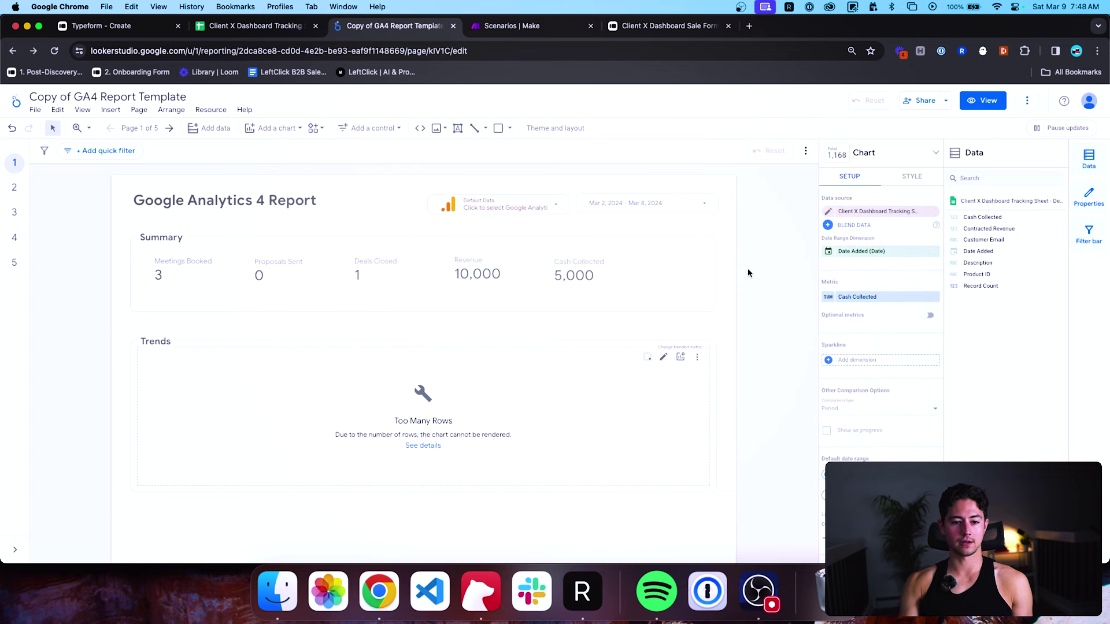
drag(588, 276, 585, 272)
click(737, 313)
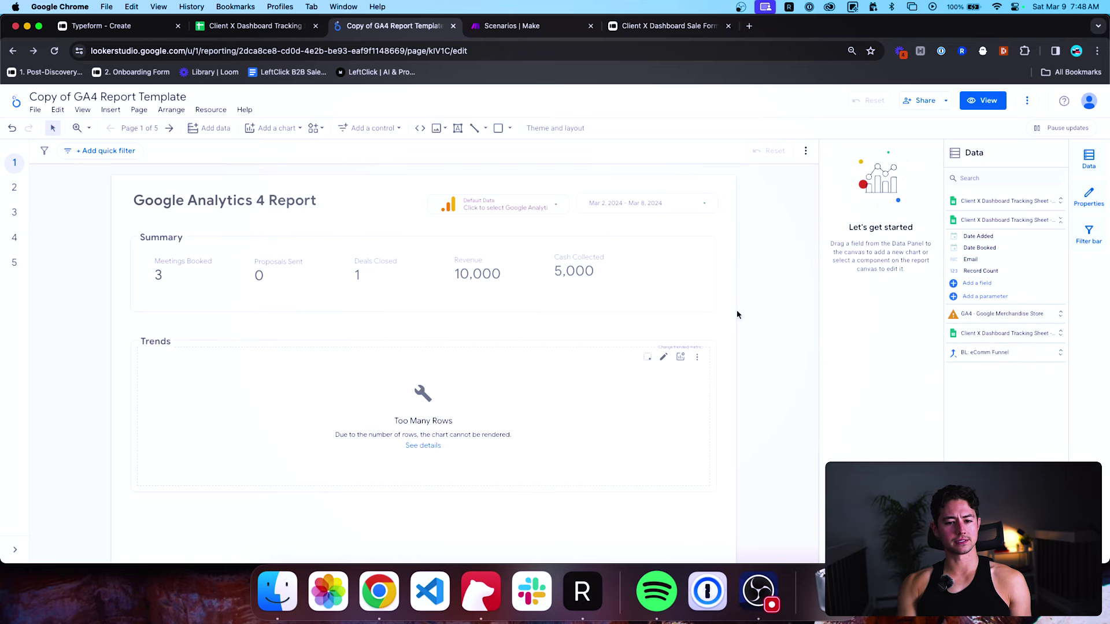
Select all the Trends section components and move them down about 110 px.
drag(558, 342, 558, 404)
key(ctrl+z)
scroll(544, 391, down, 2)
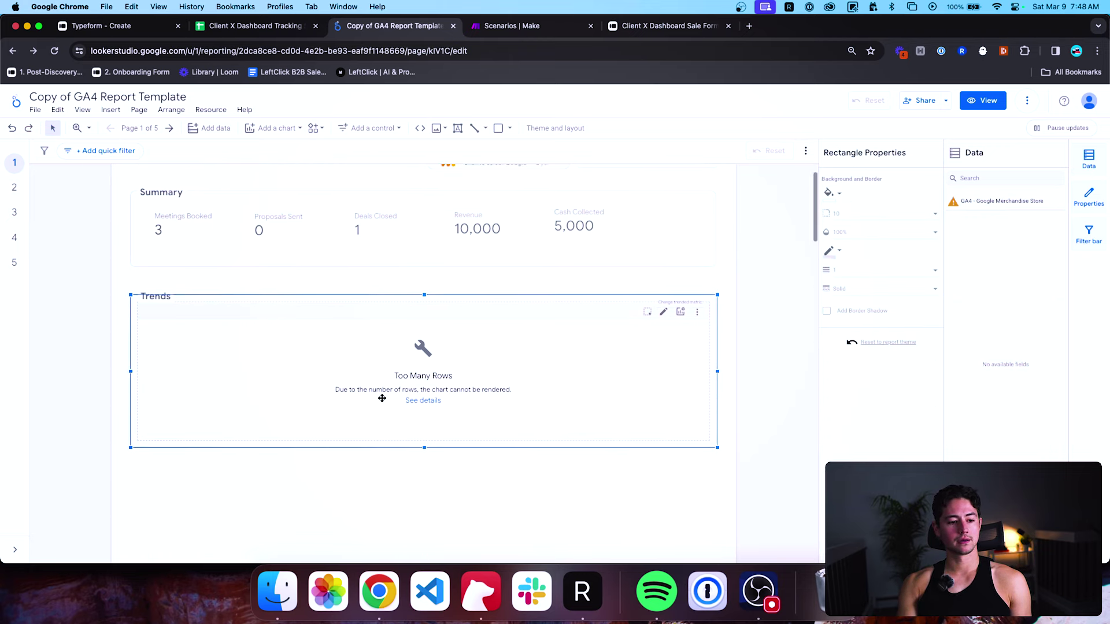
click(89, 301)
drag(110, 321, 258, 432)
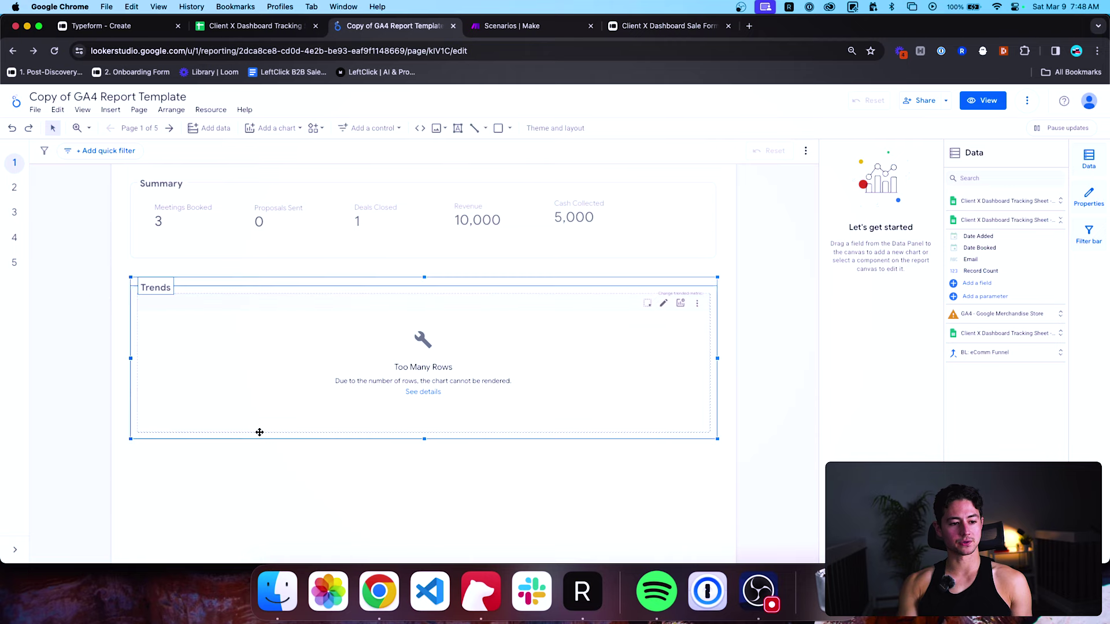
drag(345, 376, 346, 441)
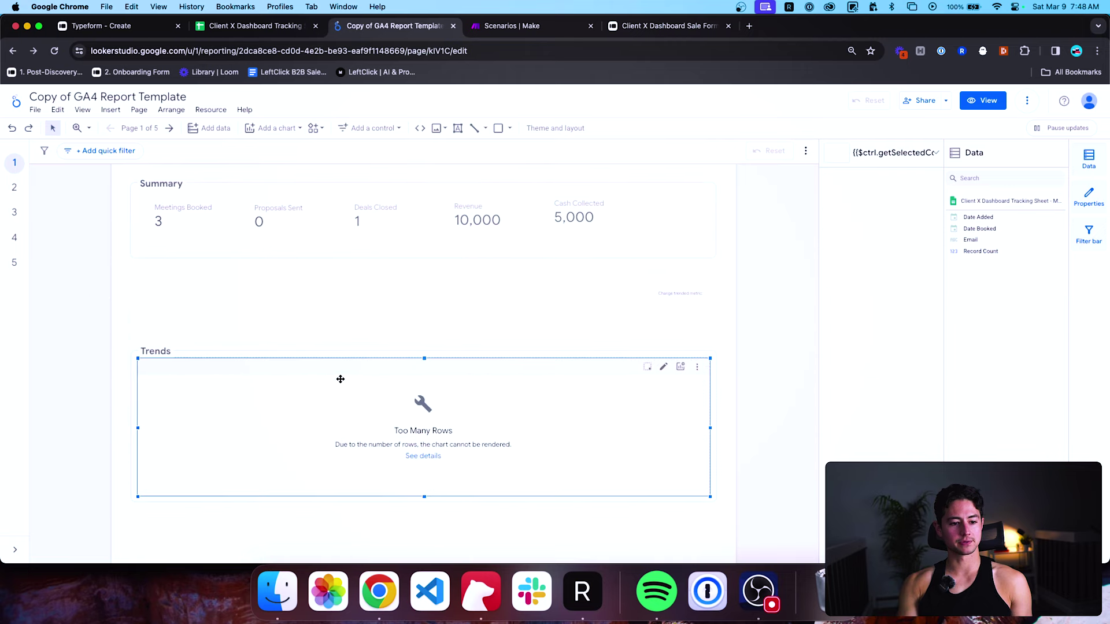
Push the three Trends components further down the page.
drag(340, 379, 341, 441)
click(104, 345)
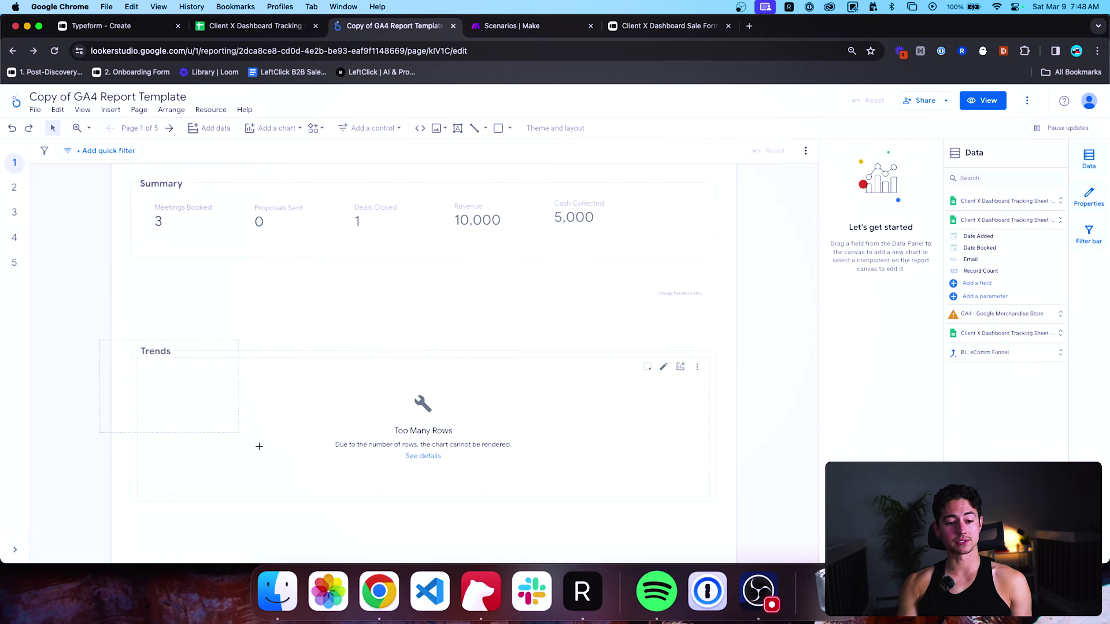
drag(103, 345, 329, 476)
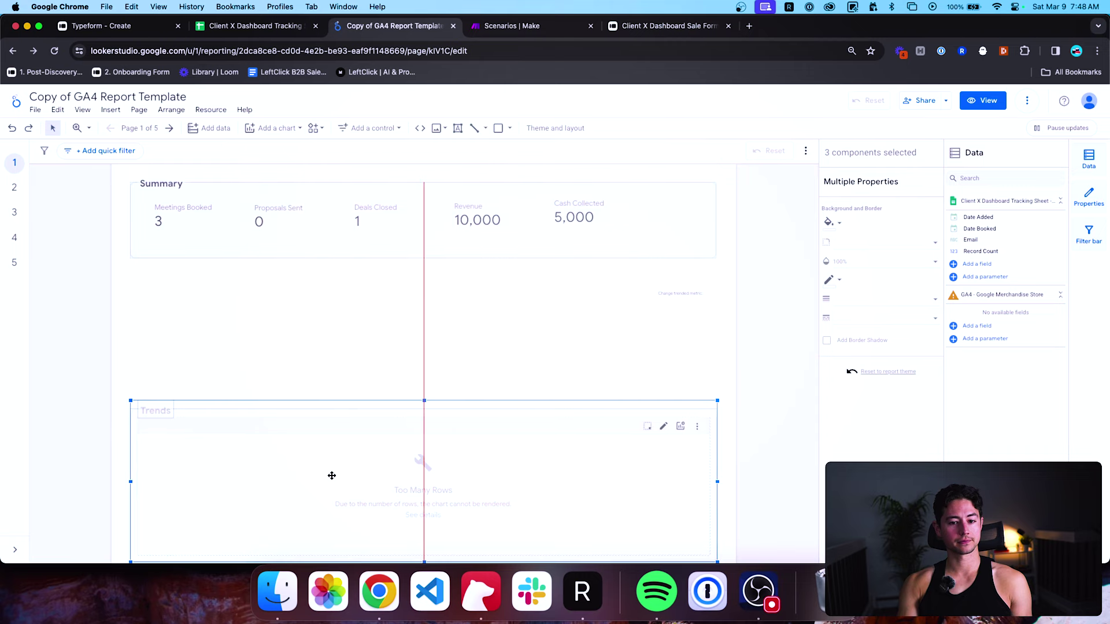
click(364, 421)
click(673, 295)
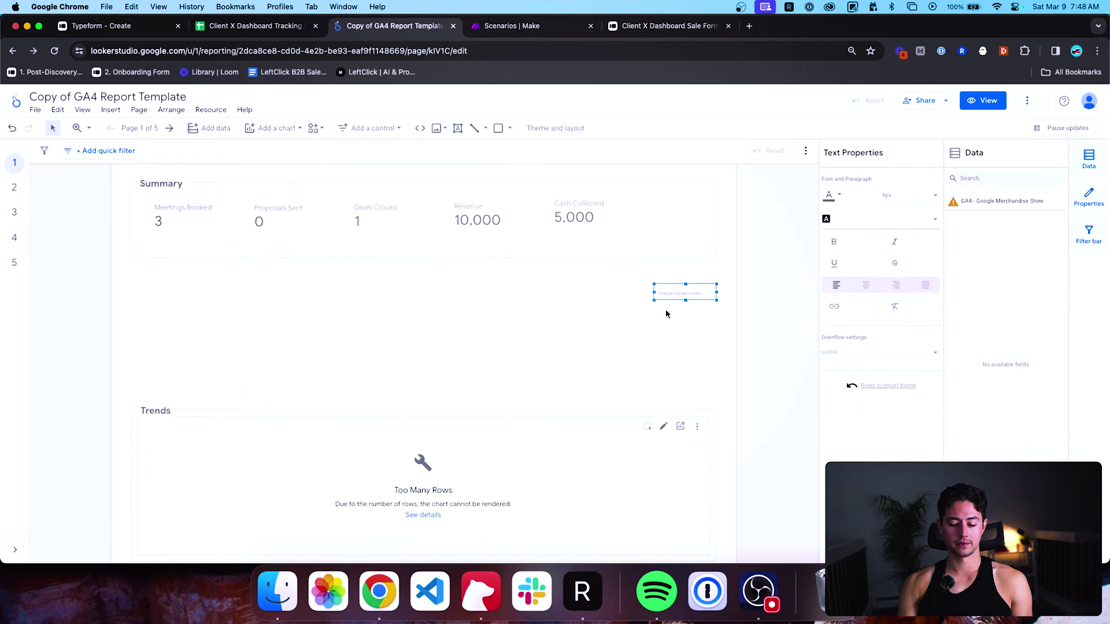
click(665, 311)
Select all five Summary scorecards and stretch them across the full Summary width.
scroll(665, 312, up, 1)
scroll(662, 318, up, 1)
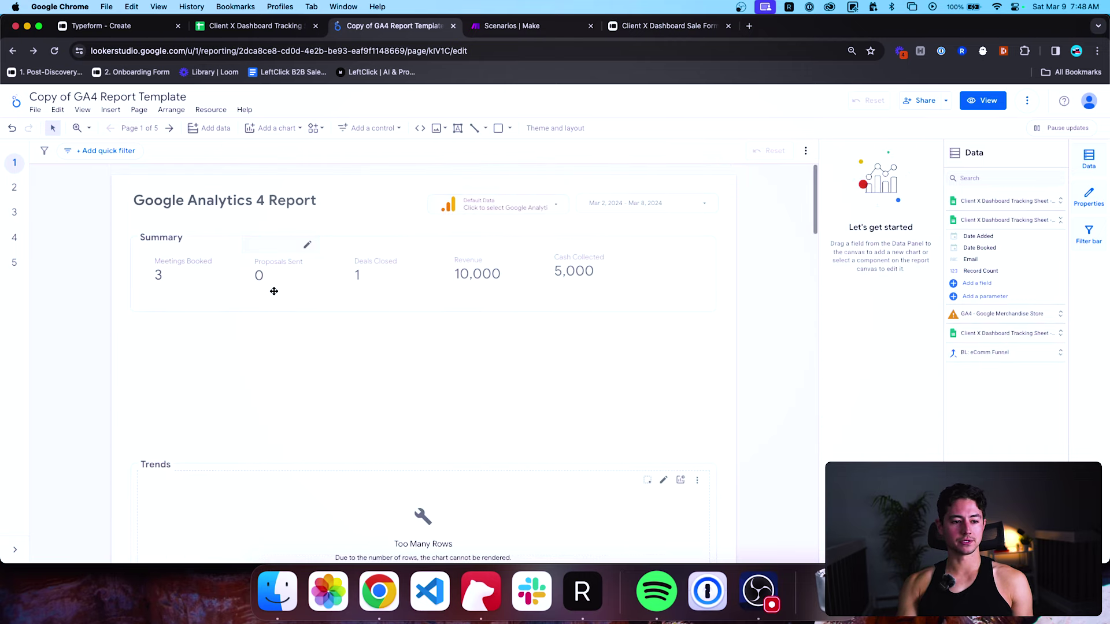
drag(643, 285, 315, 274)
key(super+z)
click(716, 348)
click(602, 283)
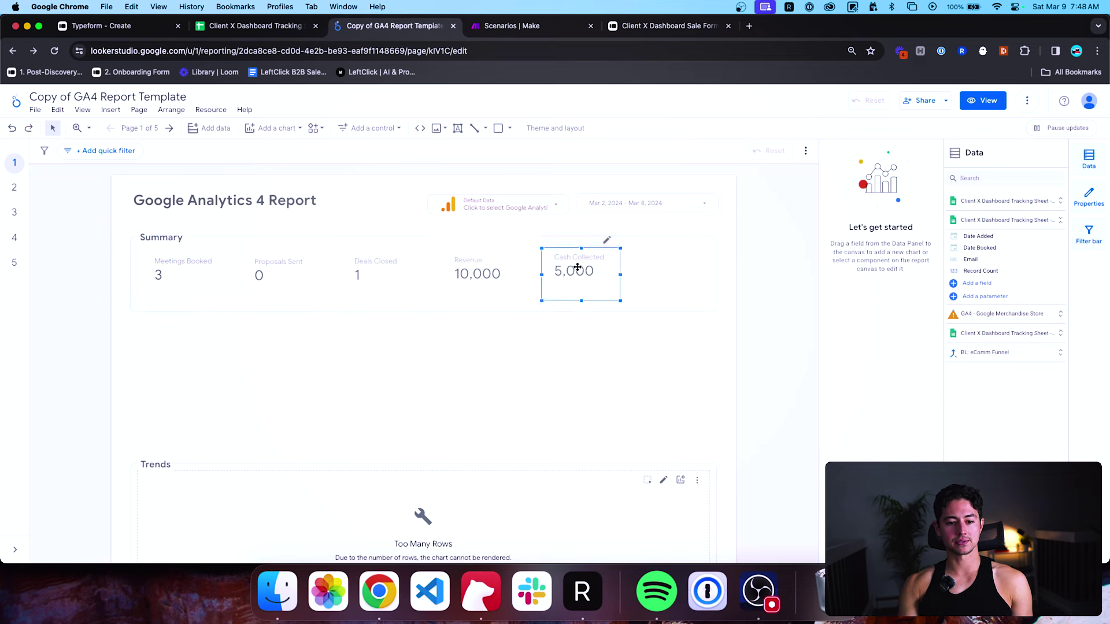
shift+click(488, 272)
shift+click(379, 275)
shift+click(305, 274)
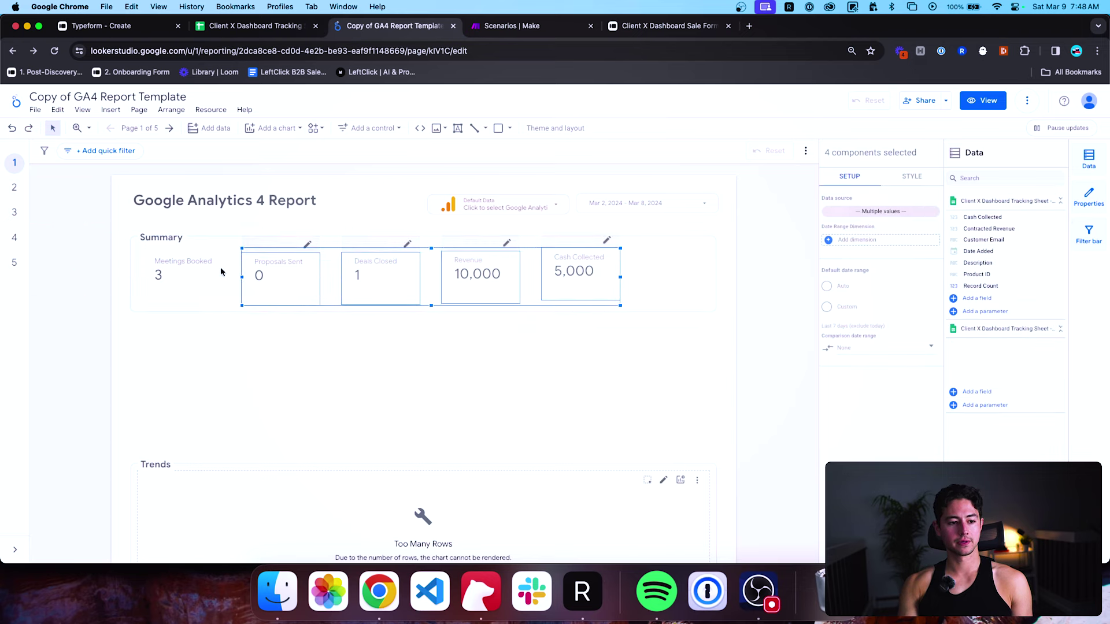
shift+click(219, 271)
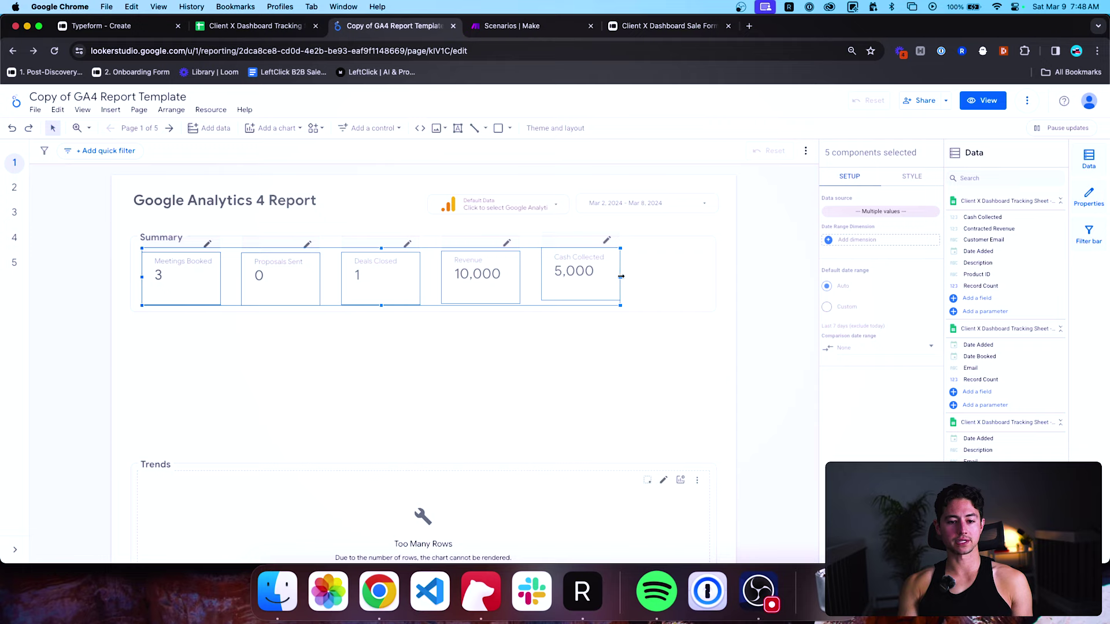
drag(621, 277, 704, 277)
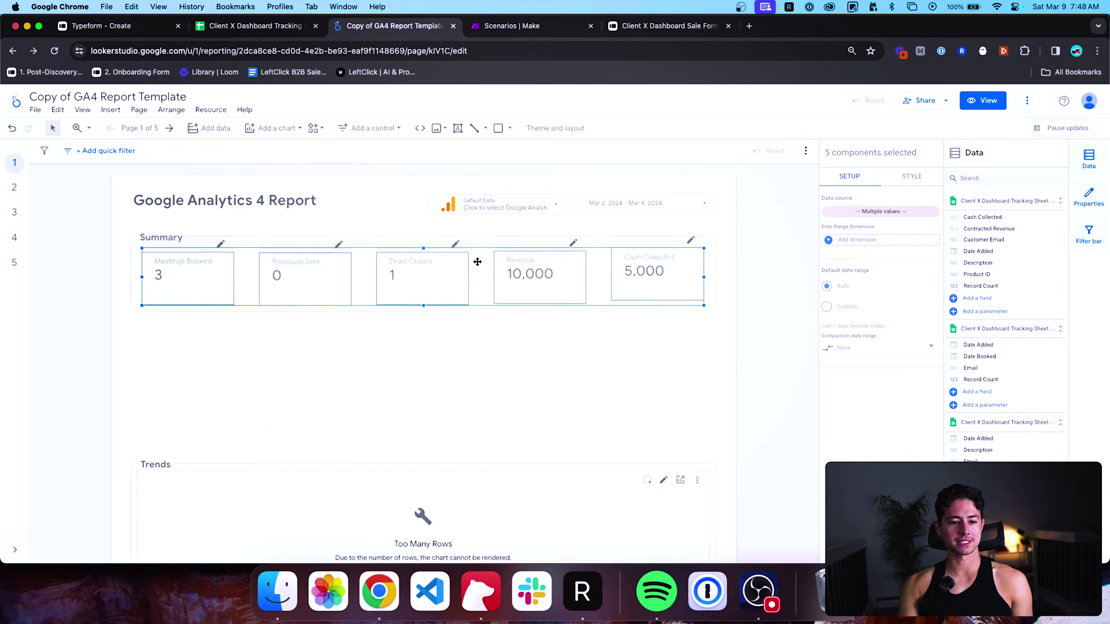
Nudge the Revenue scorecard into line with Deals Closed and the others.
click(524, 322)
click(528, 259)
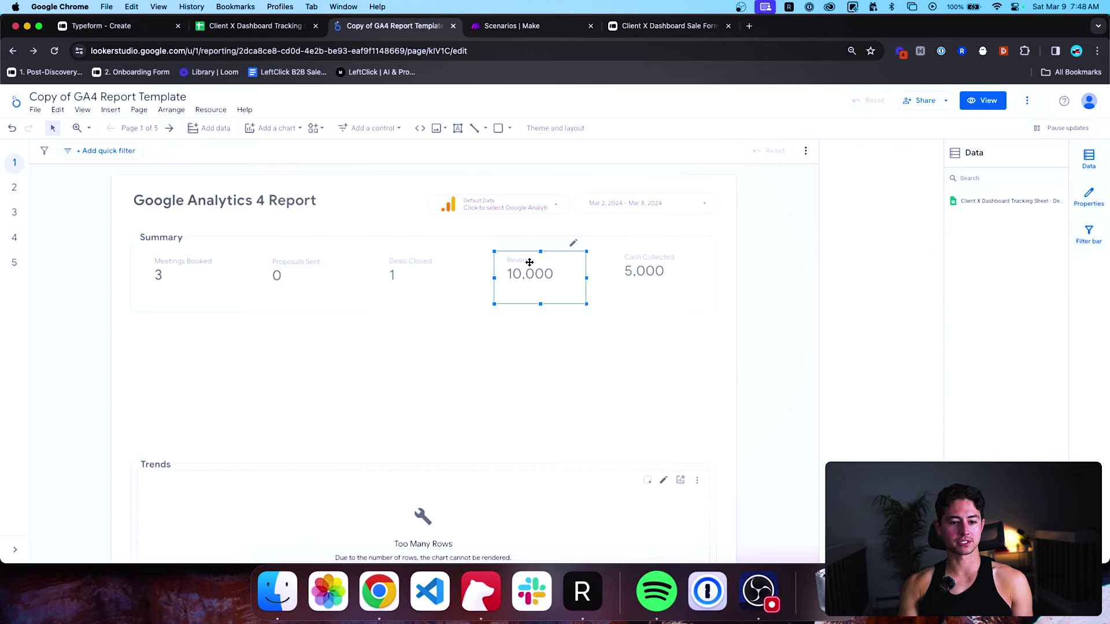
drag(529, 271, 530, 274)
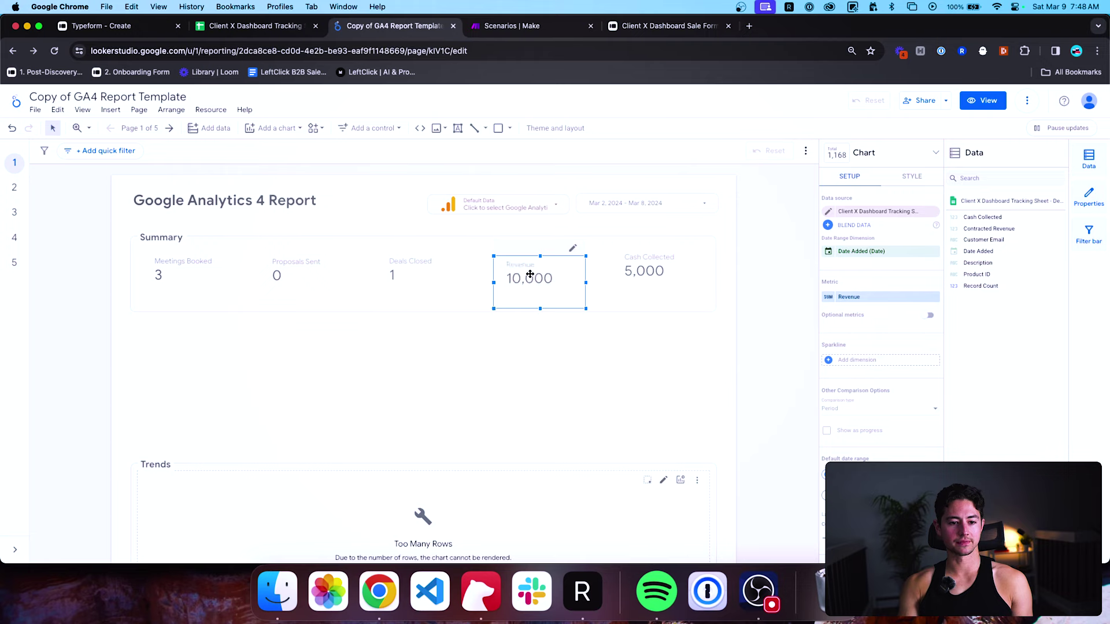
click(519, 340)
click(446, 280)
click(520, 278)
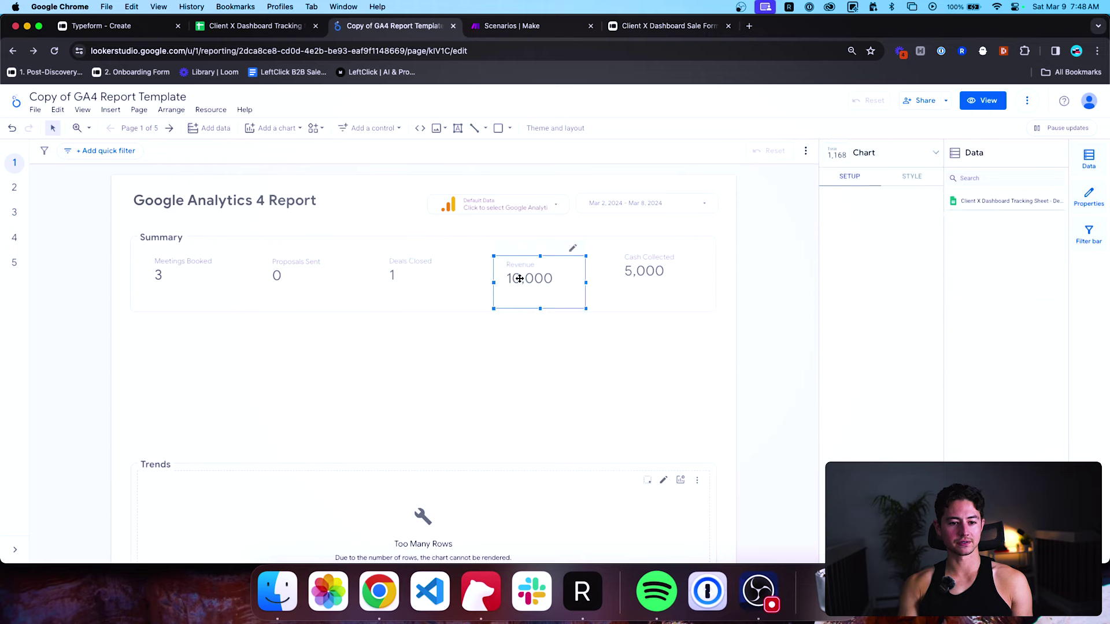
shift+click(431, 283)
click(504, 331)
click(516, 276)
click(517, 277)
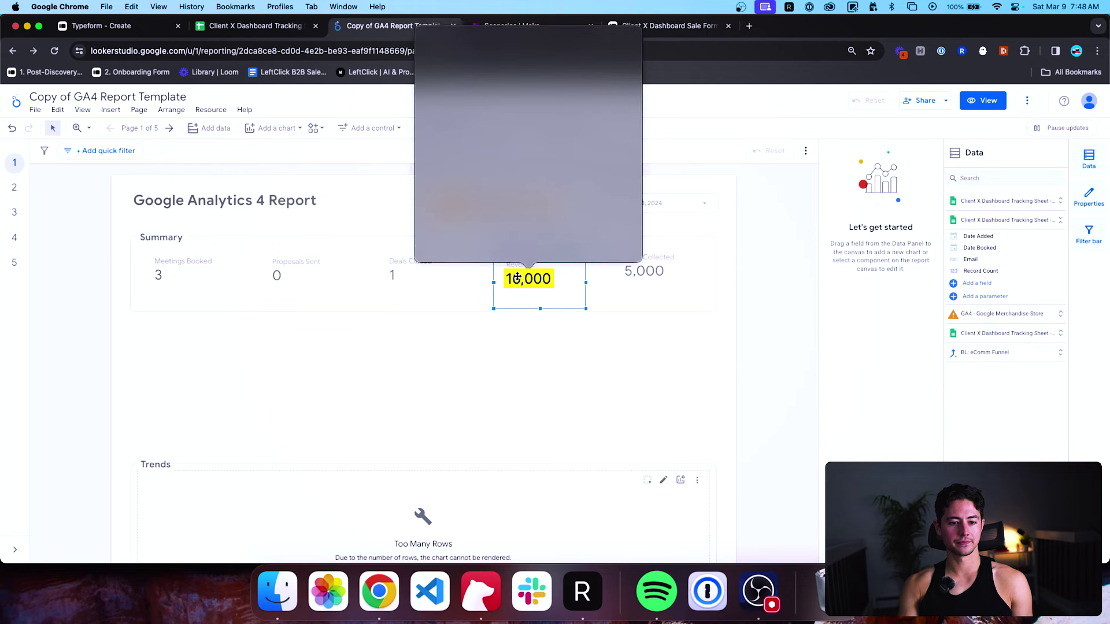
drag(565, 283, 562, 280)
click(602, 311)
Align the Cash Collected and Proposals Sent scorecards, then check all five sit level.
drag(640, 278, 641, 281)
drag(318, 282, 315, 279)
click(358, 331)
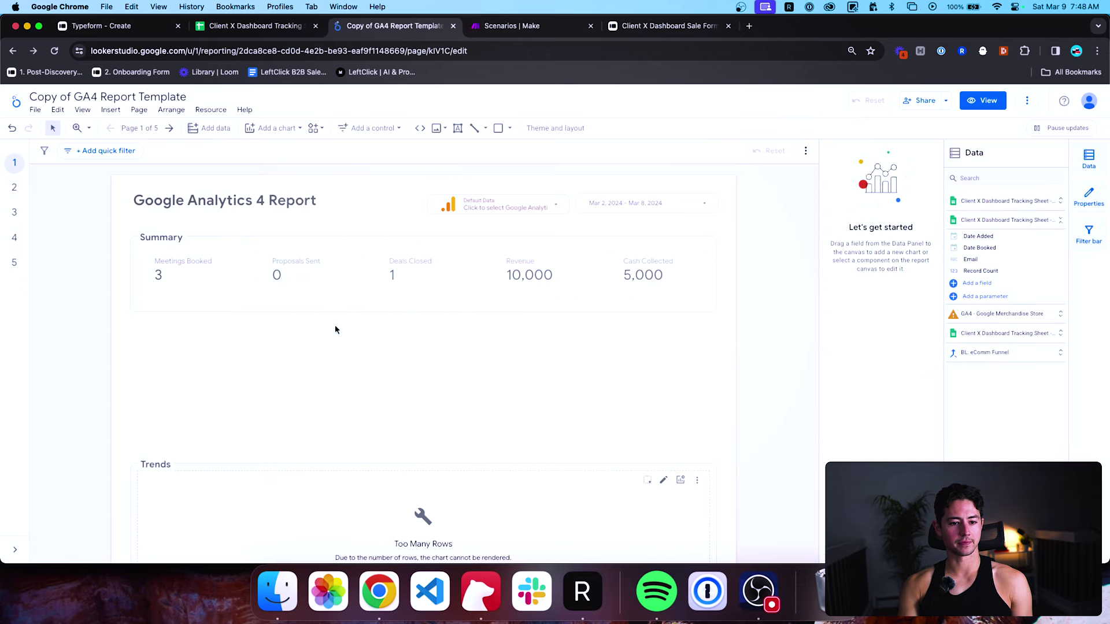
click(205, 279)
shift+click(300, 270)
shift+click(402, 278)
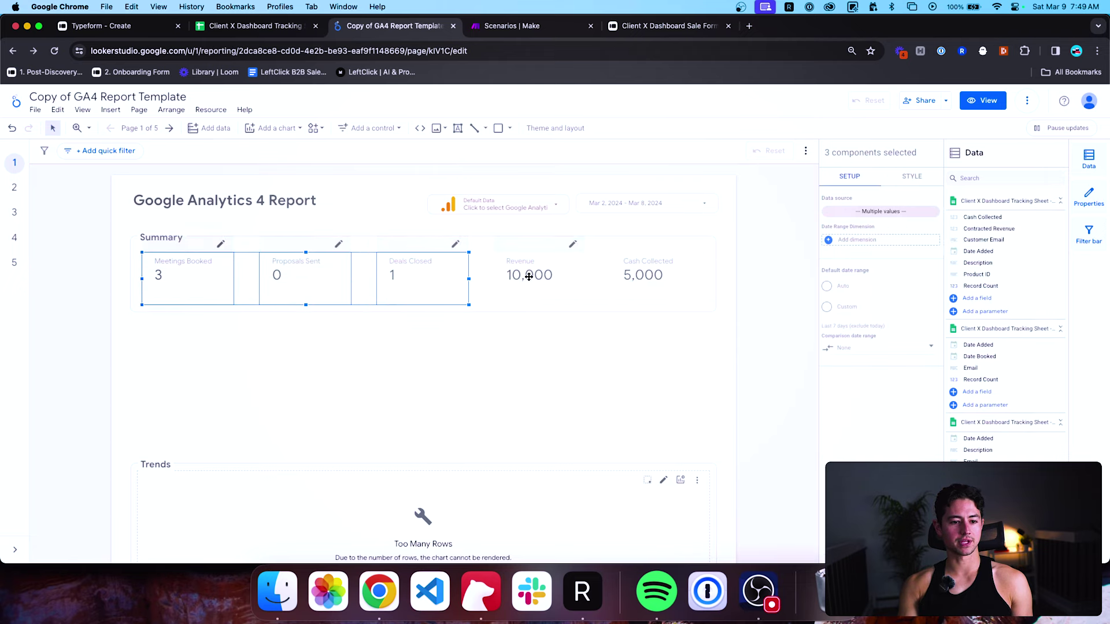
shift+click(529, 276)
shift+click(650, 276)
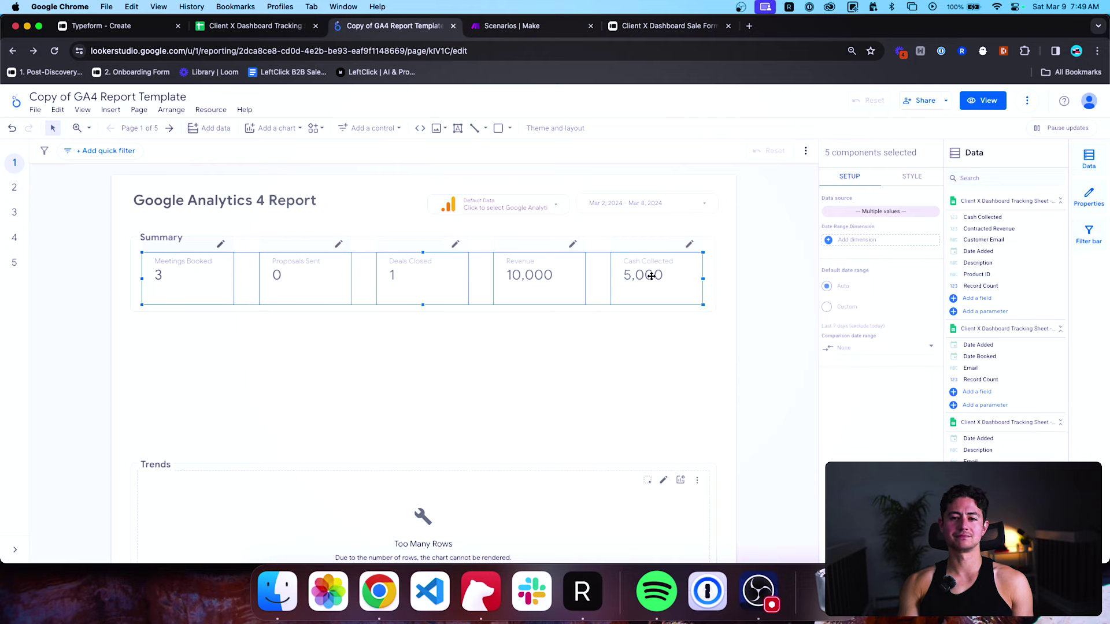
click(617, 326)
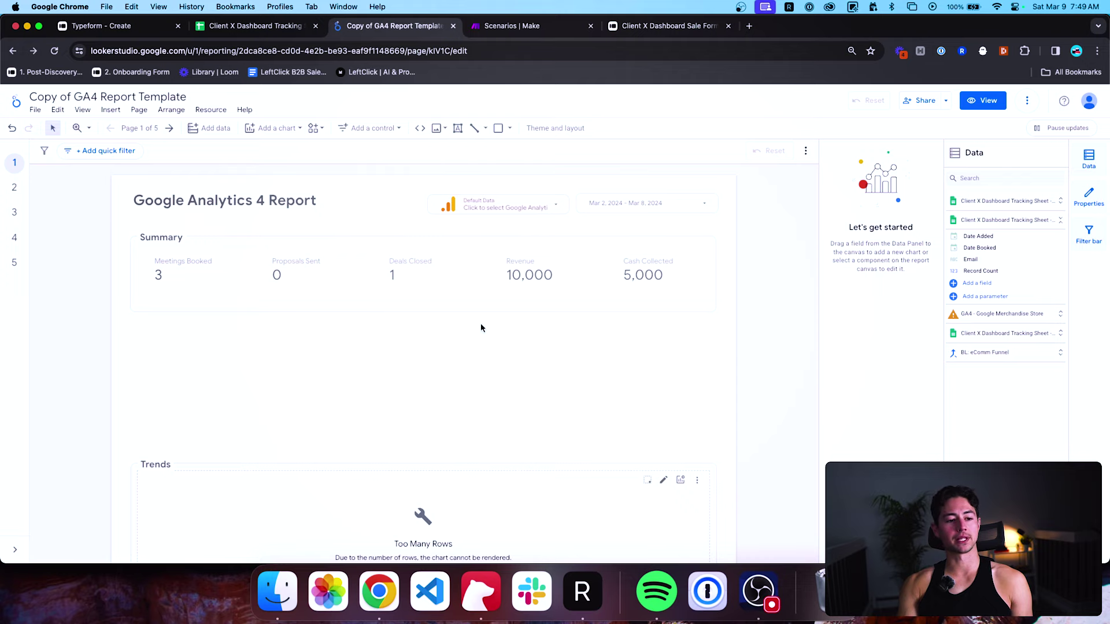
Retitle the Summary section 'Absolute Metrics' and widen the title to fit one line.
scroll(480, 324, down, 1)
double_click(167, 230)
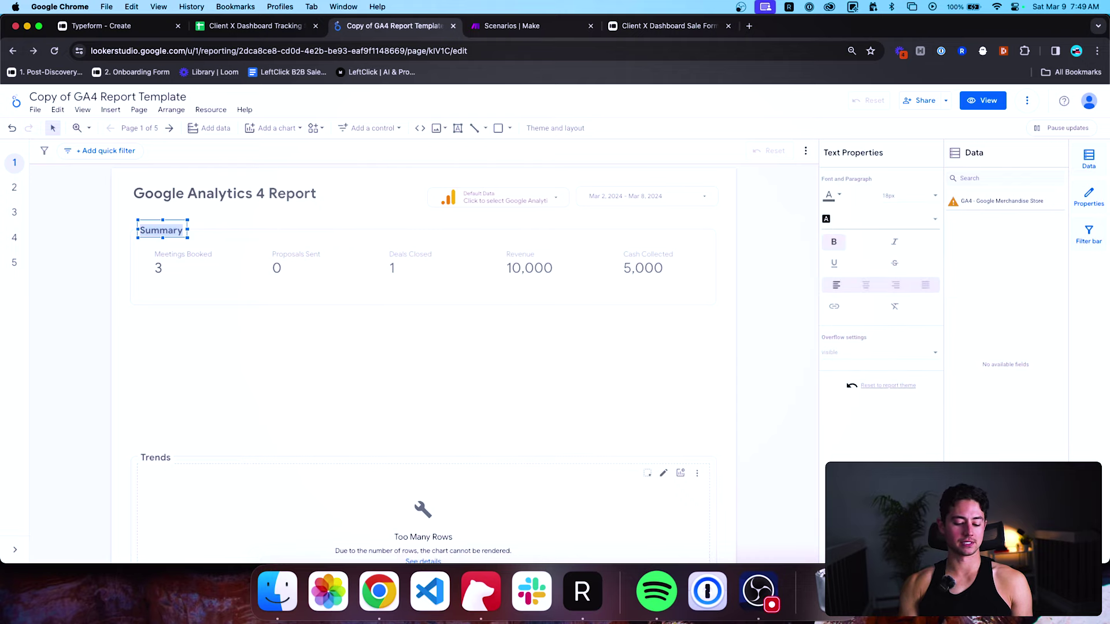
text(Absolute Metric)
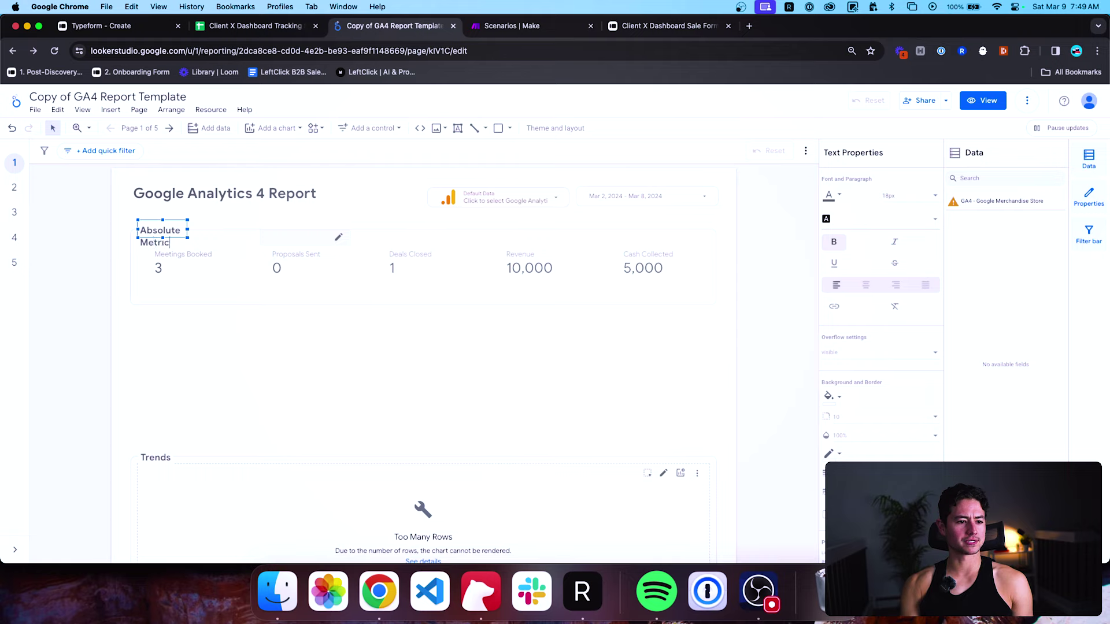
text(s)
drag(188, 229, 227, 230)
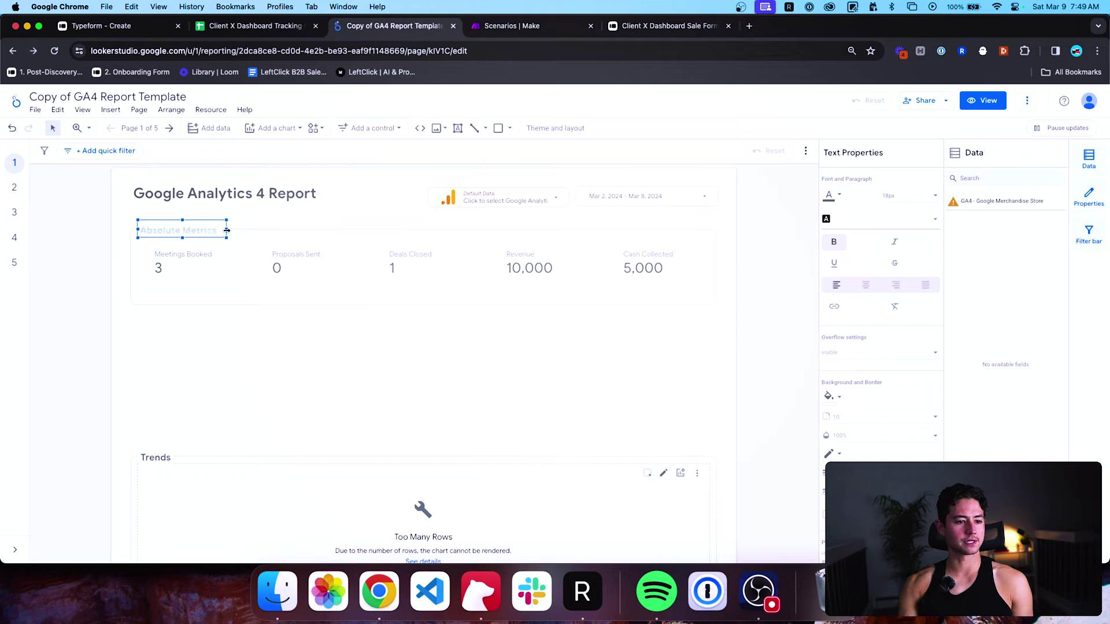
click(263, 346)
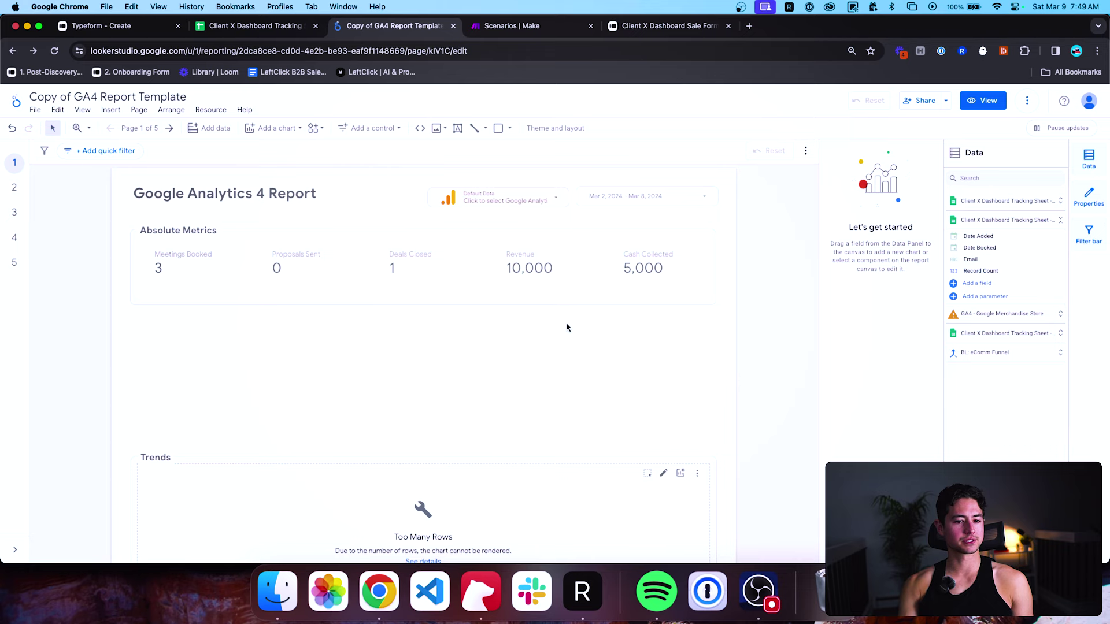
Place a copy of the titled five-scorecard row below the original.
drag(191, 245, 189, 243)
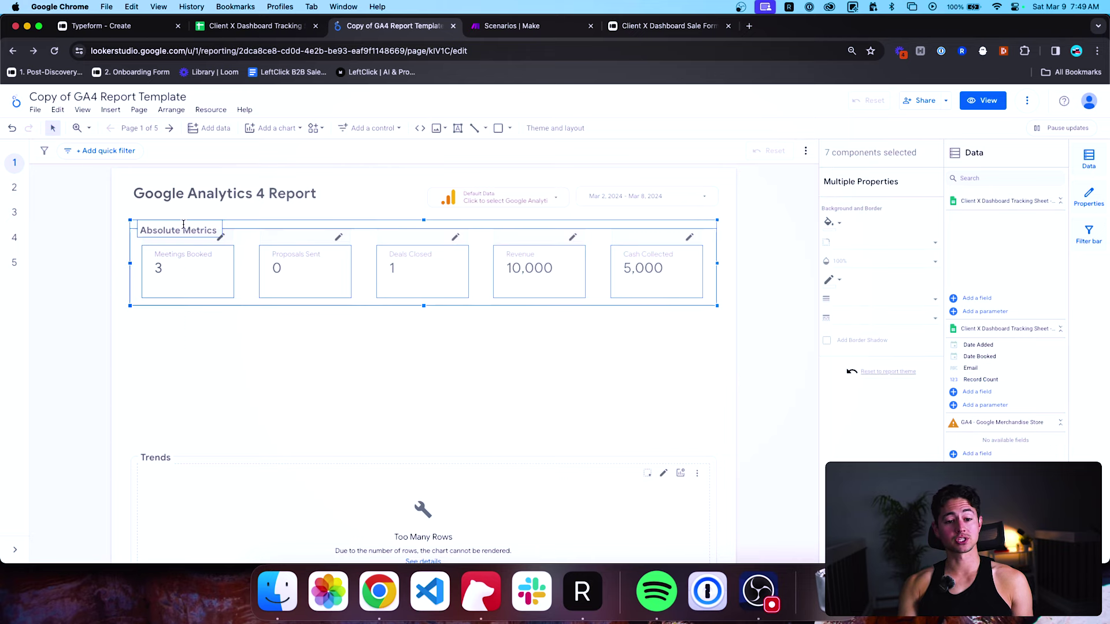
scroll(259, 372, down, 1)
drag(411, 245, 405, 354)
click(405, 353)
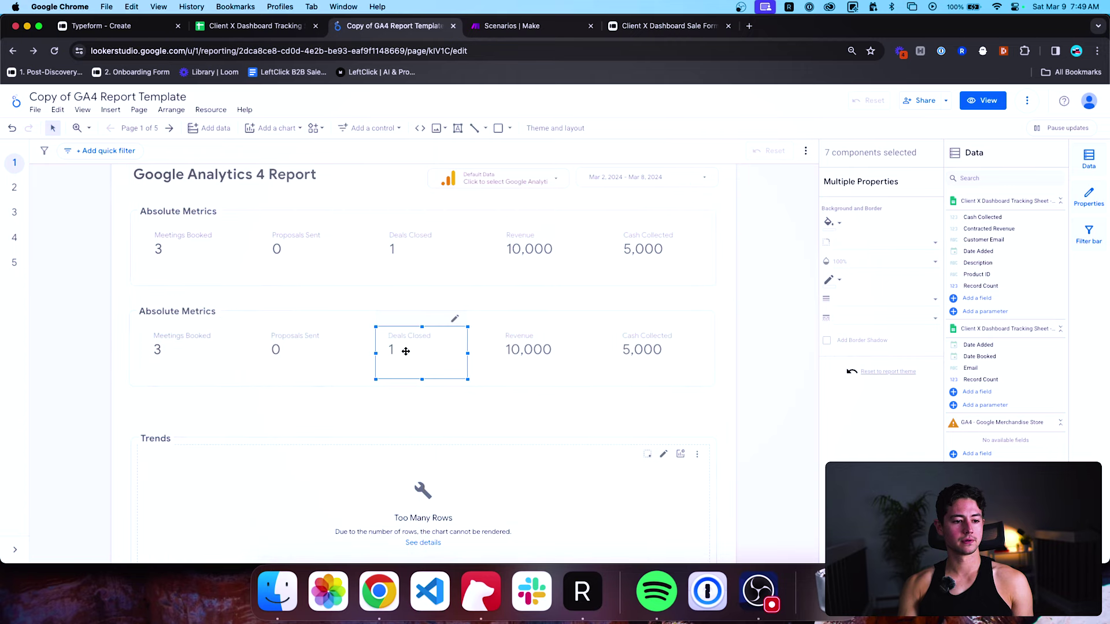
Rename the duplicated row's title to '% Metrics'.
click(94, 322)
double_click(154, 312)
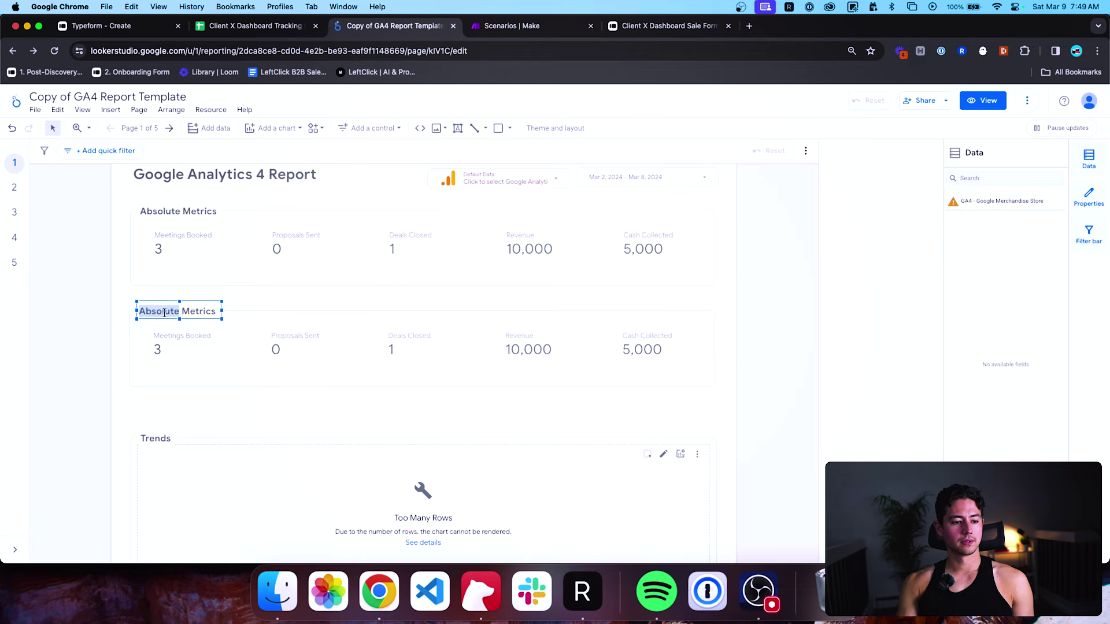
triple_click(209, 316)
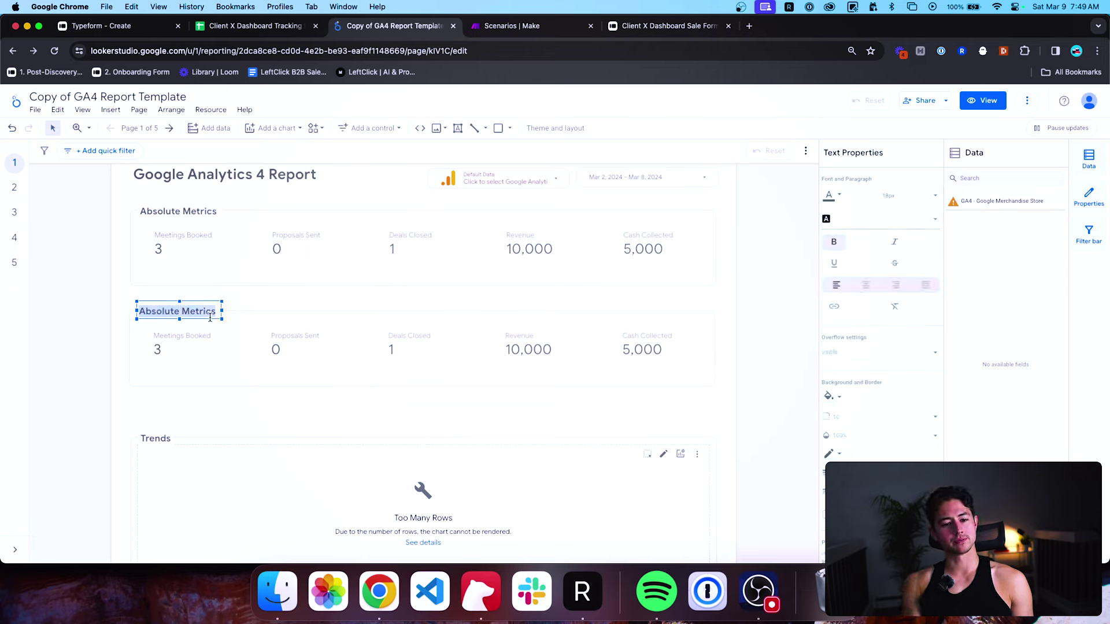
text(Rate M)
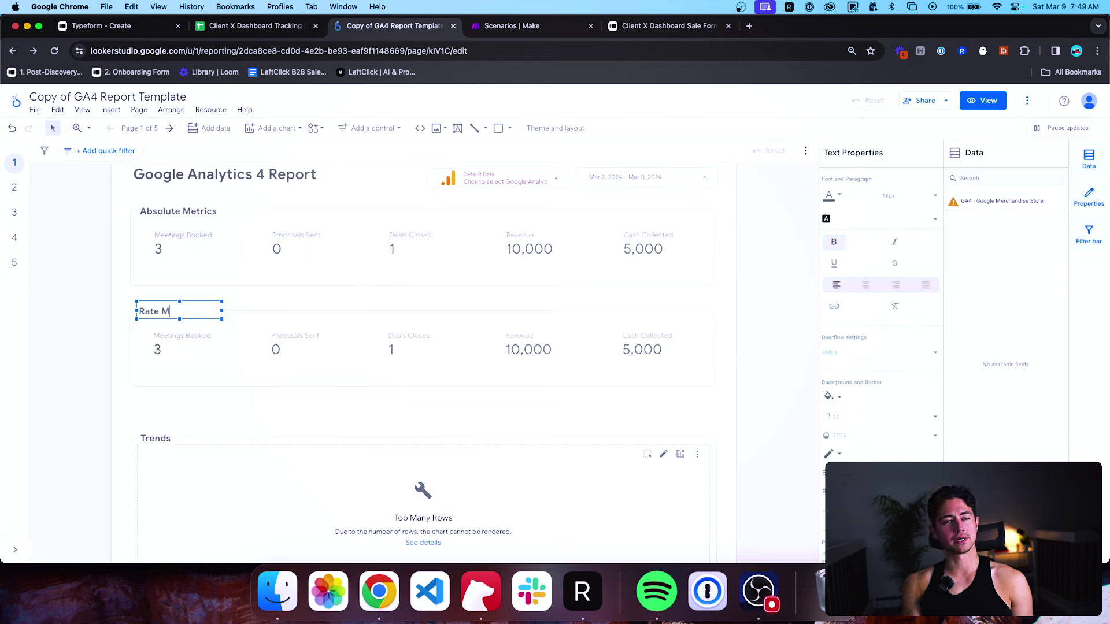
key(super+a)
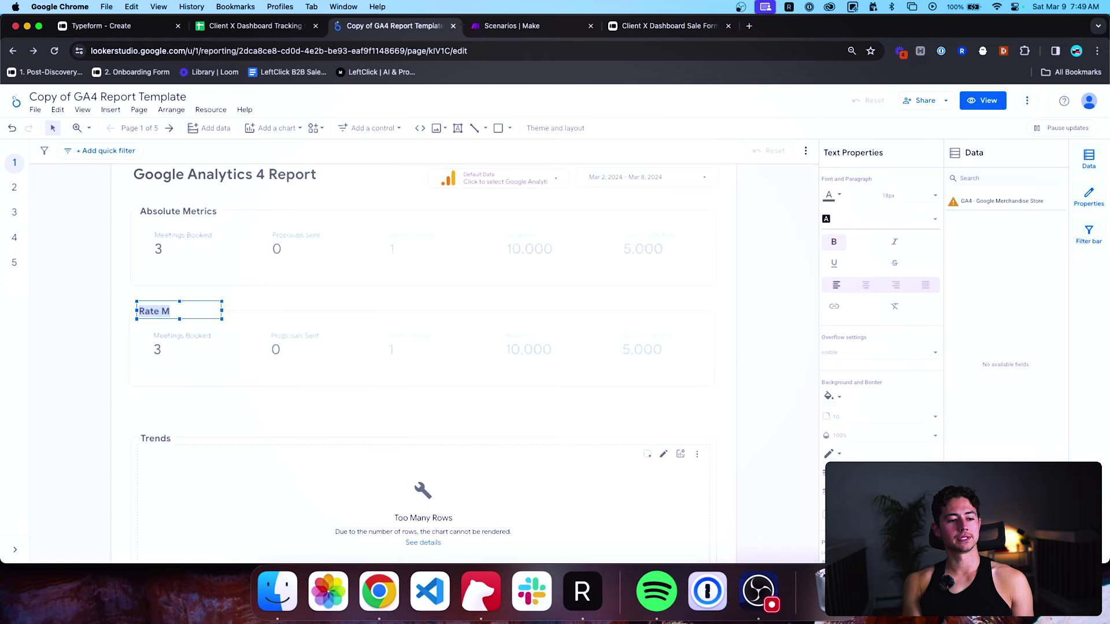
key(BackSpace)
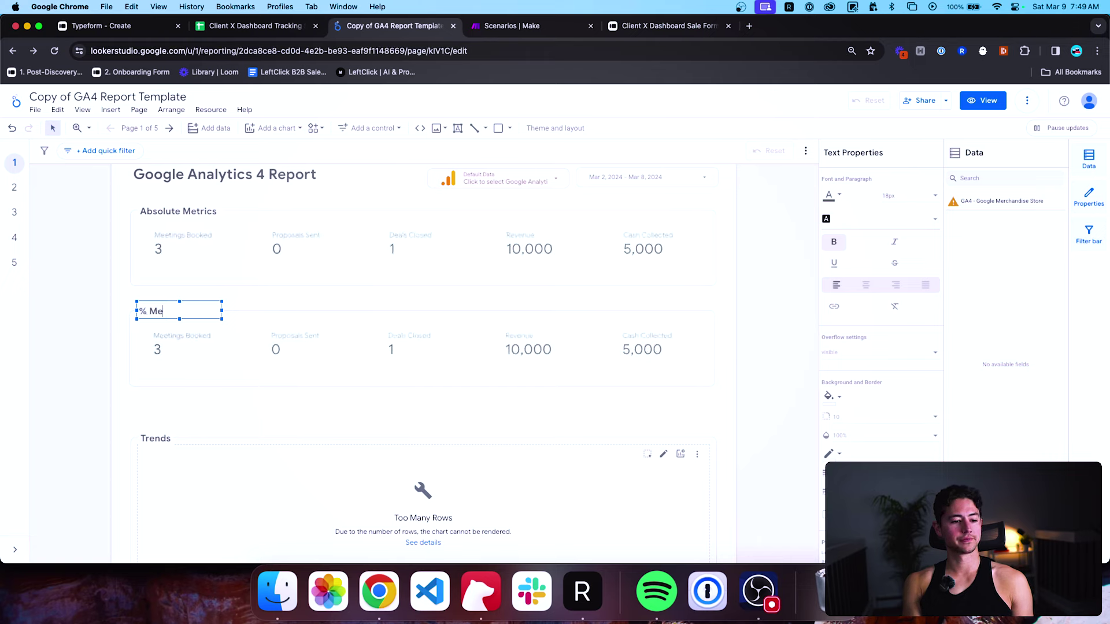
click(102, 334)
scroll(219, 335, up, 1)
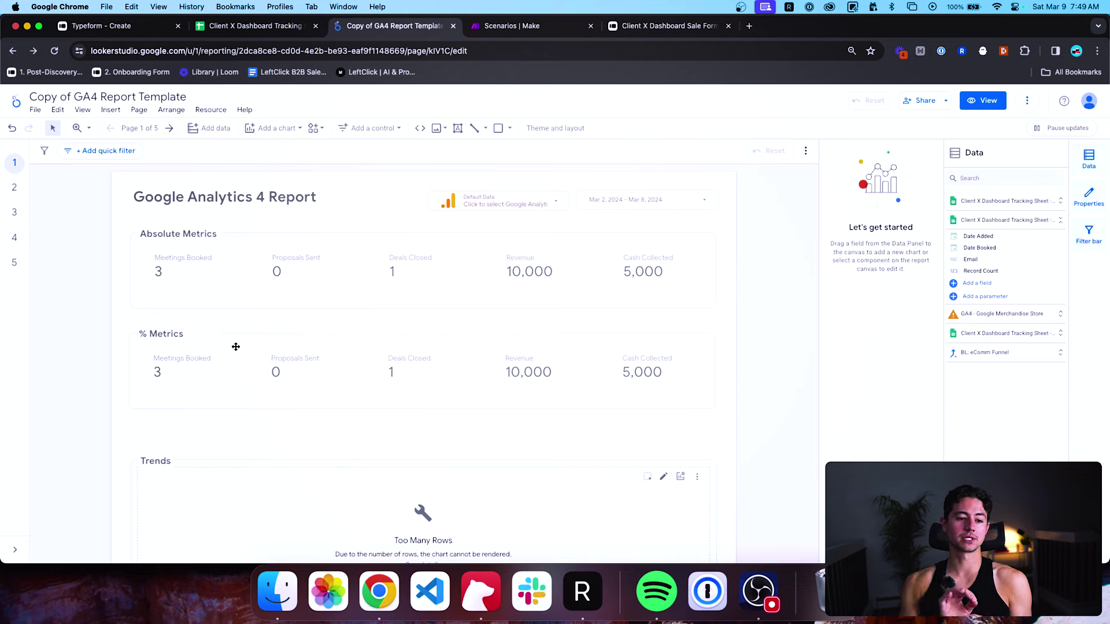
Review the Proposals Sent scorecard's Setup panel, then switch to the Client X Dashboard Tracking sheet.
click(292, 275)
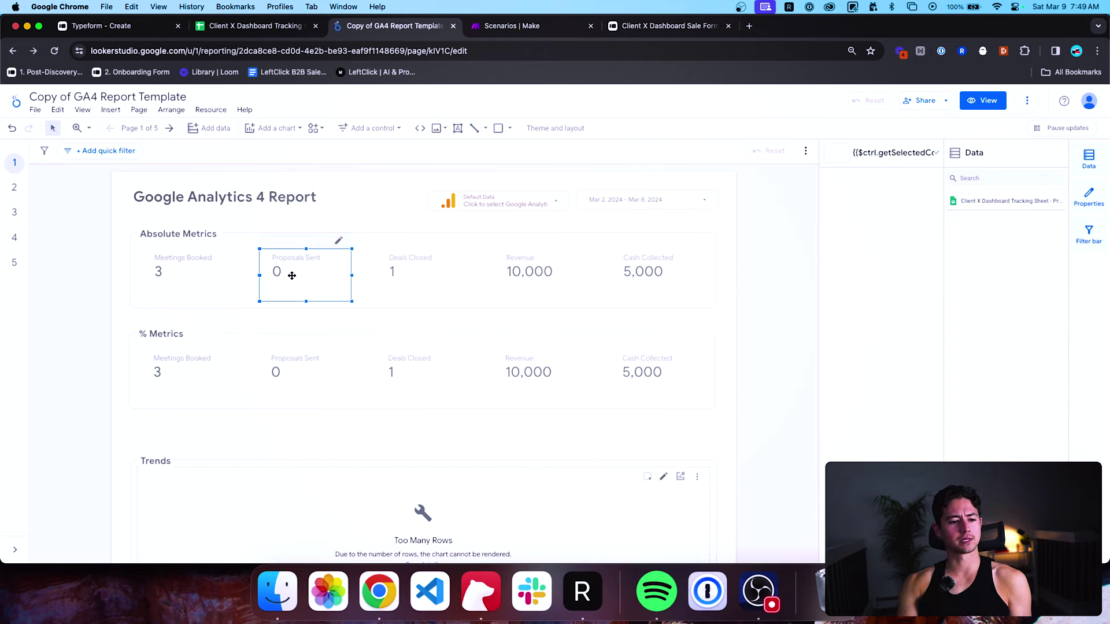
scroll(856, 336, down, 4)
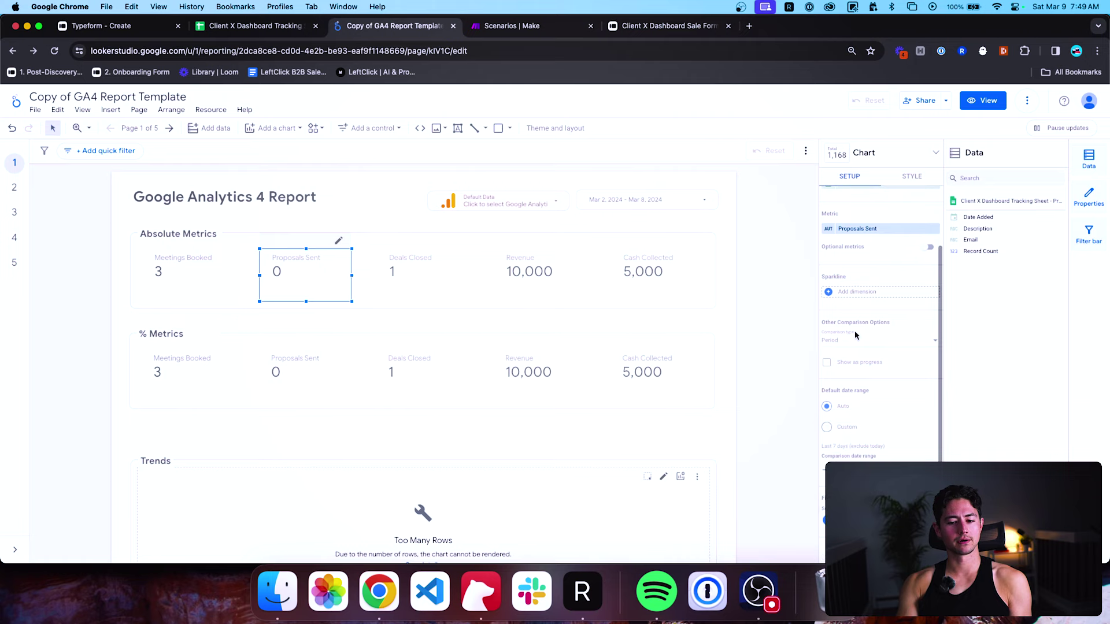
scroll(856, 336, up, 2)
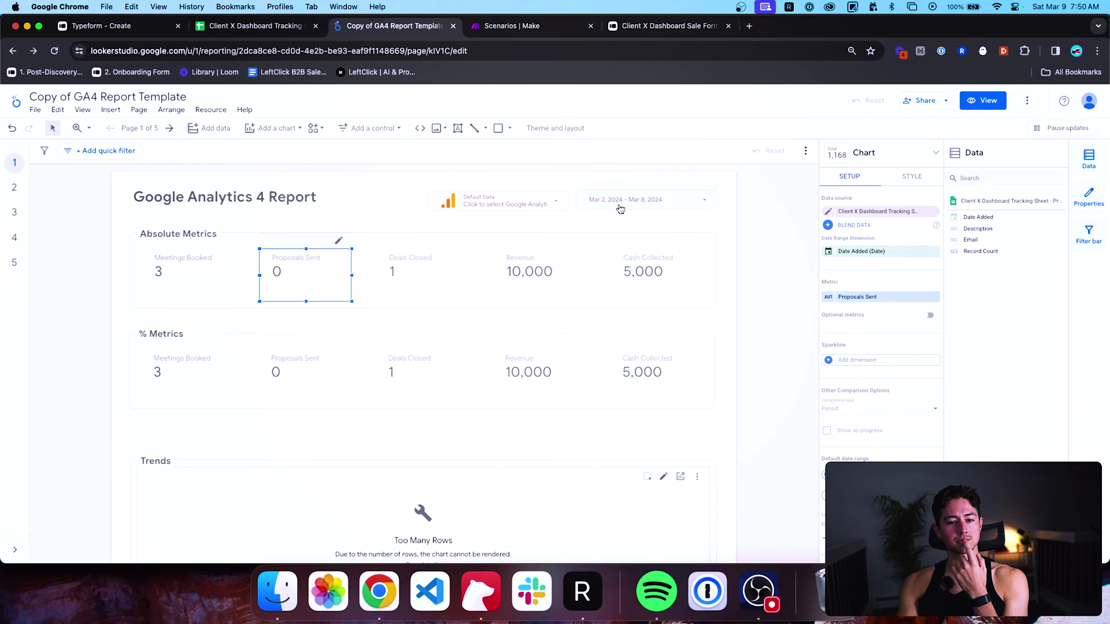
click(255, 26)
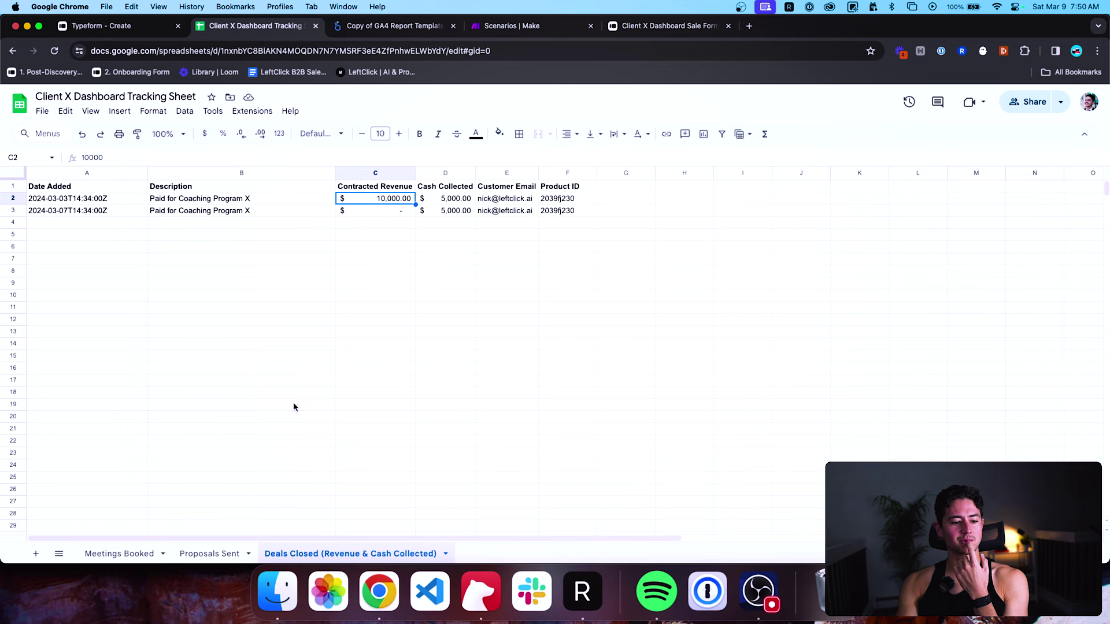
Check the dates on the Proposals Sent sheet with column A widened, then return to the report.
click(210, 553)
drag(110, 173, 136, 173)
click(343, 29)
click(655, 202)
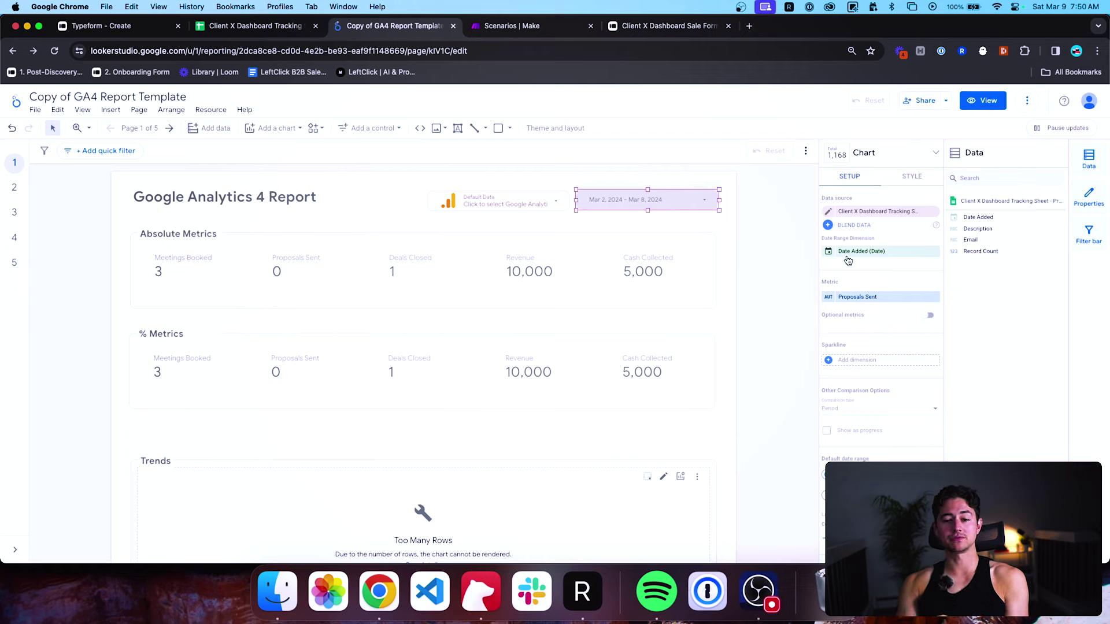
Pick Feb 25 as start and Mar 31 as end in the date range calendar and apply.
click(648, 200)
click(643, 287)
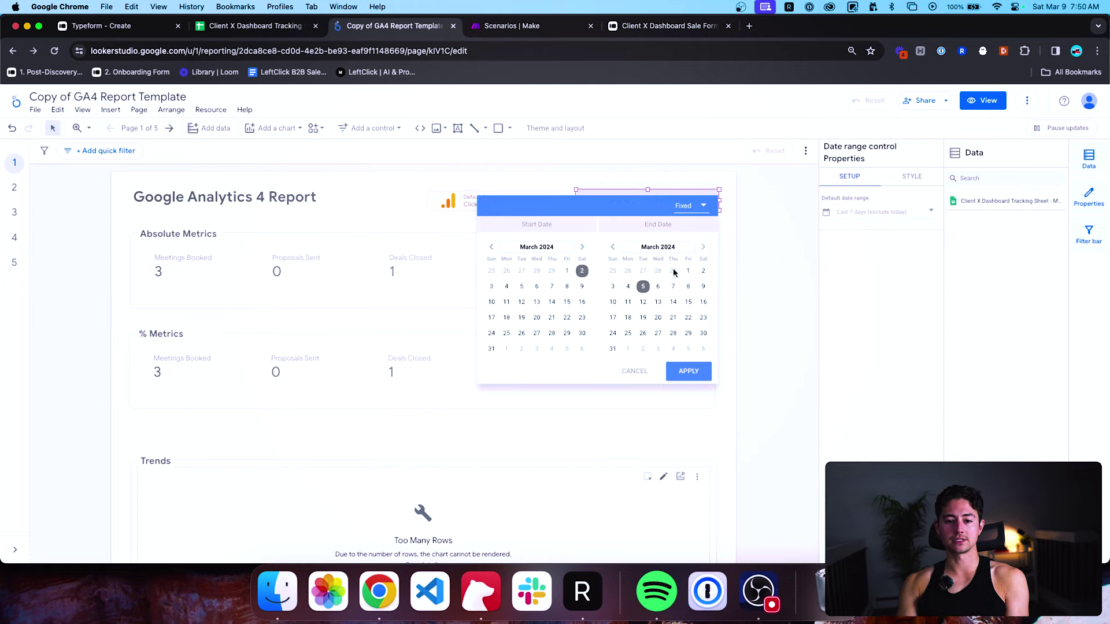
key(Escape)
click(647, 285)
click(647, 369)
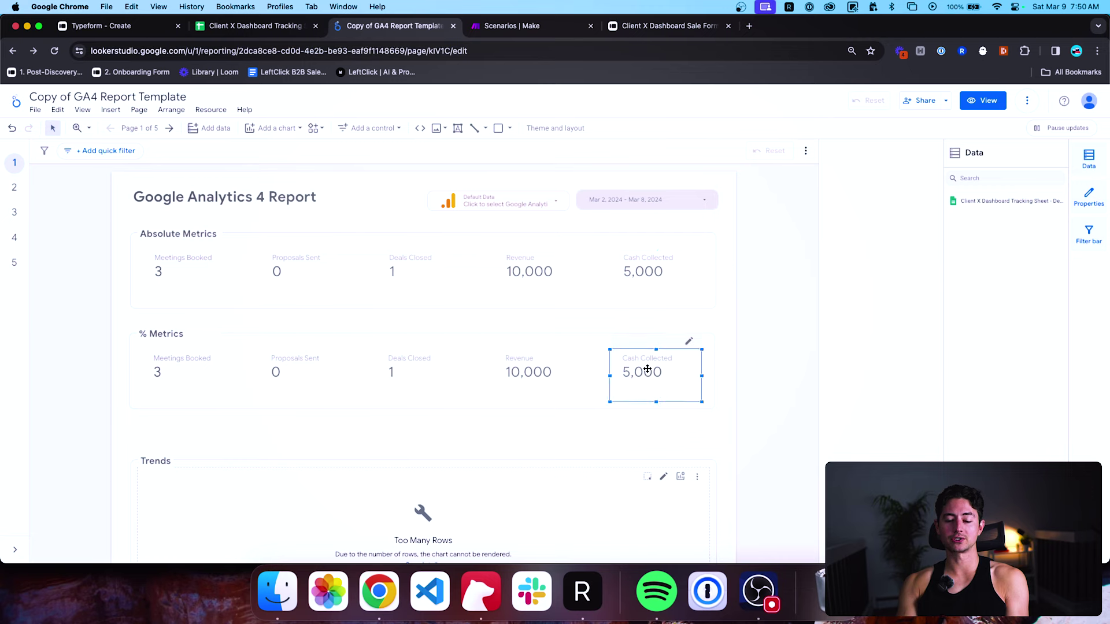
click(706, 202)
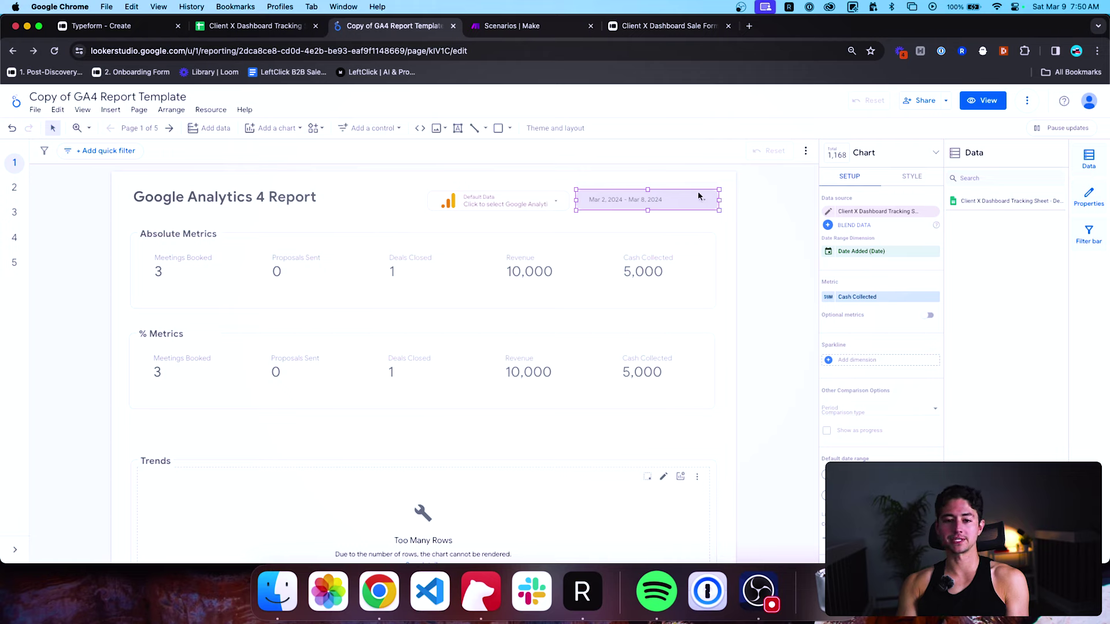
click(698, 196)
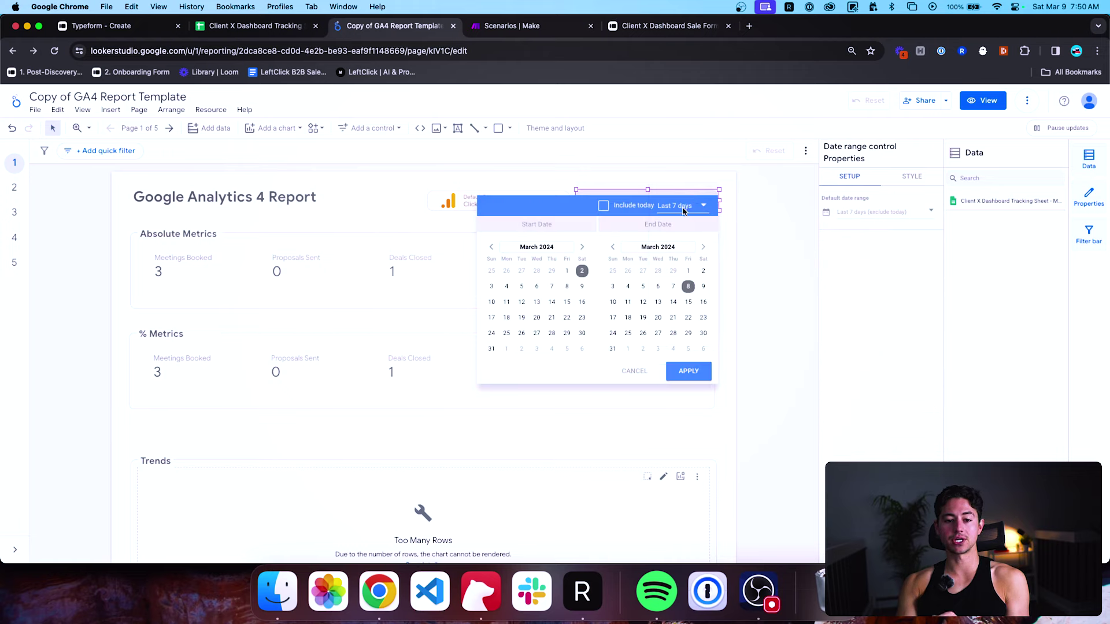
key(Escape)
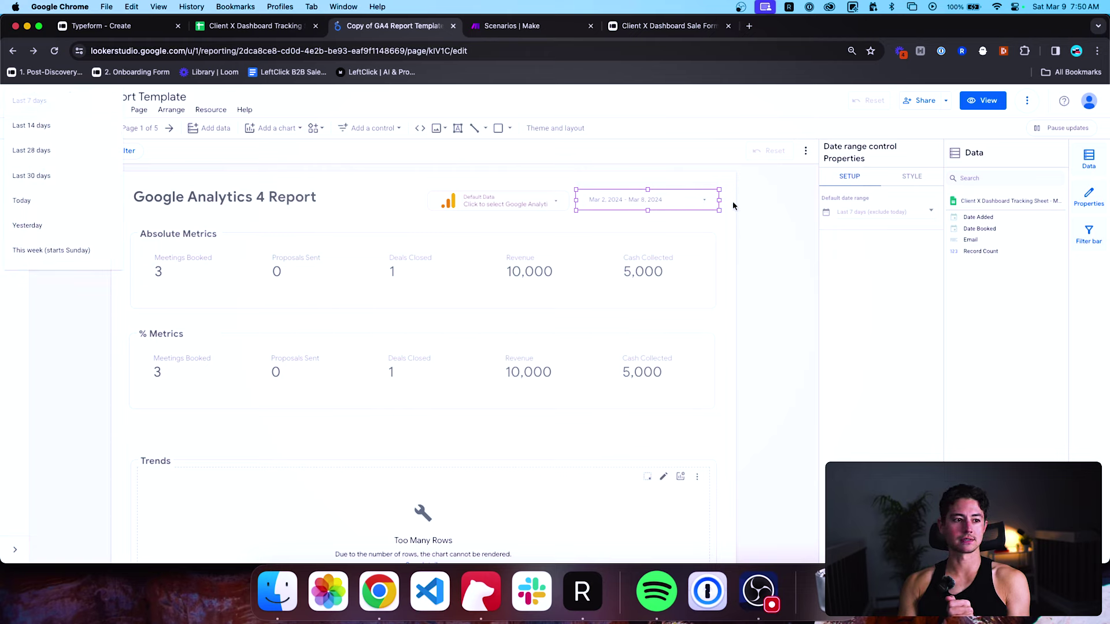
click(705, 203)
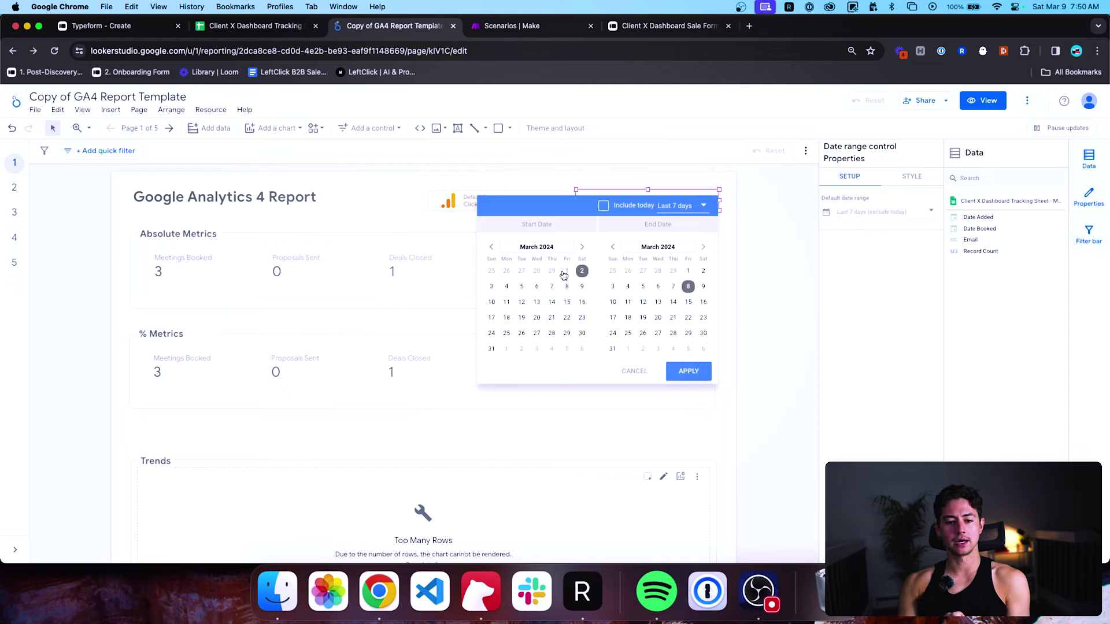
click(494, 272)
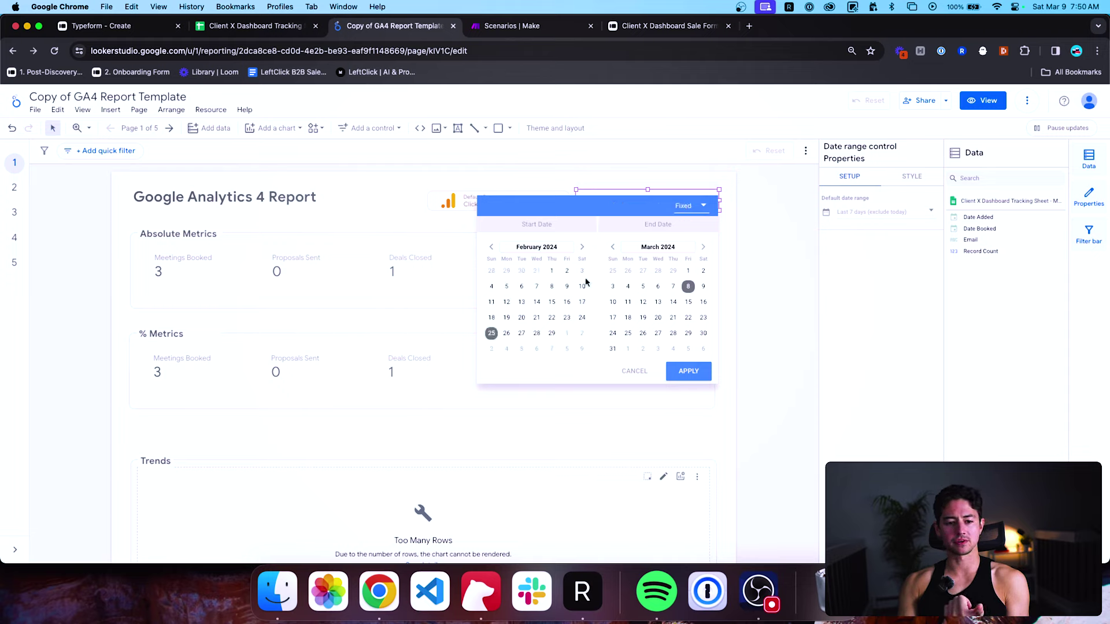
click(614, 350)
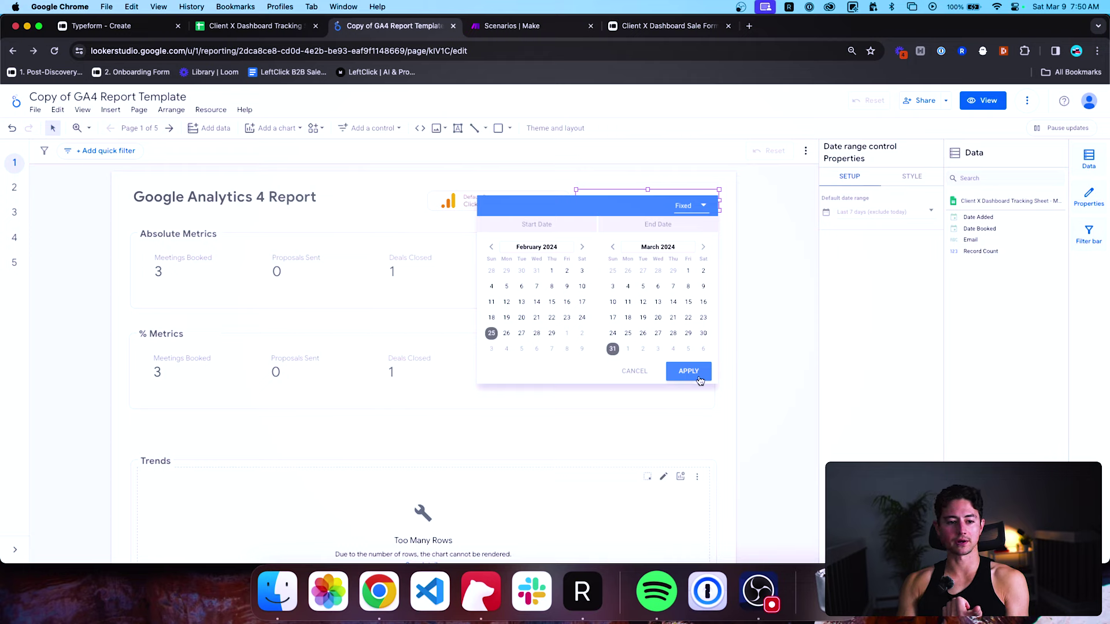
click(689, 371)
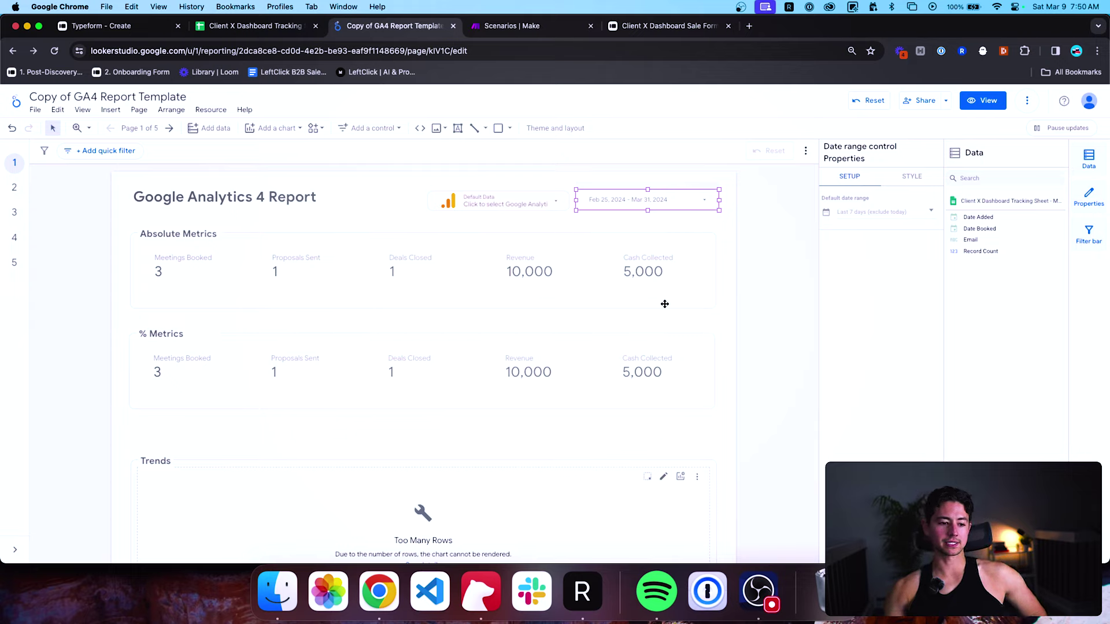
click(218, 332)
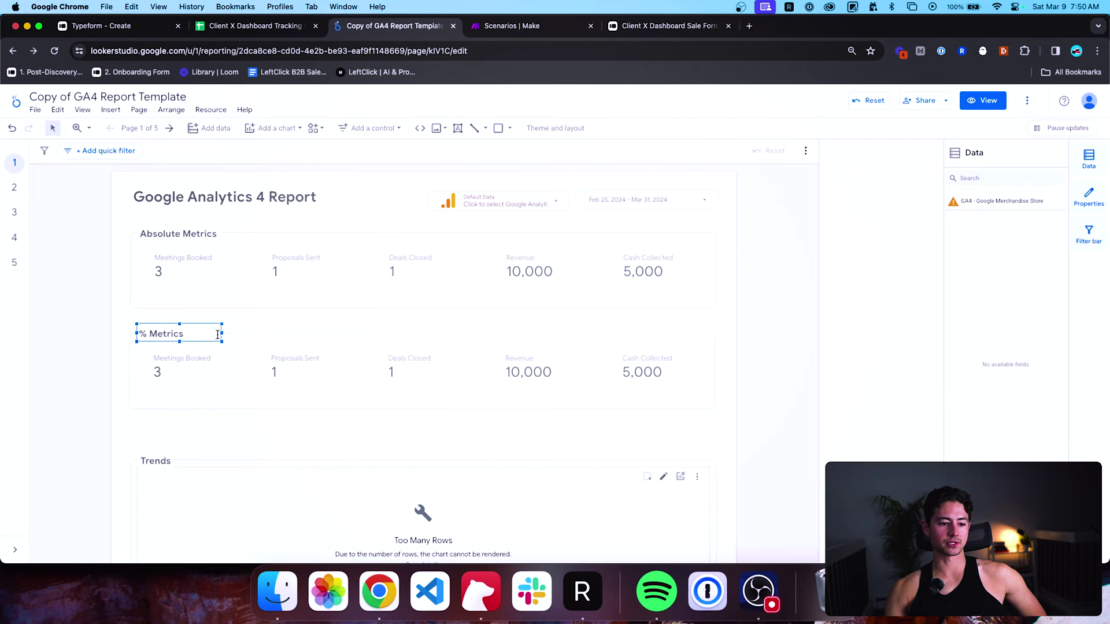
drag(221, 333, 190, 333)
click(224, 316)
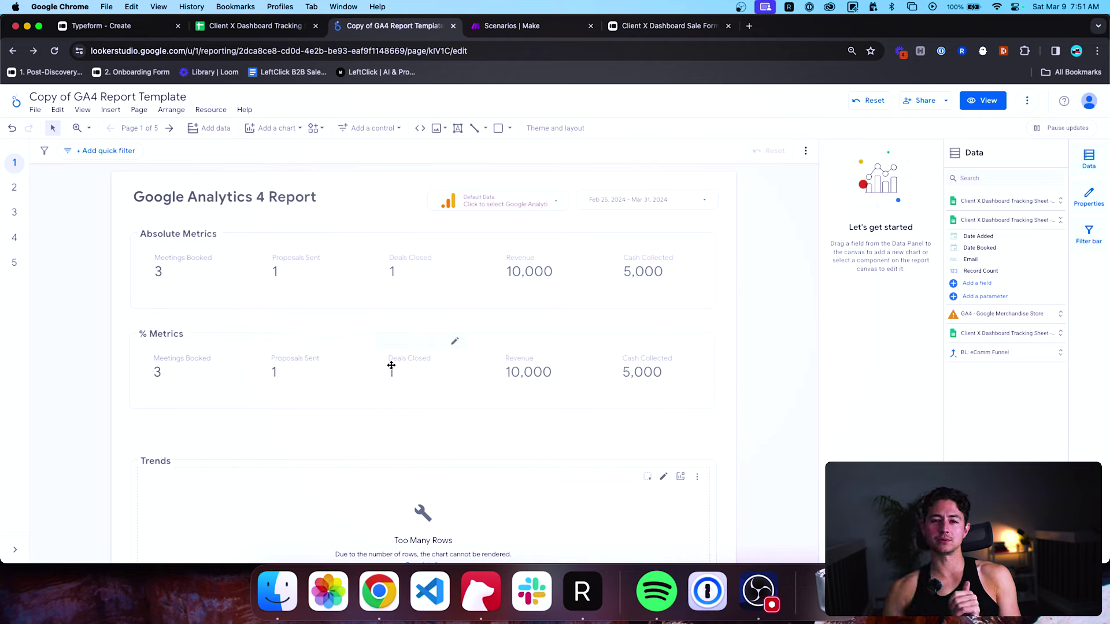
click(515, 371)
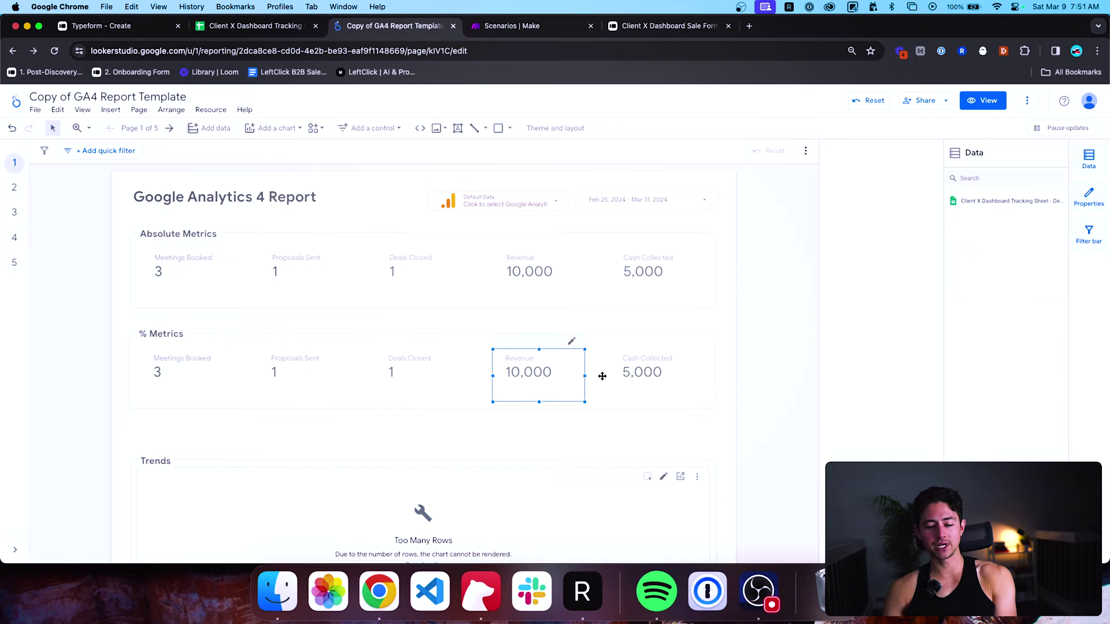
key(Delete)
click(637, 372)
key(Delete)
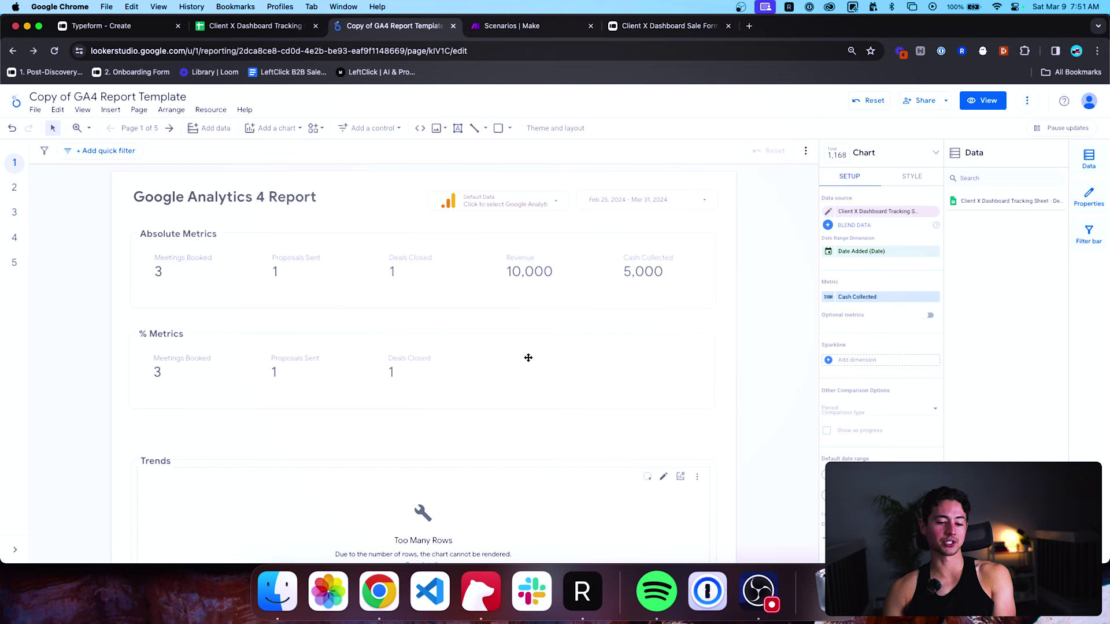
scroll(404, 384, down, 1)
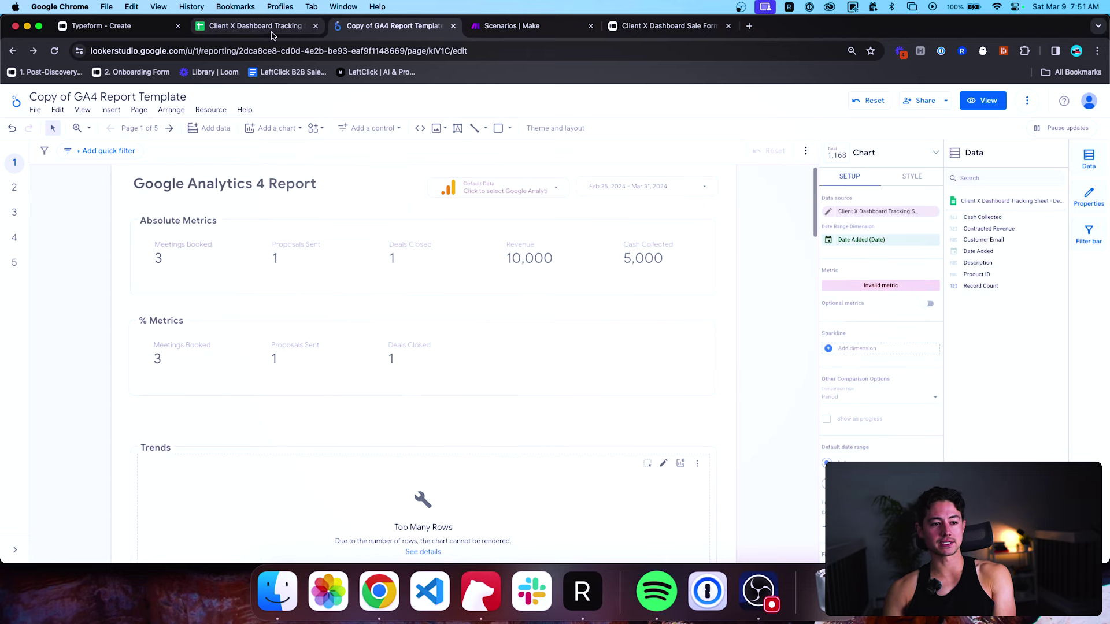
scroll(215, 268, down, 1)
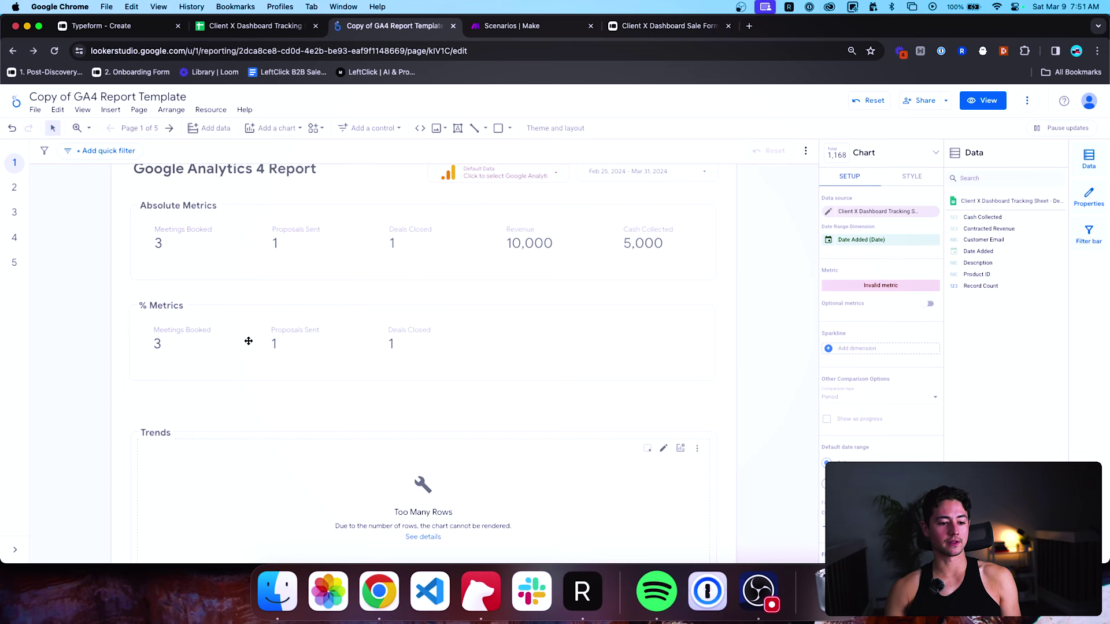
Blend the Proposals Sent and Meetings Booked scorecards into one ratio chart and move it beside Deals Closed.
click(269, 341)
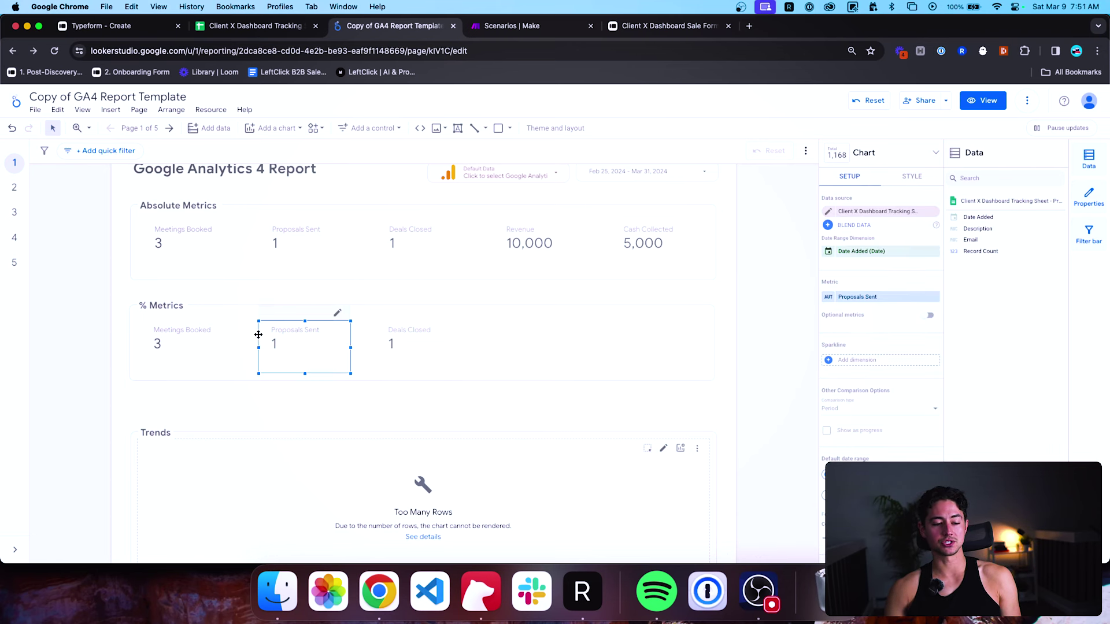
shift+click(182, 342)
right_click(289, 341)
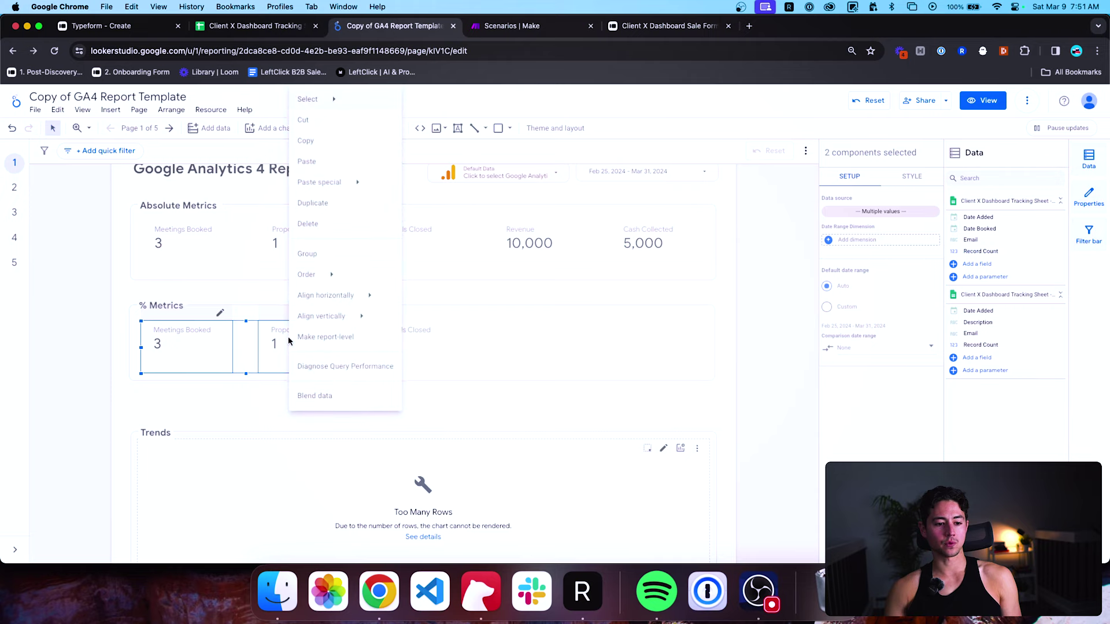
click(320, 395)
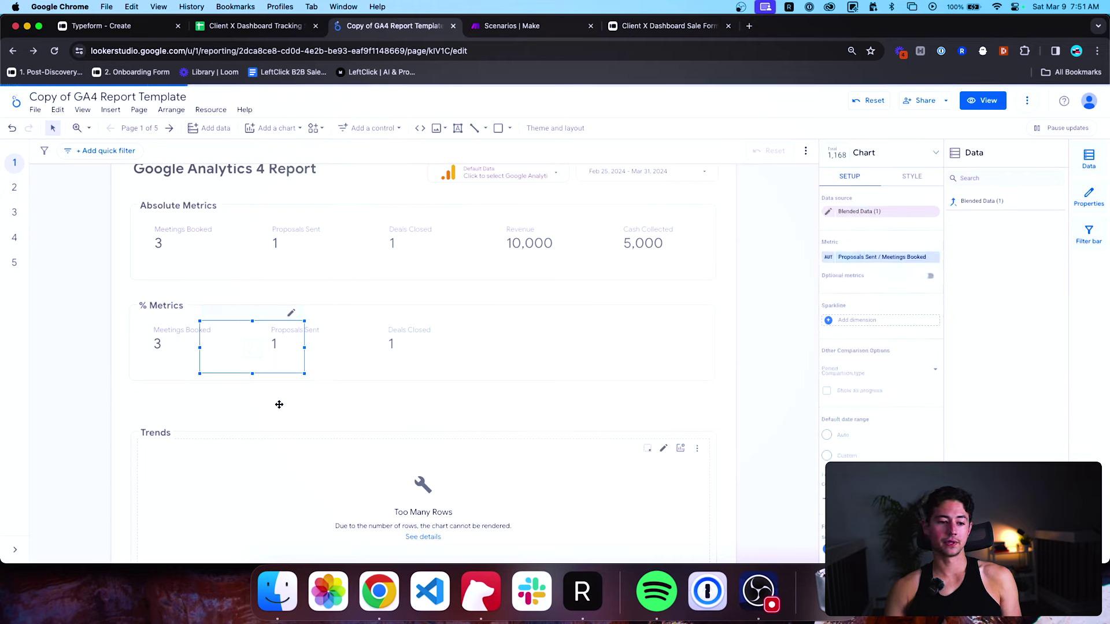
drag(252, 351, 538, 348)
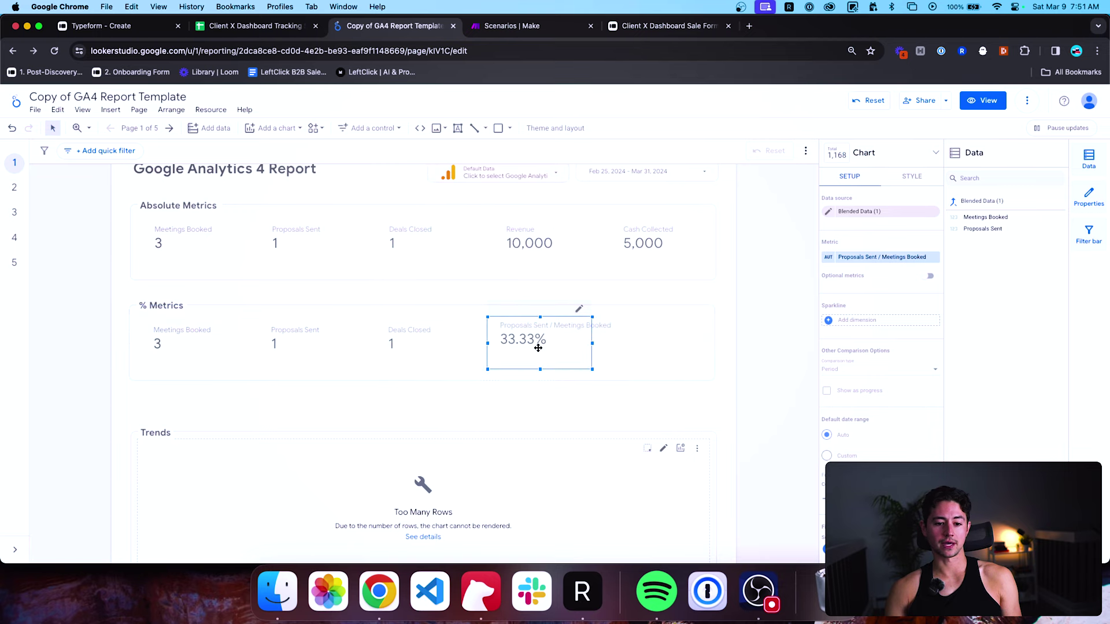
Nudge the 33.33% ratio scorecard into line with the % Metrics row.
click(534, 391)
click(304, 347)
click(194, 344)
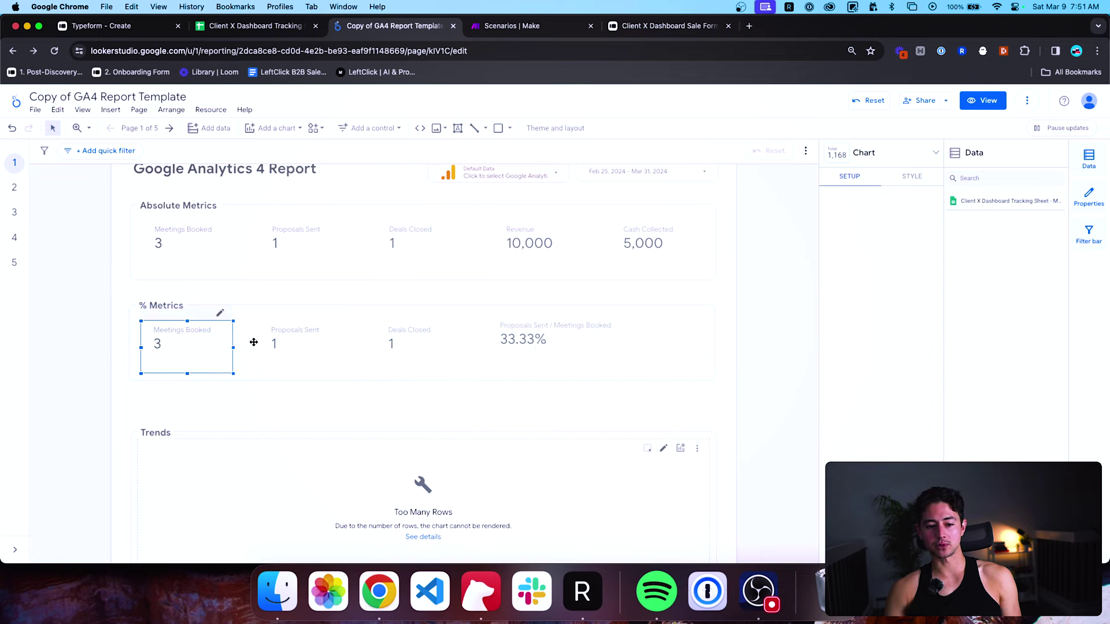
click(462, 387)
click(526, 341)
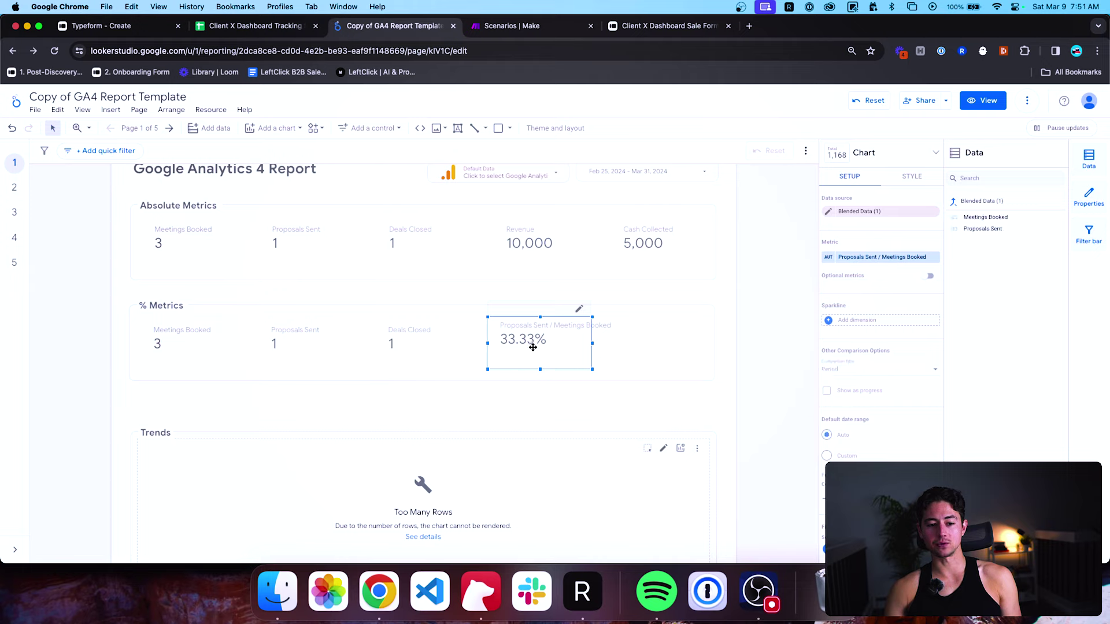
drag(532, 347, 532, 352)
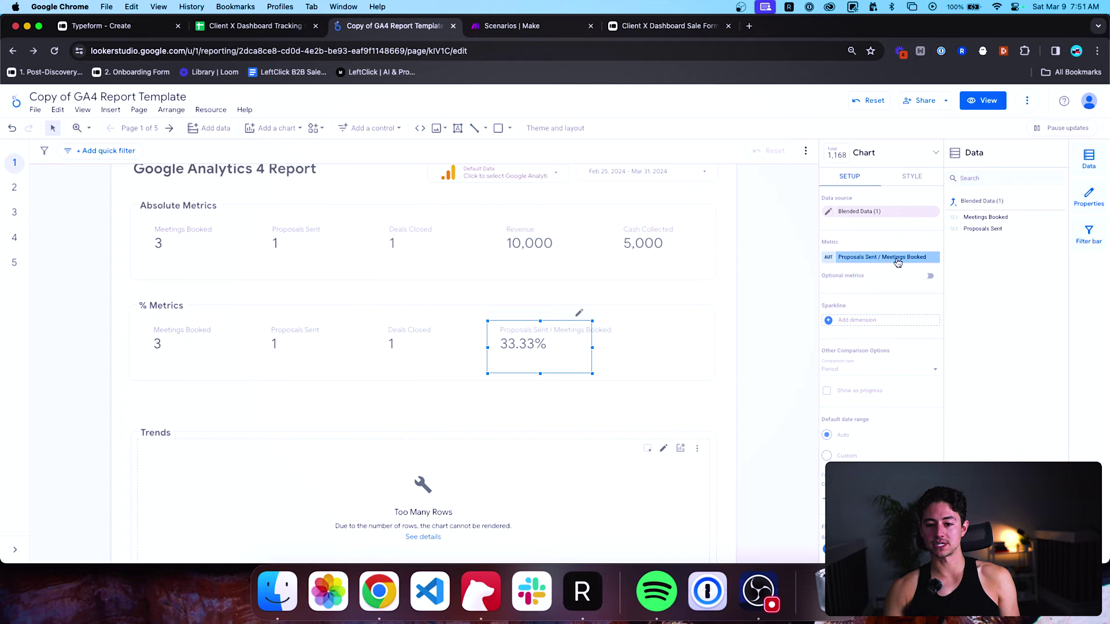
Check the SUM ratio formula, then rename the blended metric 'Proposal : Meeting %', now showing 33%.
click(897, 259)
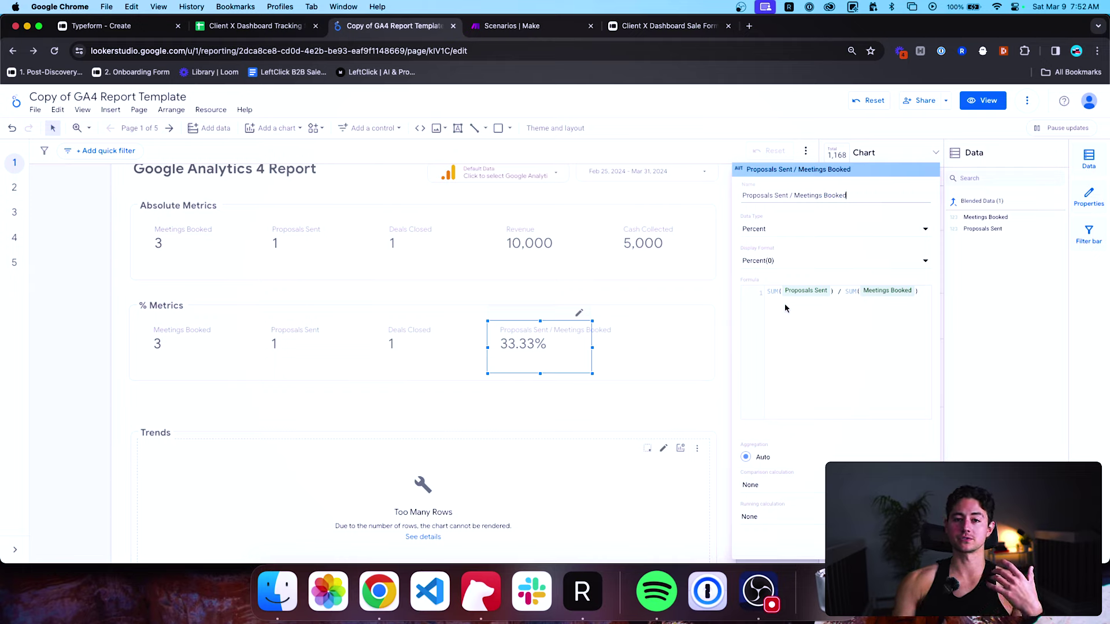
click(807, 285)
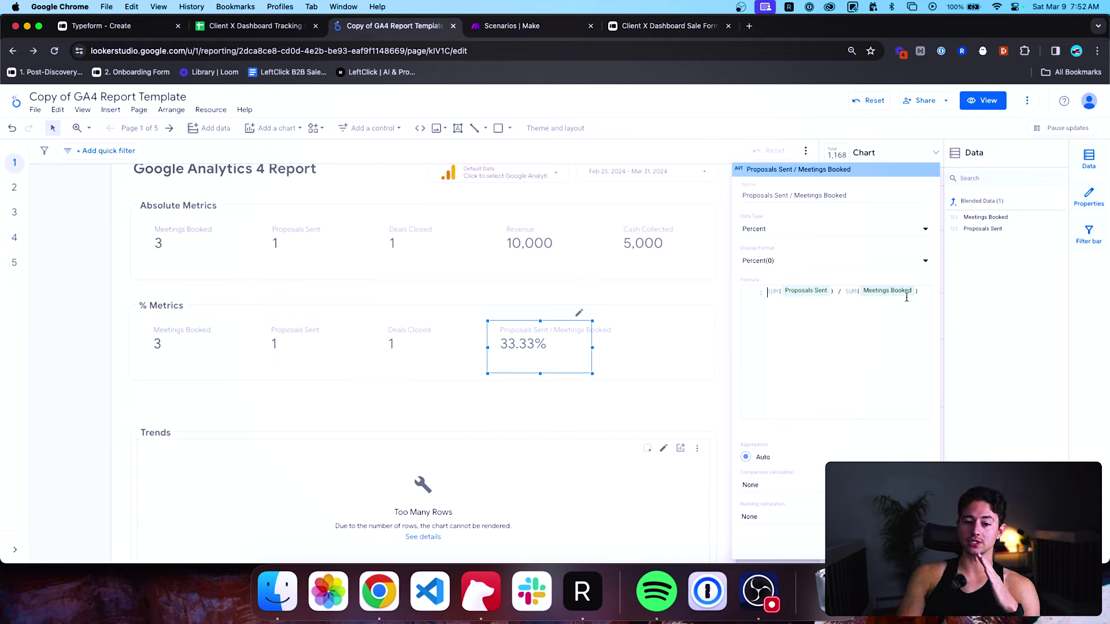
click(658, 419)
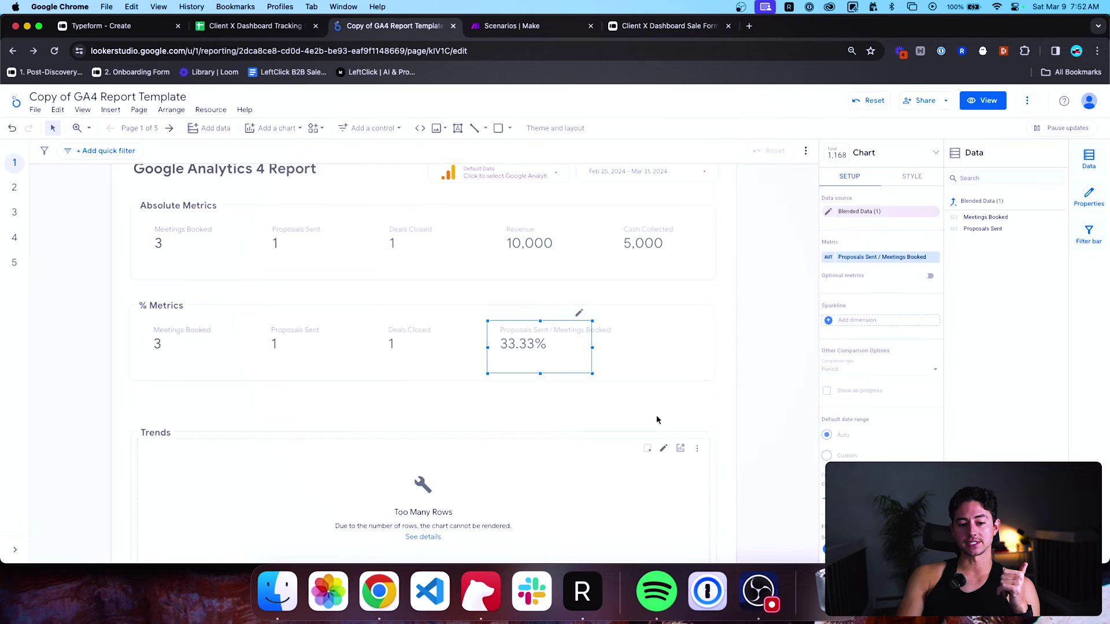
click(831, 262)
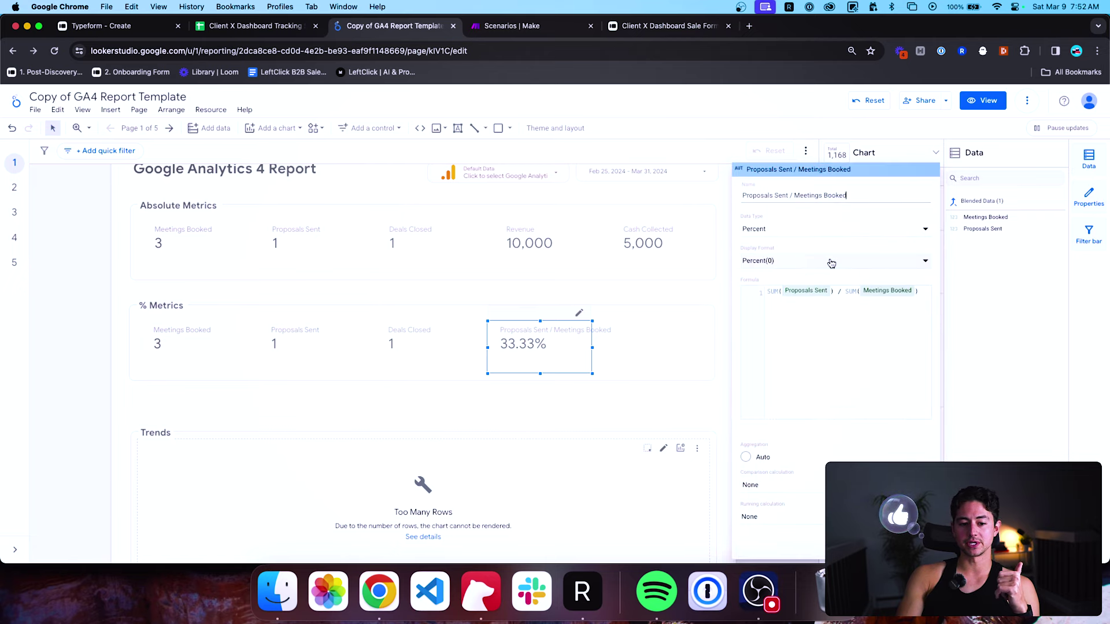
triple_click(857, 196)
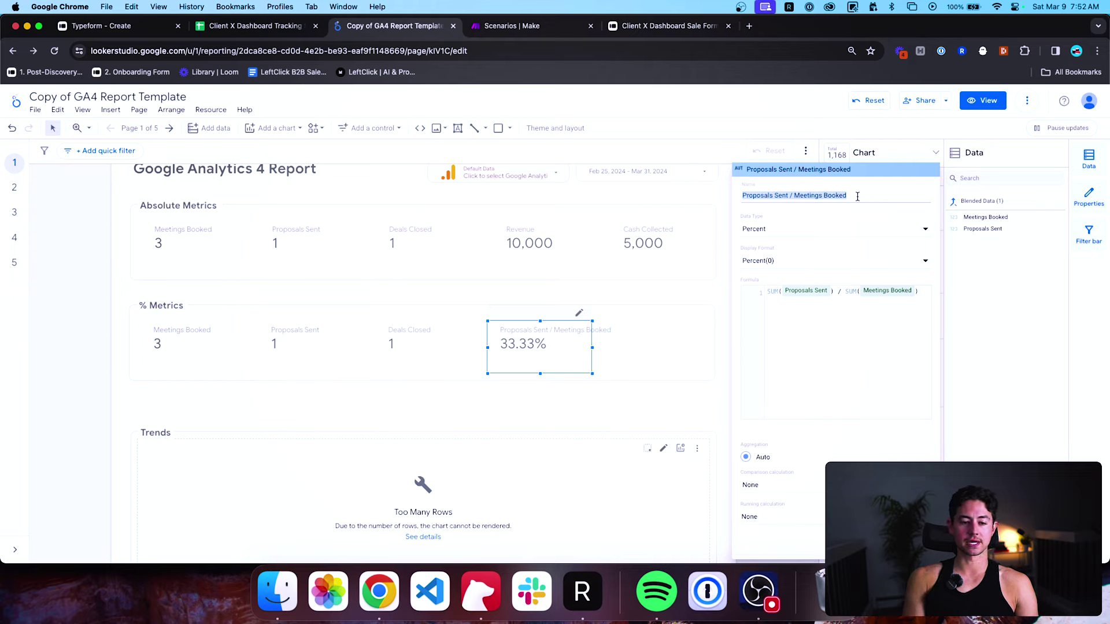
text(P)
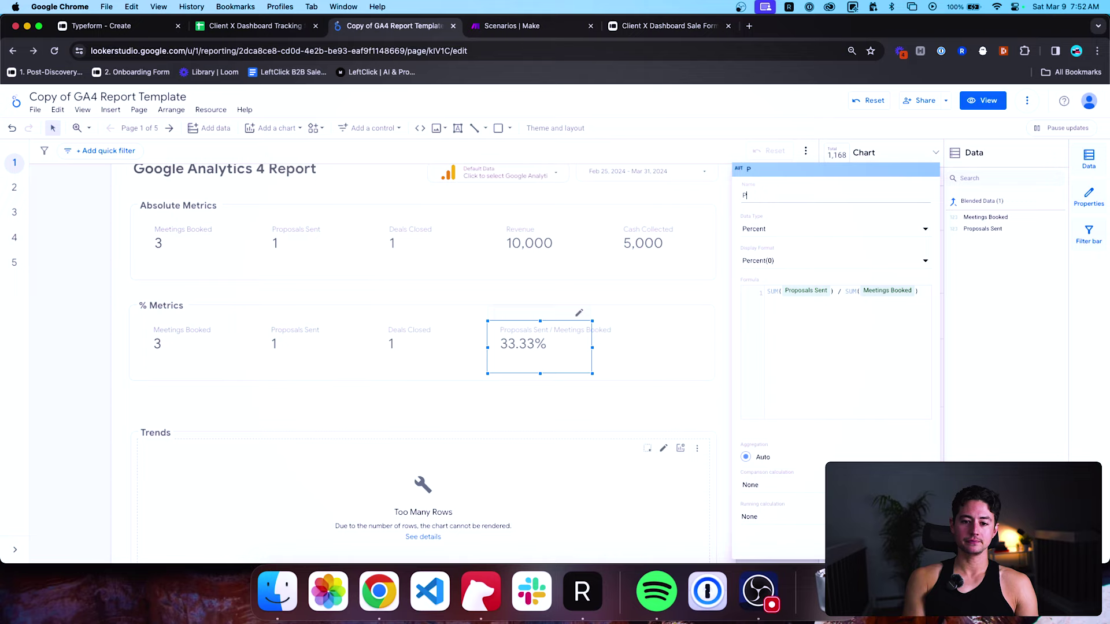
text(roposal : Me)
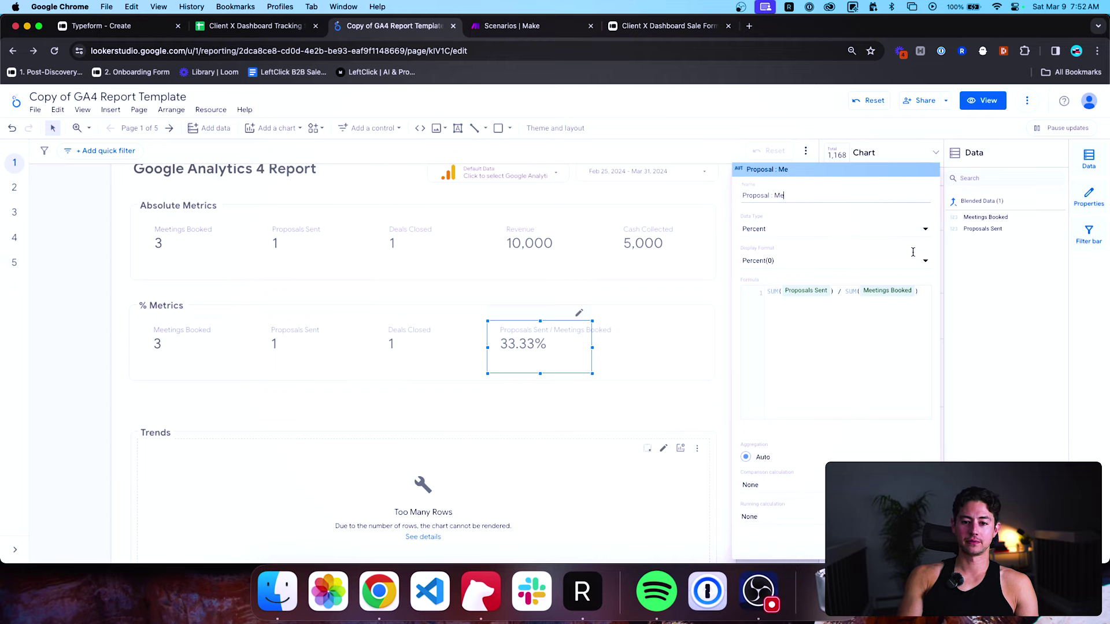
text(ting %)
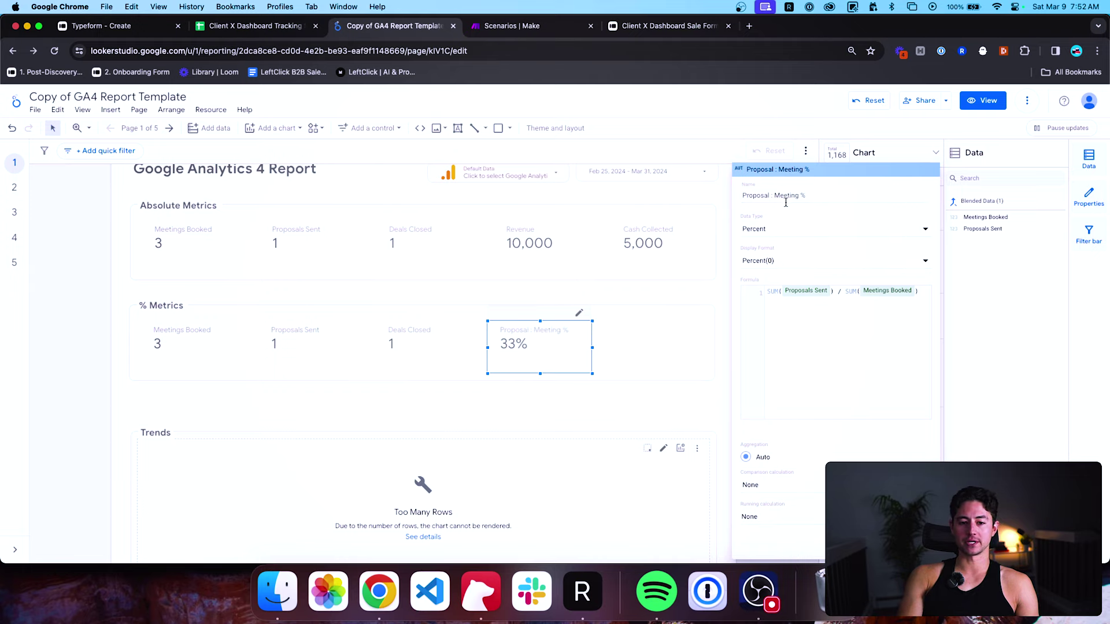
click(669, 379)
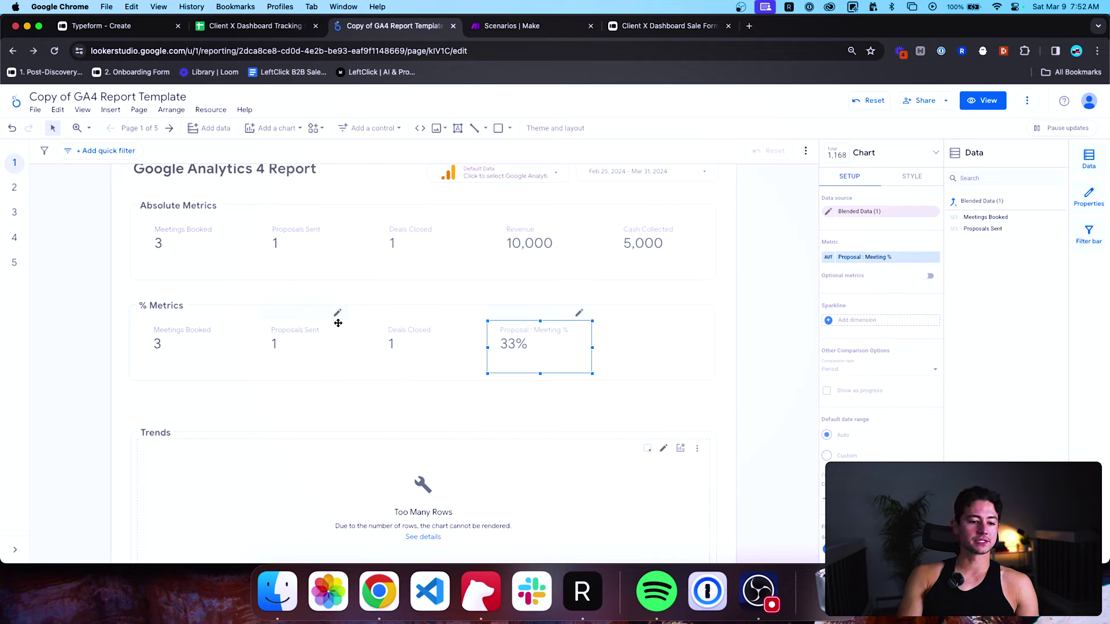
click(409, 401)
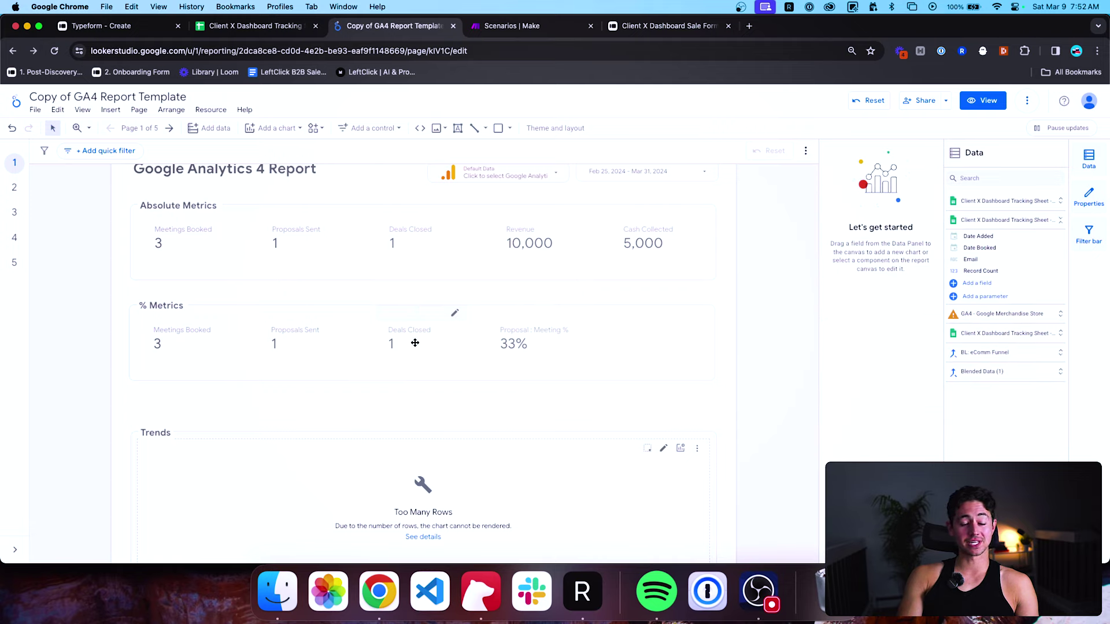
Blend Deals Closed and Proposals Sent into a 100.00% ratio scorecard beside Proposal : Meeting %.
click(411, 332)
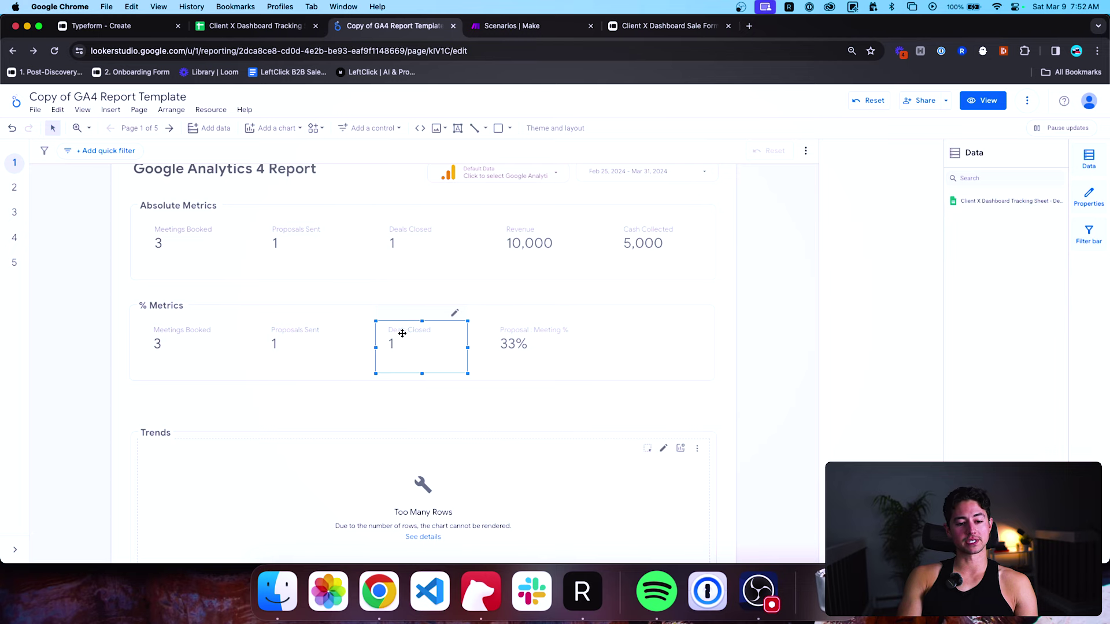
shift+click(311, 341)
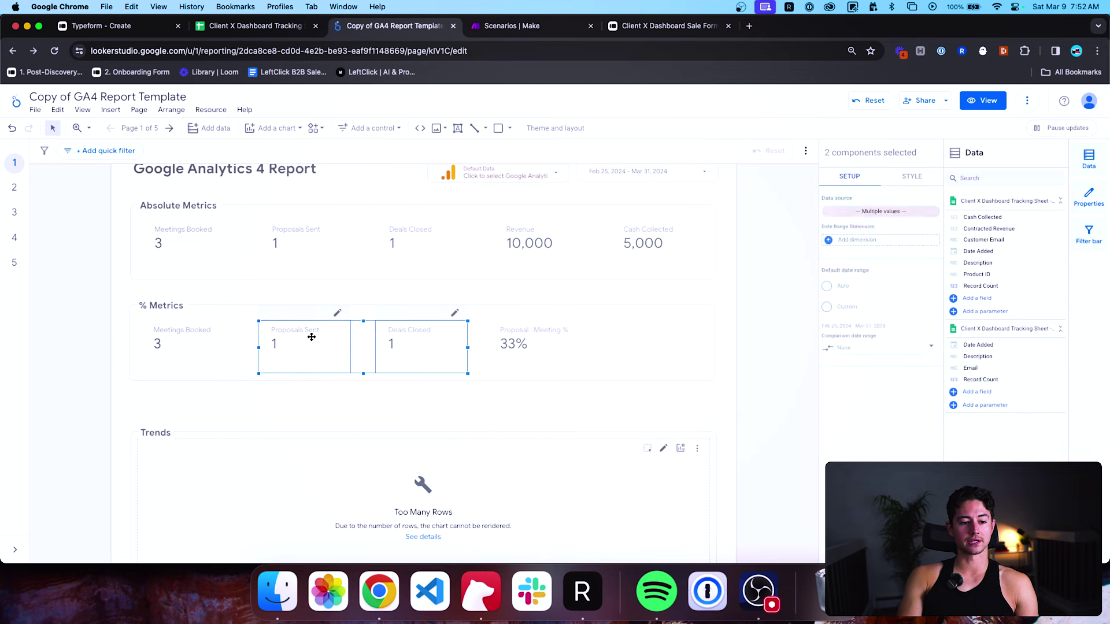
right_click(312, 338)
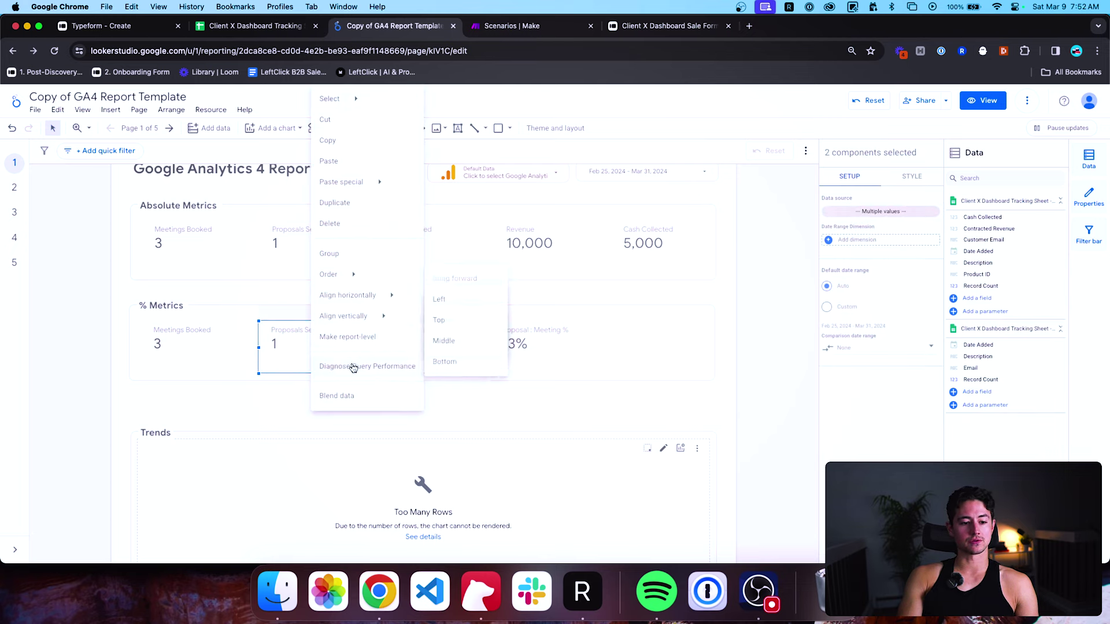
click(350, 396)
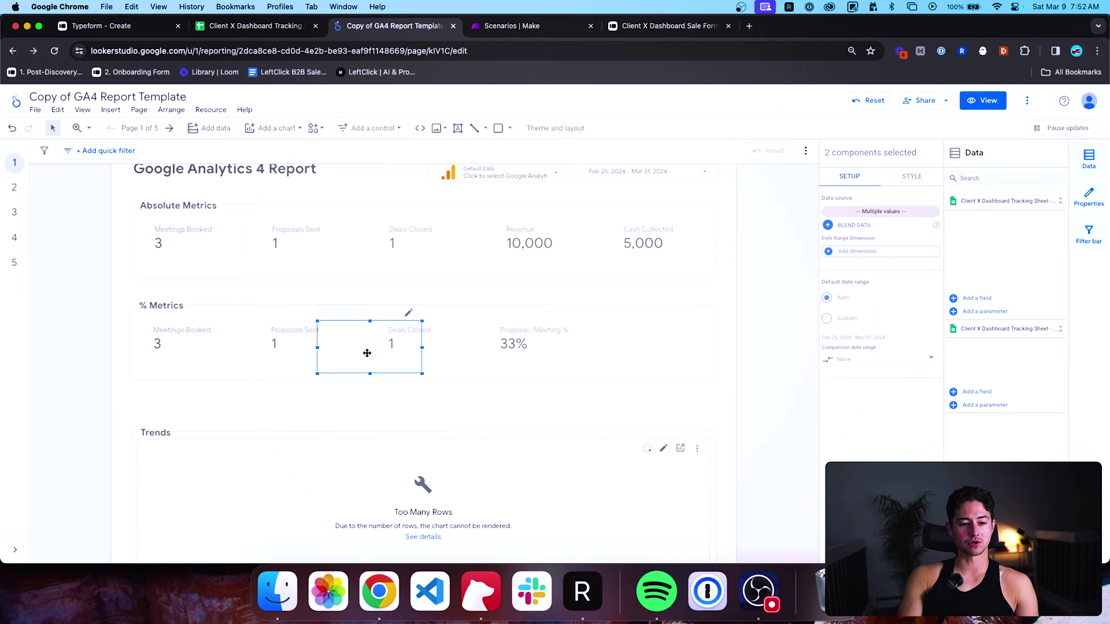
drag(367, 351, 658, 353)
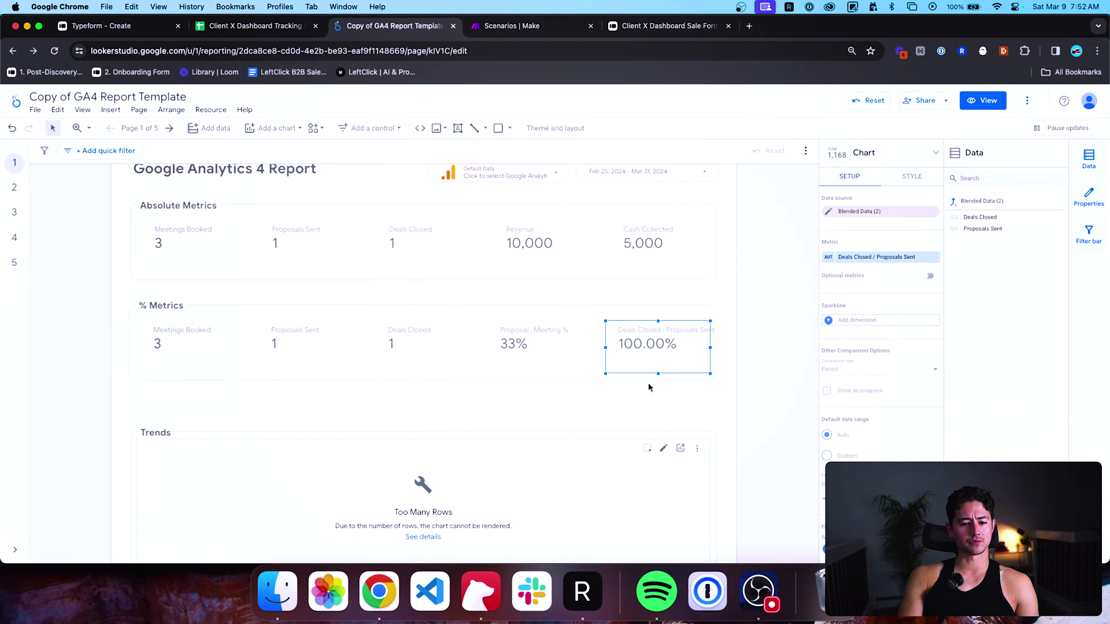
Delete the three raw count scorecards, then undo that deletion.
click(649, 384)
click(404, 346)
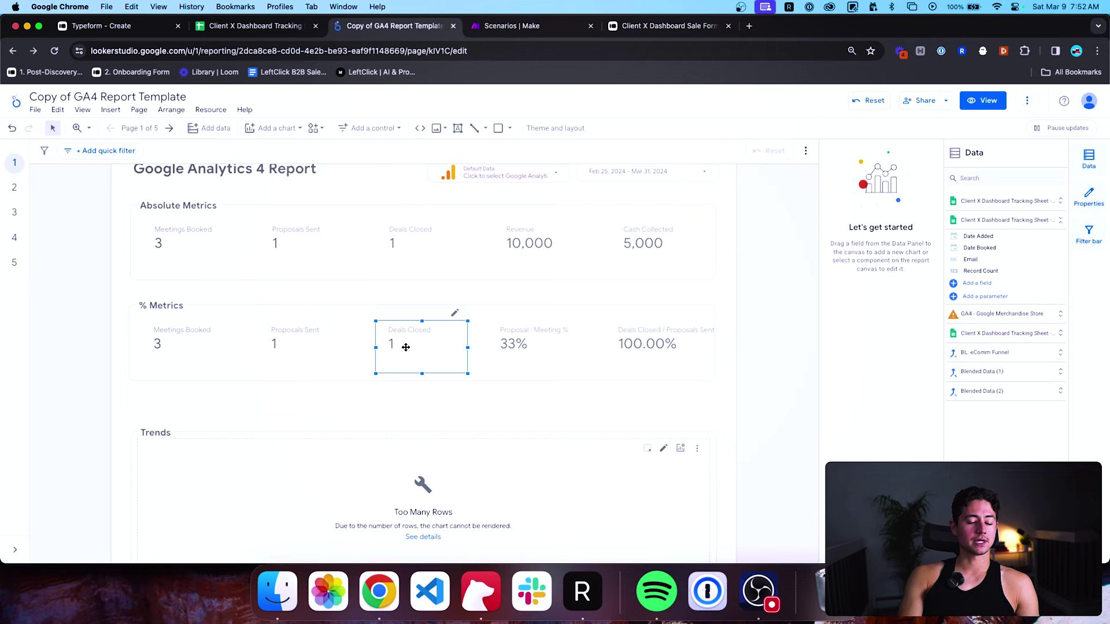
shift+click(322, 346)
shift+click(186, 345)
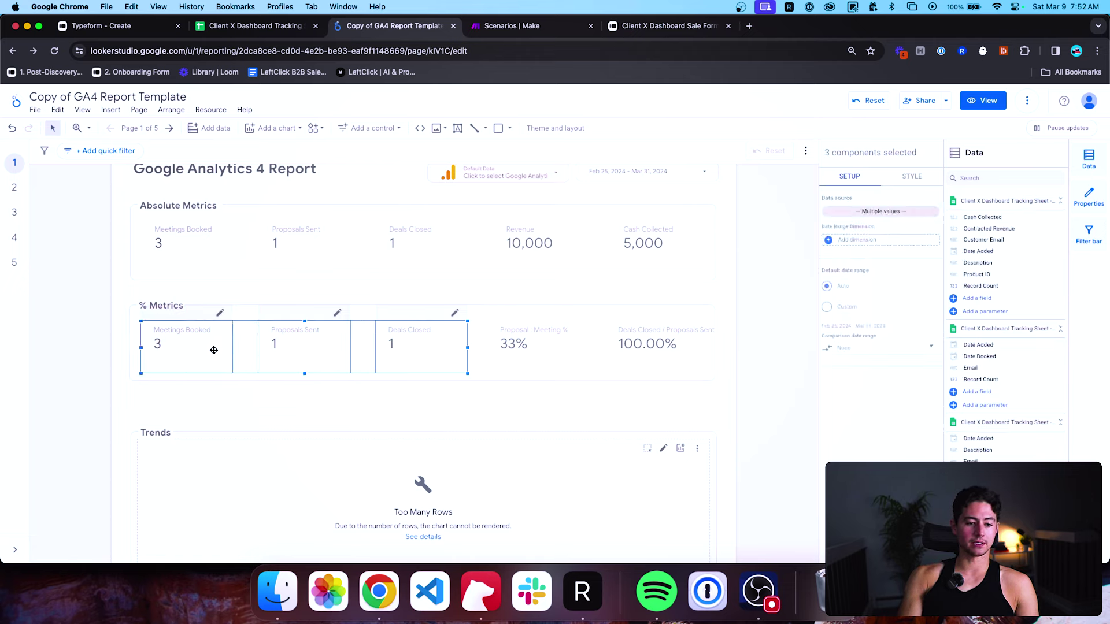
key(Delete)
click(509, 336)
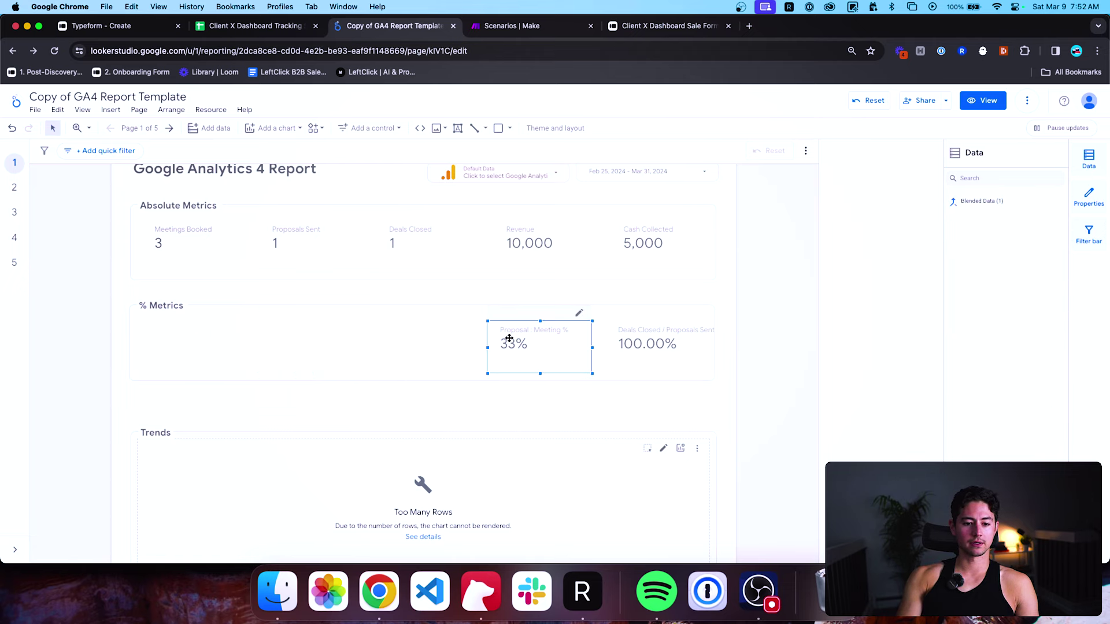
shift+click(648, 341)
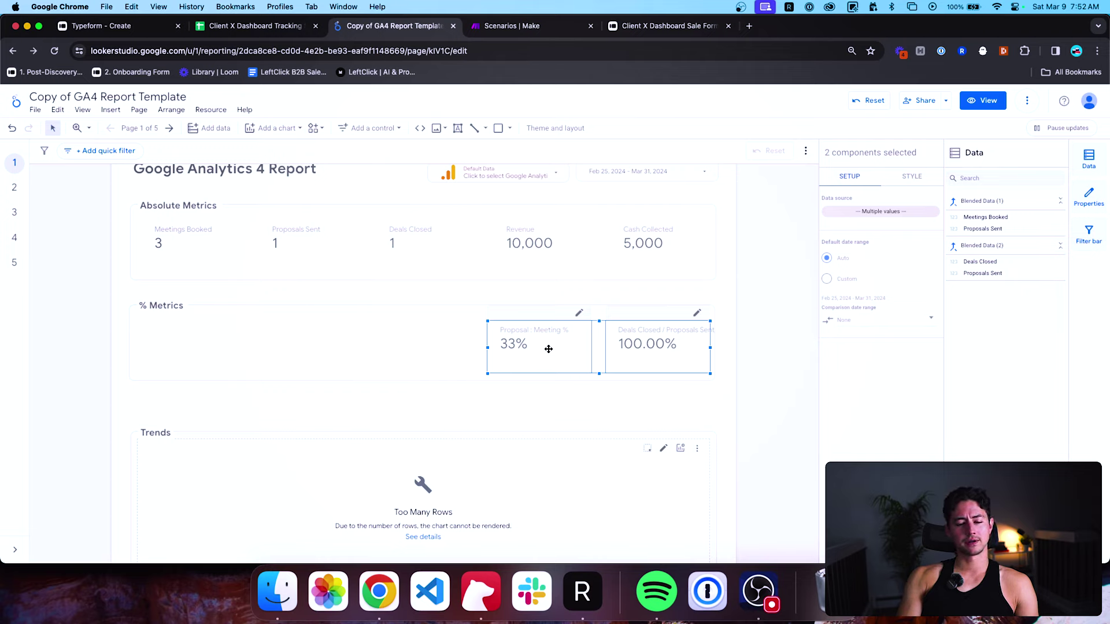
key(super+z)
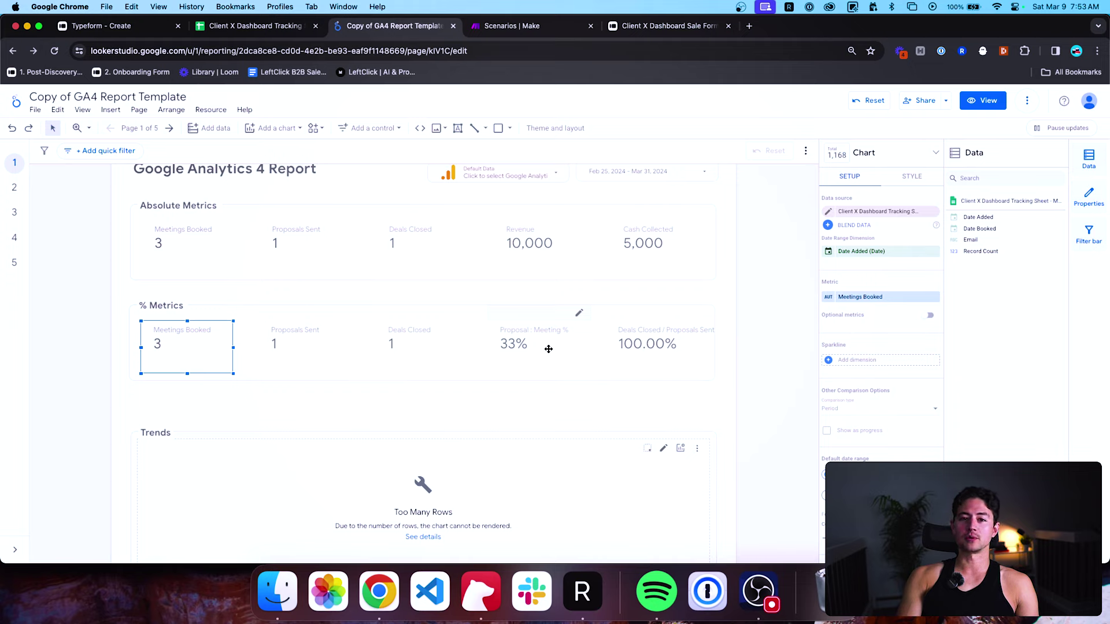
click(415, 348)
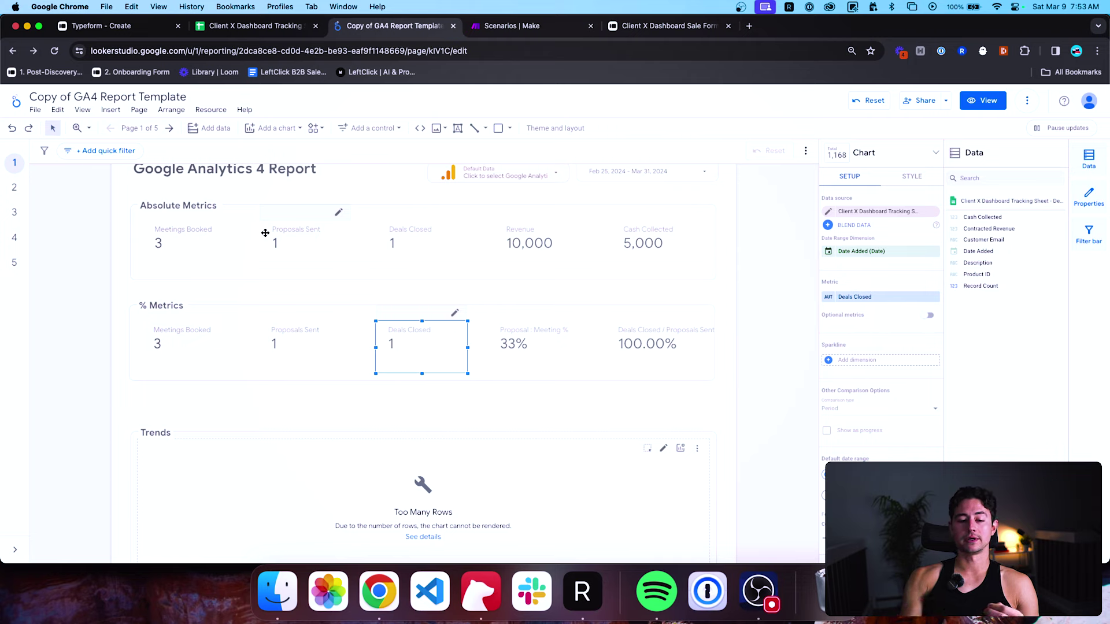
click(538, 234)
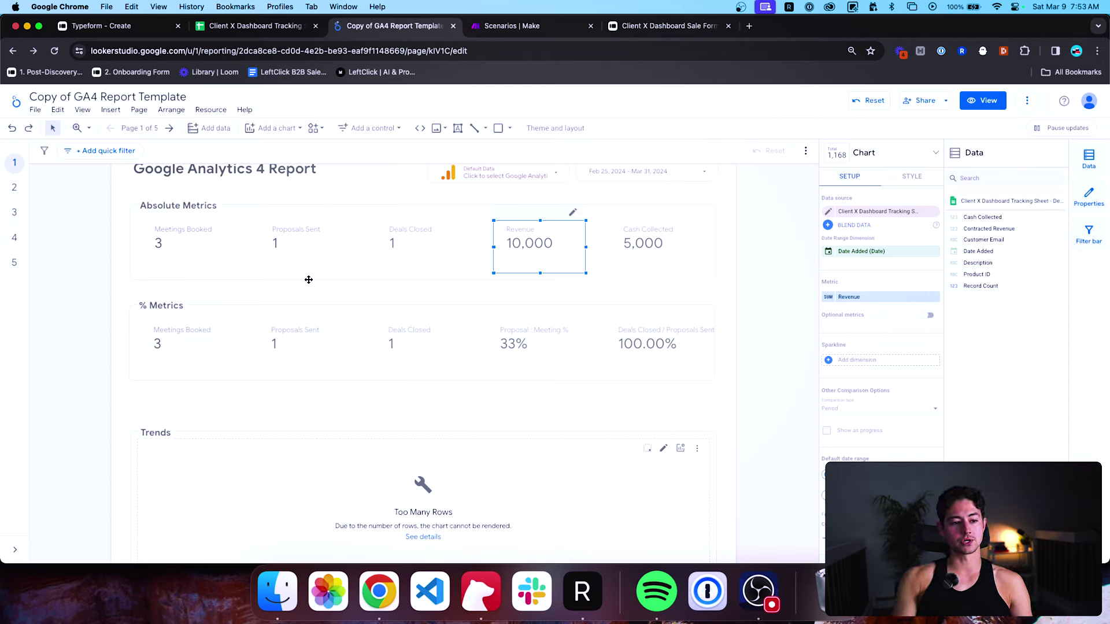
Blend Revenue and Meetings Booked into one scorecard placed below the % Metrics row.
shift+click(188, 248)
right_click(204, 240)
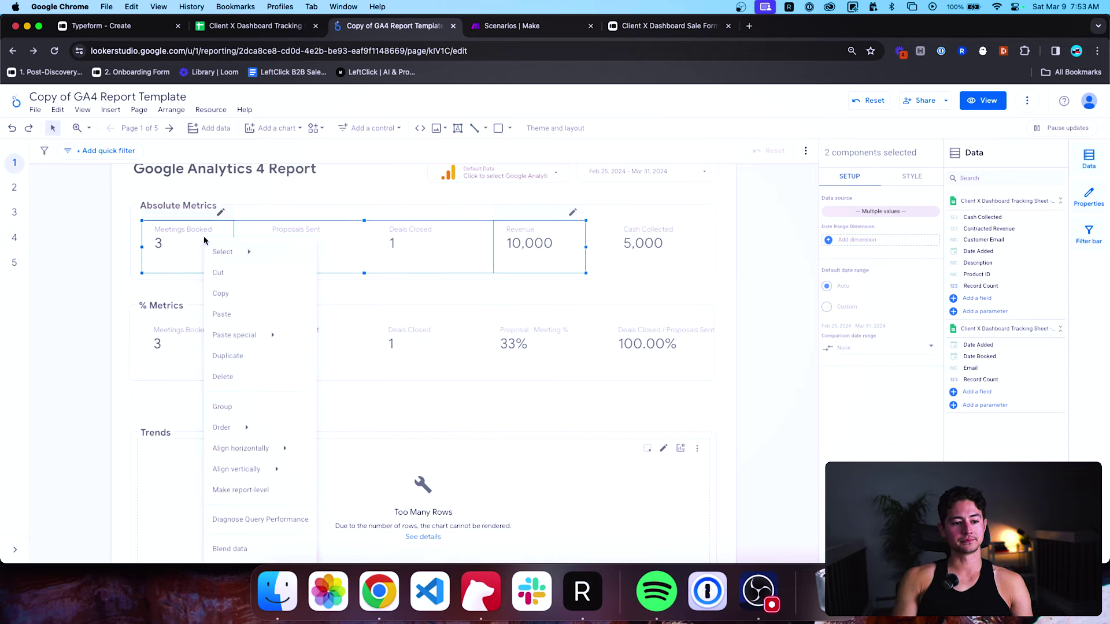
click(234, 549)
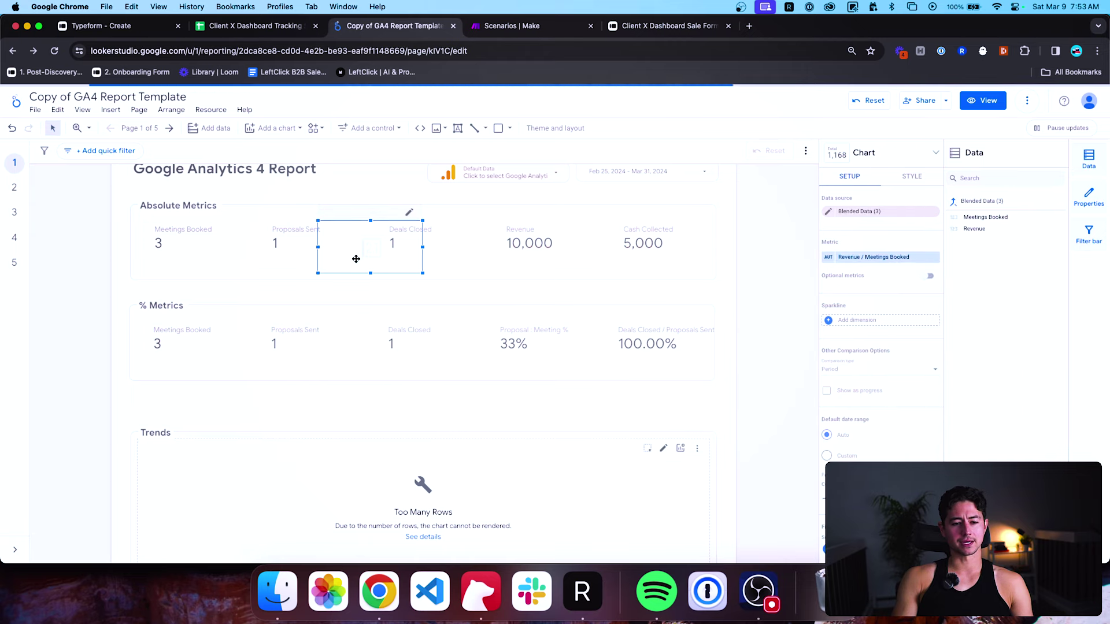
drag(353, 262, 449, 411)
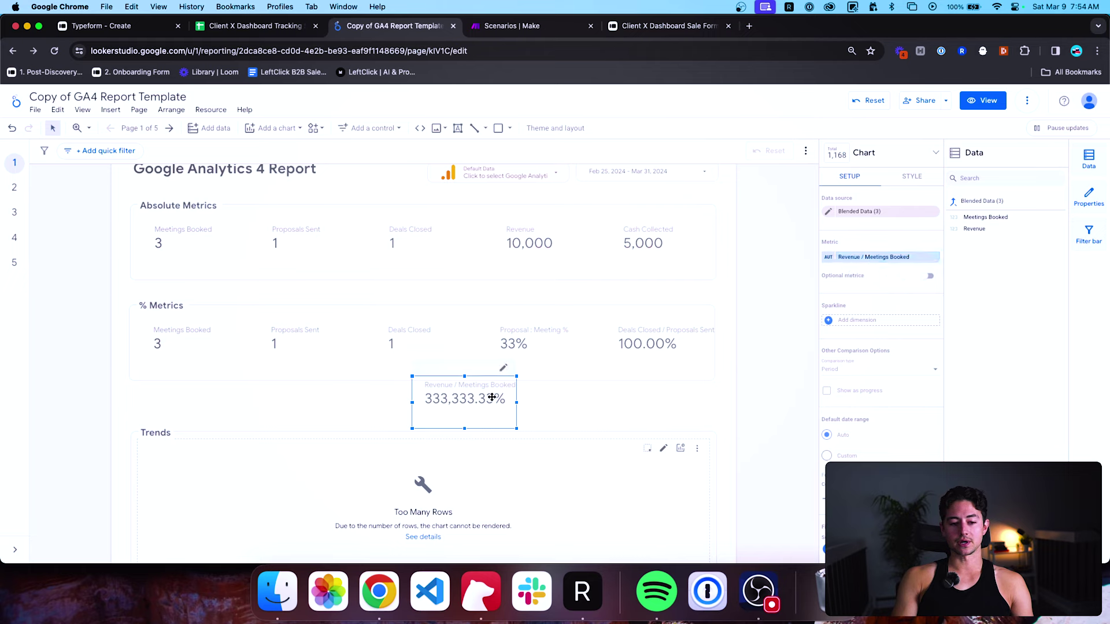
Format the Revenue / Meetings Booked metric as USD currency, showing $3,333.
click(828, 257)
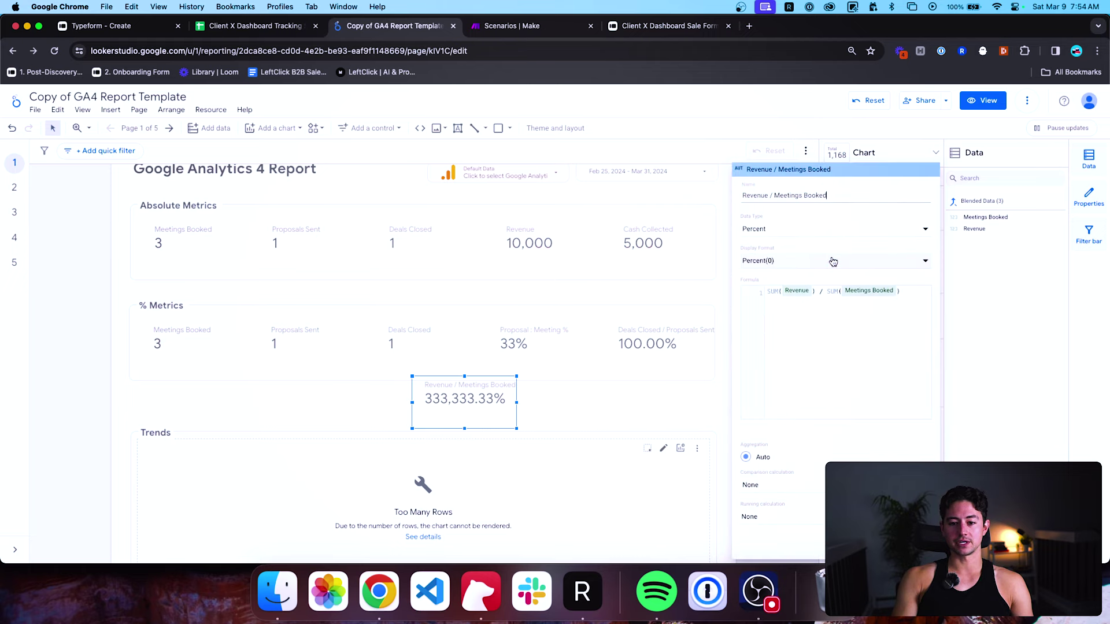
click(791, 231)
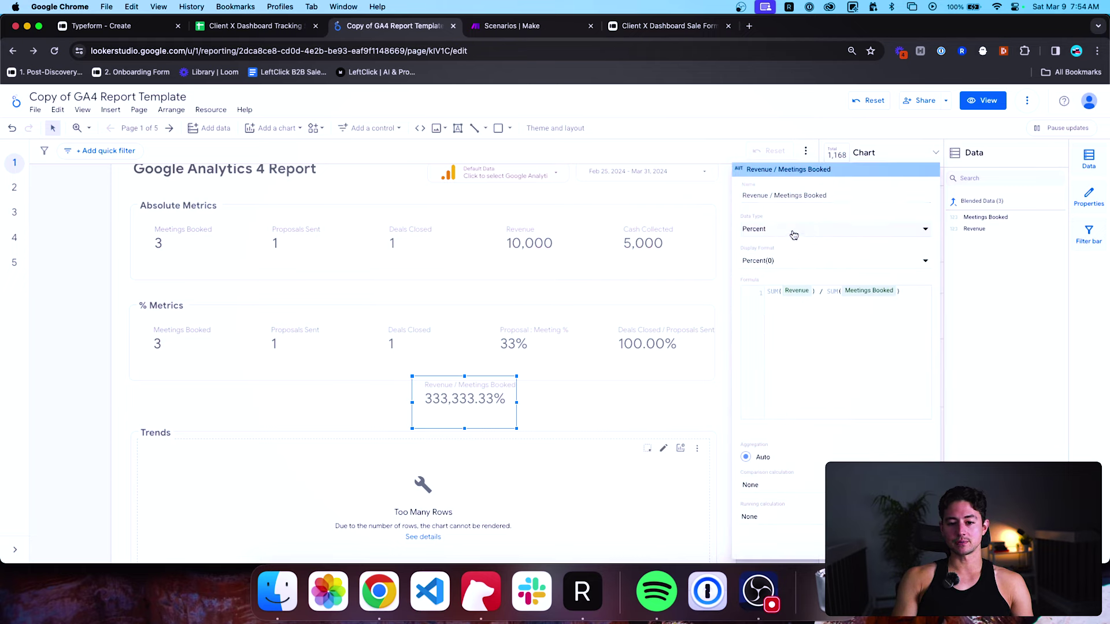
mouse_move(803, 237)
mouse_move(805, 258)
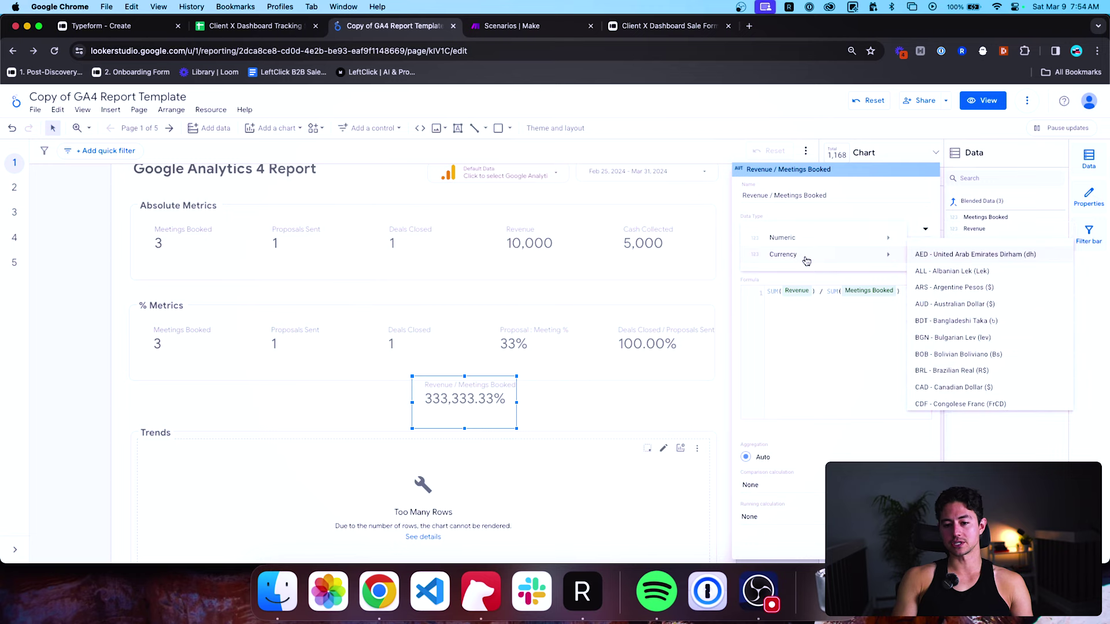
scroll(952, 262, down, 3)
scroll(951, 261, down, 10)
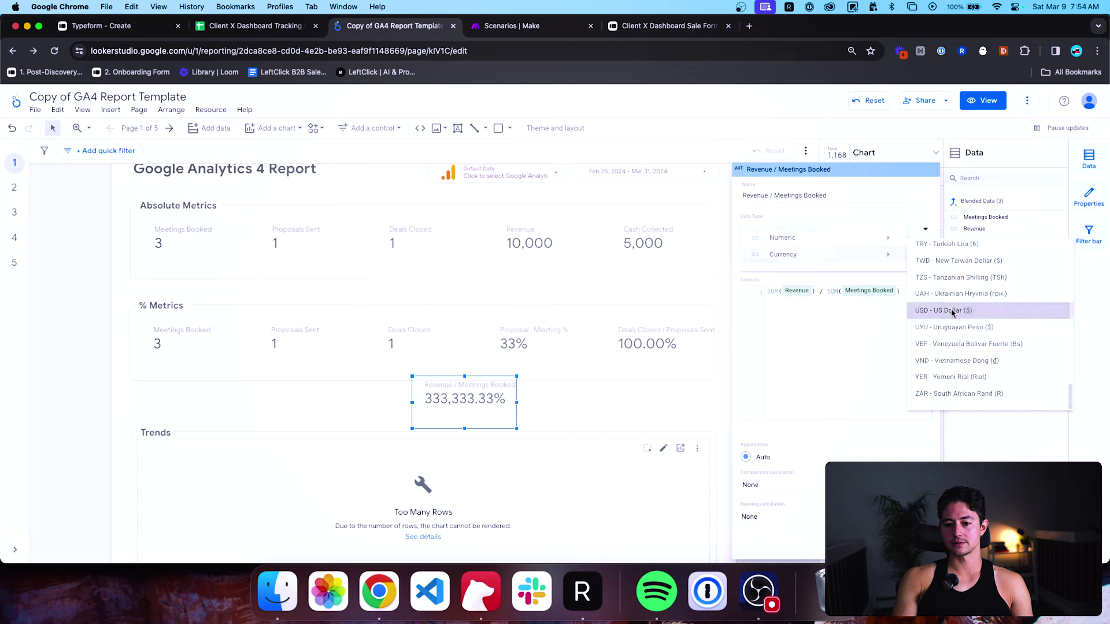
click(951, 310)
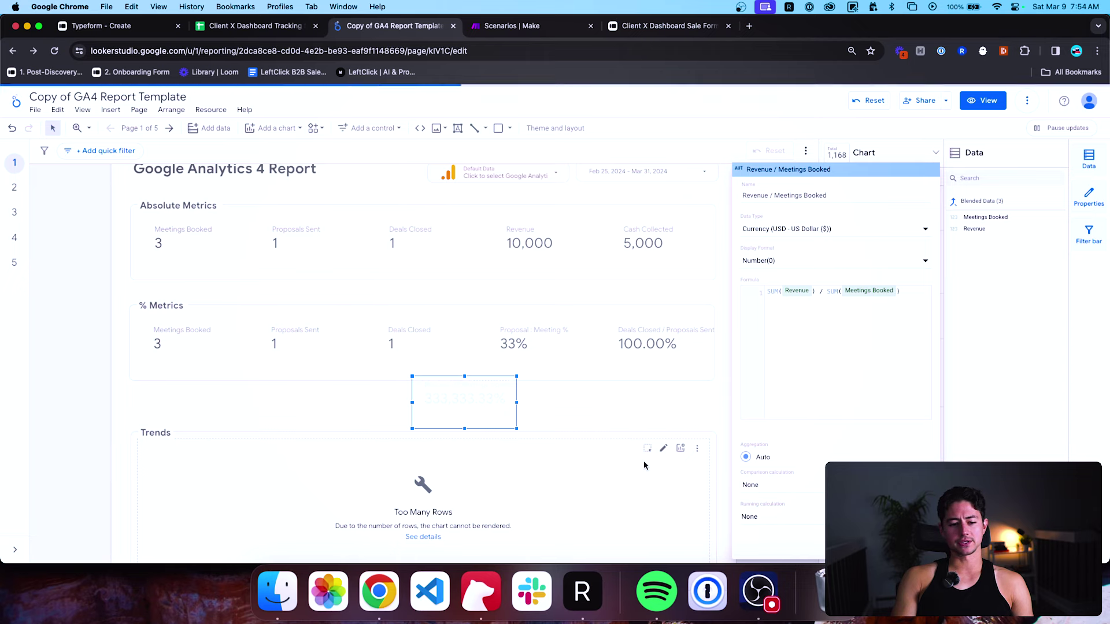
click(317, 397)
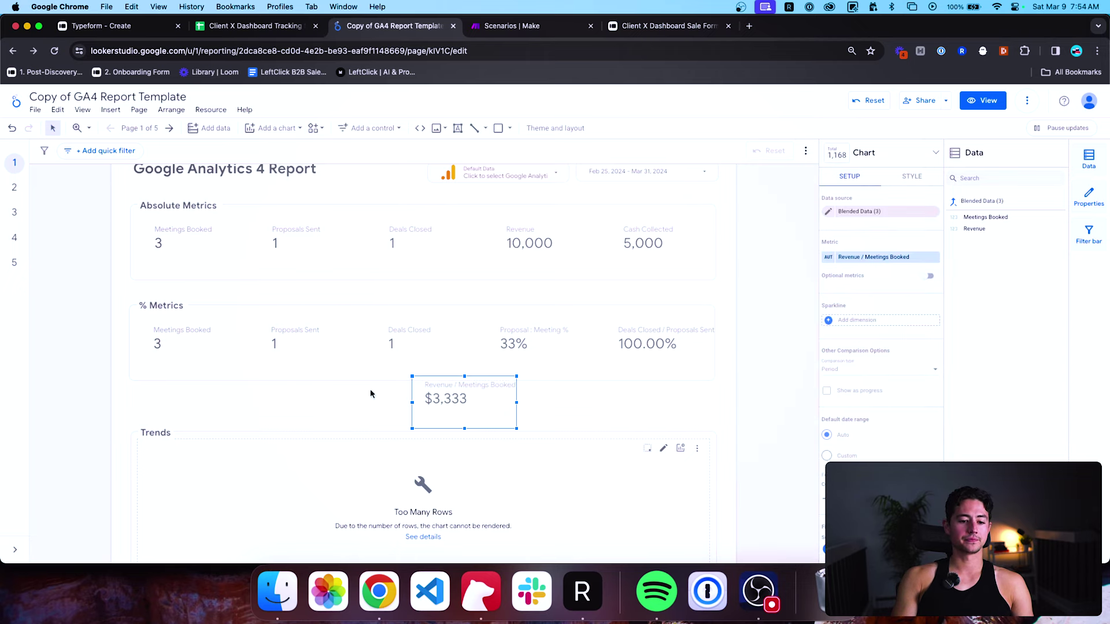
Rename the blended currency metric to 'Meeting Value'.
click(828, 258)
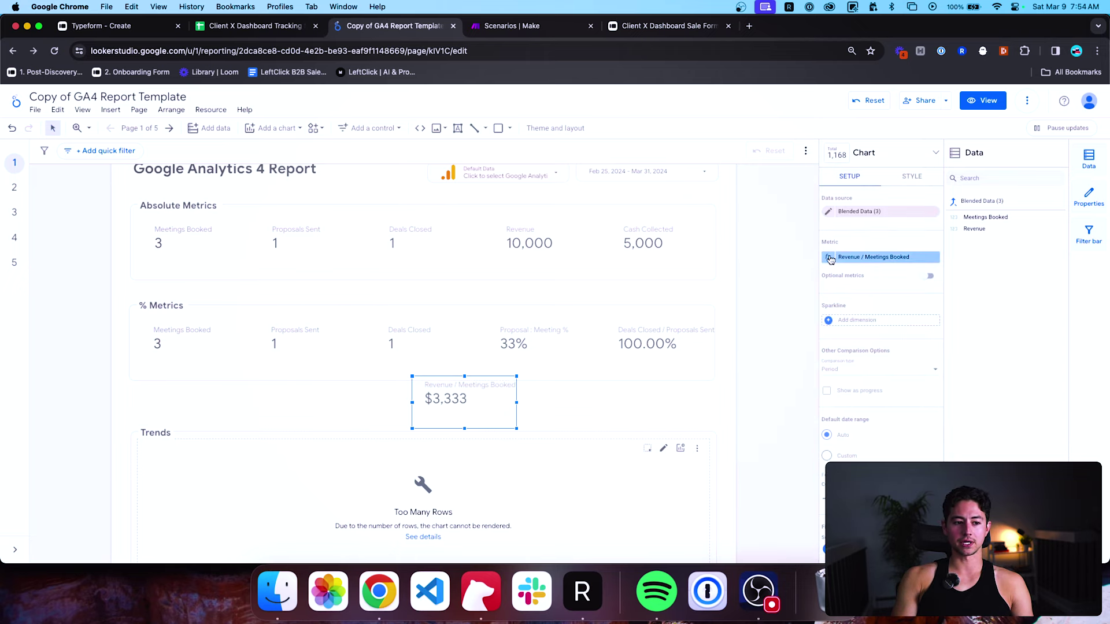
triple_click(837, 196)
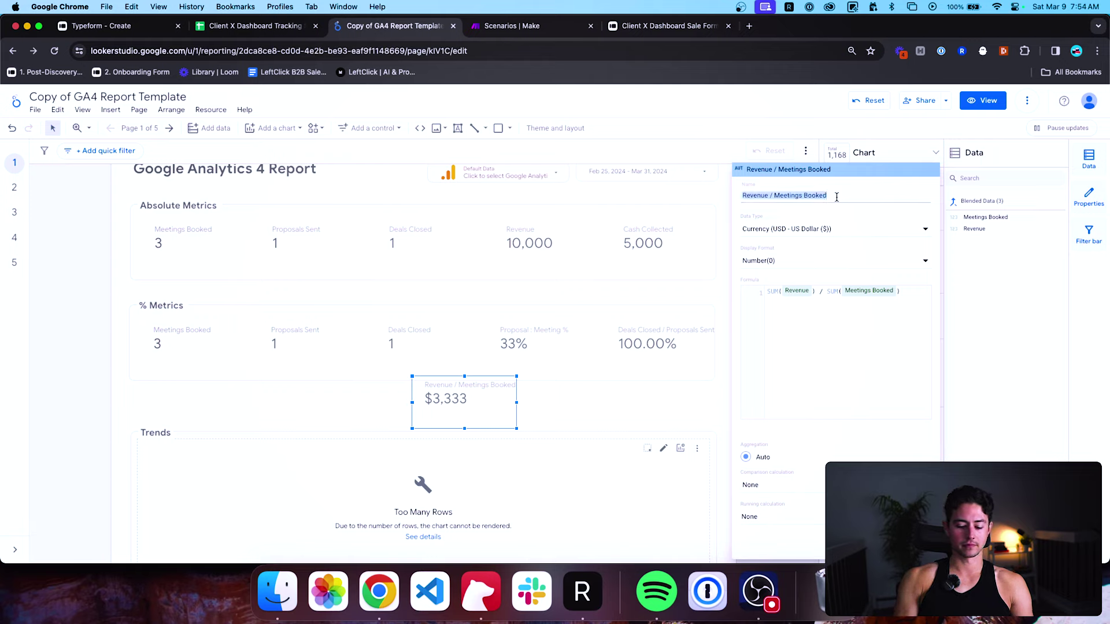
text(V)
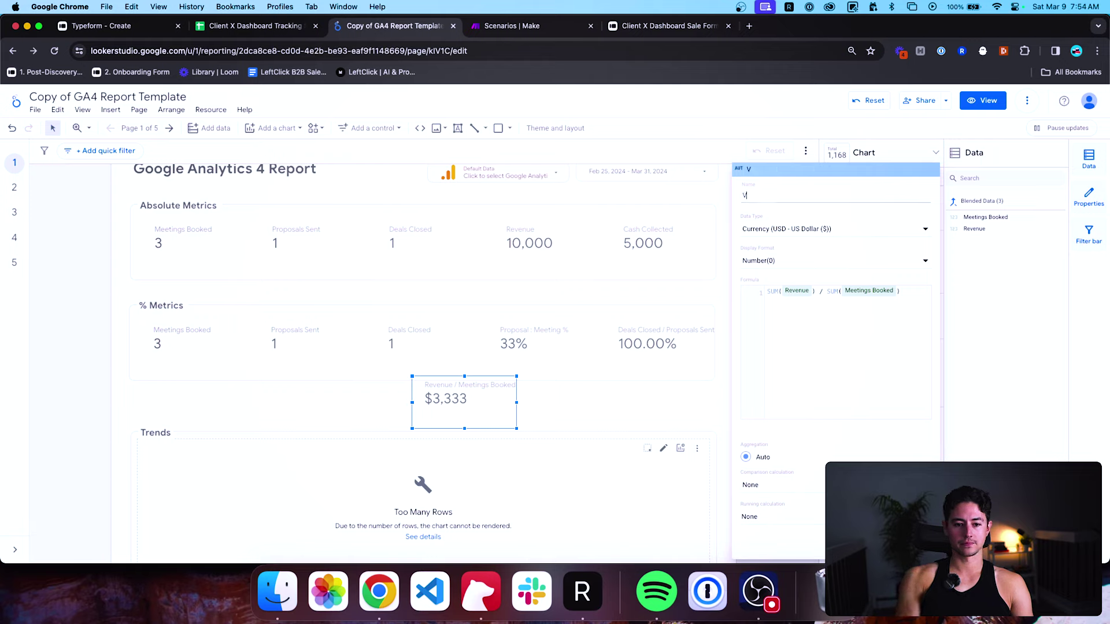
text(alue of)
key(super+a)
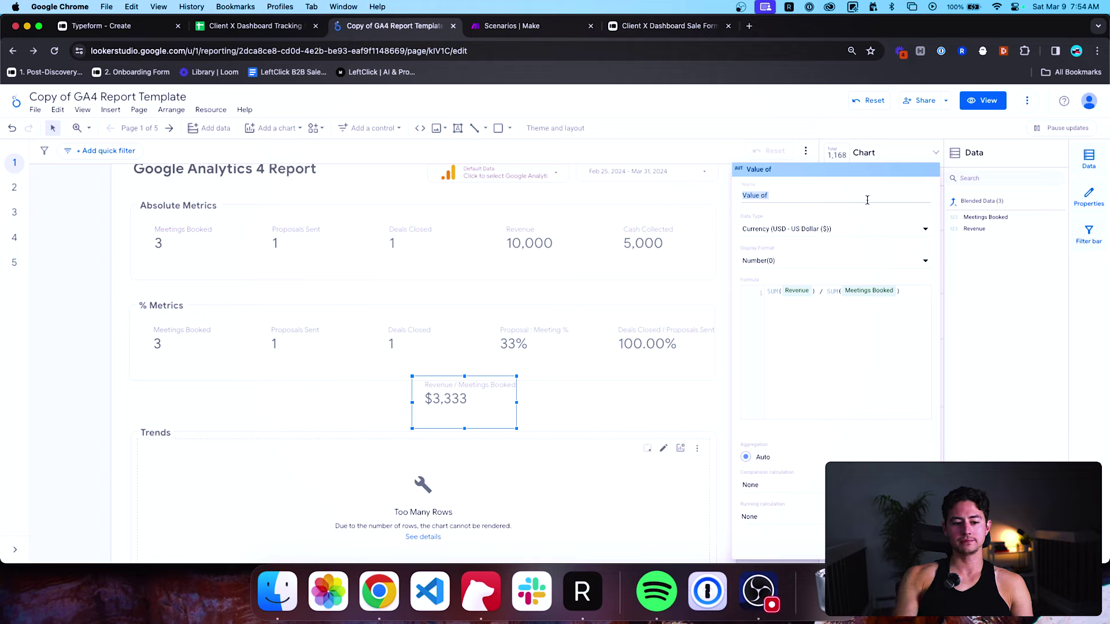
text(Meeting Va)
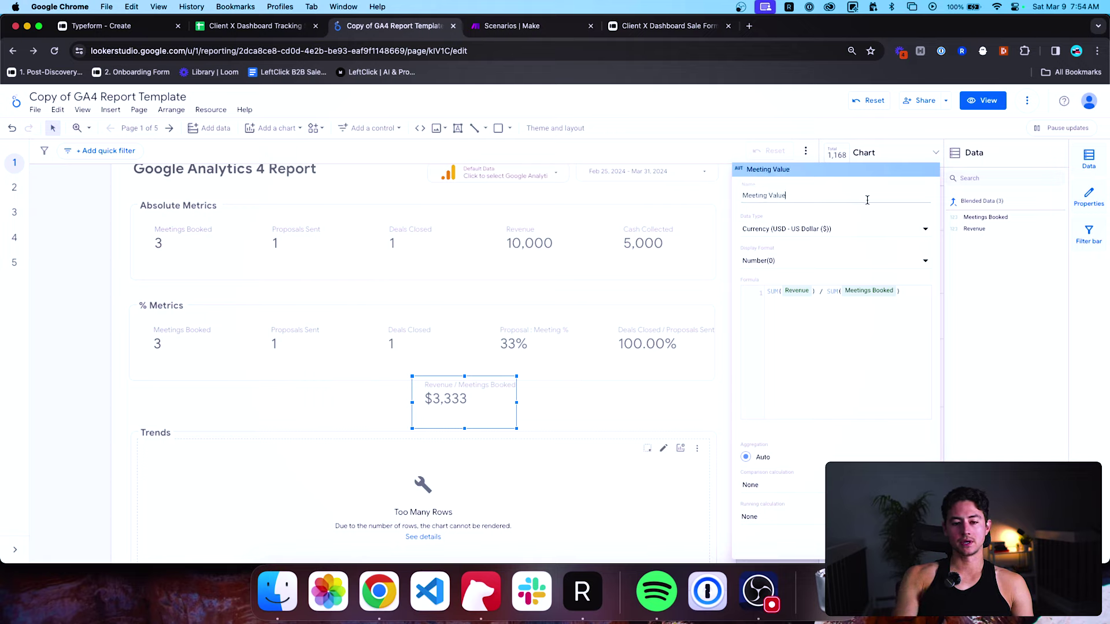
key(Return)
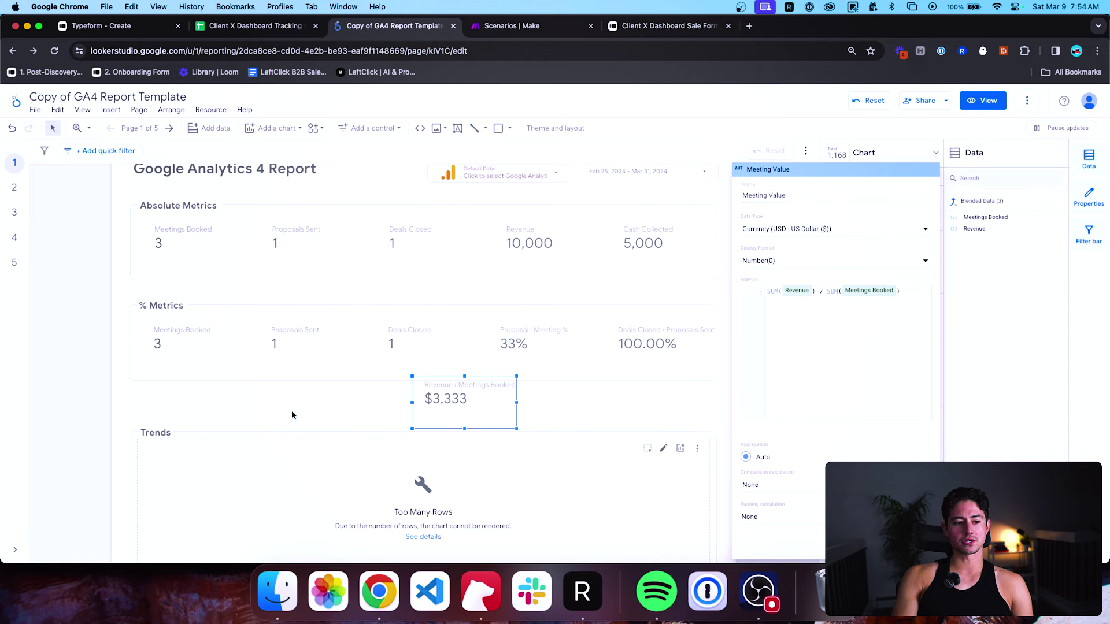
Change the '% Metrics' heading text to 'Relative Metrics'.
click(178, 306)
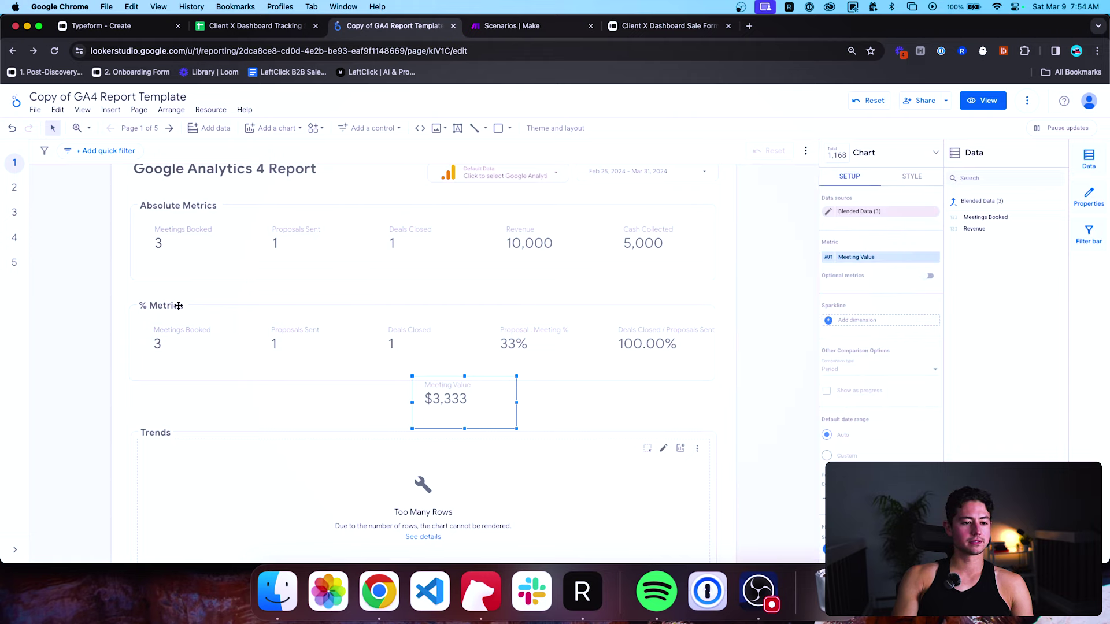
click(177, 306)
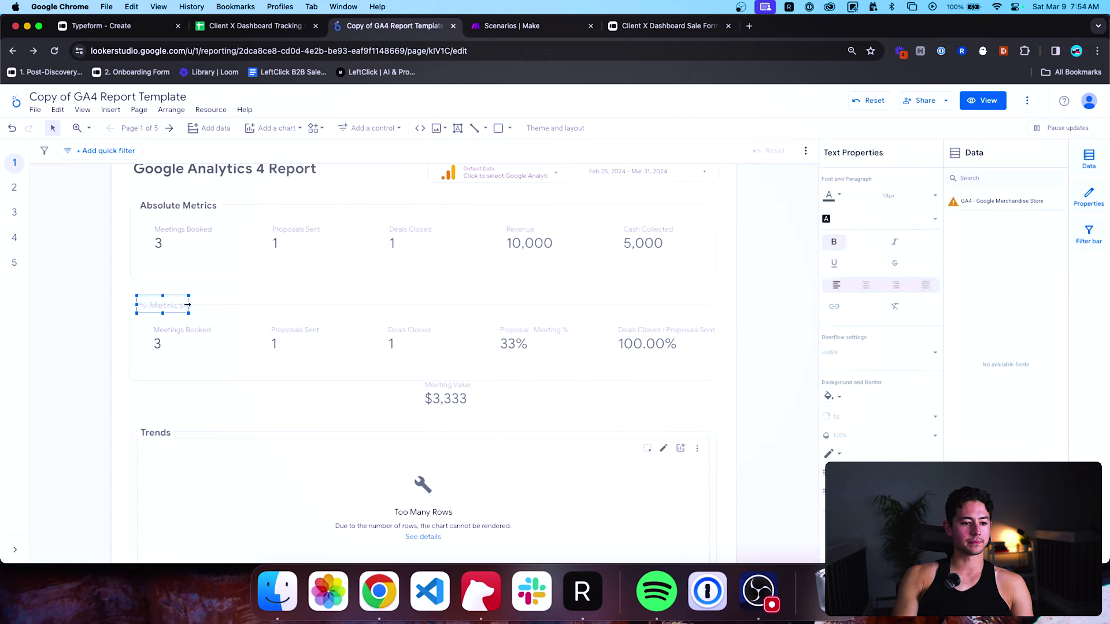
drag(178, 305, 223, 305)
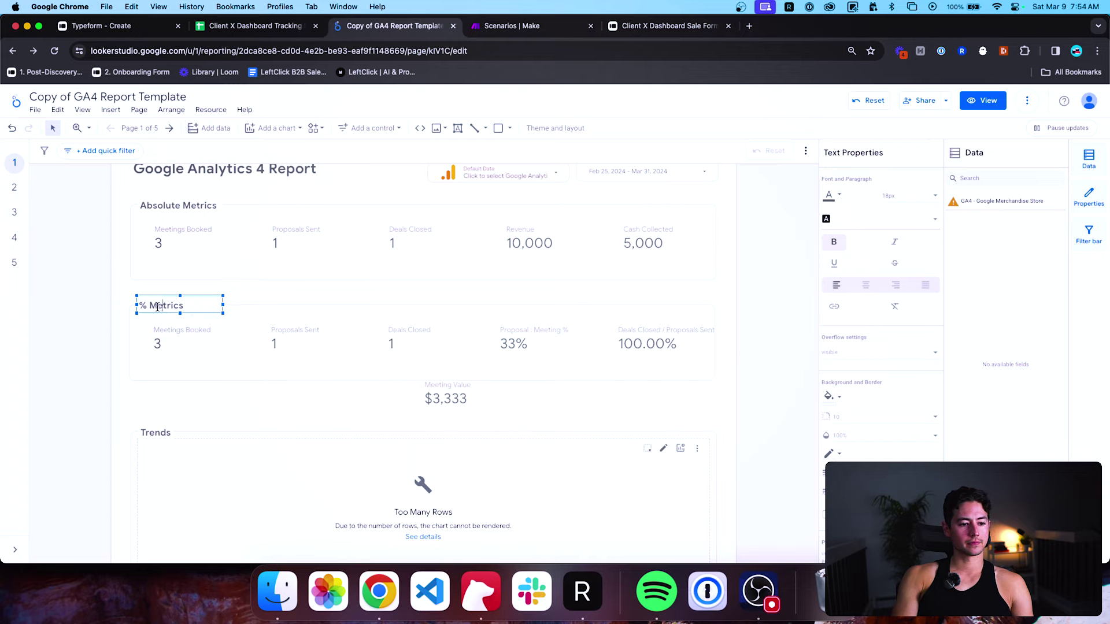
click(152, 307)
key(BackSpace)
key(BackSpace)
text(Relative)
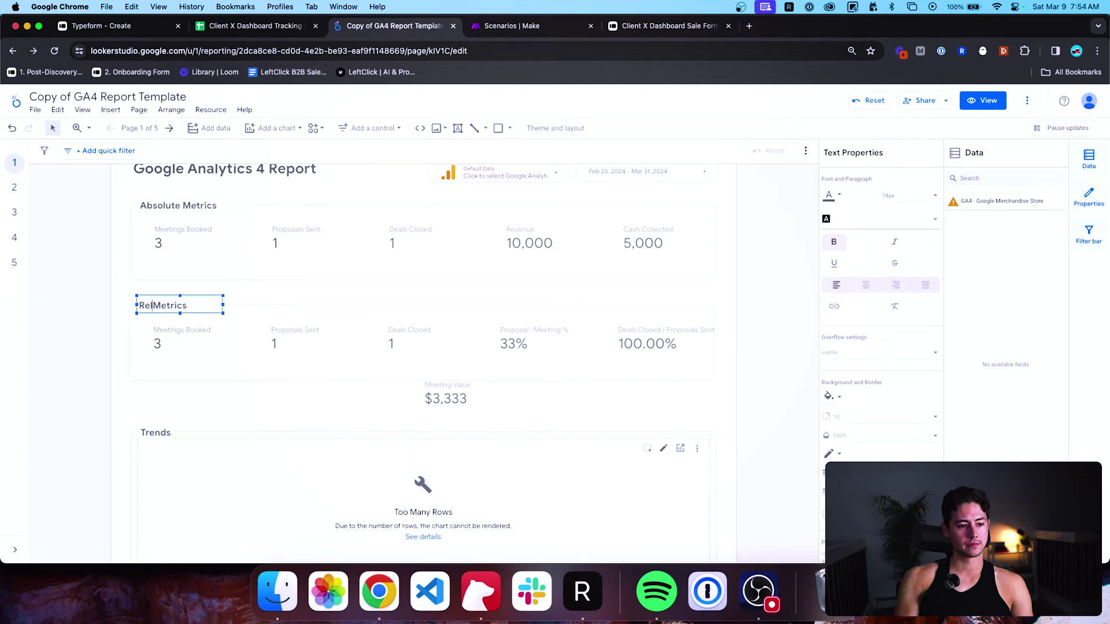
click(125, 374)
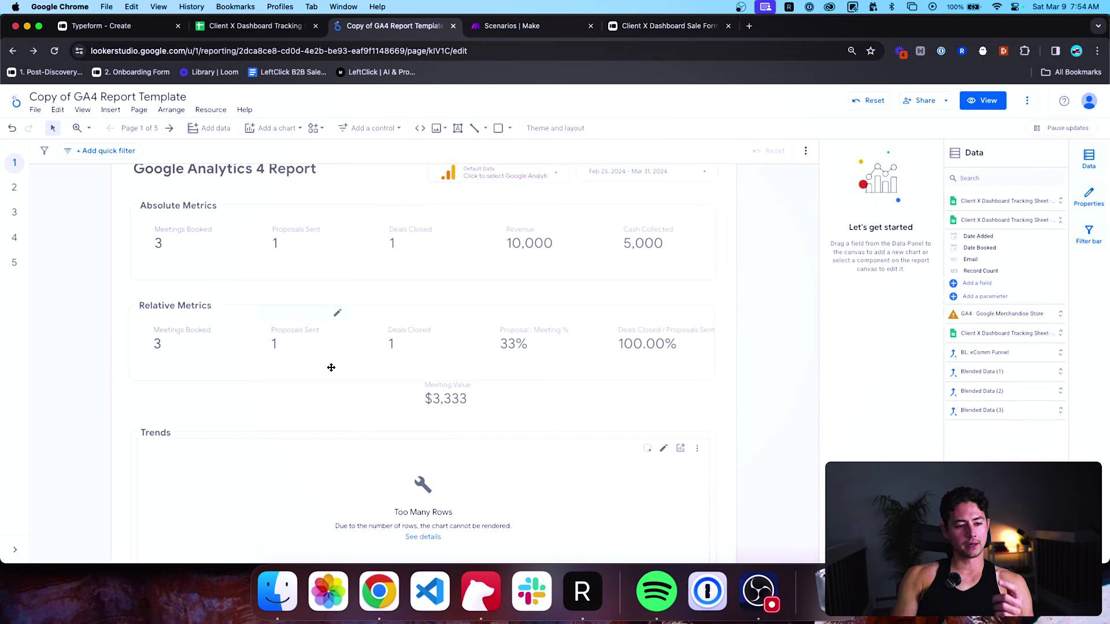
Blend Revenue and Proposals Sent into one scorecard placed next to Meeting Value.
click(307, 243)
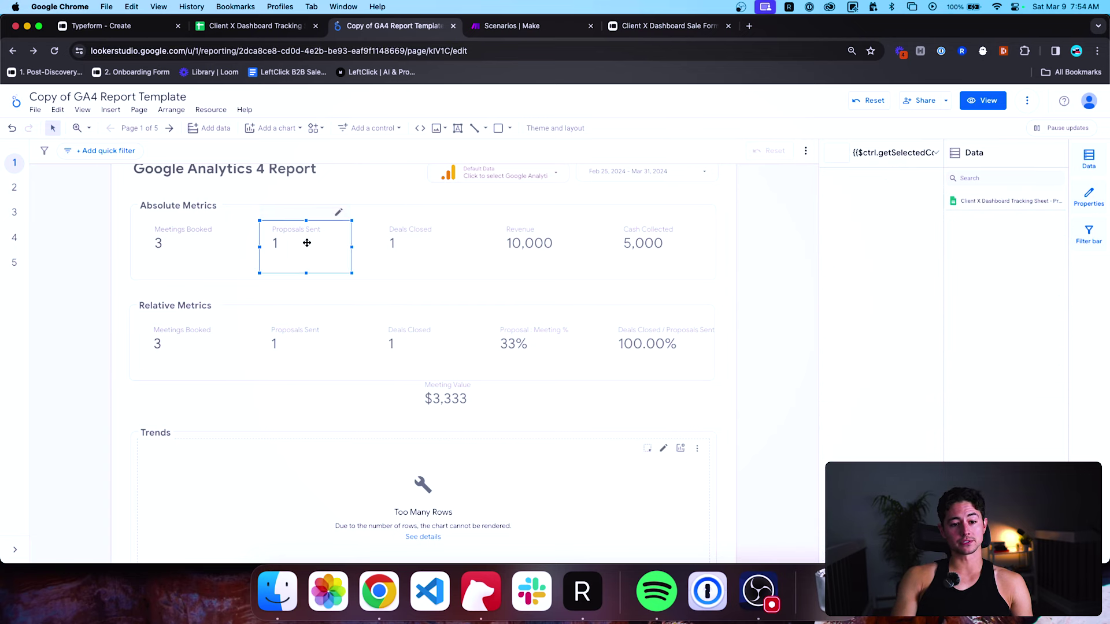
shift+click(512, 233)
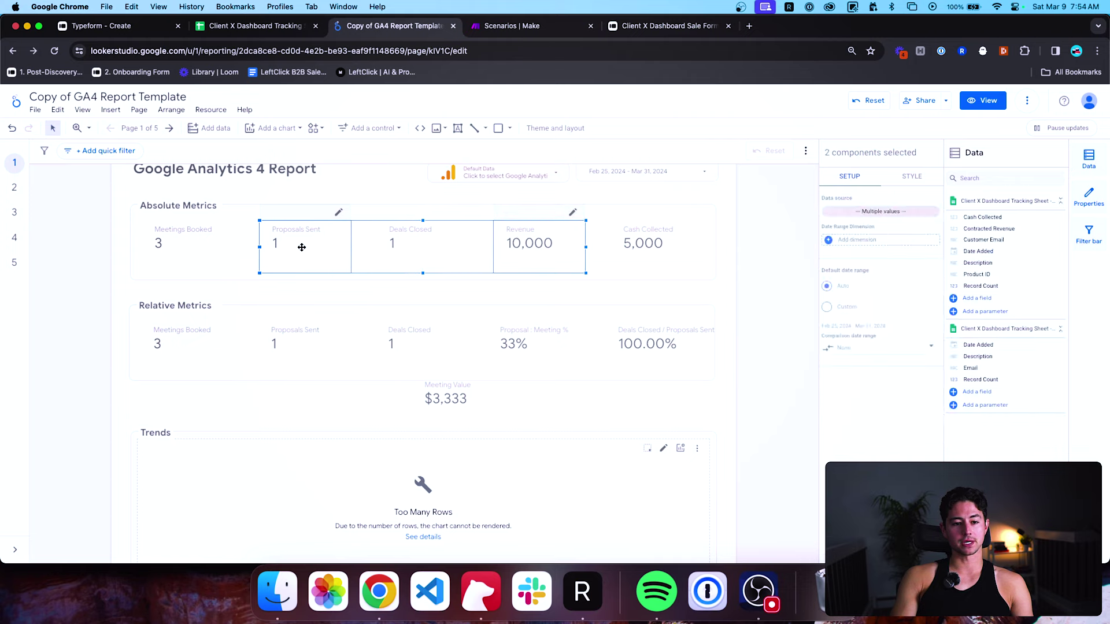
click(354, 181)
click(512, 238)
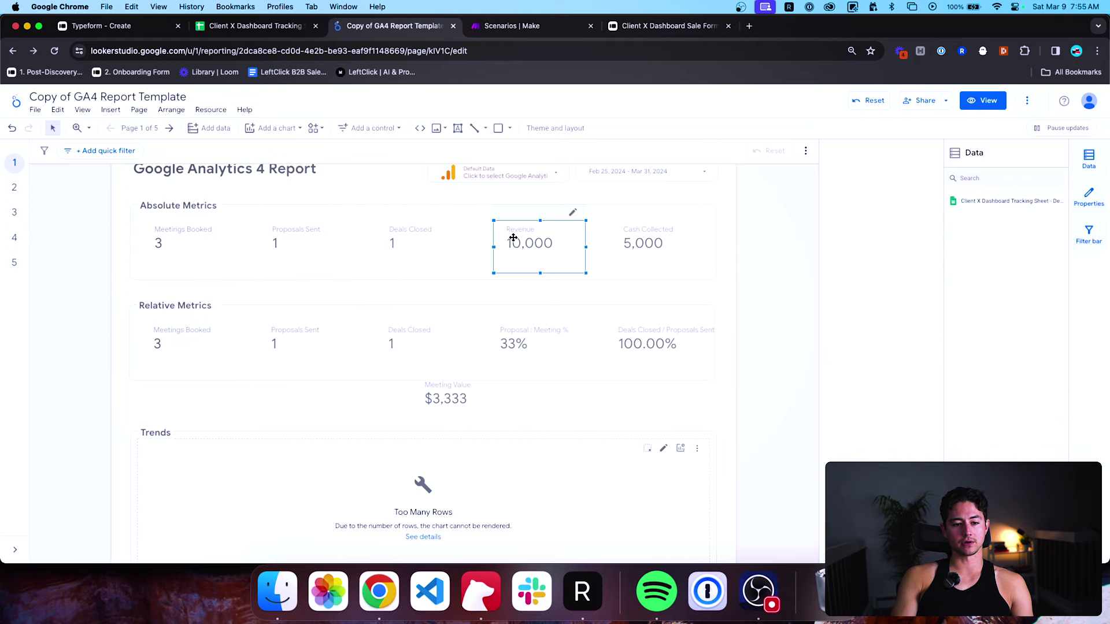
shift+click(303, 242)
right_click(304, 242)
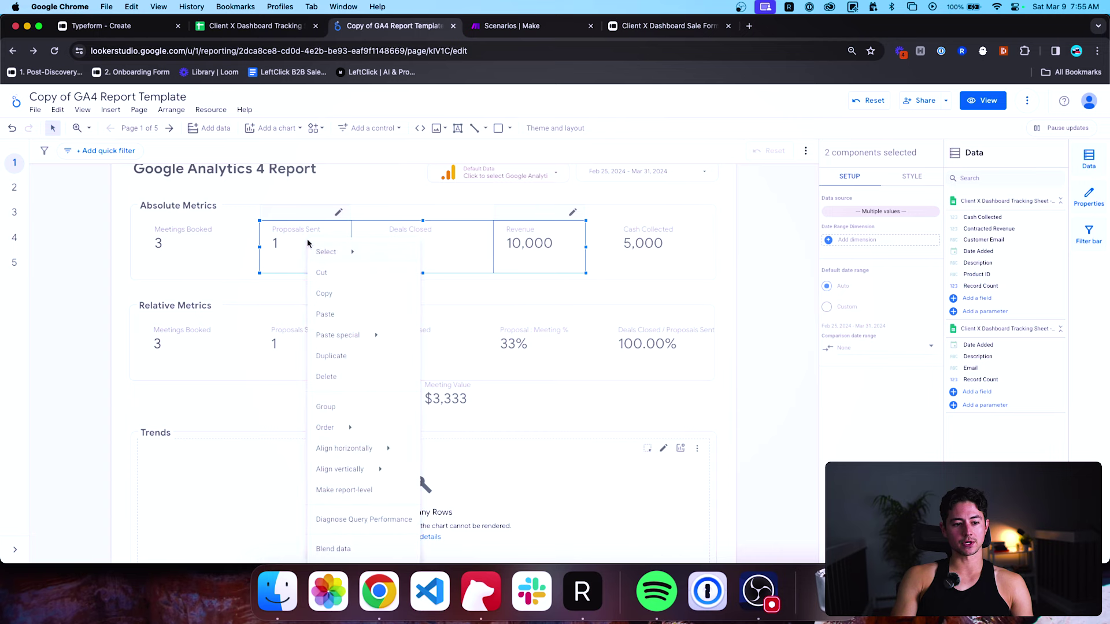
click(347, 547)
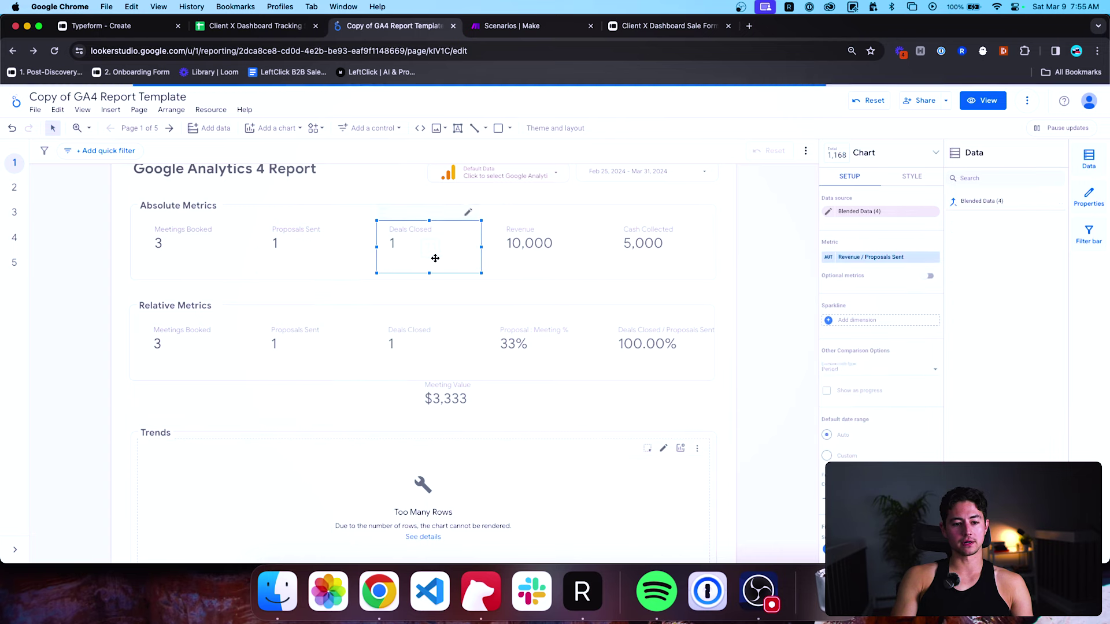
drag(434, 268, 335, 422)
Format the Revenue / Proposals Sent metric as USD currency.
click(827, 259)
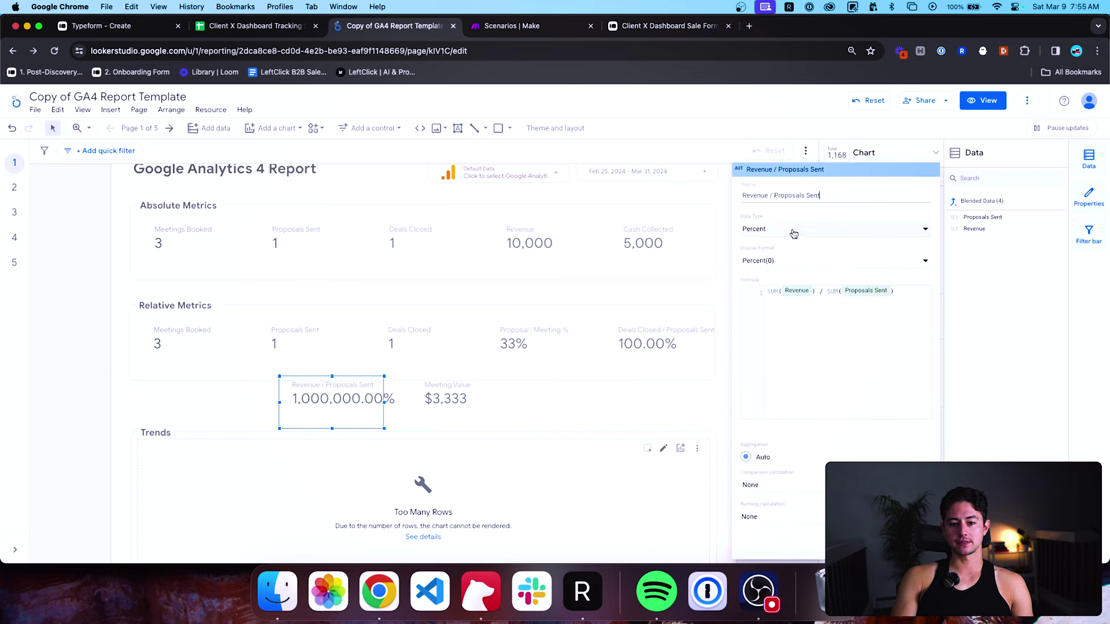
click(792, 236)
mouse_move(800, 255)
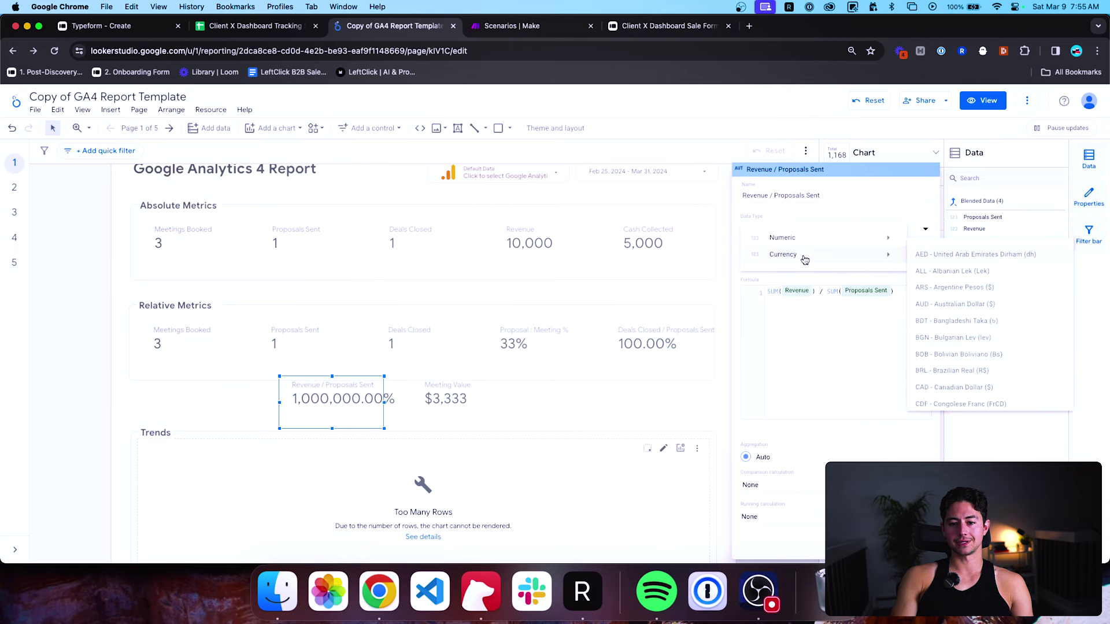
scroll(958, 285, down, 15)
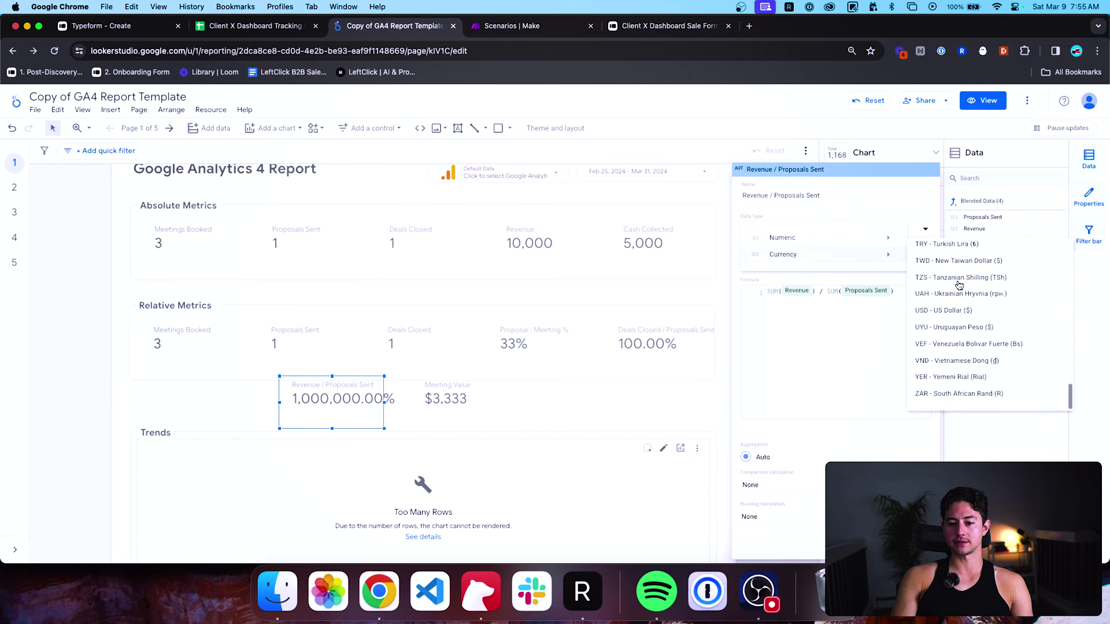
click(951, 311)
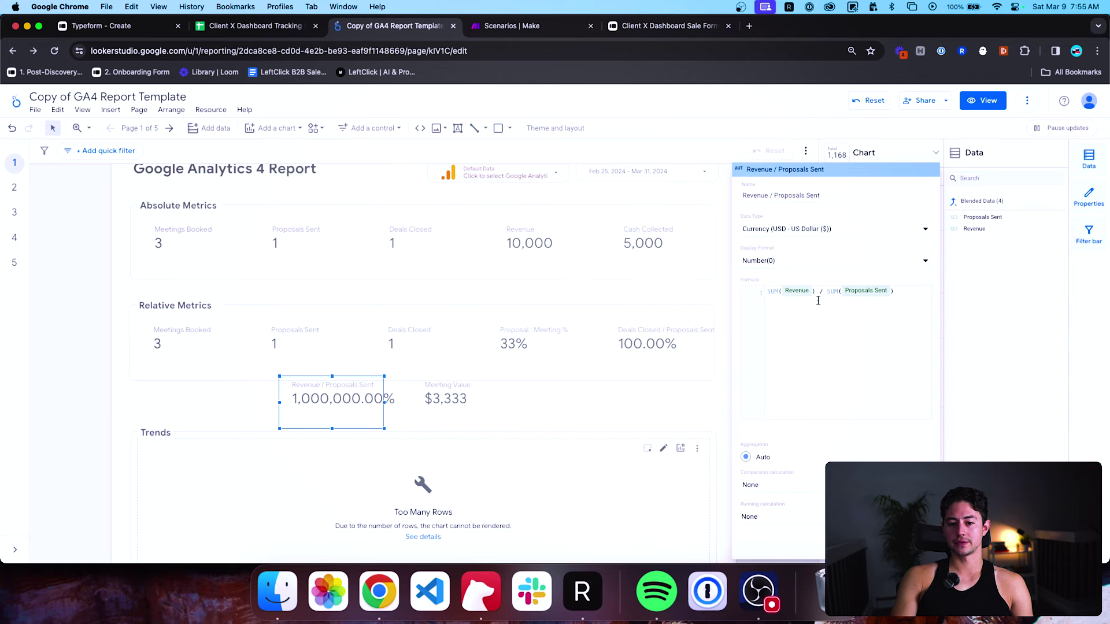
Rename the metric to 'Proposal Value', so it reads $10,000.
triple_click(828, 190)
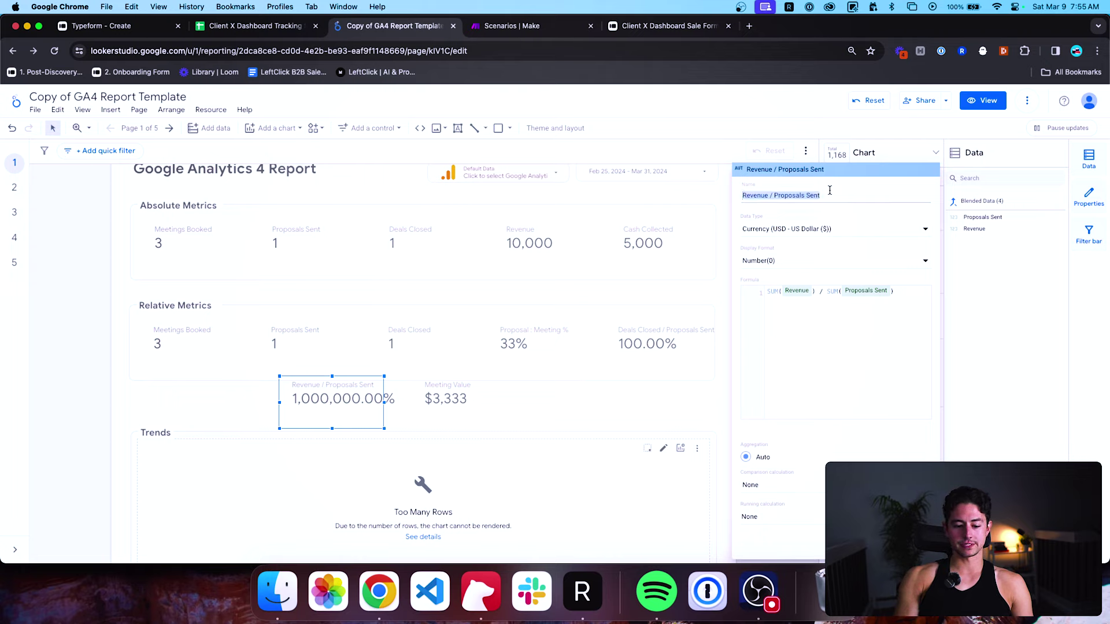
text(P)
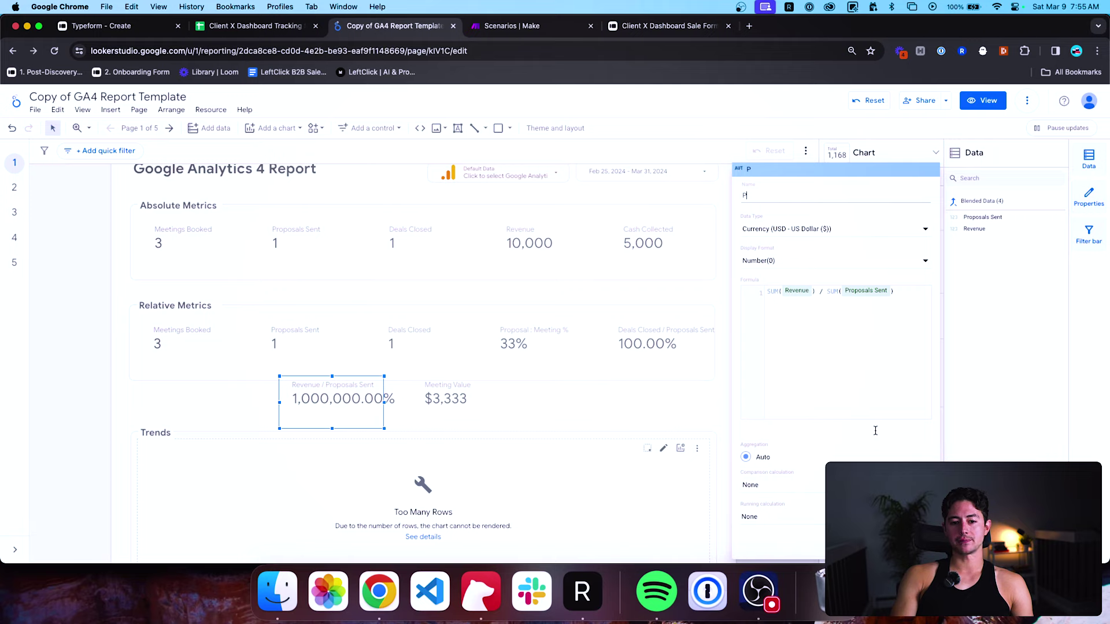
text(roposal Value)
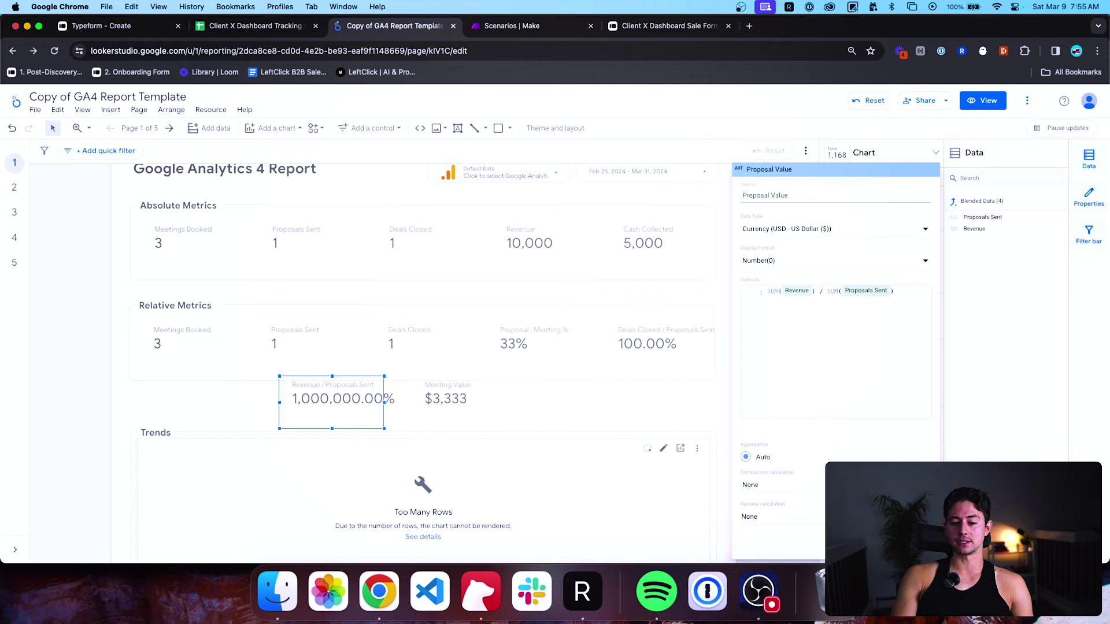
key(Return)
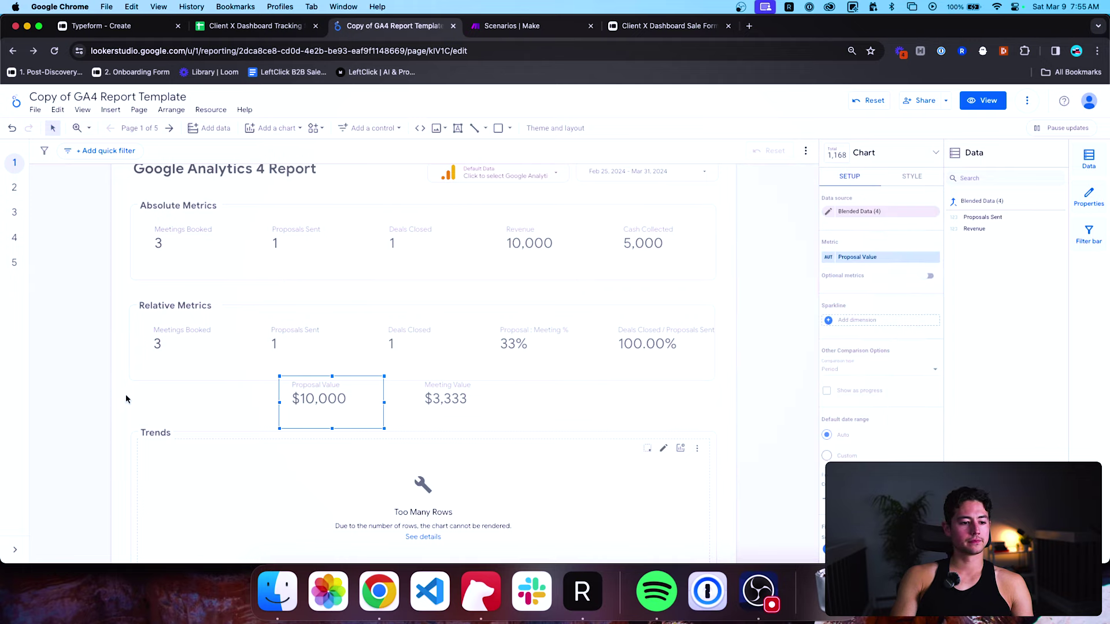
click(200, 344)
Delete the Meetings Booked, Proposals Sent and Deals Closed counts and shift the two ratio scorecards left.
shift+click(278, 341)
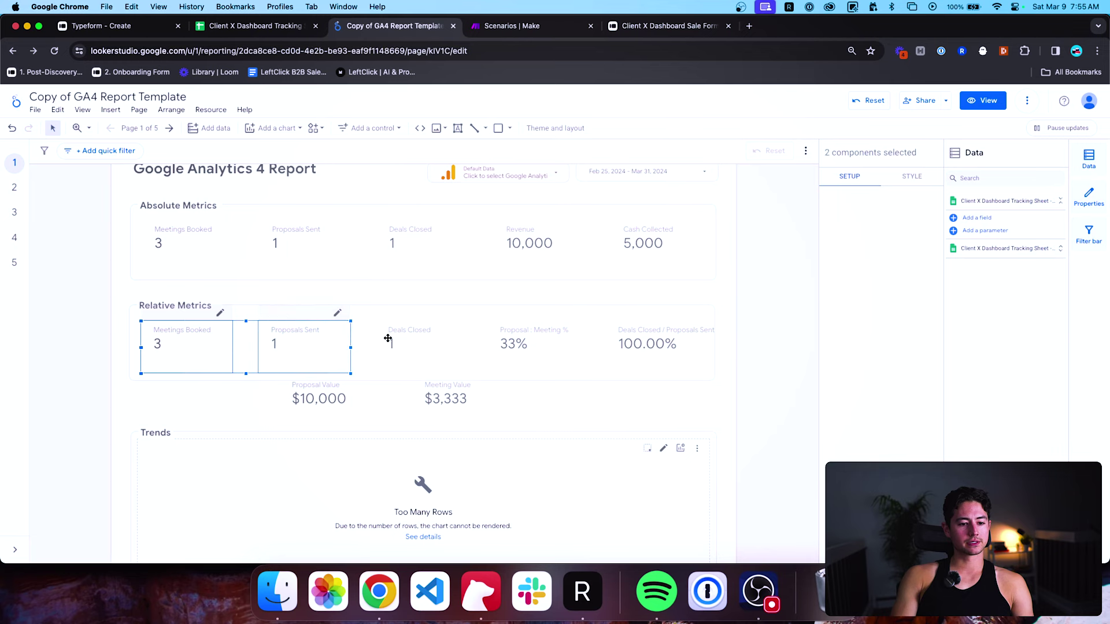
shift+click(392, 340)
key(Delete)
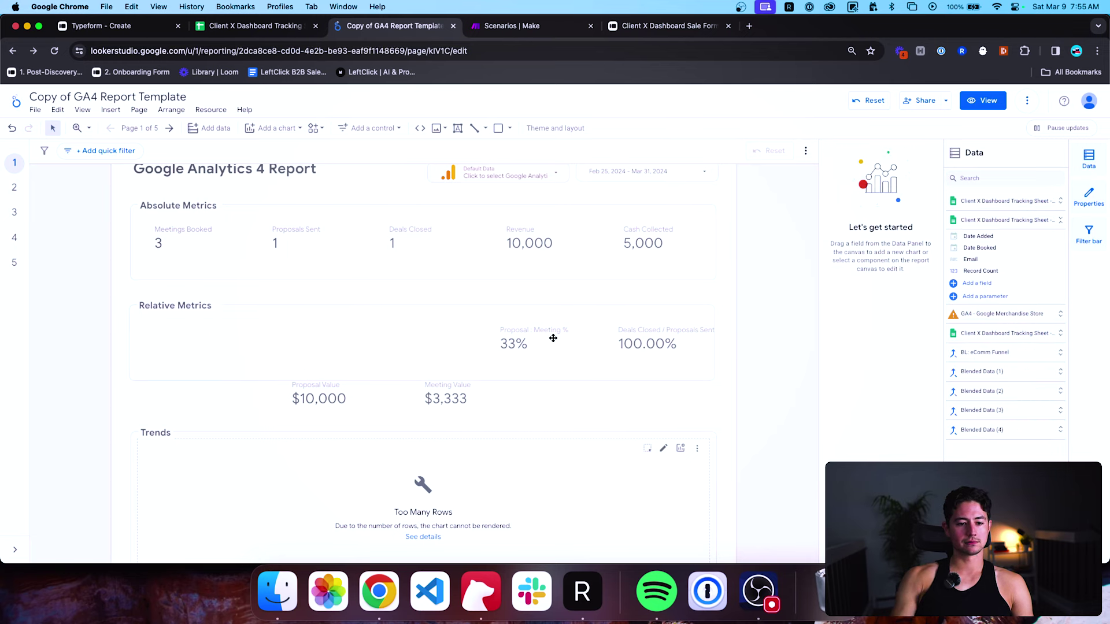
click(554, 347)
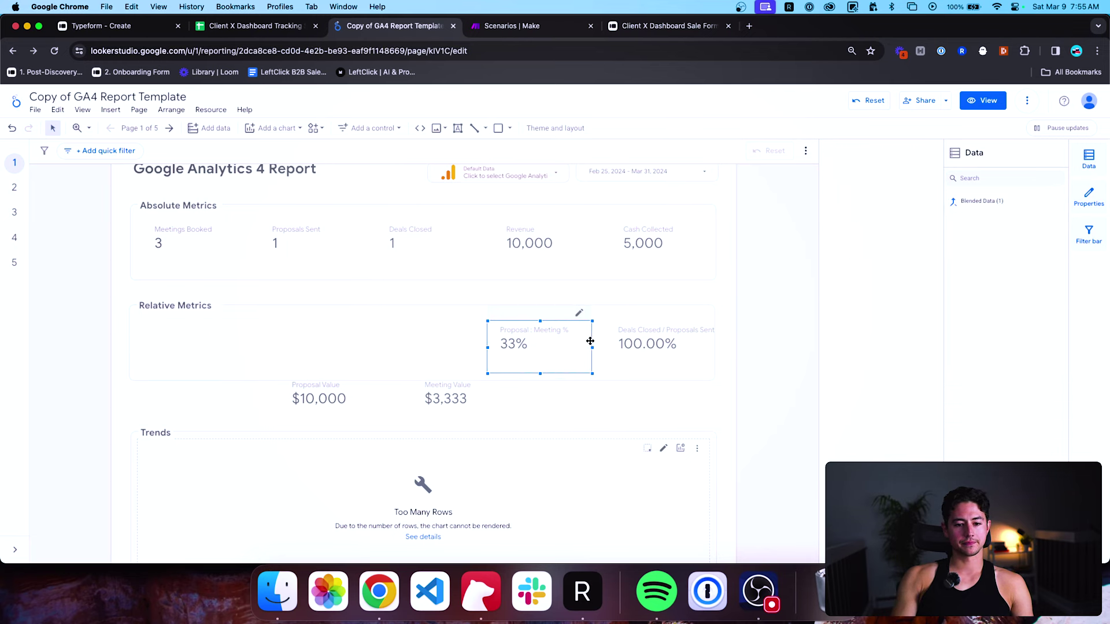
shift+click(654, 341)
drag(525, 344, 180, 345)
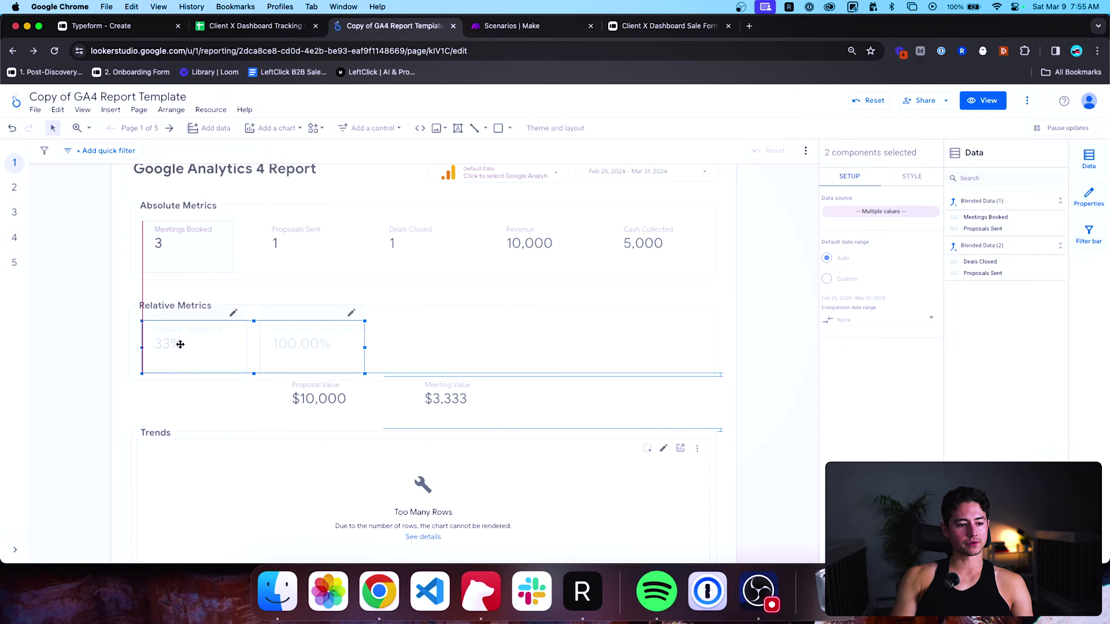
click(119, 355)
Move Proposal Value and Meeting Value up into the Relative Metrics row and align them.
click(278, 248)
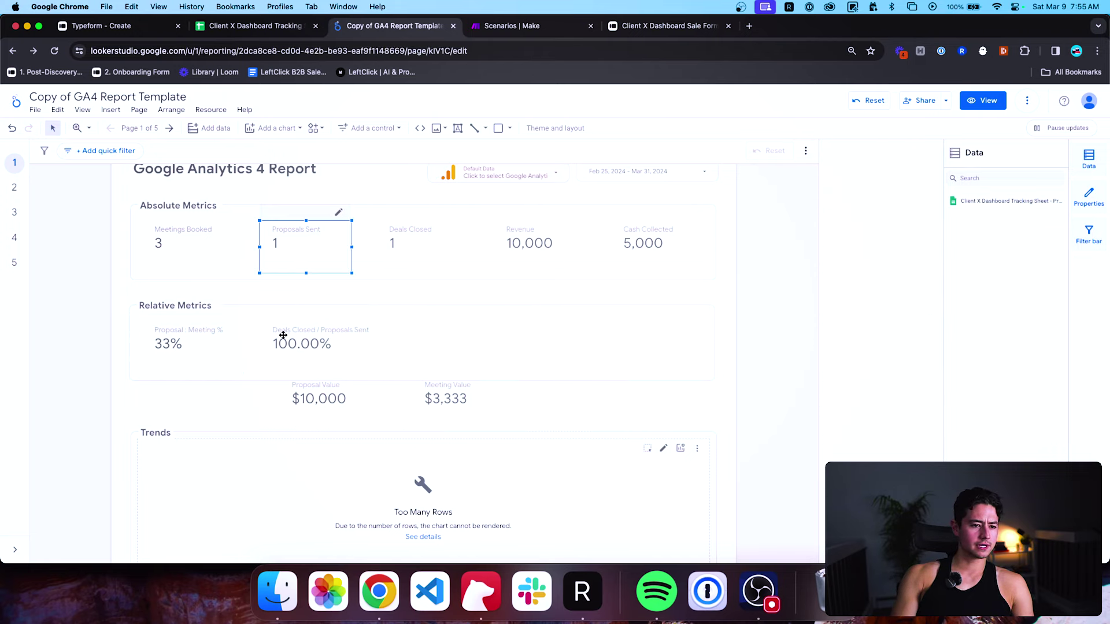
shift+click(283, 336)
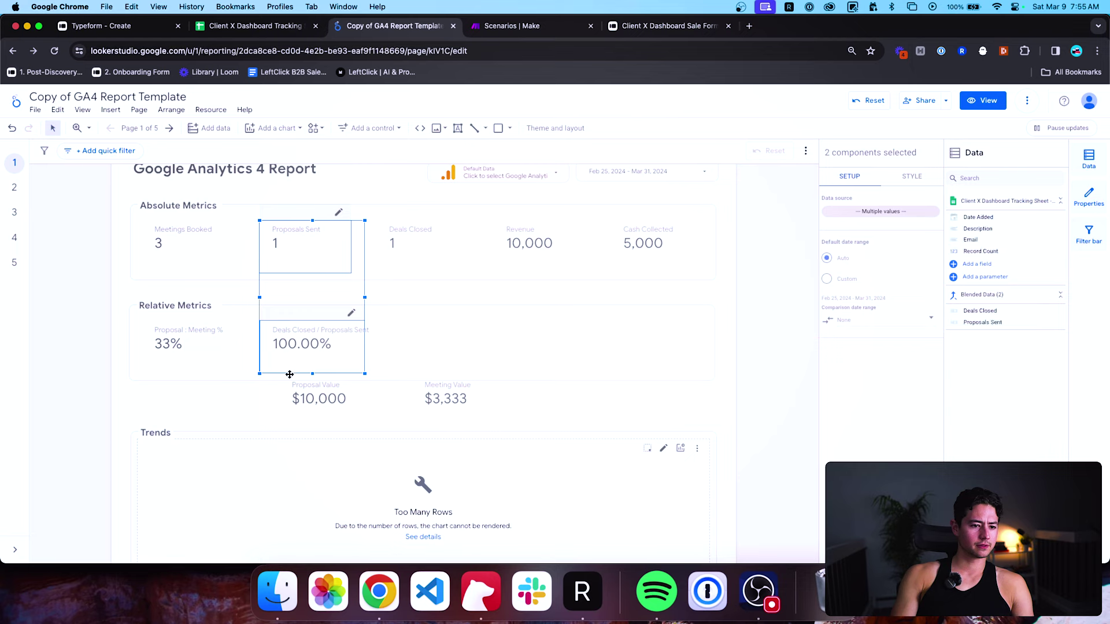
click(266, 406)
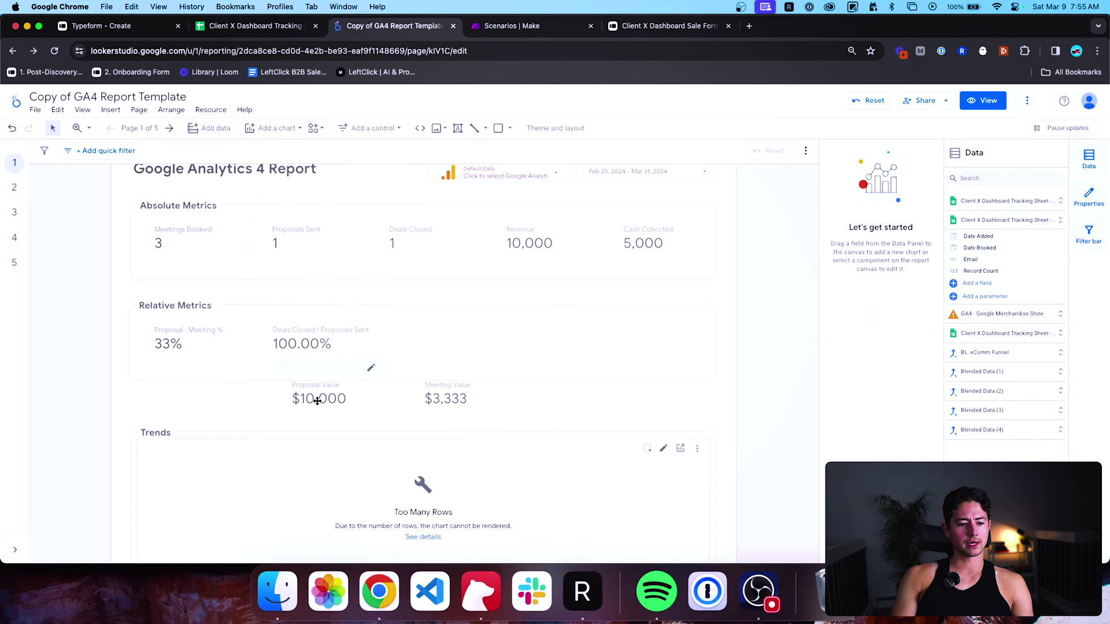
drag(319, 395, 532, 343)
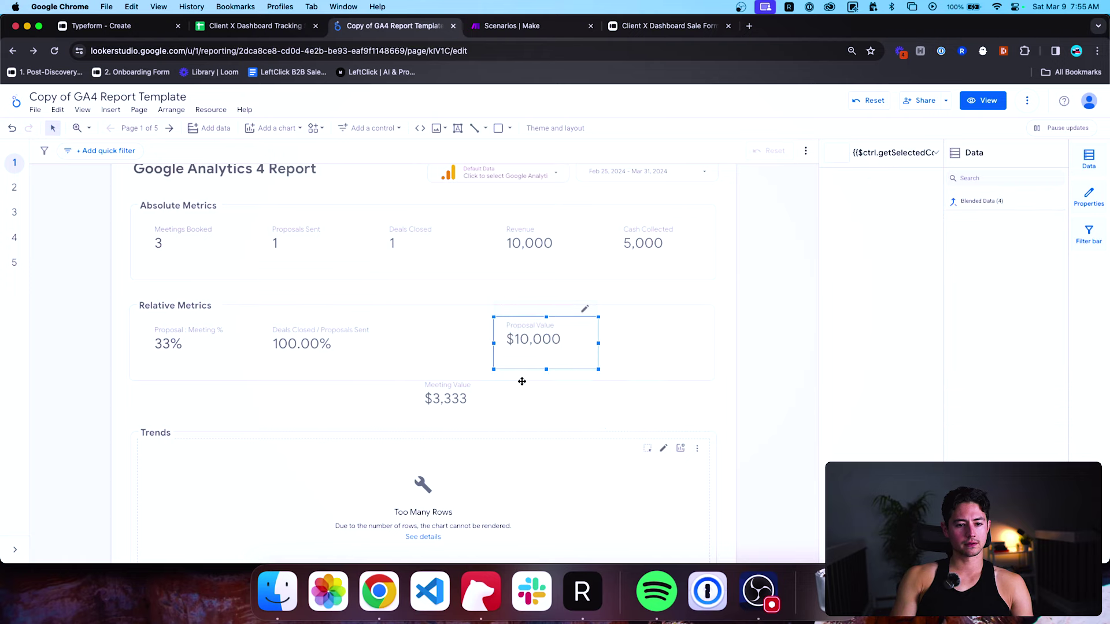
click(445, 398)
drag(449, 404, 416, 348)
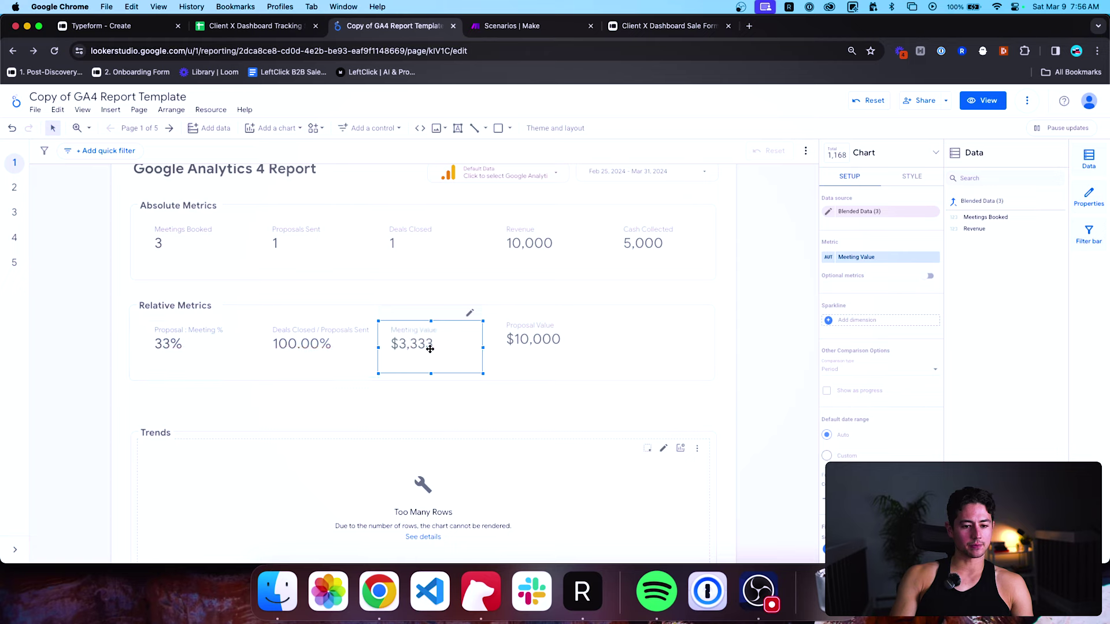
click(515, 346)
drag(523, 345, 523, 349)
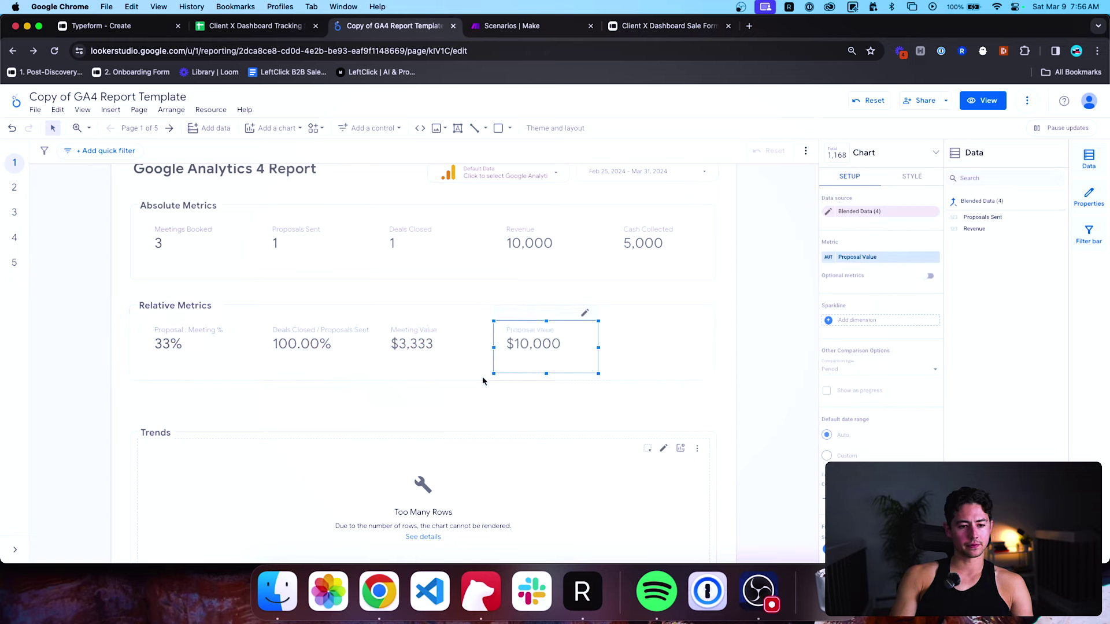
click(439, 408)
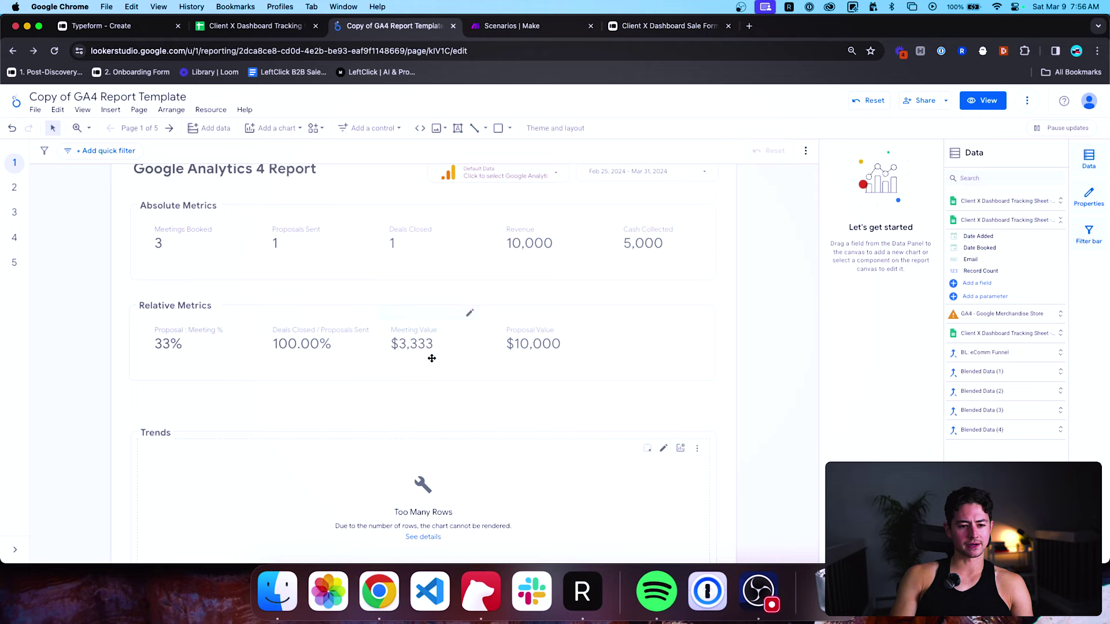
click(293, 339)
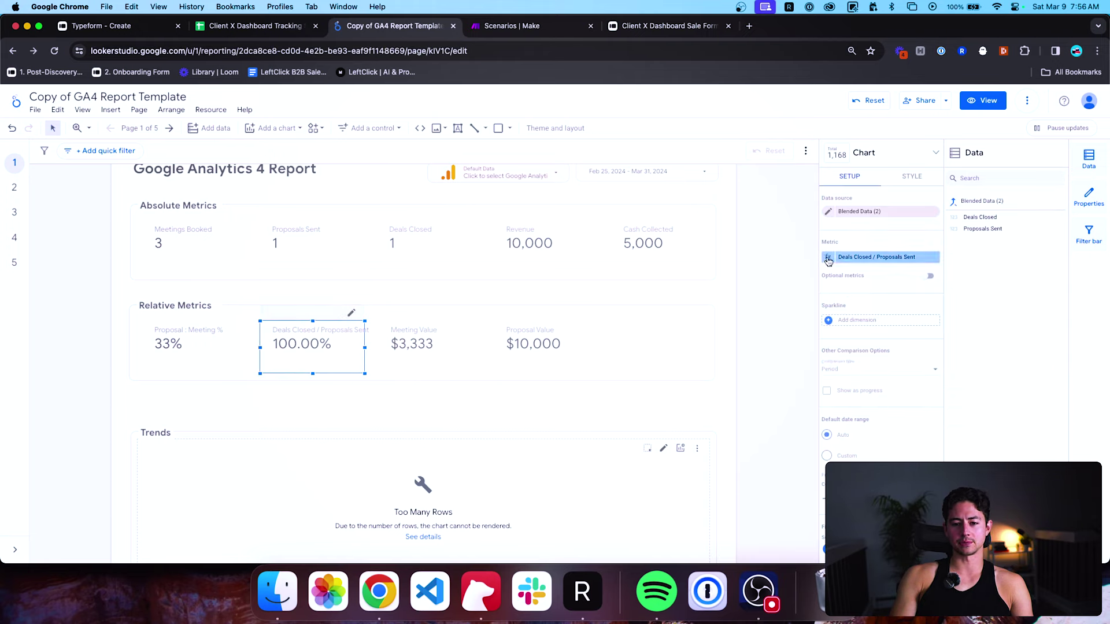
Replace the Deals Closed / Proposals Sent metric name with 'Deal : Proposal %', showing 100%.
click(829, 258)
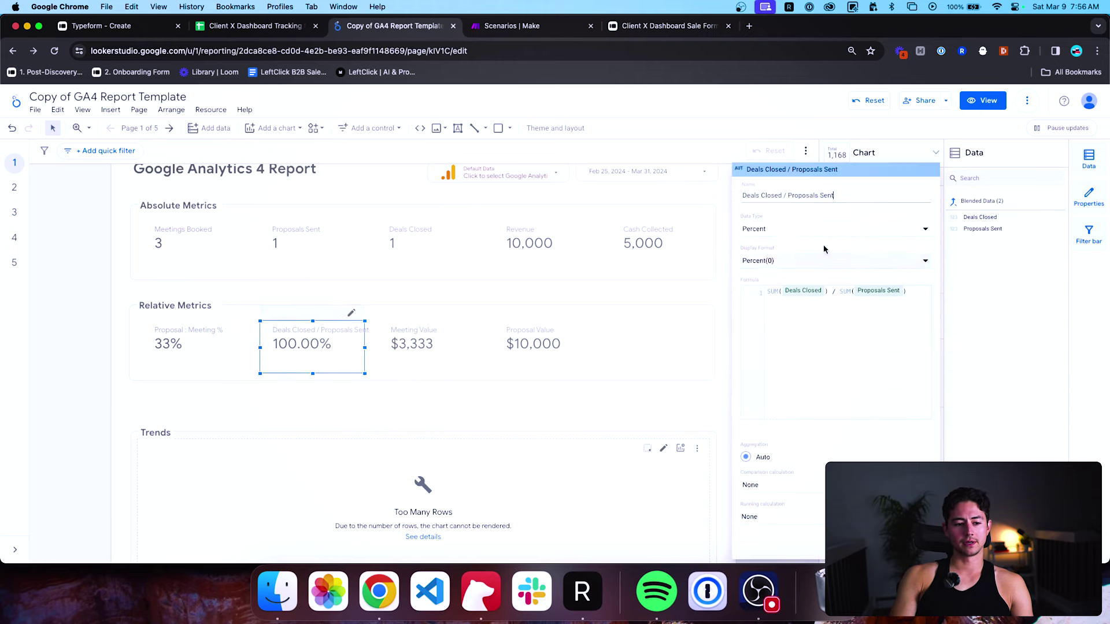
triple_click(838, 195)
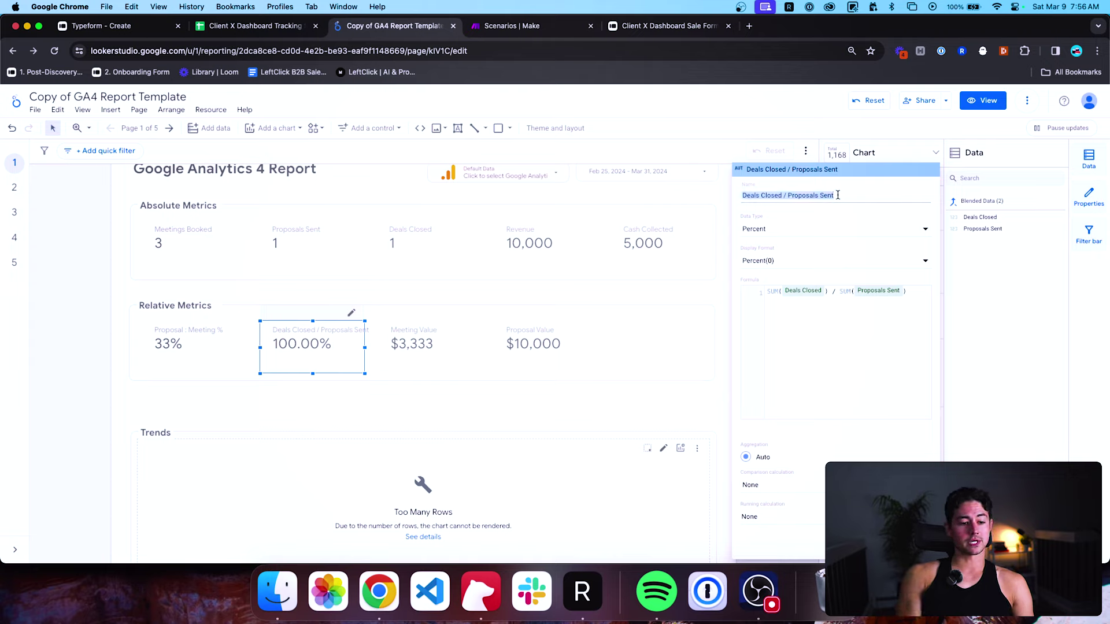
text(P)
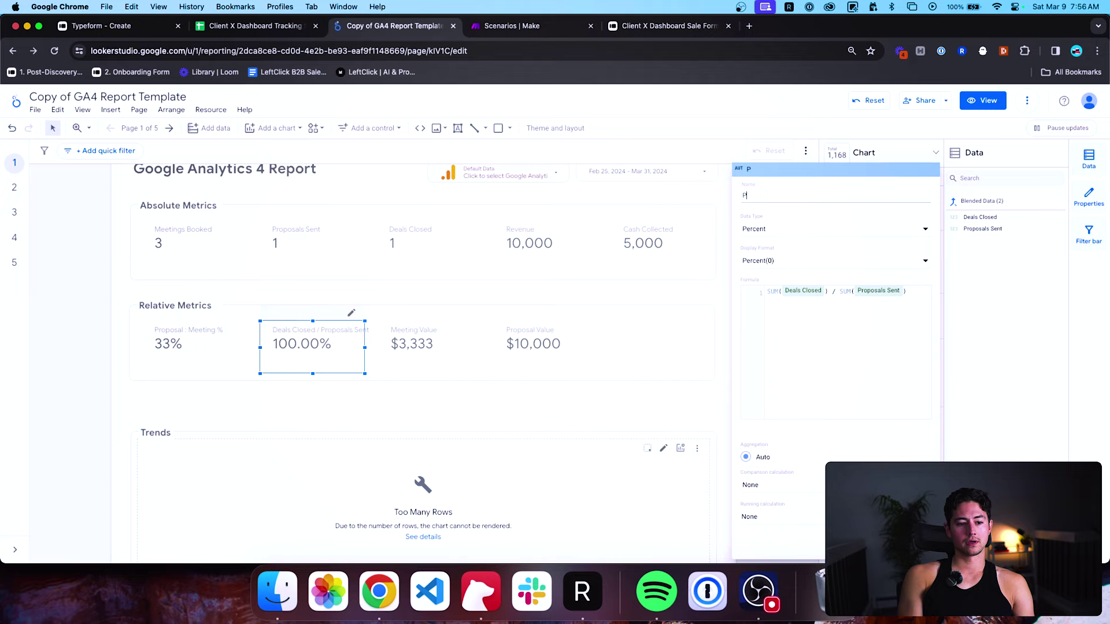
text(roposals)
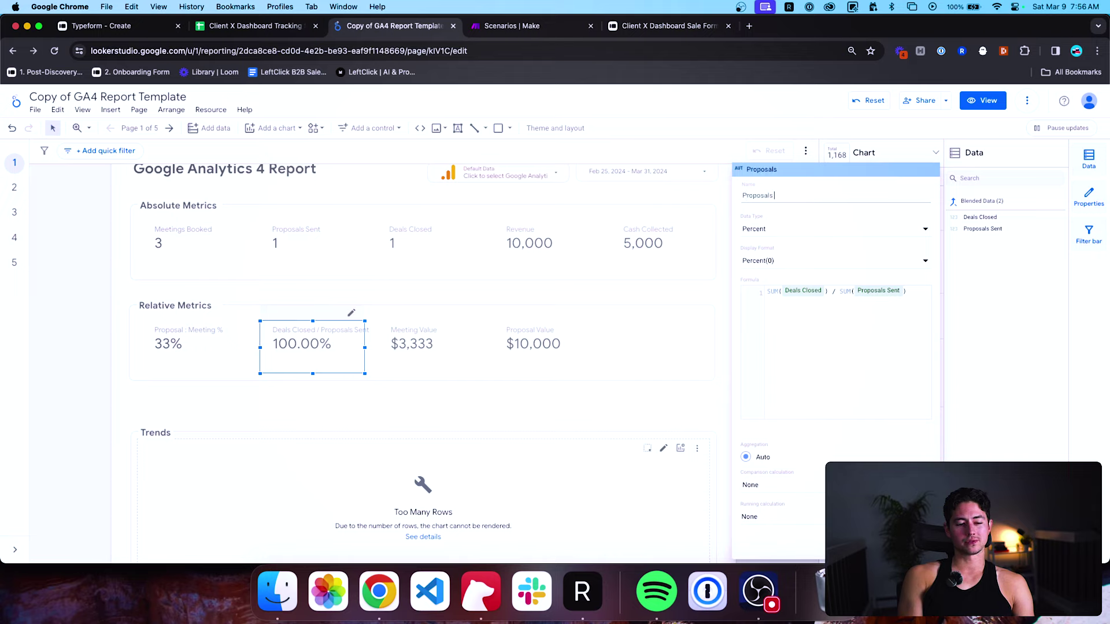
key(super+a)
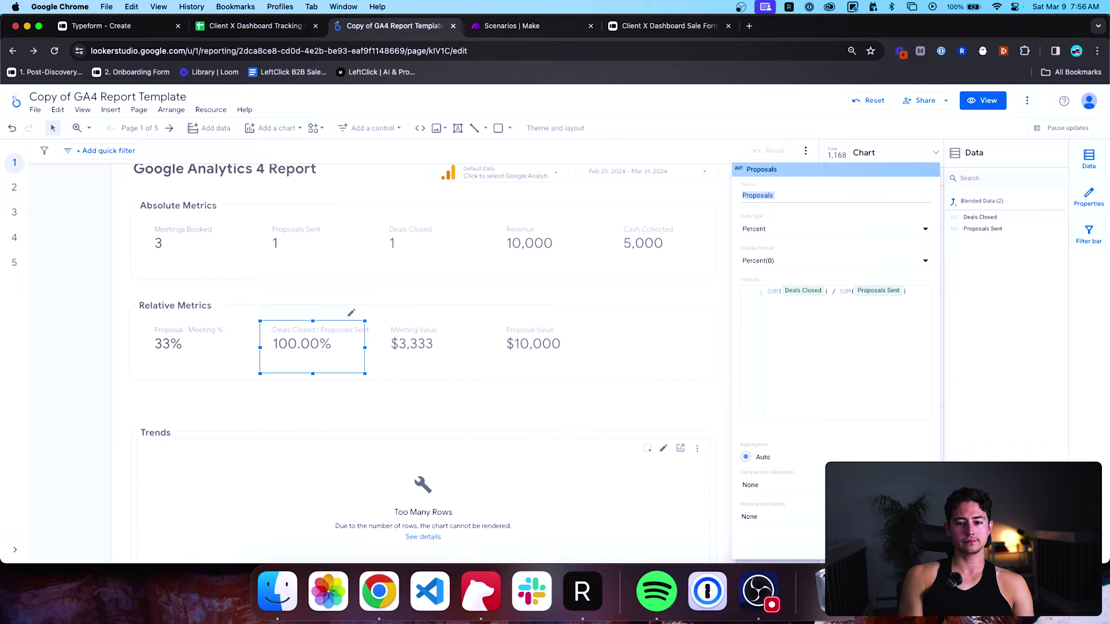
text(Deal : )
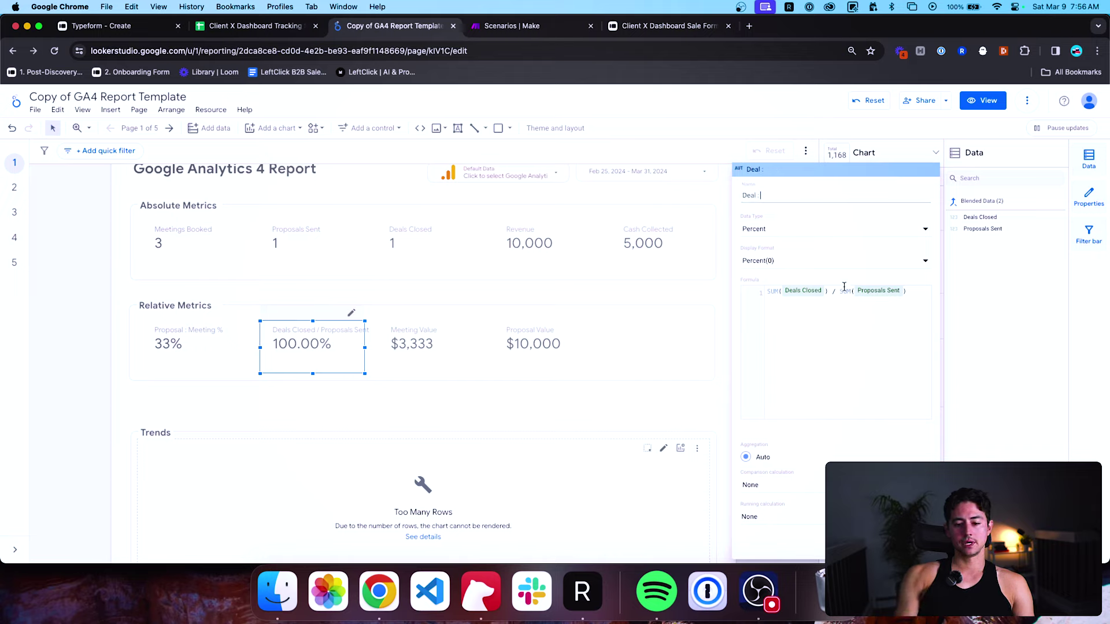
text(Proposal %)
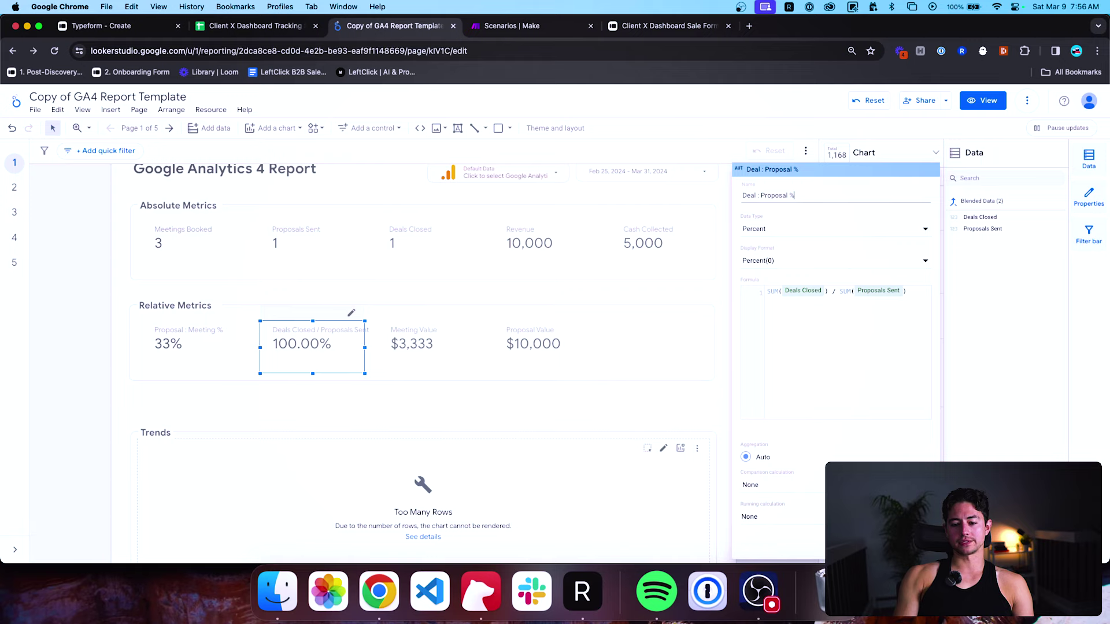
key(Return)
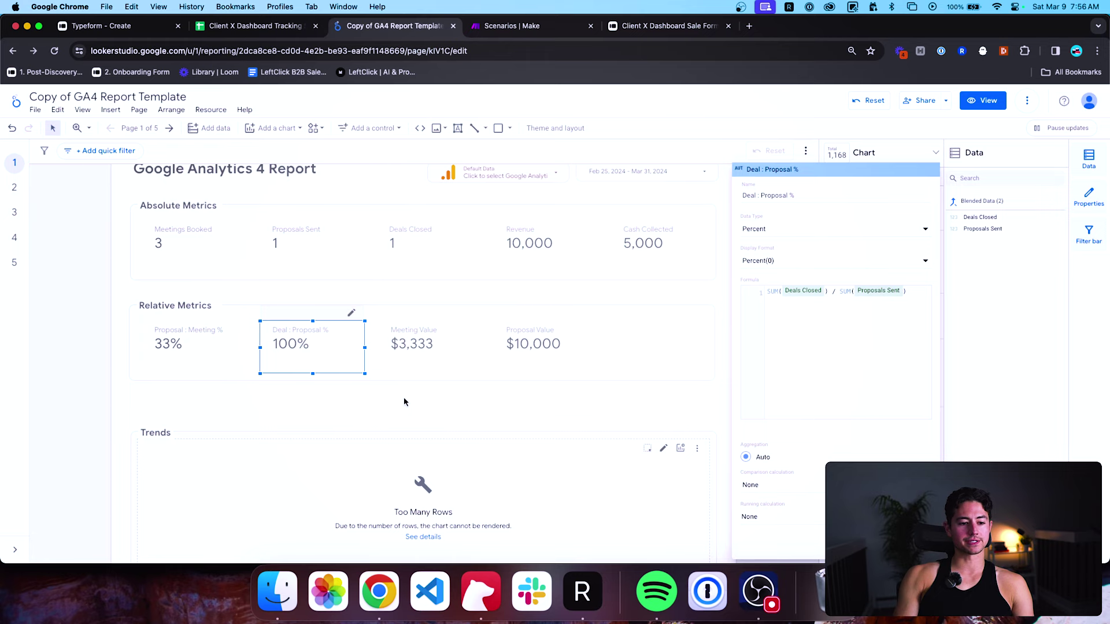
key(Escape)
scroll(430, 383, up, 1)
click(539, 266)
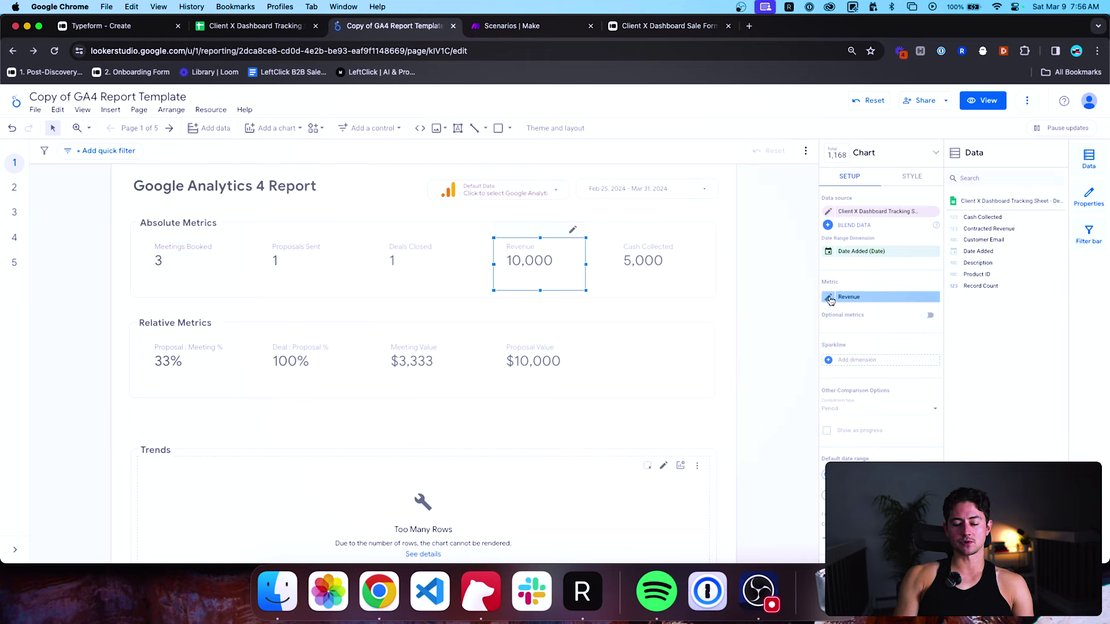
Set the Revenue metric's data type to USD - US Dollar currency, showing $10,000.
click(830, 298)
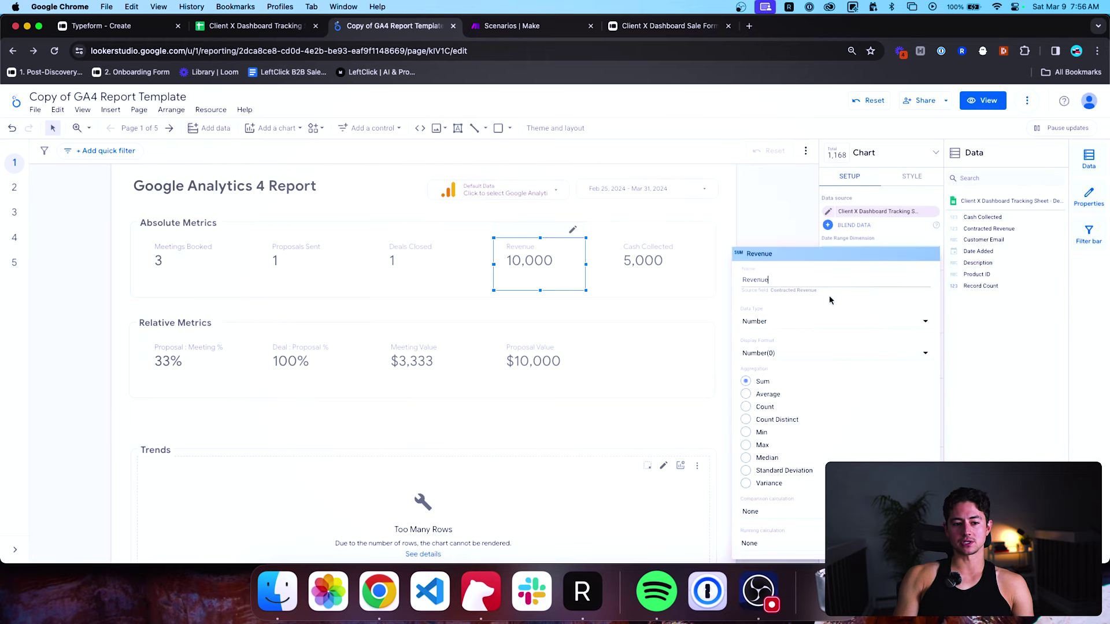
click(818, 322)
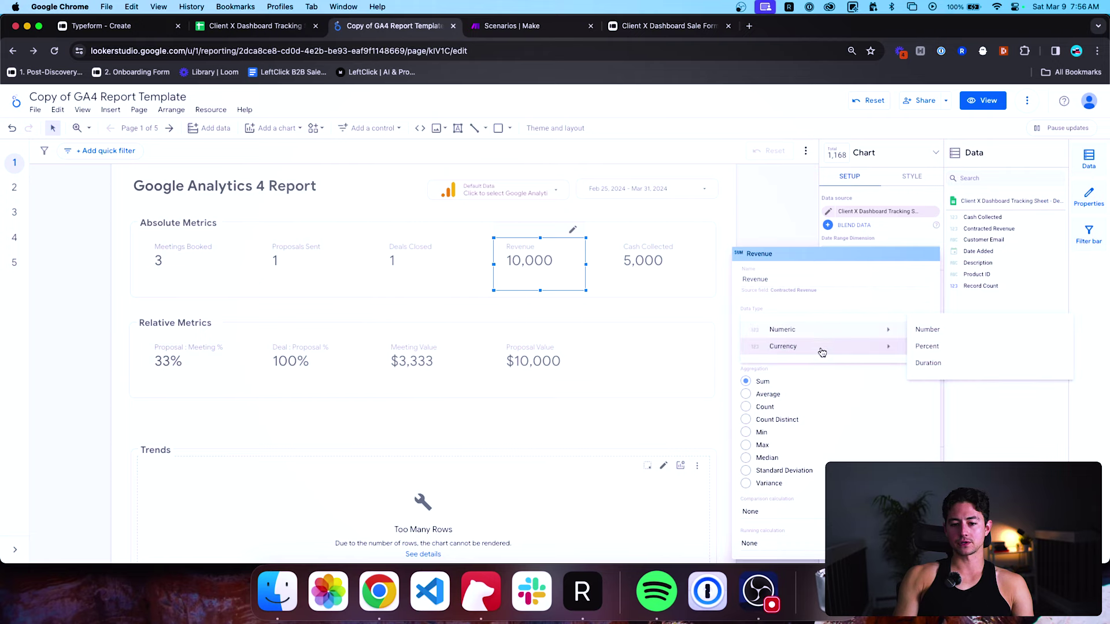
mouse_move(822, 352)
scroll(943, 376, down, 15)
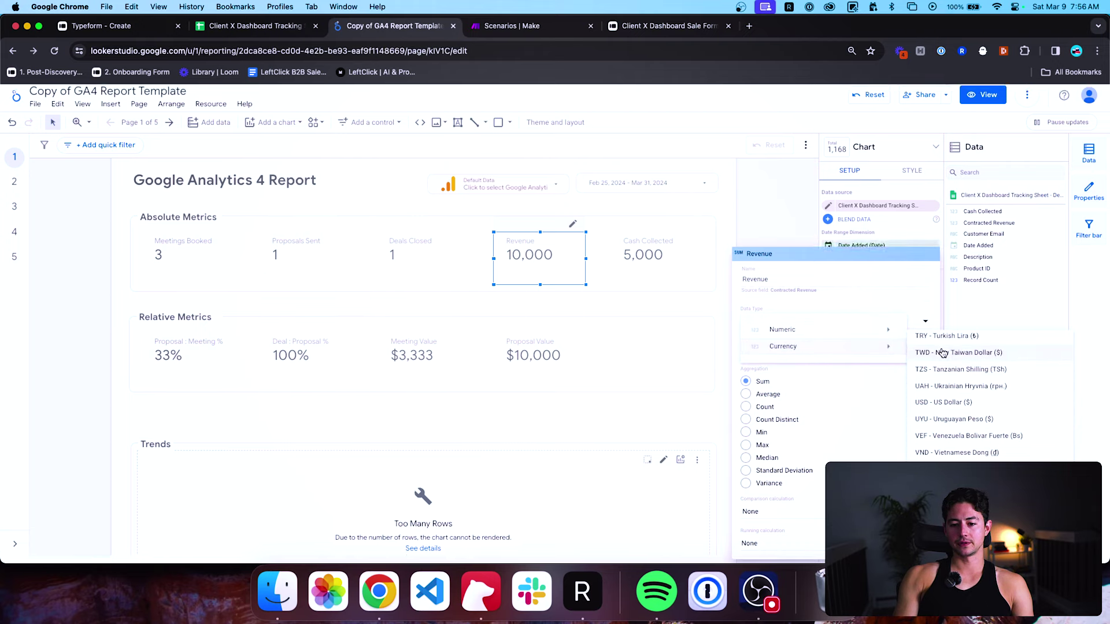
click(942, 403)
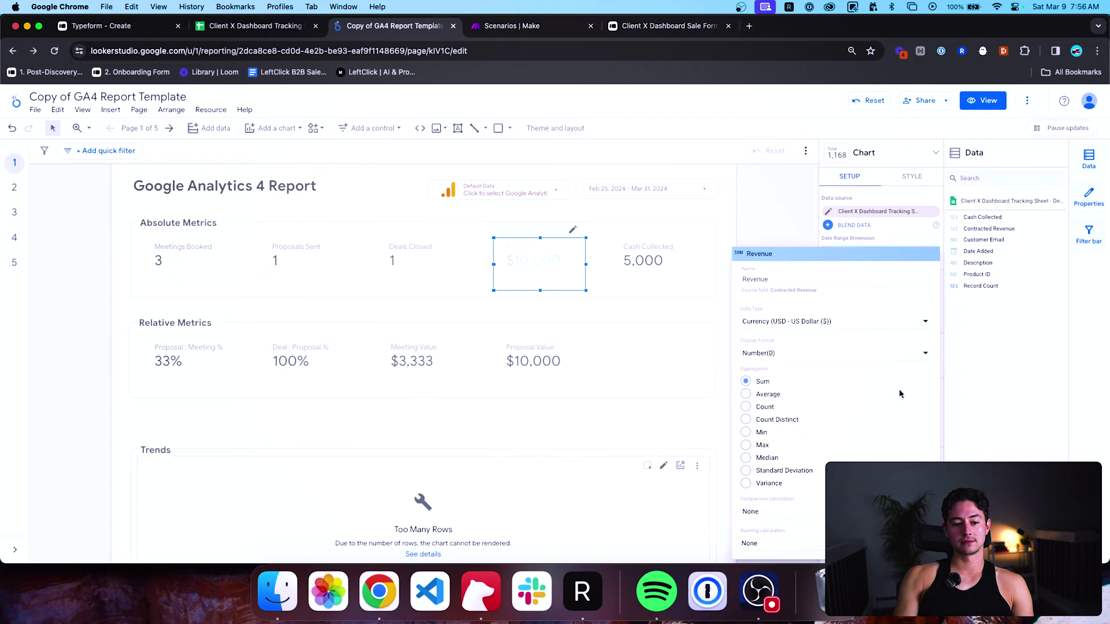
click(636, 262)
Set the Cash Collected metric to USD currency, showing $5,000.
click(640, 254)
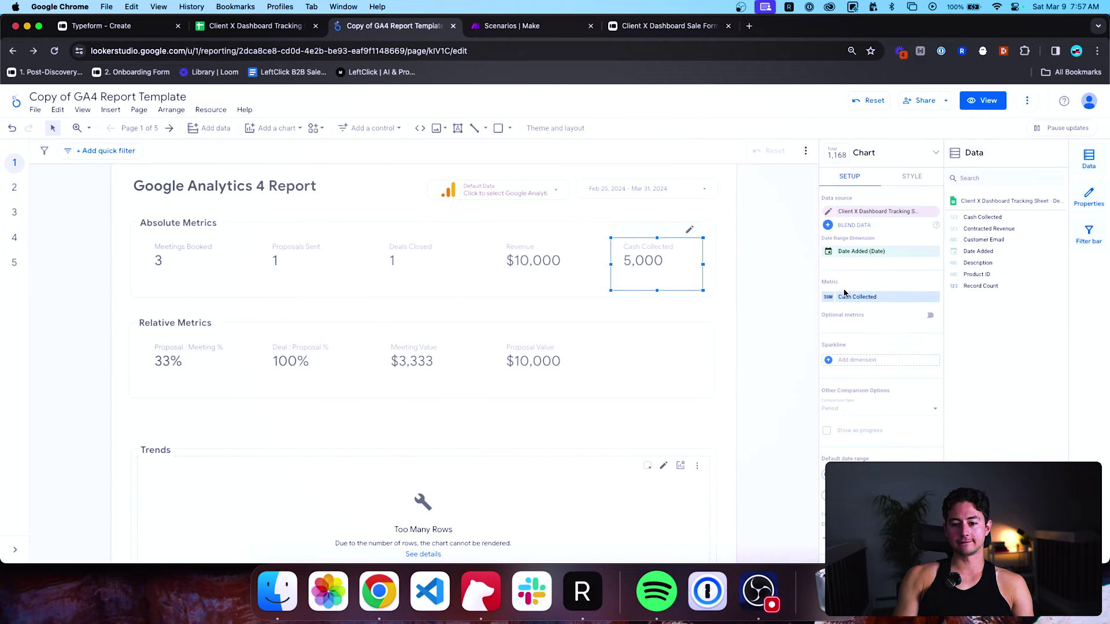
click(845, 296)
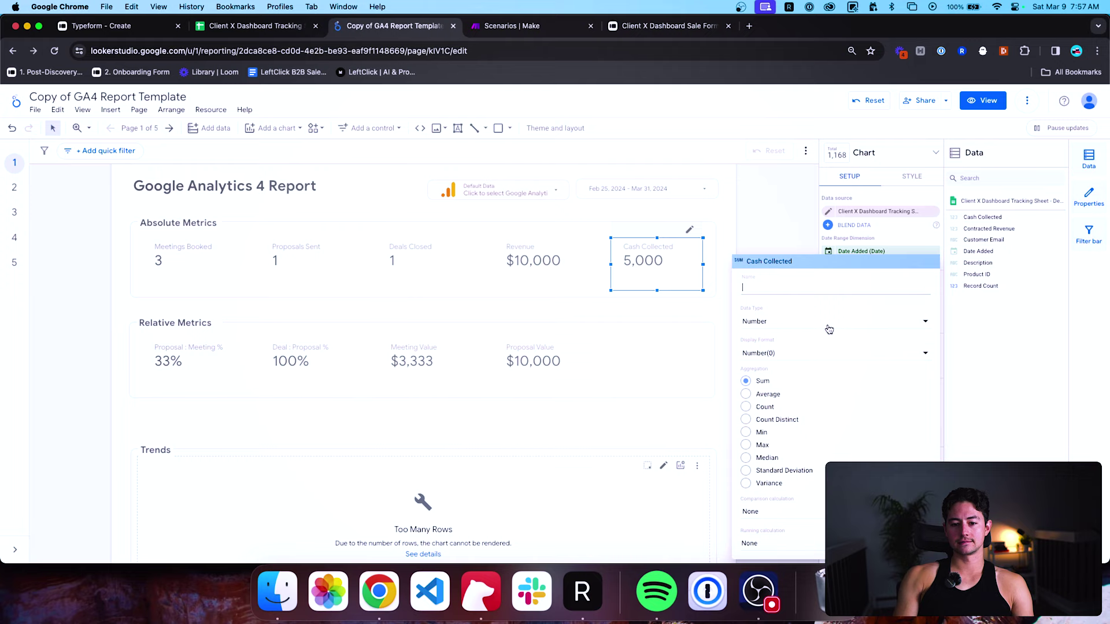
click(865, 324)
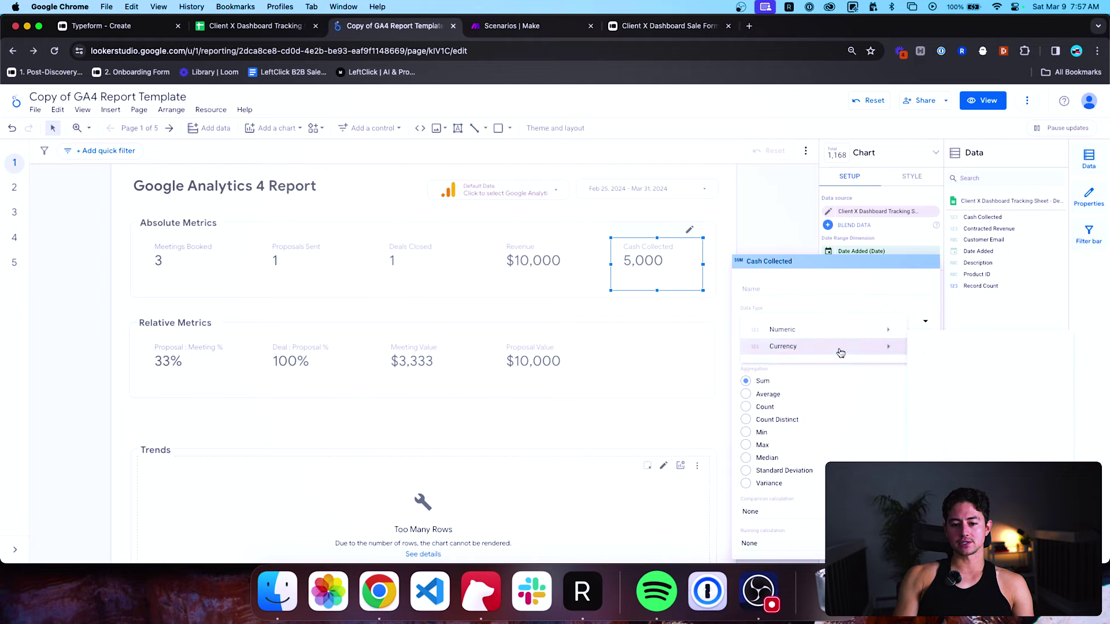
click(841, 353)
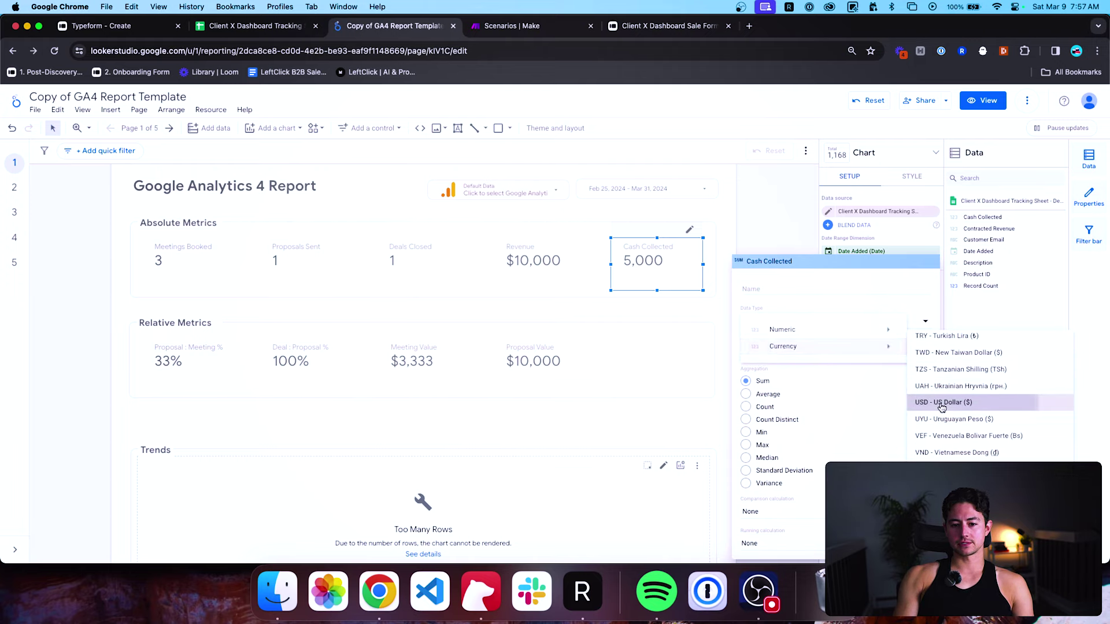
click(942, 403)
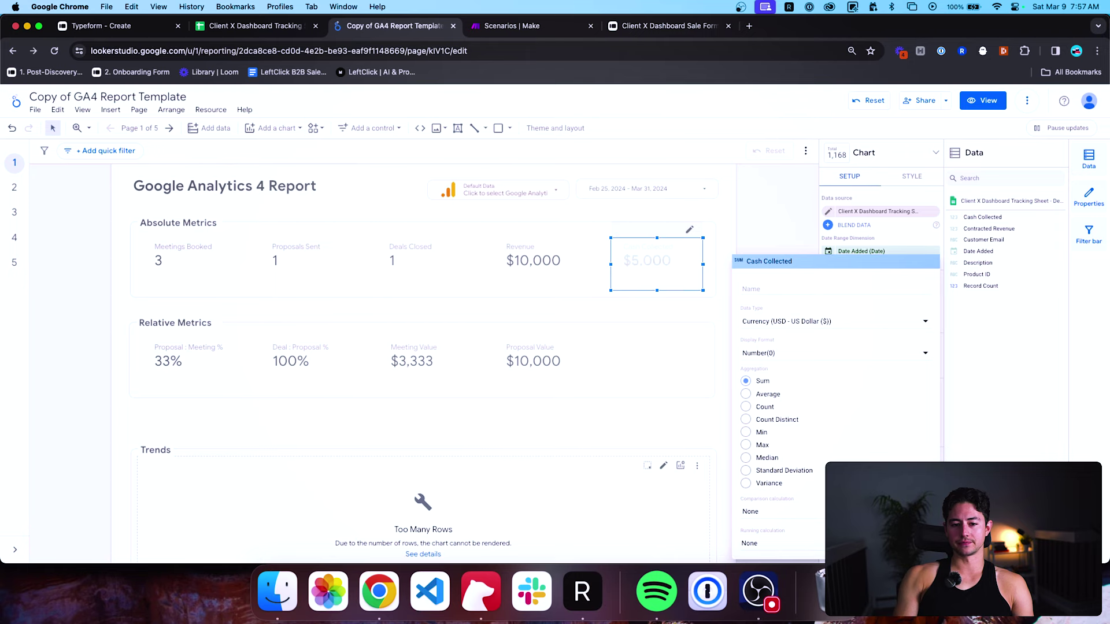
click(772, 226)
scroll(753, 315, down, 1)
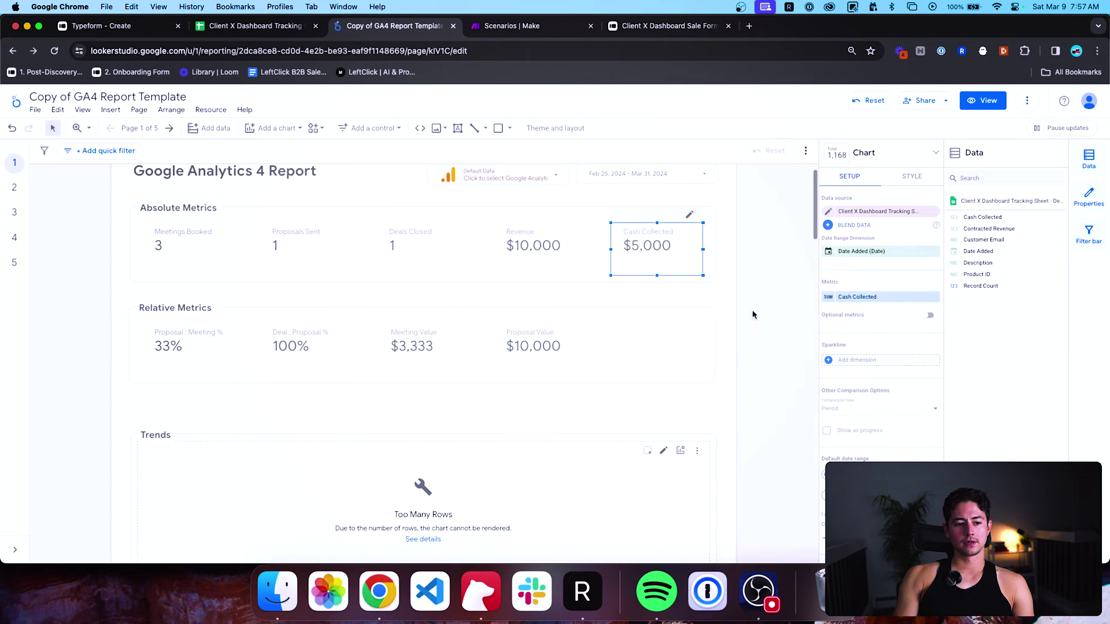
click(724, 315)
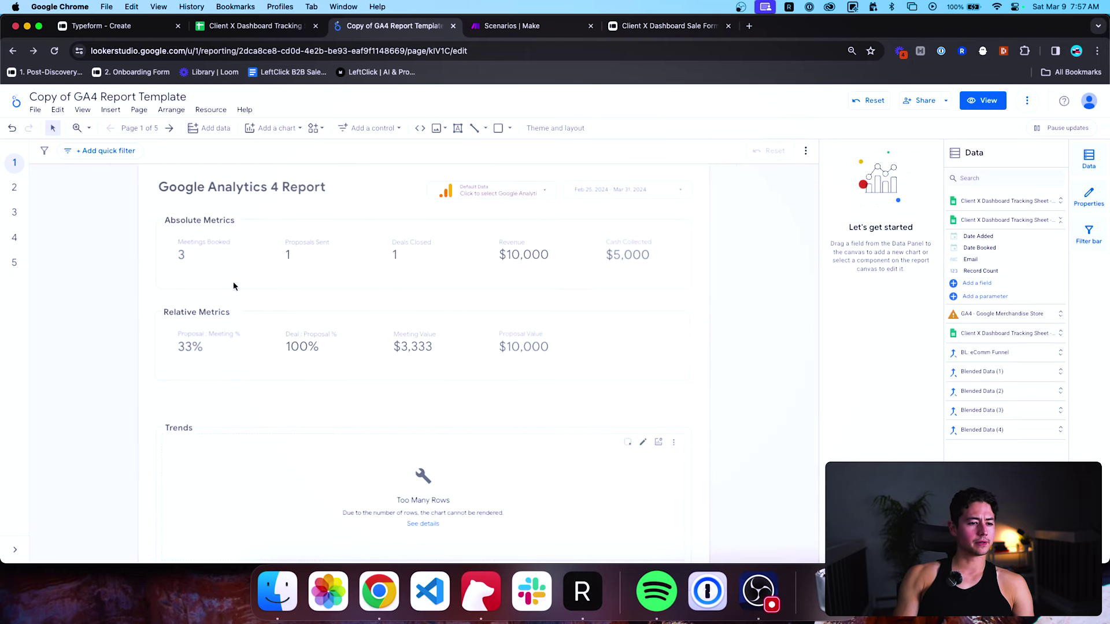
click(206, 262)
click(206, 331)
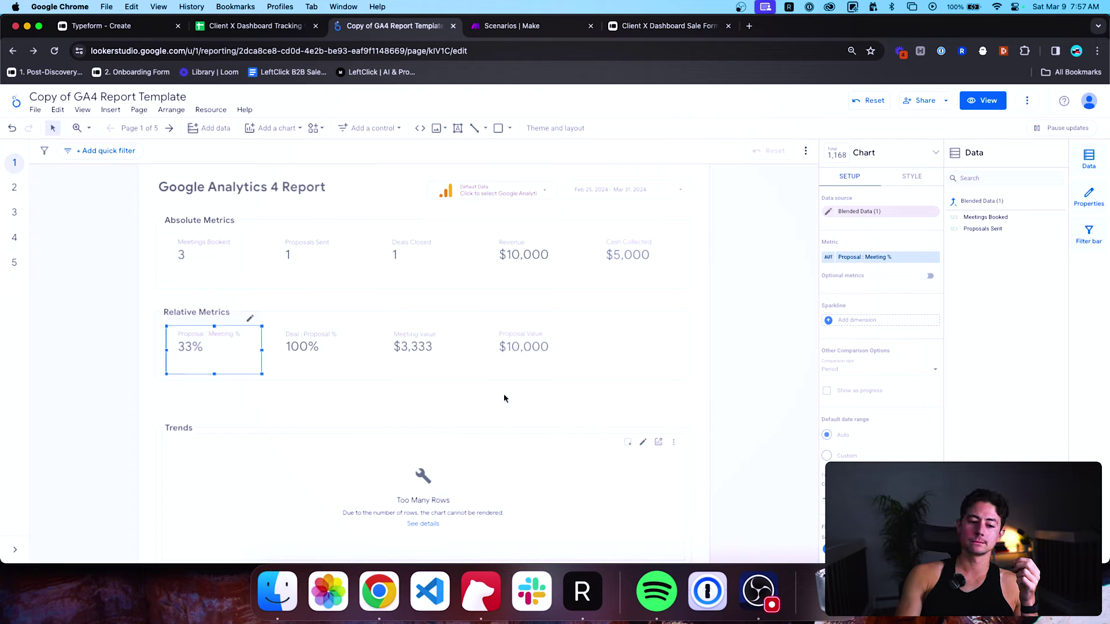
click(610, 194)
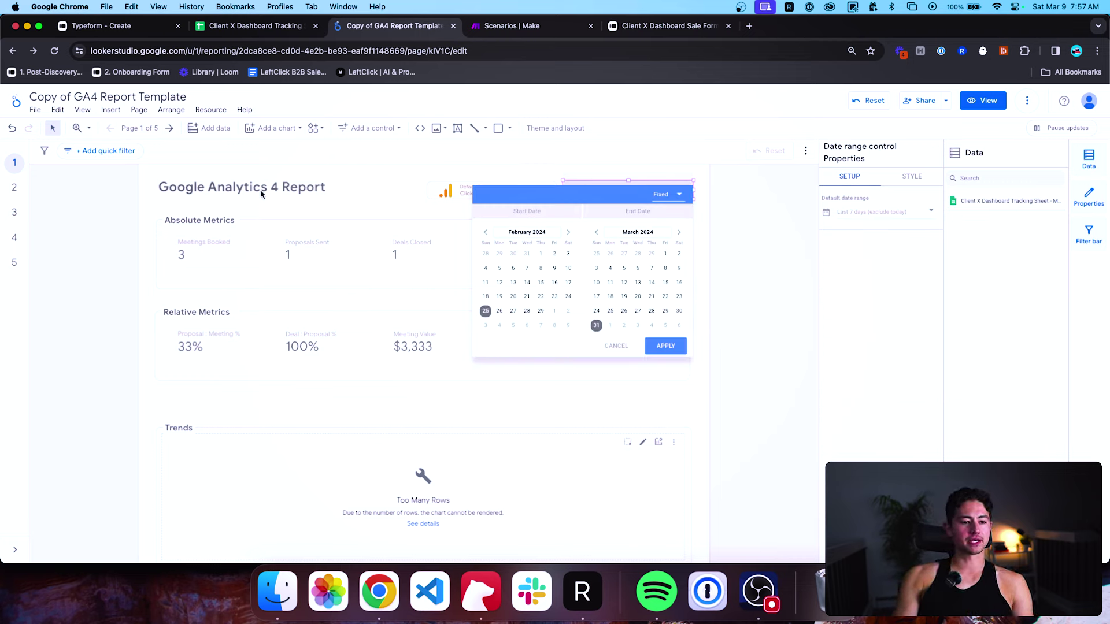
click(606, 349)
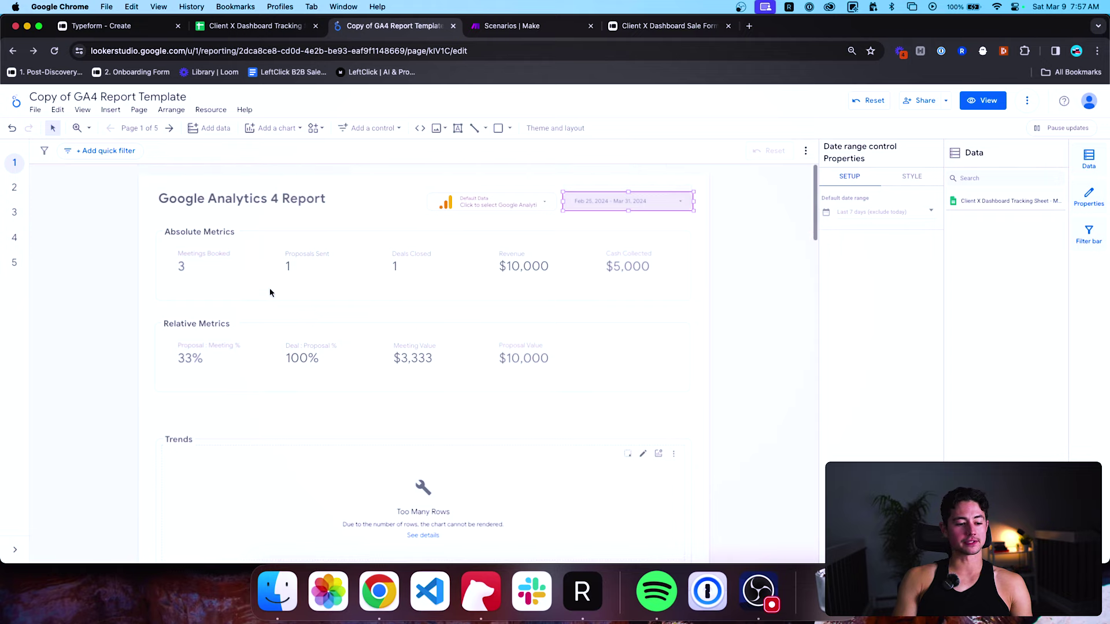
Replace the 'Google Analytics 4 Report' heading with 'Sales Dashboard' and delete the data source control.
click(216, 200)
triple_click(216, 200)
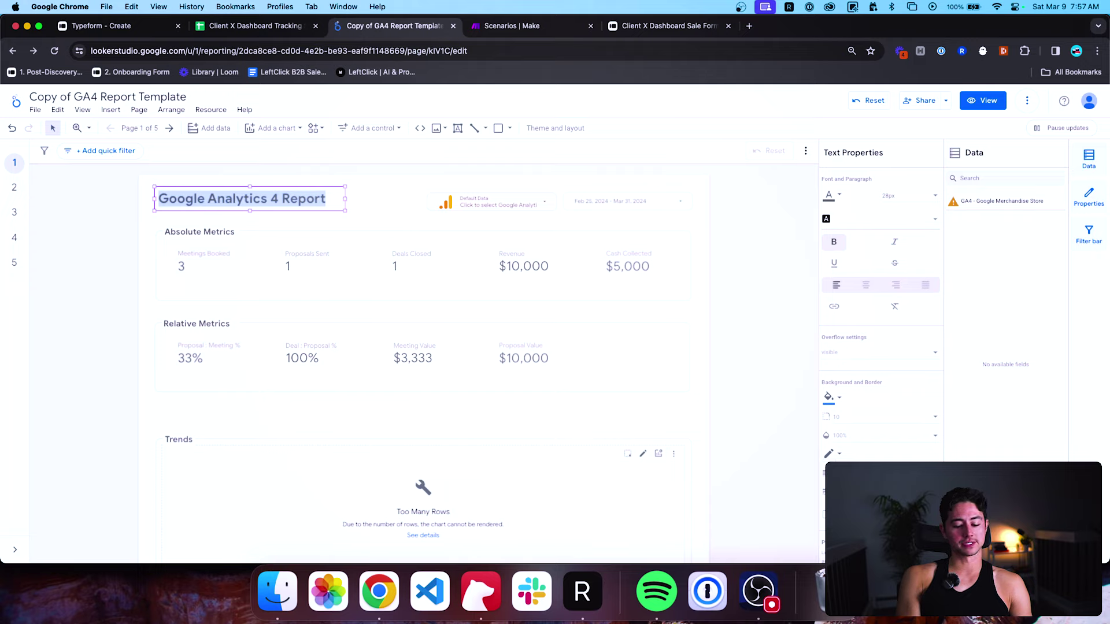
text(Sales Das)
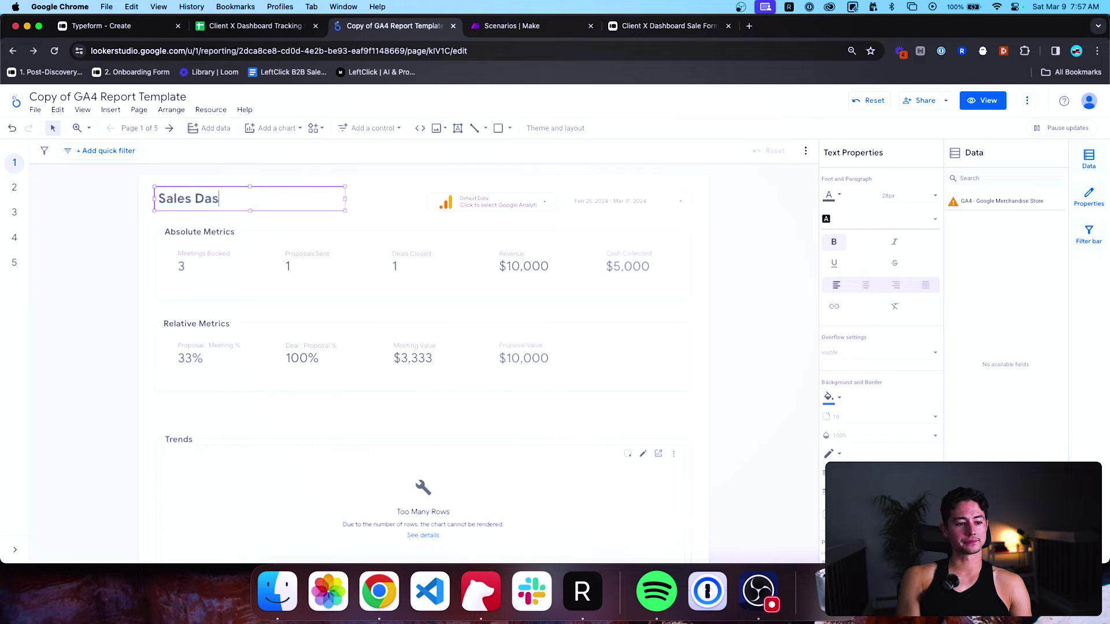
text(hboard)
key(Escape)
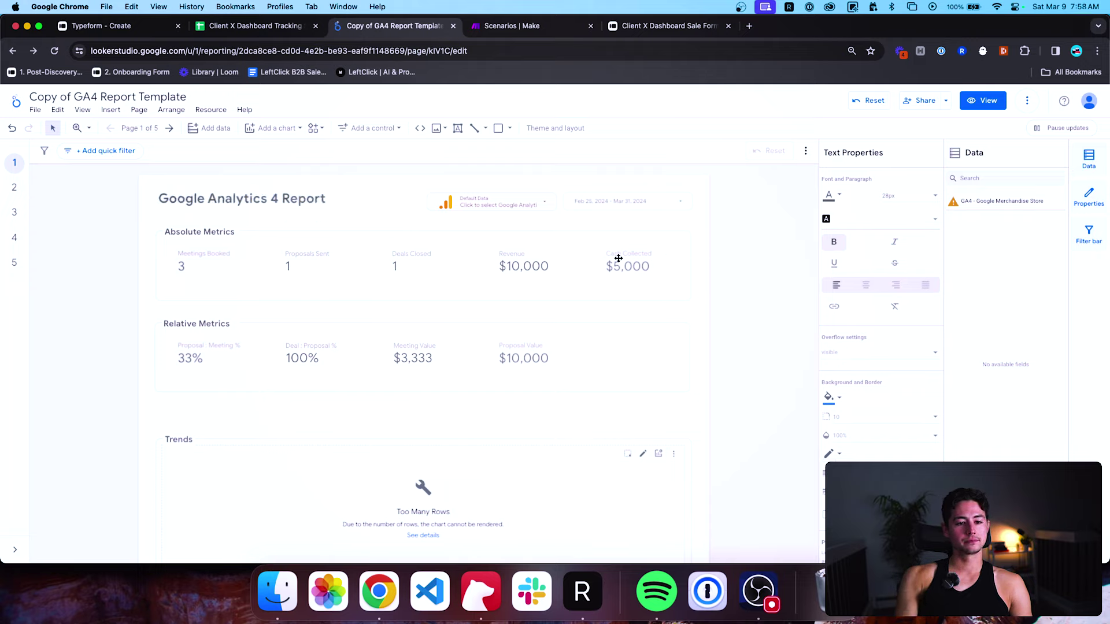
click(529, 199)
key(Delete)
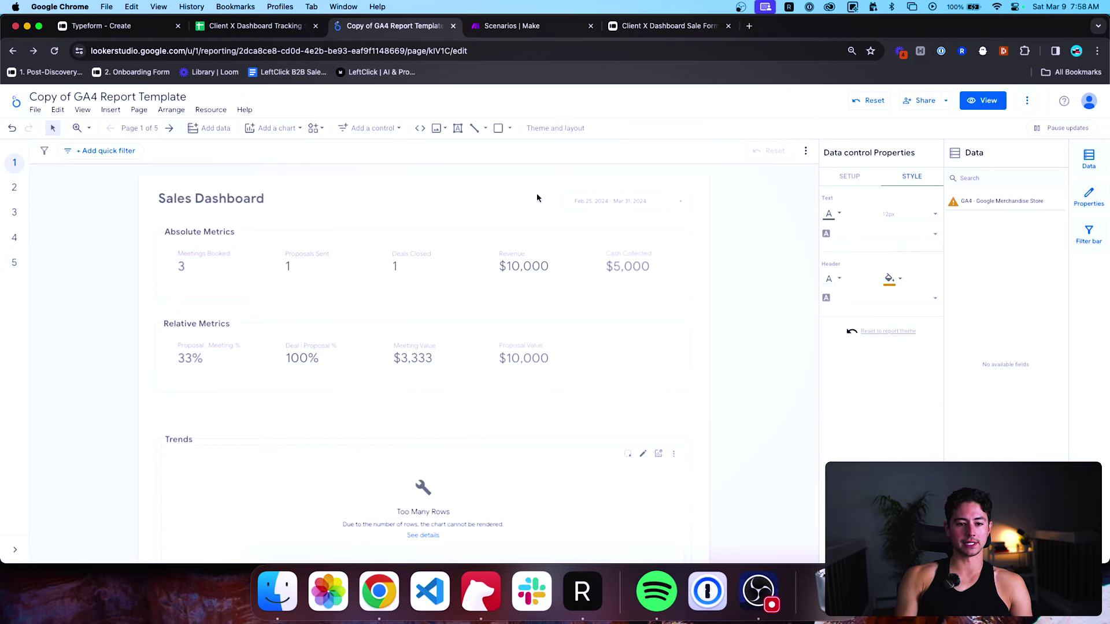
scroll(714, 271, down, 2)
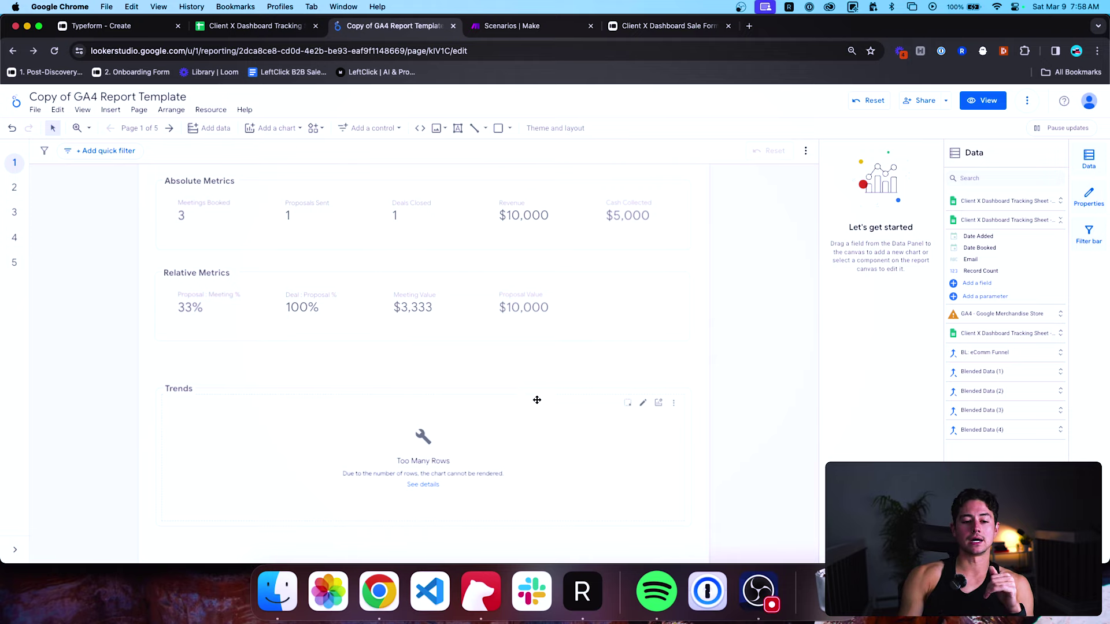
scroll(703, 312, up, 2)
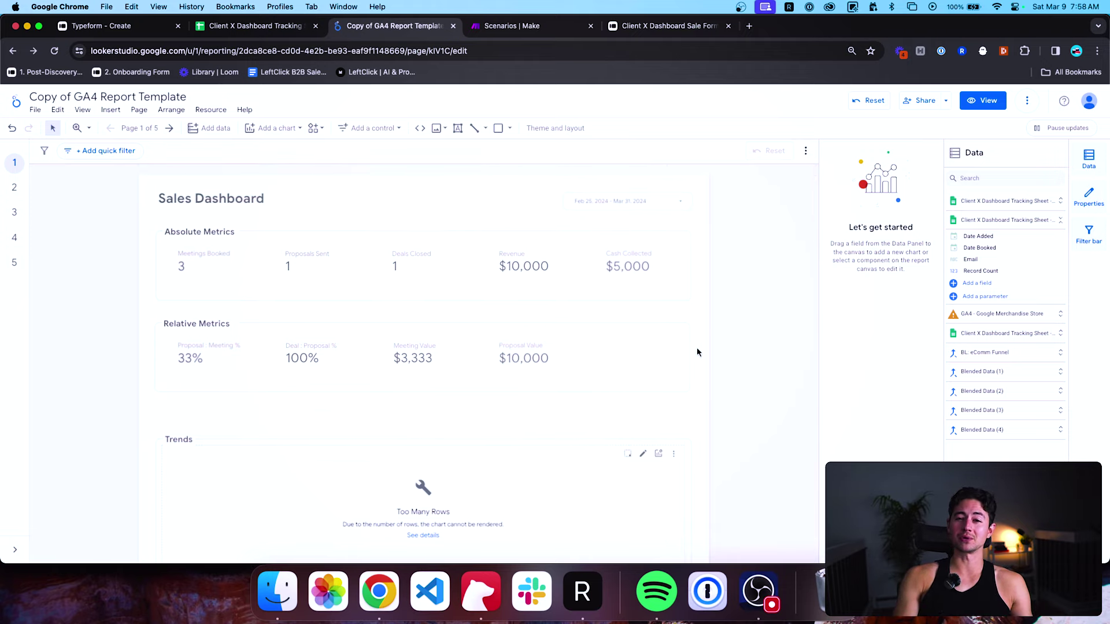
scroll(682, 365, down, 2)
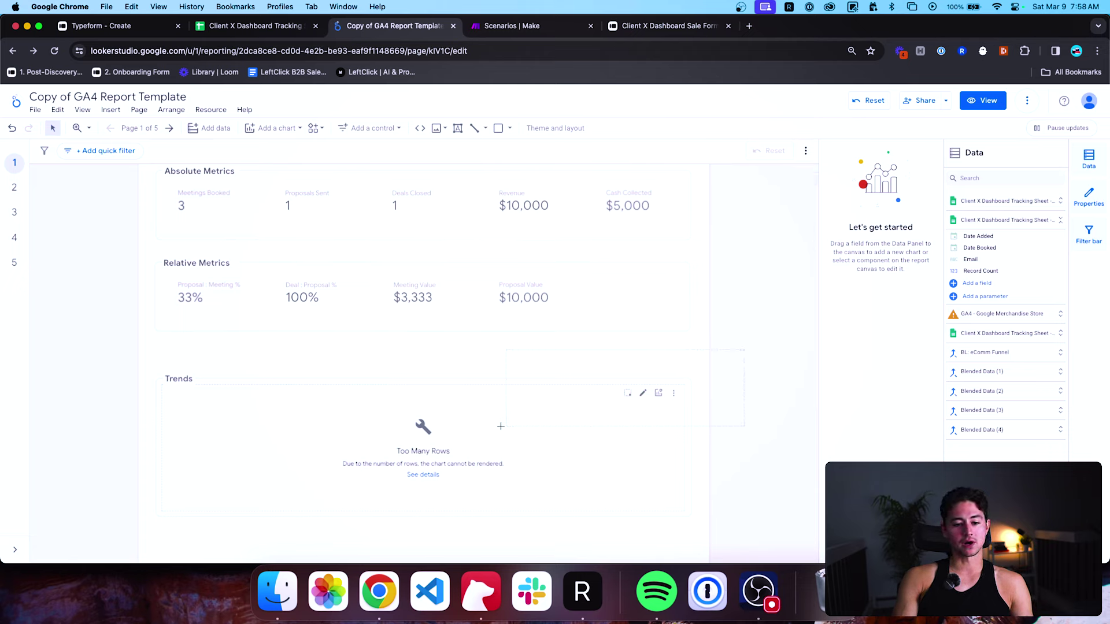
Select the Trends heading and chart as a group and move them up the page.
drag(501, 426, 500, 426)
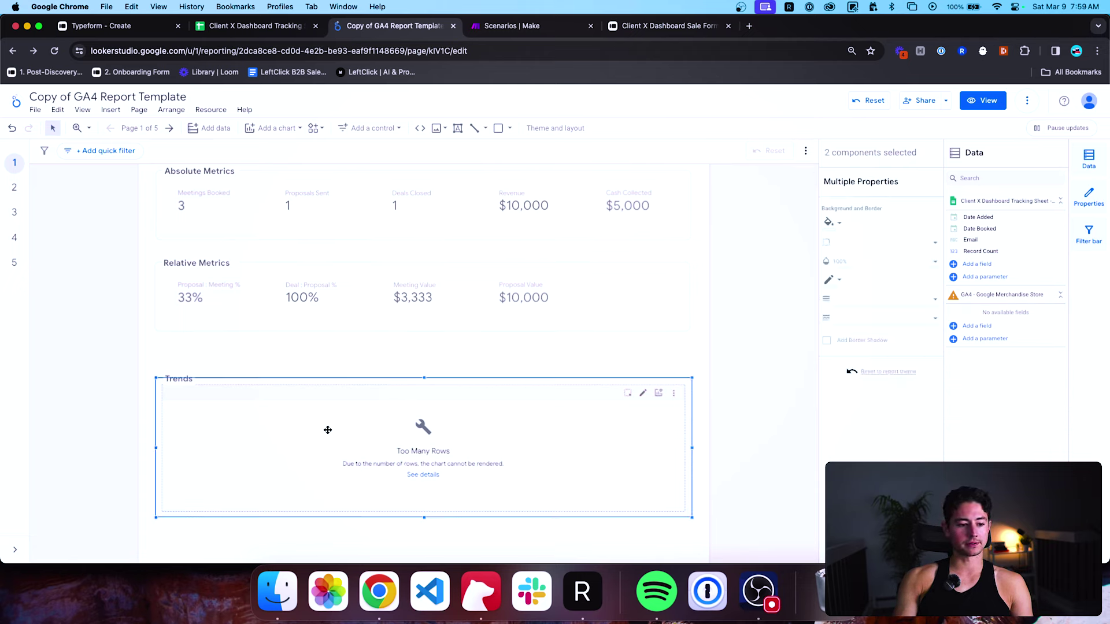
drag(655, 478, 659, 495)
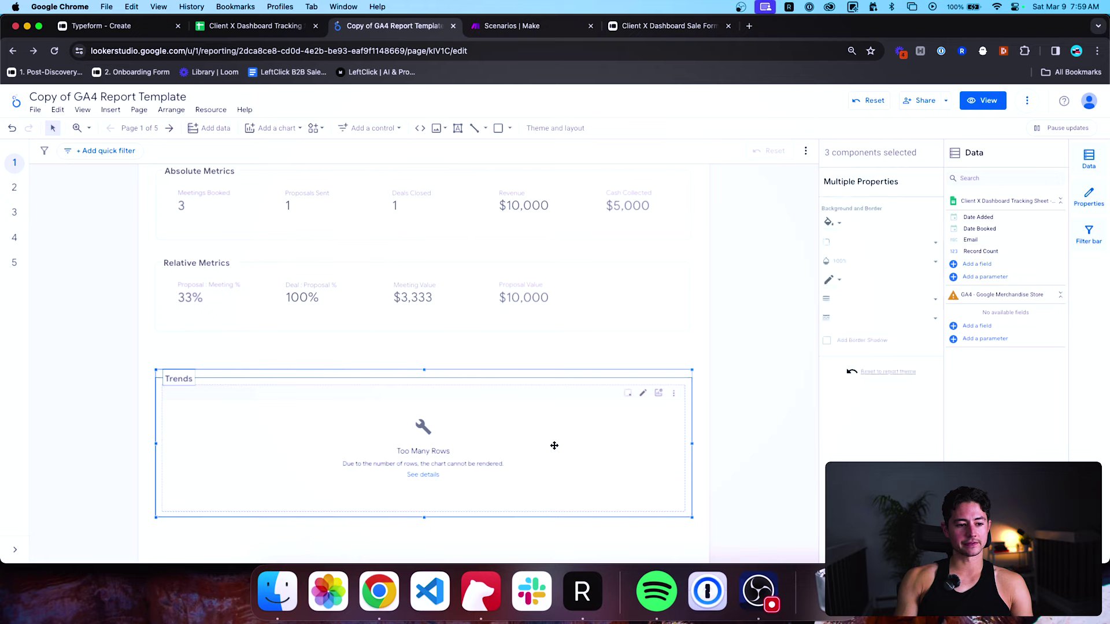
drag(554, 446, 554, 427)
click(722, 414)
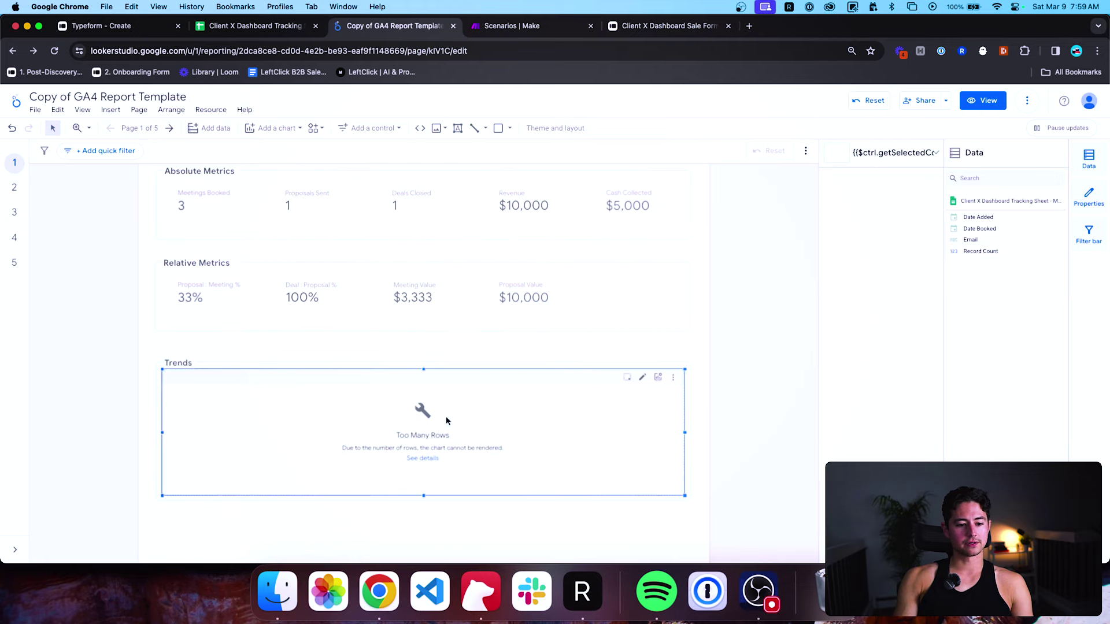
Move the broken 'Too Many Rows' chart below the Trends area to make room for a Time series chart.
click(481, 414)
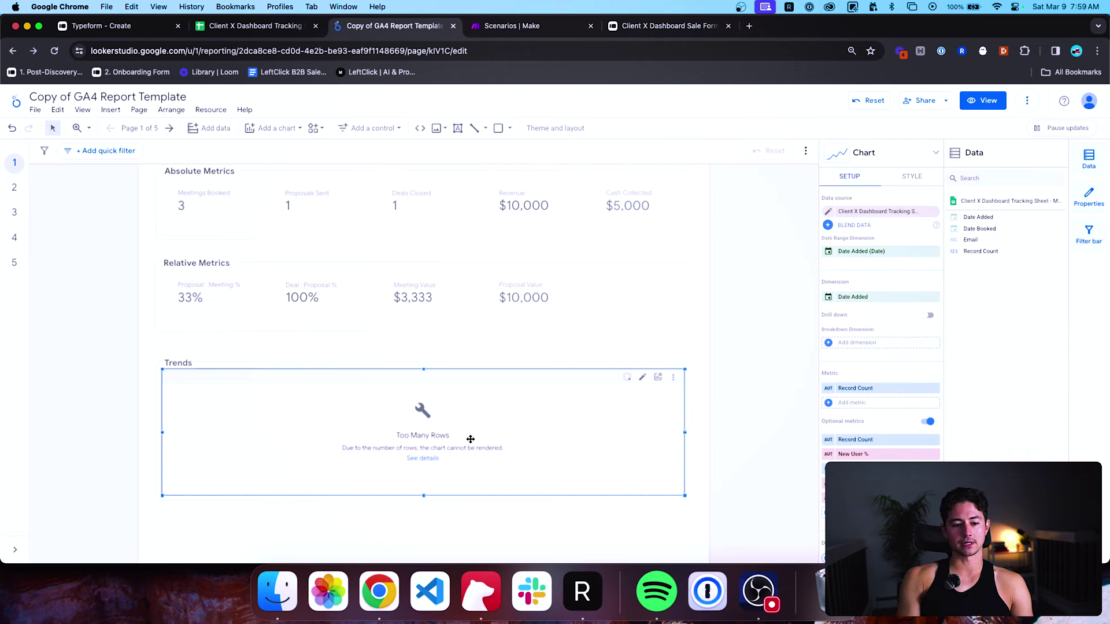
scroll(471, 440, down, 2)
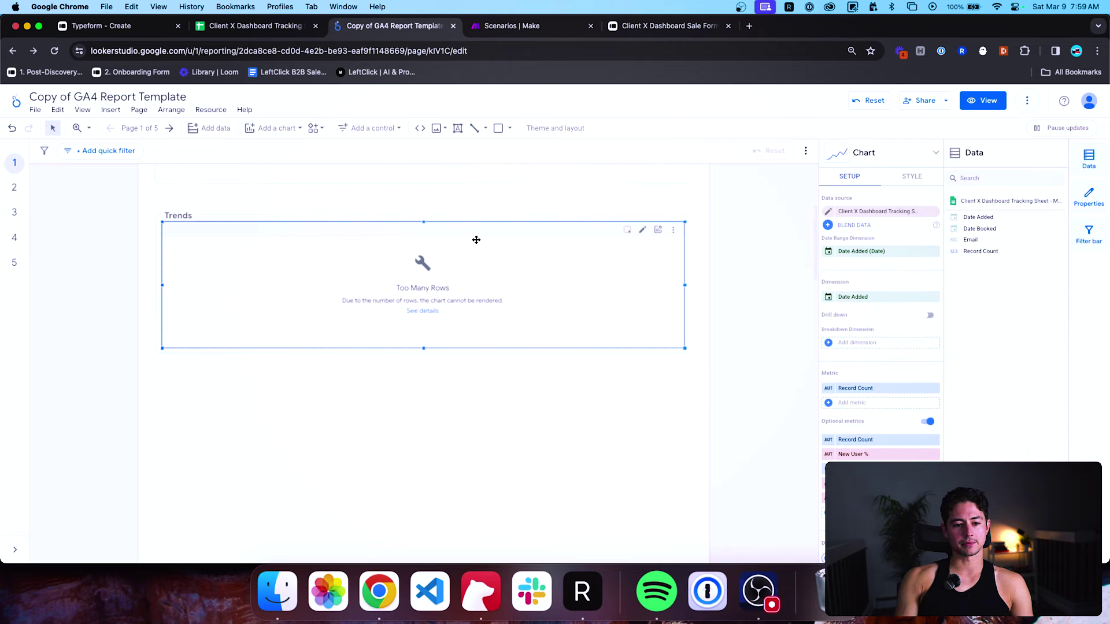
drag(475, 241, 474, 421)
scroll(563, 339, up, 3)
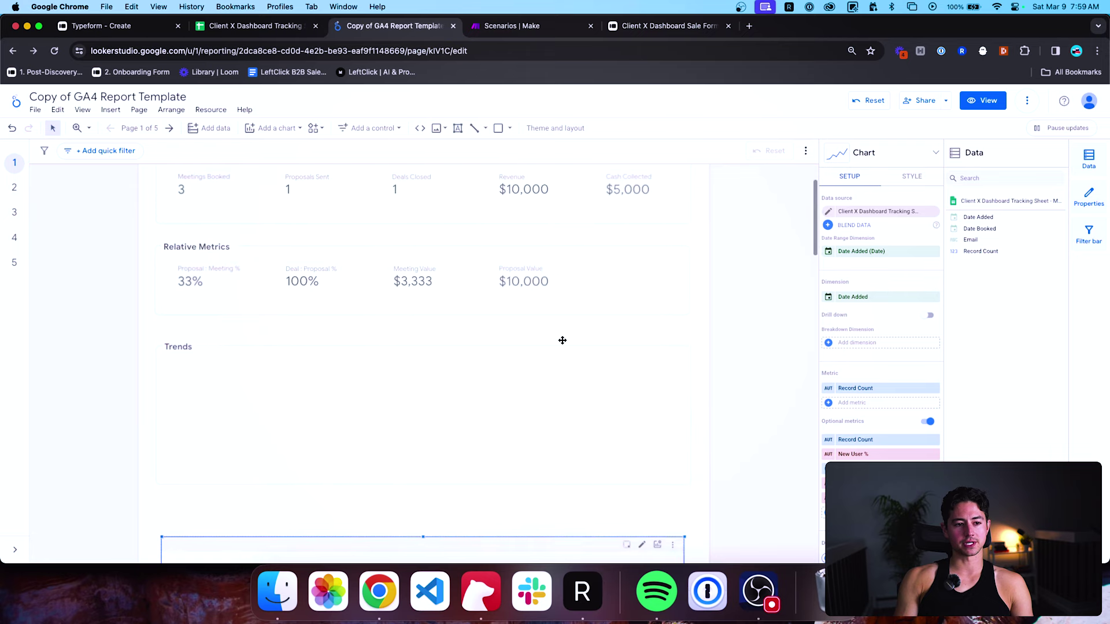
click(281, 127)
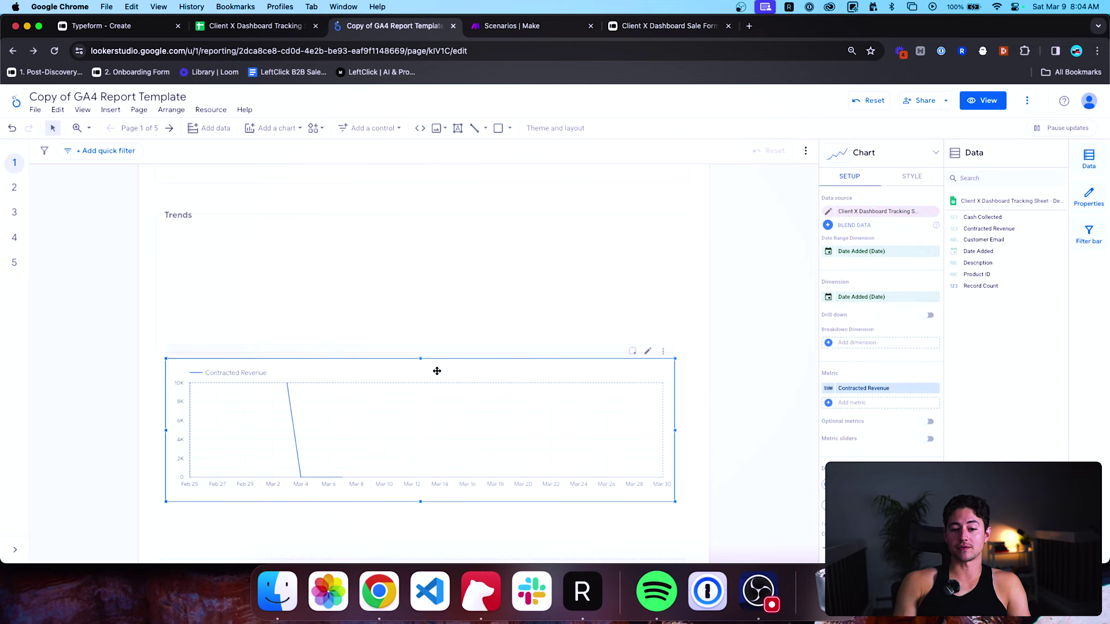
Move the Contracted Revenue line chart up directly beneath the Trends heading.
scroll(437, 371, up, 1)
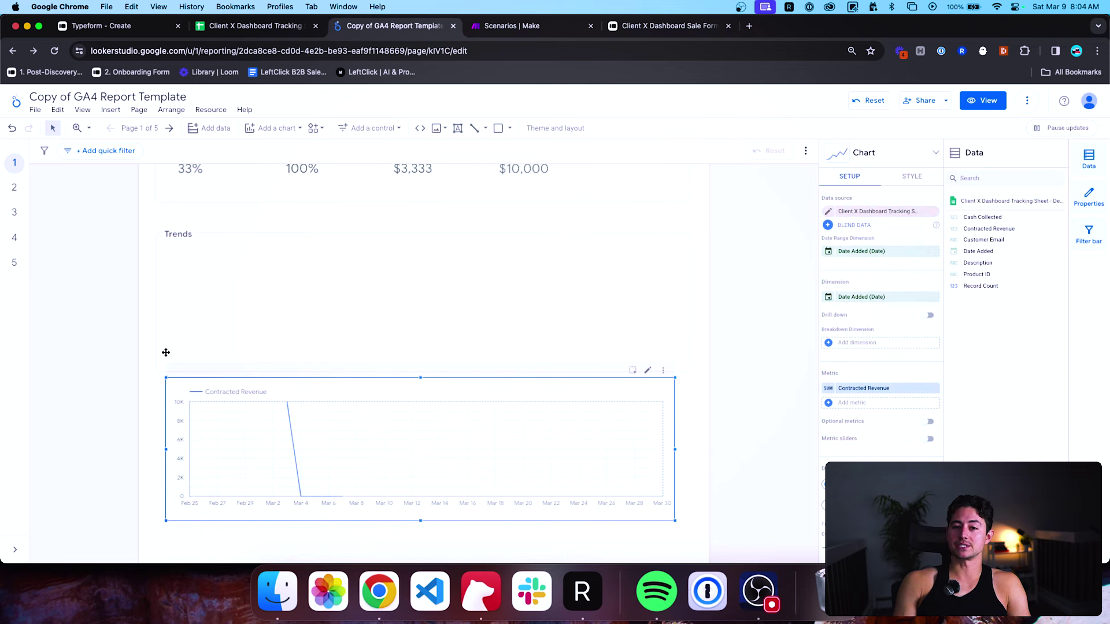
click(272, 129)
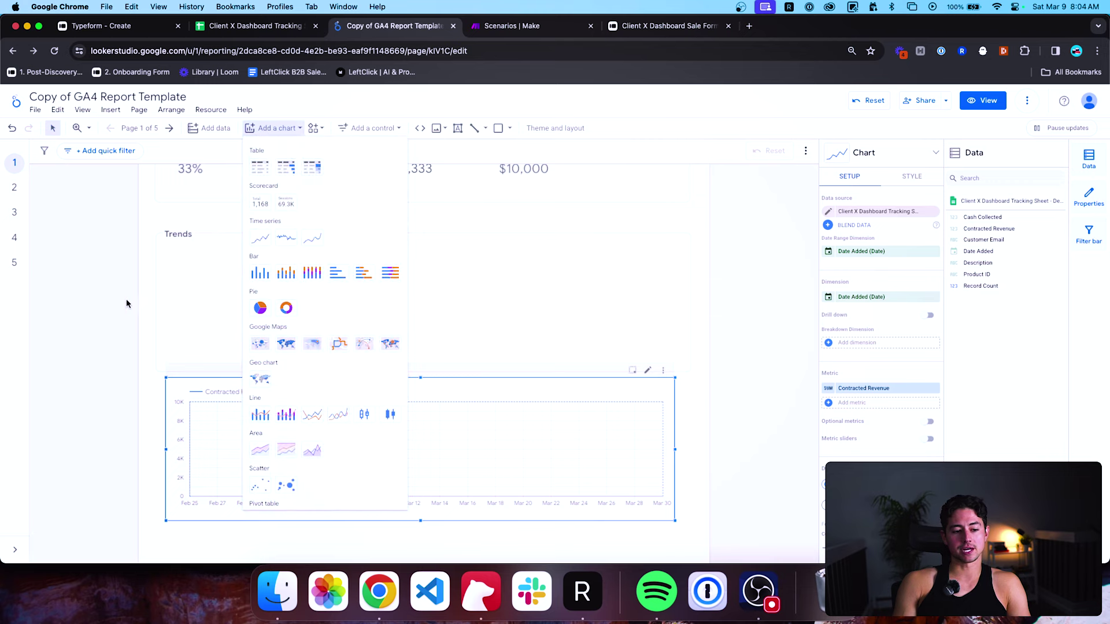
click(240, 384)
scroll(253, 387, down, 1)
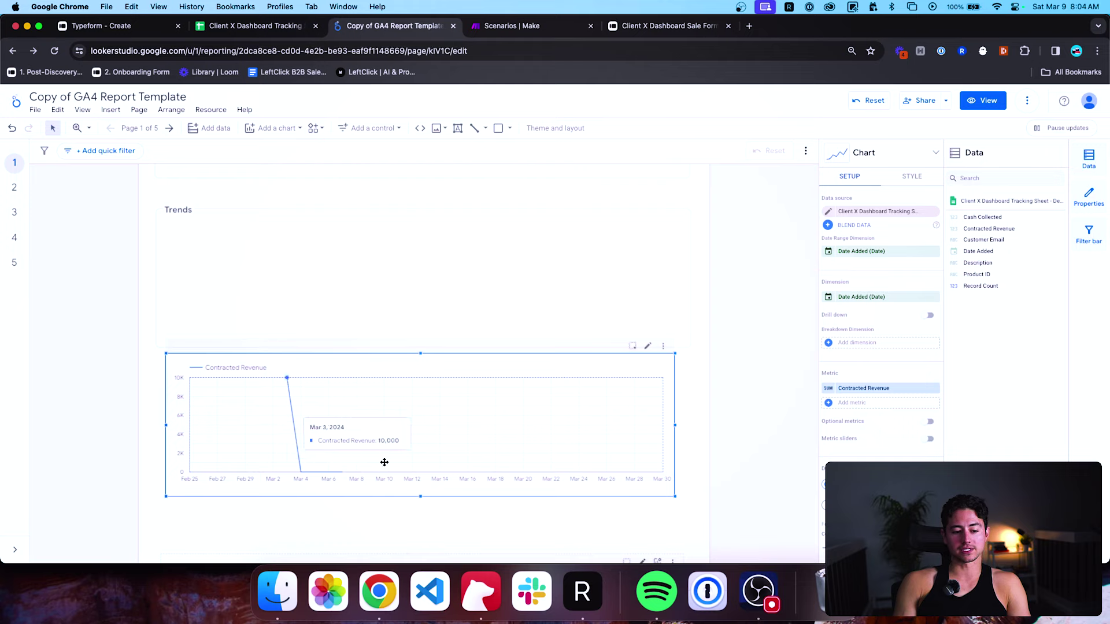
drag(570, 419, 566, 286)
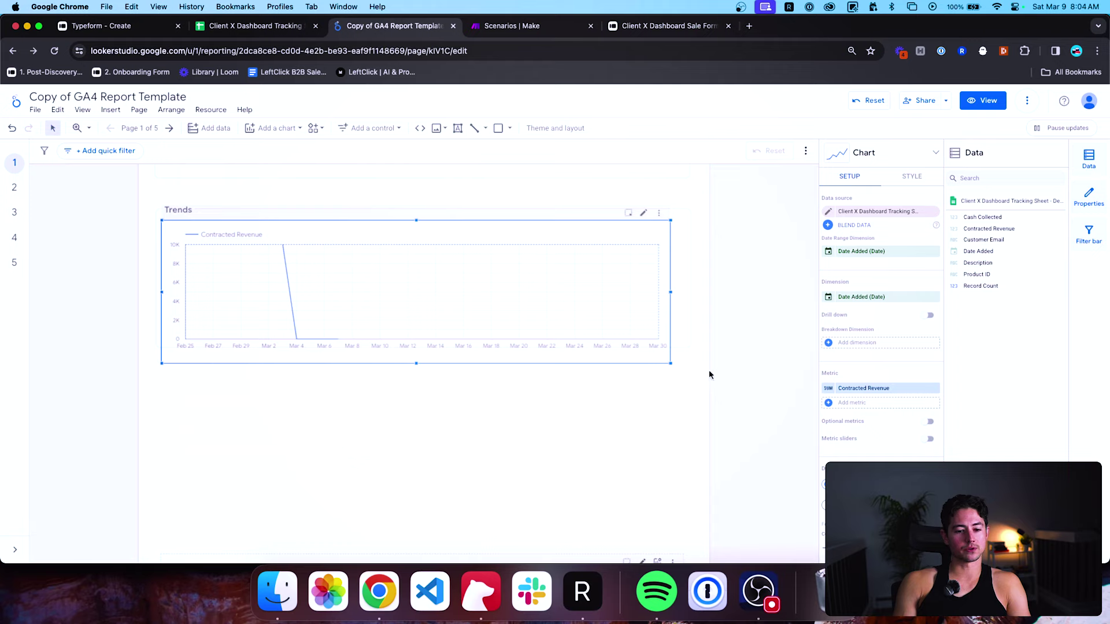
Resize the line chart so it stretches across the full Trends section width.
drag(671, 364, 681, 337)
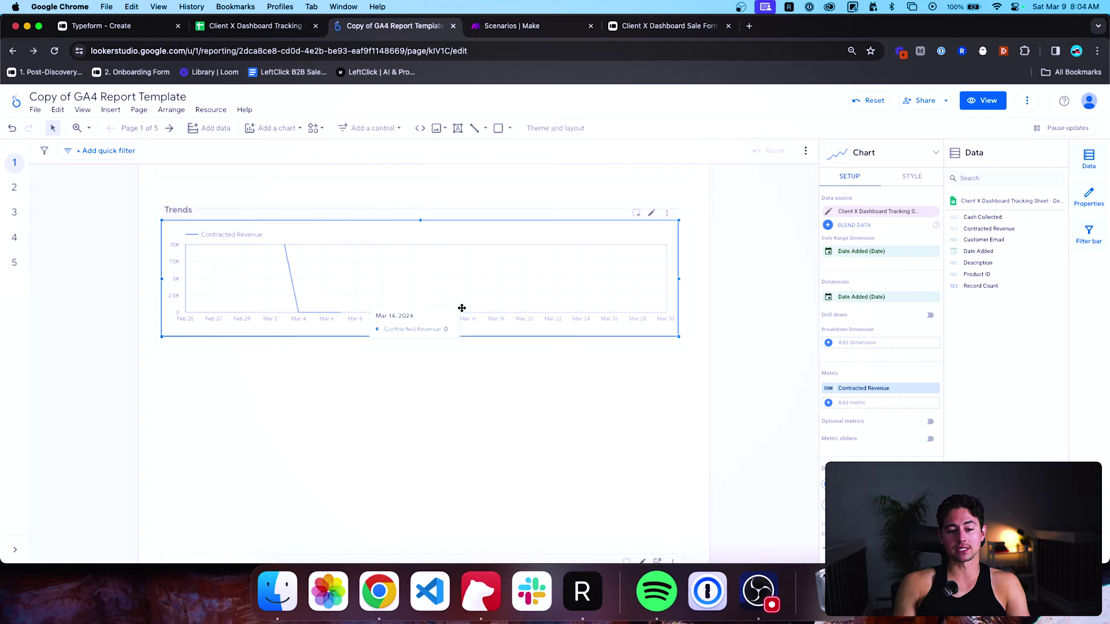
scroll(602, 407, up, 1)
scroll(917, 436, down, 5)
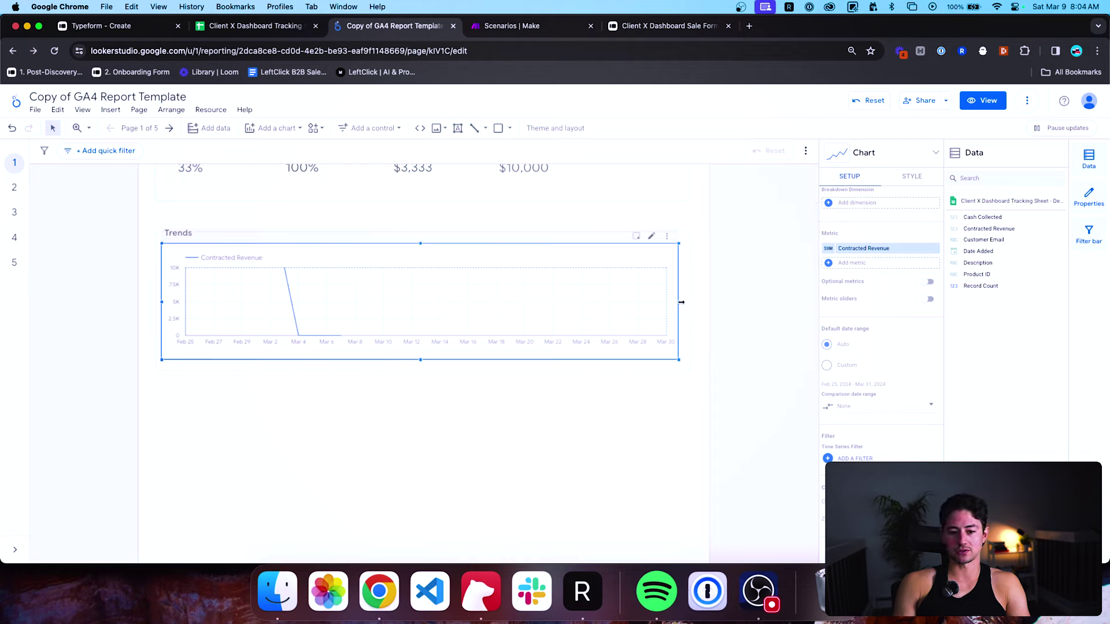
drag(681, 302, 684, 301)
Copy the 'Too Many Rows' chart so its style can be reused.
click(563, 435)
scroll(505, 379, up, 3)
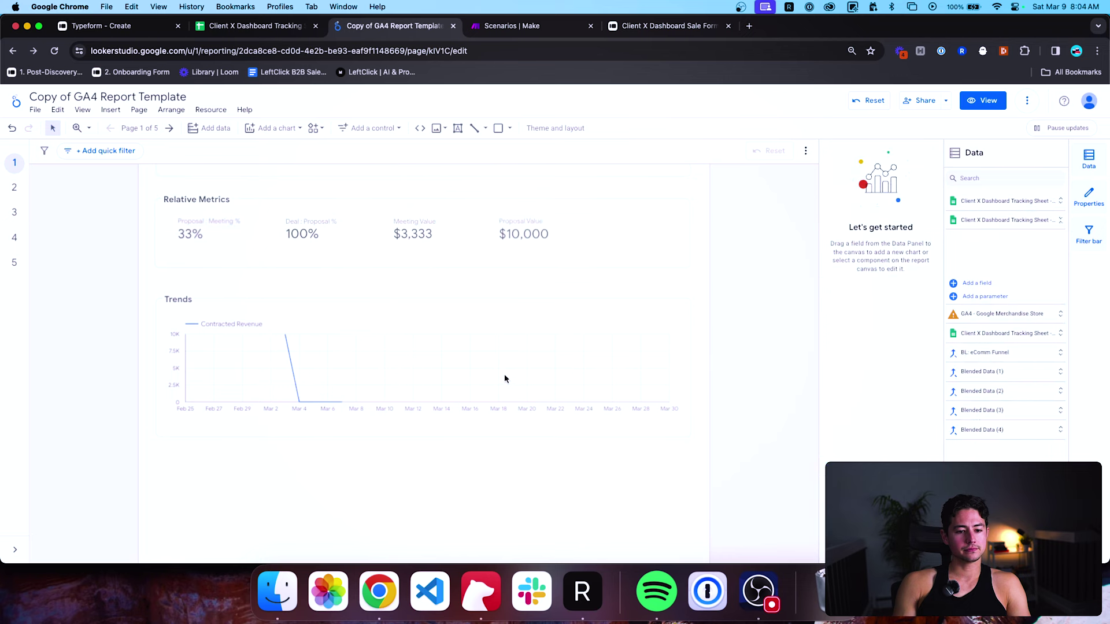
click(415, 339)
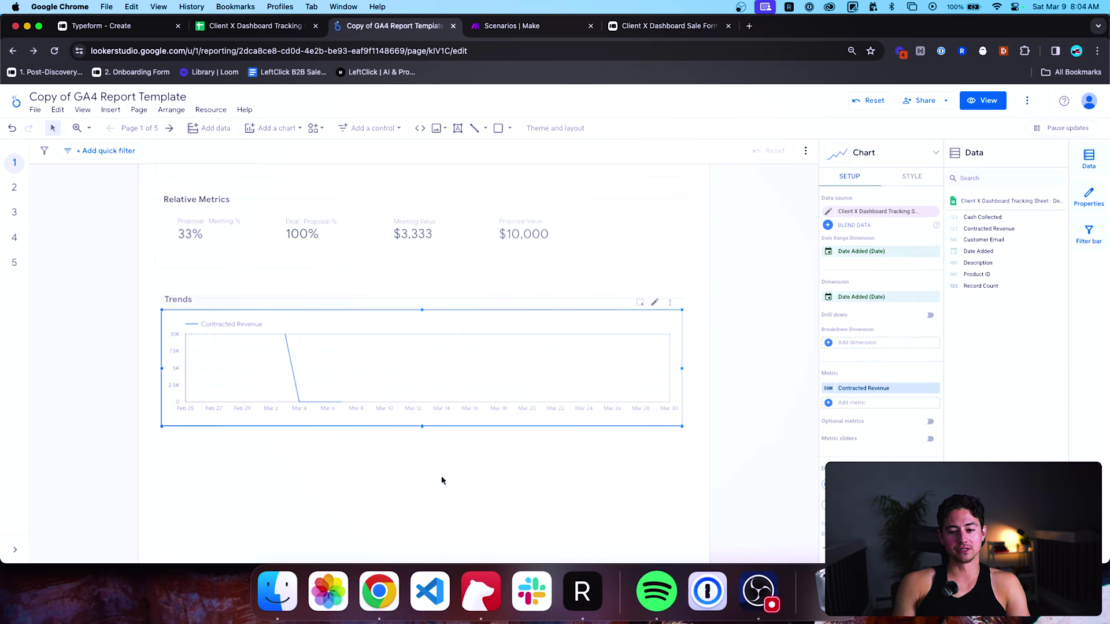
click(532, 366)
right_click(571, 314)
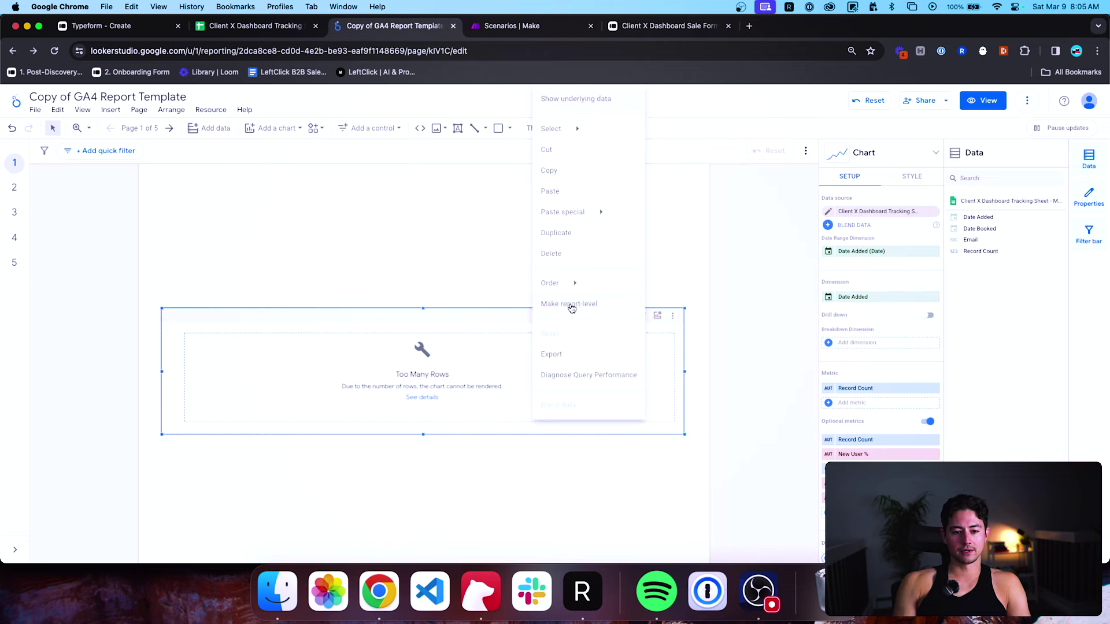
click(573, 172)
Apply Paste special > Paste style only to the Trends line chart.
scroll(517, 233, up, 2)
scroll(517, 233, up, 3)
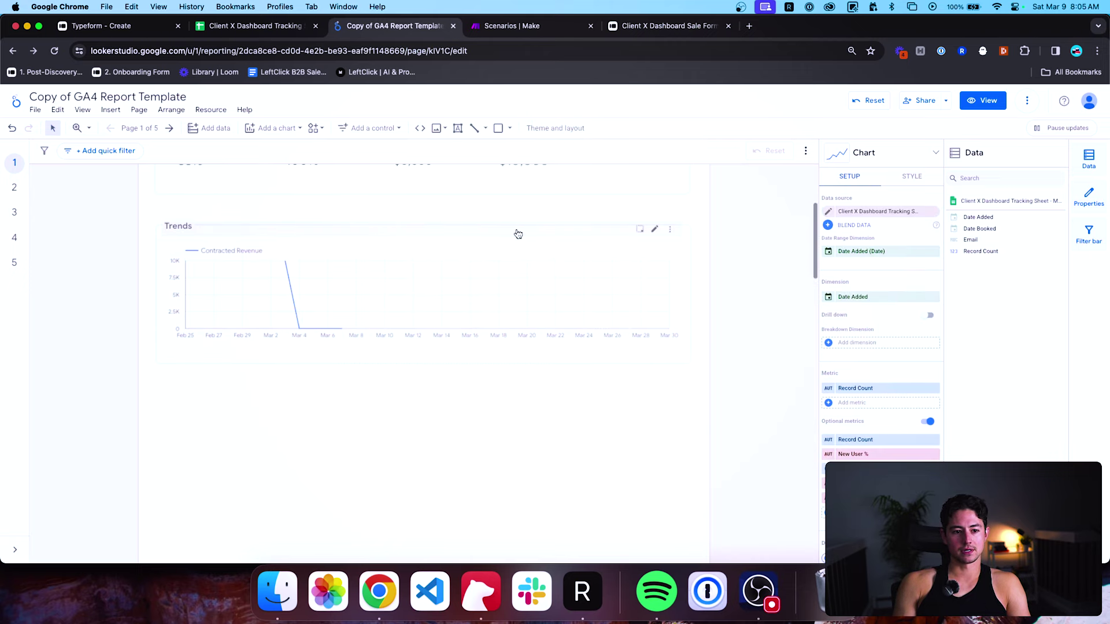
click(510, 259)
right_click(510, 260)
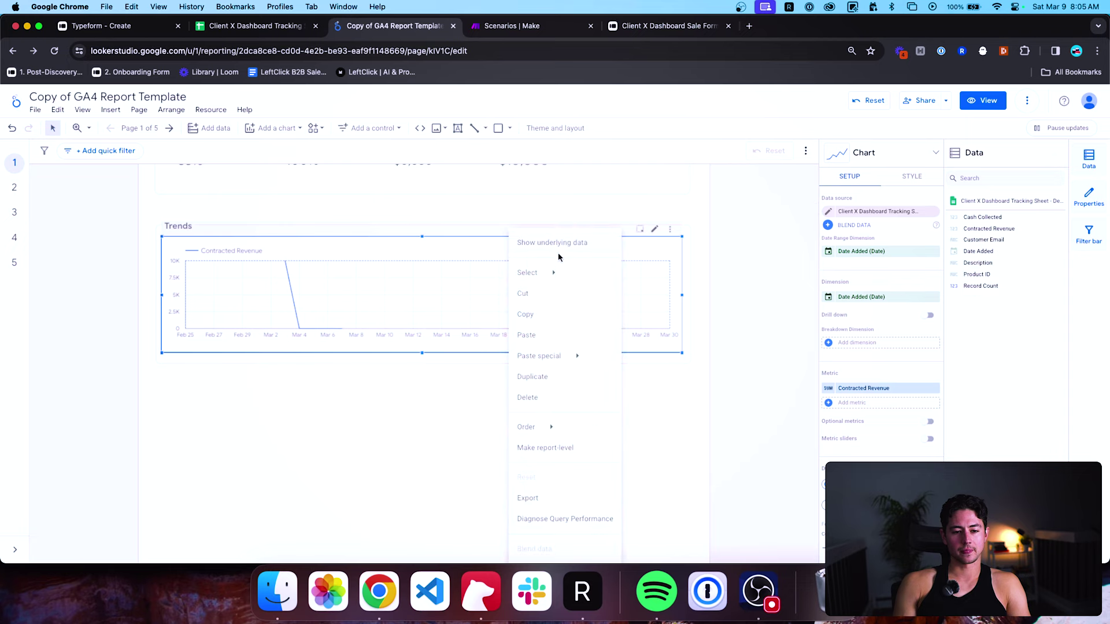
mouse_move(572, 362)
click(642, 360)
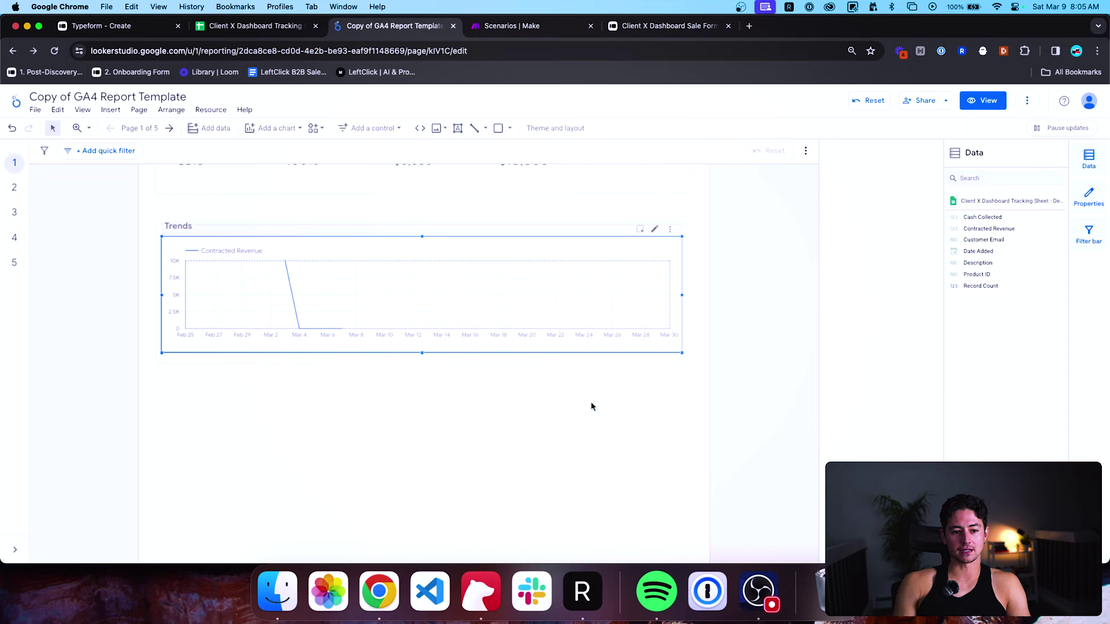
Undo the pasted style so the Trends chart regains its original look.
click(555, 401)
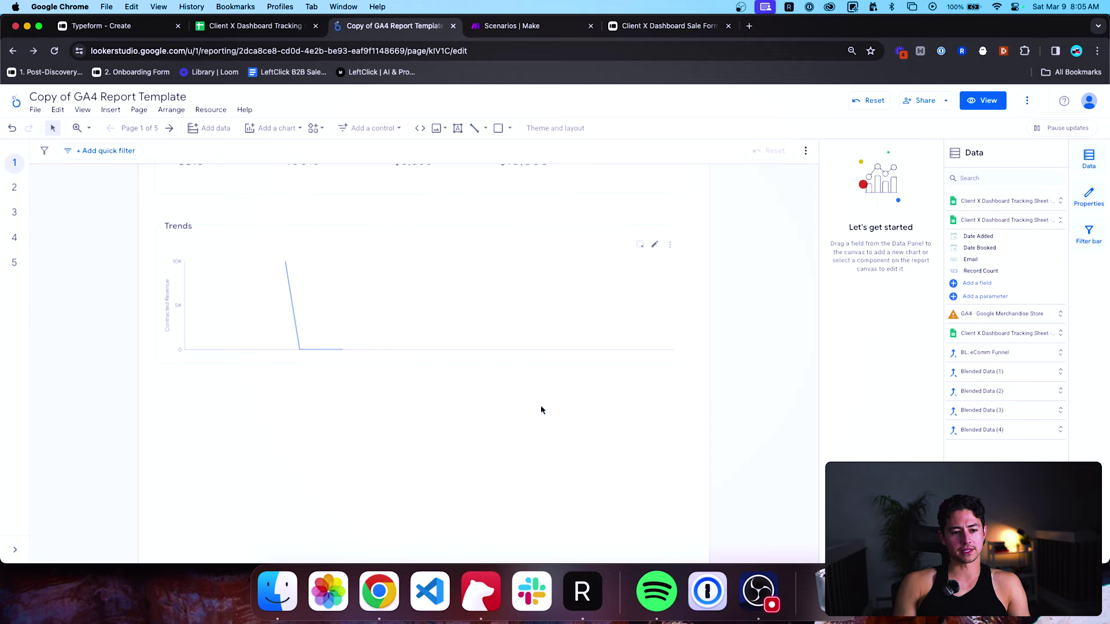
key(super+z)
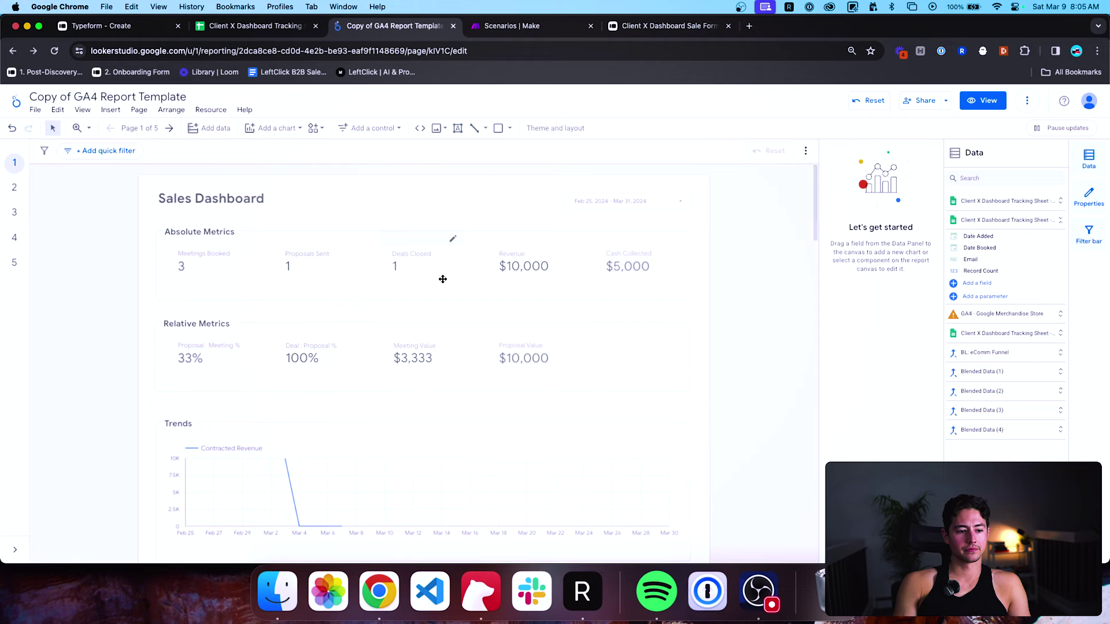
click(530, 430)
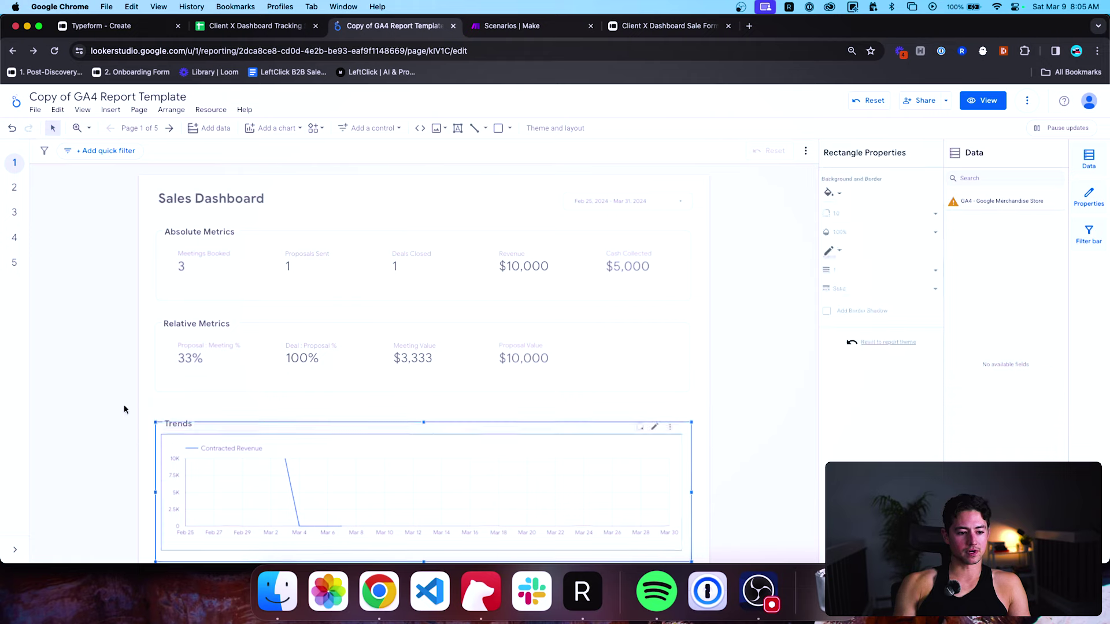
Review the Trends chart's Setup showing Contracted Revenue by Date Added, Feb 25 to Mar 30.
drag(124, 407, 458, 521)
scroll(459, 521, down, 1)
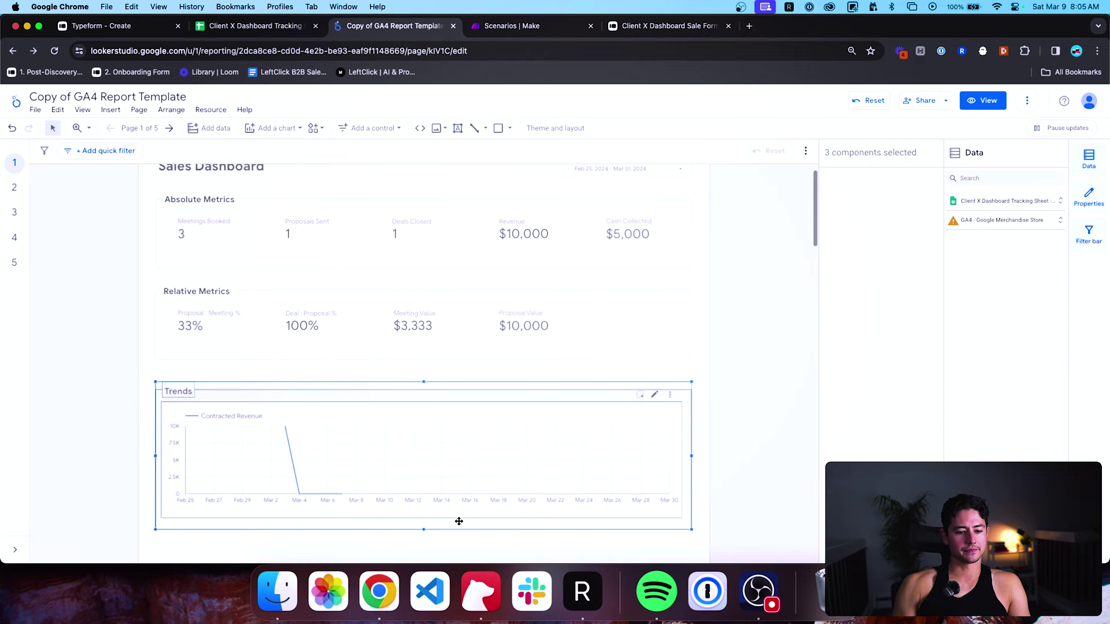
click(728, 456)
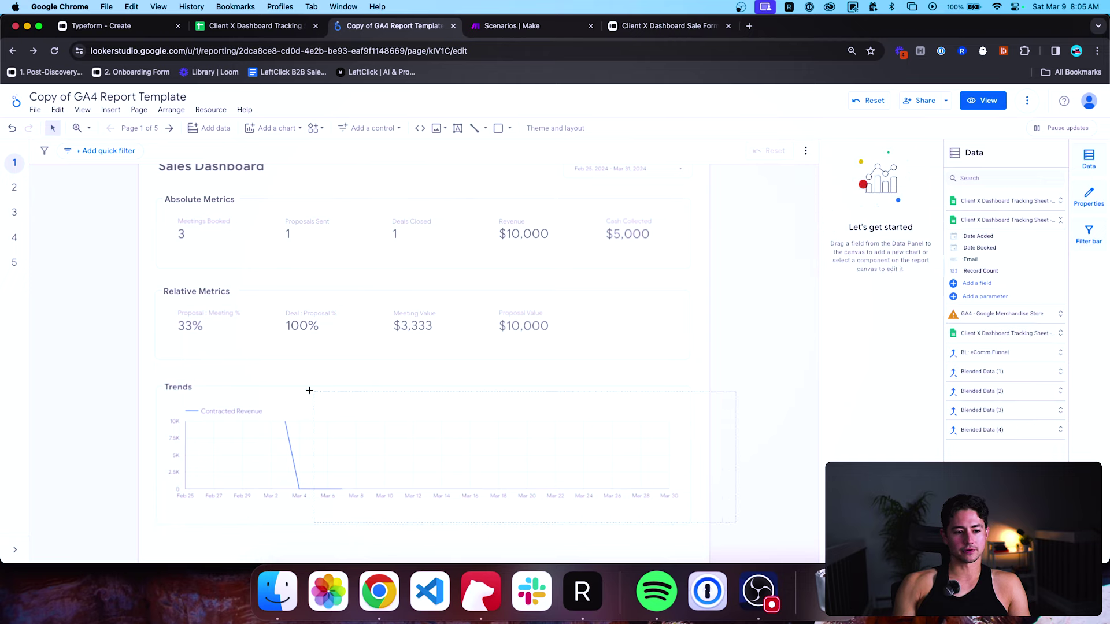
drag(120, 373, 120, 374)
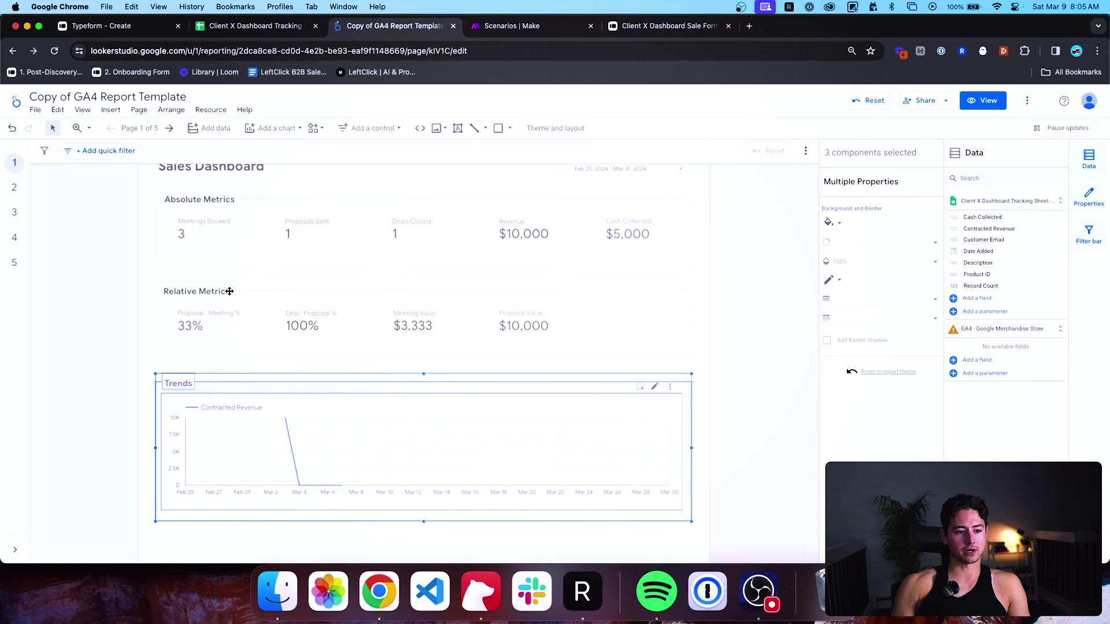
click(65, 375)
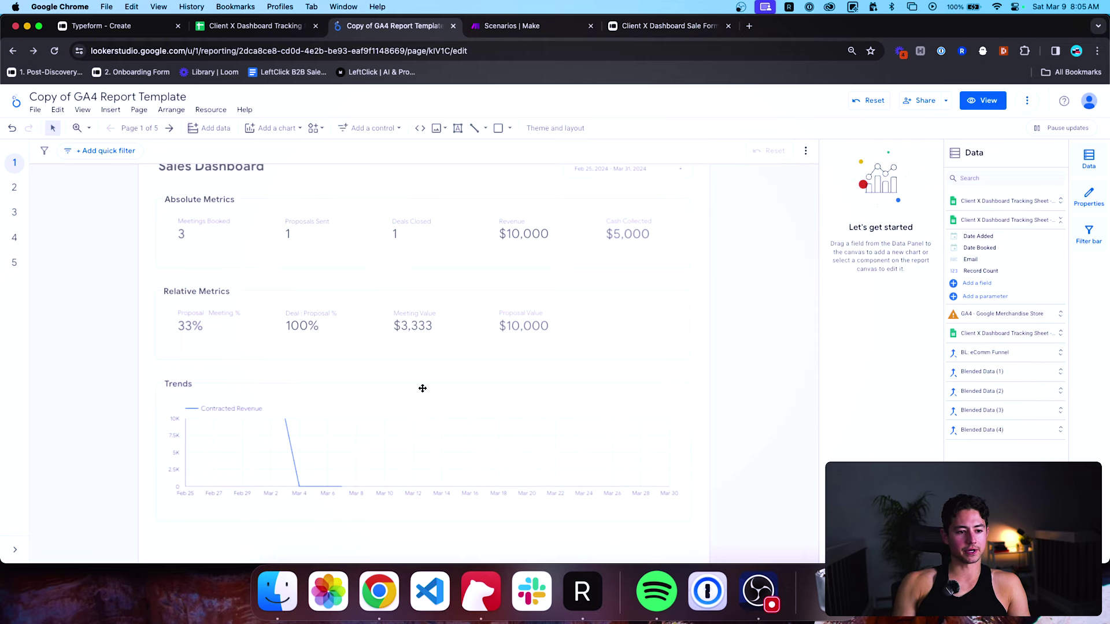
scroll(722, 469, down, 1)
click(609, 444)
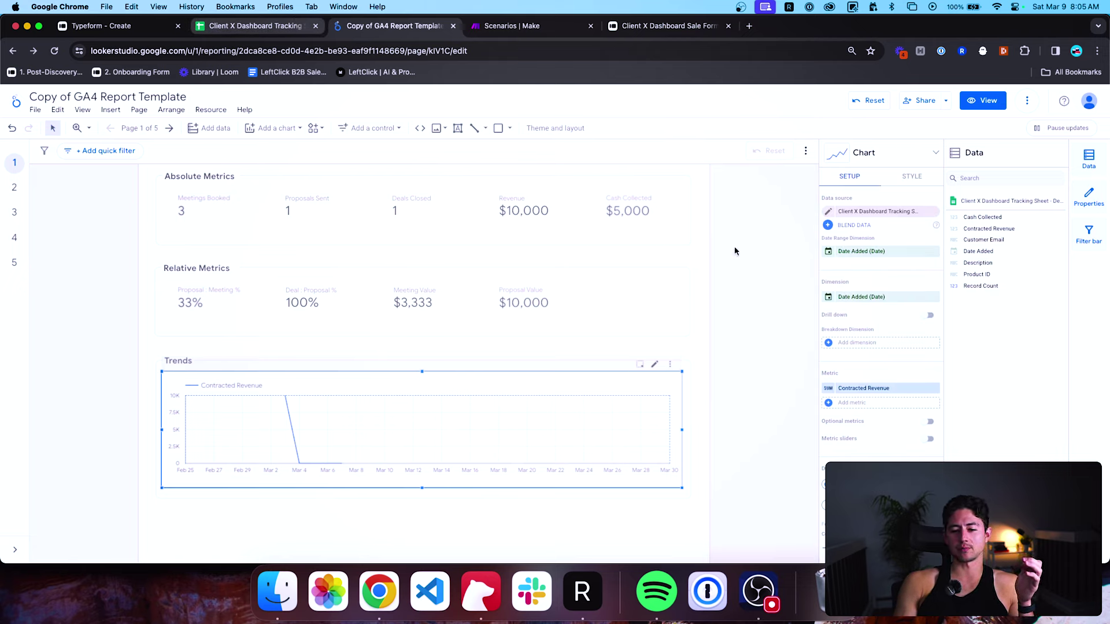
scroll(861, 327, down, 3)
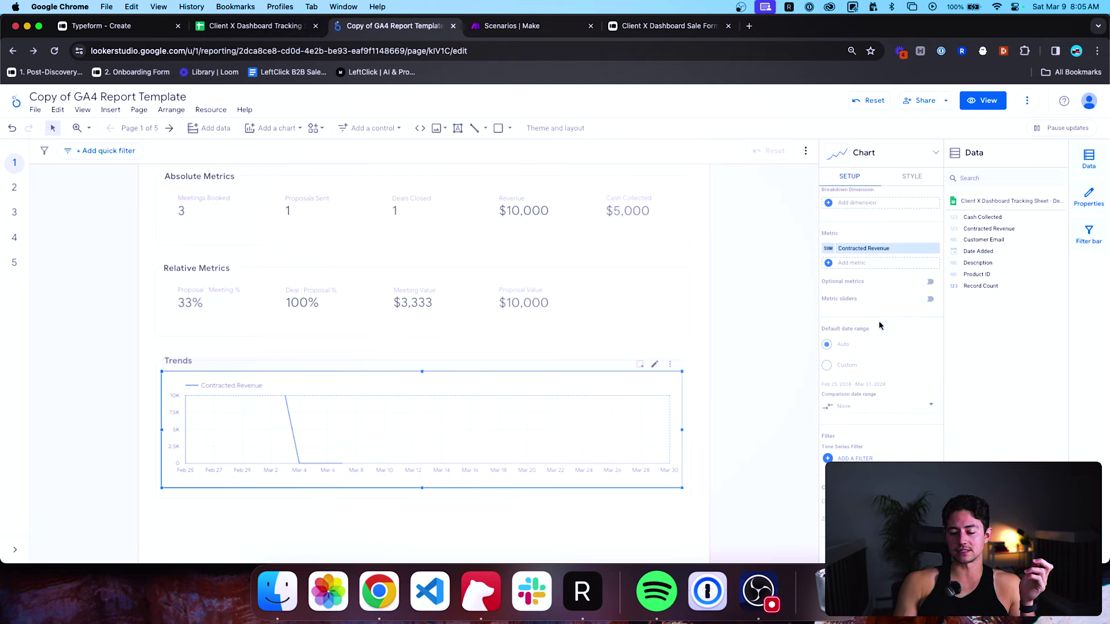
scroll(879, 324, up, 3)
scroll(377, 198, up, 2)
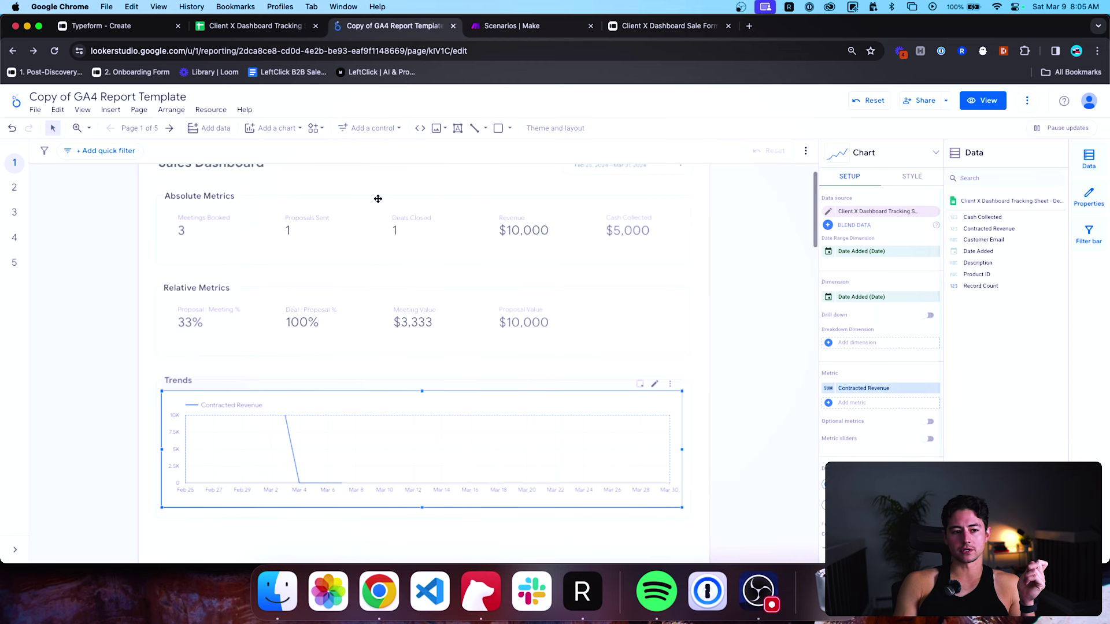
On the Meetings Booked sheet, paste three more copies of rows A2:C4 below the data.
key(ctrl+shift+Tab)
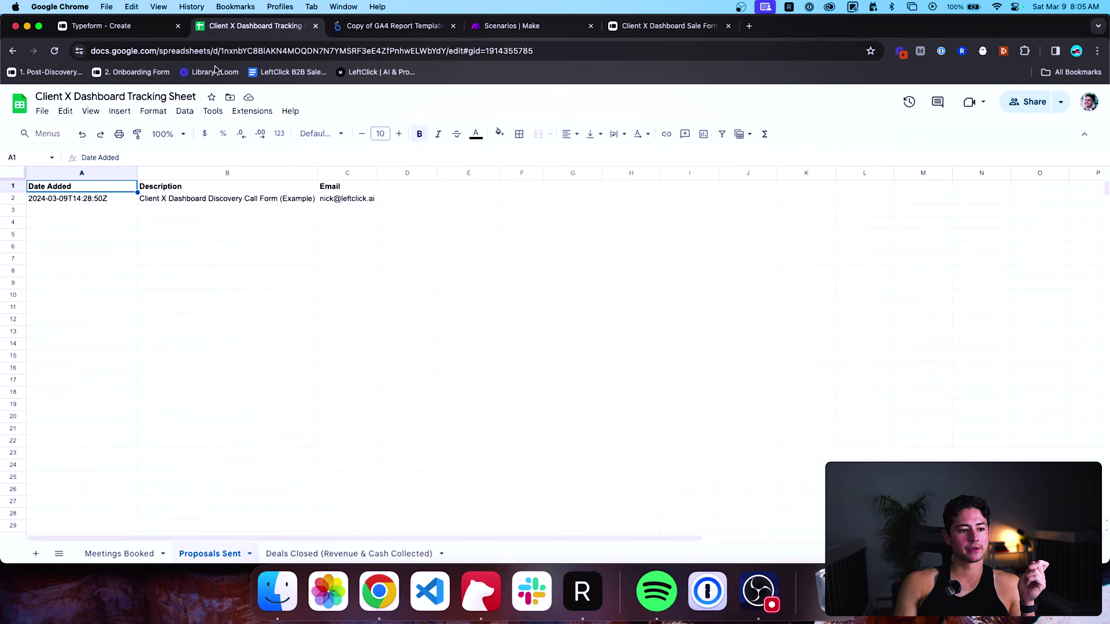
click(121, 554)
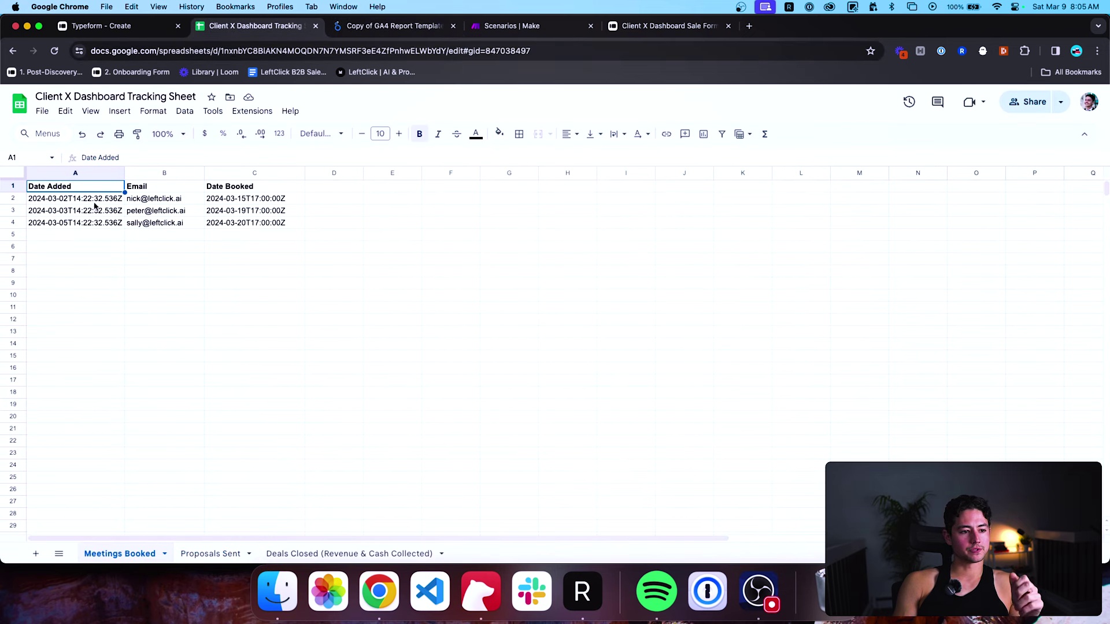
drag(94, 204, 300, 226)
key(super+c)
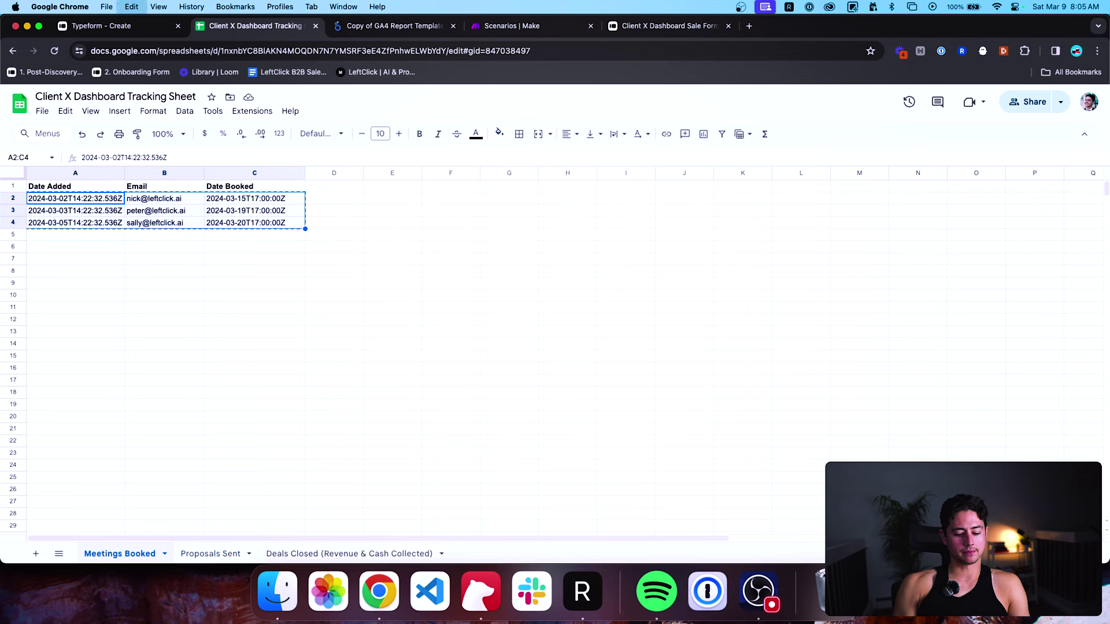
click(75, 235)
key(super+v)
click(75, 272)
key(super+v)
click(75, 307)
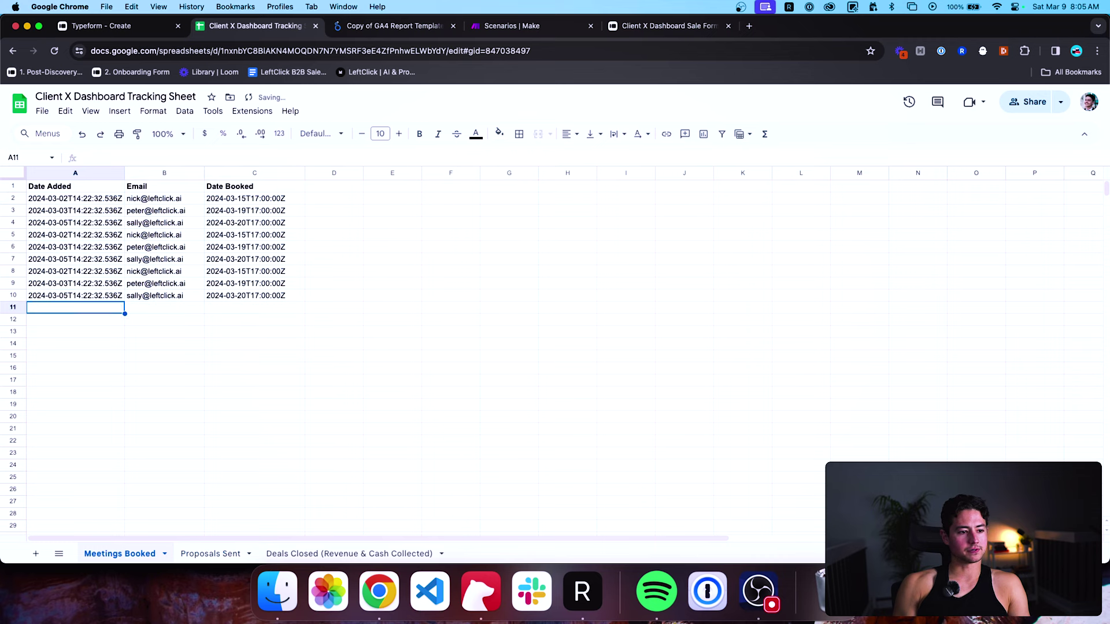
key(super+v)
key(Up)
key(Up)
key(Up)
key(Up)
key(Up)
key(Up)
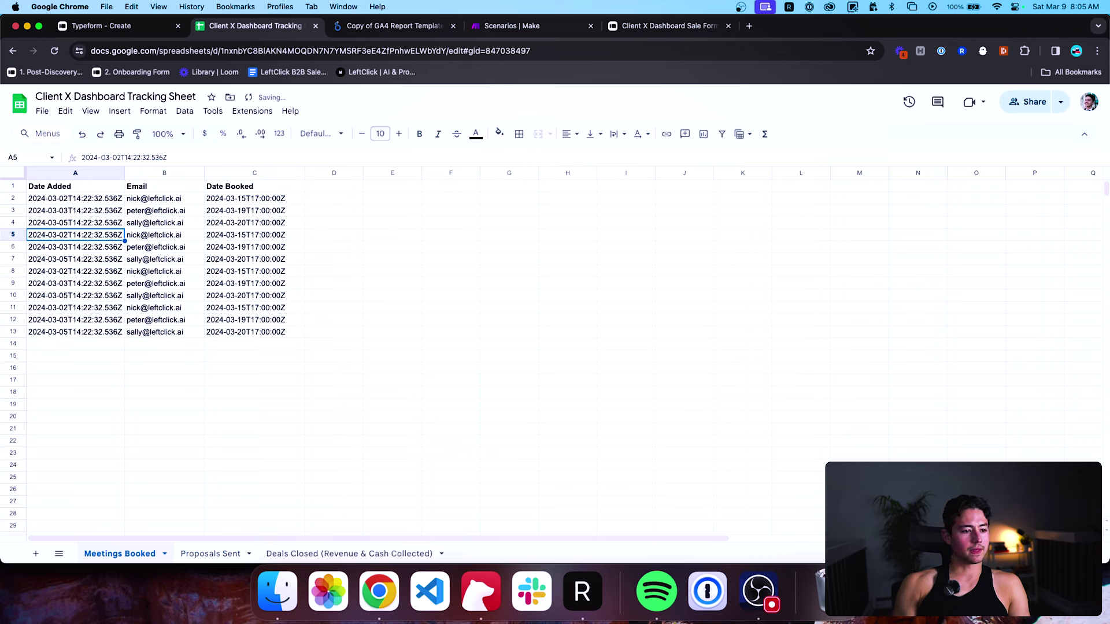
Change A5 to 2024-03-08 and extend the A2:A5 date pattern down to row 13.
double_click(47, 234)
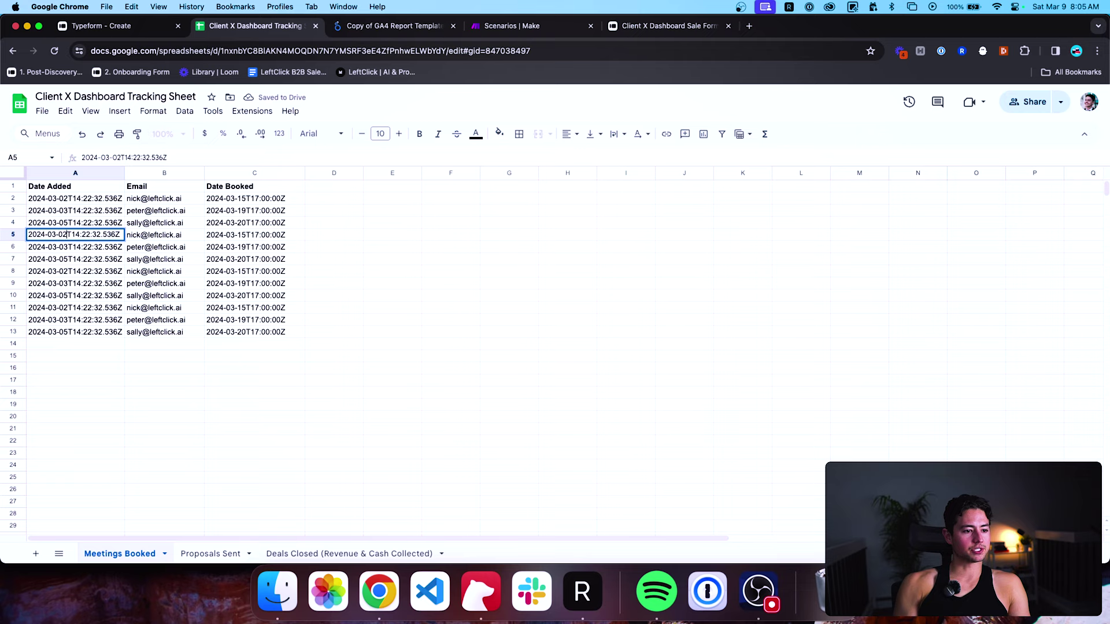
key(BackSpace)
text(8)
key(Return)
key(Up)
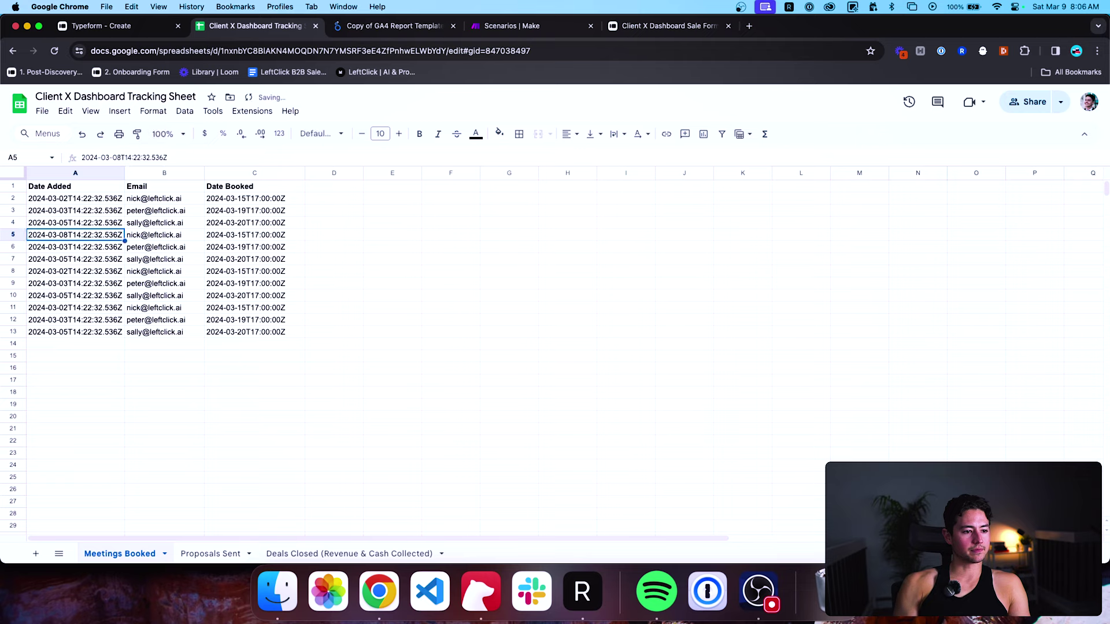
click(85, 199)
shift+click(73, 232)
click(73, 203)
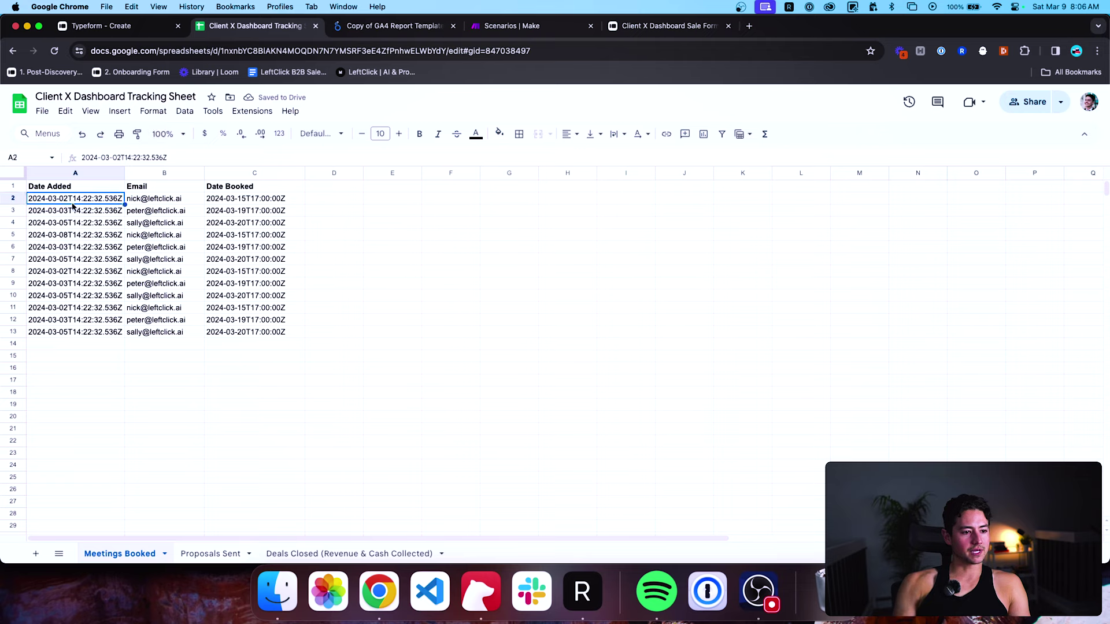
drag(73, 204, 74, 234)
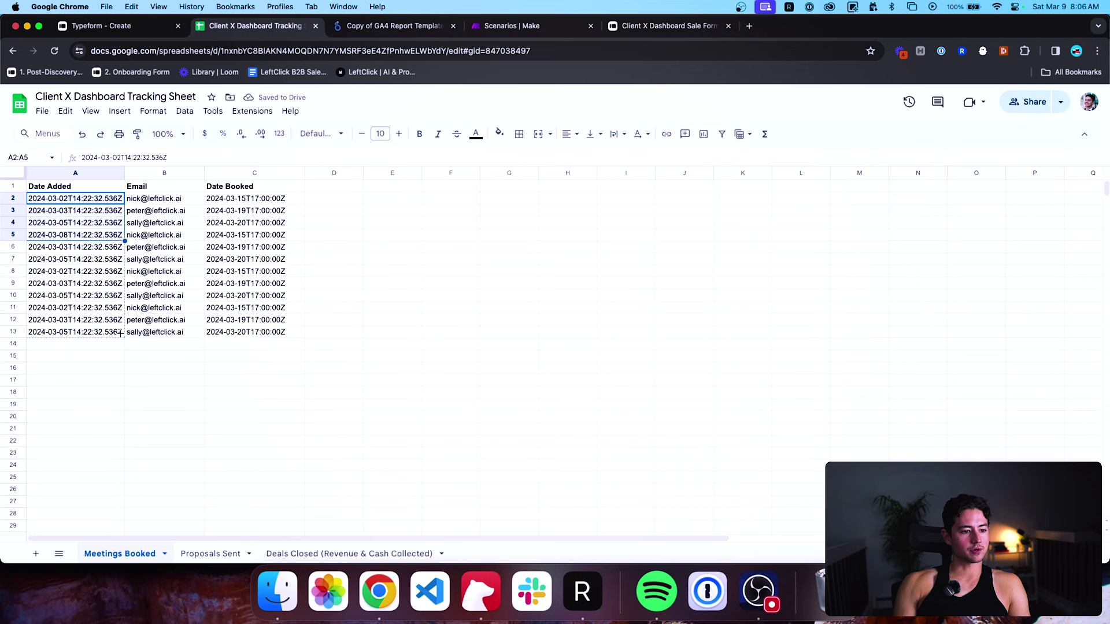
drag(120, 334, 119, 337)
Set the Date Added days in A6, A7 and A8 to March 11, 15 and 18.
click(96, 247)
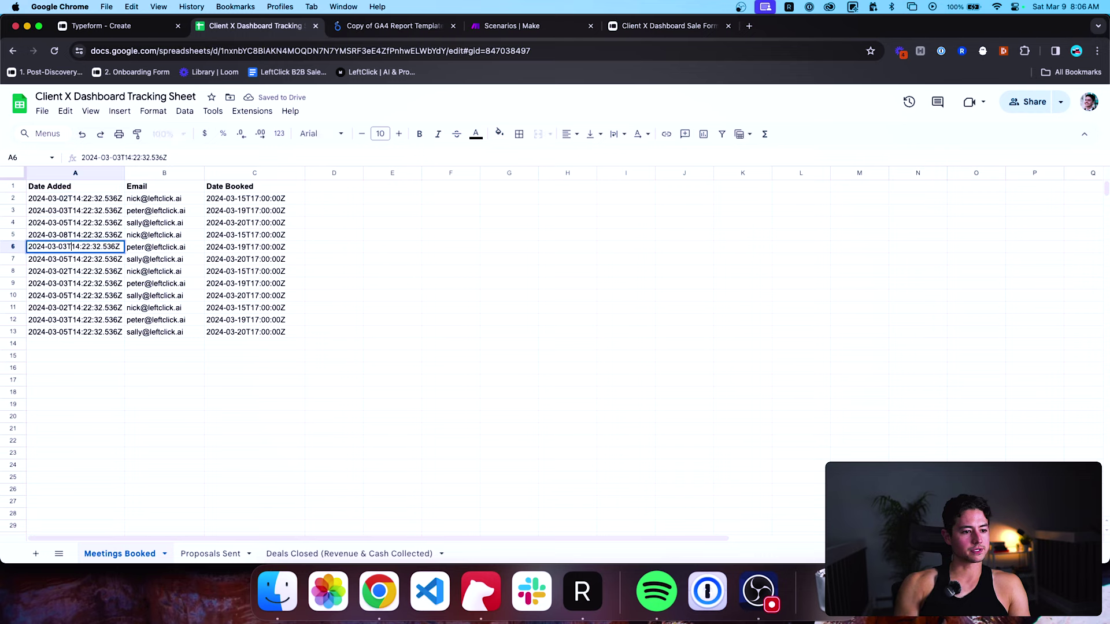
double_click(71, 246)
text(11)
key(Return)
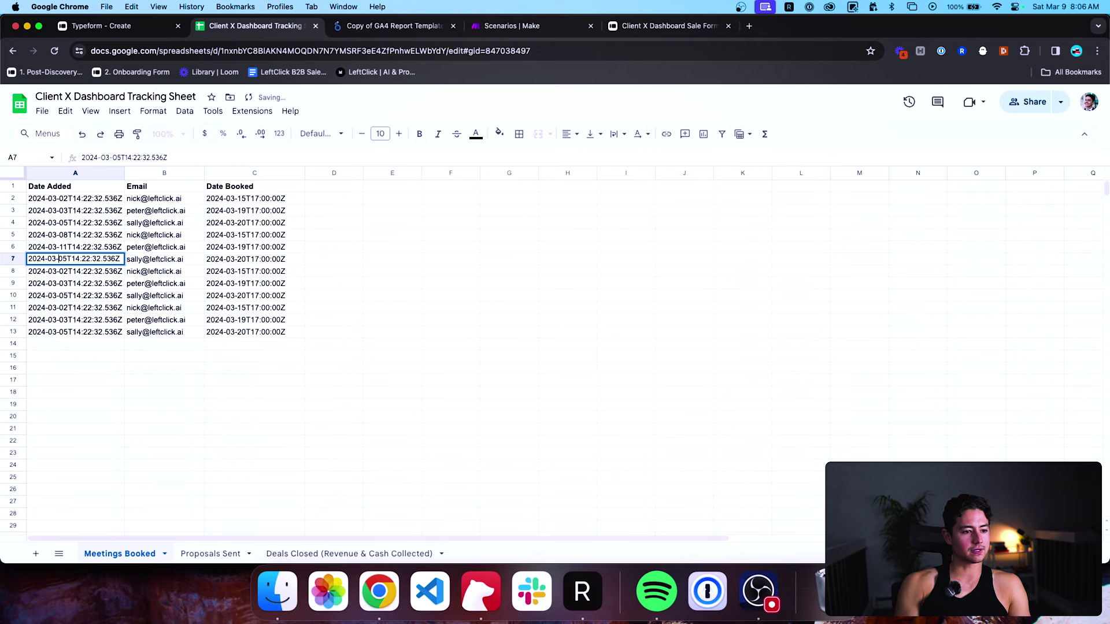
double_click(58, 259)
text(15)
key(Return)
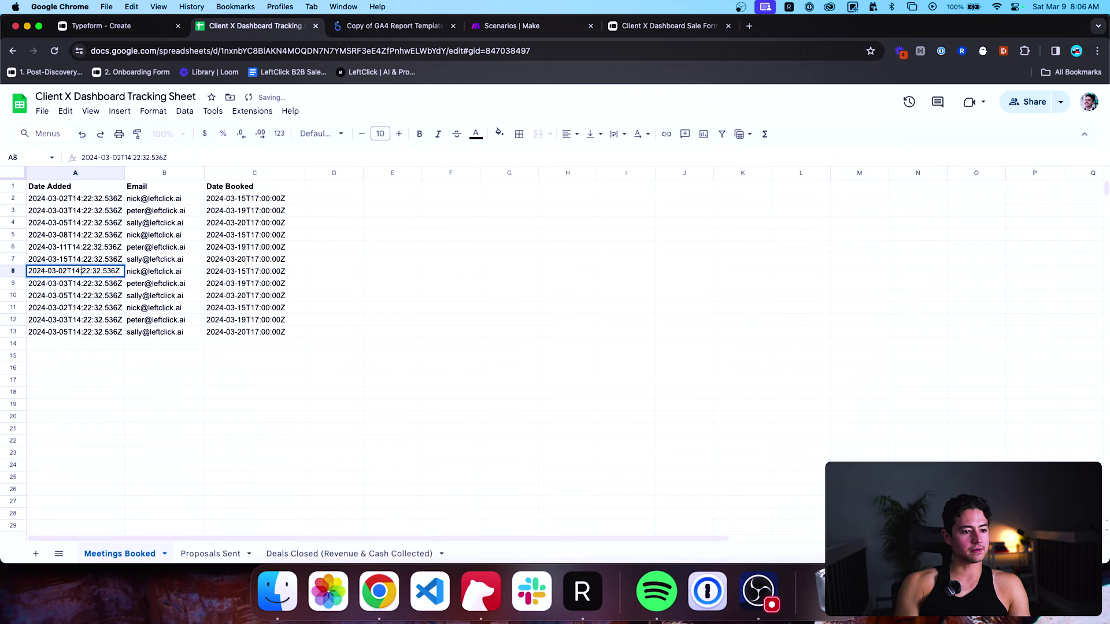
double_click(71, 271)
text(18)
key(Return)
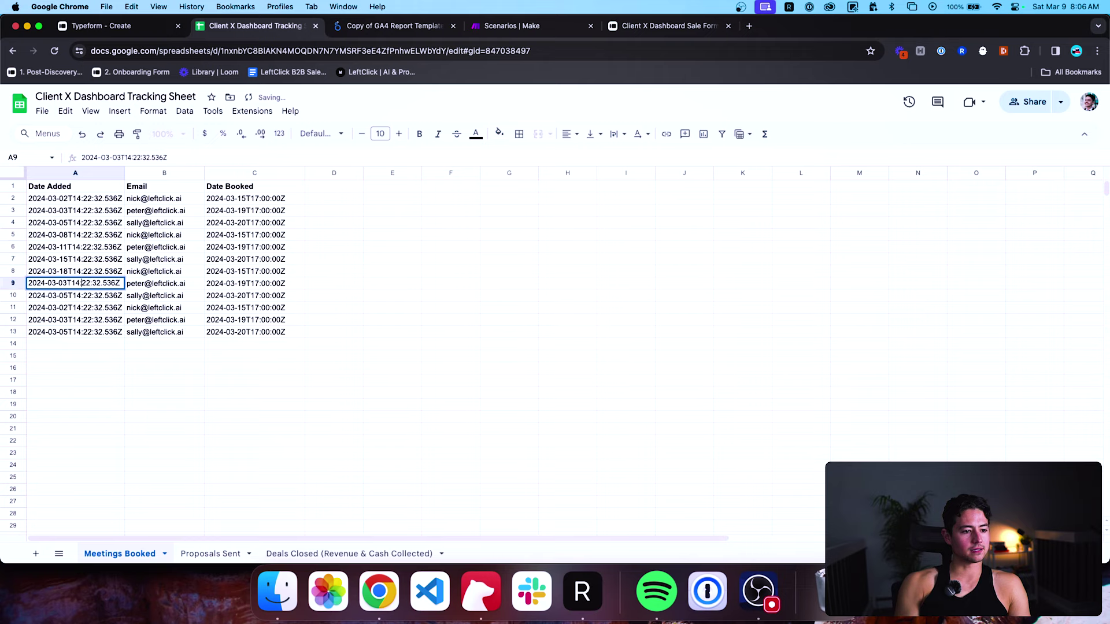
Set the next Date Added cells to March 21, 25 and 26.
double_click(71, 283)
text(21)
key(Return)
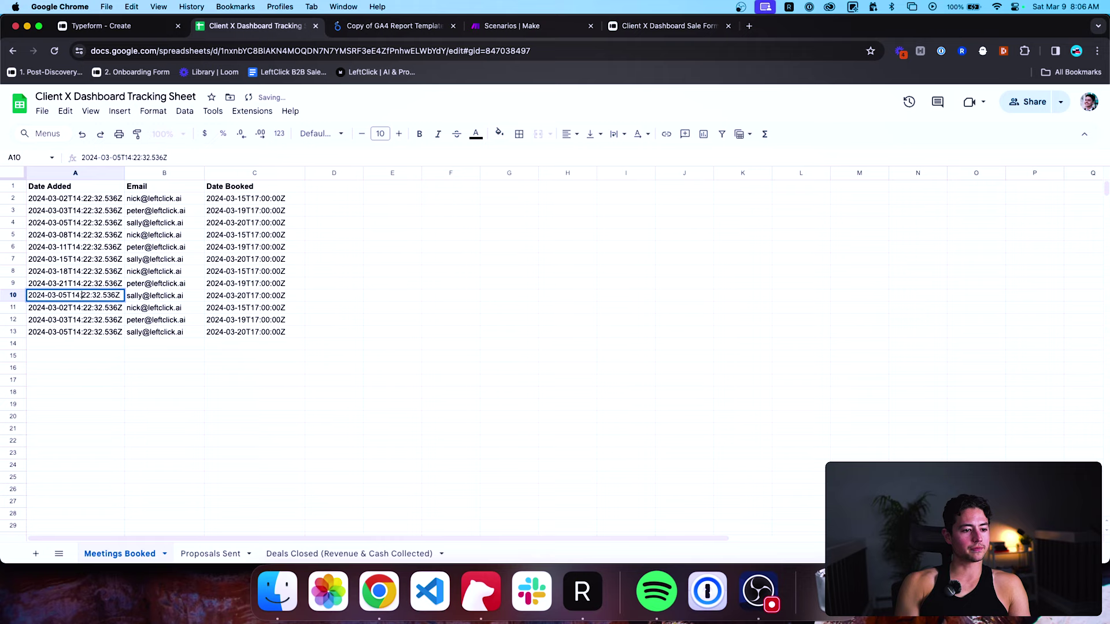
double_click(68, 295)
text(25)
key(Return)
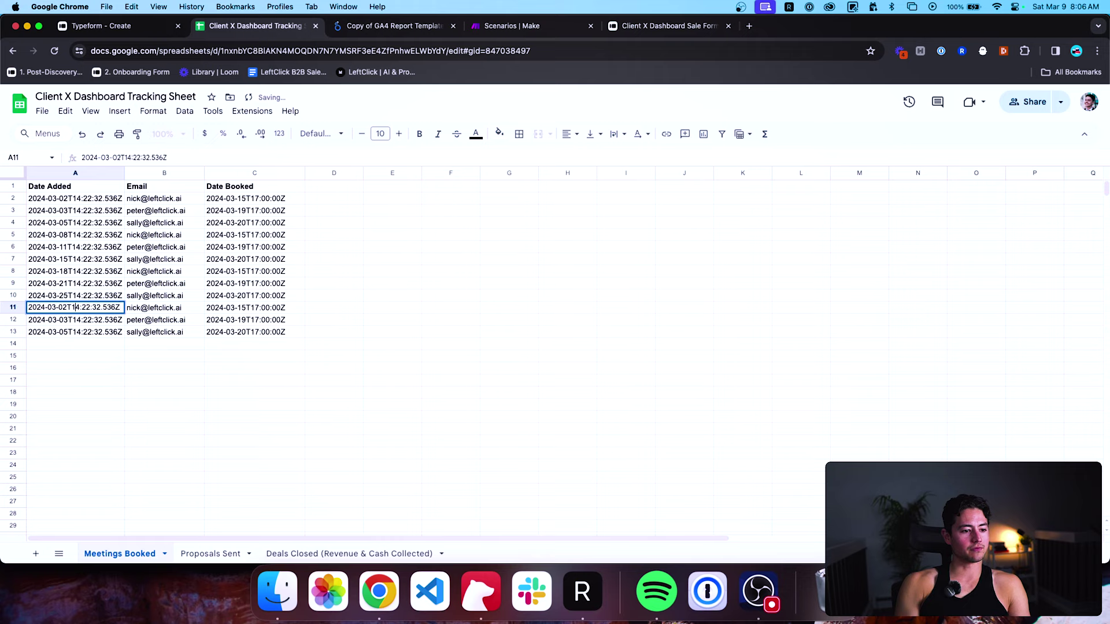
text(26)
key(Return)
Set the last two Date Added cells to March 27 and 29.
double_click(120, 319)
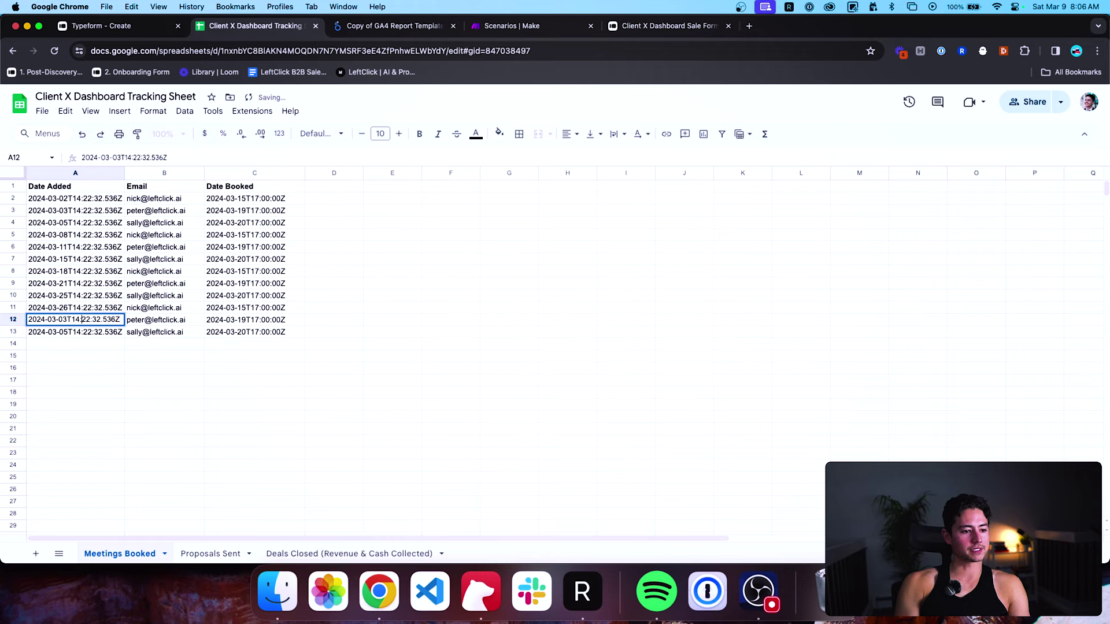
key(BackSpace)
key(BackSpace)
text(27)
key(Return)
key(Return)
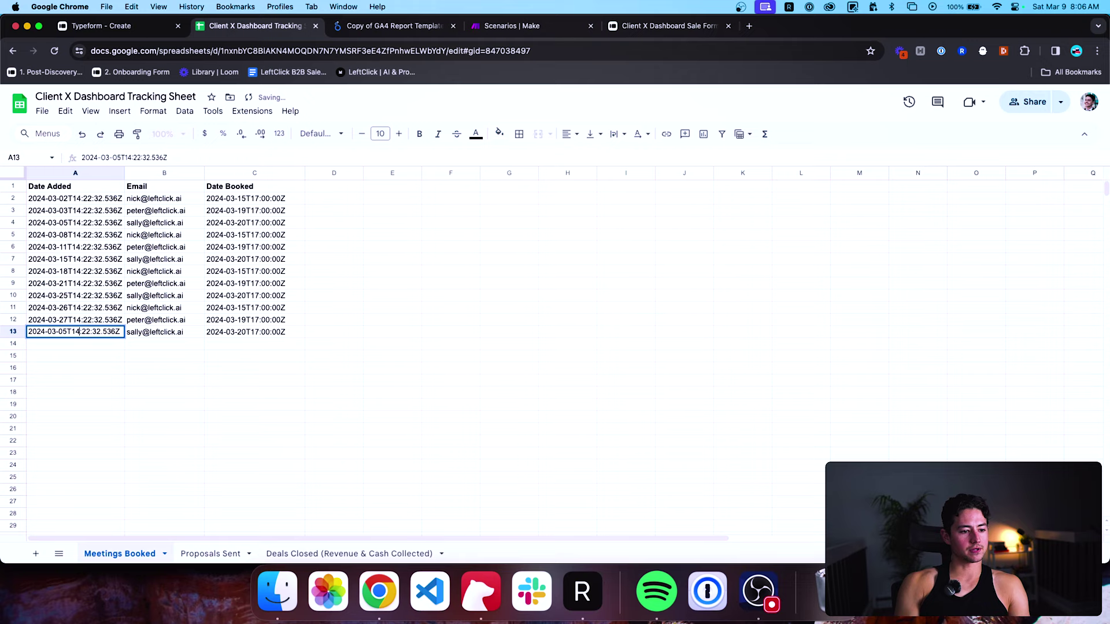
click(65, 332)
key(BackSpace)
key(BackSpace)
text(29)
key(Return)
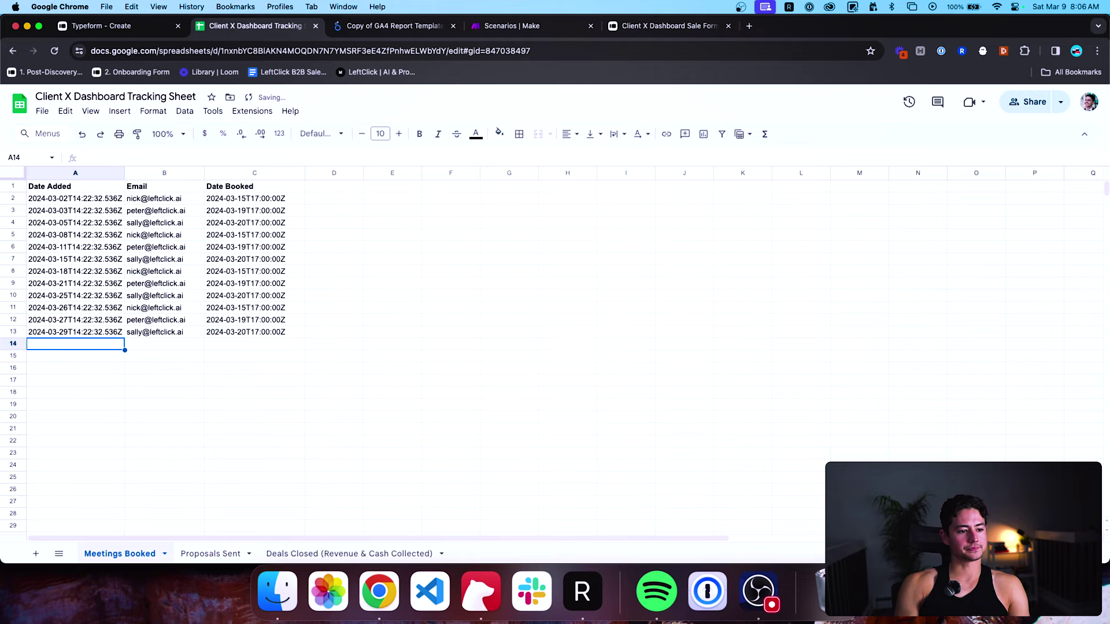
On Proposals Sent, copy the single proposal row into rows 3 through 7.
click(211, 554)
drag(126, 199, 374, 198)
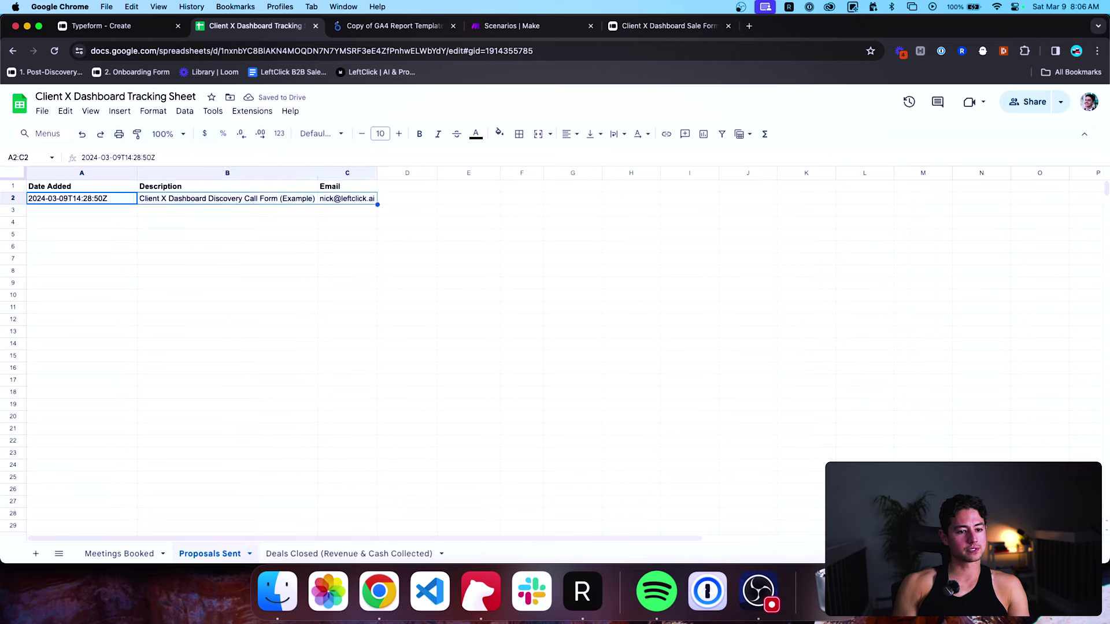
key(ctrl+c)
key(Up)
key(ctrl+v)
key(ctrl+z)
key(Down)
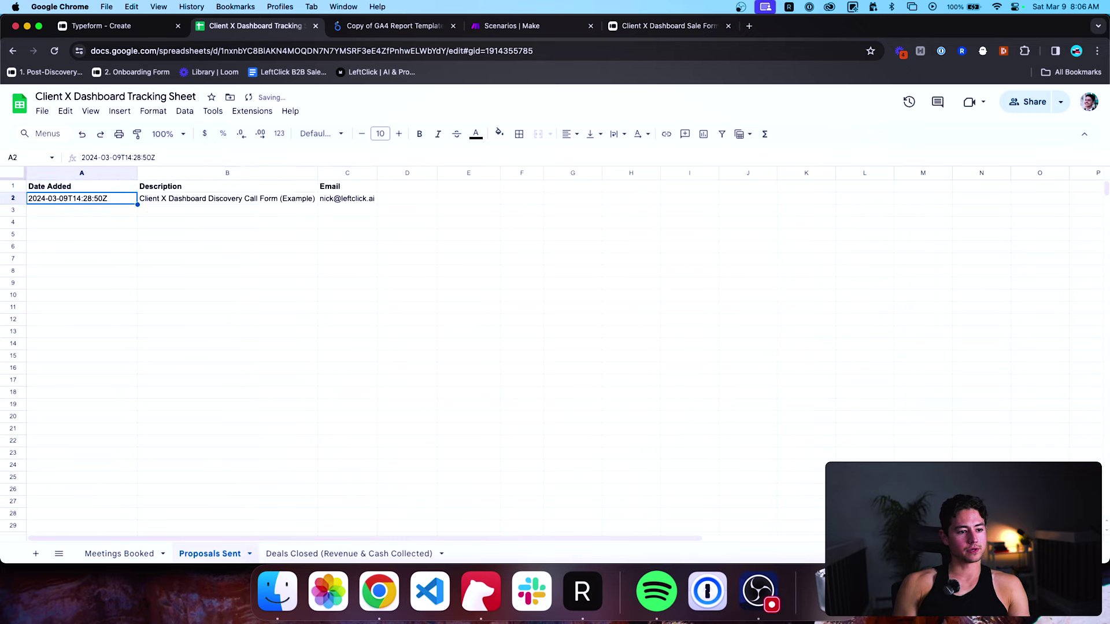
key(shift+Right)
key(shift+Right)
key(ctrl+c)
key(Down)
key(ctrl+v)
key(Down)
key(ctrl+v)
key(Down)
key(ctrl+v)
key(Down)
key(ctrl+v)
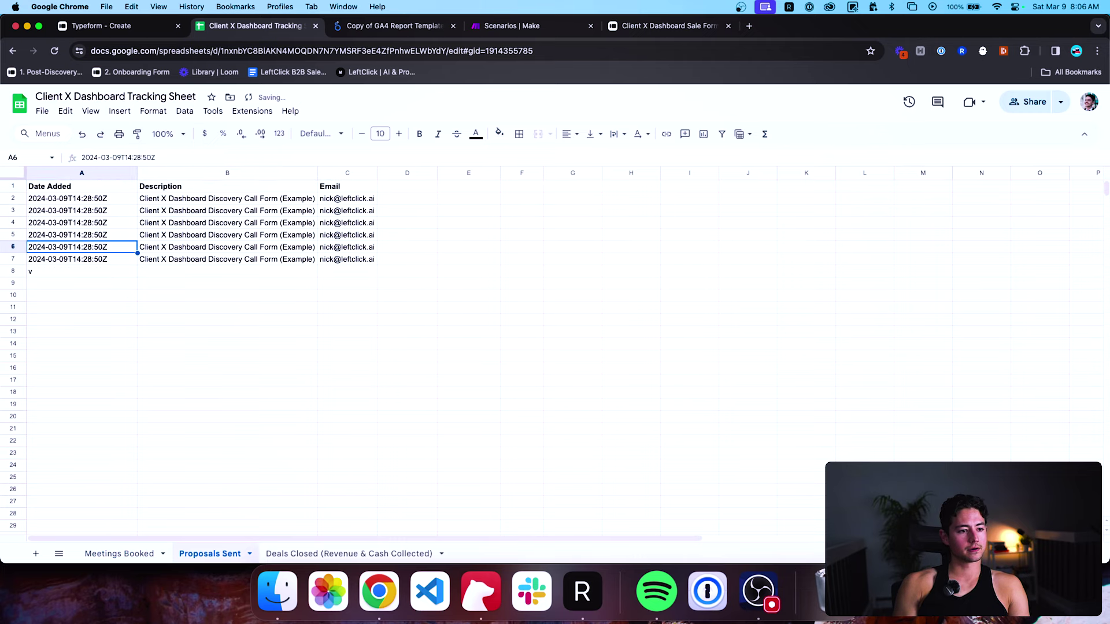
key(Down)
key(ctrl+v)
Change the copied proposal dates to 11, 14, 15, 19 and 21 March.
key(Up)
key(Up)
key(Up)
key(Up)
key(Return)
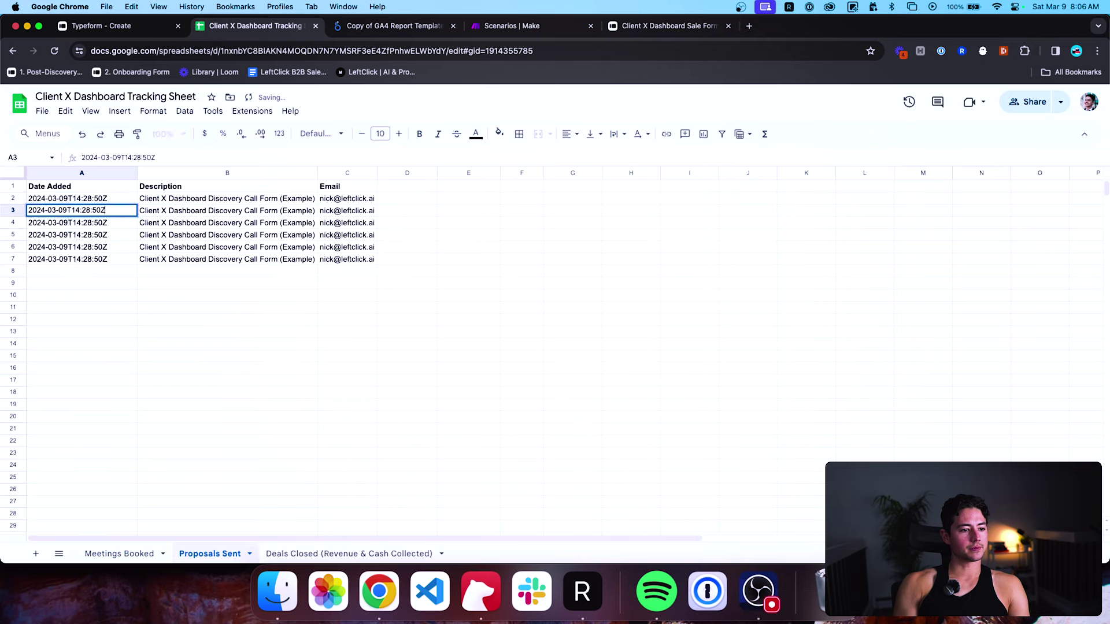
click(67, 210)
key(BackSpace)
key(BackSpace)
text(11)
key(Return)
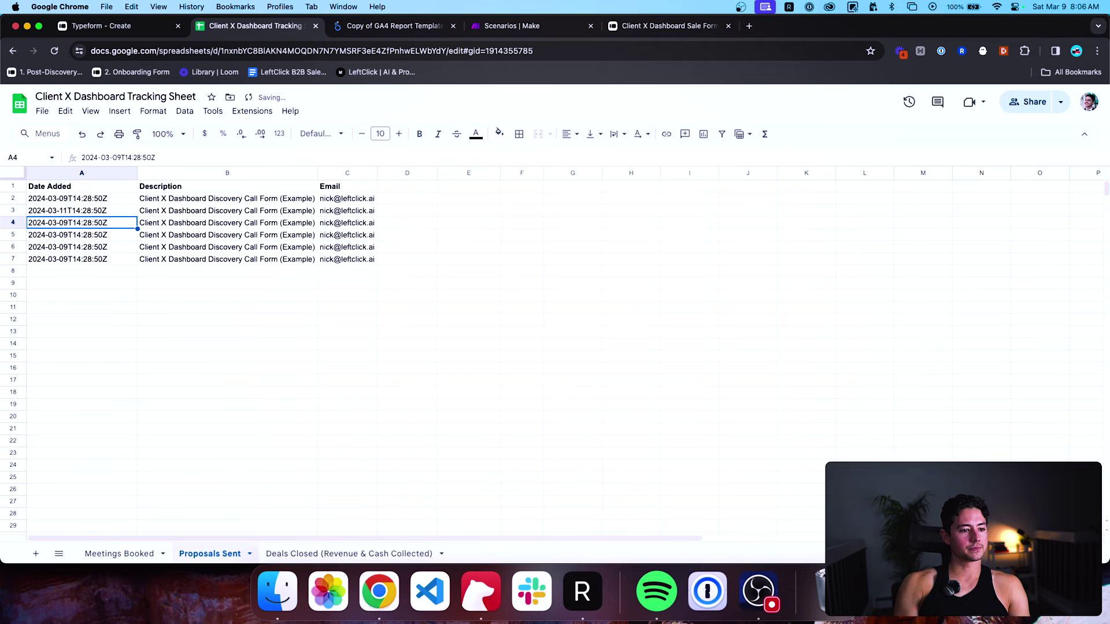
click(72, 222)
key(BackSpace)
key(BackSpace)
text(14)
key(Return)
click(93, 234)
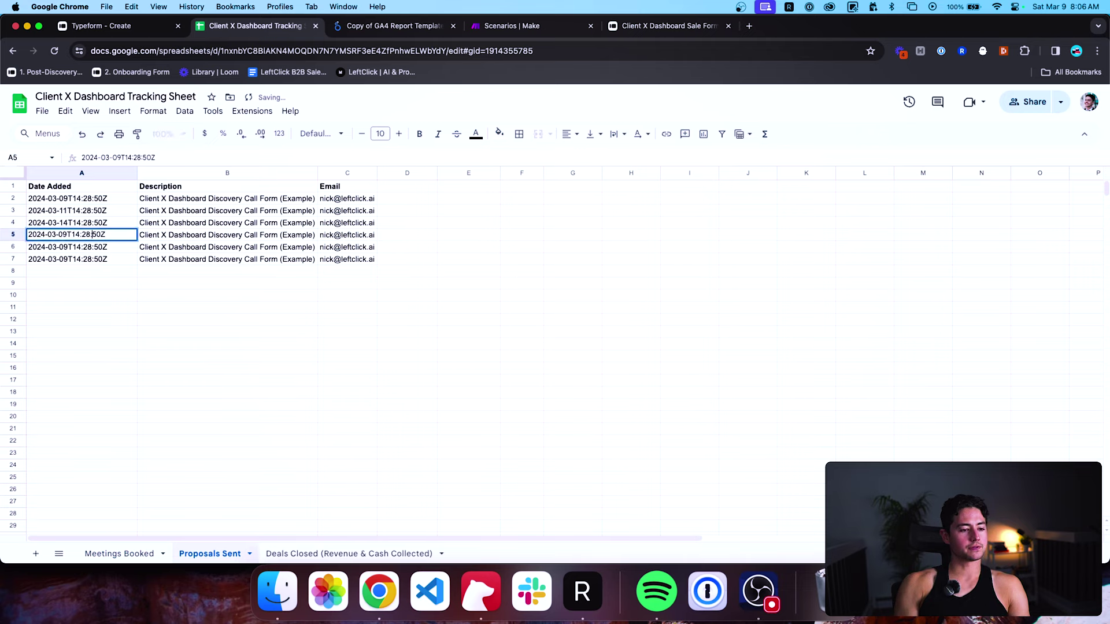
click(66, 234)
key(BackSpace)
key(BackSpace)
text(15)
key(Return)
click(91, 246)
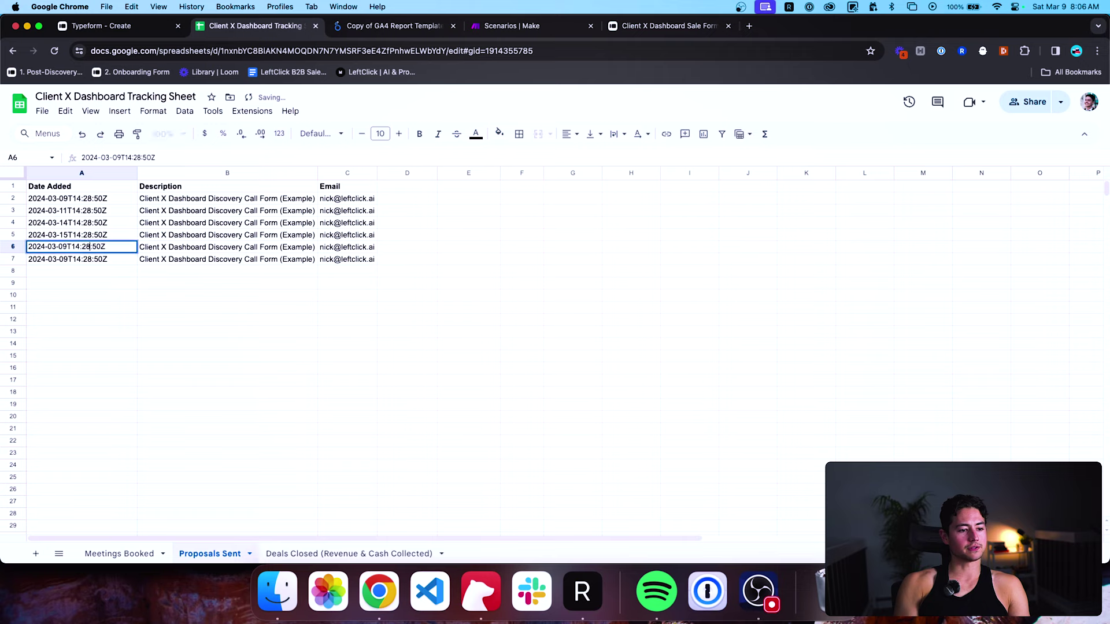
key(BackSpace)
key(BackSpace)
text(19)
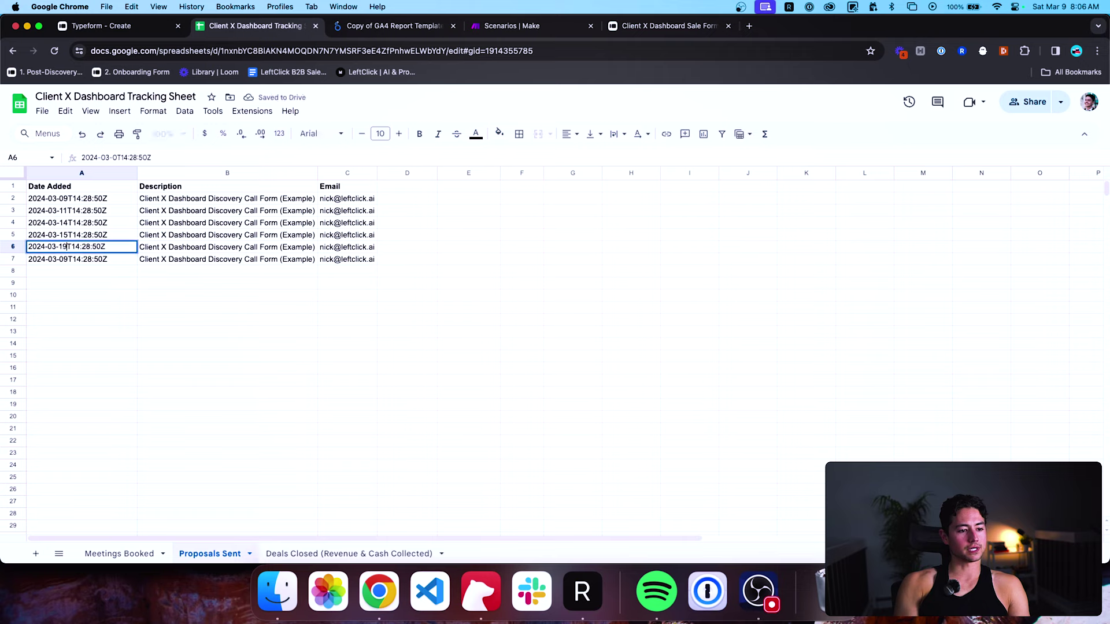
key(Return)
click(80, 259)
key(BackSpace)
key(BackSpace)
text(21)
key(Return)
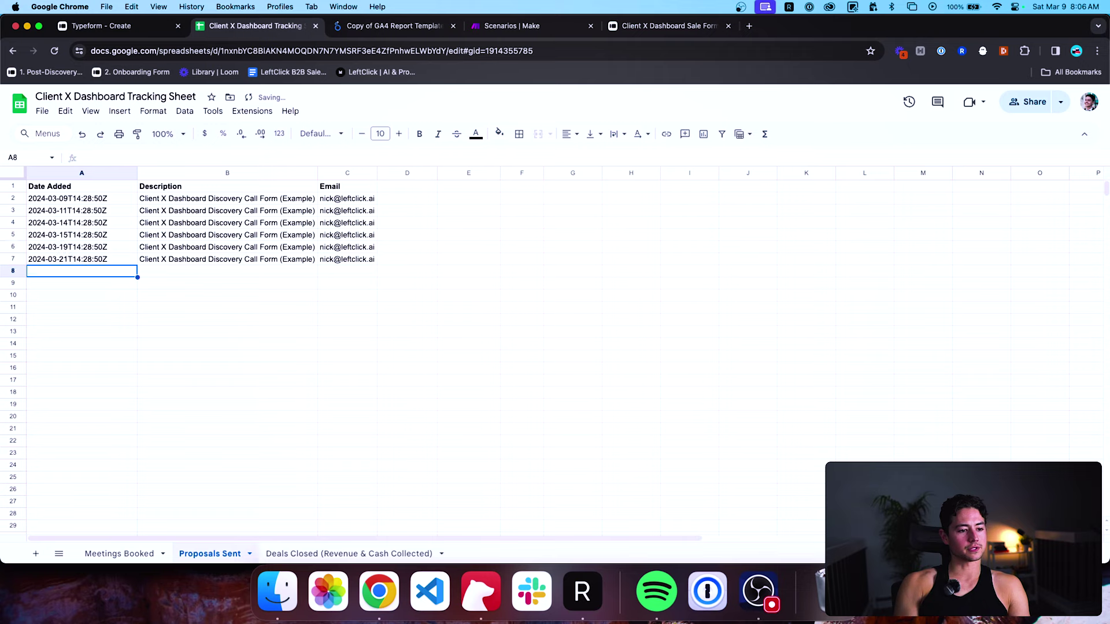
On Deals Closed, copy the two deals in A2:F3 into the rows below.
click(321, 554)
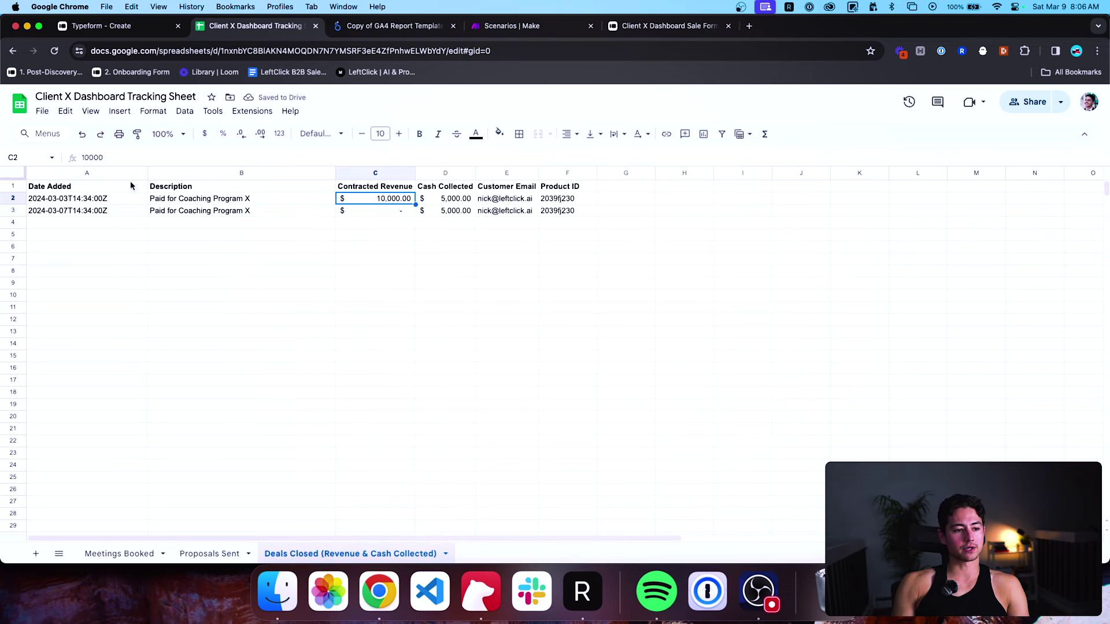
click(123, 198)
drag(124, 198, 573, 211)
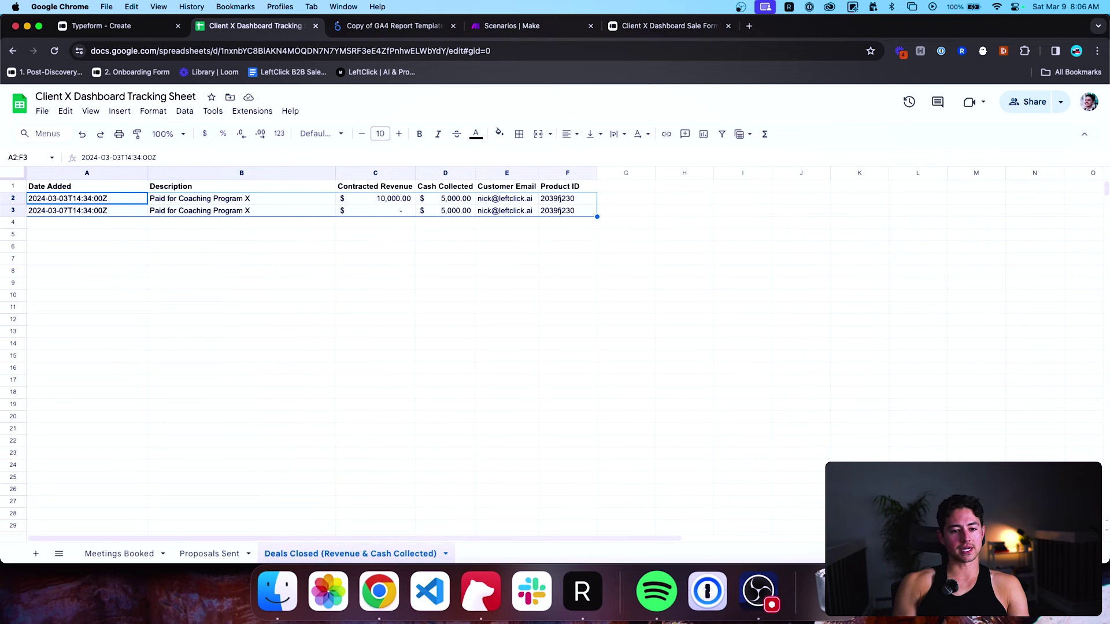
key(cmd+c)
key(Down)
key(Down)
key(cmd+v)
key(Down)
key(Down)
key(cmd+v)
key(Down)
key(Down)
key(cmd+v)
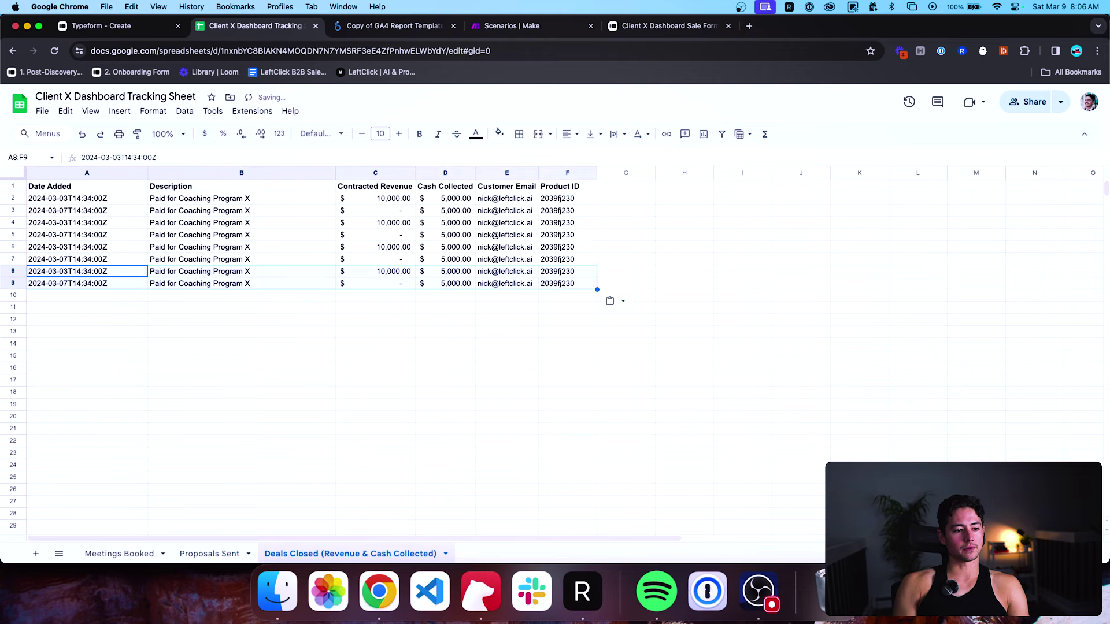
key(Down)
key(Down)
key(Down)
key(Down)
key(cmd+v)
key(cmd+z)
key(Up)
key(Up)
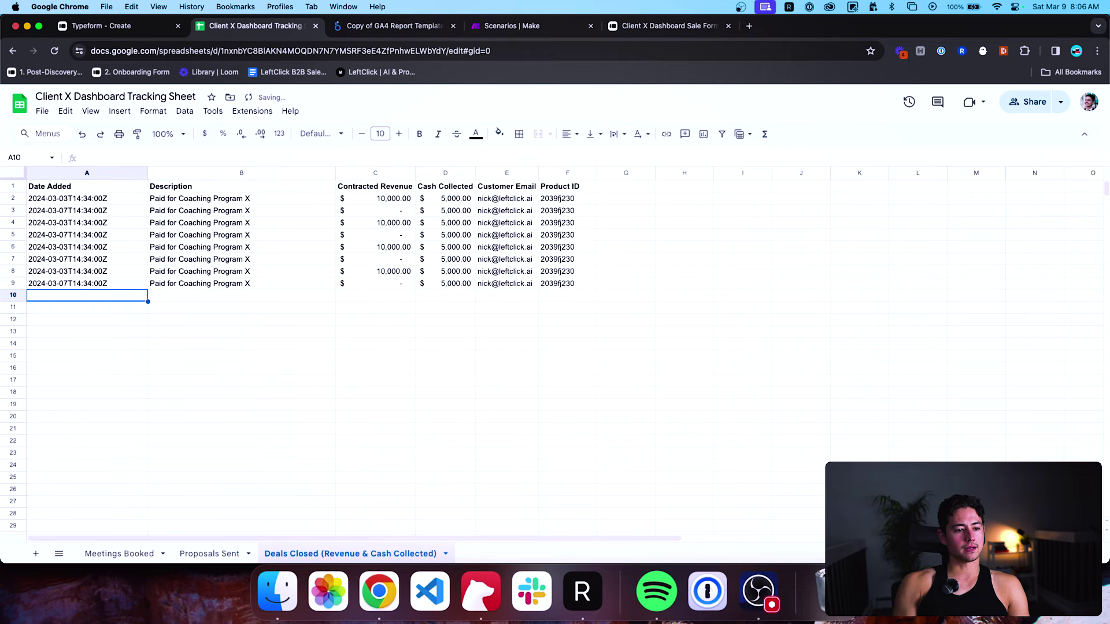
Compare the Proposals Sent sheet against the Deals Closed sheet.
click(208, 555)
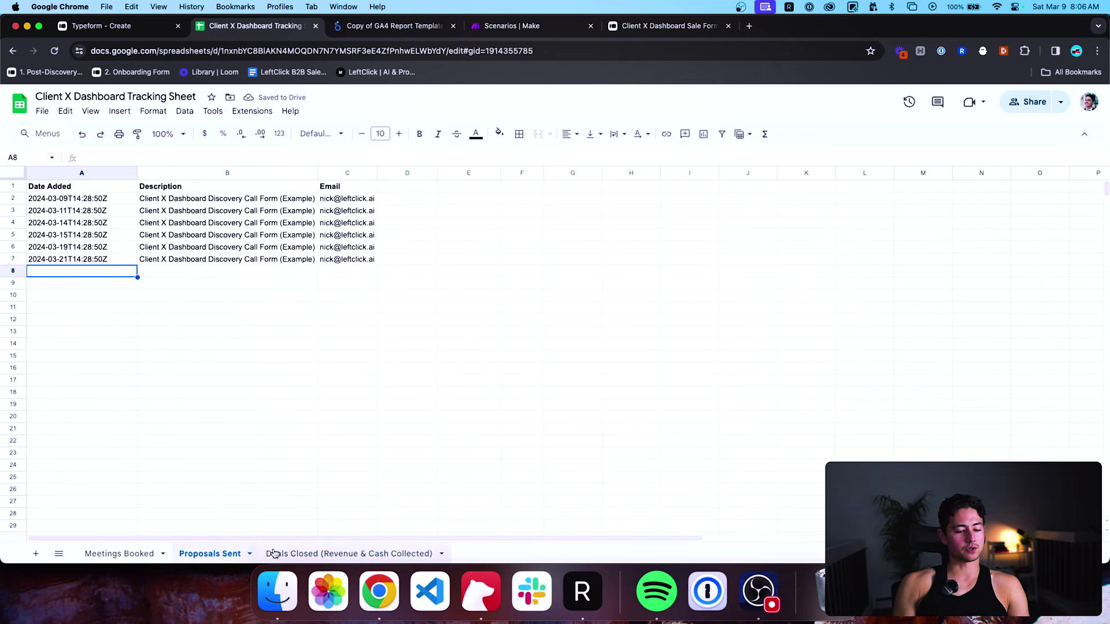
click(275, 553)
click(222, 553)
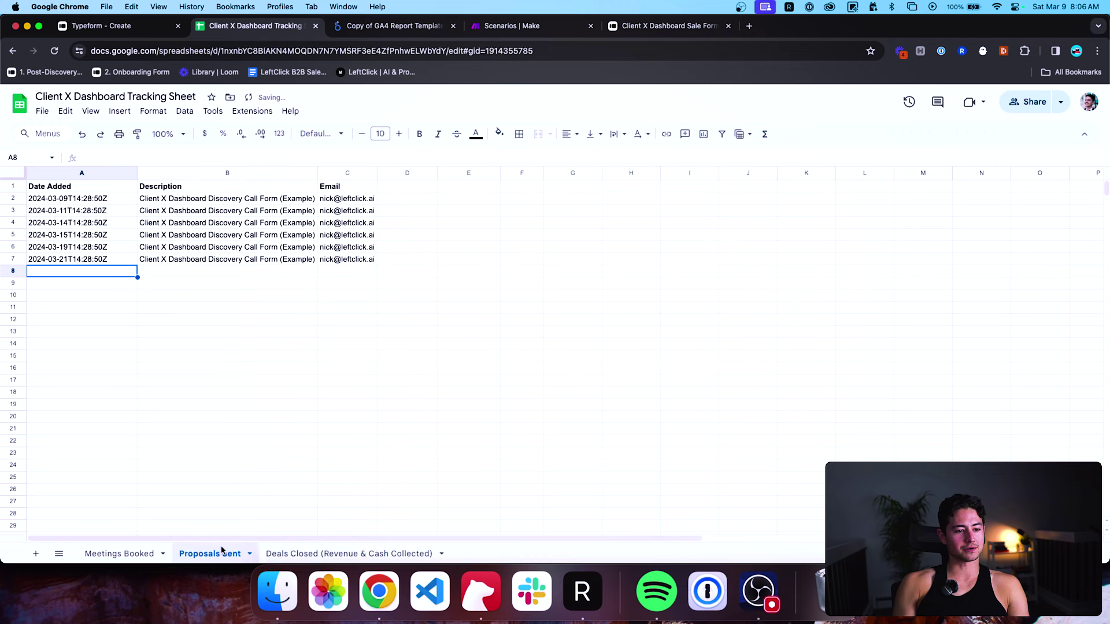
click(291, 555)
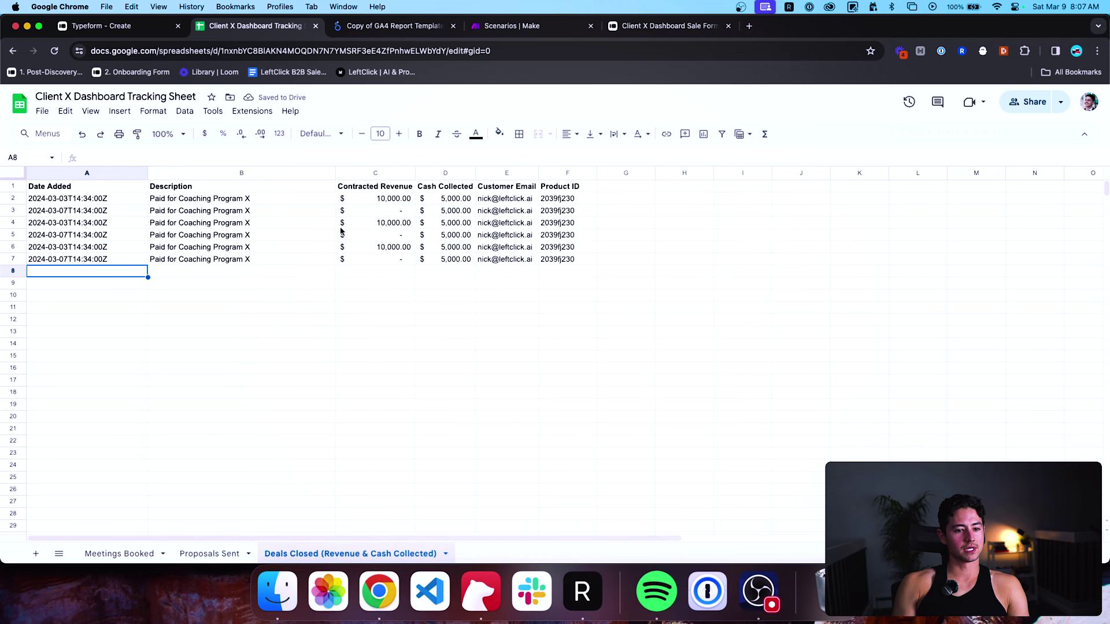
Change the deal dates in A4–A7 to 10, 11, 13 and 17 March.
click(111, 204)
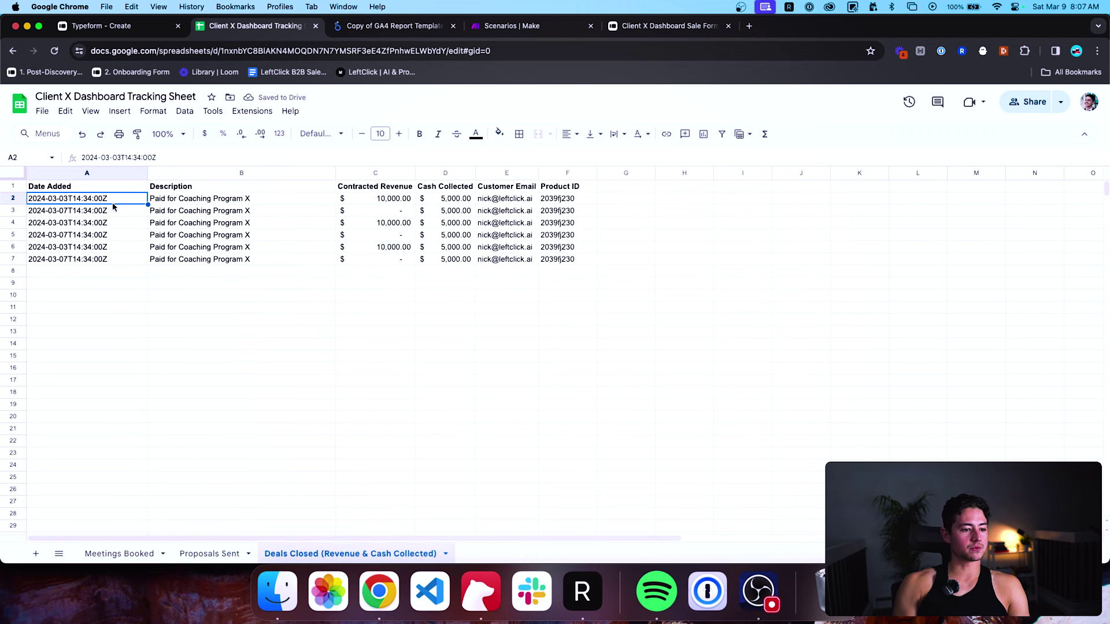
key(Down)
key(Down)
key(Return)
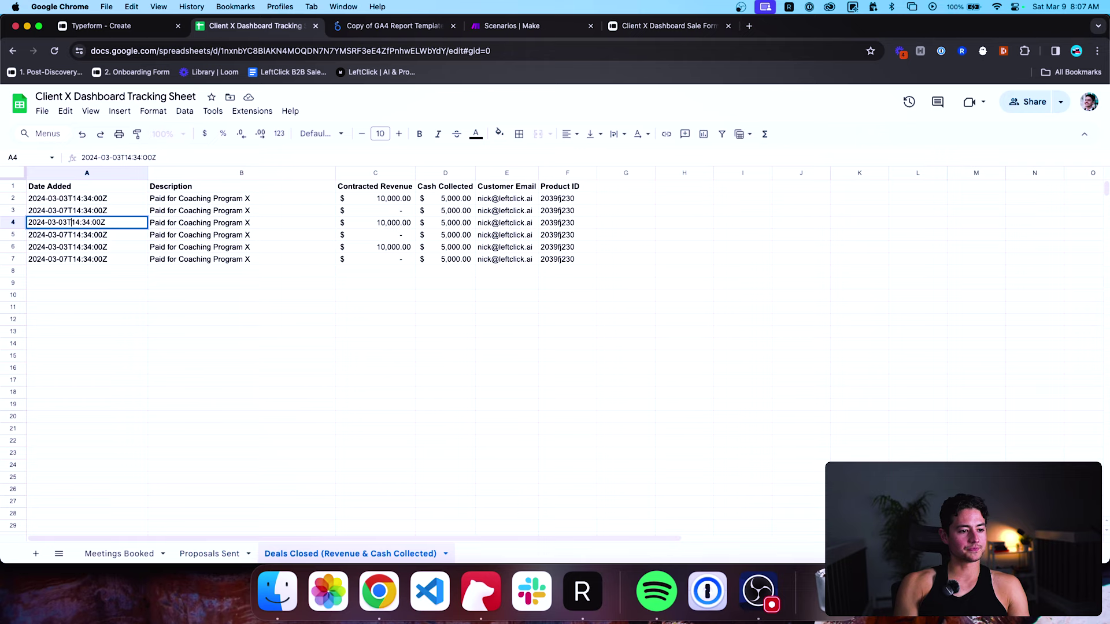
click(69, 222)
key(BackSpace)
key(BackSpace)
text(10)
key(Return)
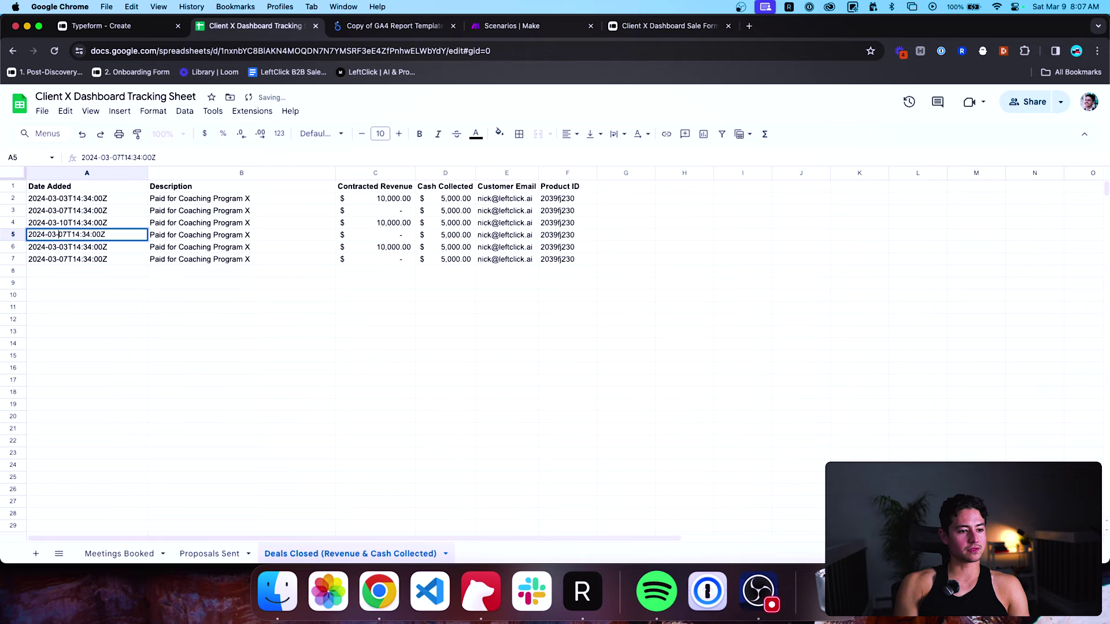
key(BackSpace)
key(BackSpace)
text(11)
key(Return)
key(Return)
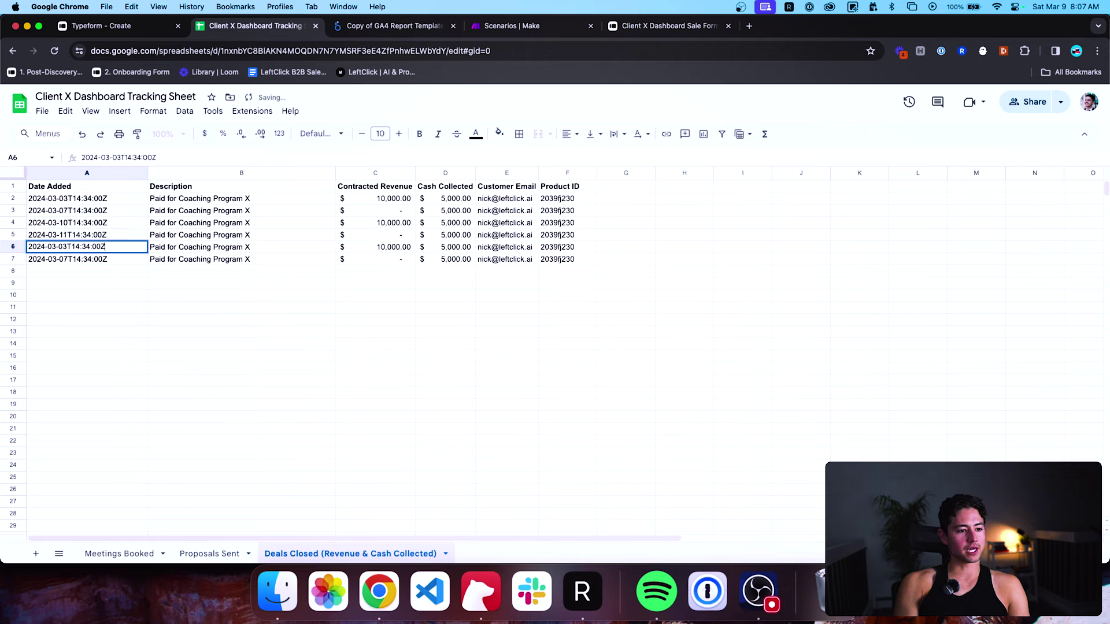
key(BackSpace)
key(BackSpace)
text(13)
key(Return)
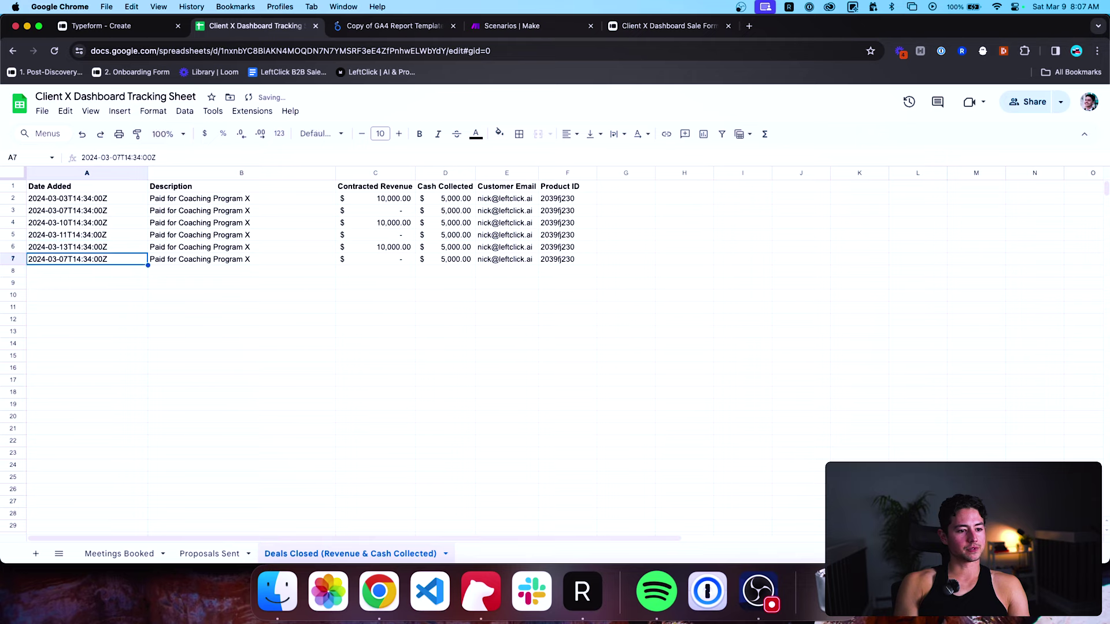
key(Return)
key(BackSpace)
key(BackSpace)
text(17)
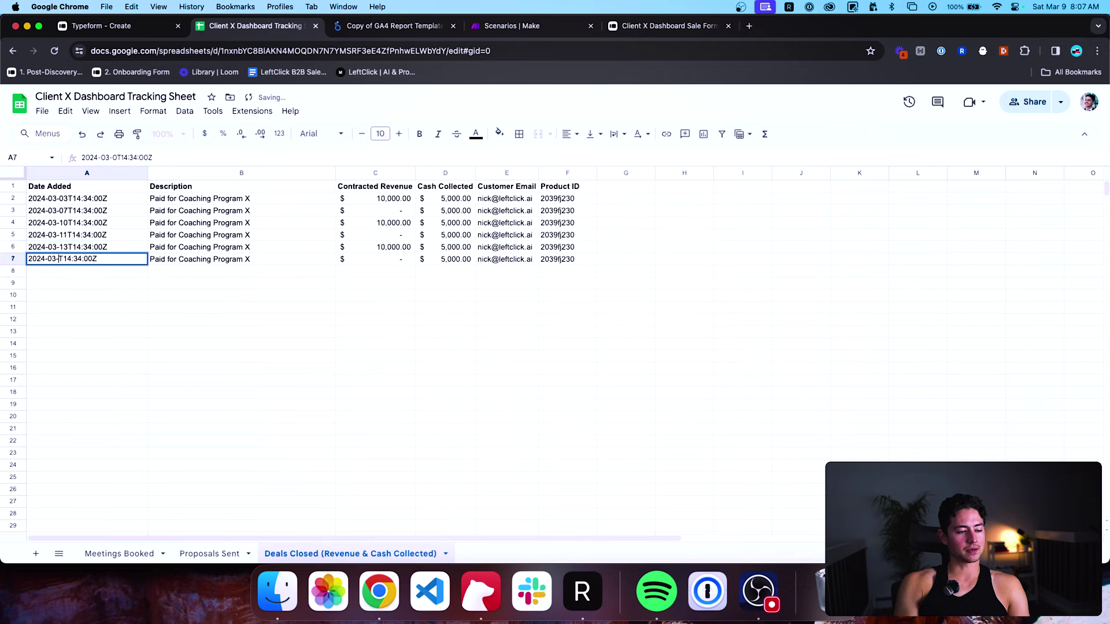
key(Return)
key(Right)
key(Right)
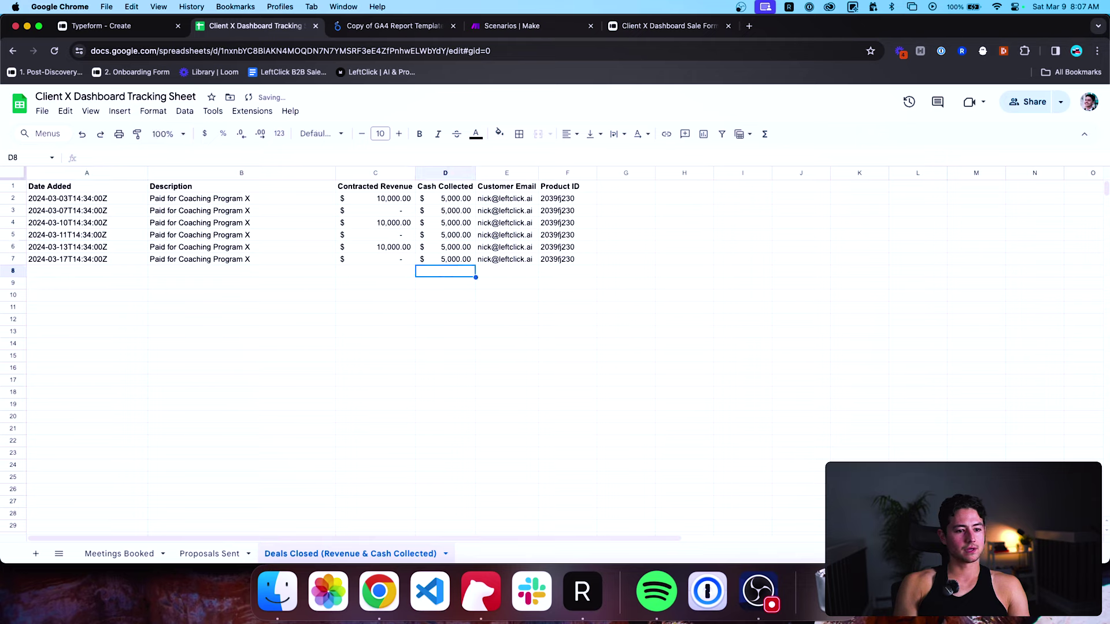
key(Up)
key(Up)
key(Up)
key(Up)
key(Return)
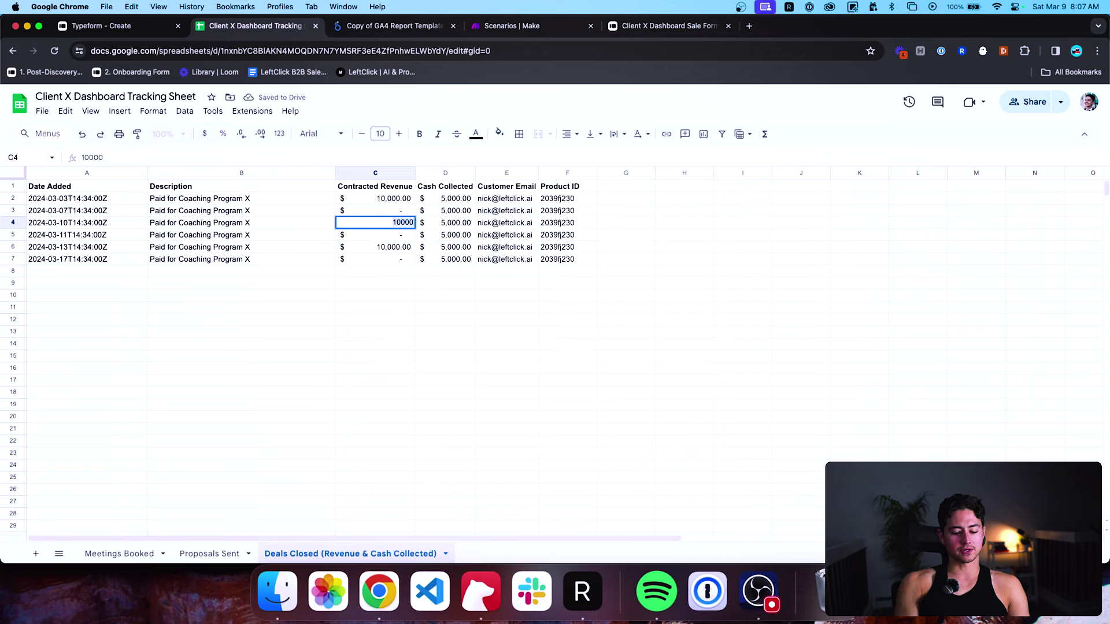
Set row 4 revenue to 4,000, rows 4–5 cash collected to 2,000, and row 6 revenue to 6,500.
key(BackSpace)
key(BackSpace)
text(4)
key(Return)
key(Right)
key(Up)
text(2000)
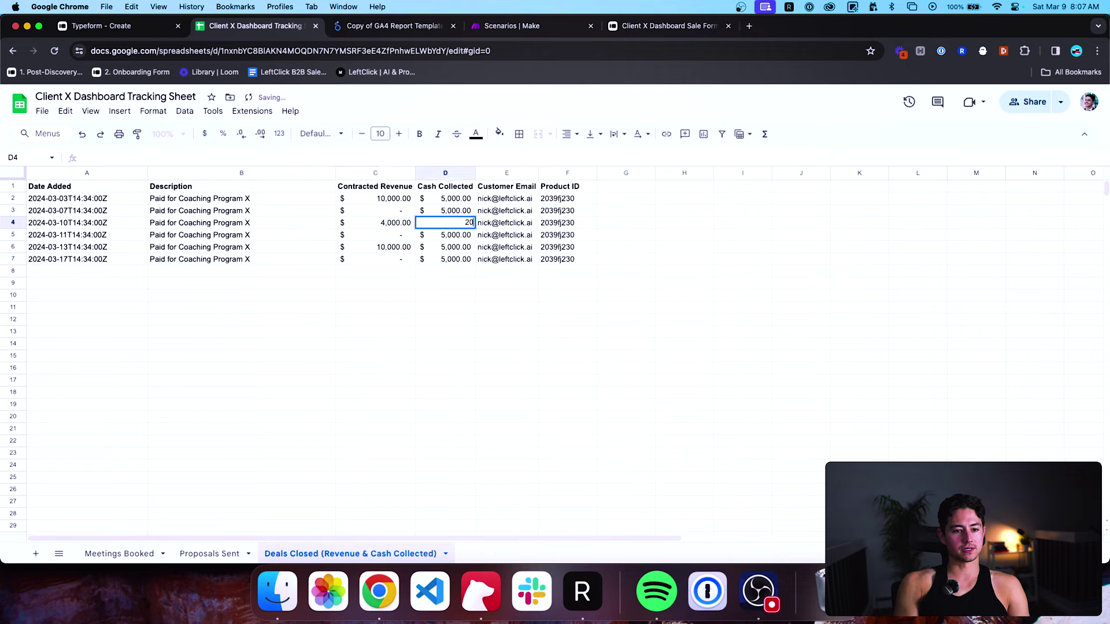
key(Return)
key(Return)
text(200)
key(BackSpace)
key(BackSpace)
key(BackSpace)
key(BackSpace)
key(BackSpace)
key(BackSpace)
key(BackSpace)
text(2000)
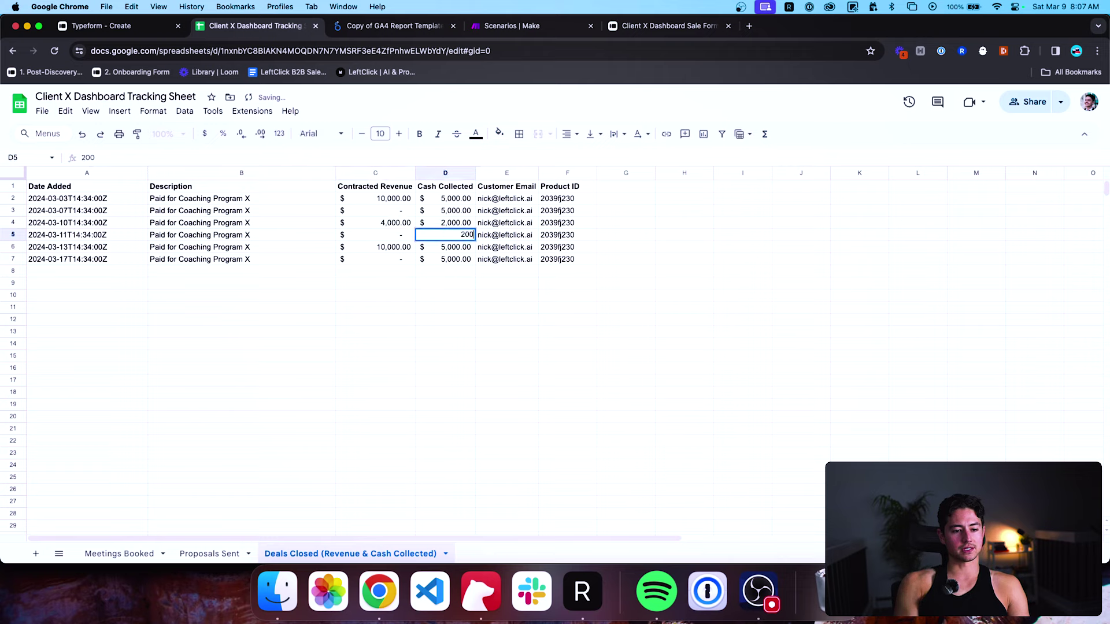
key(Return)
key(Left)
key(Return)
text(6,500.0)
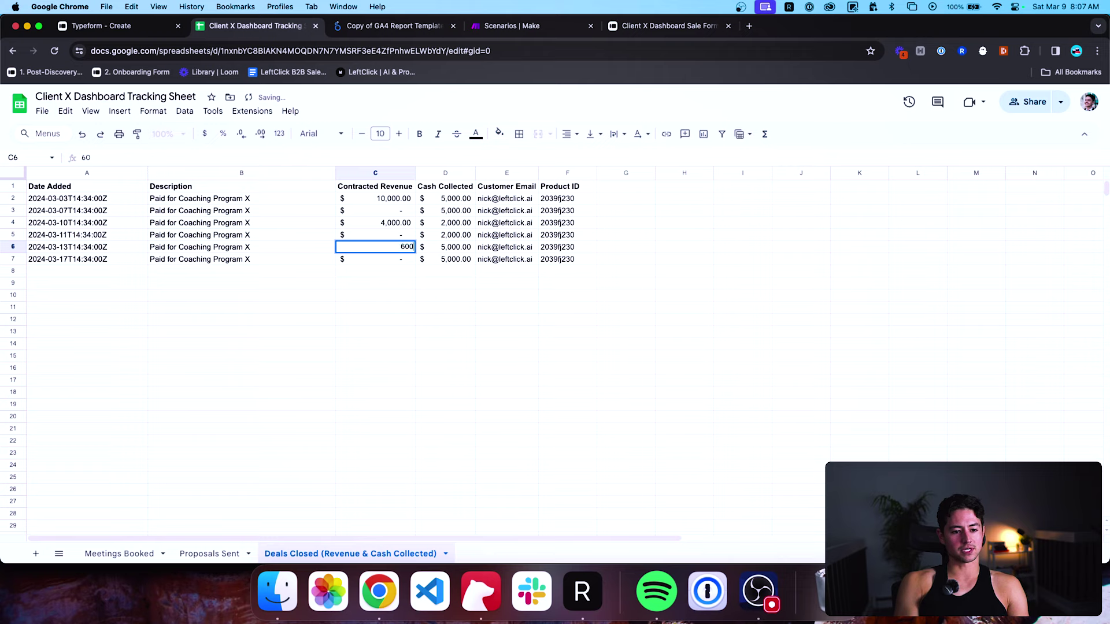
text(0)
key(Tab)
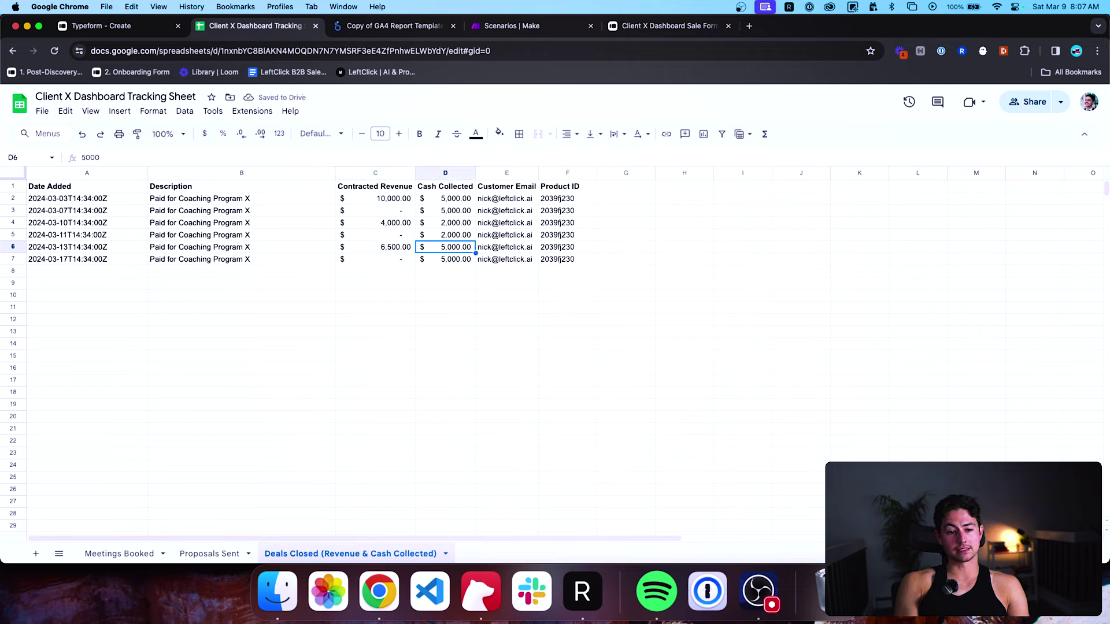
Enter Cash Collected of 3,500 in D6 and 1,500 in D7.
text(300)
key(BackSpace)
text(500)
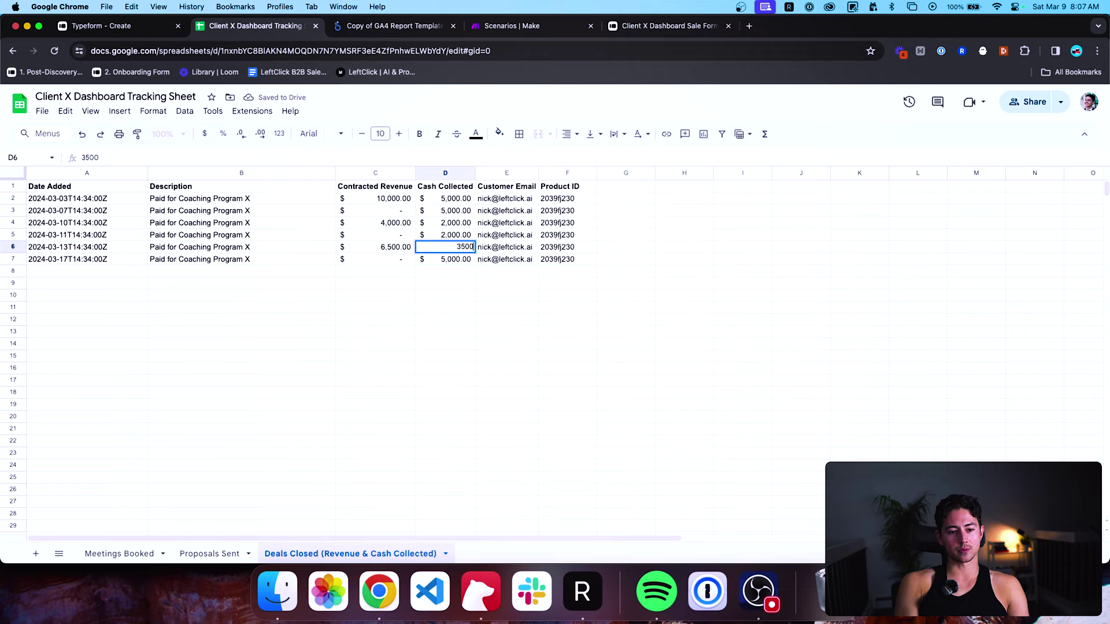
key(Return)
text(1500)
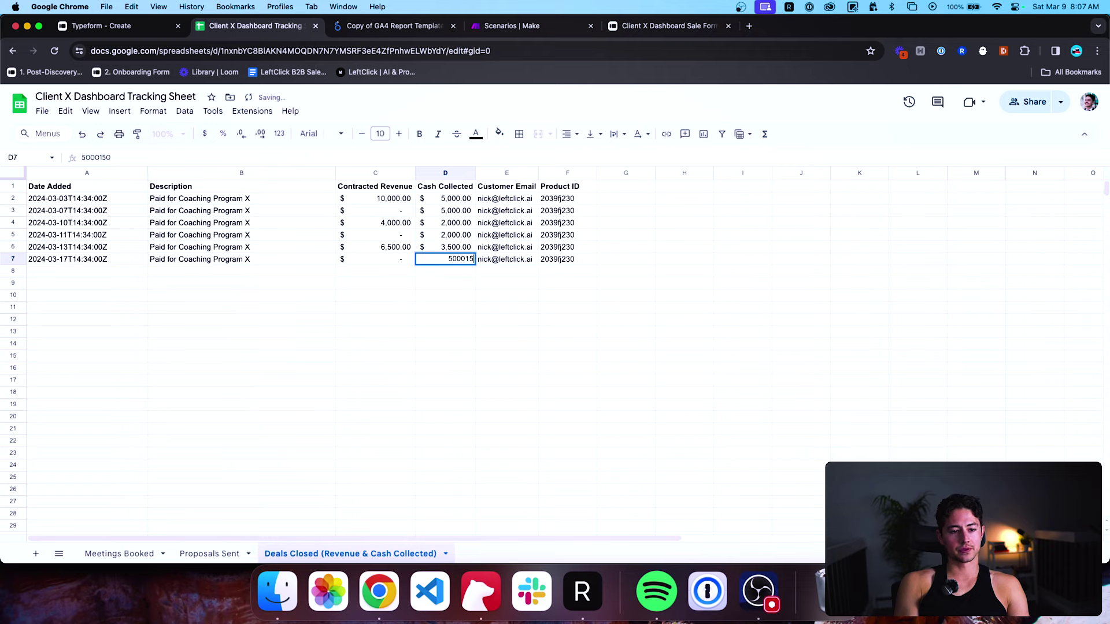
key(Return)
Copy the 17 March deal into row 8 and change its date to 2024-03-18.
key(Left)
key(Left)
key(Left)
key(Up)
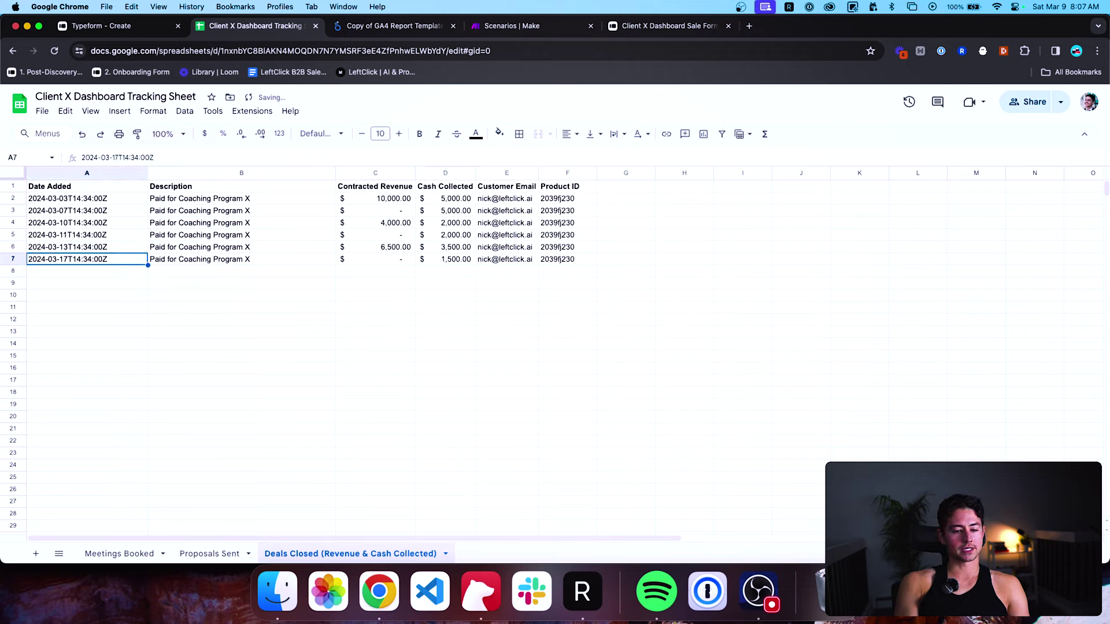
key(super+shift+Right)
key(super+c)
key(Down)
key(super+v)
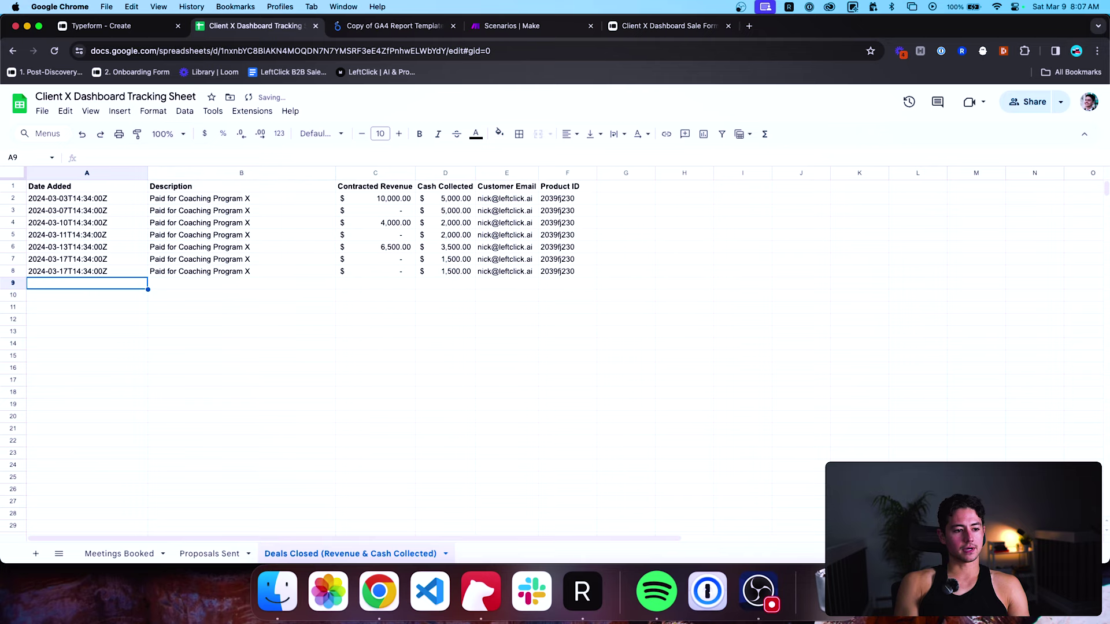
key(Return)
key(BackSpace)
text(8)
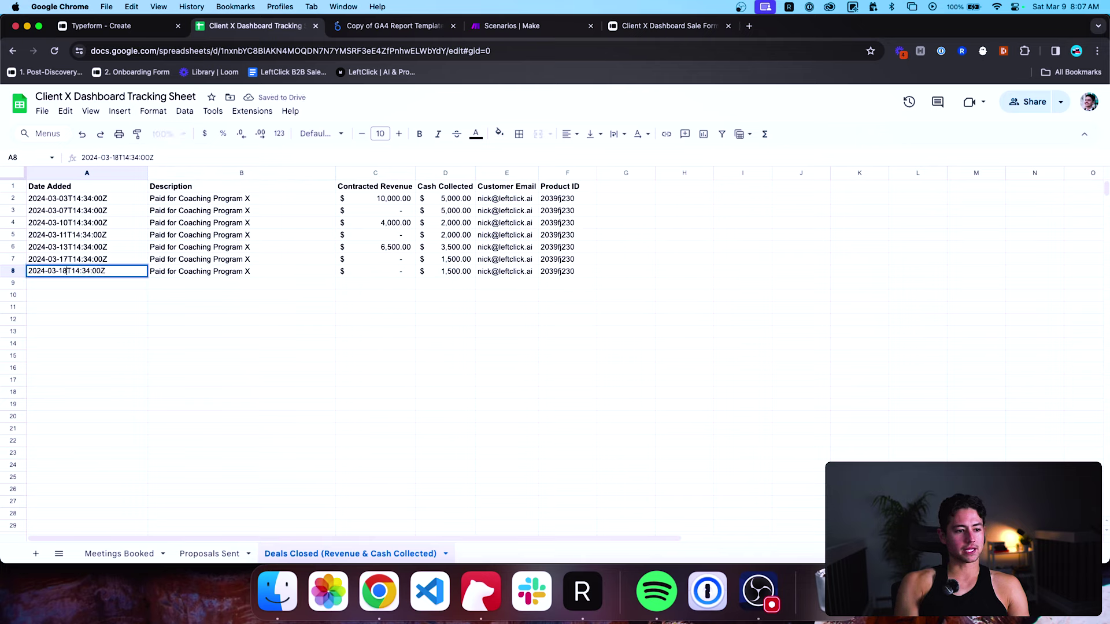
key(Tab)
key(Tab)
key(Tab)
Check the customer email and Product ID cells in rows 7 and 8.
key(Up)
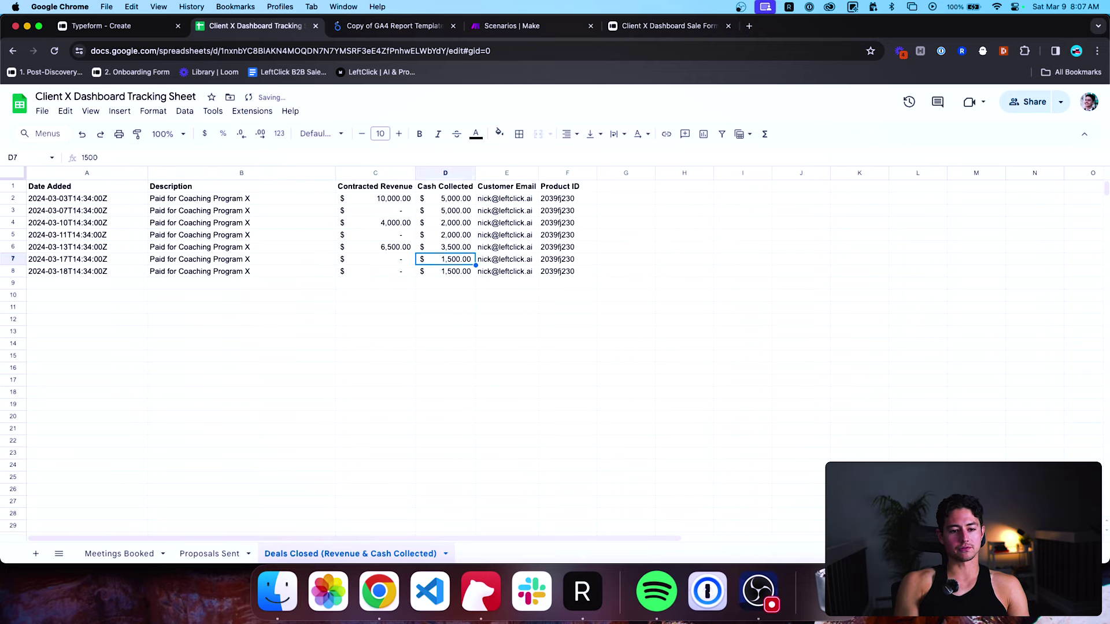
key(Right)
key(Down)
key(Right)
key(Up)
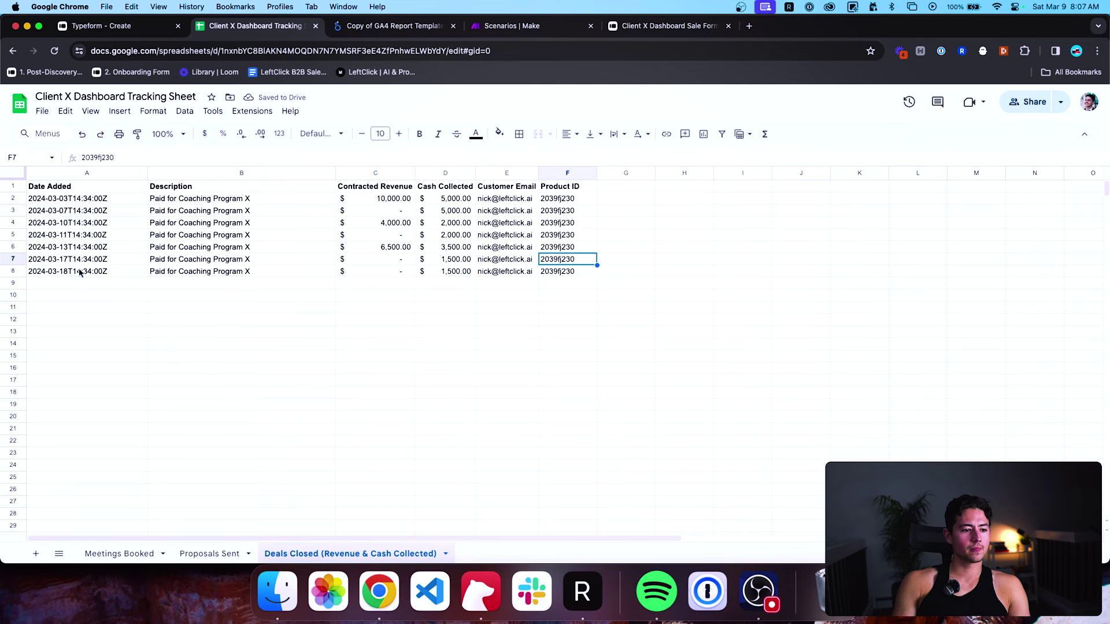
Review the Meetings Booked, Proposals Sent and Deals Closed revenue cells, then return to Looker Studio.
click(81, 272)
click(87, 307)
click(114, 554)
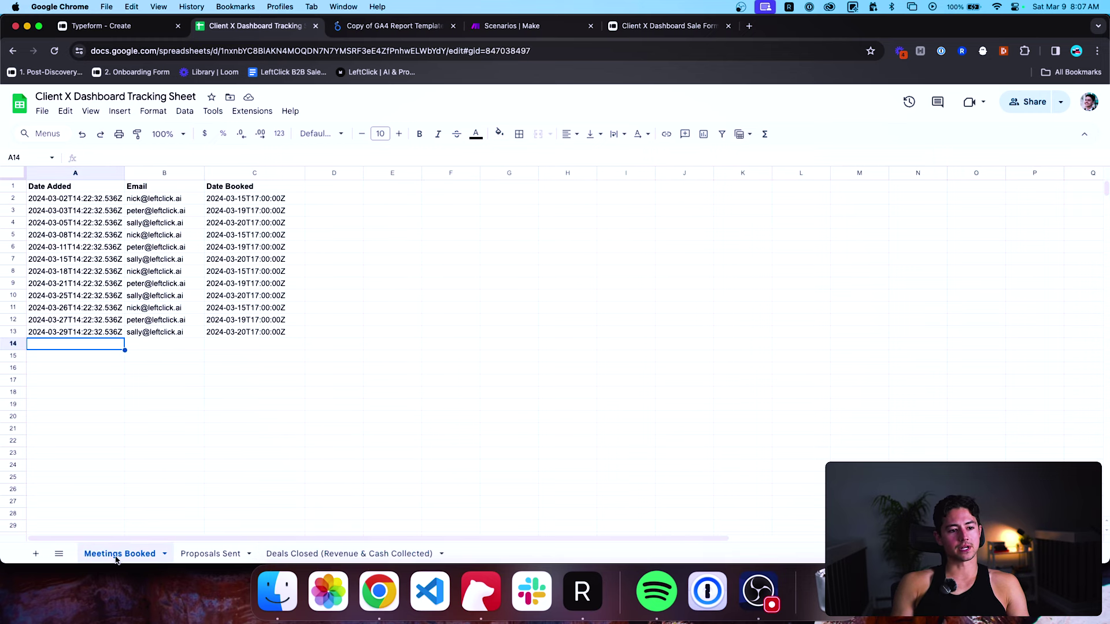
click(199, 554)
click(298, 554)
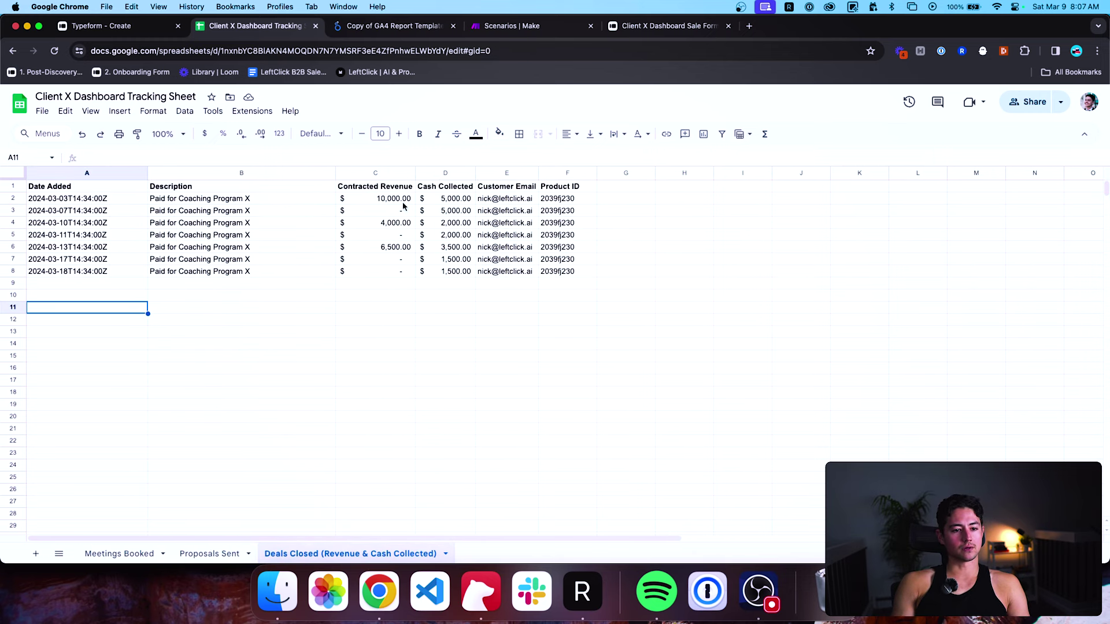
click(209, 554)
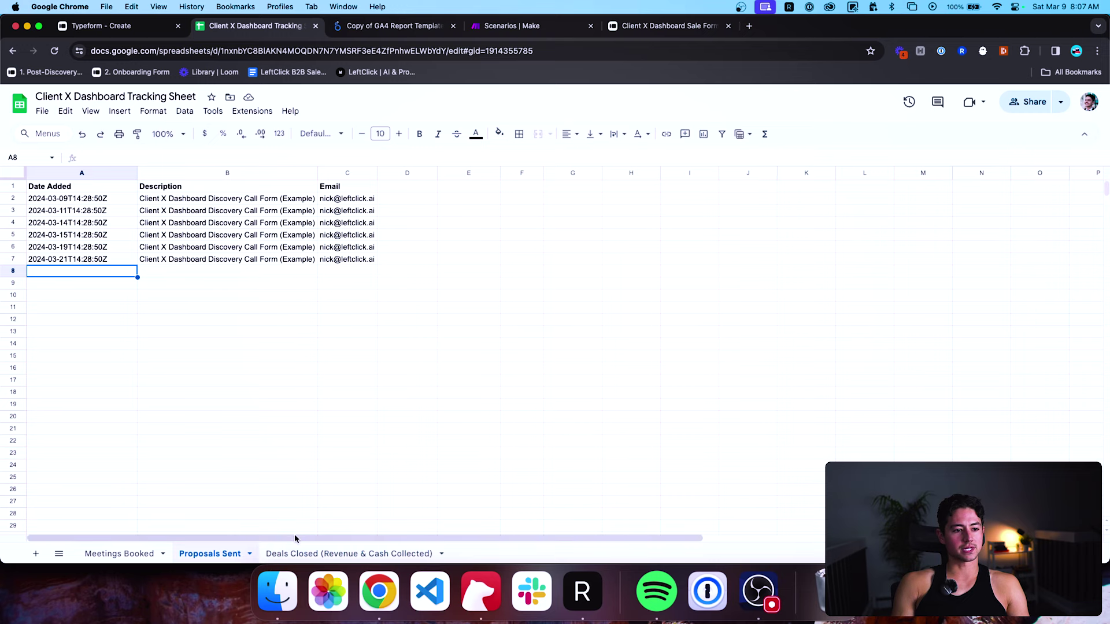
click(300, 553)
click(398, 215)
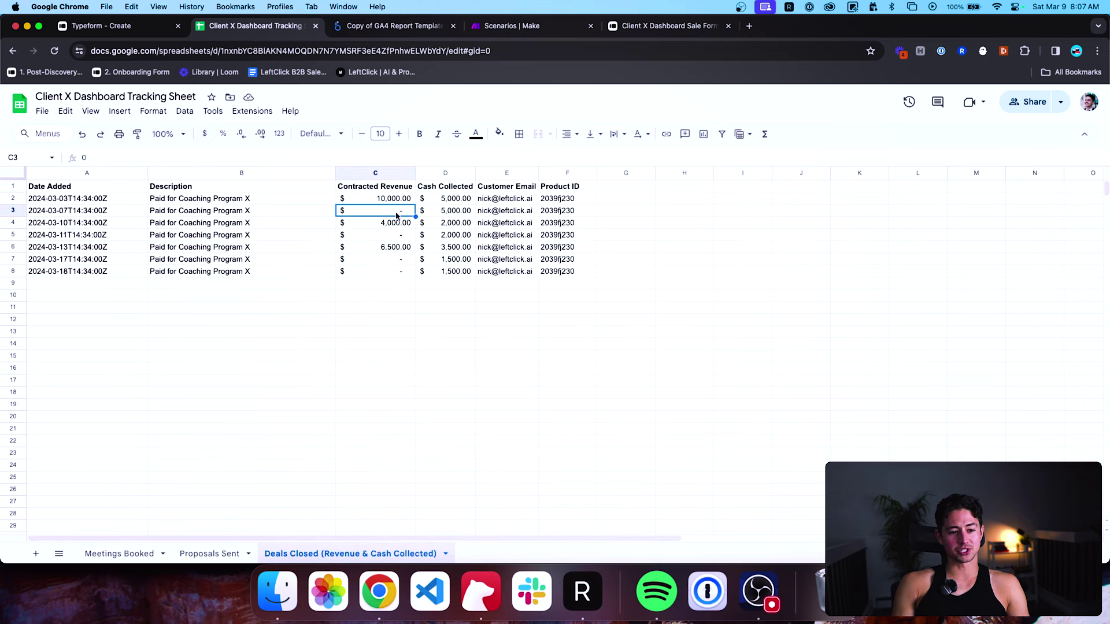
click(398, 237)
click(399, 260)
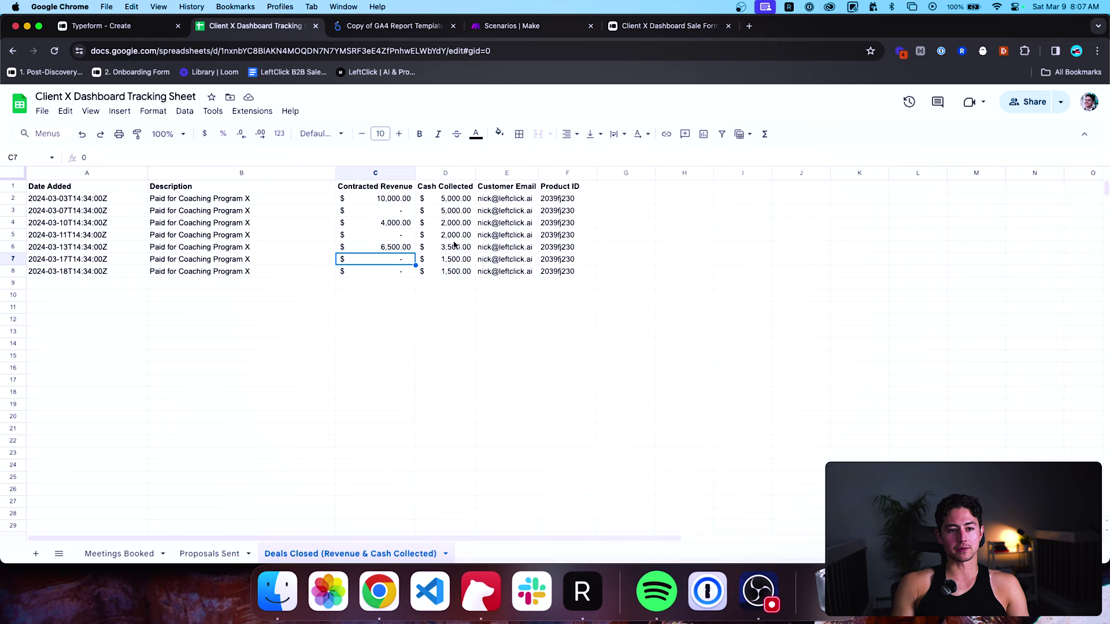
key(ctrl+Tab)
Replace 'Copy of GA4 Report Template' in the report name field with 'Client X Sales Dashboard Example'.
double_click(210, 189)
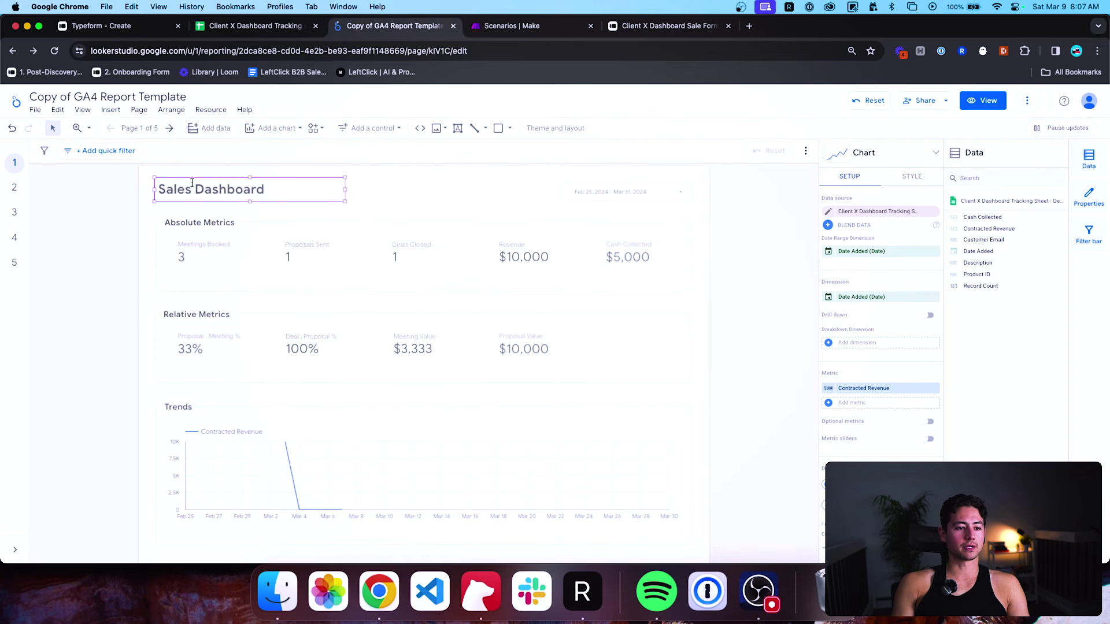
click(126, 97)
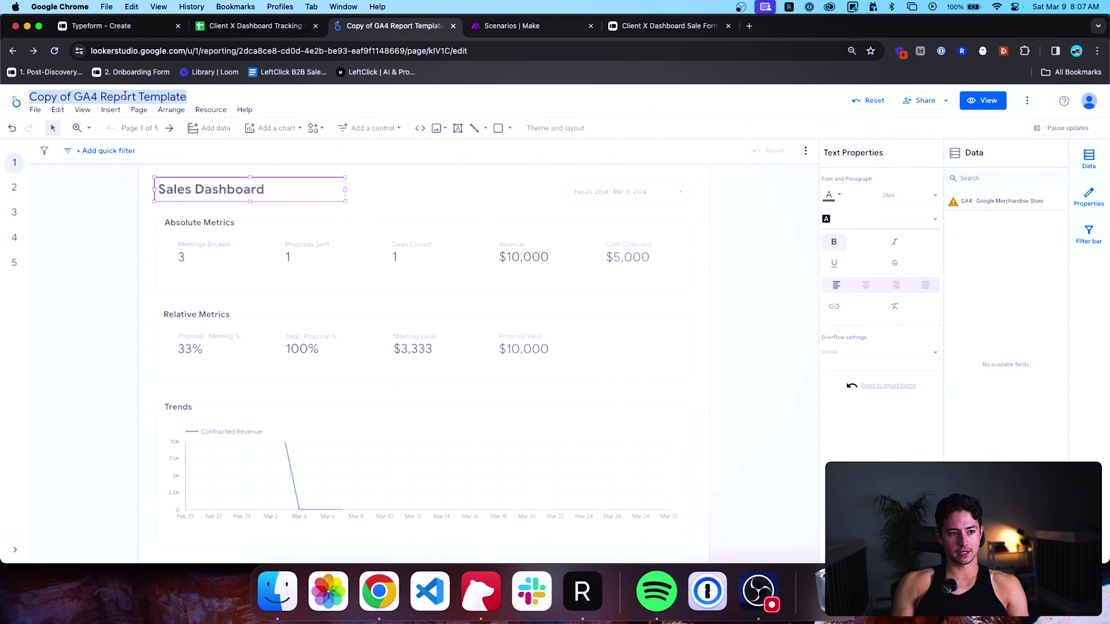
text(CLient X)
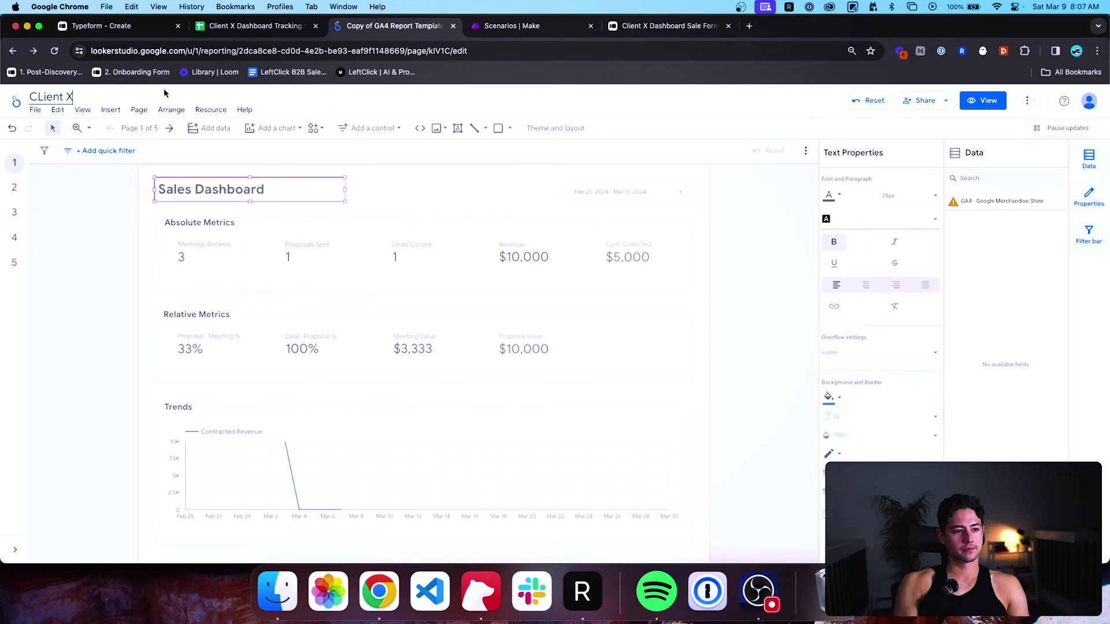
key(super+a)
key(BackSpace)
text(Cli)
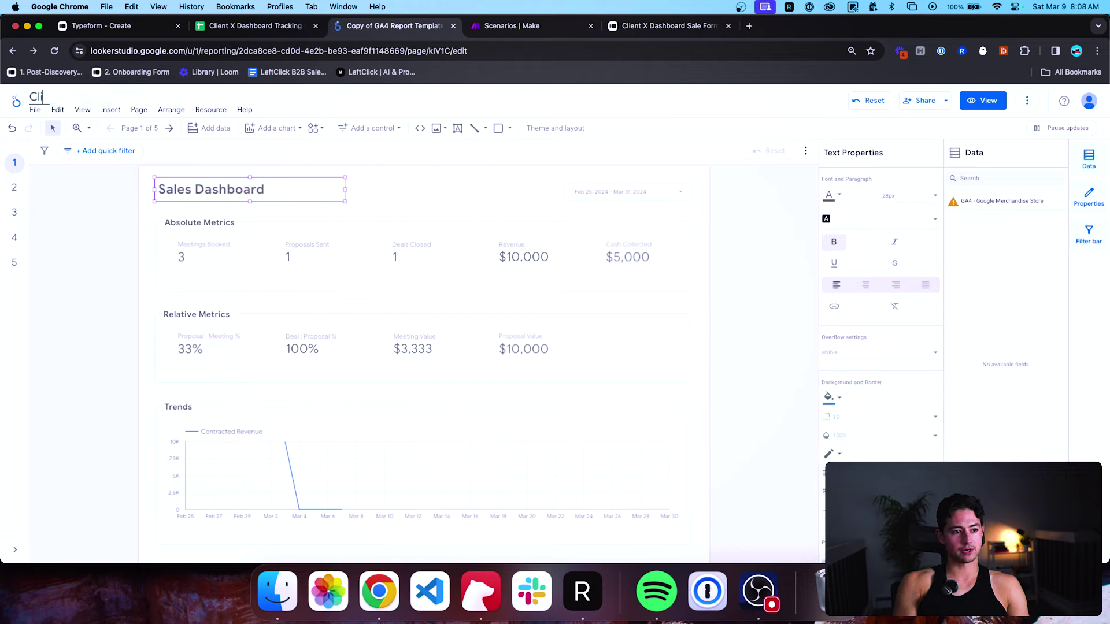
text(ent X)
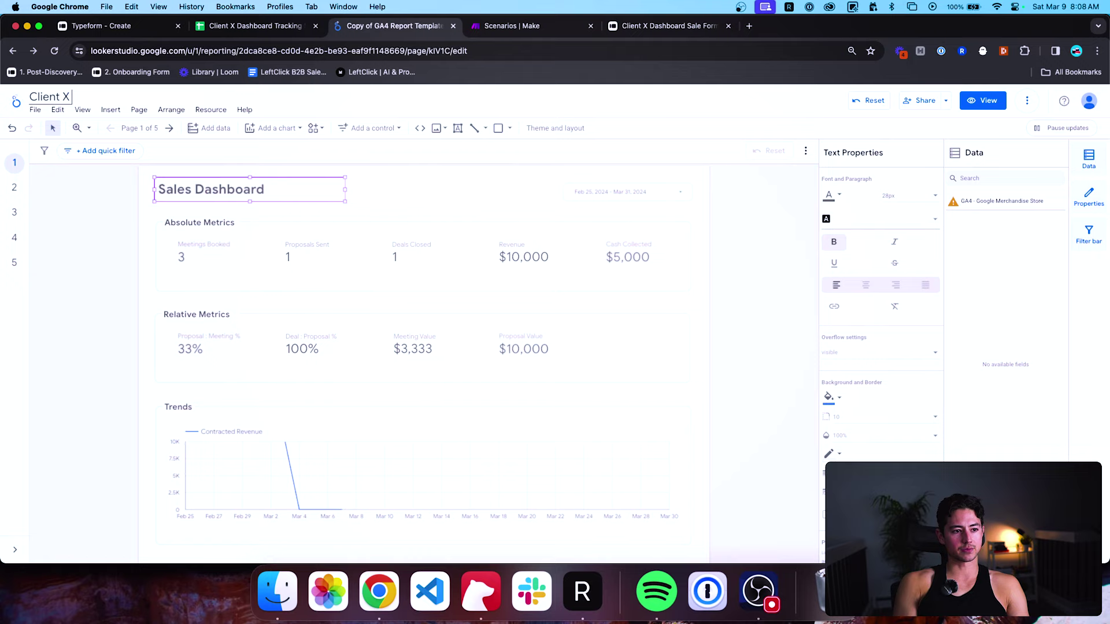
text( Dashboard)
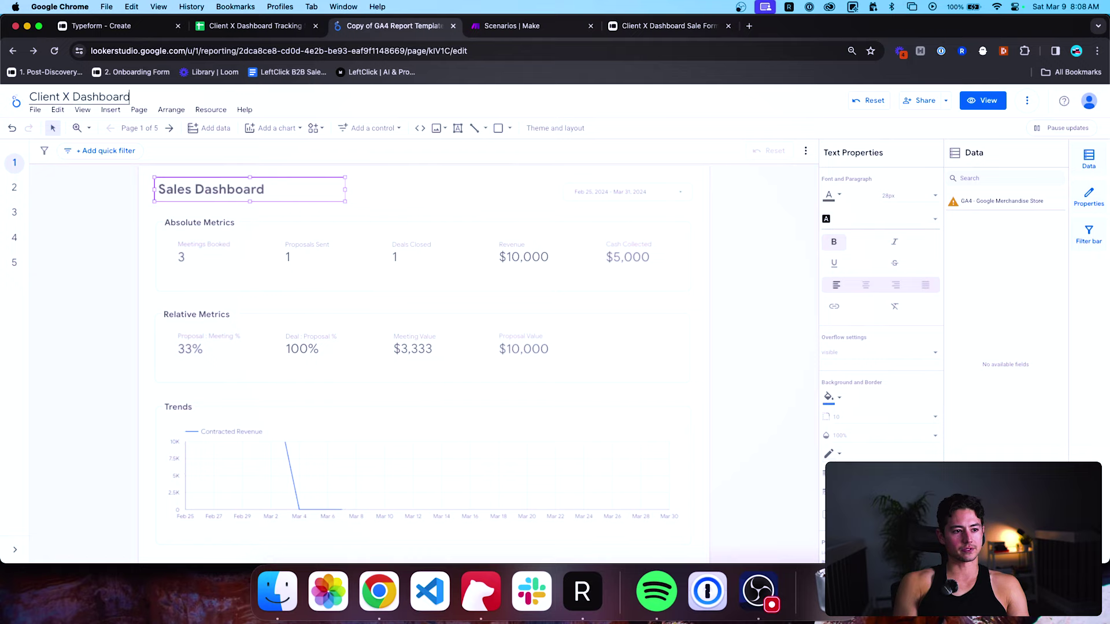
click(73, 96)
text(Sales)
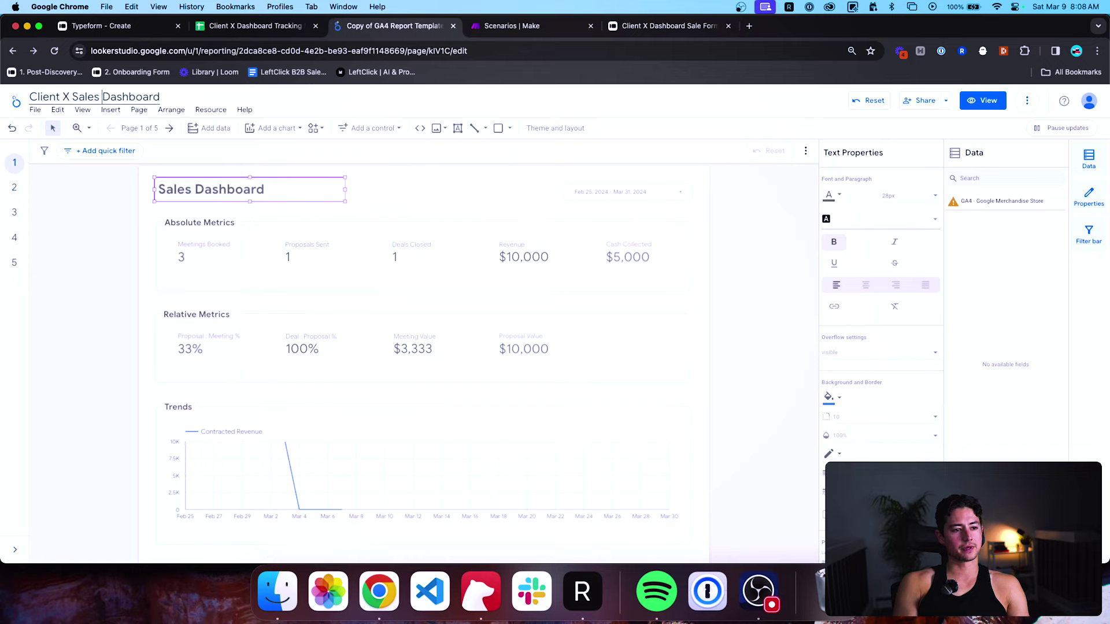
key(super+a)
text(Example)
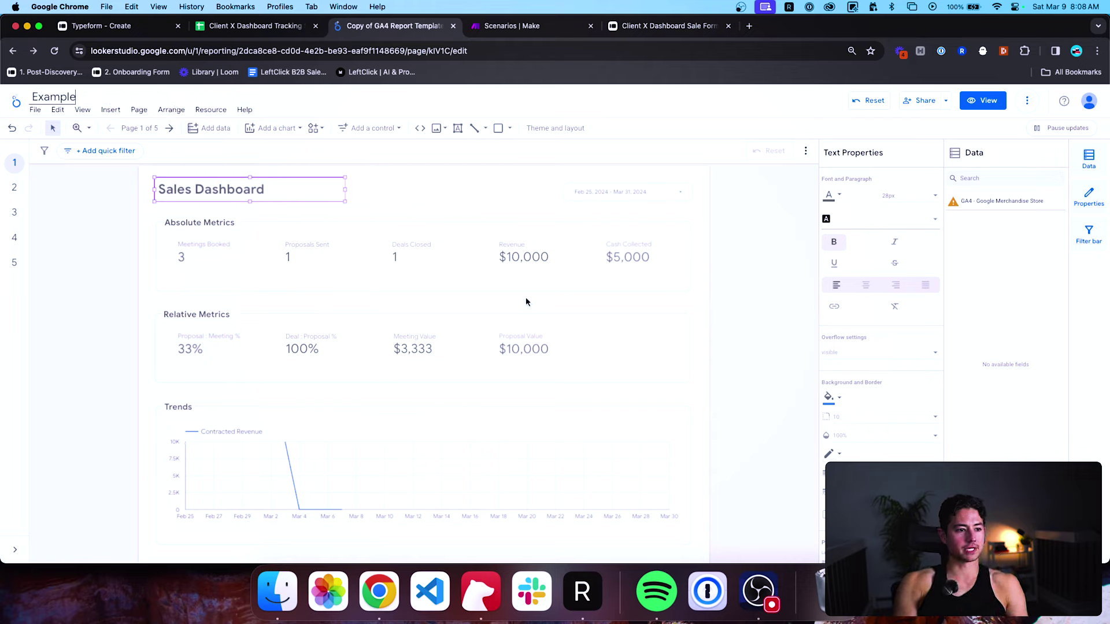
key(super+a)
text(Clie)
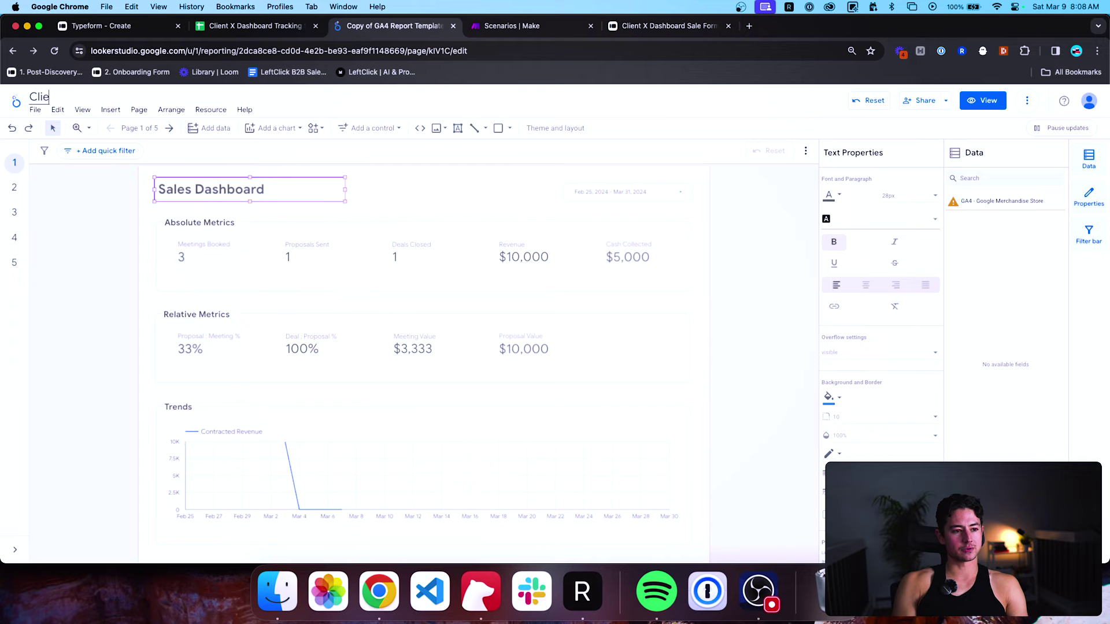
text(nt X Sales)
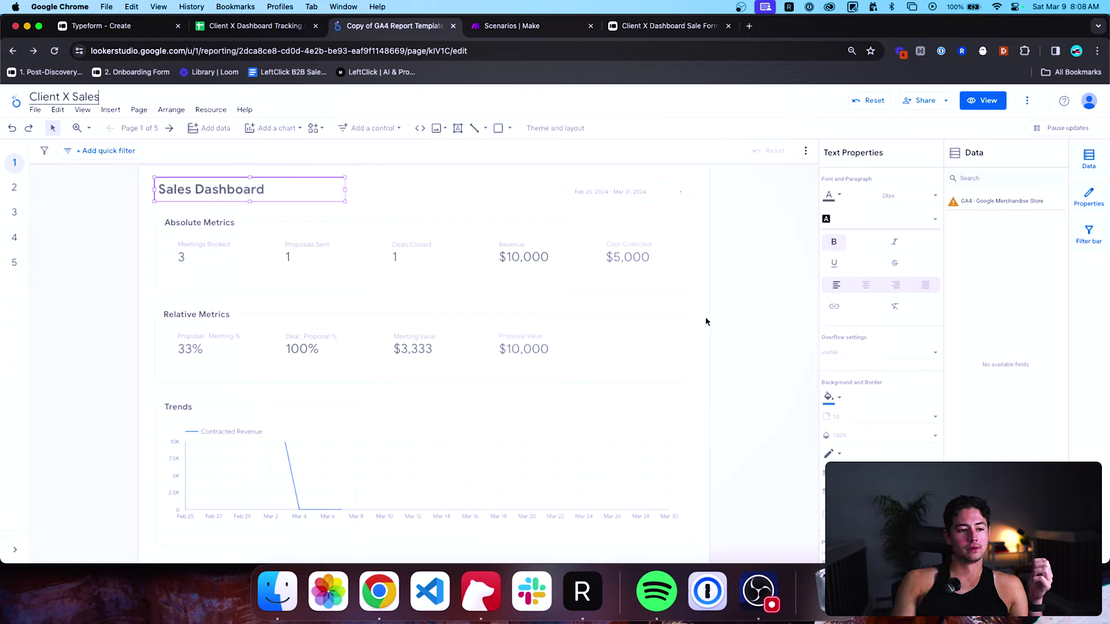
text( Dashboard Example)
Confirm the new report name and reload the data with More options > Refresh data.
click(706, 317)
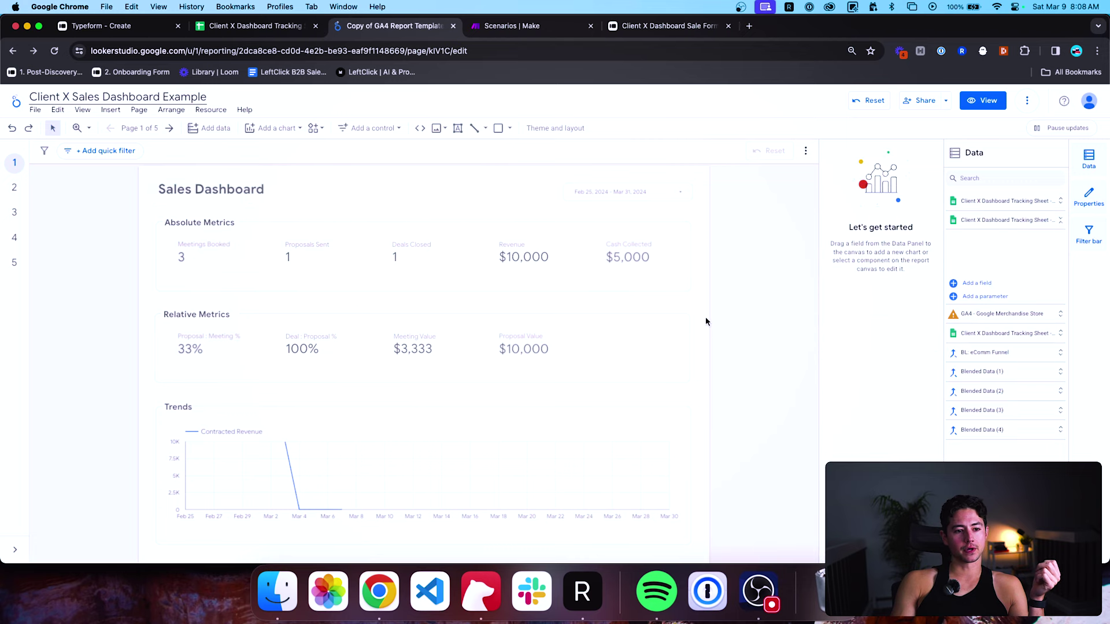
scroll(680, 292, down, 1)
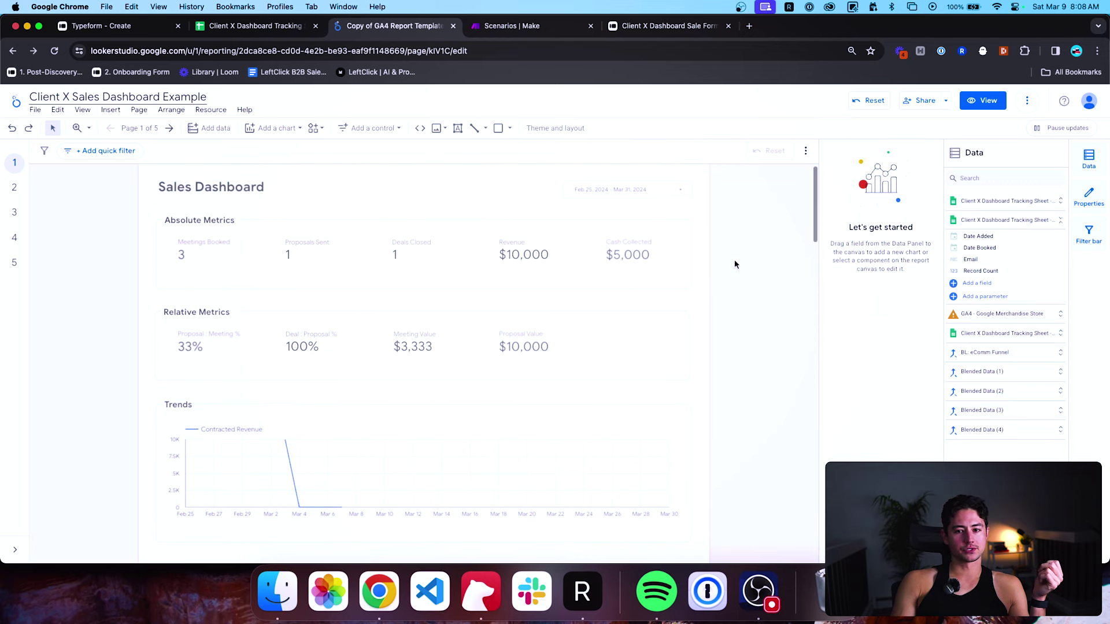
click(1028, 101)
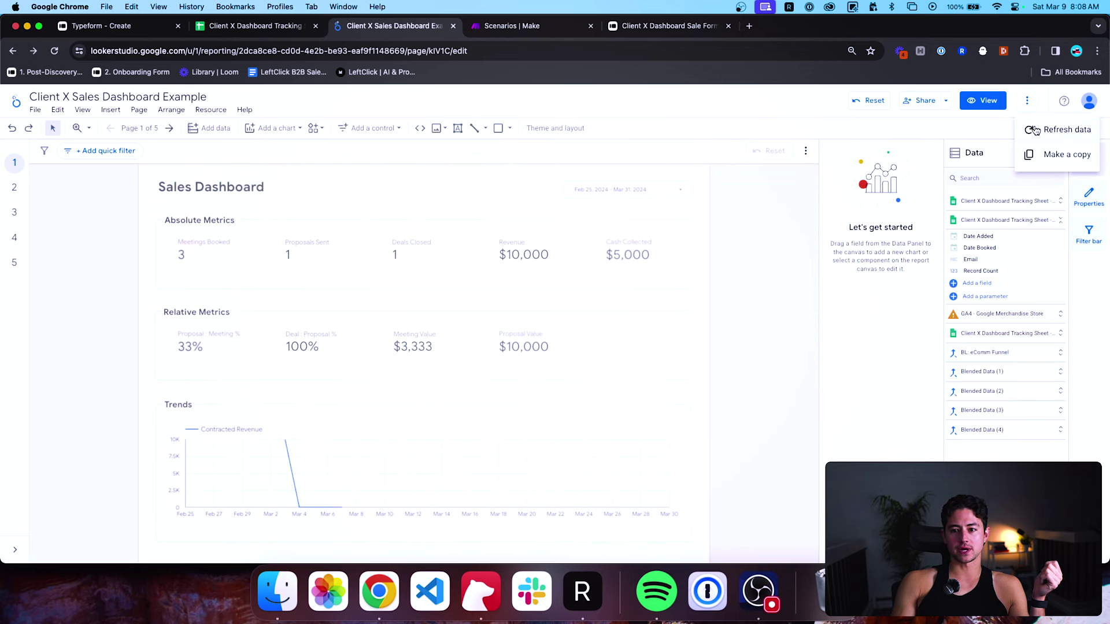
click(1041, 139)
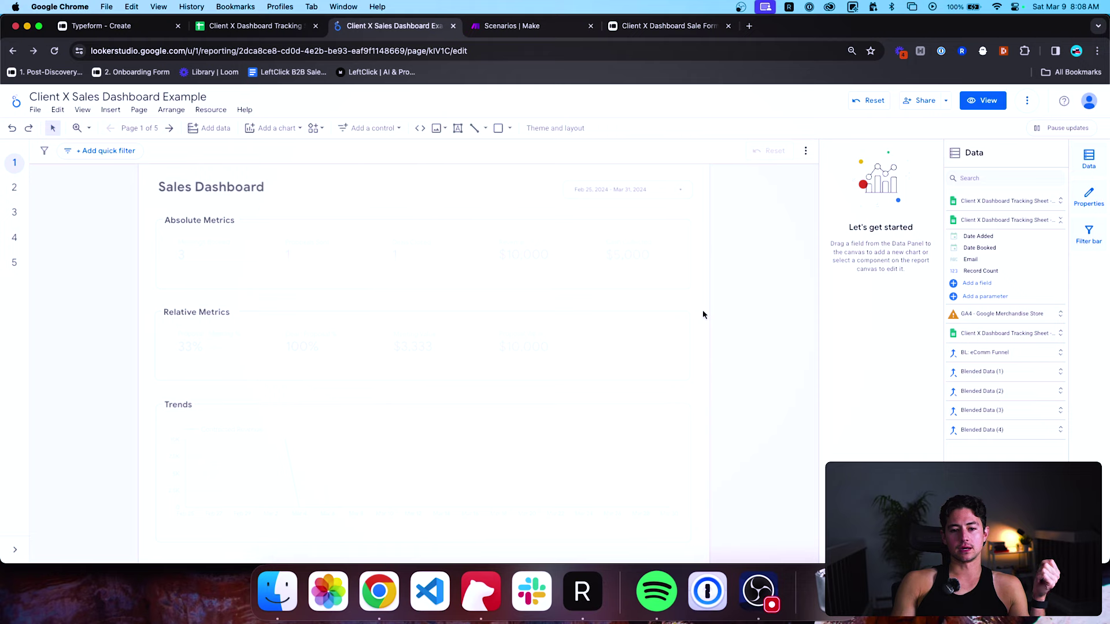
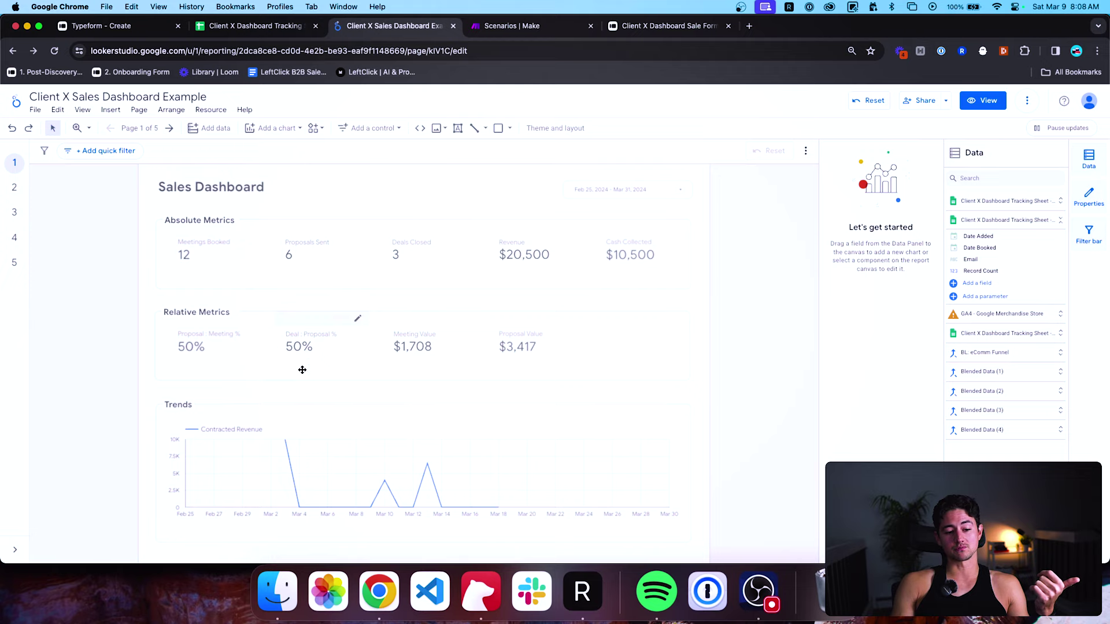
Select the Trends line chart of Contracted Revenue by Date Added to edit its setup.
scroll(300, 370, down, 1)
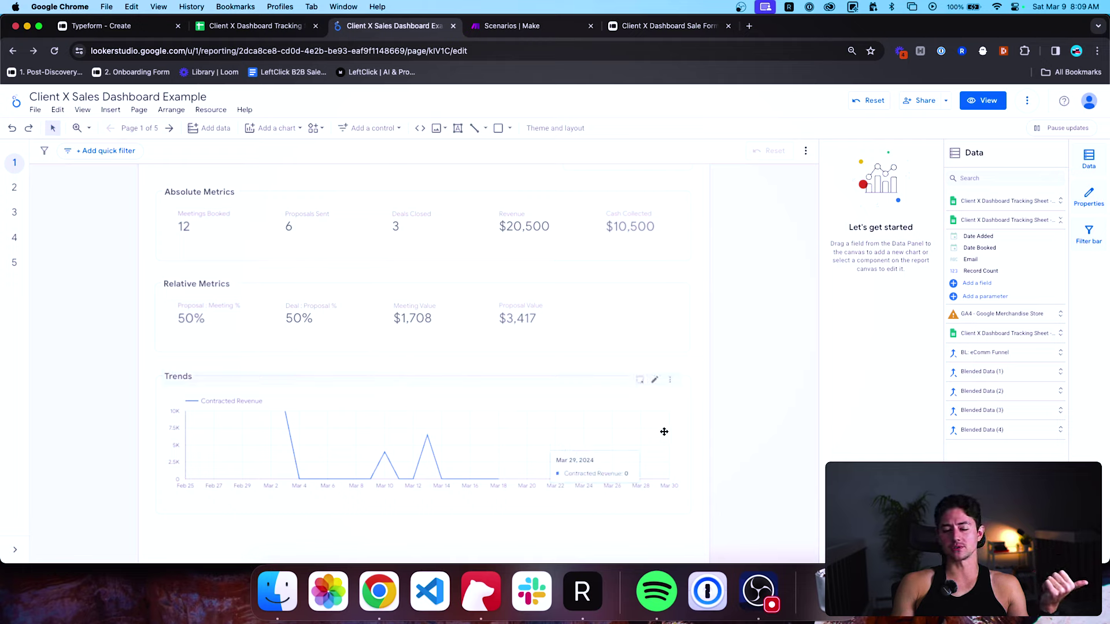
click(635, 437)
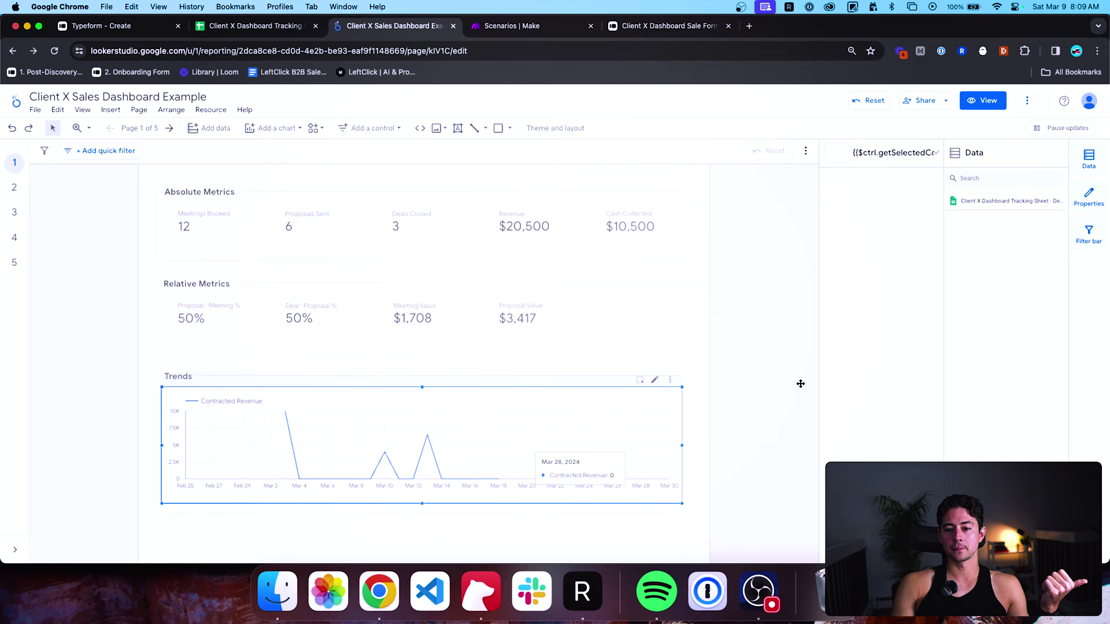
scroll(607, 414, down, 1)
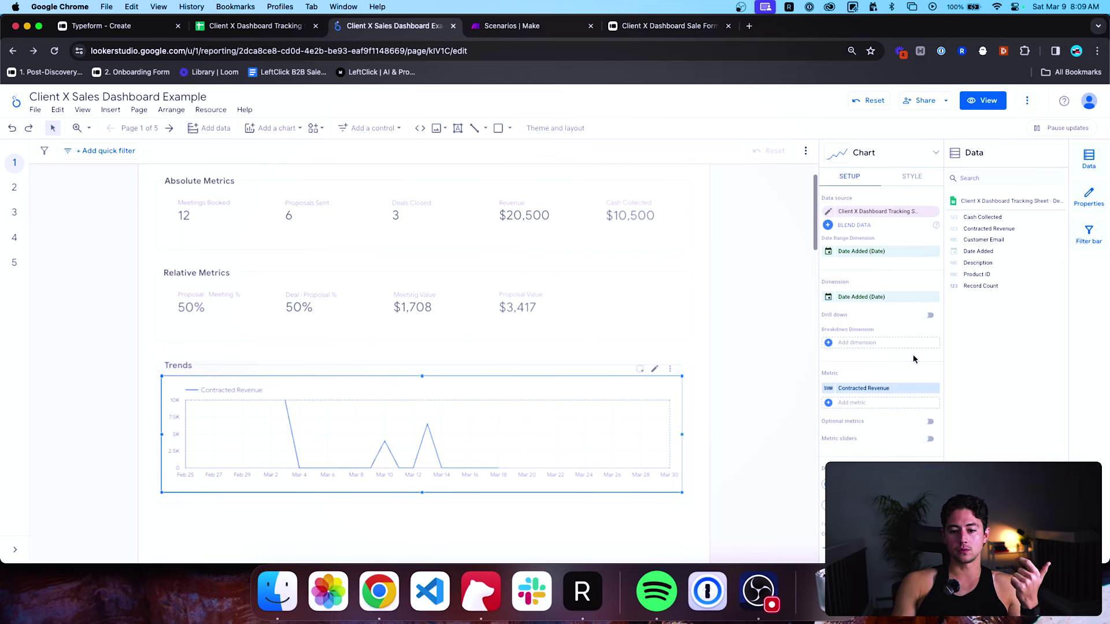
scroll(498, 405, down, 3)
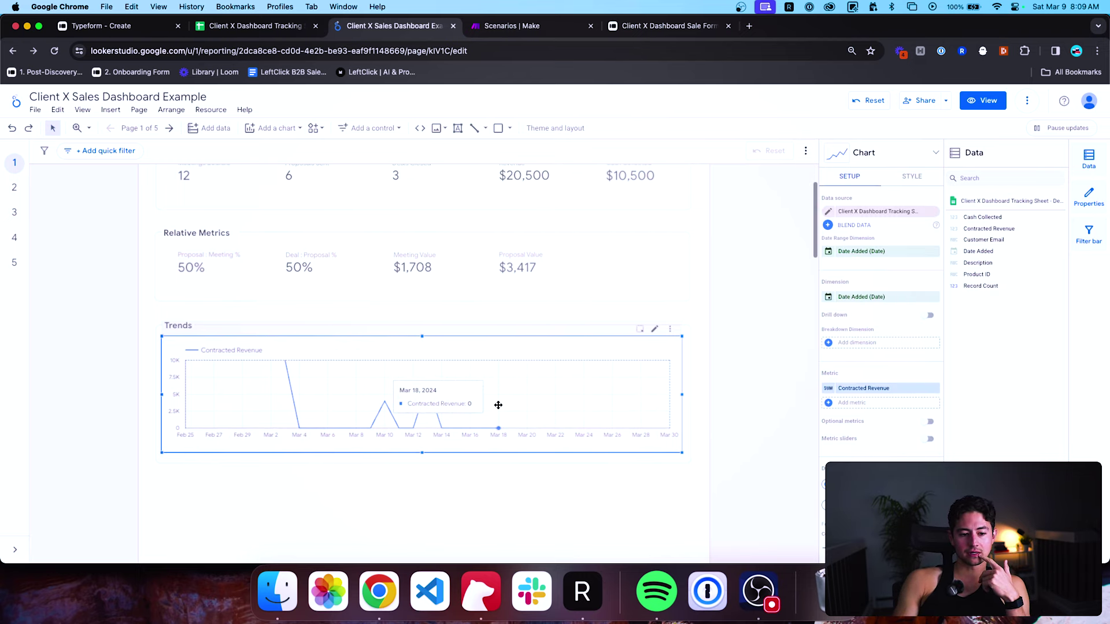
In Contracted Revenue's settings, try running delta and running sum, then remove the running calculation.
click(828, 390)
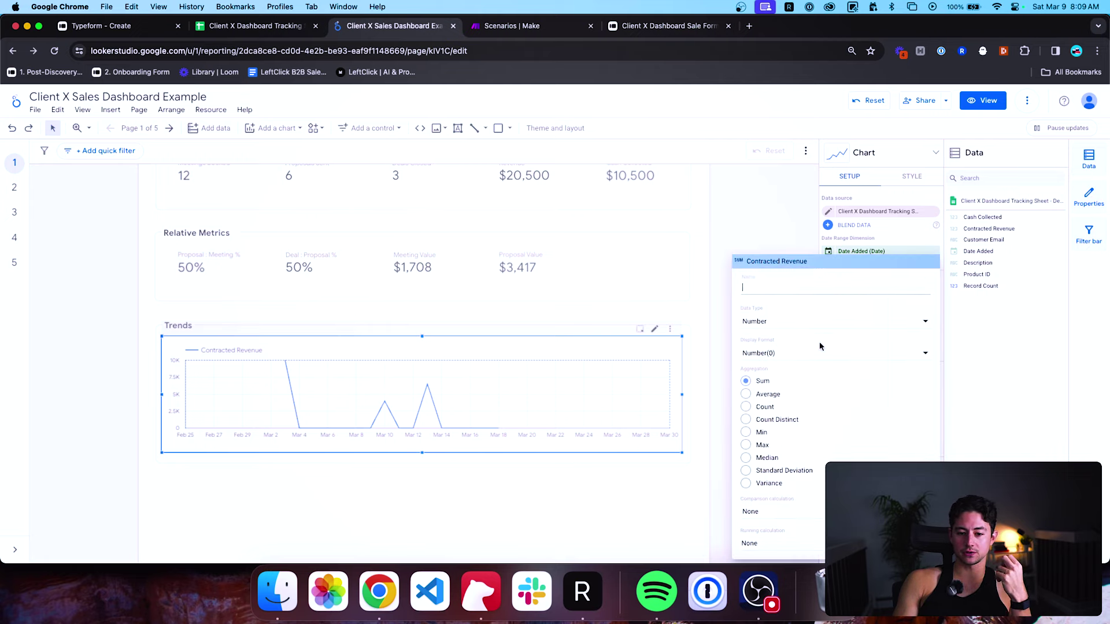
scroll(820, 342, down, 2)
scroll(817, 370, up, 1)
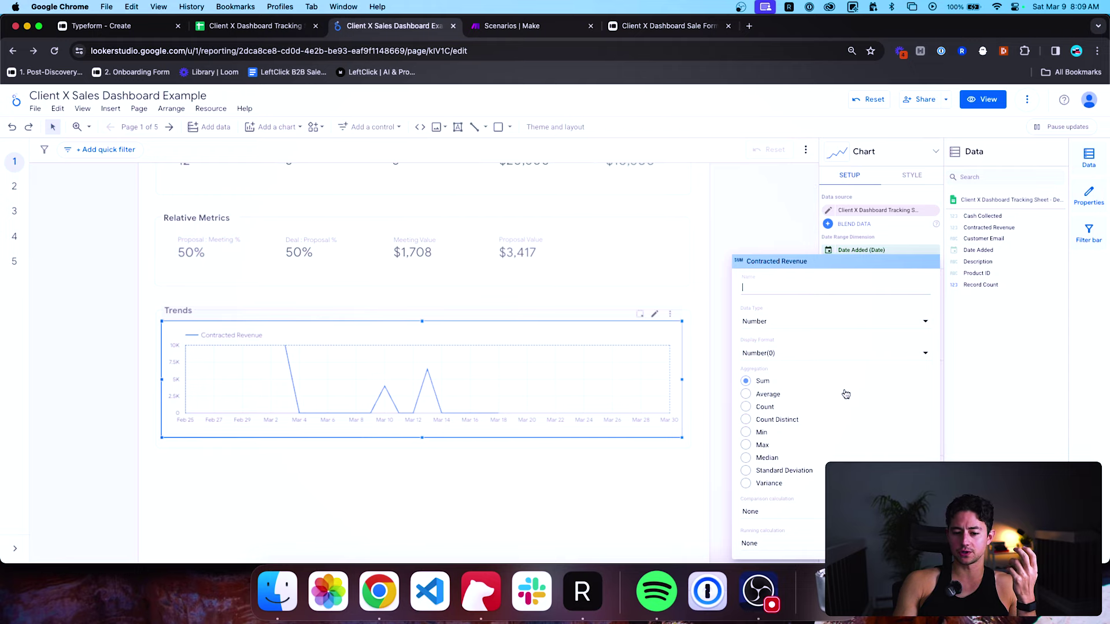
click(820, 539)
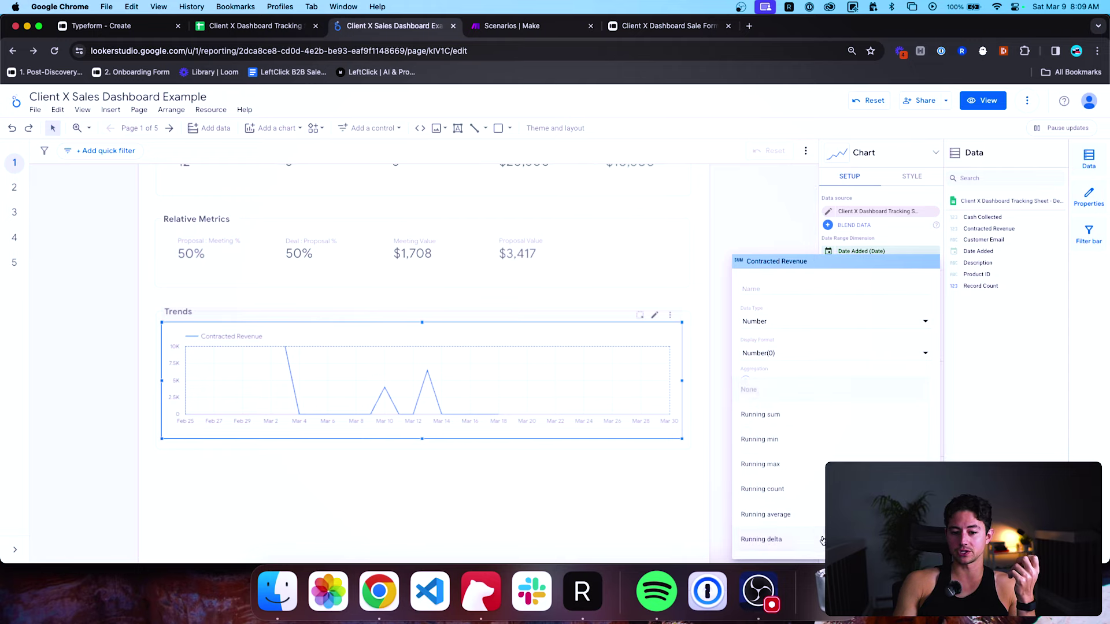
click(820, 539)
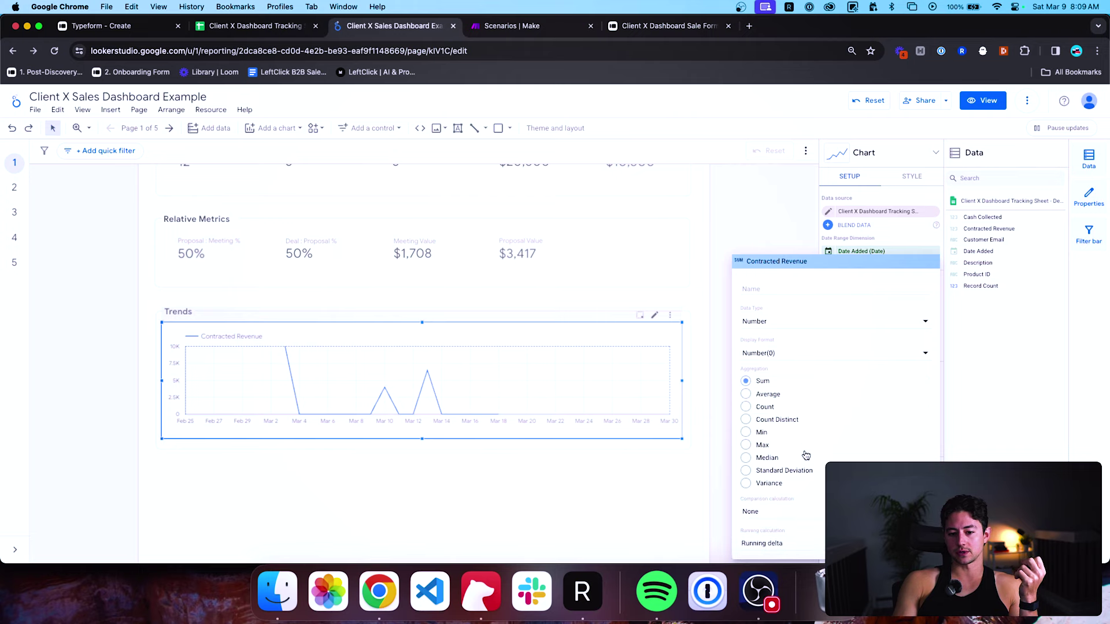
click(819, 546)
click(815, 426)
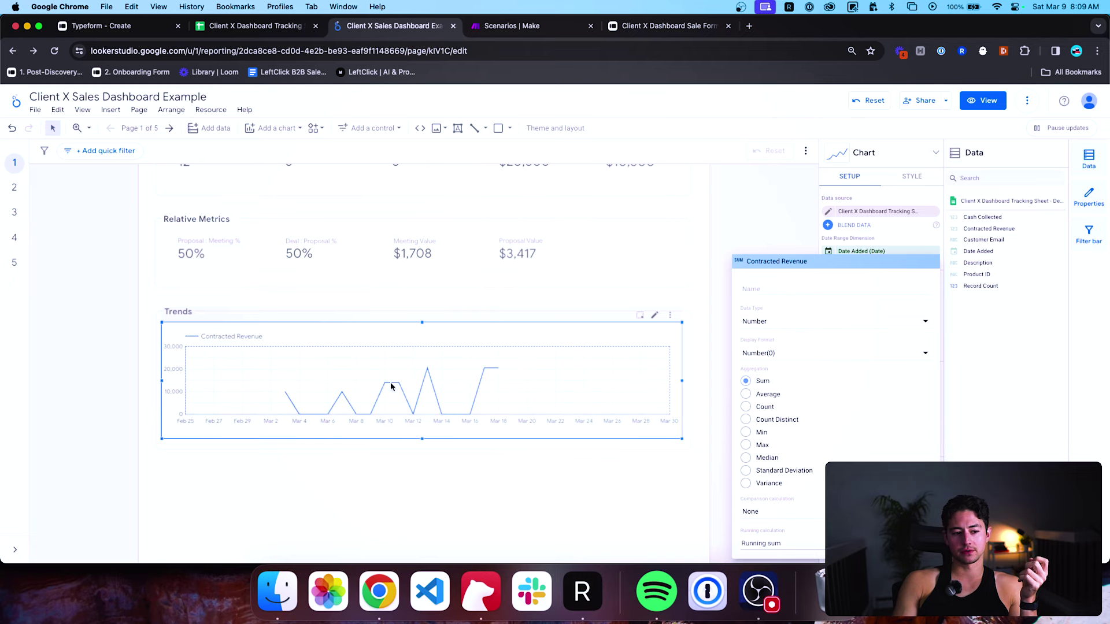
click(786, 546)
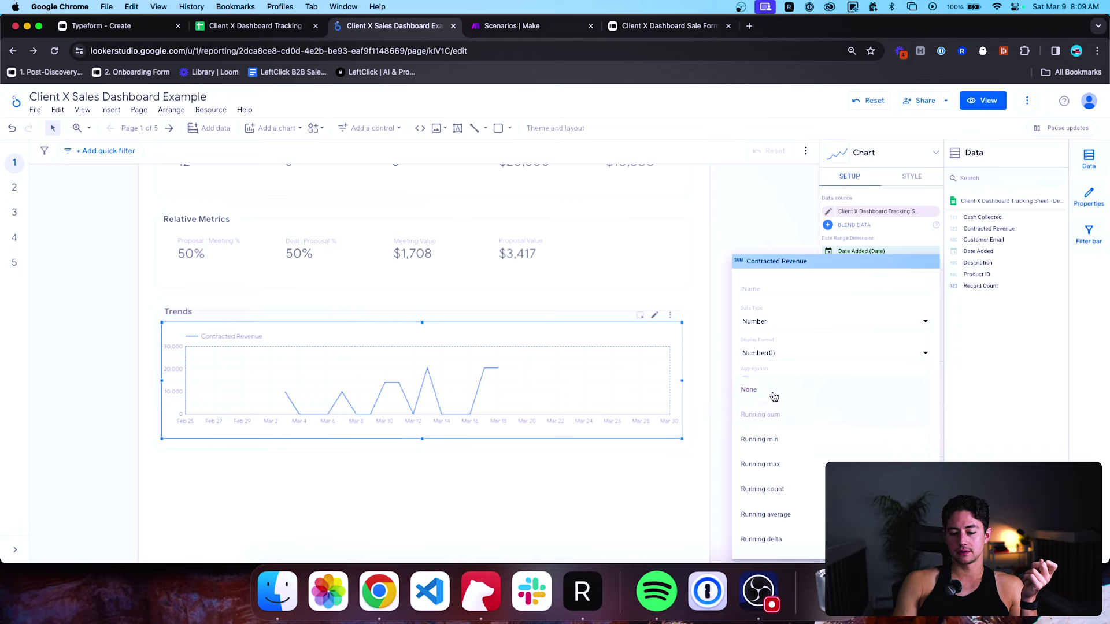
scroll(774, 423, down, 1)
scroll(775, 422, up, 1)
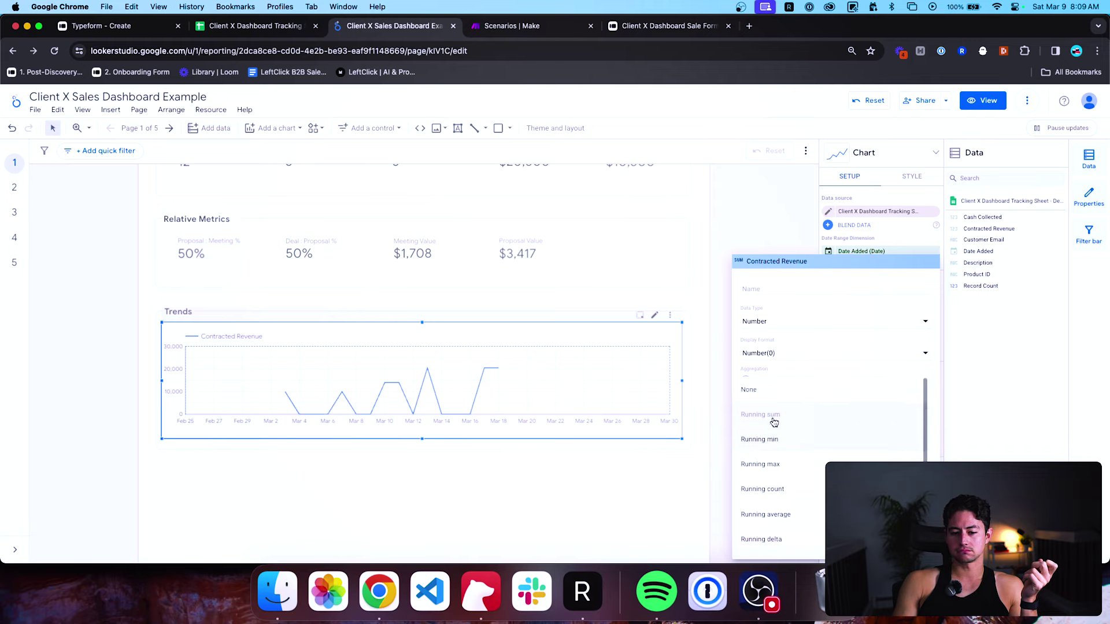
click(776, 398)
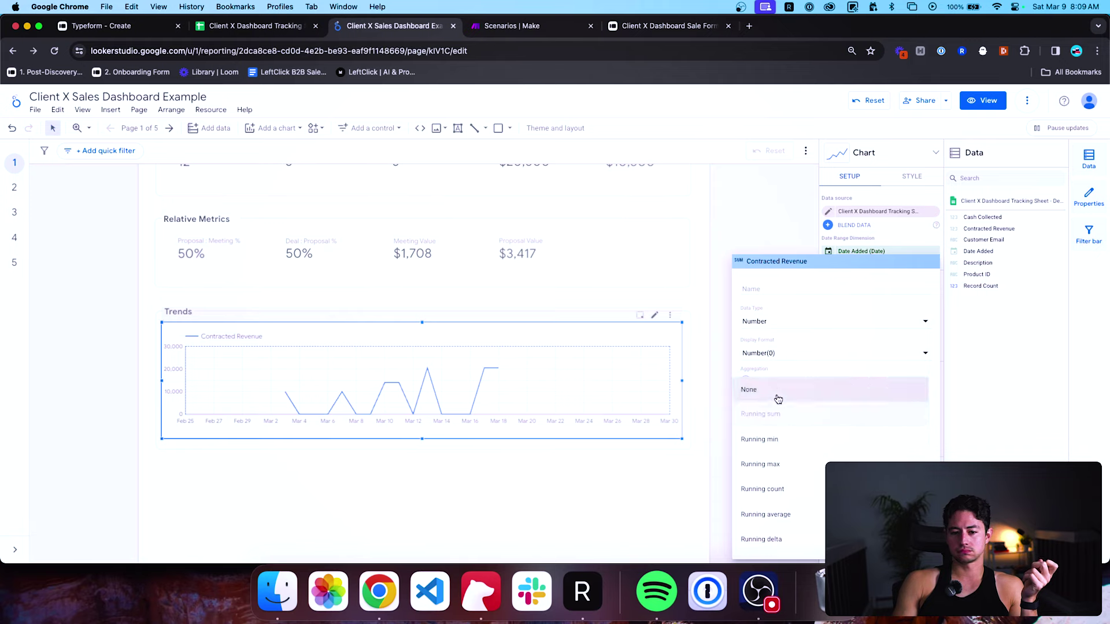
Set Contracted Revenue's data type to USD - US Dollar currency with a running sum.
click(810, 329)
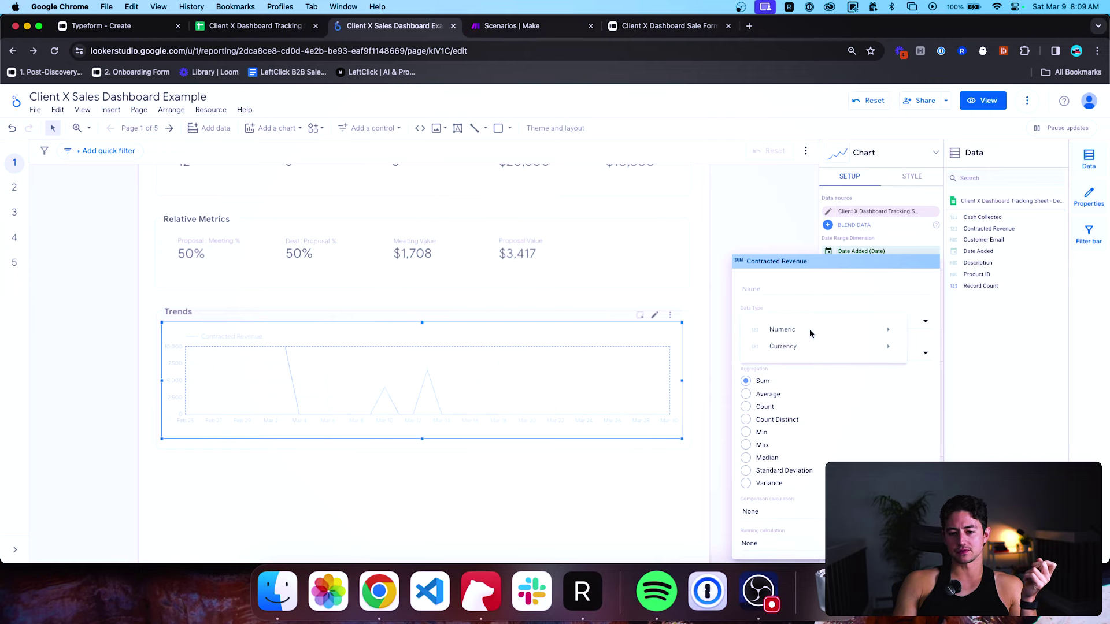
mouse_move(812, 347)
scroll(934, 359, down, 2)
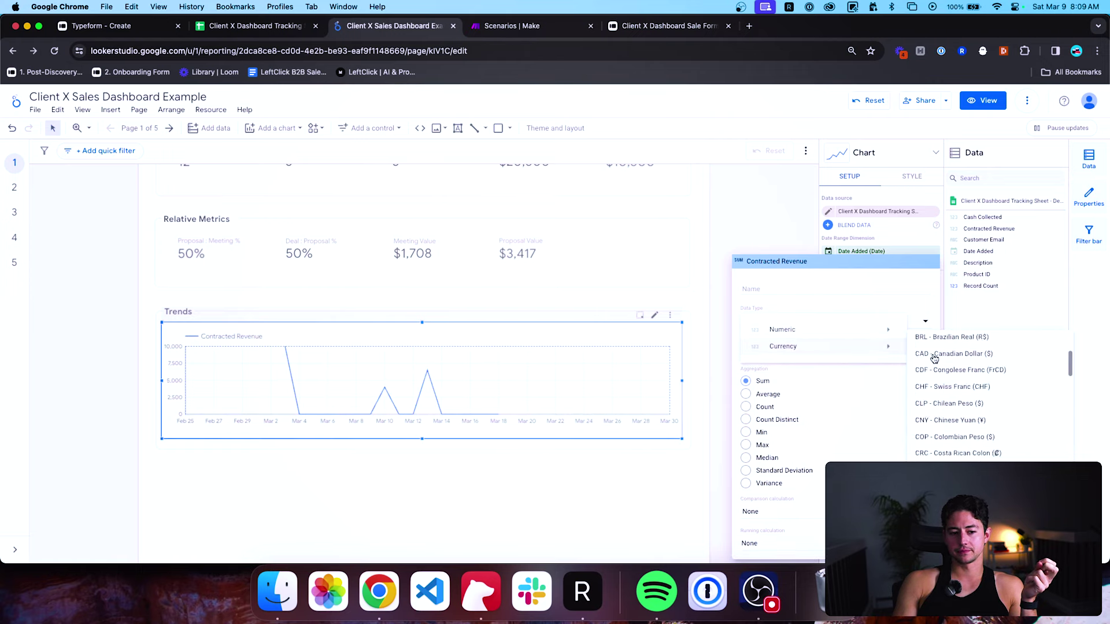
scroll(934, 359, down, 15)
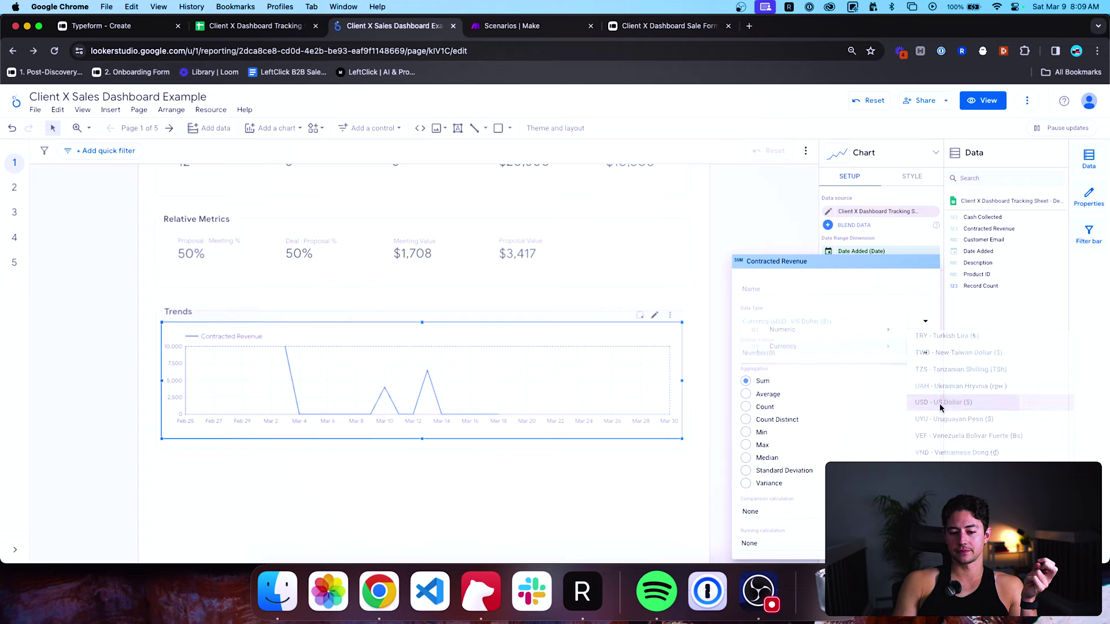
click(941, 405)
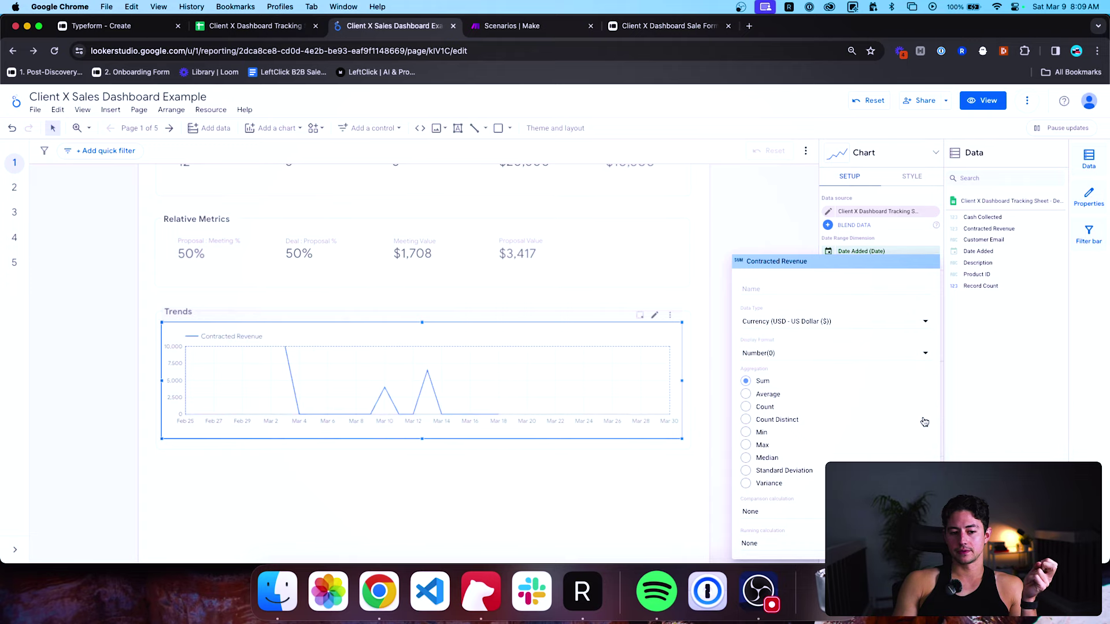
click(835, 543)
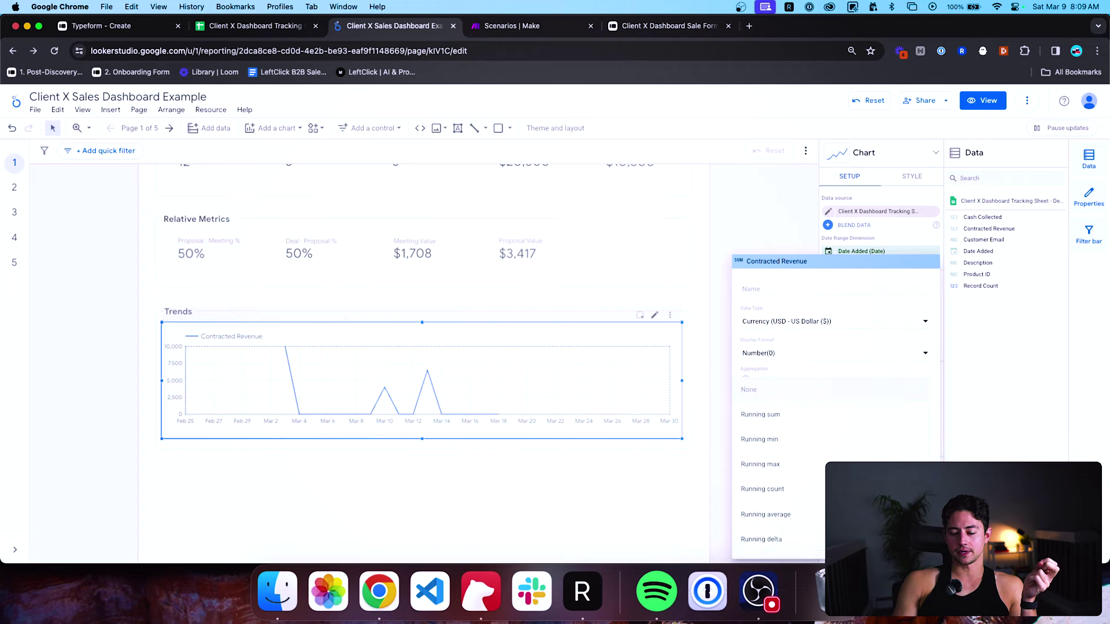
click(834, 423)
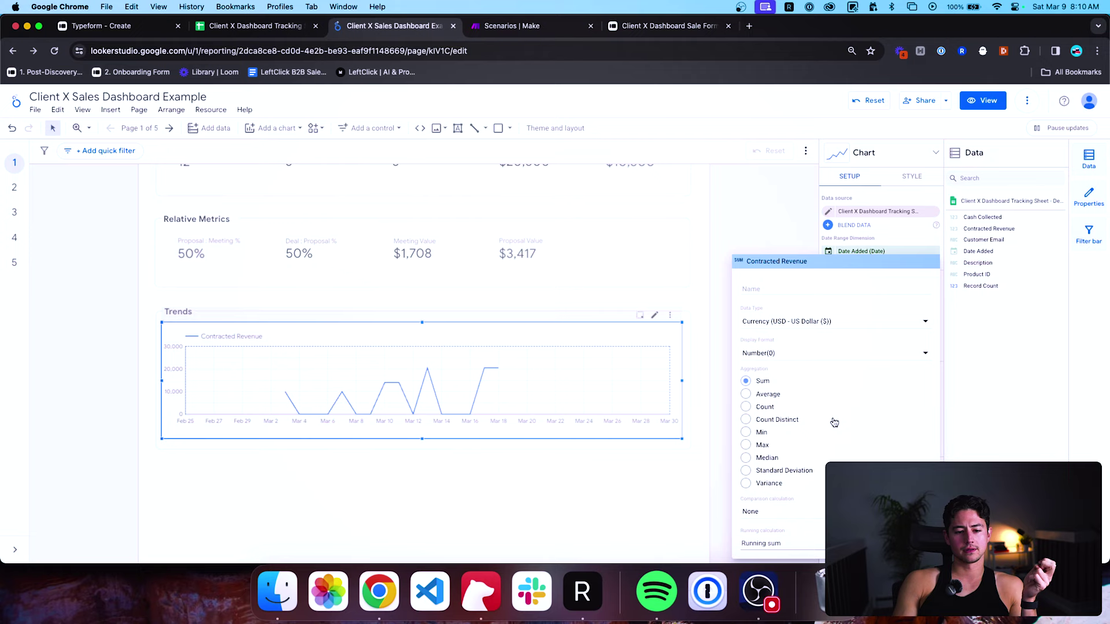
click(892, 237)
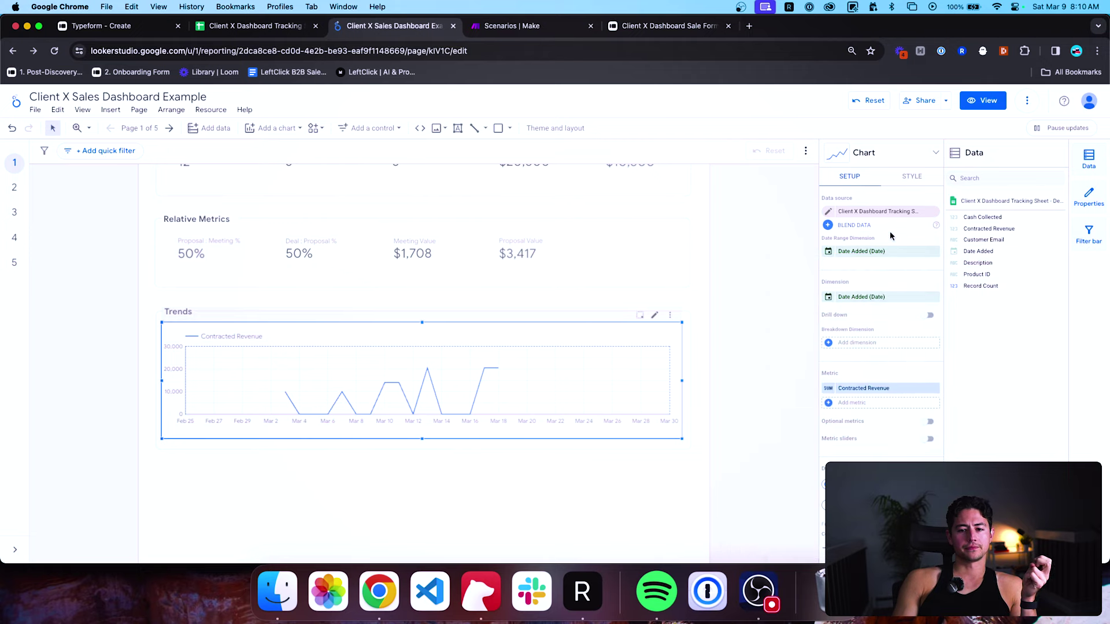
Make the line cumulative in Style and turn off the metric's running sum calculation.
click(906, 181)
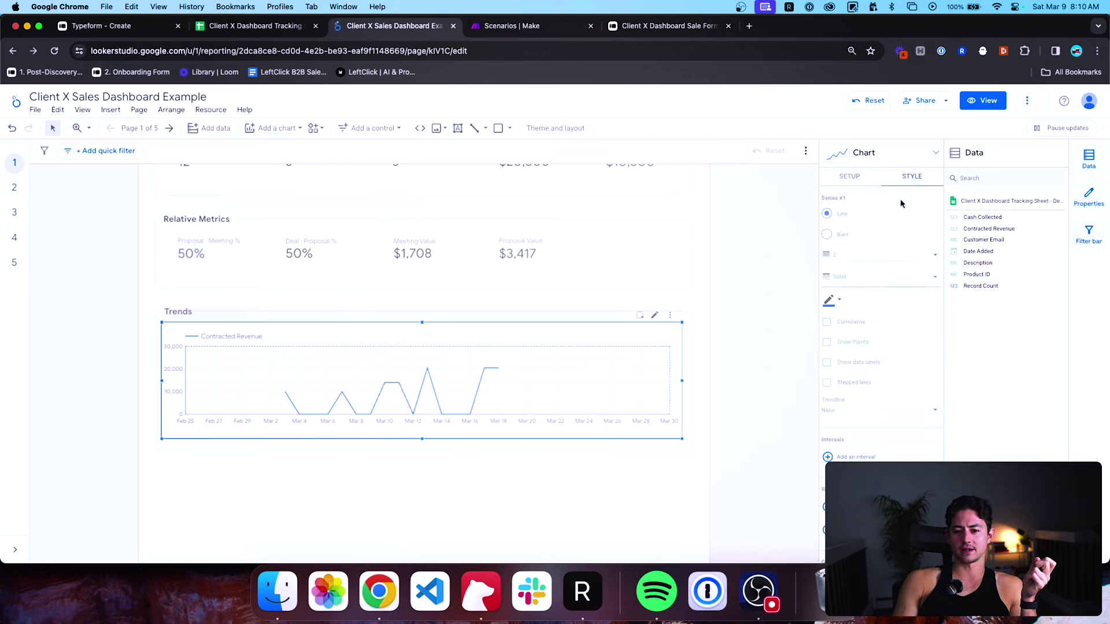
scroll(900, 252, down, 1)
click(826, 295)
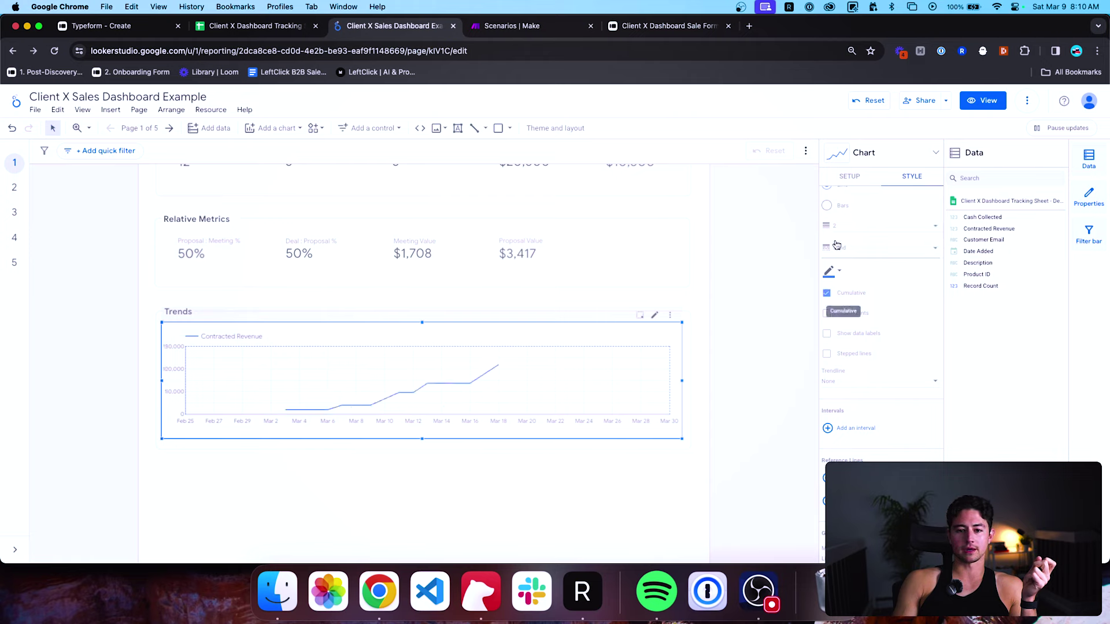
click(848, 181)
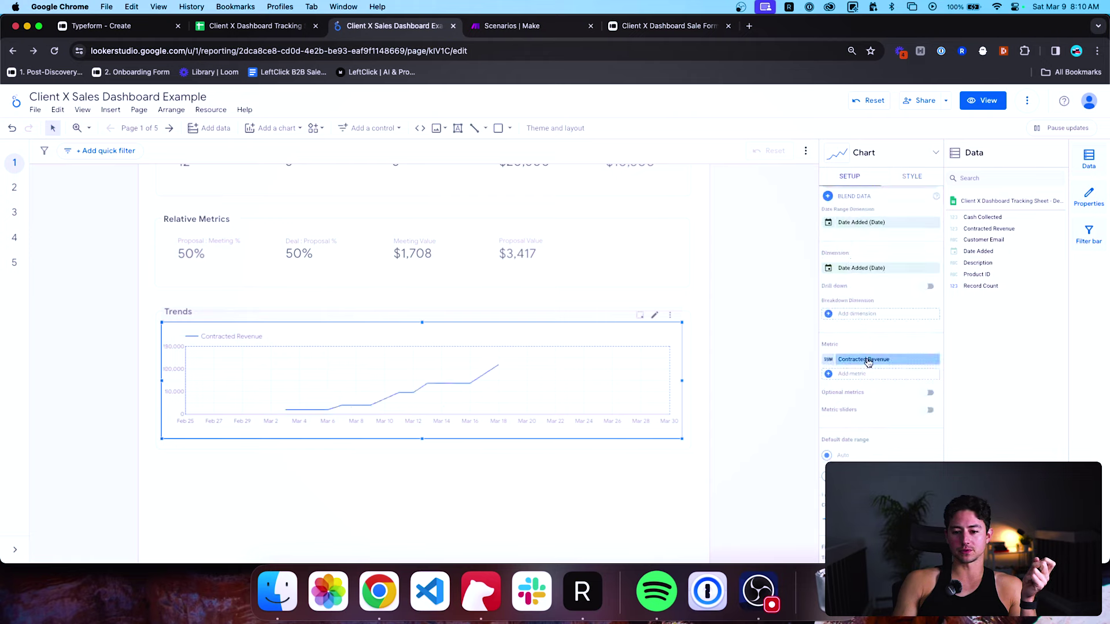
click(828, 360)
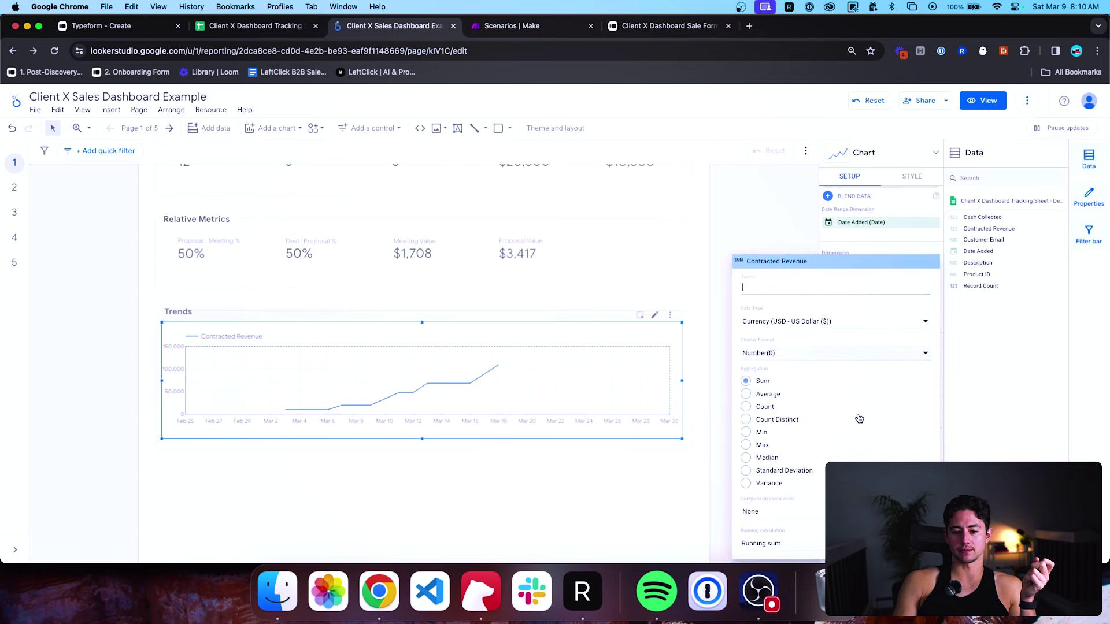
click(805, 548)
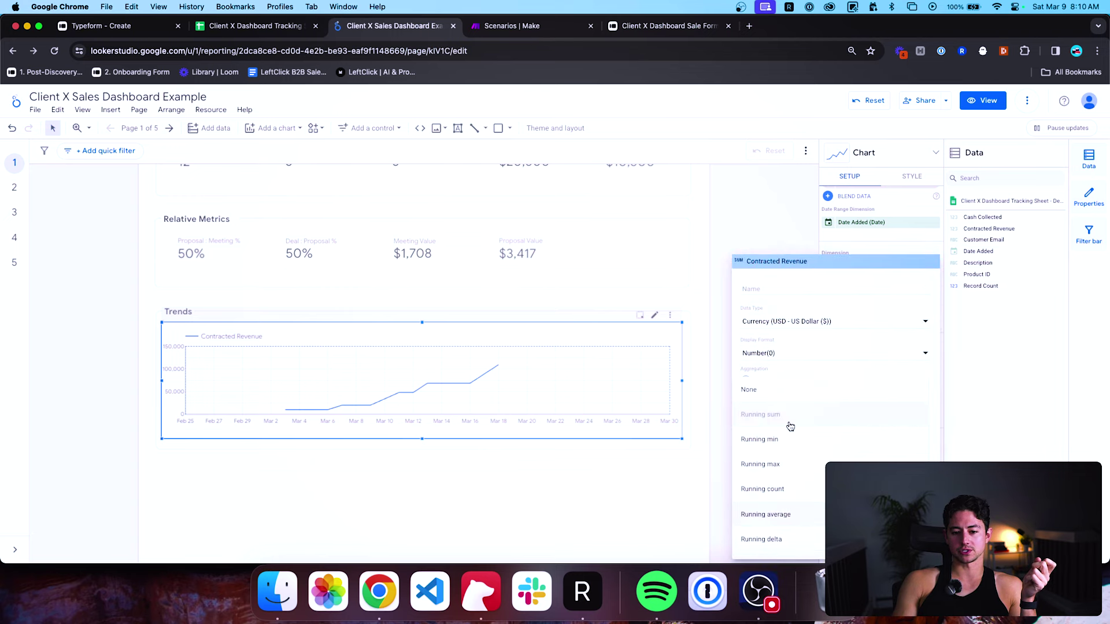
click(312, 412)
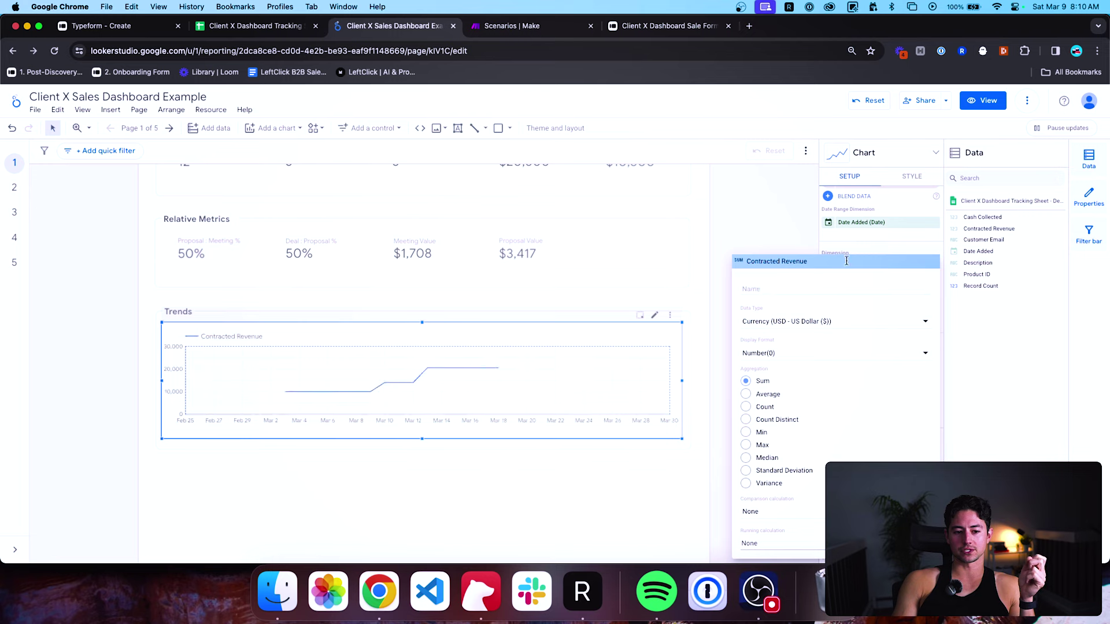
click(901, 211)
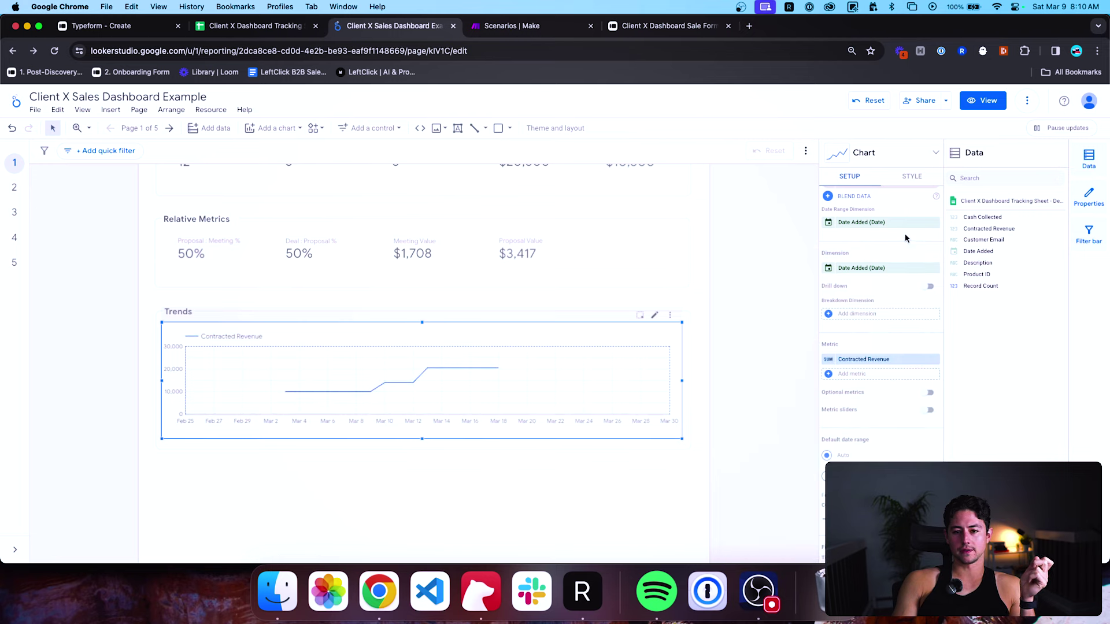
Set Missing Data to Linear Interpolation and turn on Smooth for the Trends line.
click(910, 177)
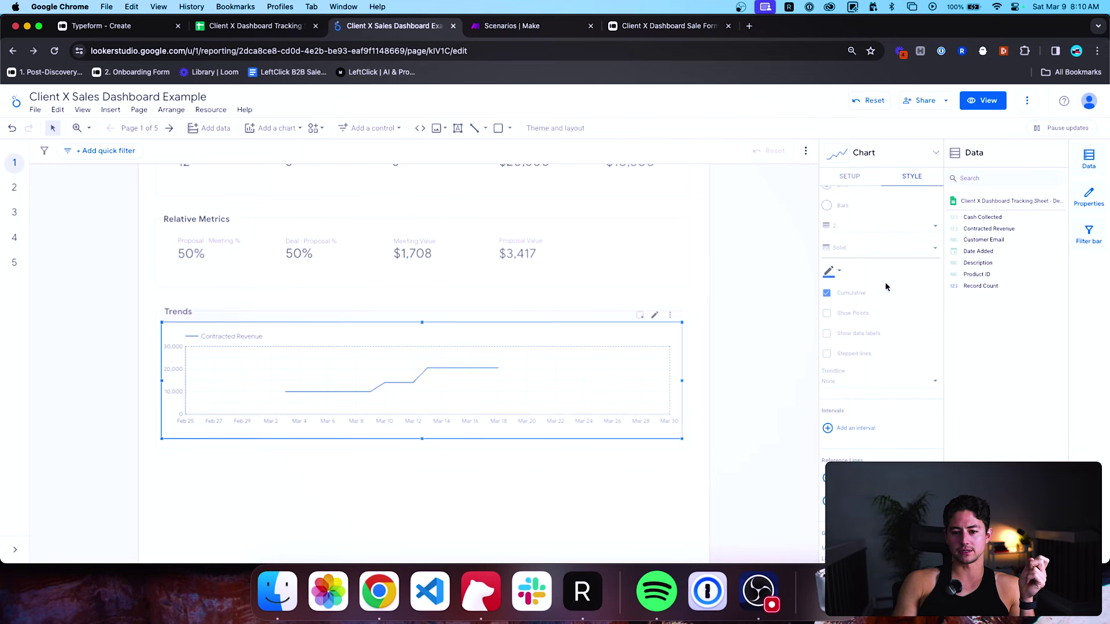
scroll(885, 287, down, 5)
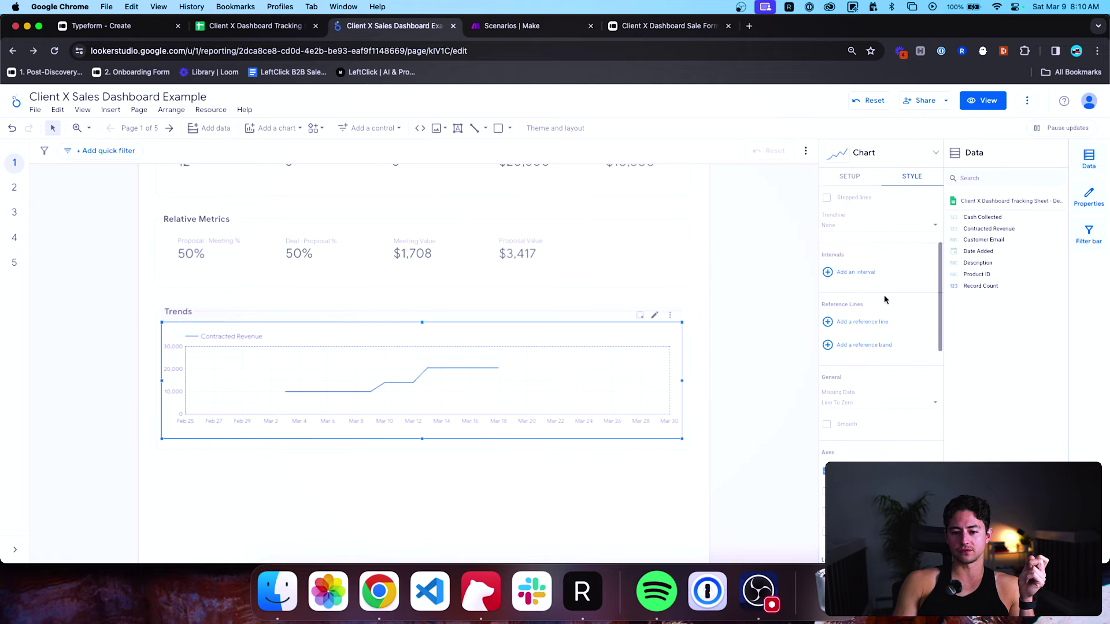
scroll(885, 299, down, 3)
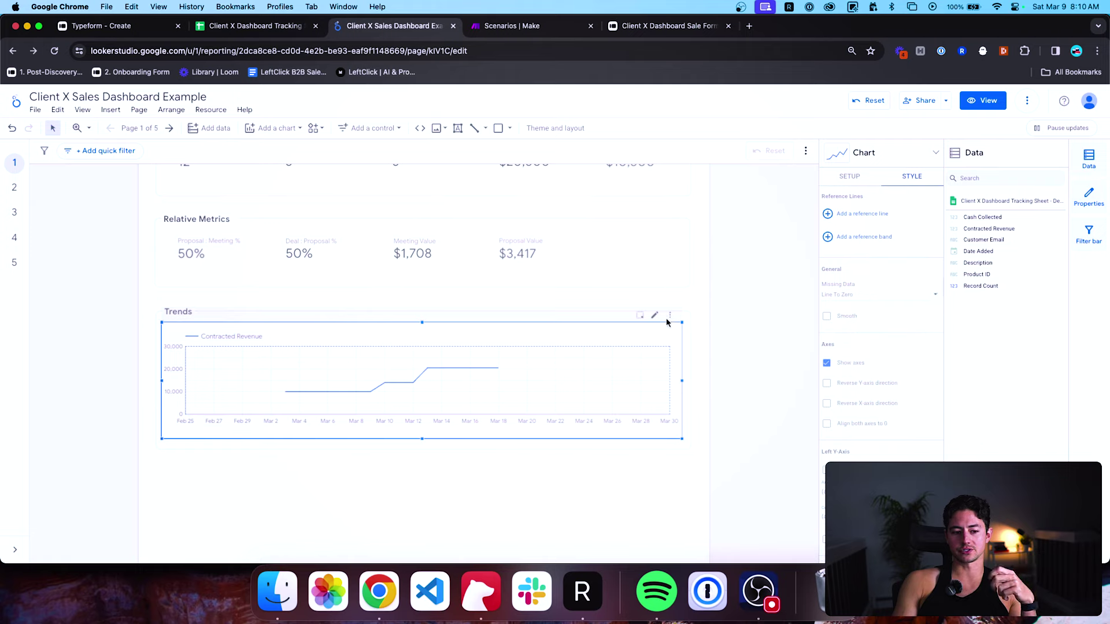
click(852, 294)
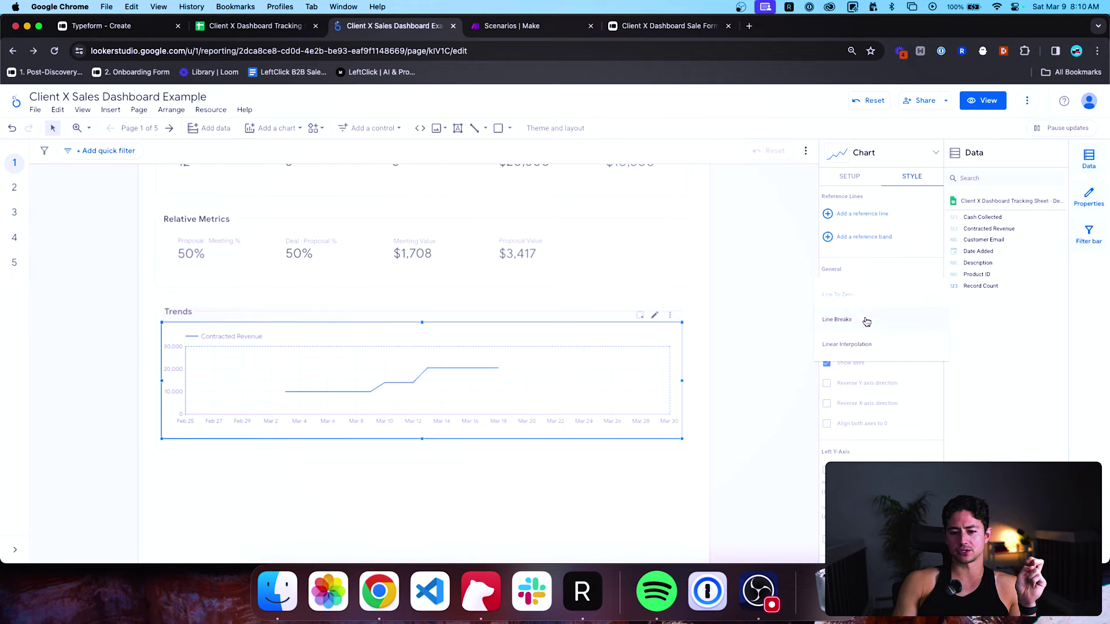
click(866, 320)
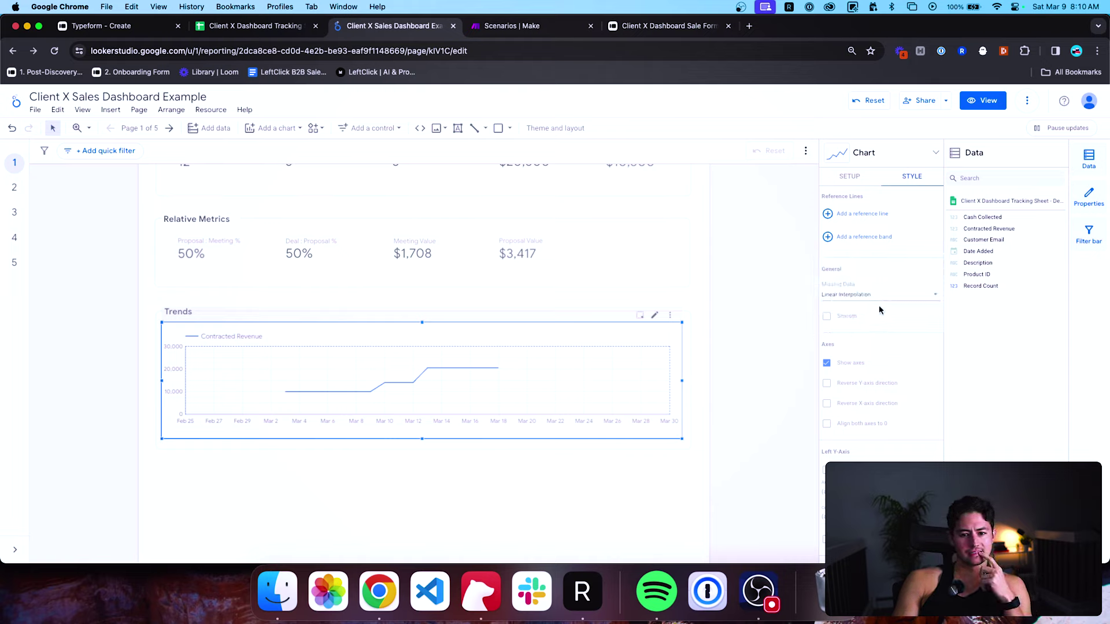
click(827, 317)
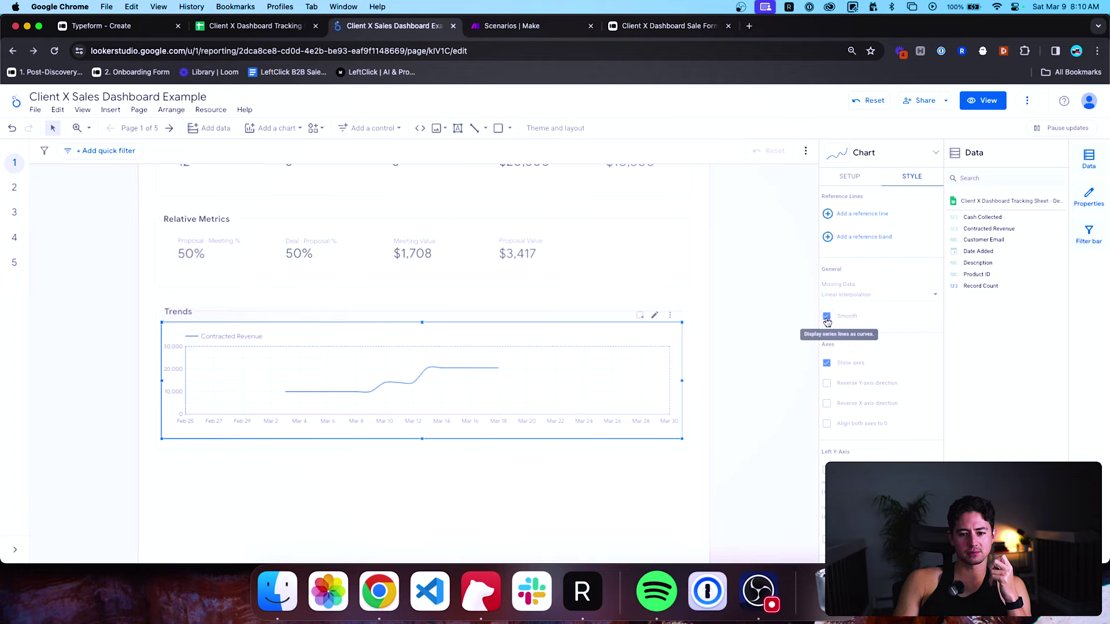
mouse_move(380, 397)
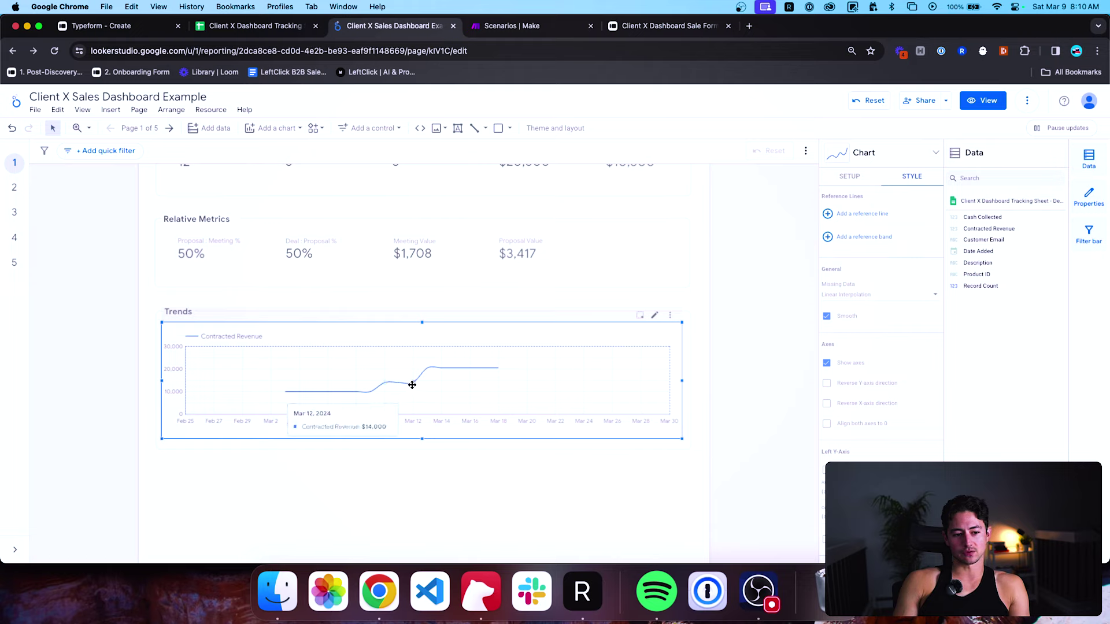
Turn smoothing off and set Missing Data to Line To Zero.
click(827, 318)
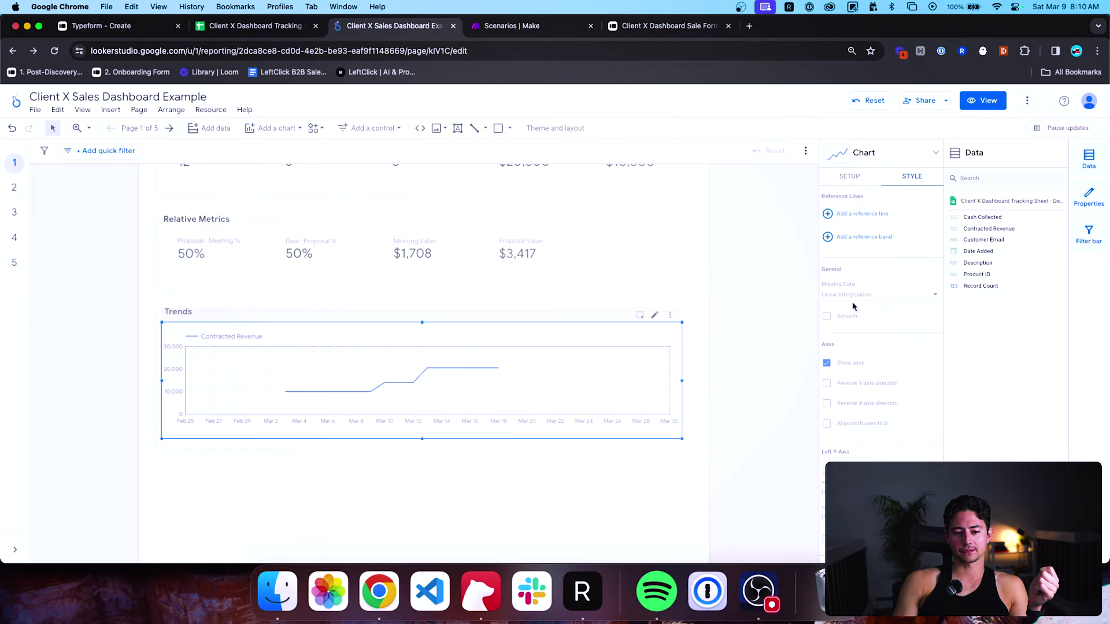
click(854, 297)
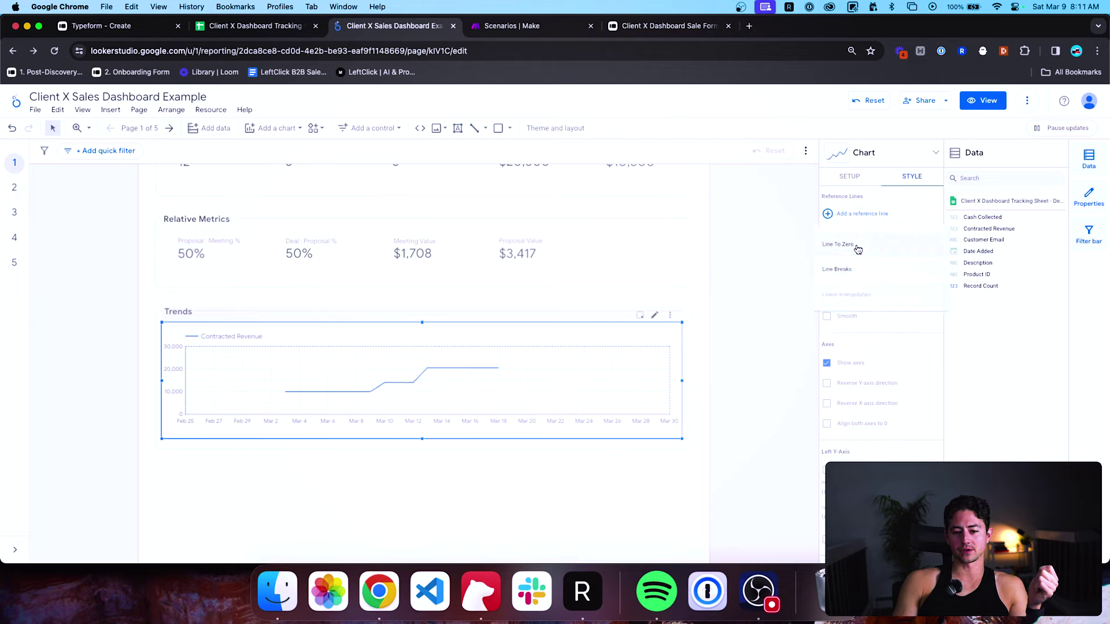
click(859, 249)
scroll(882, 355, down, 2)
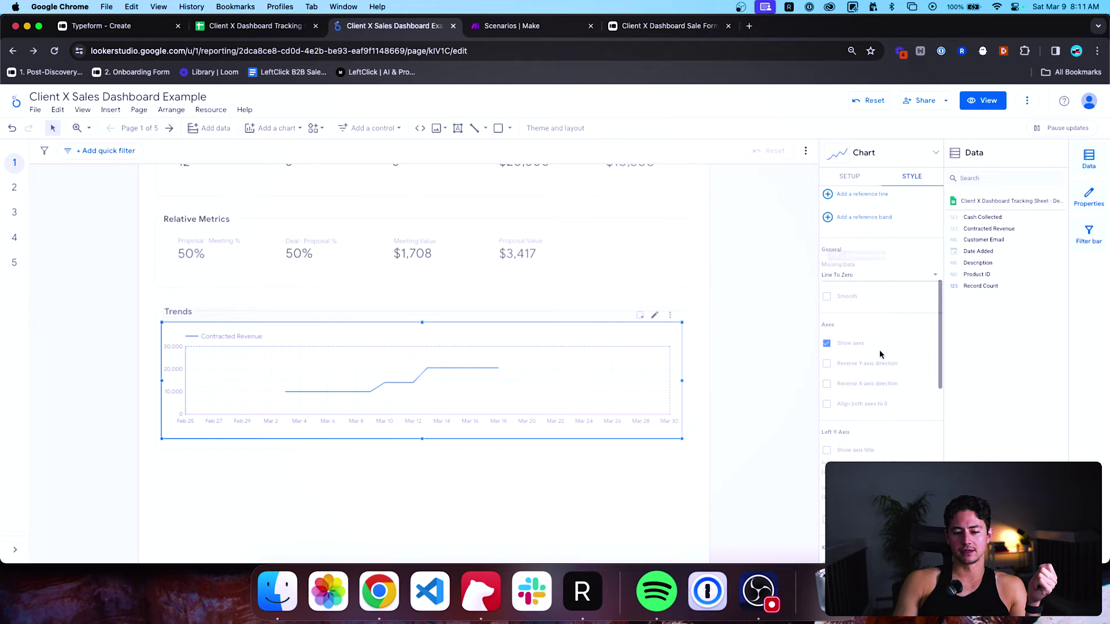
scroll(881, 355, up, 5)
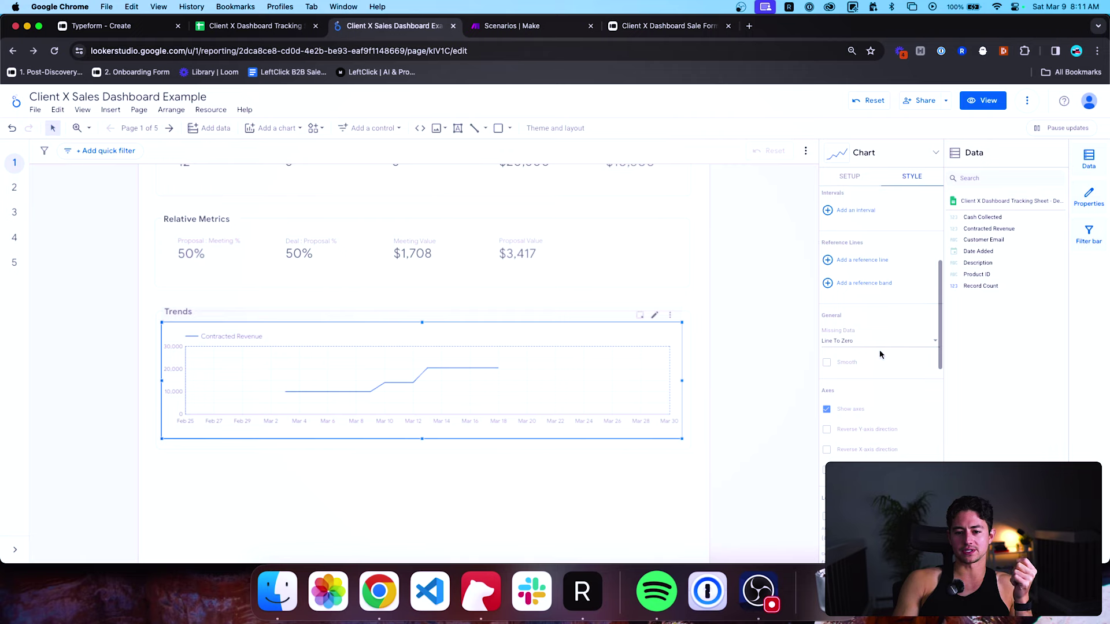
mouse_move(499, 376)
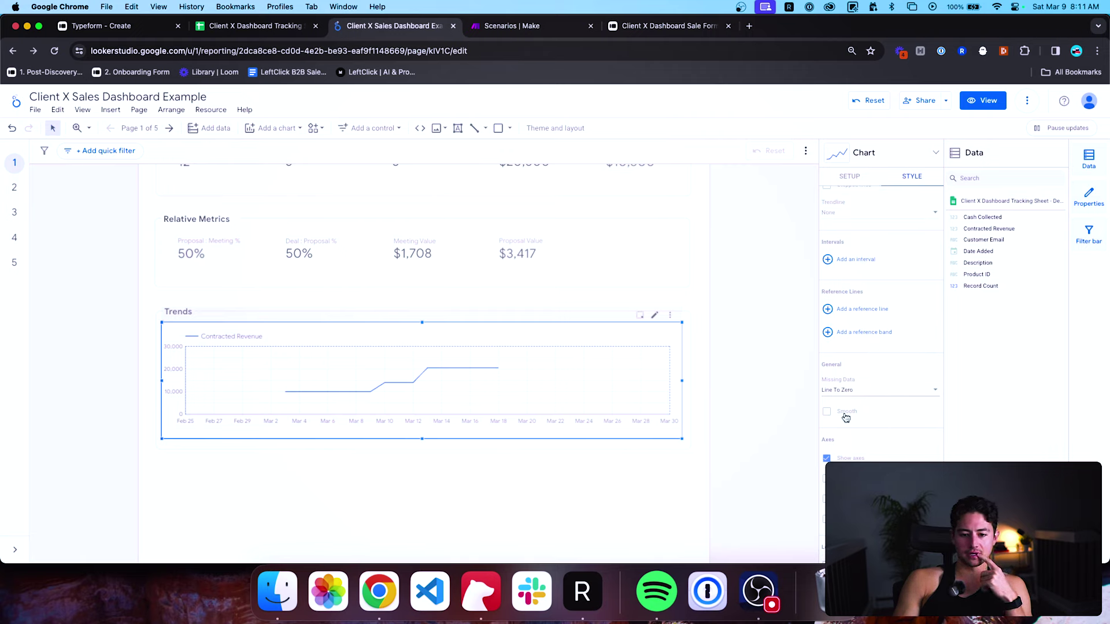
scroll(860, 422, down, 1)
scroll(860, 423, down, 10)
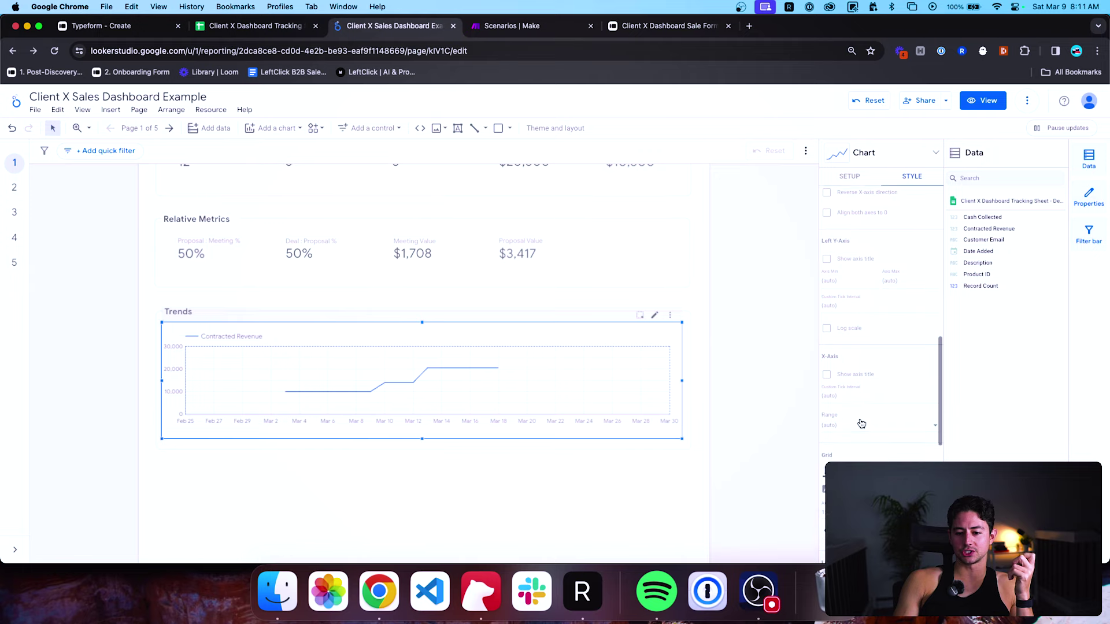
scroll(862, 423, down, 6)
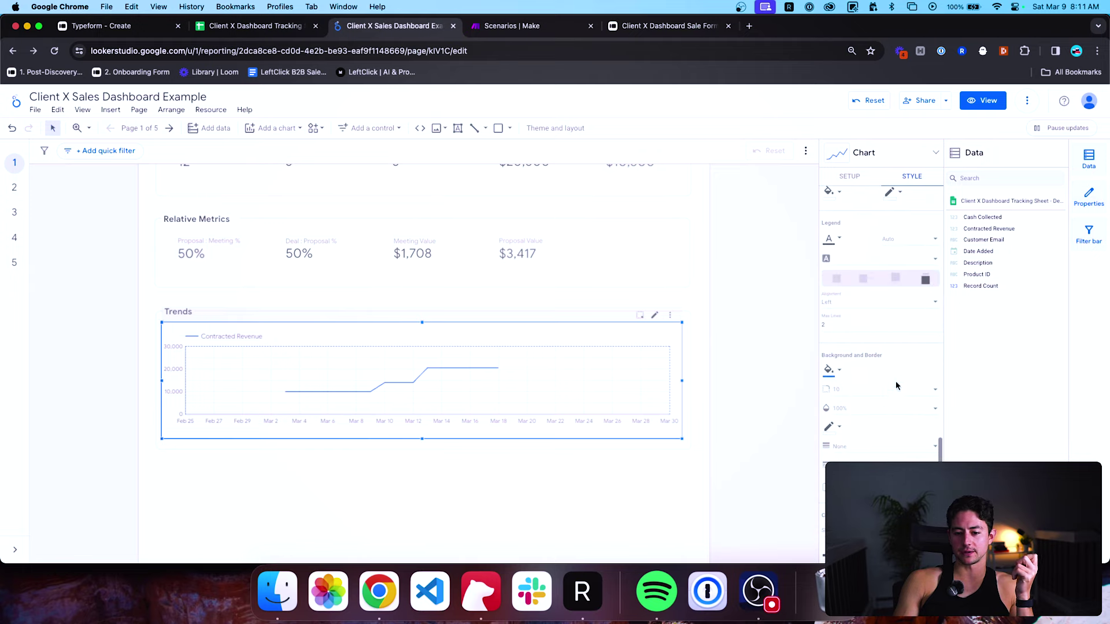
scroll(896, 382, up, 15)
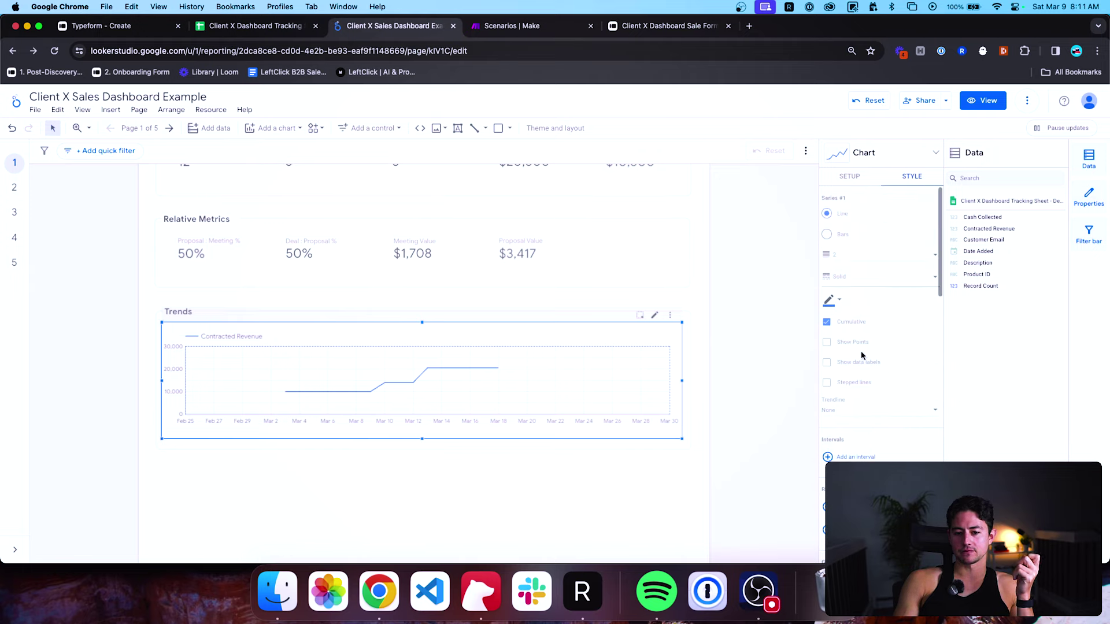
Enable Show Points, try stepped lines and bars, then revert to a sloped line.
click(827, 343)
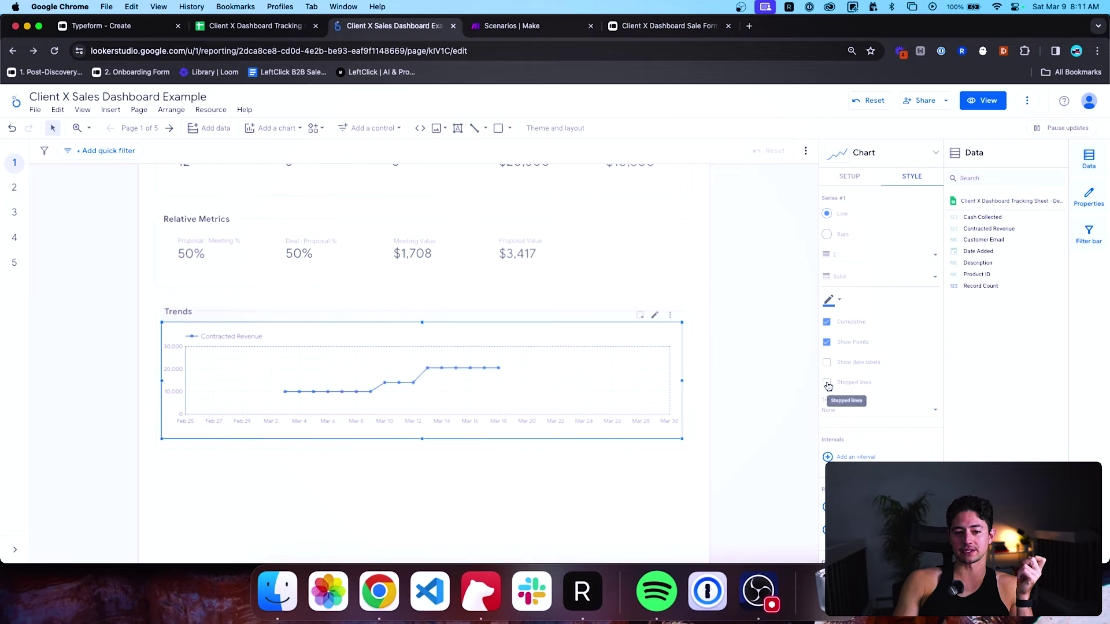
click(827, 384)
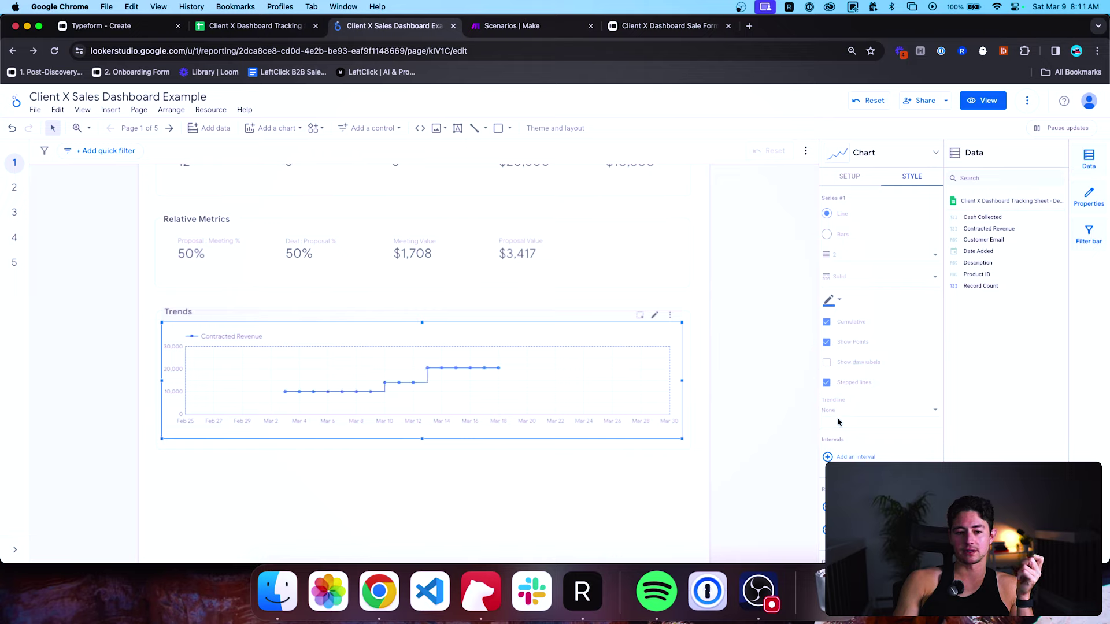
click(827, 383)
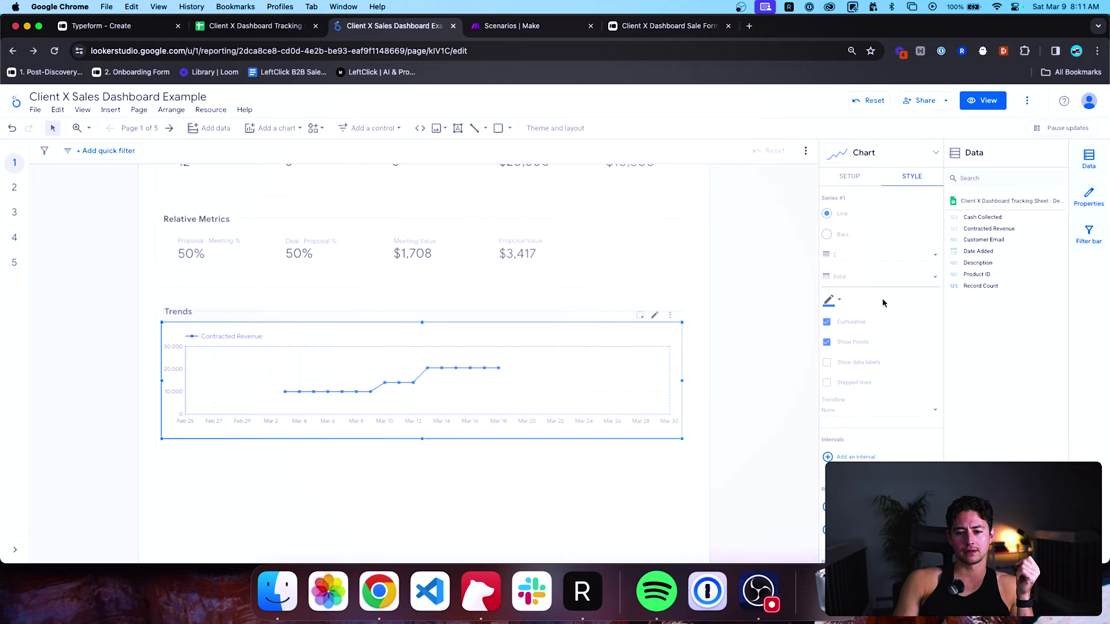
click(828, 235)
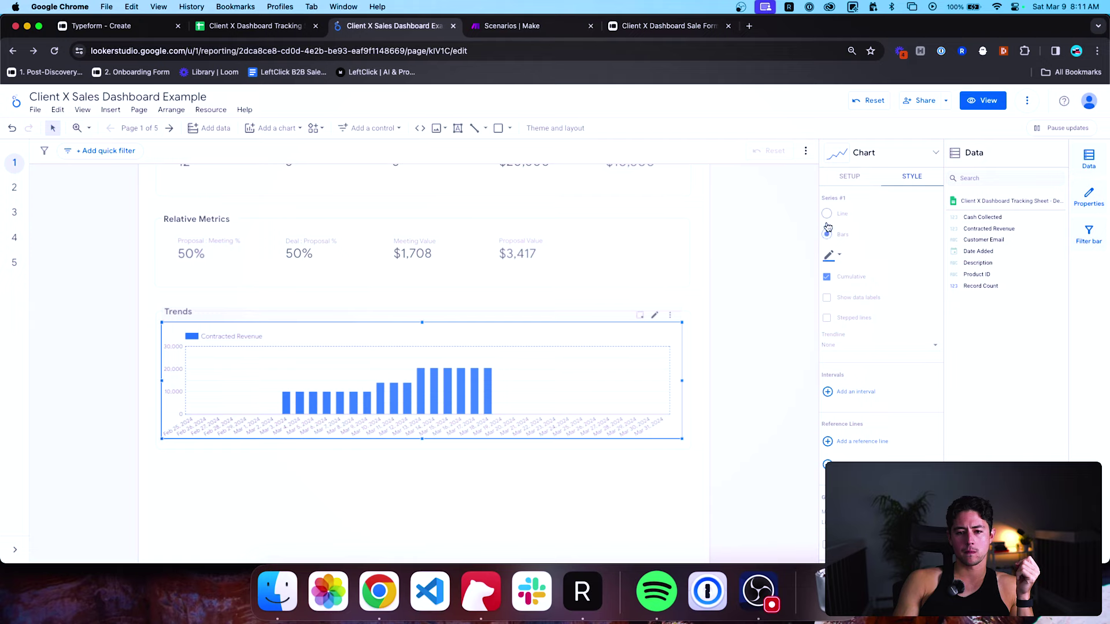
click(827, 214)
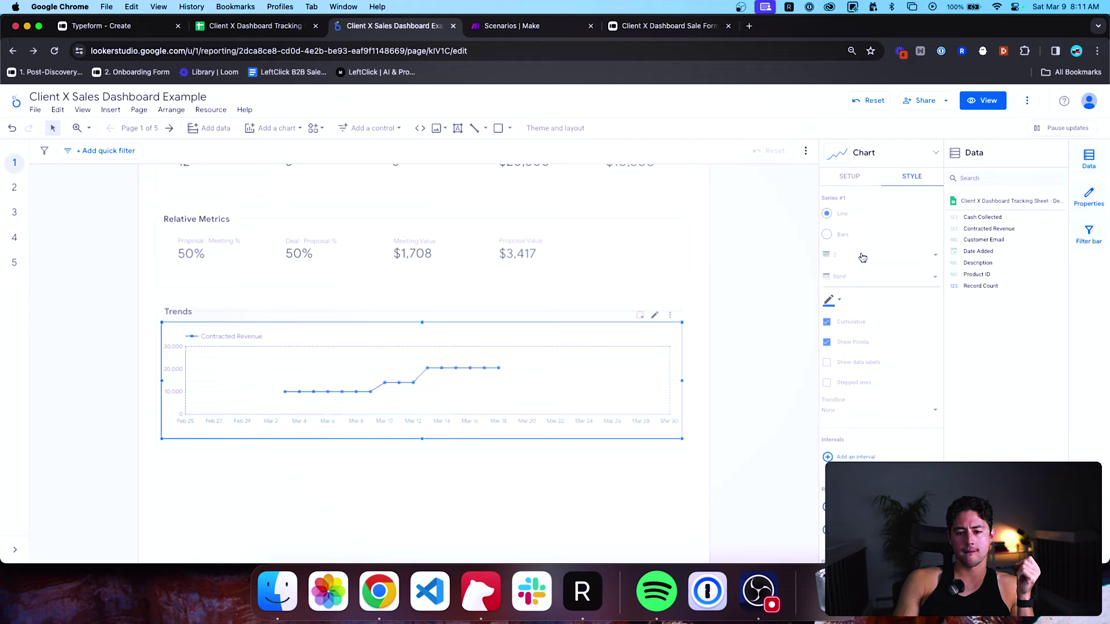
scroll(872, 319, down, 3)
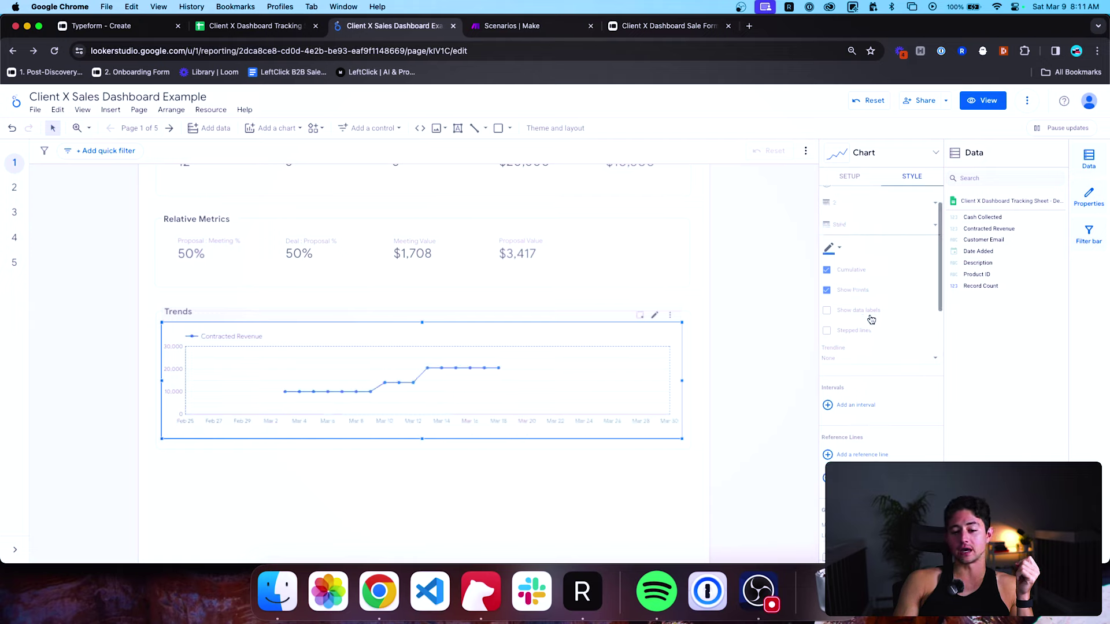
scroll(871, 320, down, 4)
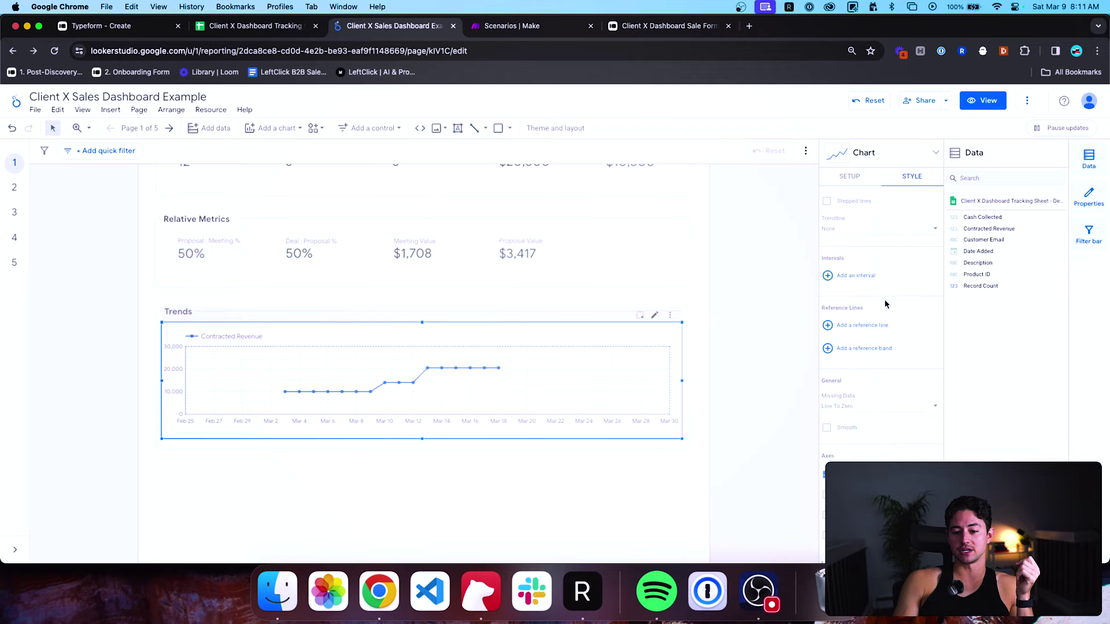
scroll(887, 304, up, 7)
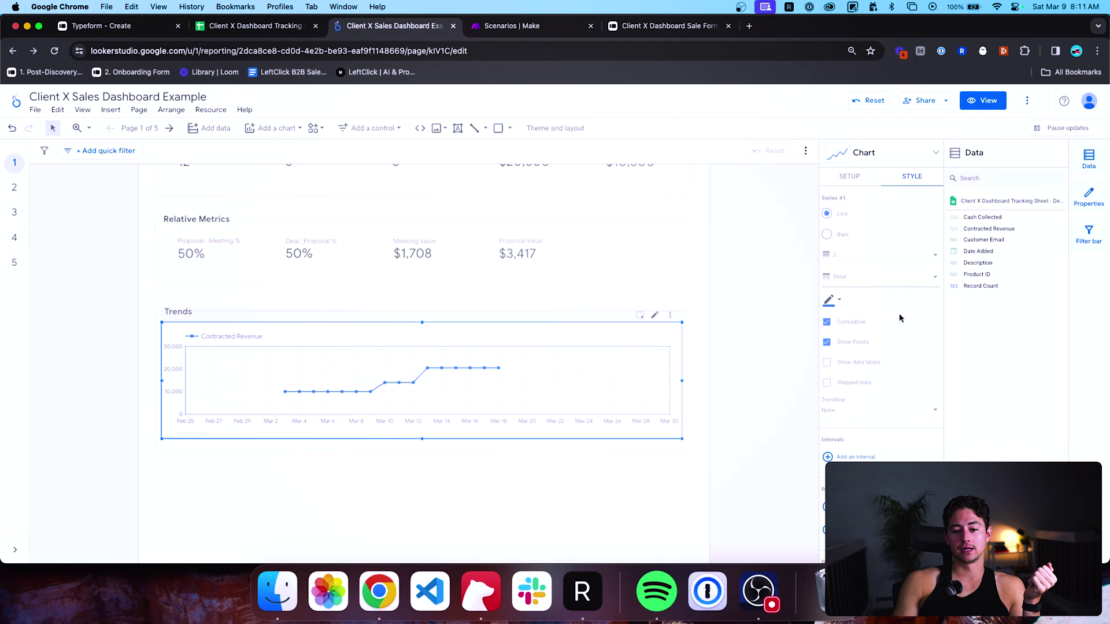
Return to the chart's Setup options and deselect the Trends chart.
click(851, 177)
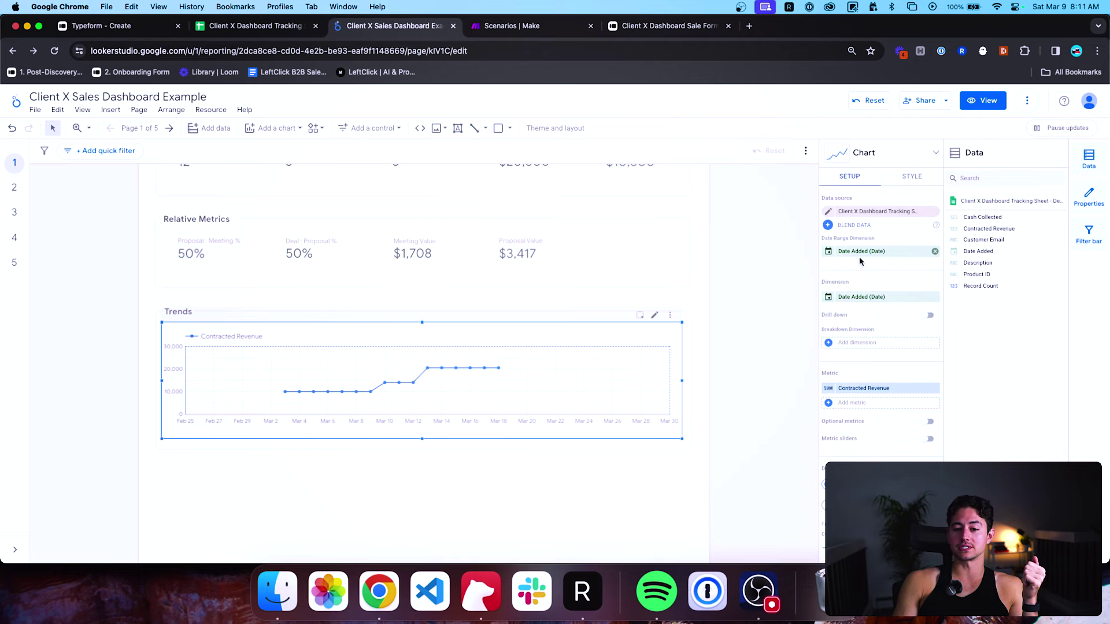
scroll(885, 330, down, 3)
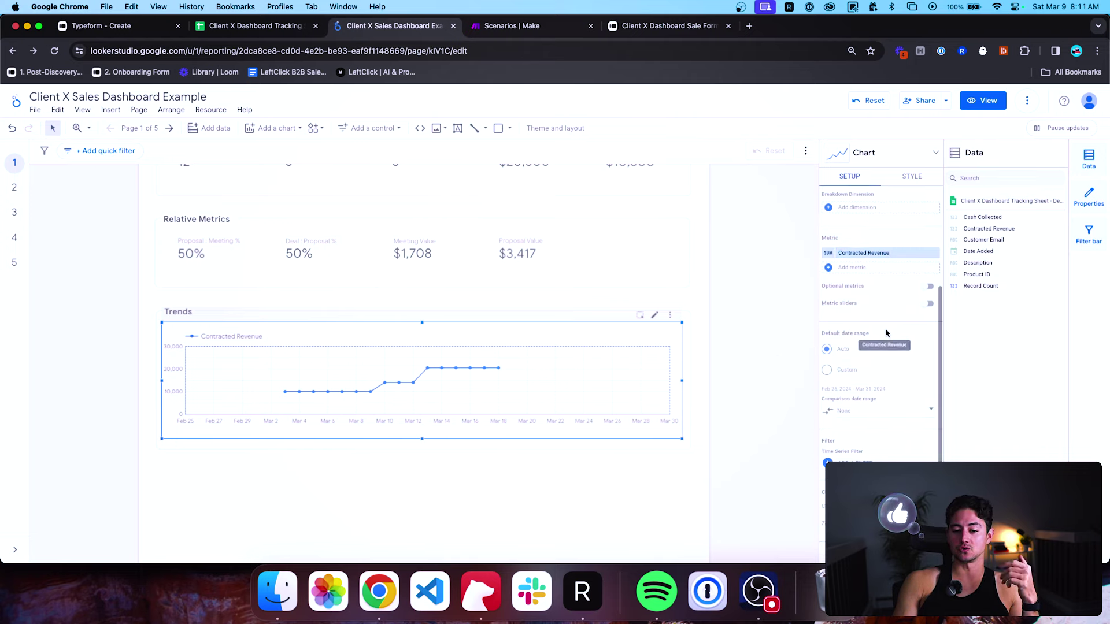
scroll(884, 338, down, 1)
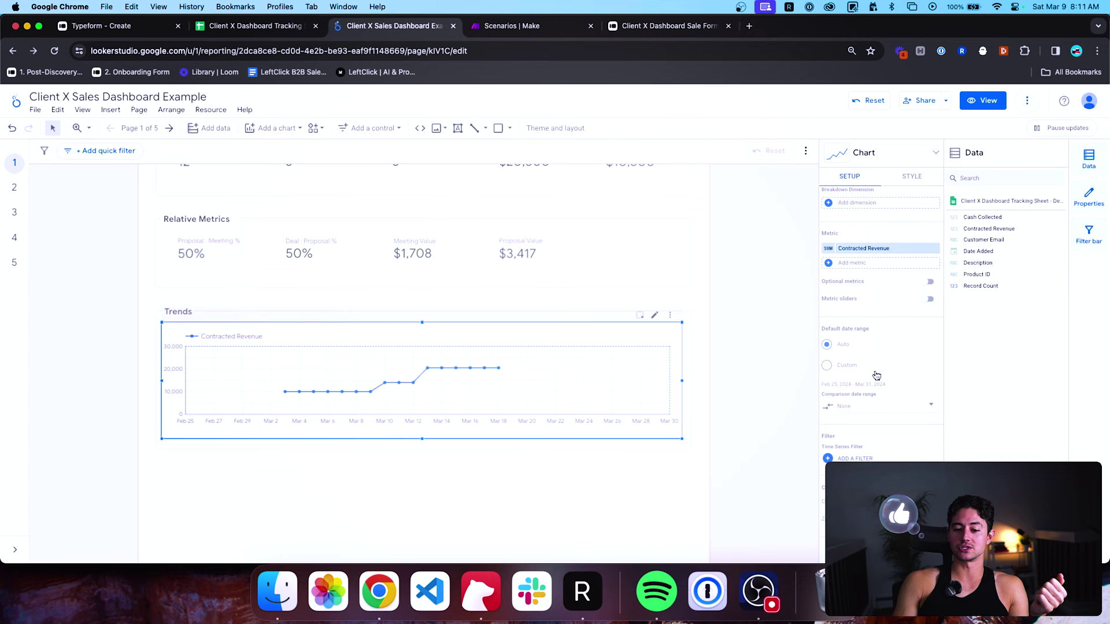
click(744, 356)
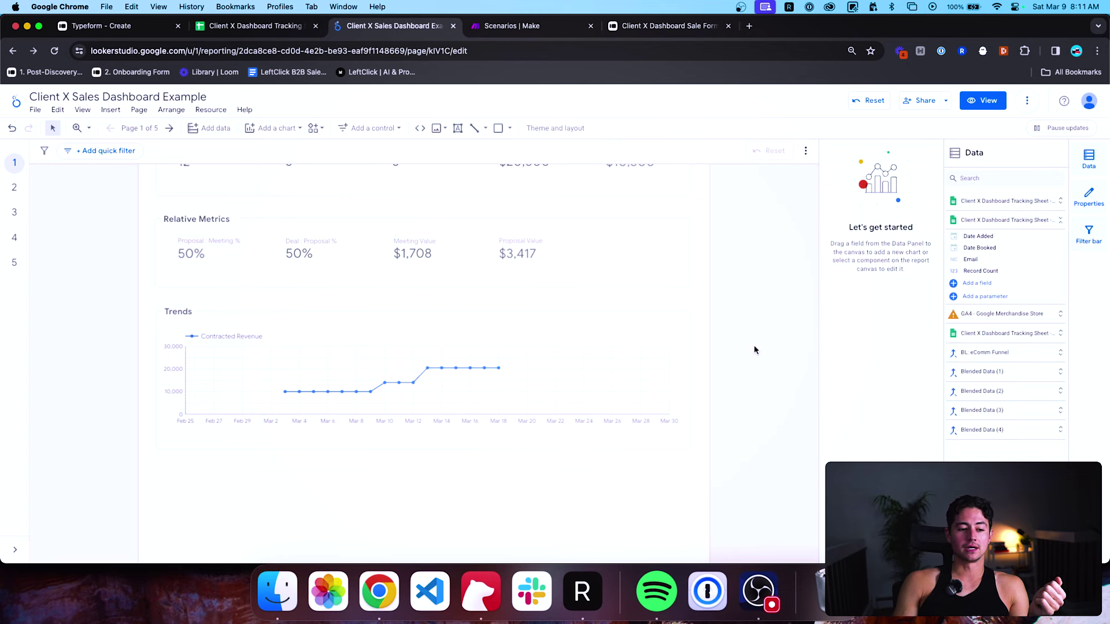
Select the Absolute Metrics group, the Contracted Revenue trend chart, then the date range control.
scroll(754, 348, up, 3)
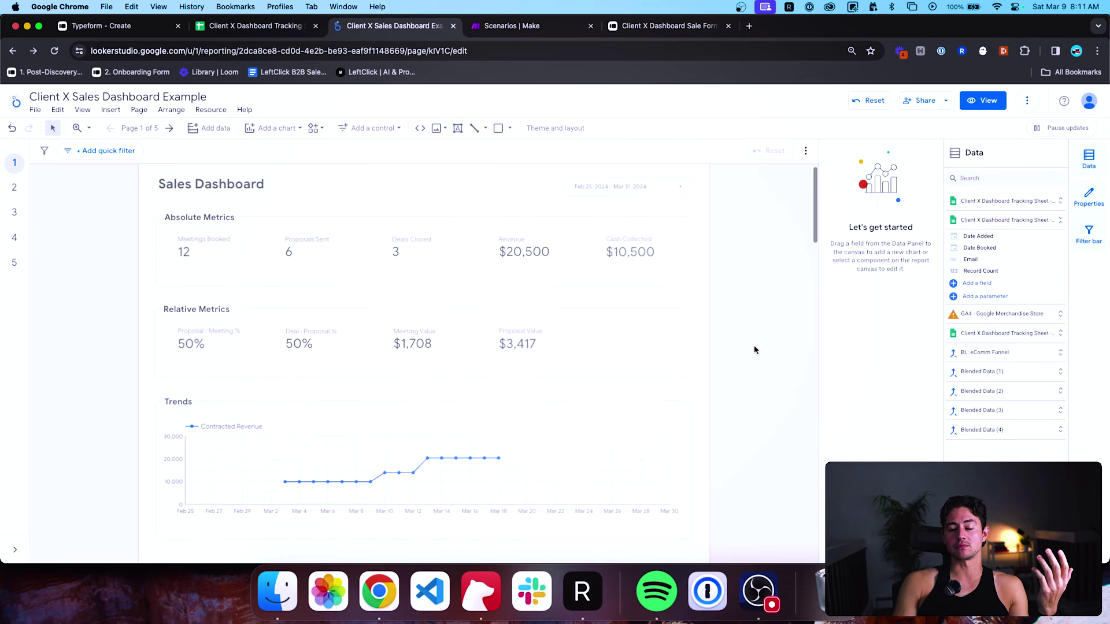
scroll(750, 401, up, 1)
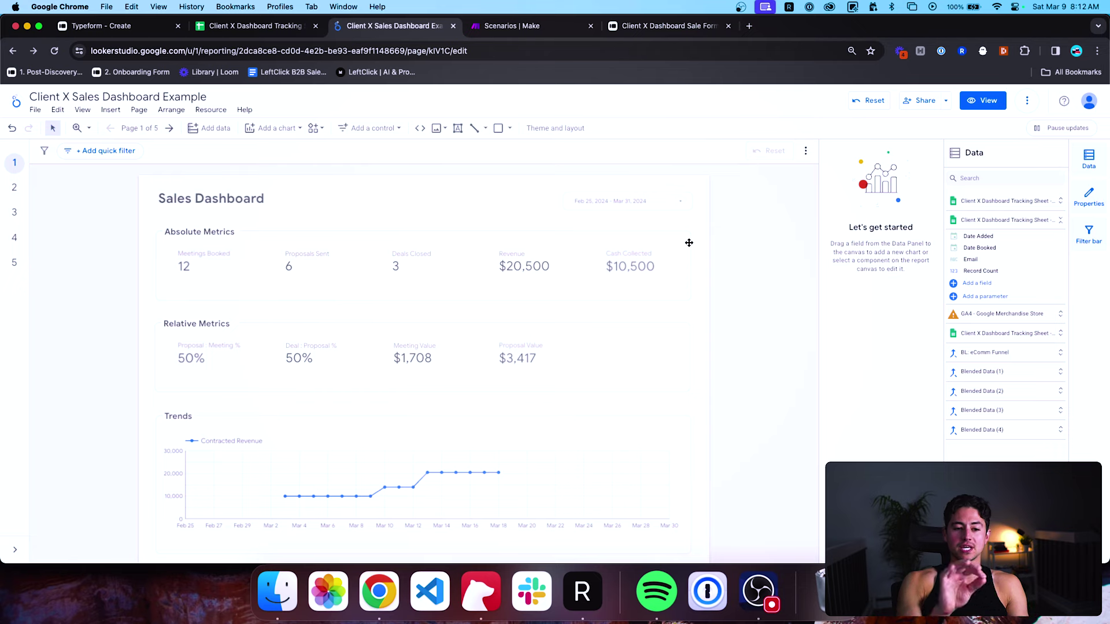
click(690, 243)
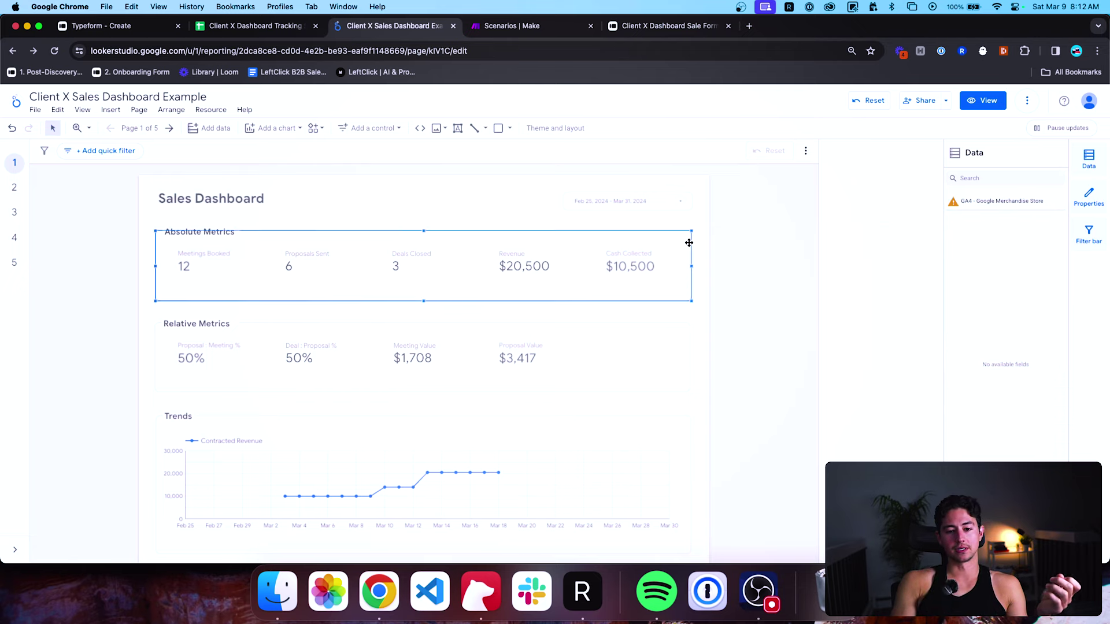
click(756, 274)
scroll(746, 278, down, 1)
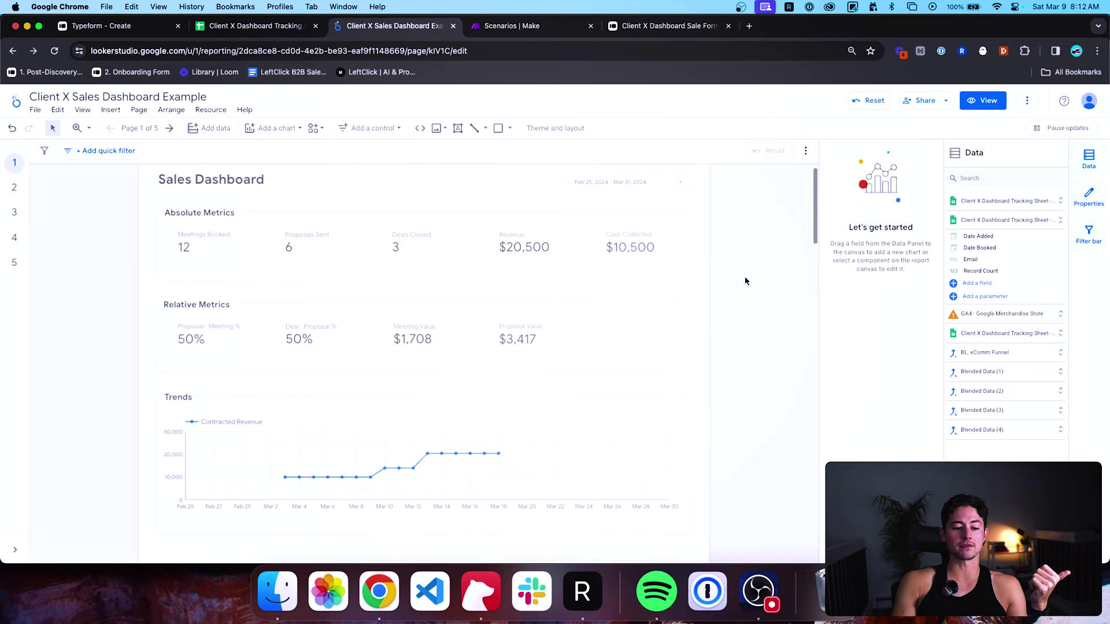
click(562, 451)
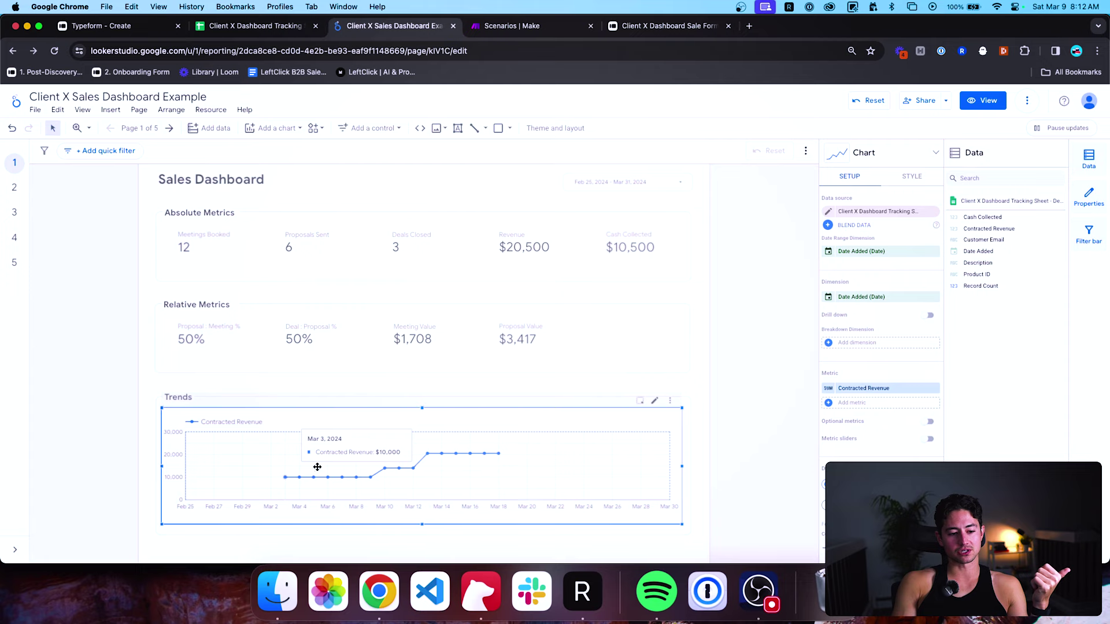
scroll(629, 399, up, 1)
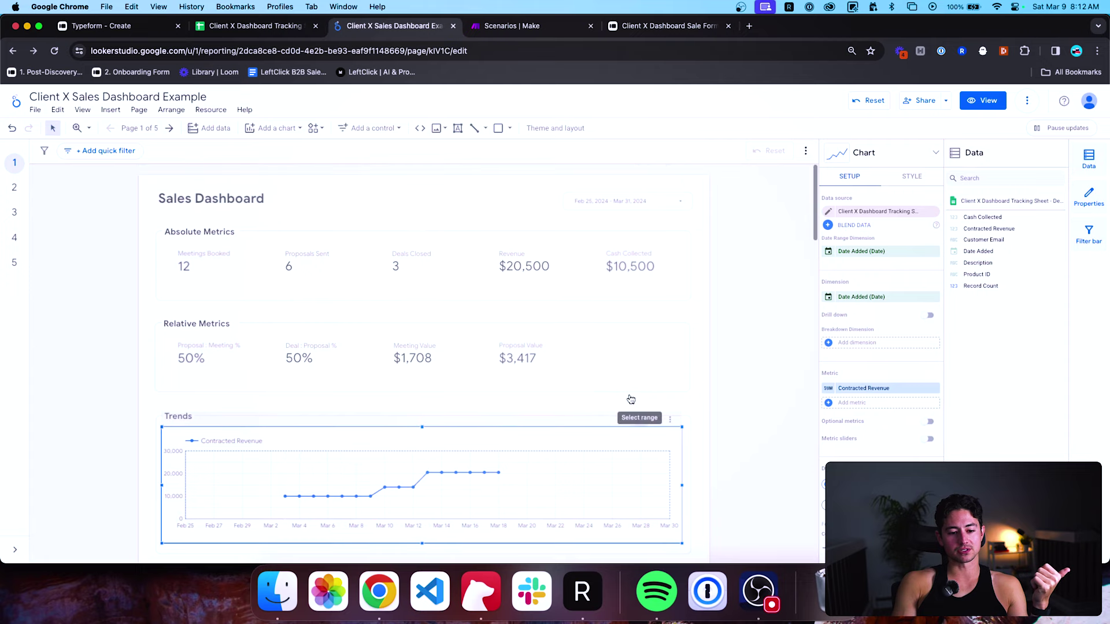
click(667, 203)
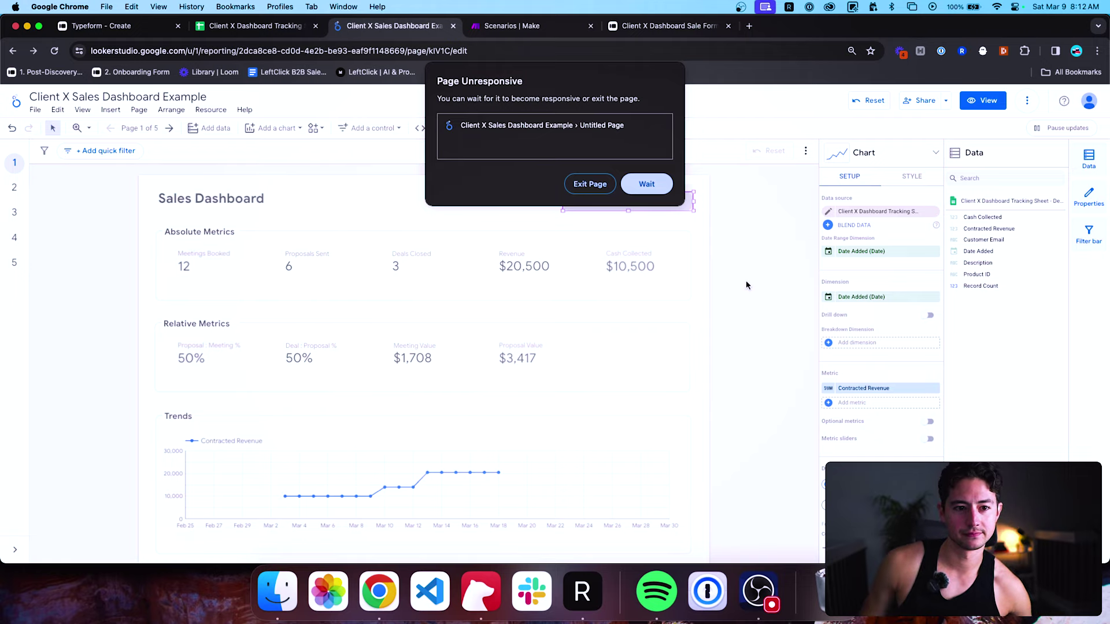
Exit the unresponsive page and reload the report URL from the address bar.
click(590, 184)
click(531, 50)
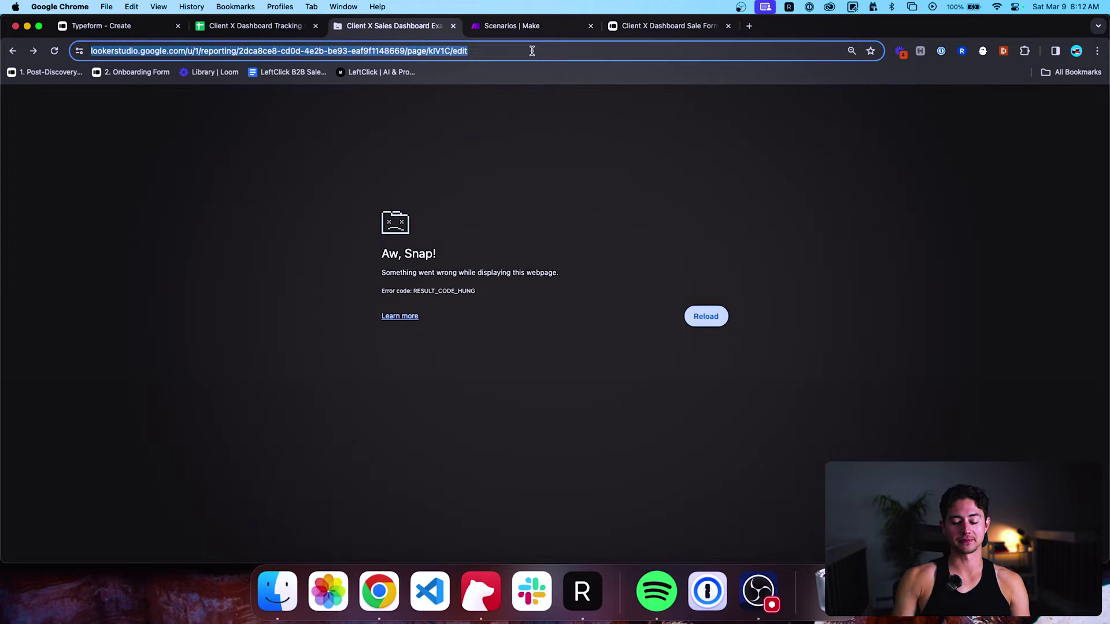
key(Return)
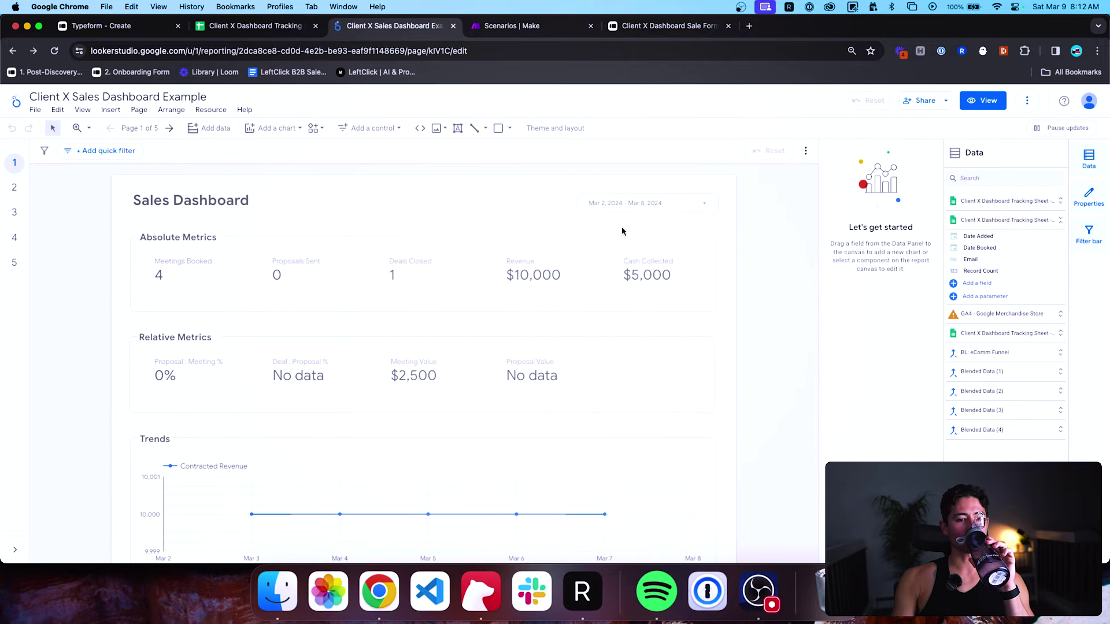
scroll(699, 215, down, 1)
Set the date range end date to March 18 and apply it.
click(707, 196)
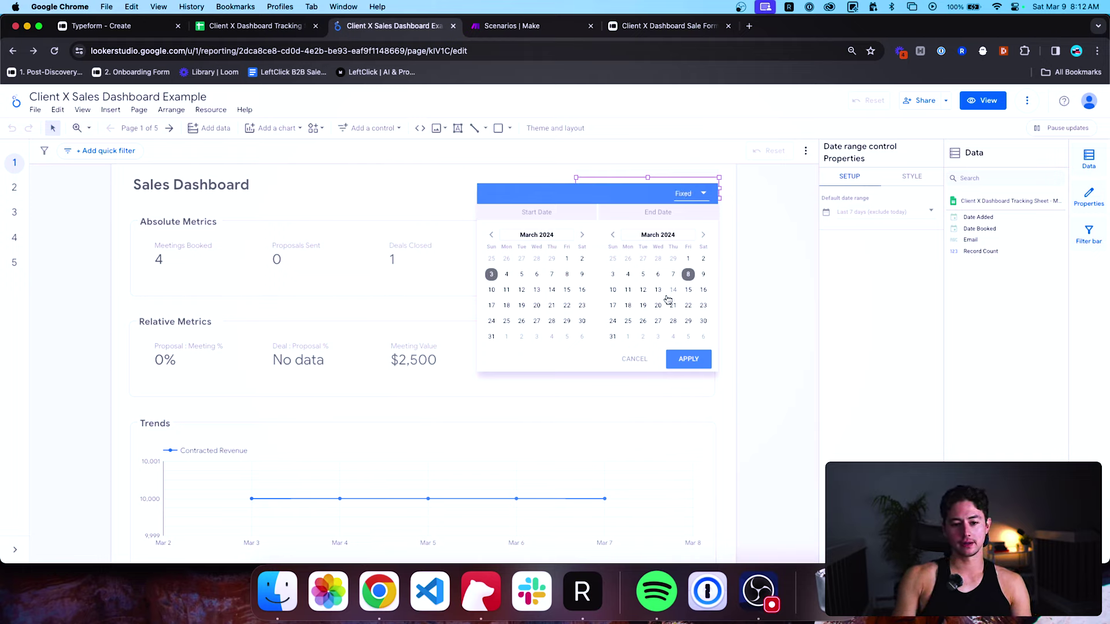
click(627, 308)
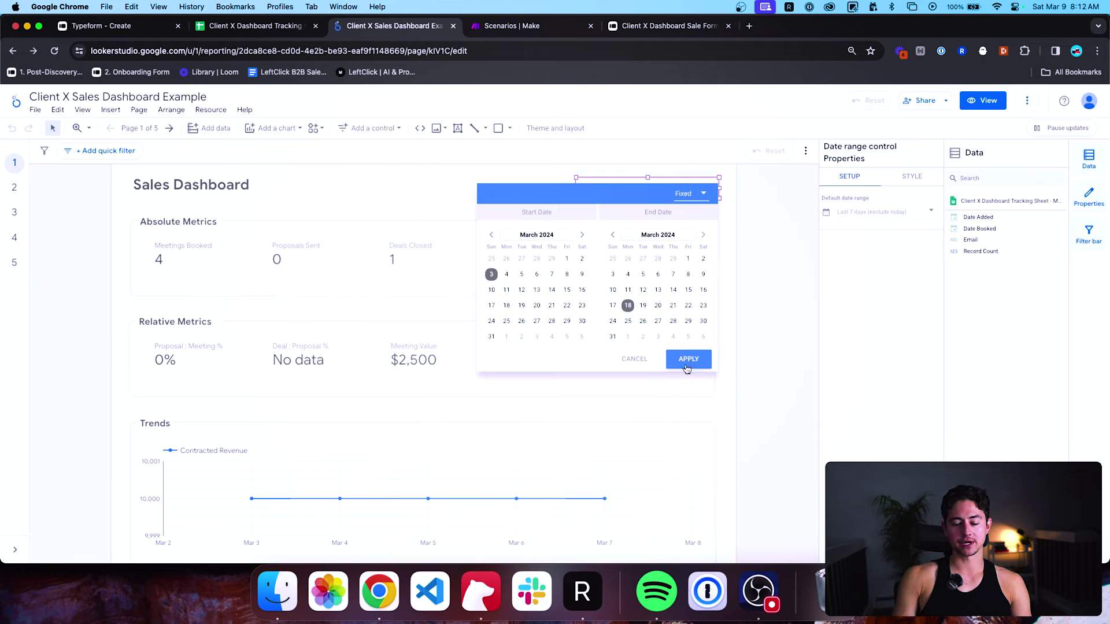
click(689, 359)
scroll(784, 374, down, 1)
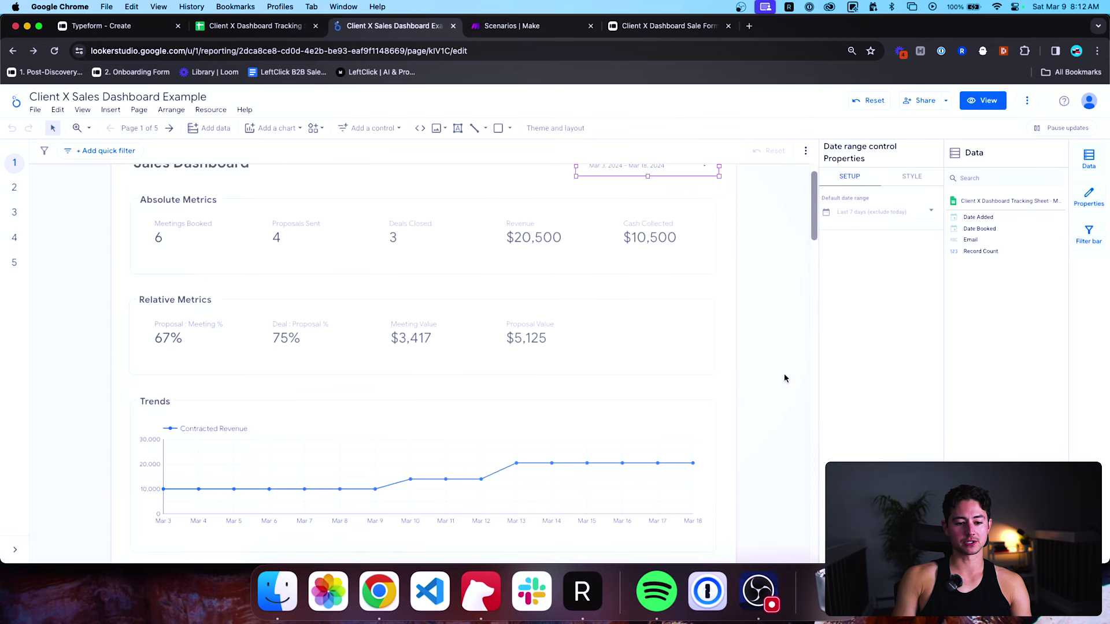
click(784, 374)
scroll(737, 363, up, 2)
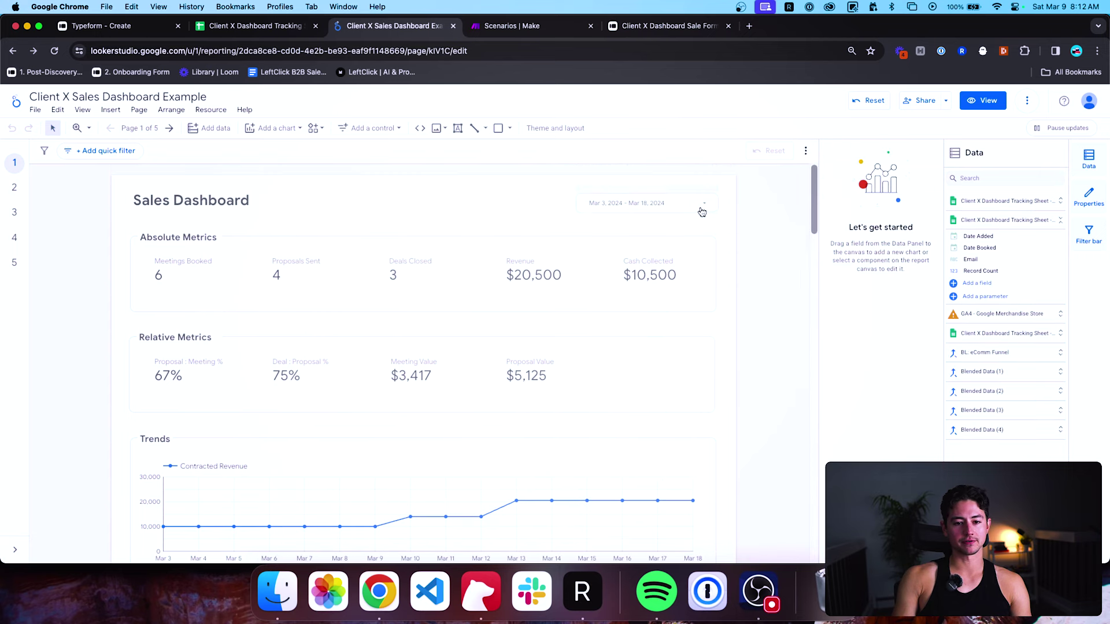
Move the start date to March 2, applying the Mar 2 – Mar 18, 2024 range.
click(702, 211)
click(582, 275)
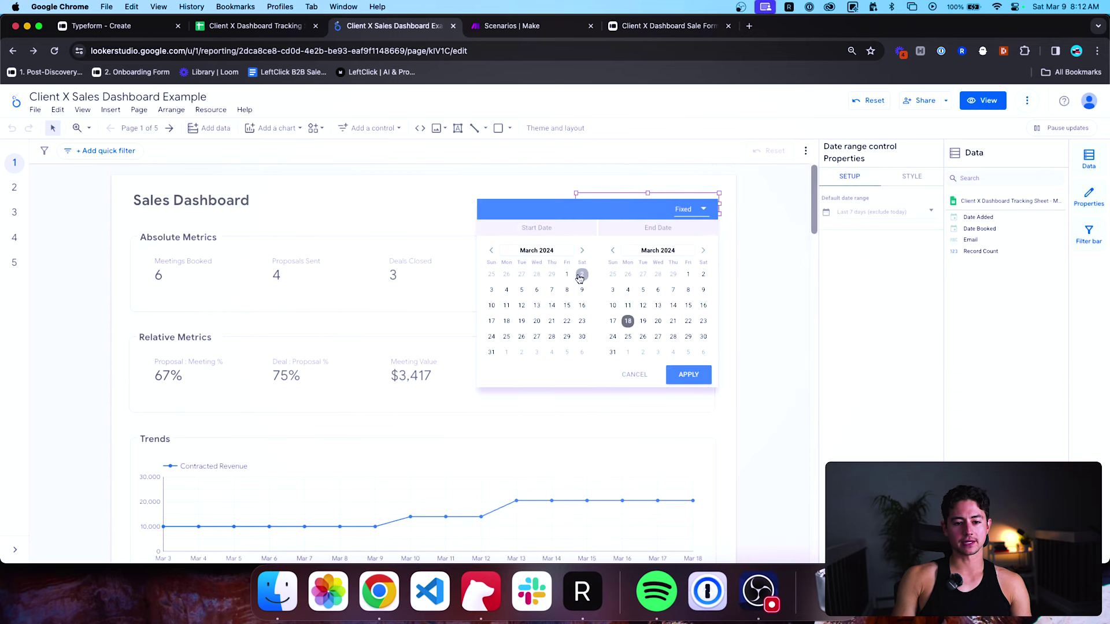
click(688, 375)
click(760, 401)
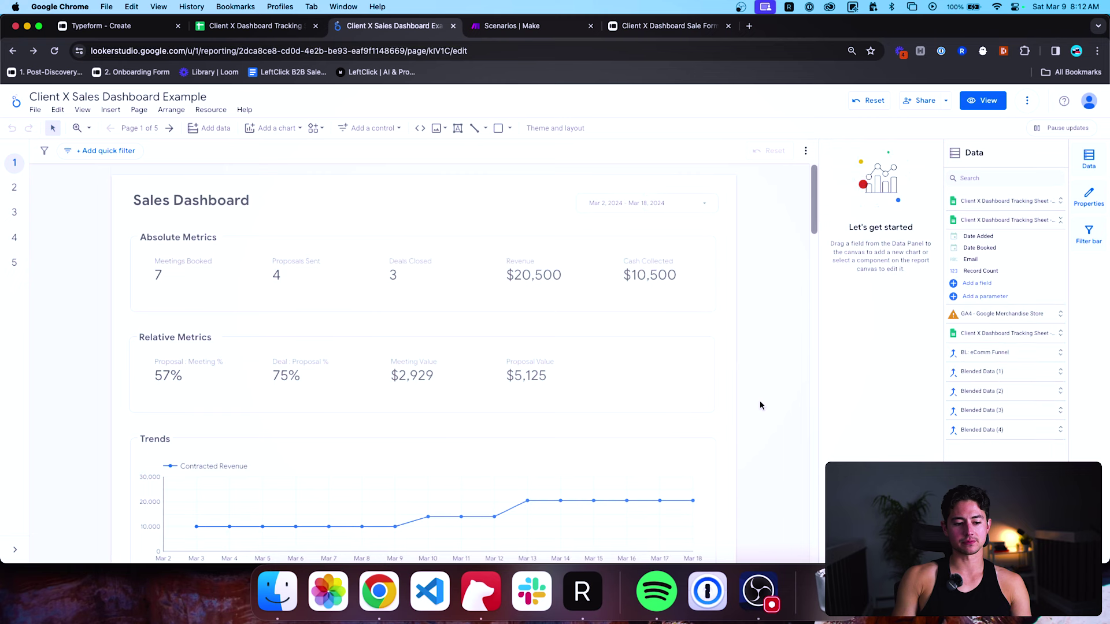
scroll(760, 401, down, 3)
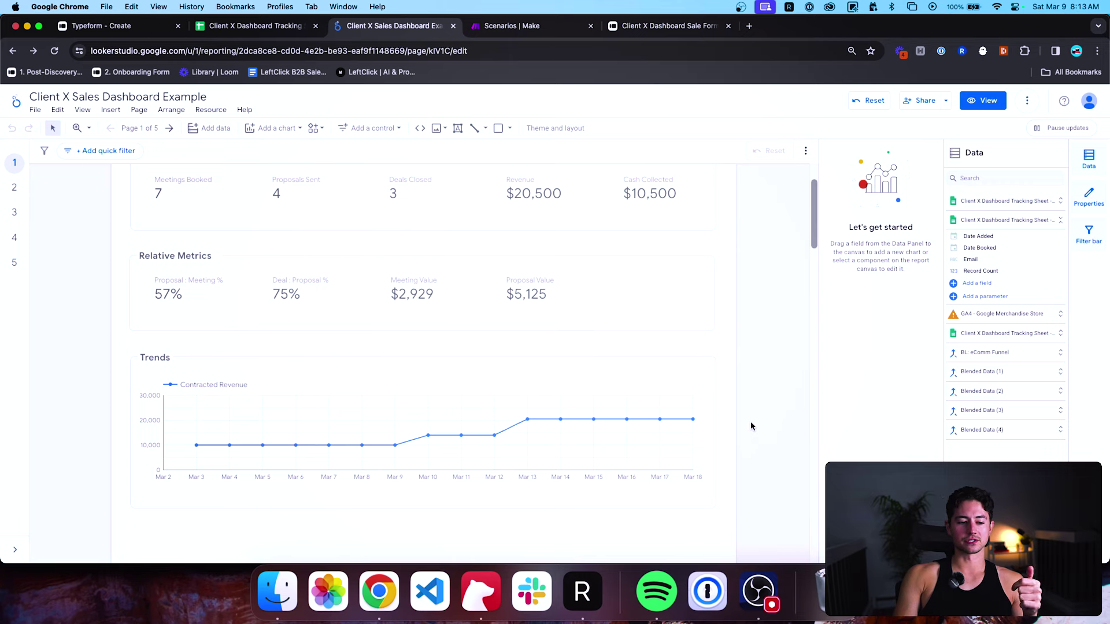
Retype the 'Trends' heading as 'Growth' and widen its box to fit one line.
scroll(430, 405, up, 1)
click(159, 393)
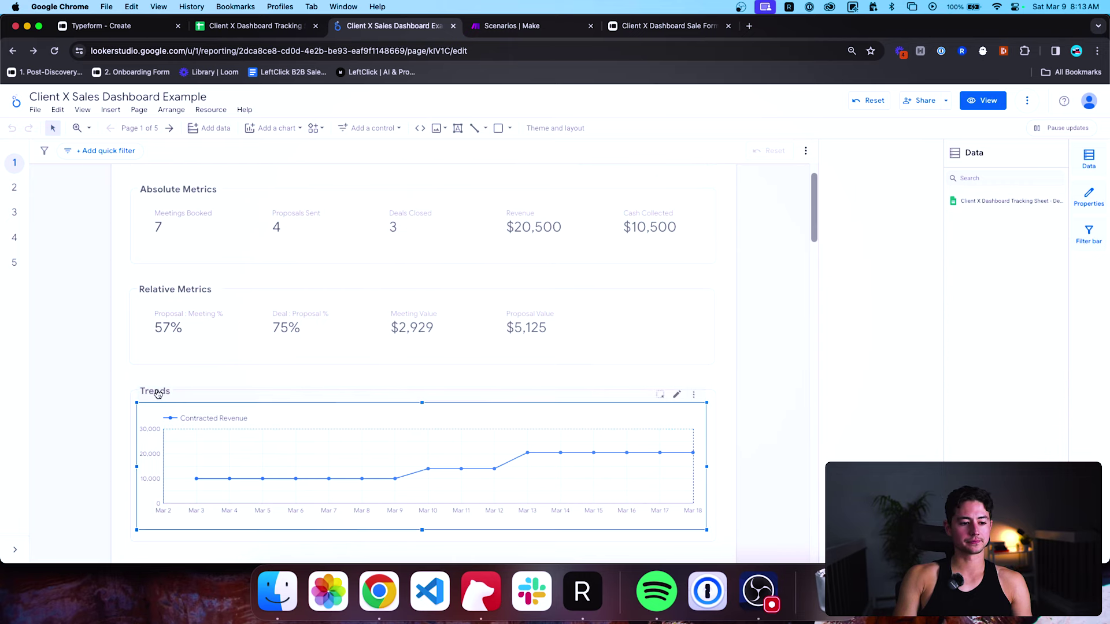
click(104, 372)
double_click(145, 389)
text(Growth)
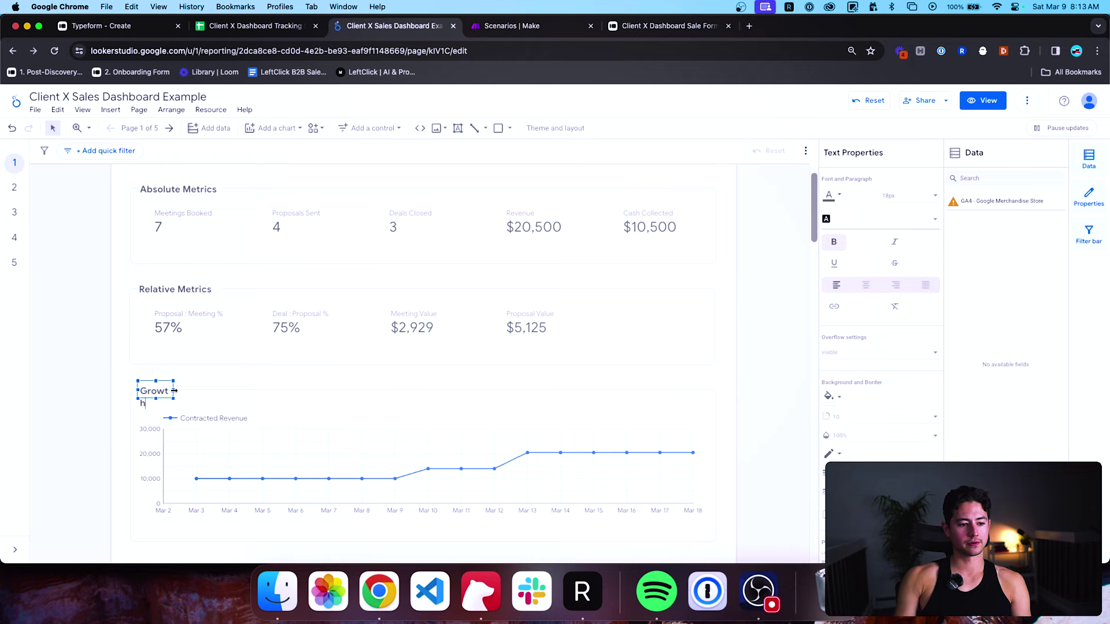
drag(174, 391, 186, 391)
click(81, 376)
scroll(633, 361, up, 2)
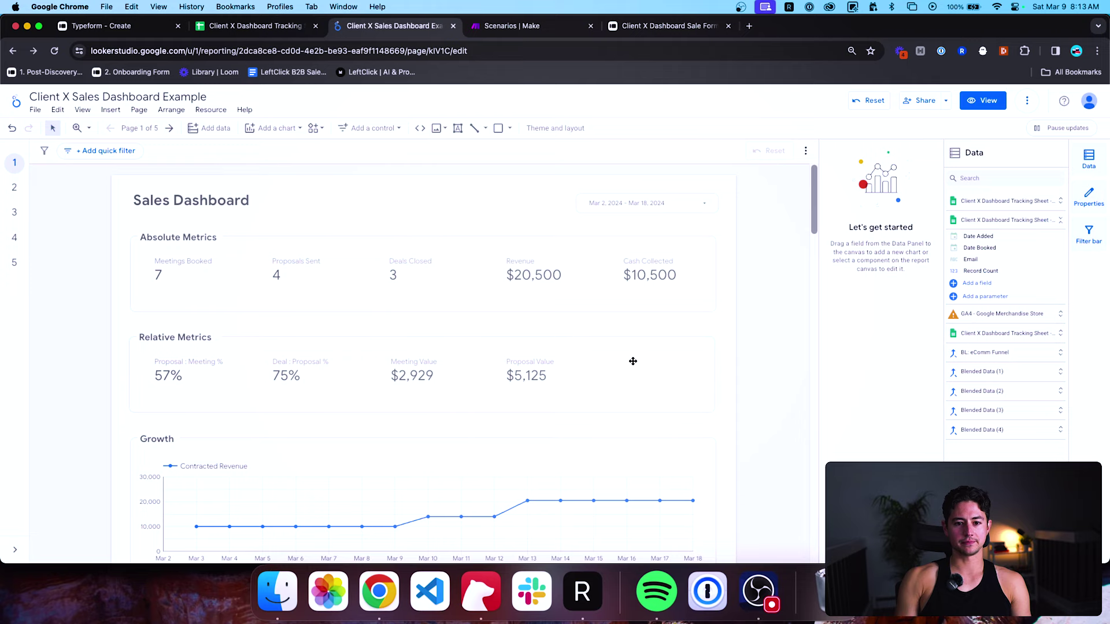
scroll(781, 271, down, 3)
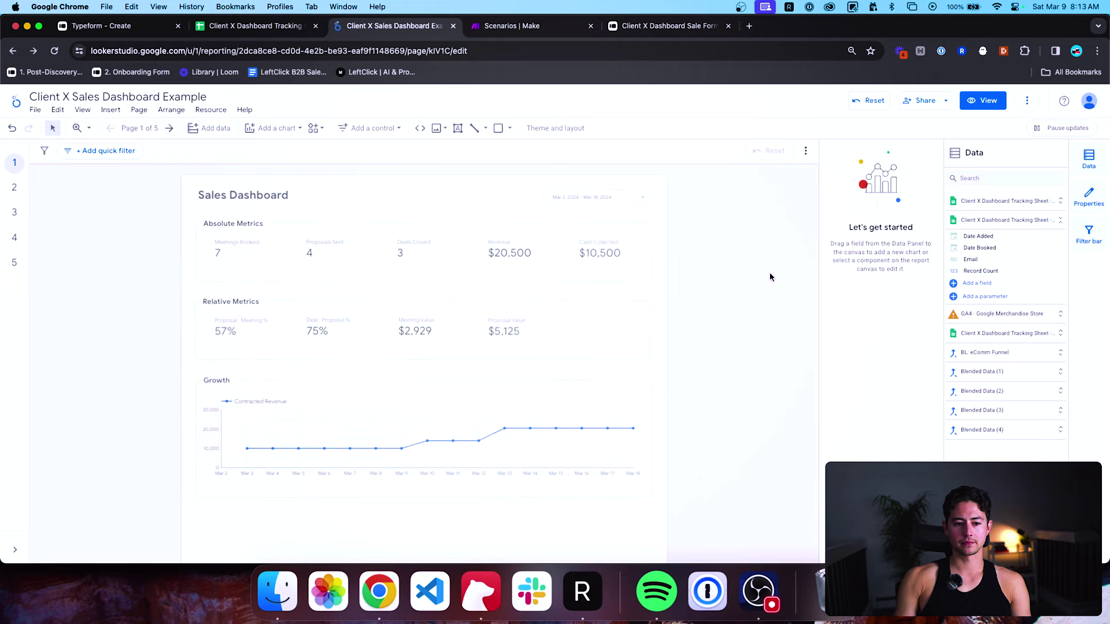
scroll(634, 254, up, 3)
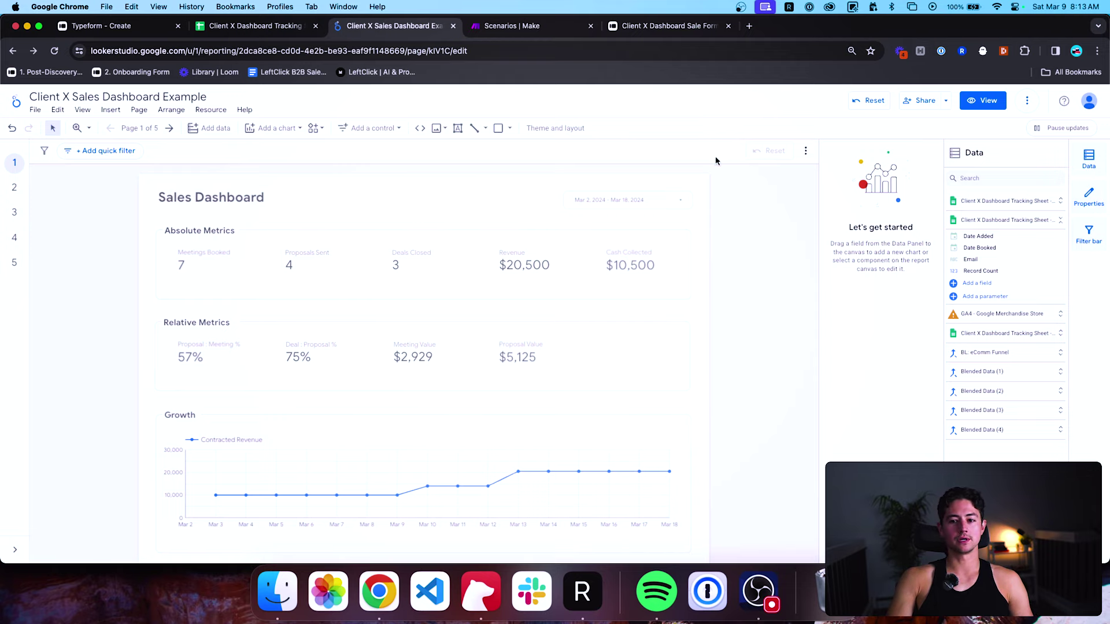
Try the Constellation, Insight and Ocean themes, settling on the dark Lagoon theme.
click(556, 128)
scroll(862, 333, down, 5)
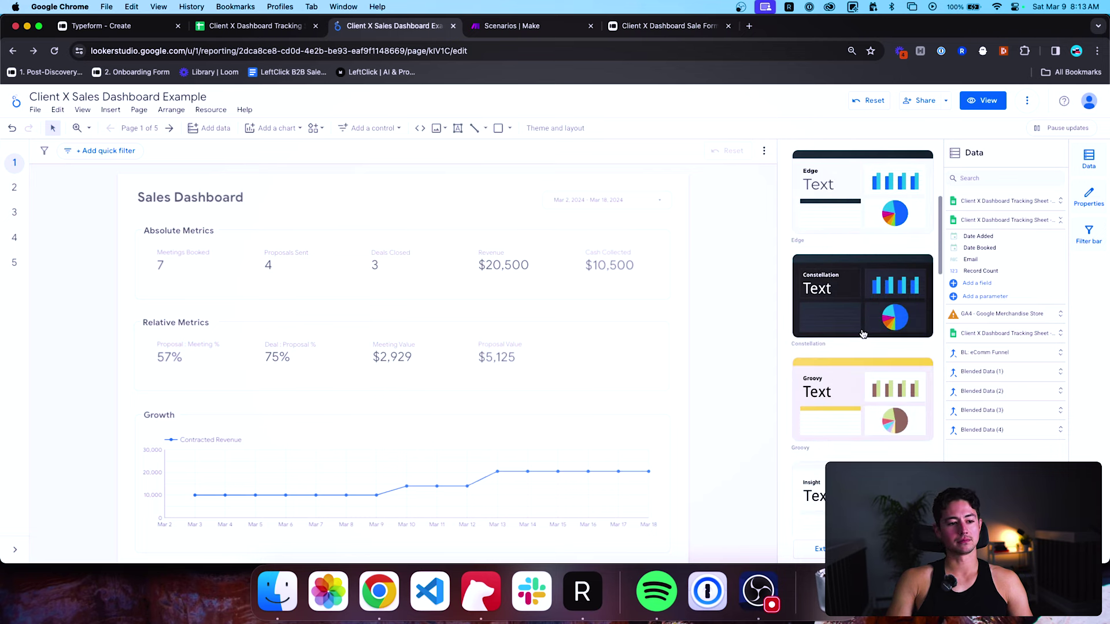
click(848, 317)
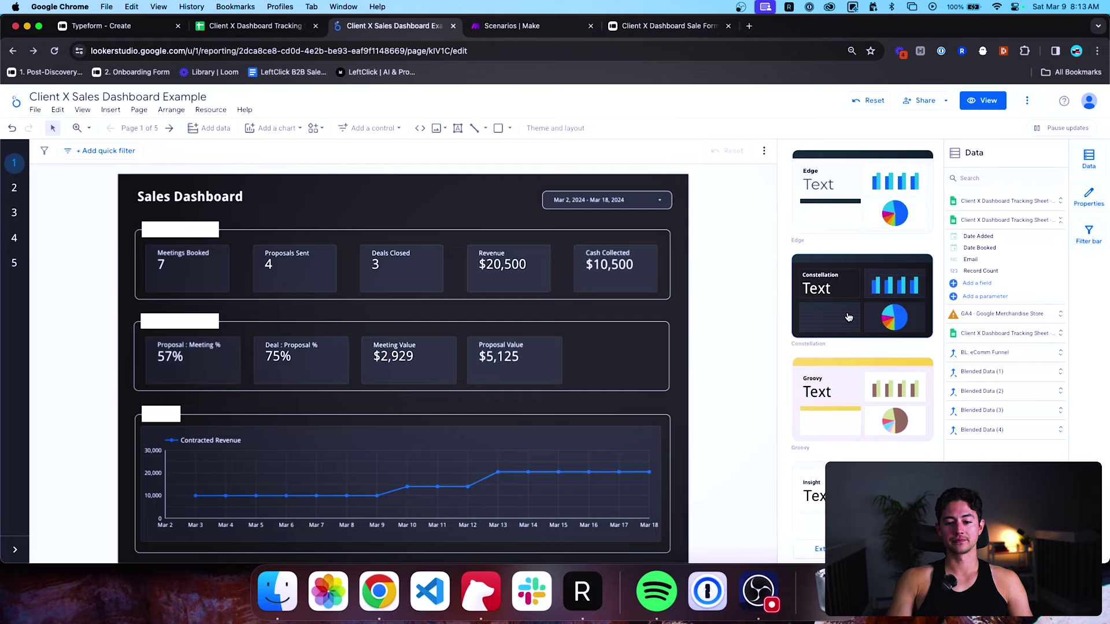
scroll(848, 317, down, 4)
click(856, 314)
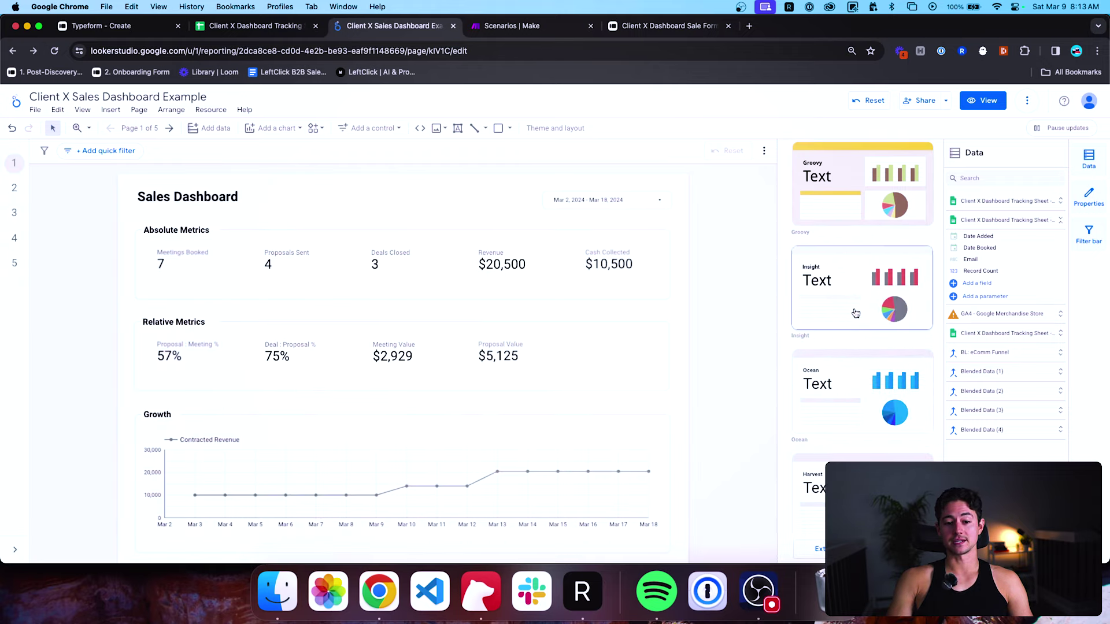
scroll(850, 354, down, 2)
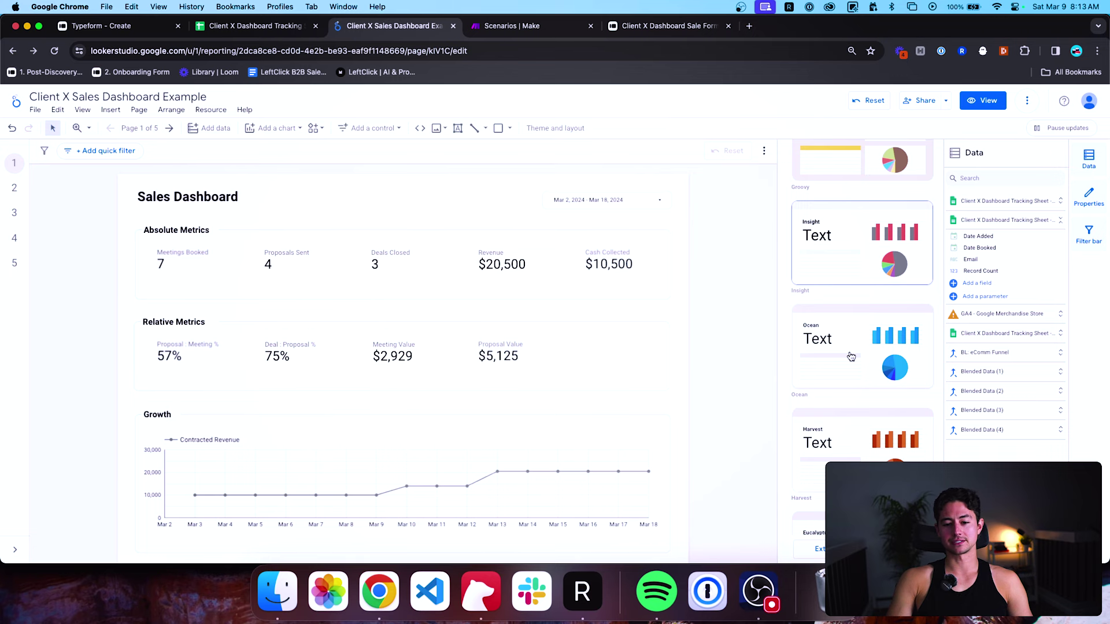
click(851, 356)
scroll(851, 356, down, 10)
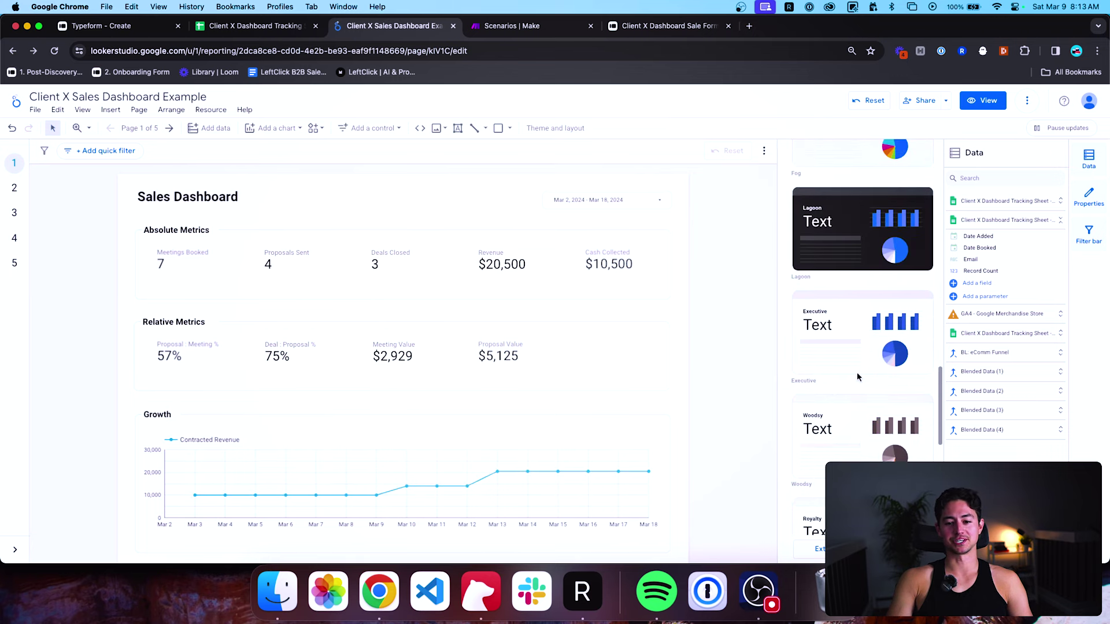
click(848, 255)
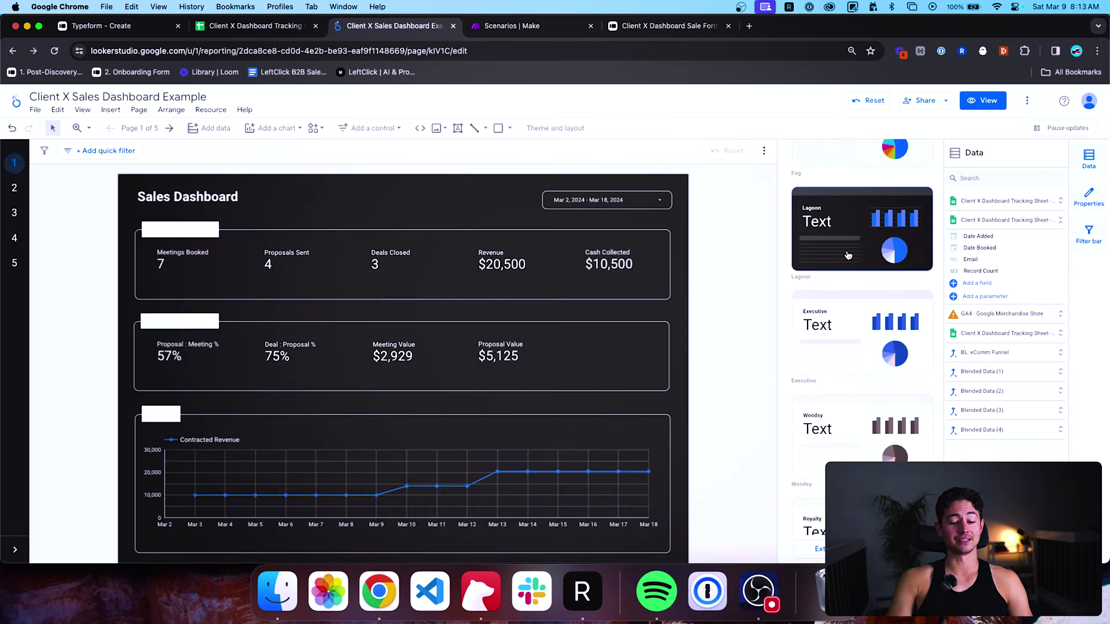
click(733, 327)
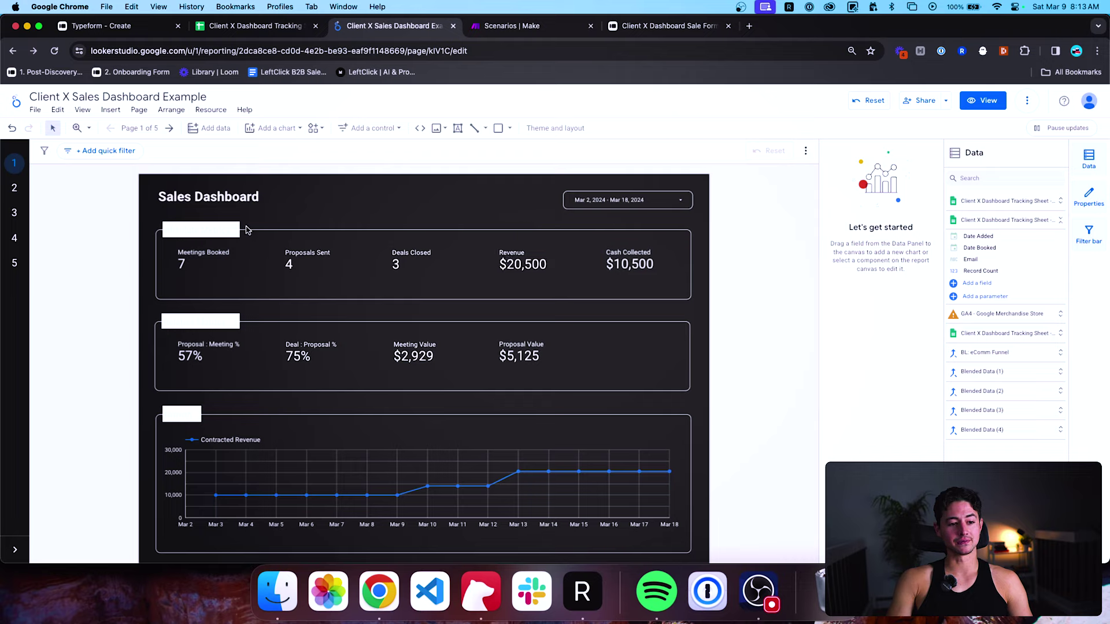
click(197, 228)
Look at the Revenue scorecard's background colour choices, leaving them unchanged.
double_click(195, 228)
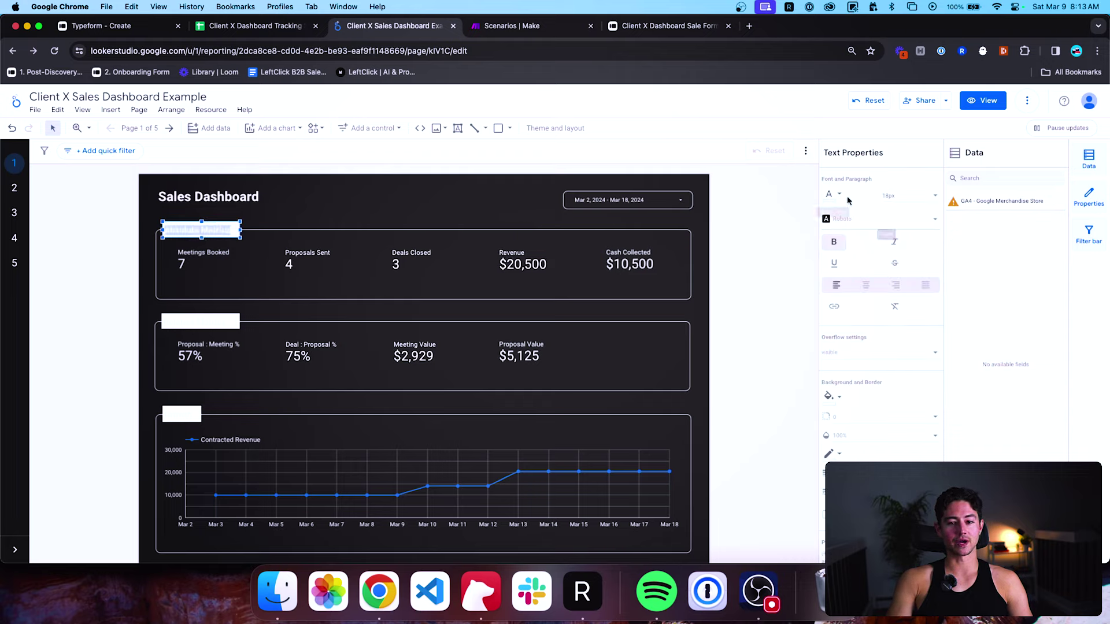
click(535, 255)
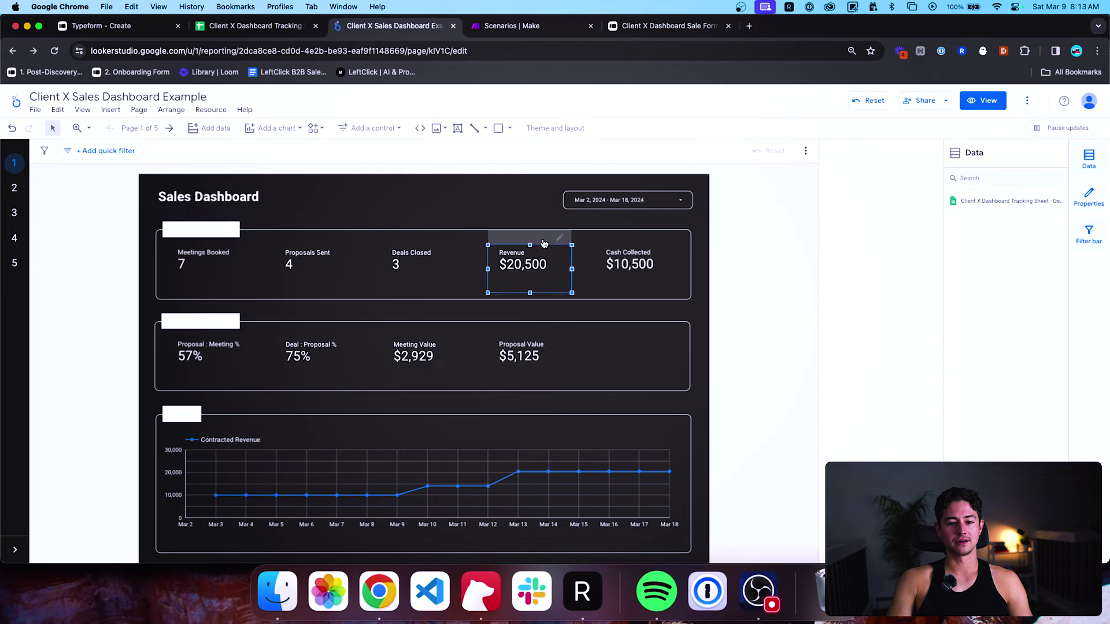
scroll(857, 323, down, 7)
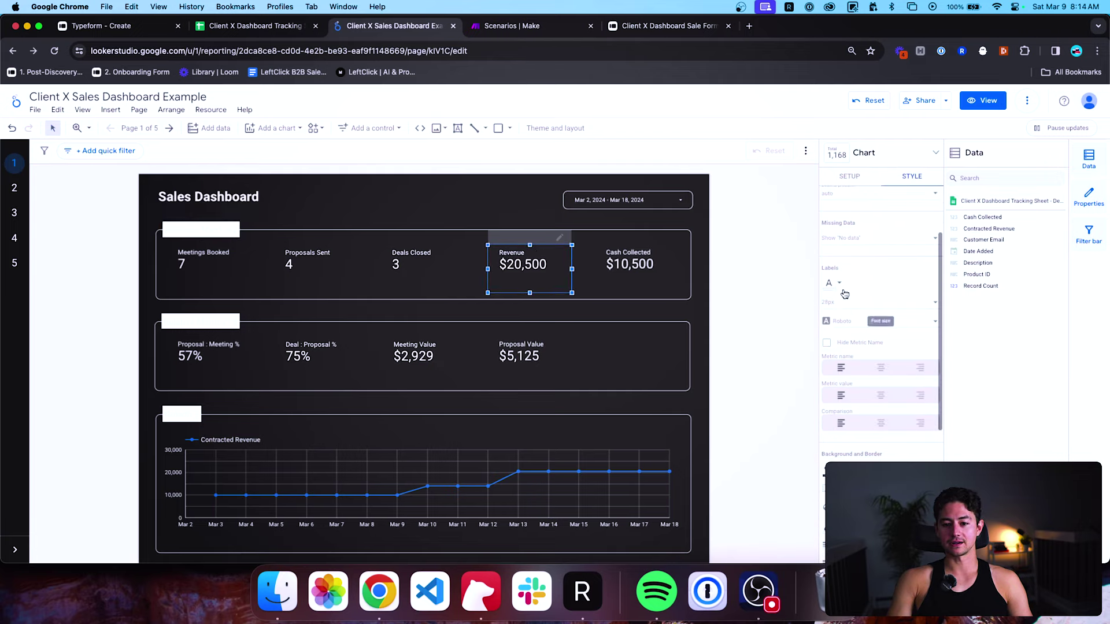
click(832, 355)
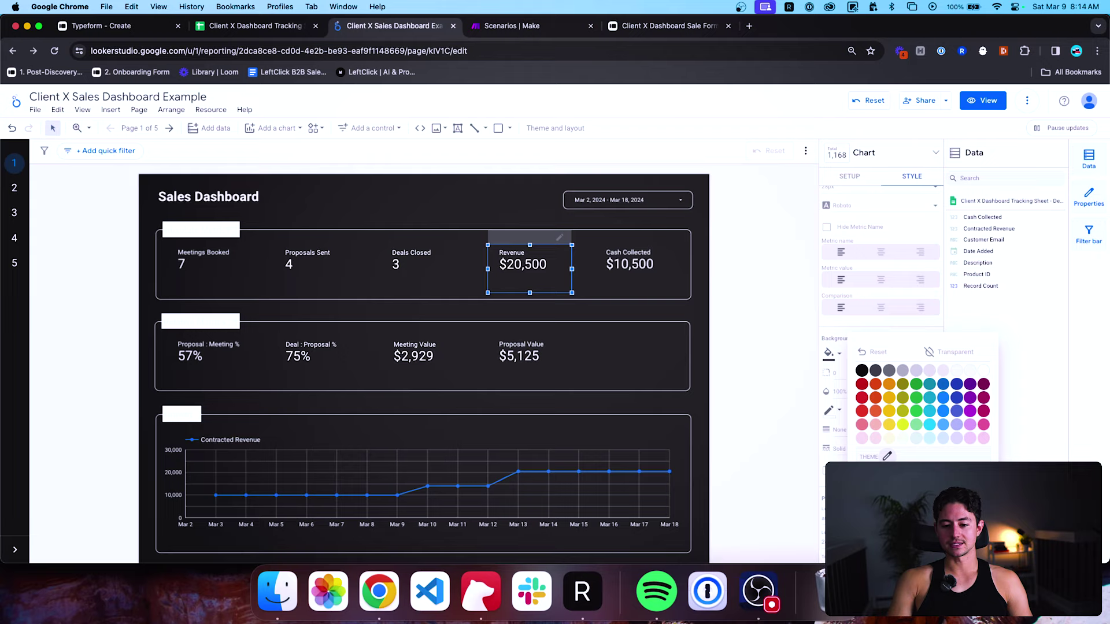
click(887, 457)
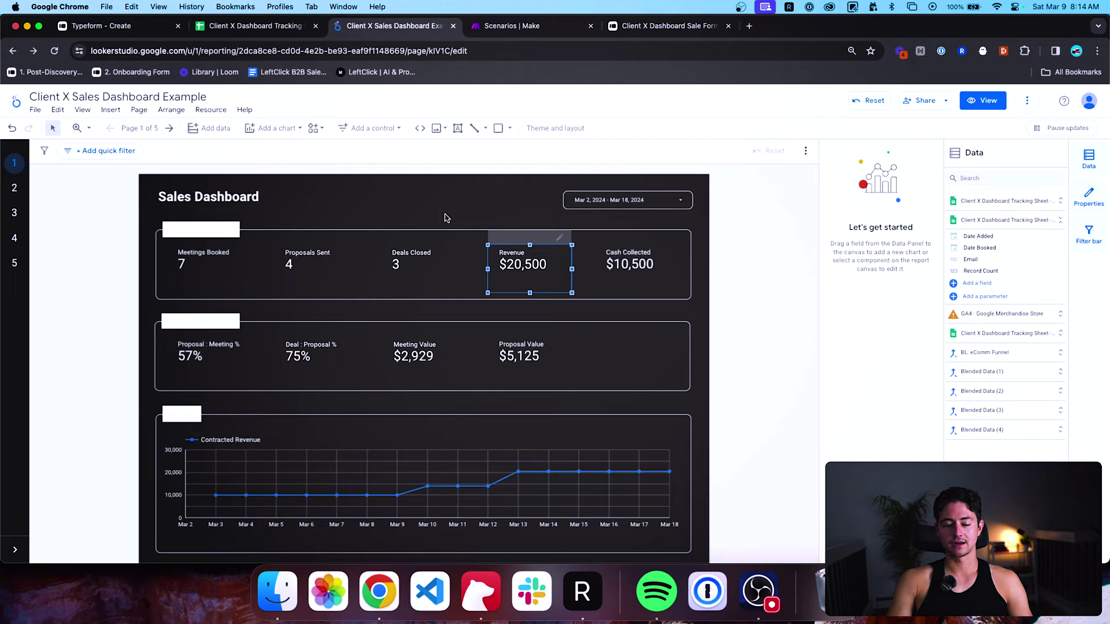
Set the Absolute Metrics header's background fill to black.
double_click(242, 231)
scroll(872, 288, down, 1)
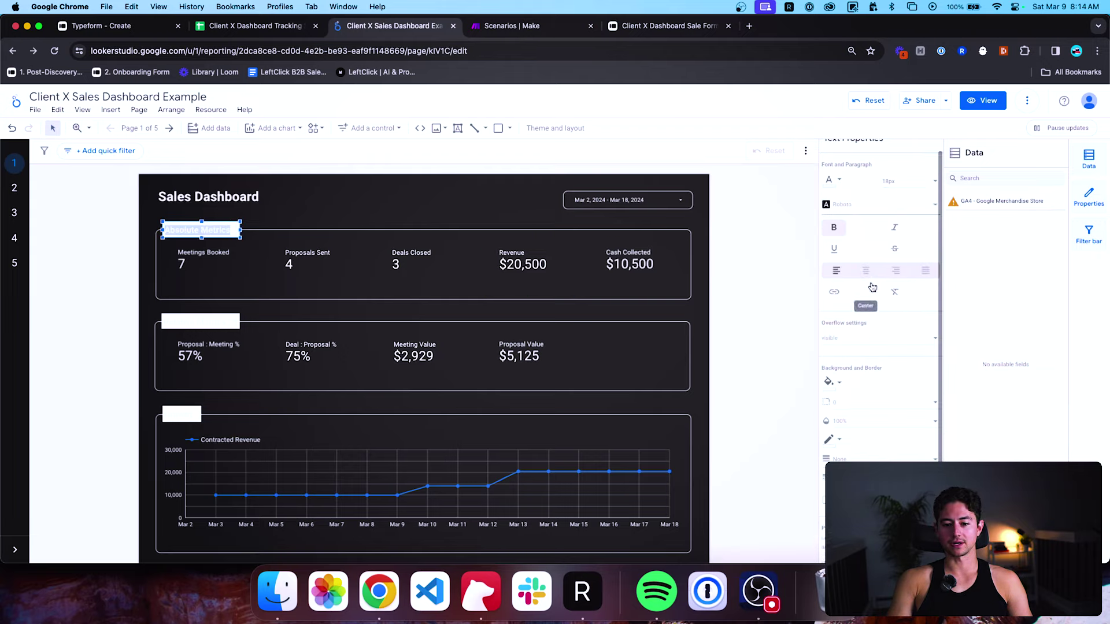
scroll(872, 287, down, 3)
click(832, 292)
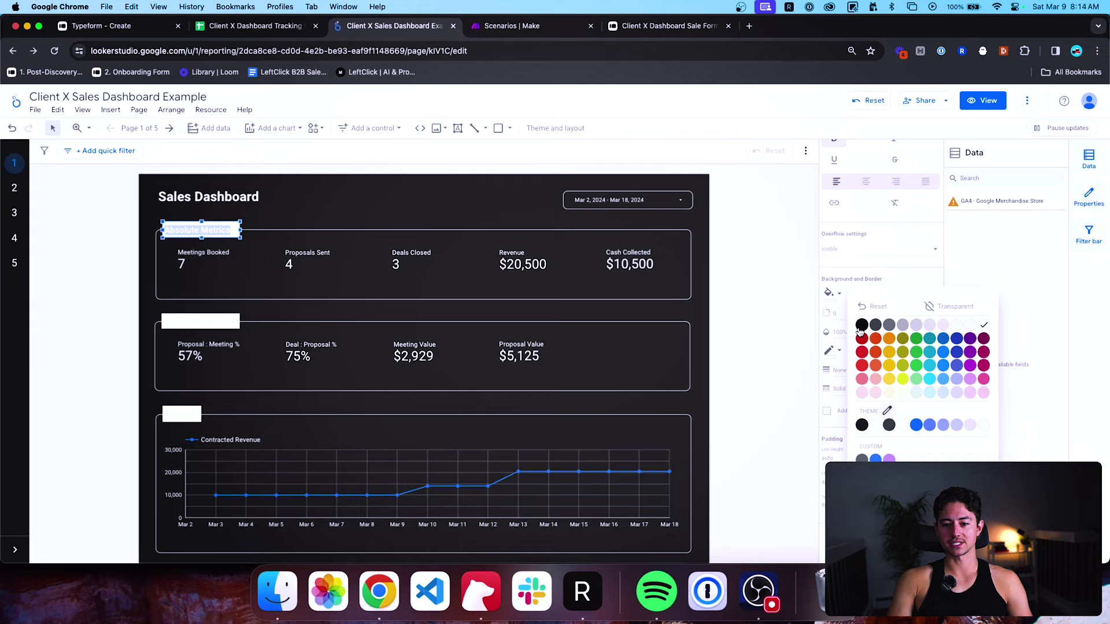
click(888, 427)
click(717, 346)
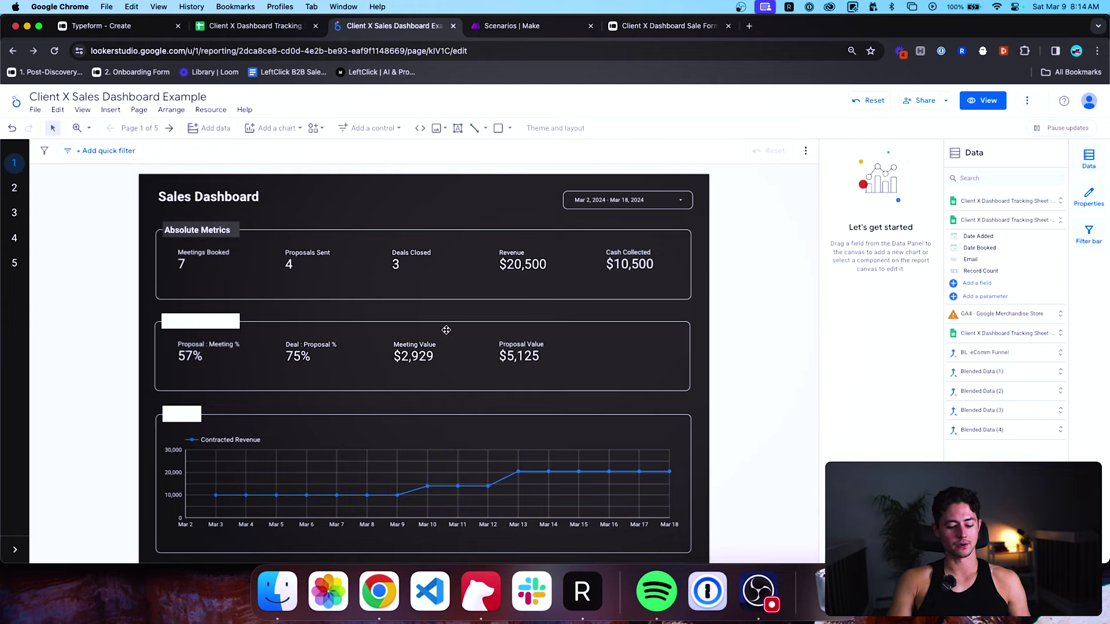
double_click(225, 227)
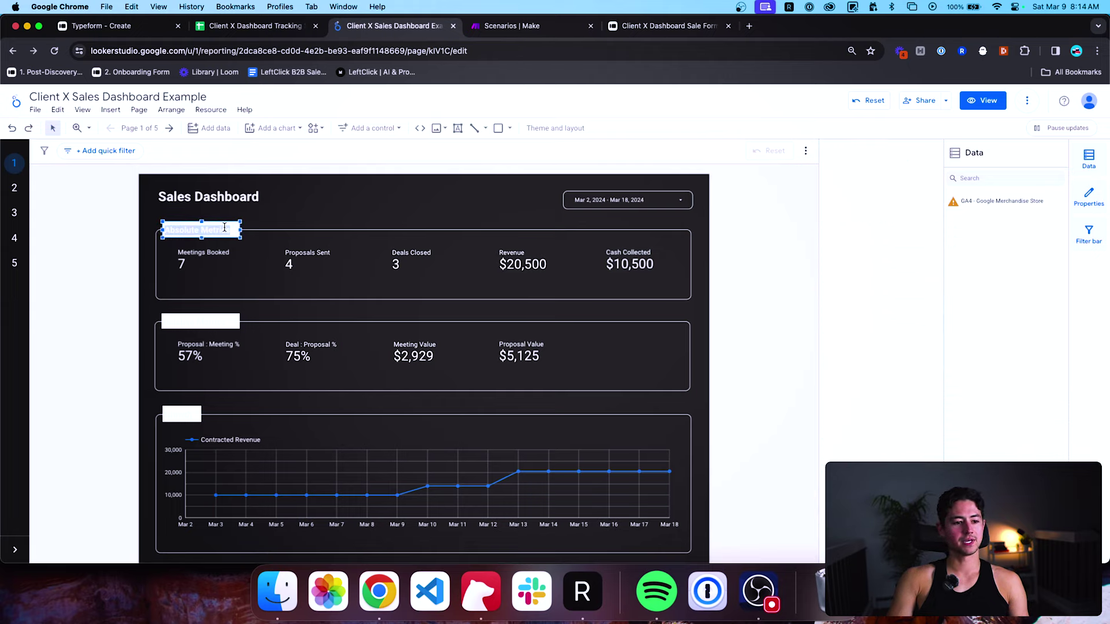
scroll(861, 412, down, 3)
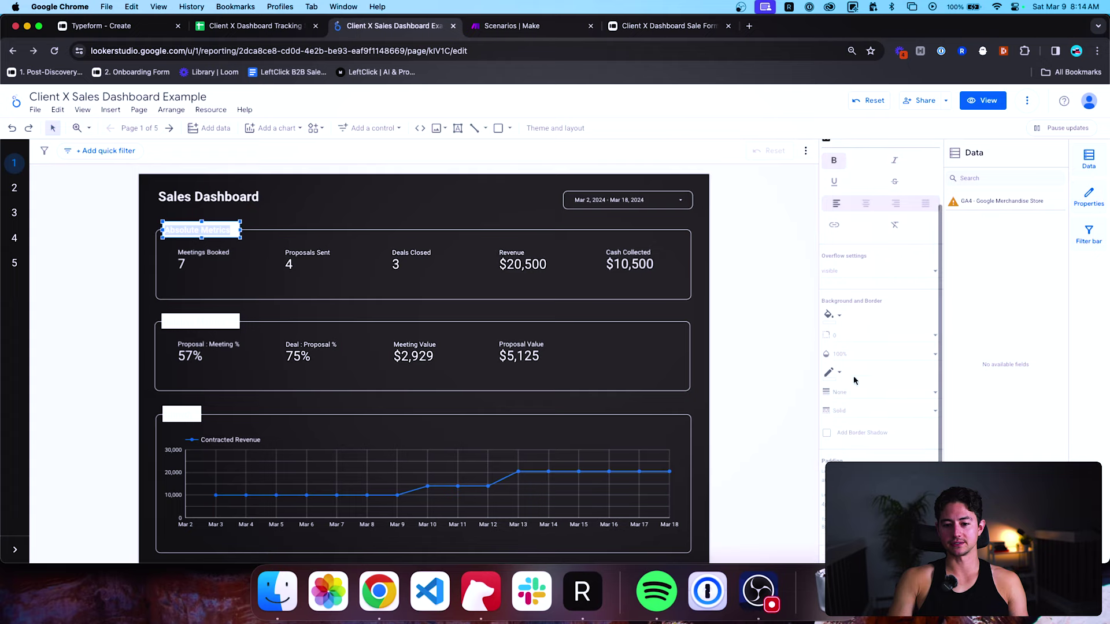
click(830, 315)
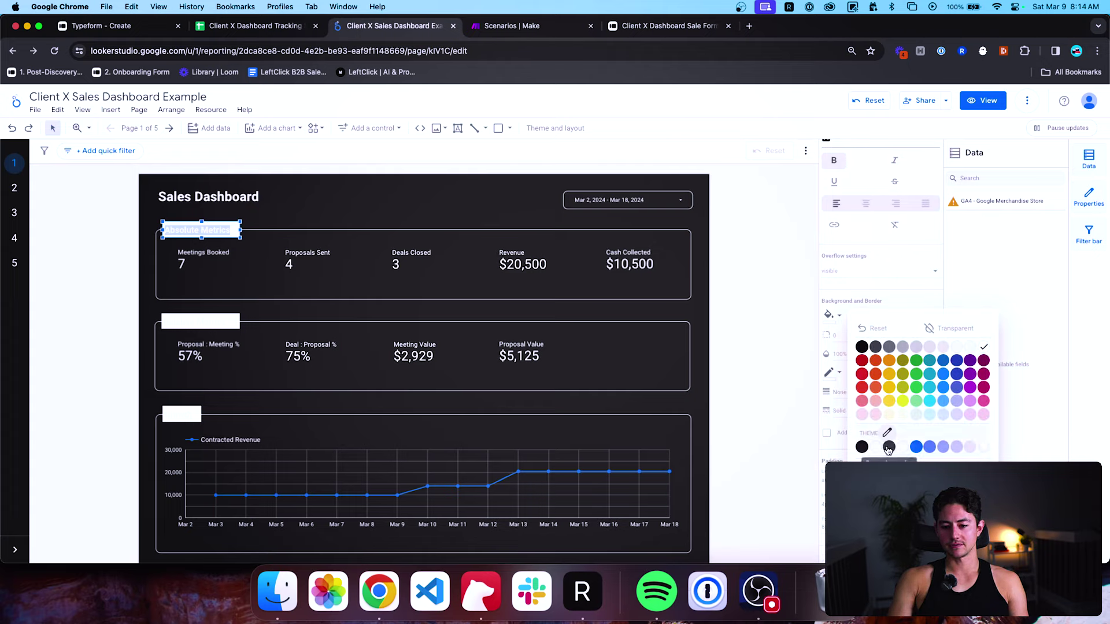
click(861, 447)
click(671, 296)
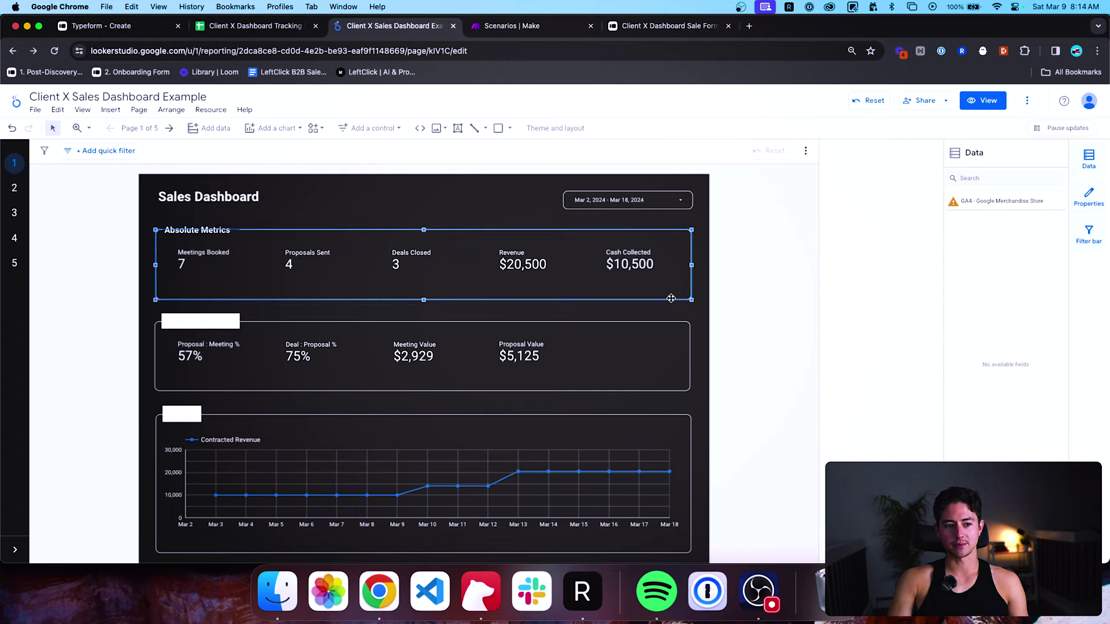
click(698, 338)
Bring up the Absolute Metrics header's text options, then close them without changes.
click(201, 322)
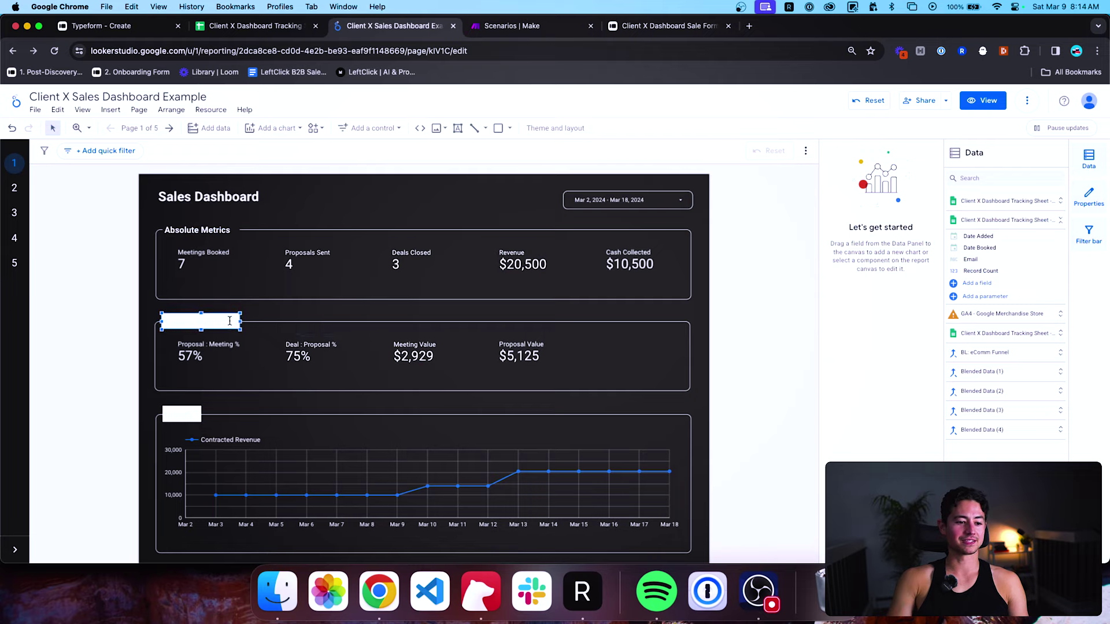
double_click(214, 225)
right_click(212, 225)
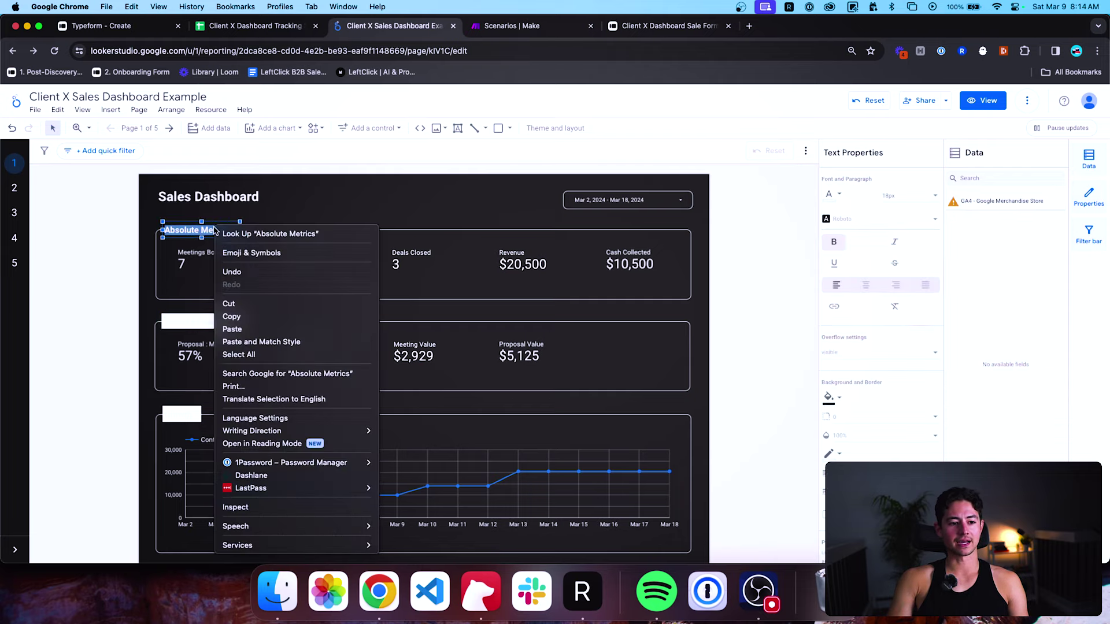
key(Escape)
right_click(213, 227)
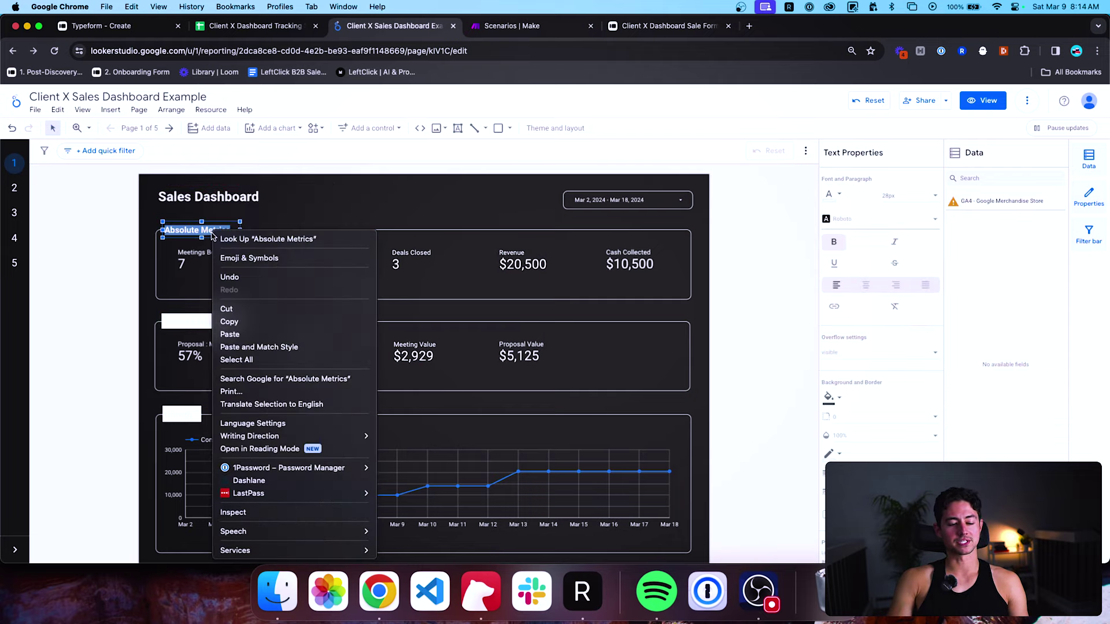
click(234, 322)
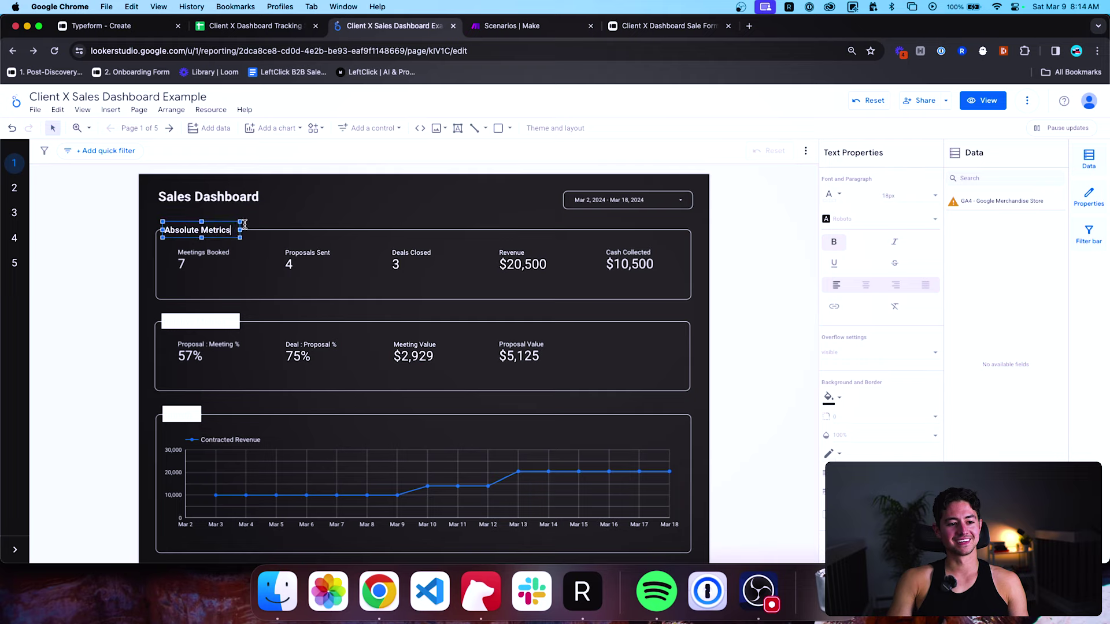
click(262, 208)
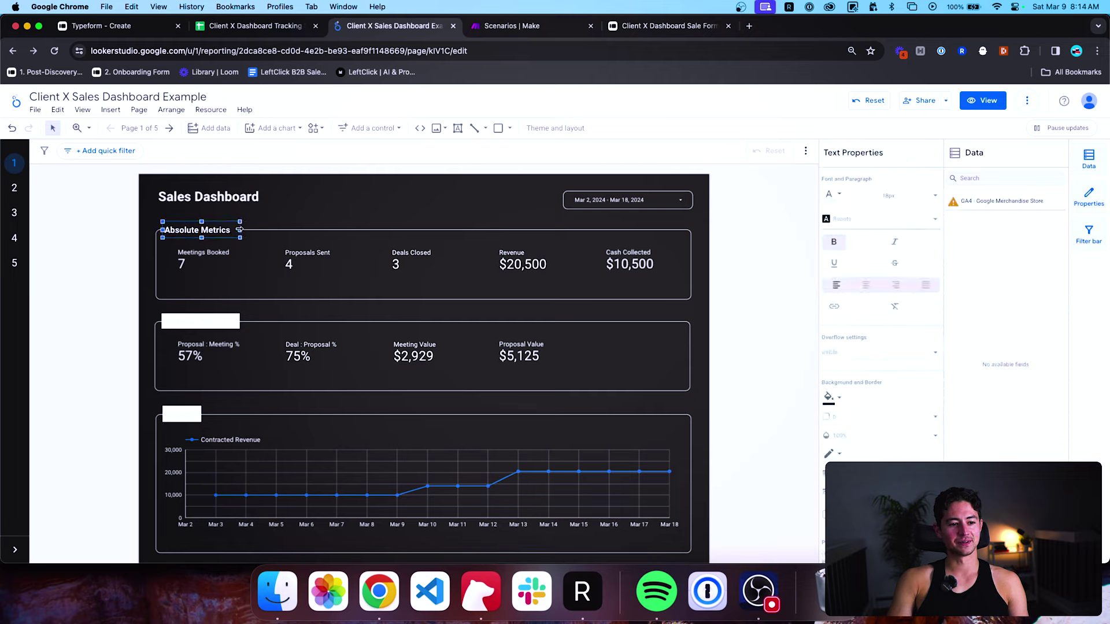
right_click(234, 231)
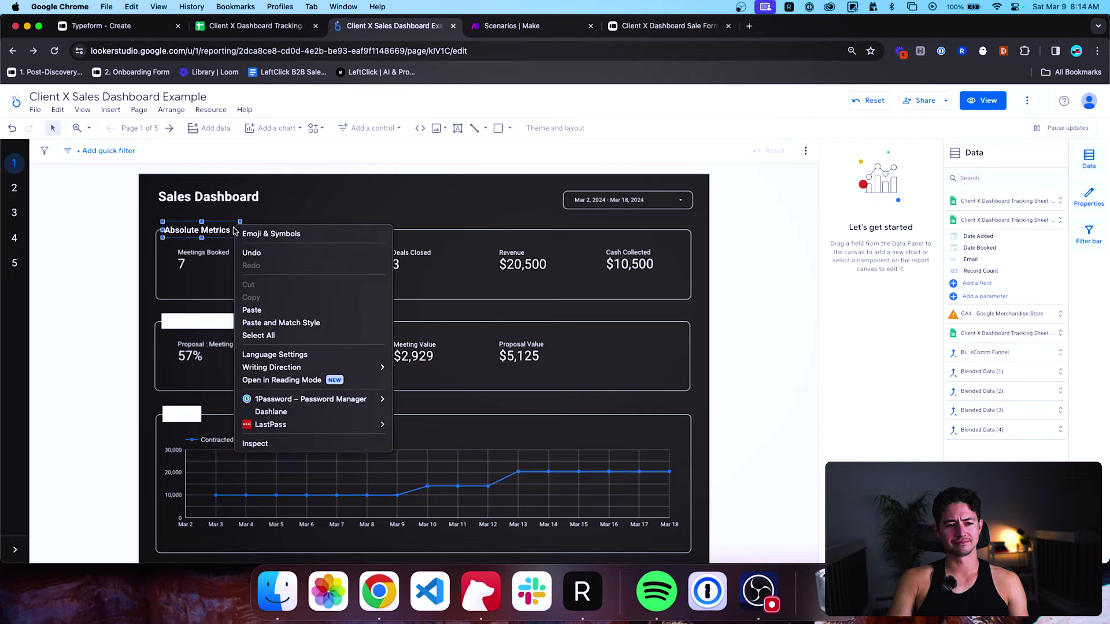
click(201, 322)
Set the Relative Metrics and Growth header backgrounds to black.
click(201, 322)
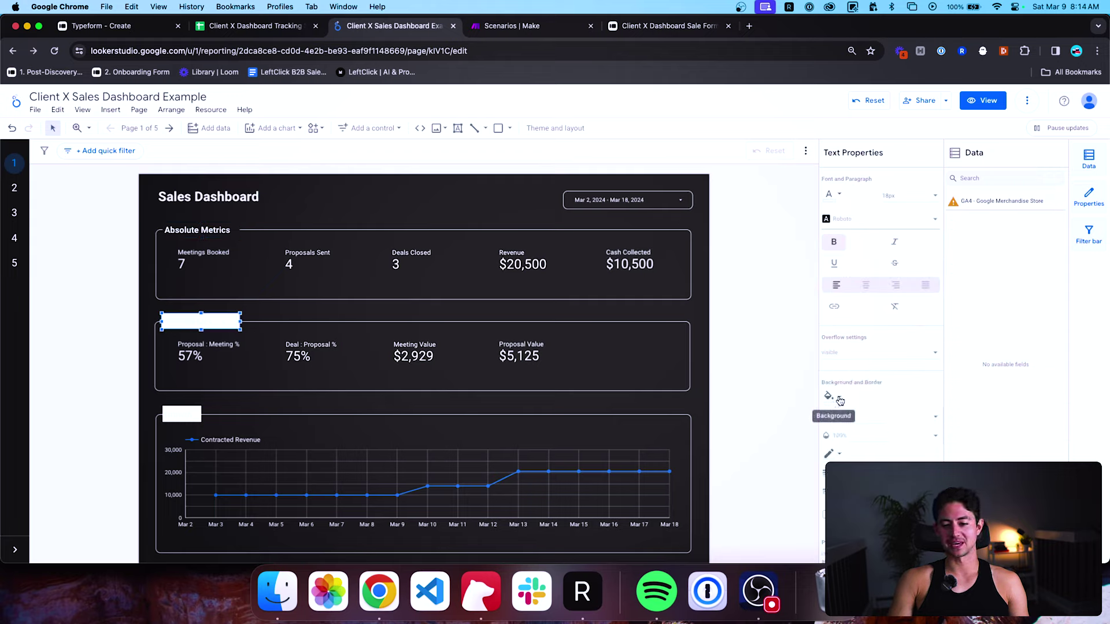
click(839, 397)
click(861, 370)
click(531, 339)
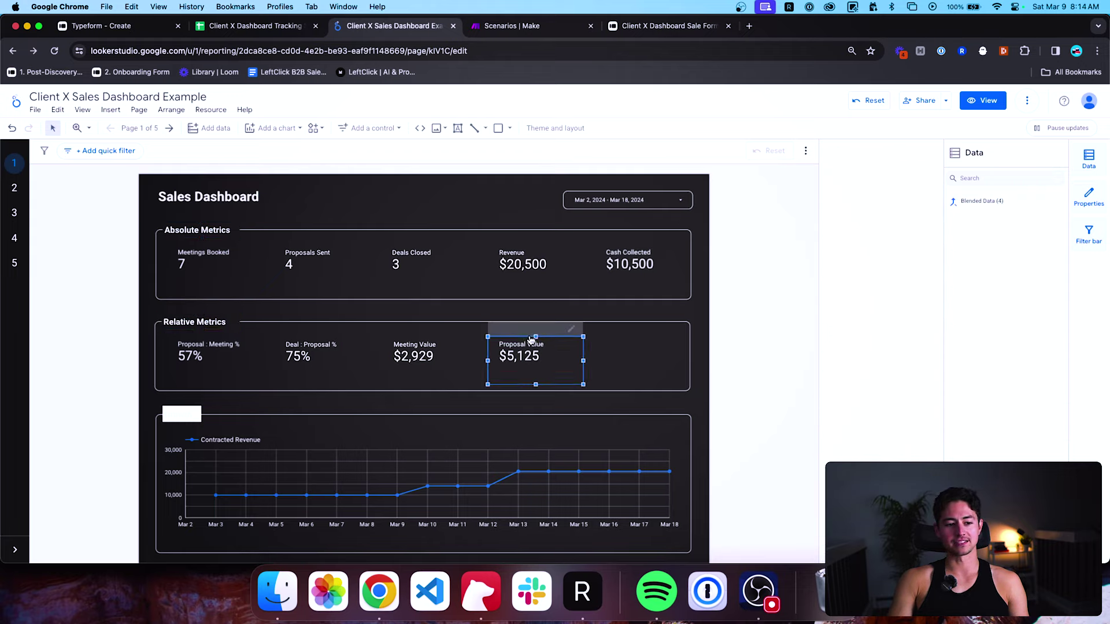
click(181, 408)
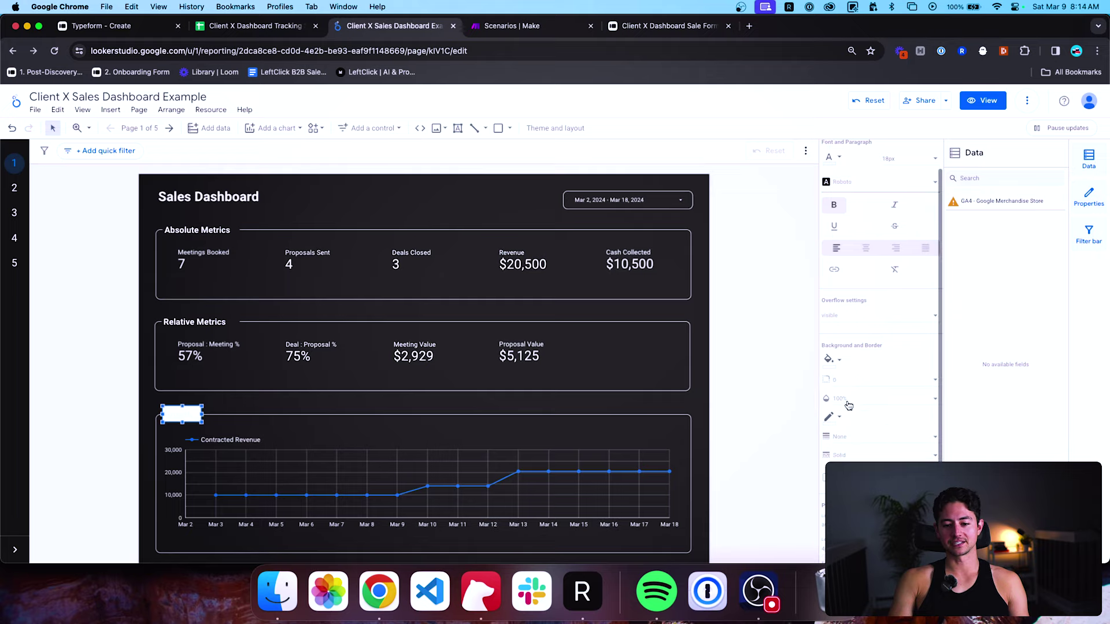
click(840, 361)
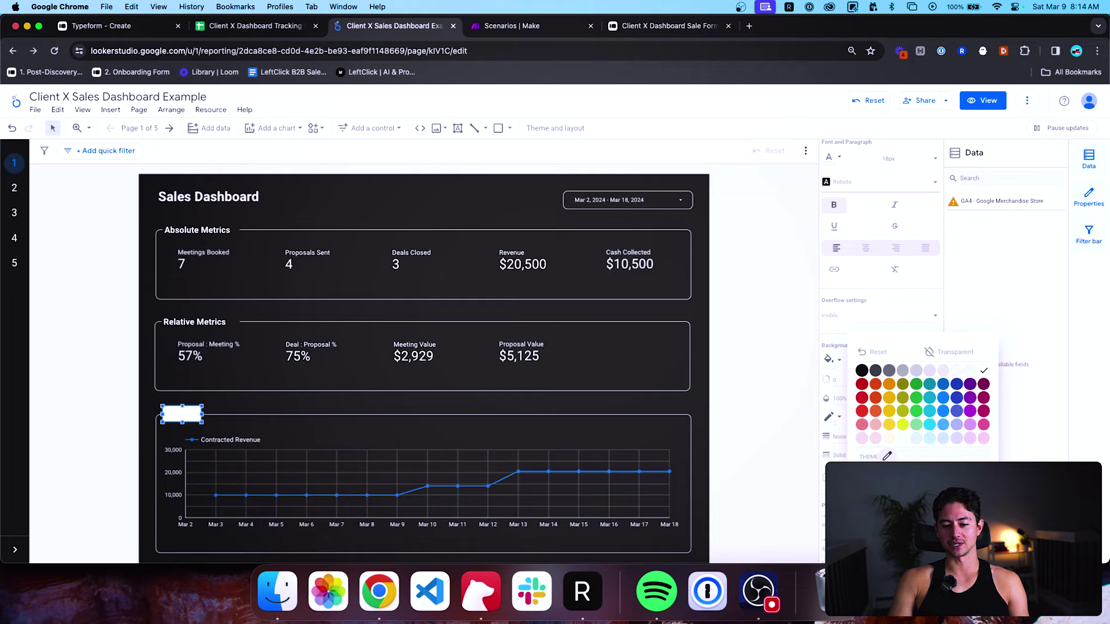
click(861, 370)
click(179, 429)
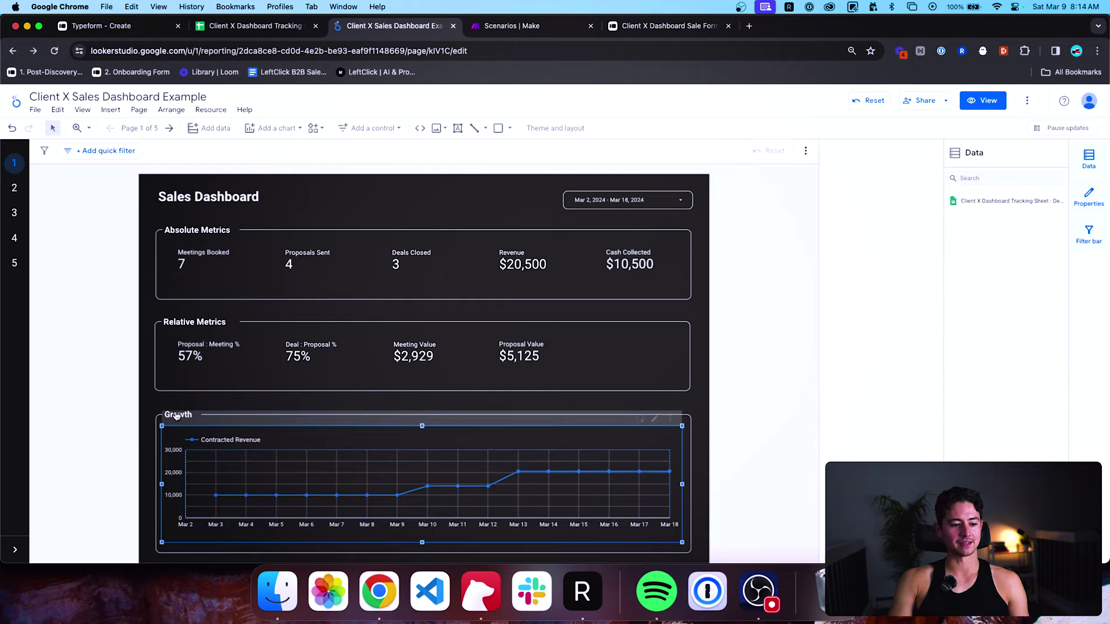
Resize the Growth, Relative Metrics and Absolute Metrics header boxes to fit their titles.
click(179, 413)
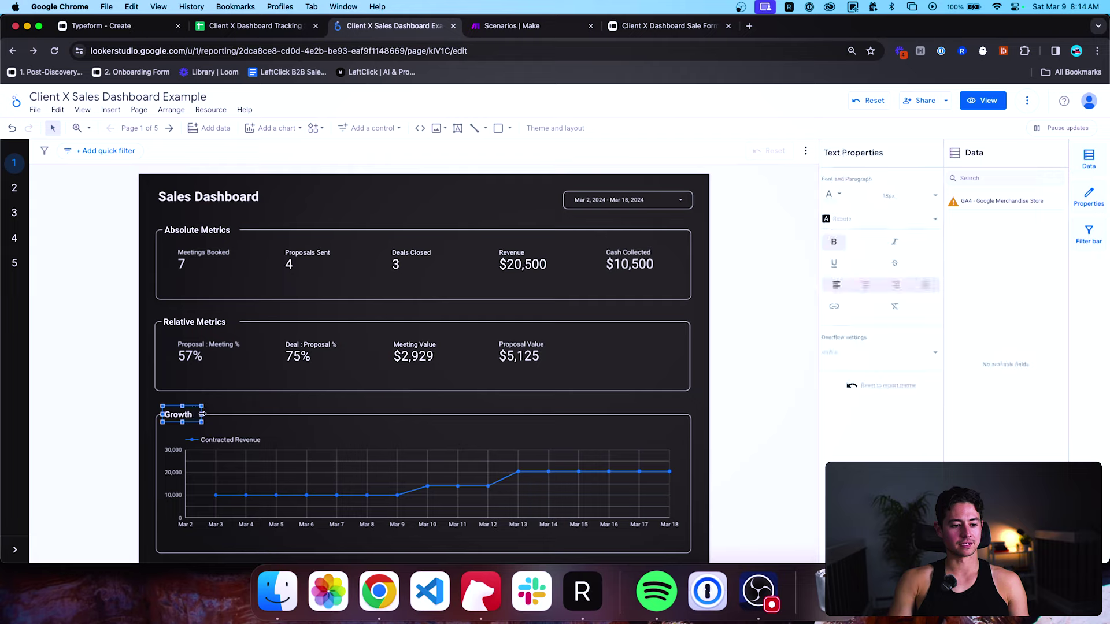
drag(201, 414, 197, 414)
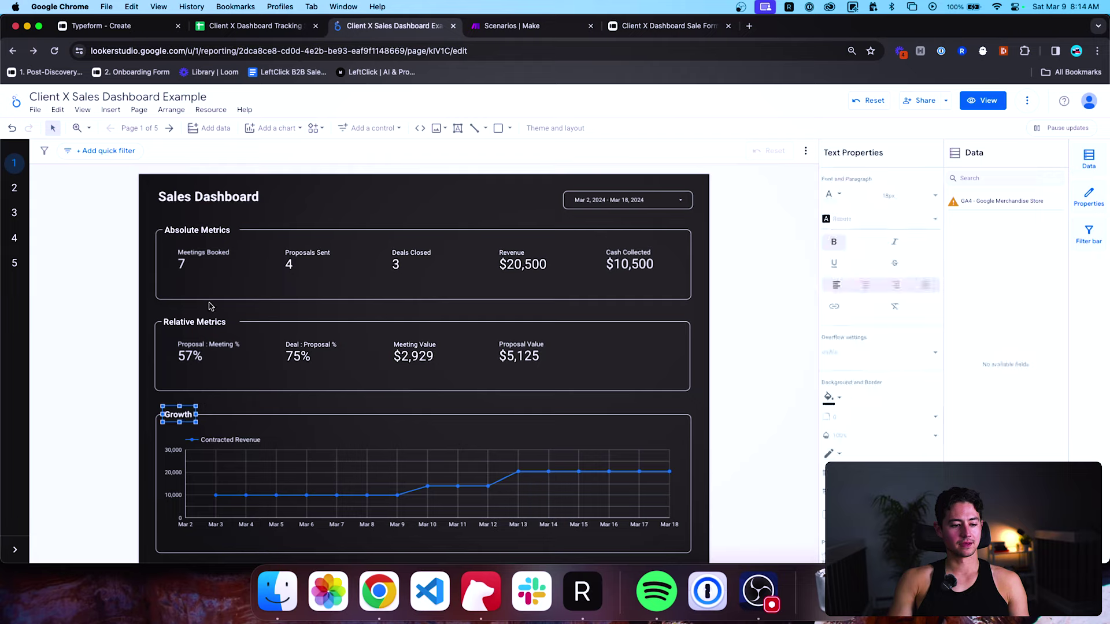
click(208, 319)
drag(240, 322, 233, 322)
click(220, 230)
drag(239, 231, 239, 230)
Widen the title box and extend the title to 'Sales Dashboard for Client X'.
double_click(341, 198)
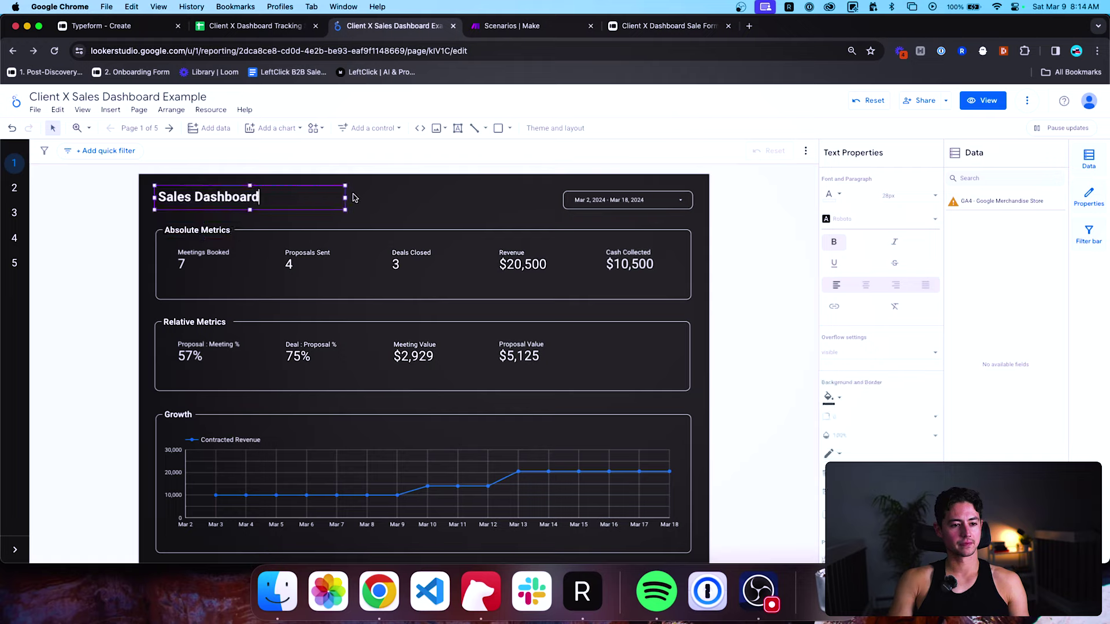
drag(346, 197, 427, 198)
text(for )
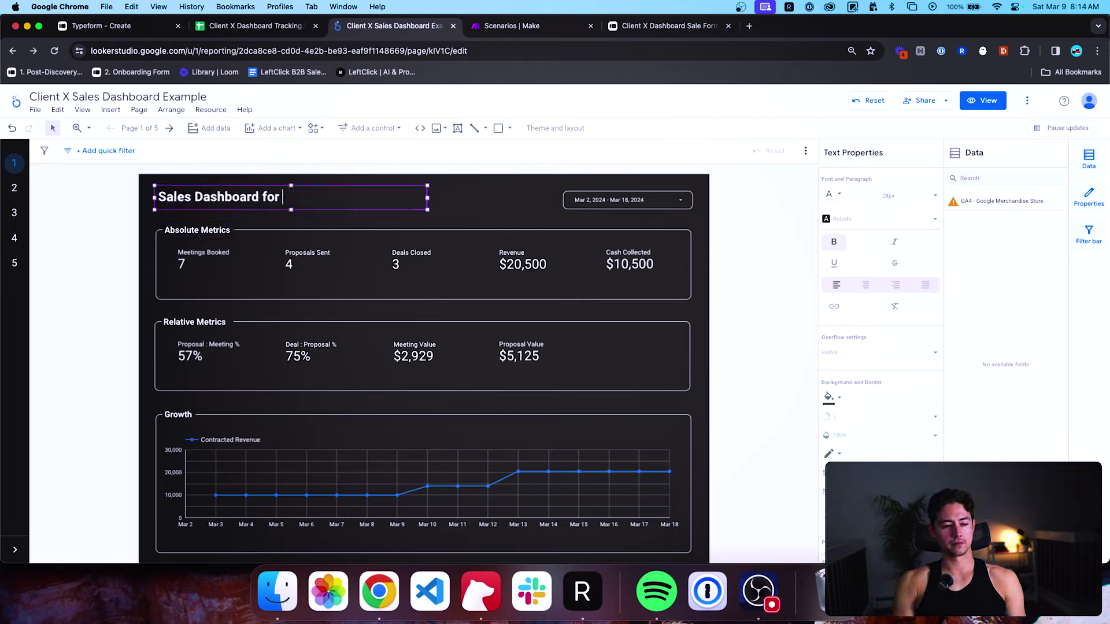
text(Client X)
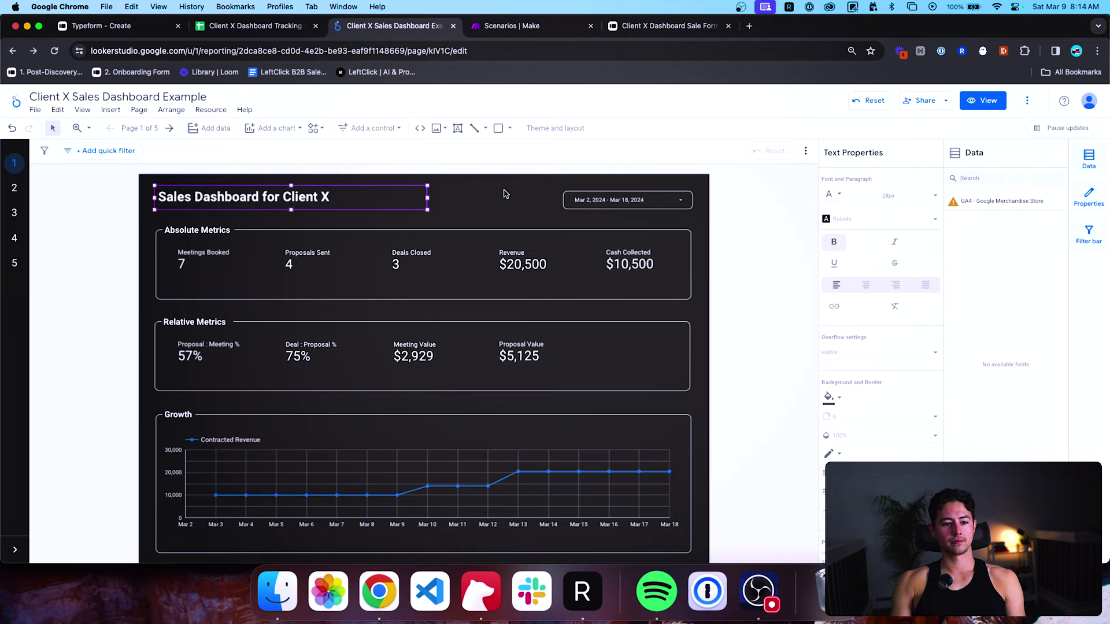
click(732, 298)
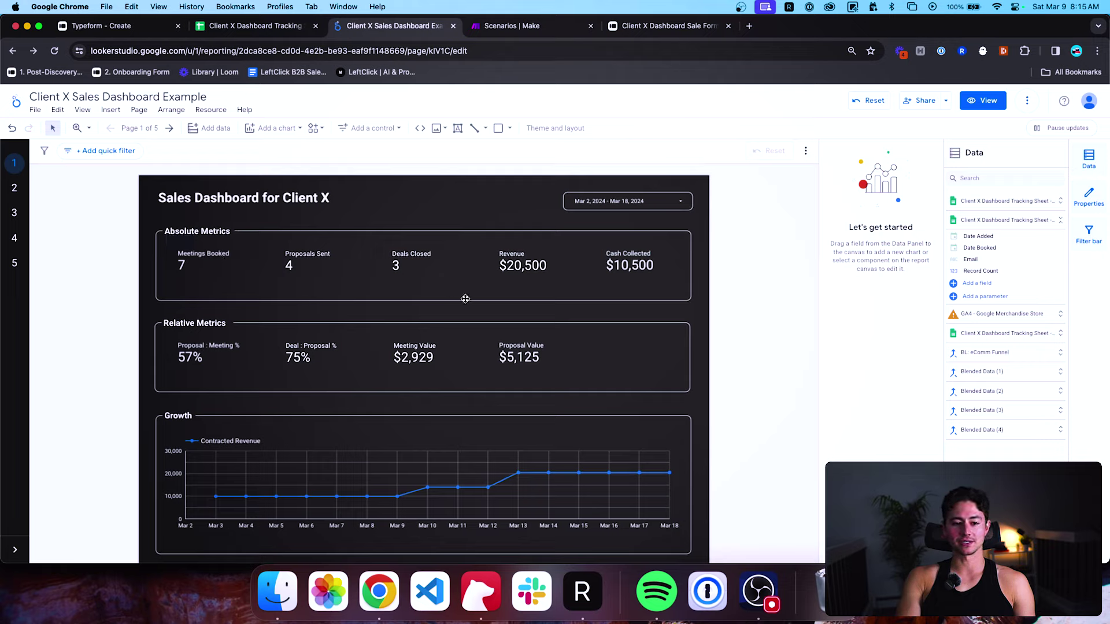
Select the Absolute Metrics frame and the Revenue and Cash Collected scorecards, then deselect them.
click(477, 260)
click(492, 217)
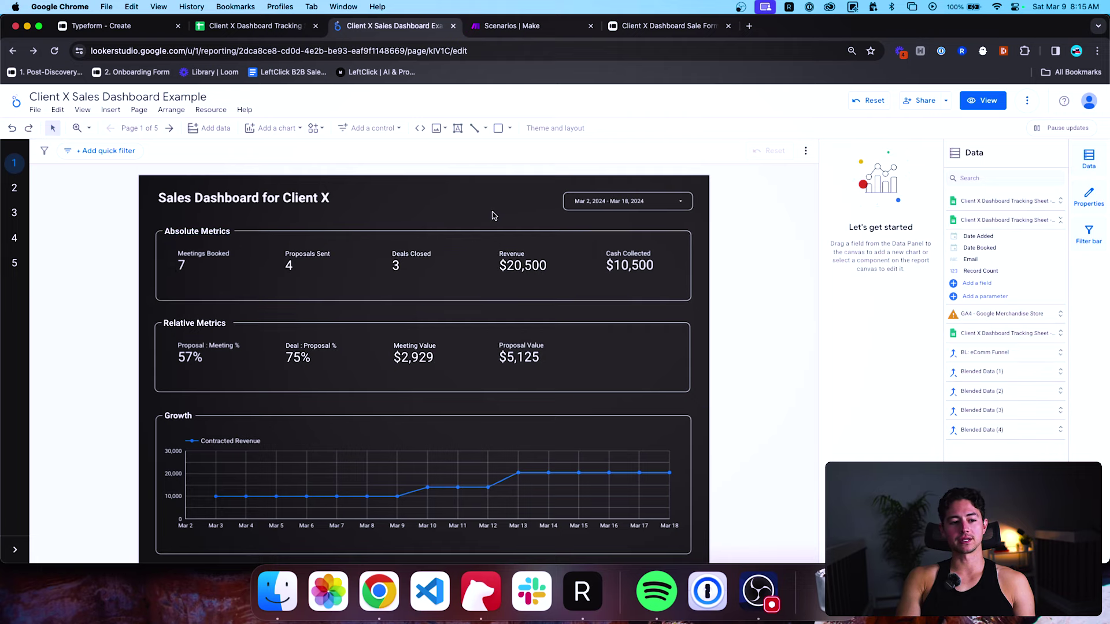
drag(490, 218, 741, 296)
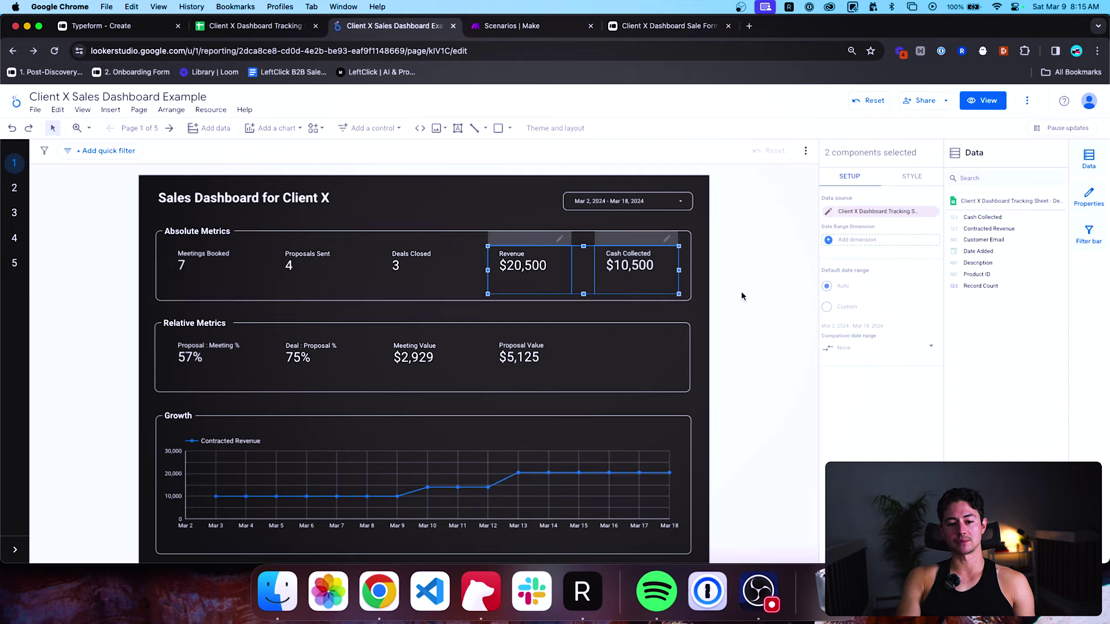
click(743, 294)
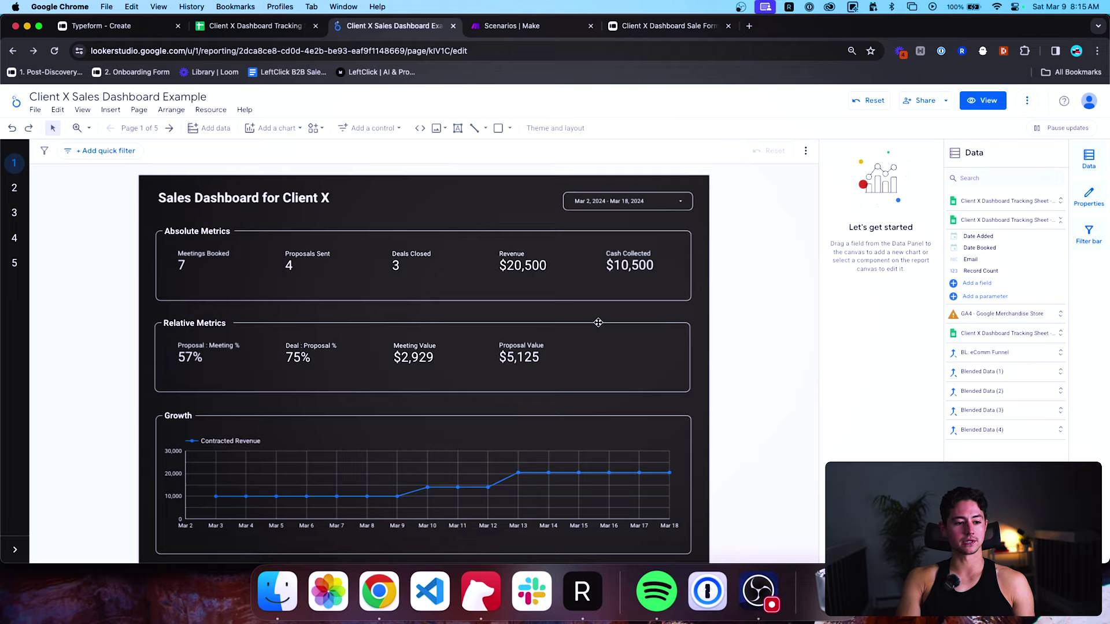
Widen the Growth title box and rename it to 'Revenue Growth'.
scroll(83, 341, down, 1)
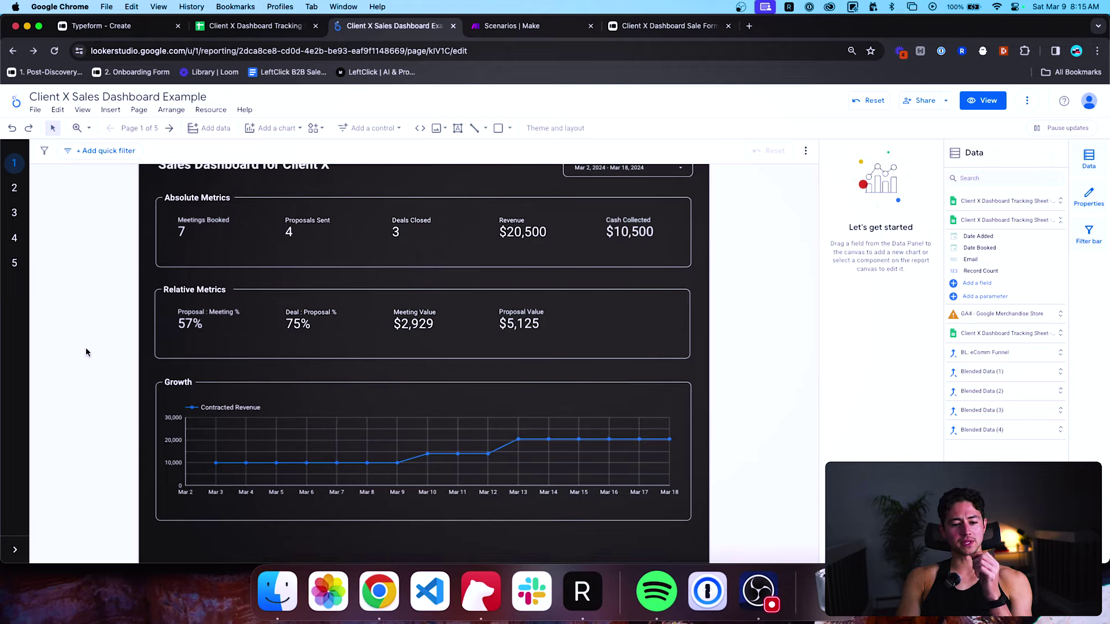
scroll(99, 377, down, 3)
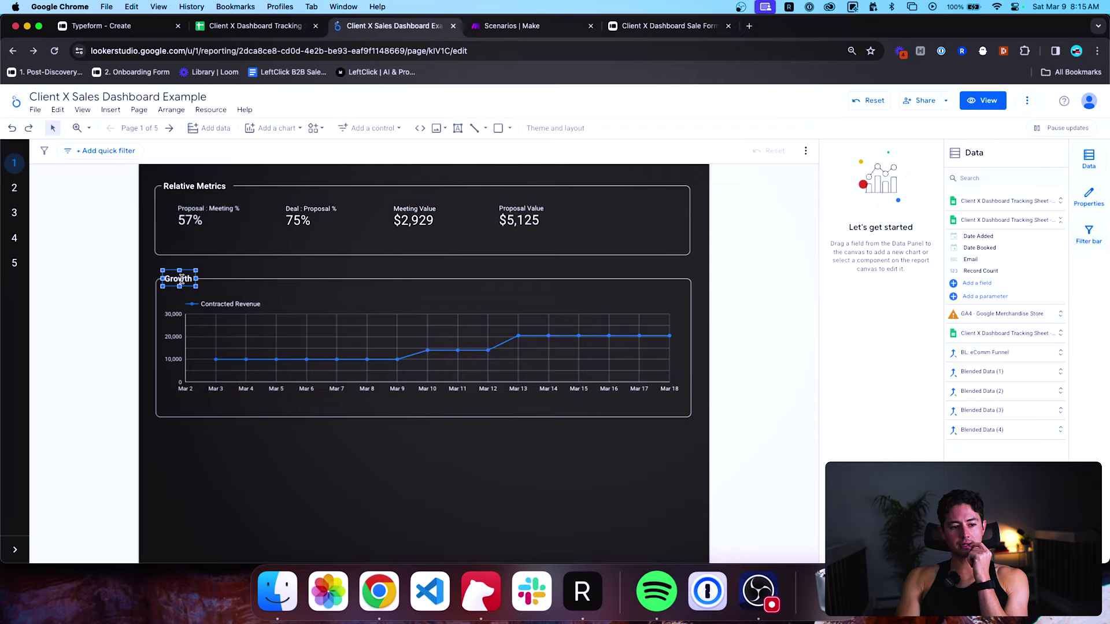
drag(197, 278, 250, 279)
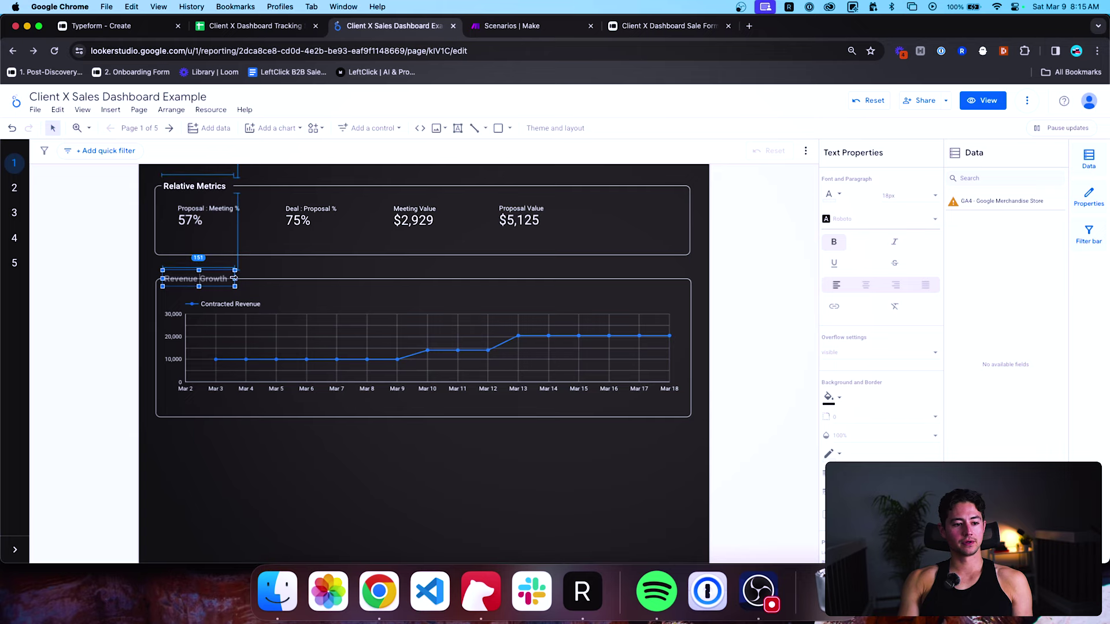
click(99, 317)
Duplicate the Revenue Growth chart, title and frame below and align the copy.
drag(728, 441, 179, 271)
scroll(255, 404, down, 3)
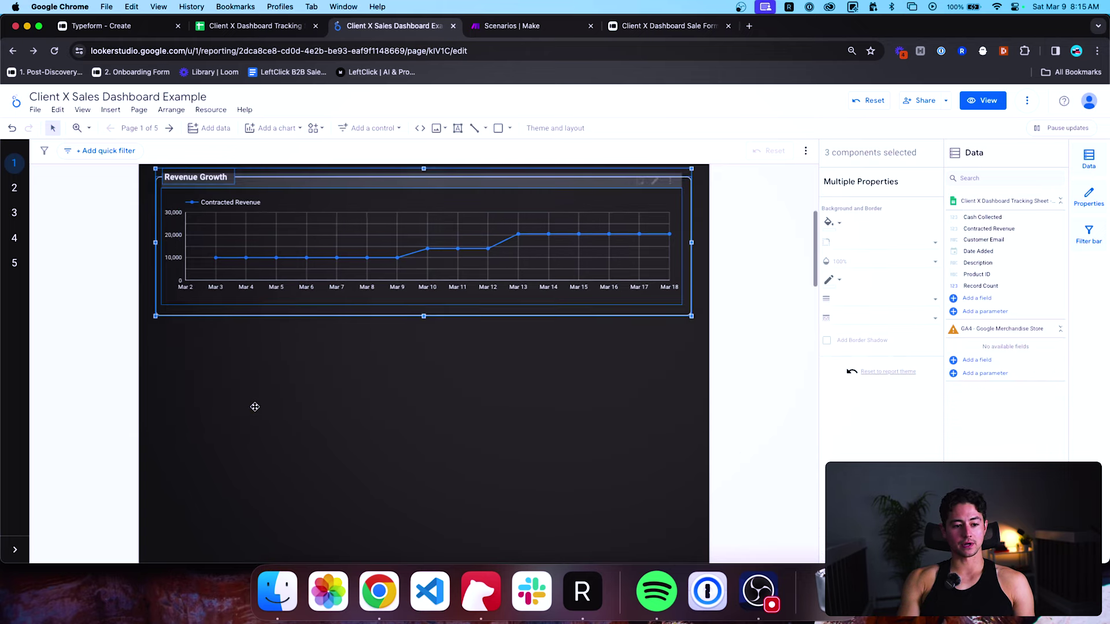
drag(344, 240, 364, 386)
click(364, 385)
scroll(365, 387, up, 4)
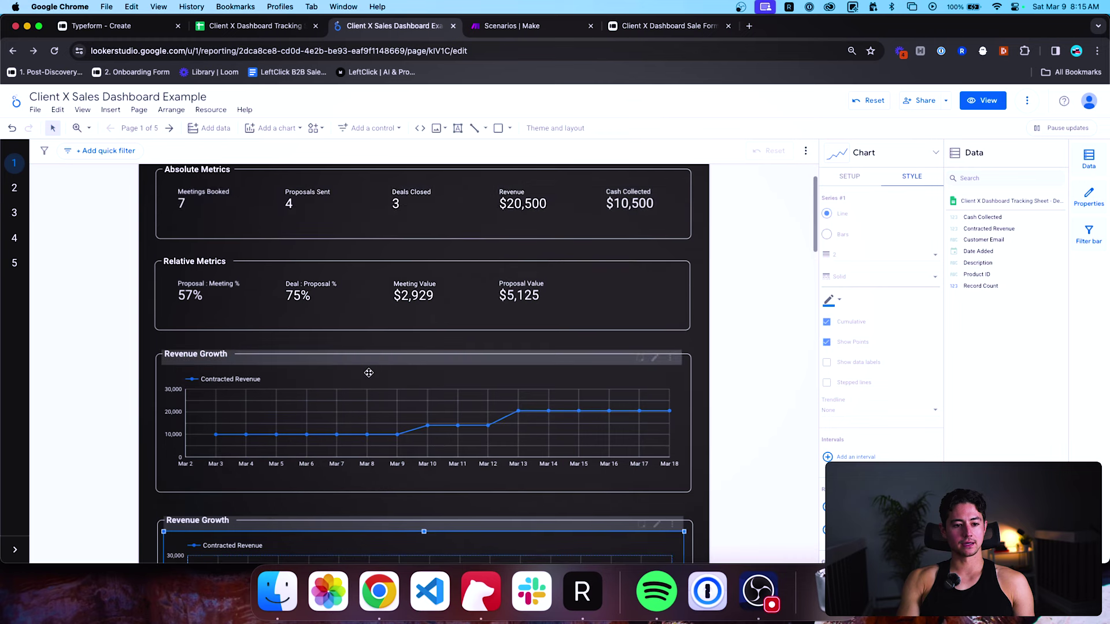
scroll(369, 373, down, 2)
key(ctrl+z)
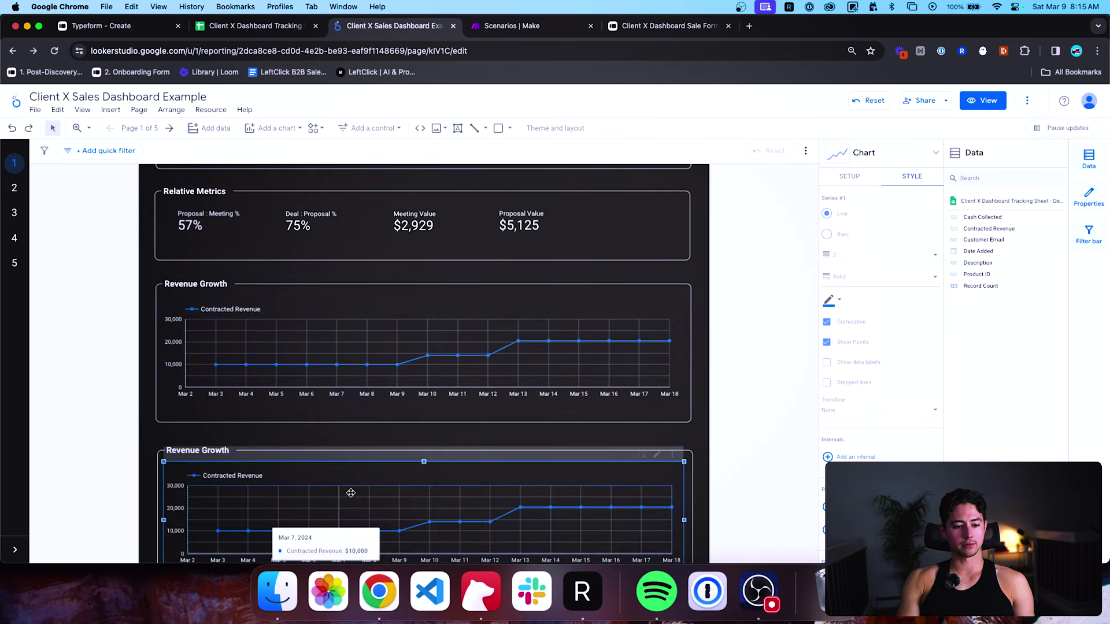
drag(105, 444, 261, 532)
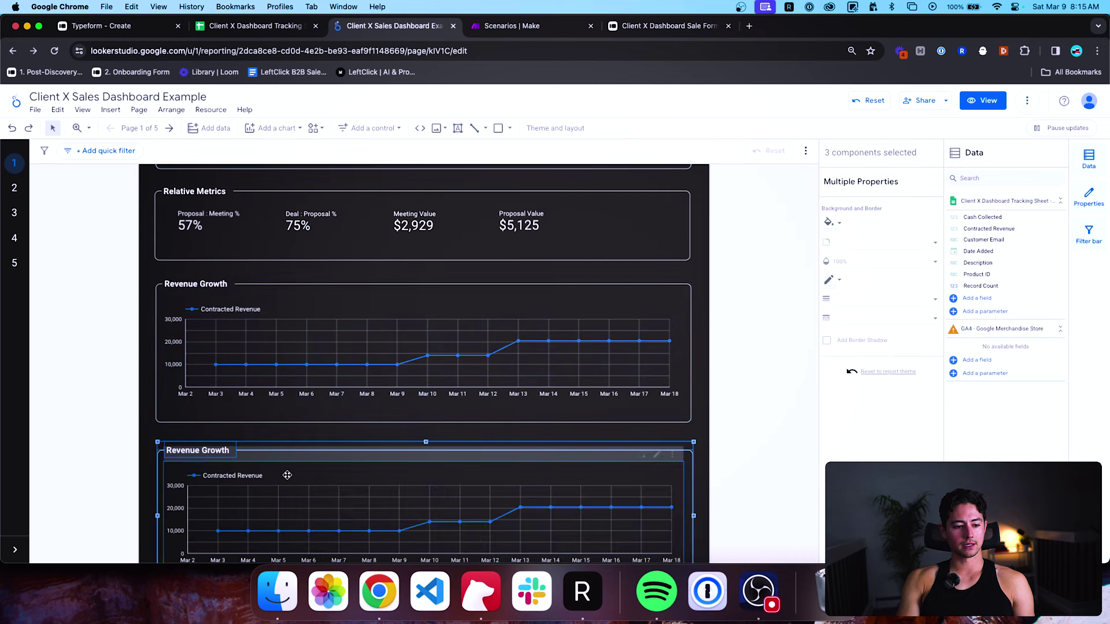
drag(287, 476, 287, 471)
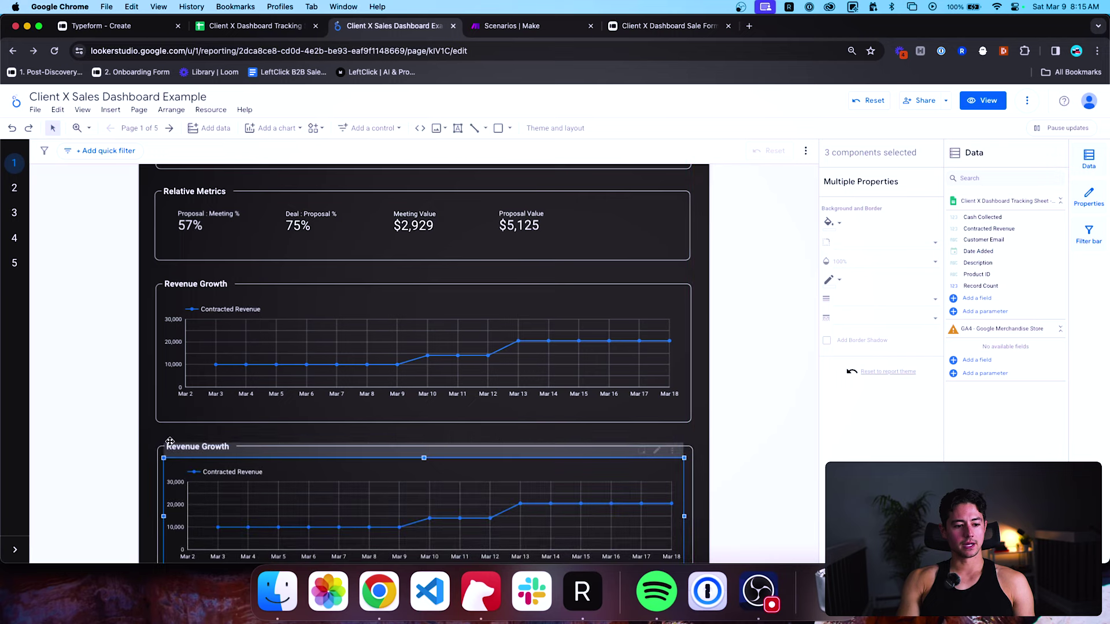
Retitle the lower section 'Cash Collected Growth' and widen its title box.
click(184, 453)
click(125, 437)
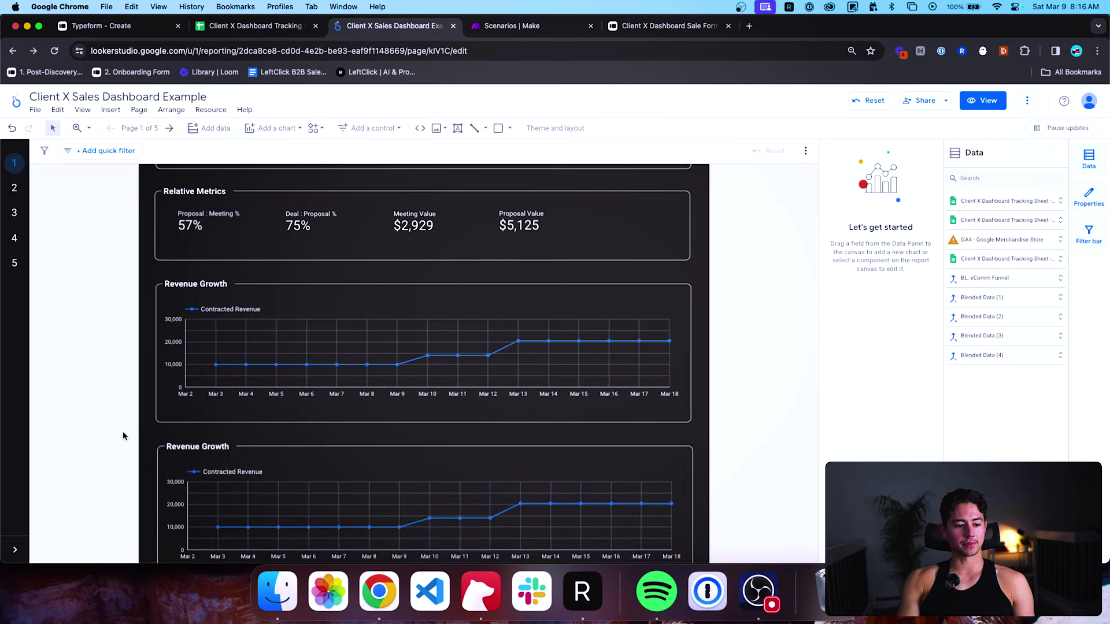
click(182, 446)
double_click(182, 446)
text(Cash)
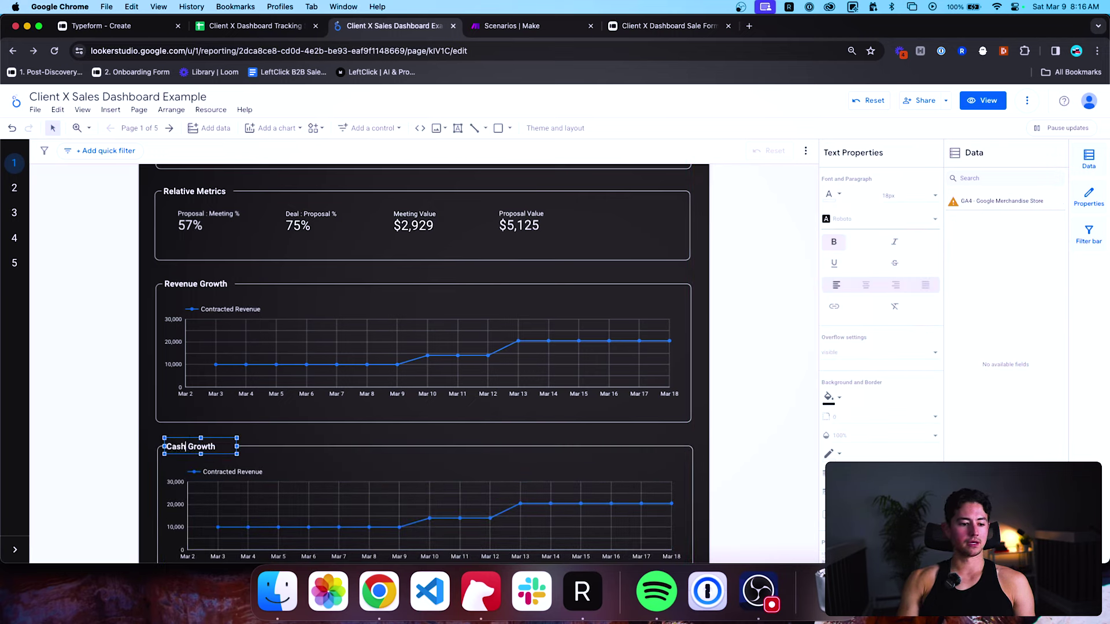
text( Collected)
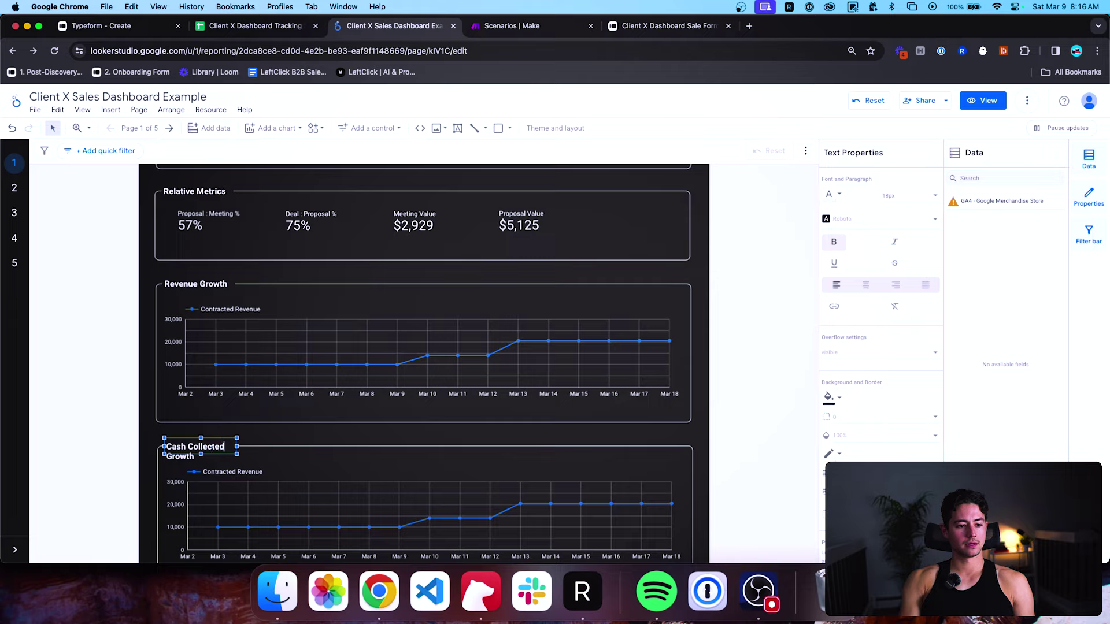
drag(238, 446, 299, 446)
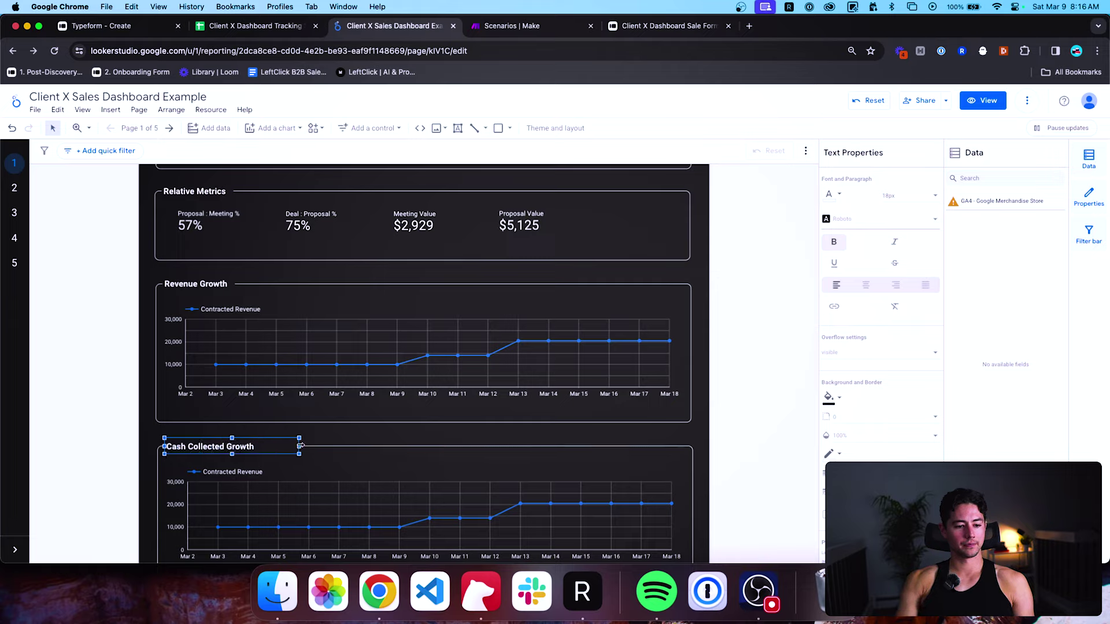
Change the lower chart's metric from Contracted Revenue to Cash Collected.
click(123, 444)
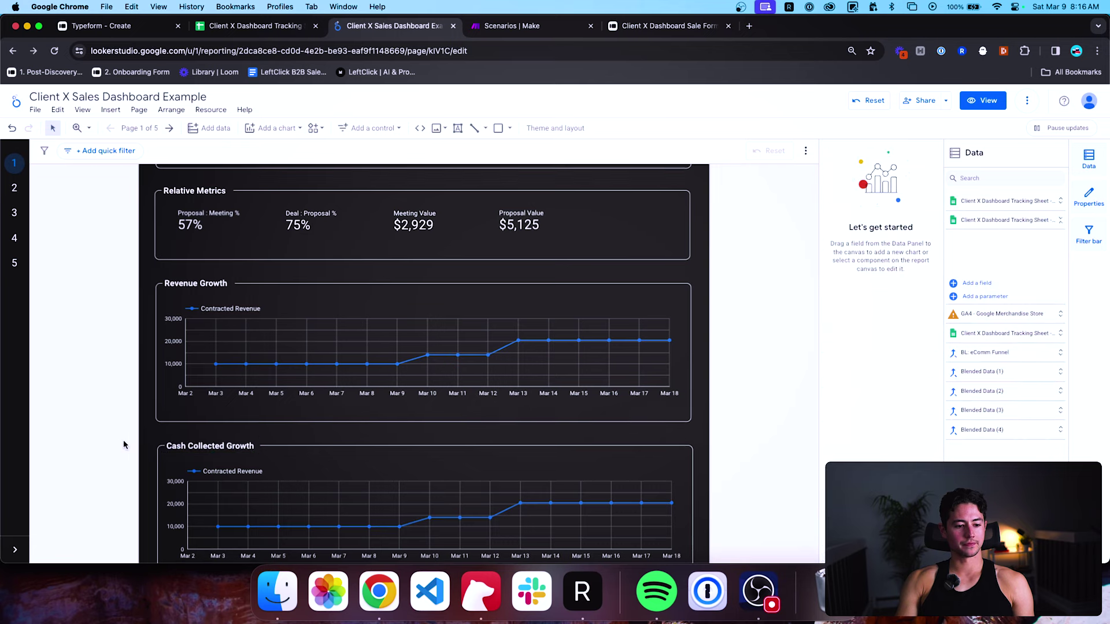
scroll(124, 444, down, 2)
click(317, 436)
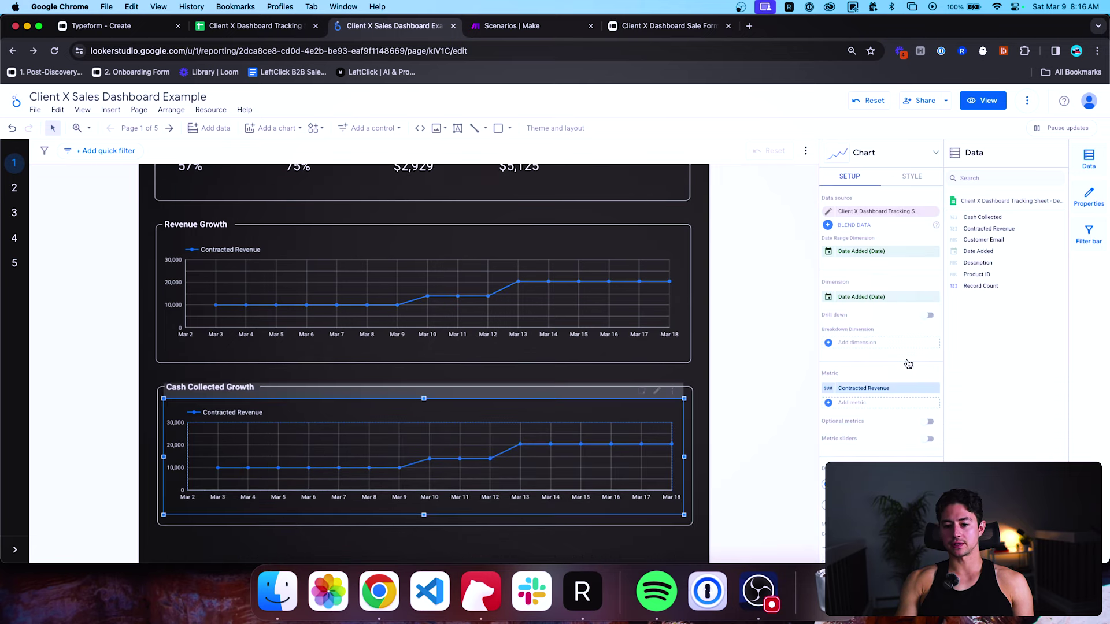
click(910, 388)
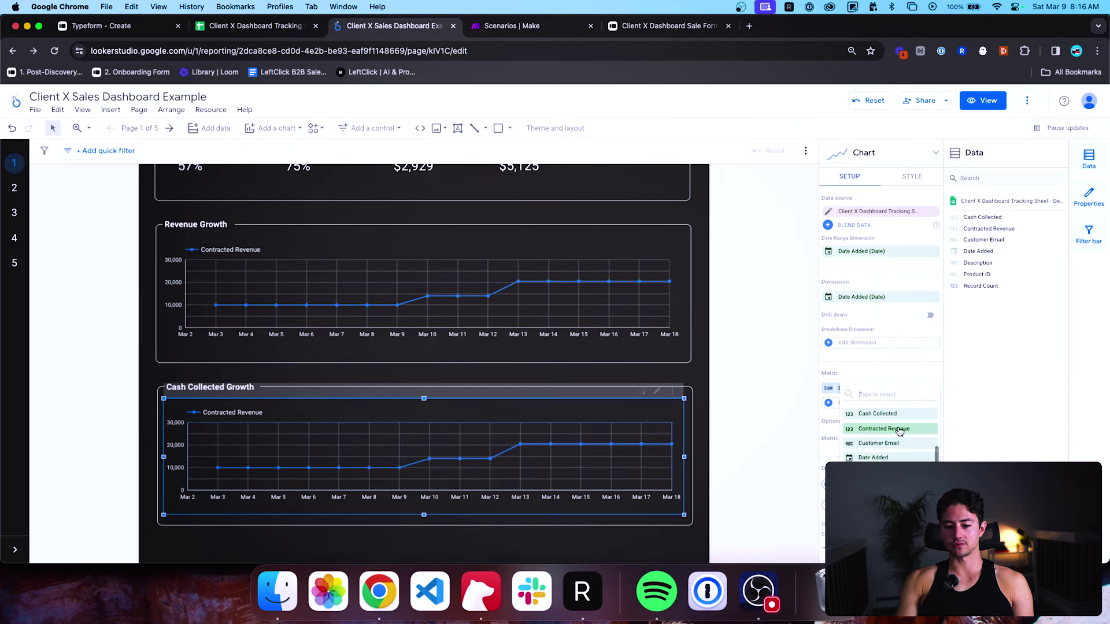
click(884, 414)
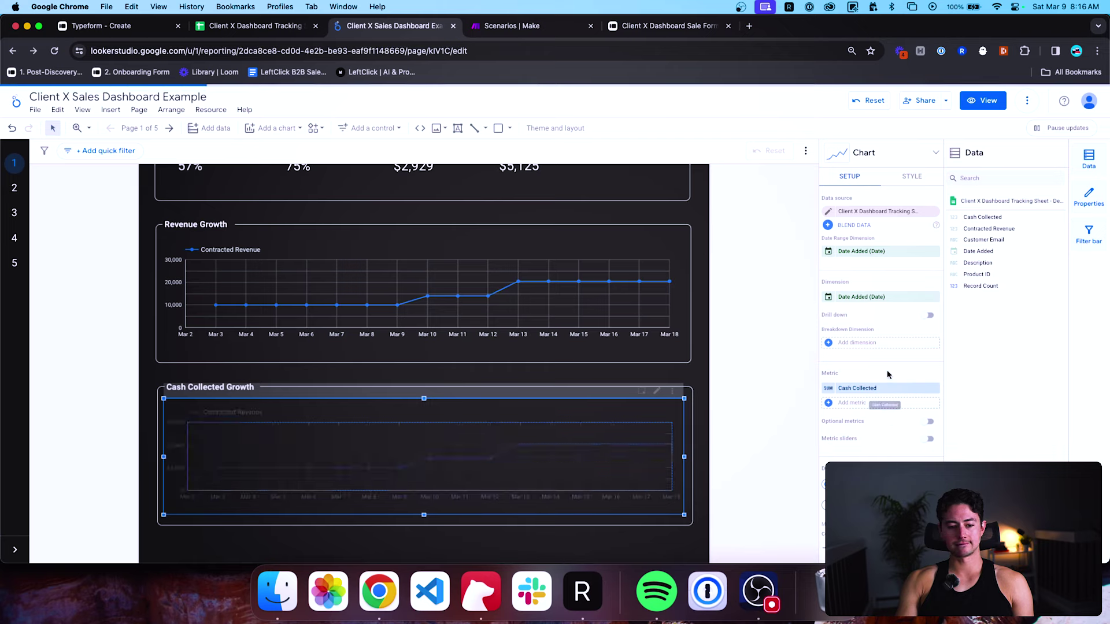
click(754, 404)
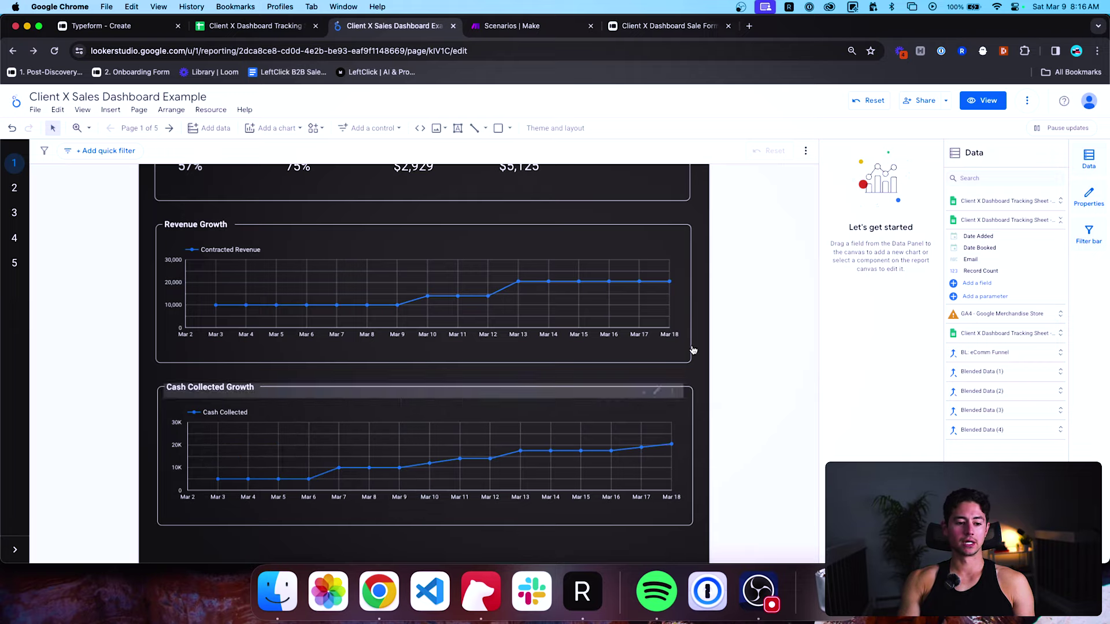
scroll(703, 300, up, 5)
scroll(702, 301, down, 3)
scroll(724, 359, up, 3)
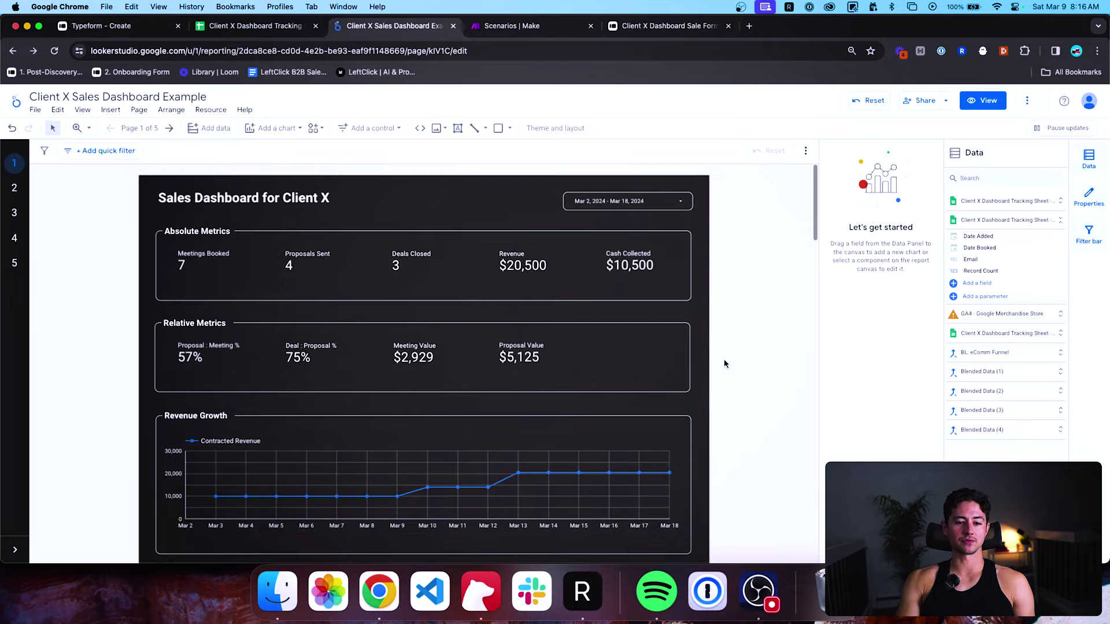